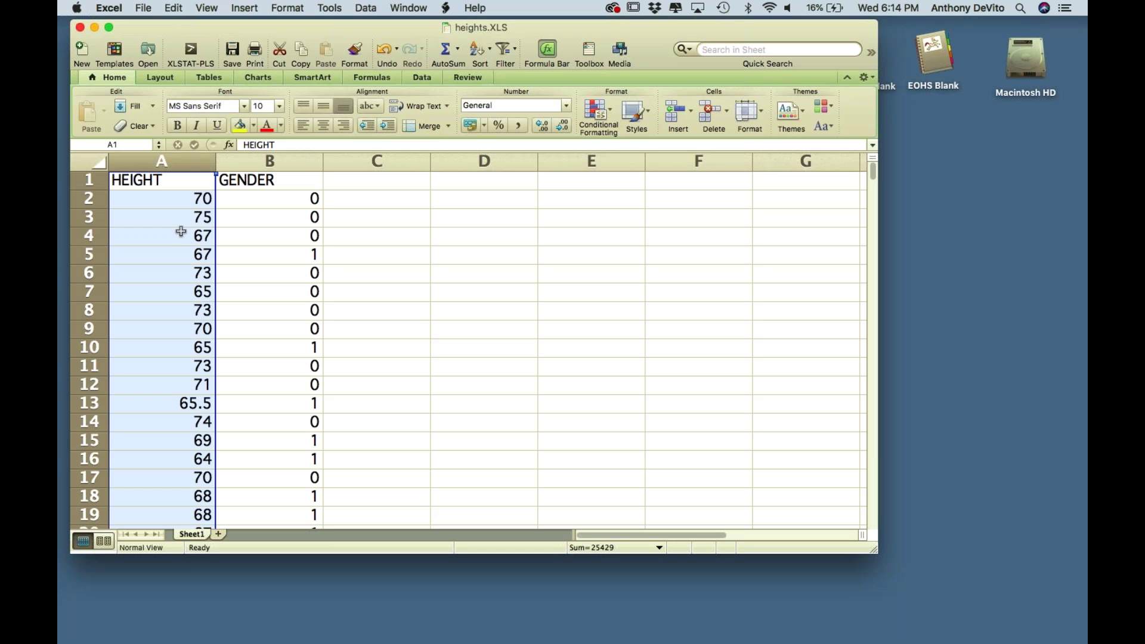
- Scroll through the heights data and select sample cells, rows 3 and 5, and the GENDER column
{"action": "left_click", "coordinate": [180, 223]}
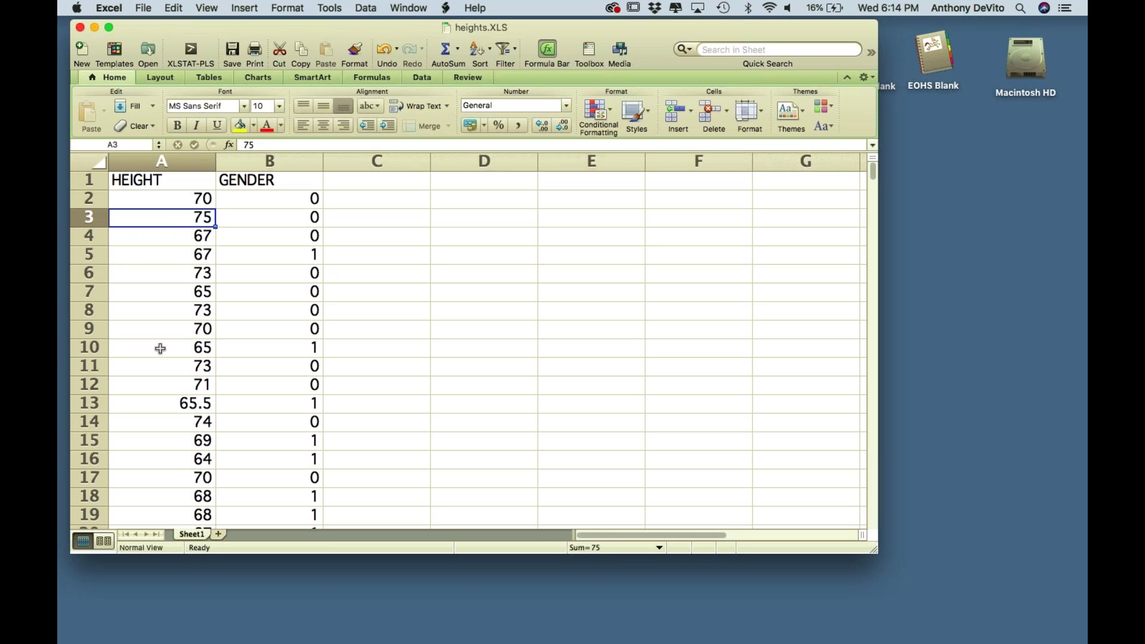
{"action": "scroll", "coordinate": [160, 349], "scroll_direction": "down", "scroll_amount": 20}
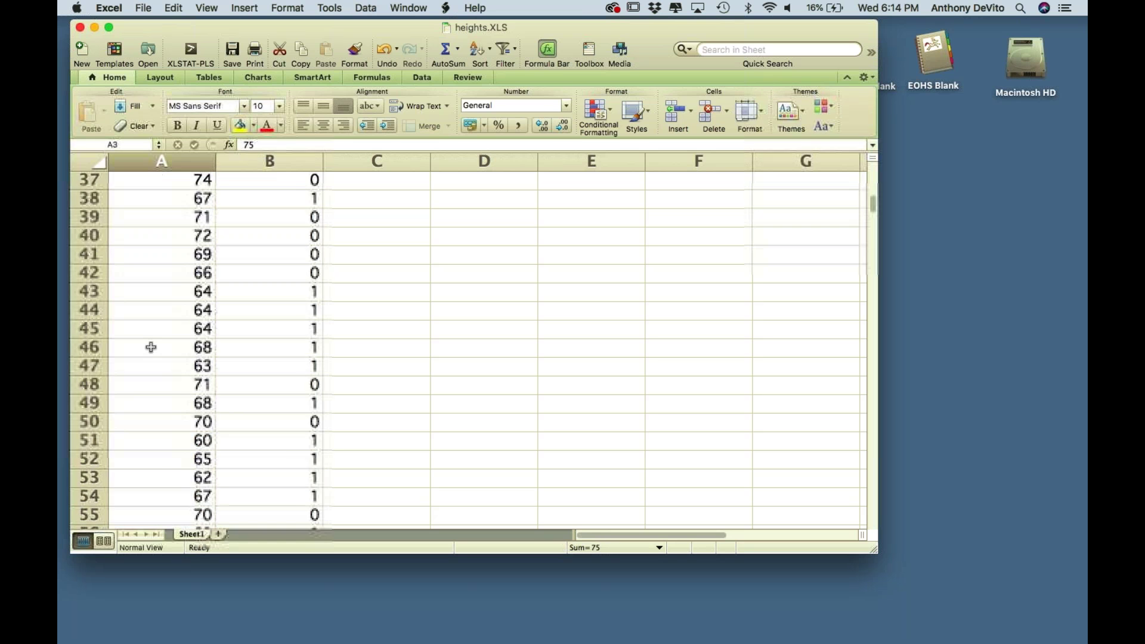
{"action": "scroll", "coordinate": [151, 348], "scroll_direction": "down", "scroll_amount": 20}
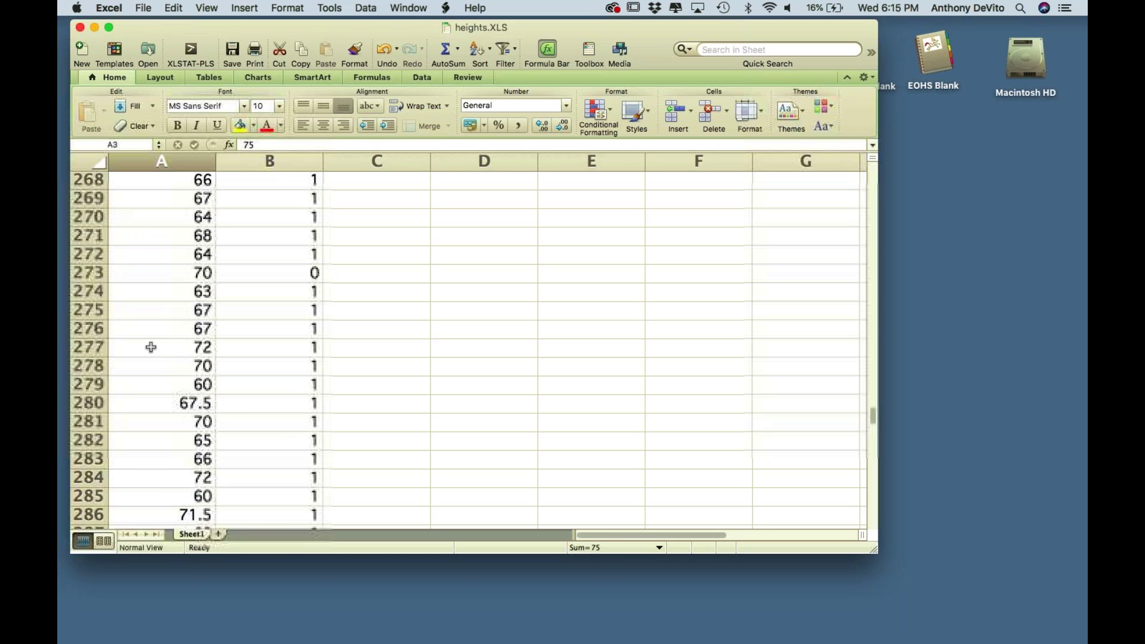
{"action": "scroll", "coordinate": [151, 347], "scroll_direction": "down", "scroll_amount": 20}
{"action": "scroll", "coordinate": [151, 347], "scroll_direction": "up", "scroll_amount": 12}
{"action": "scroll", "coordinate": [151, 347], "scroll_direction": "down", "scroll_amount": 3}
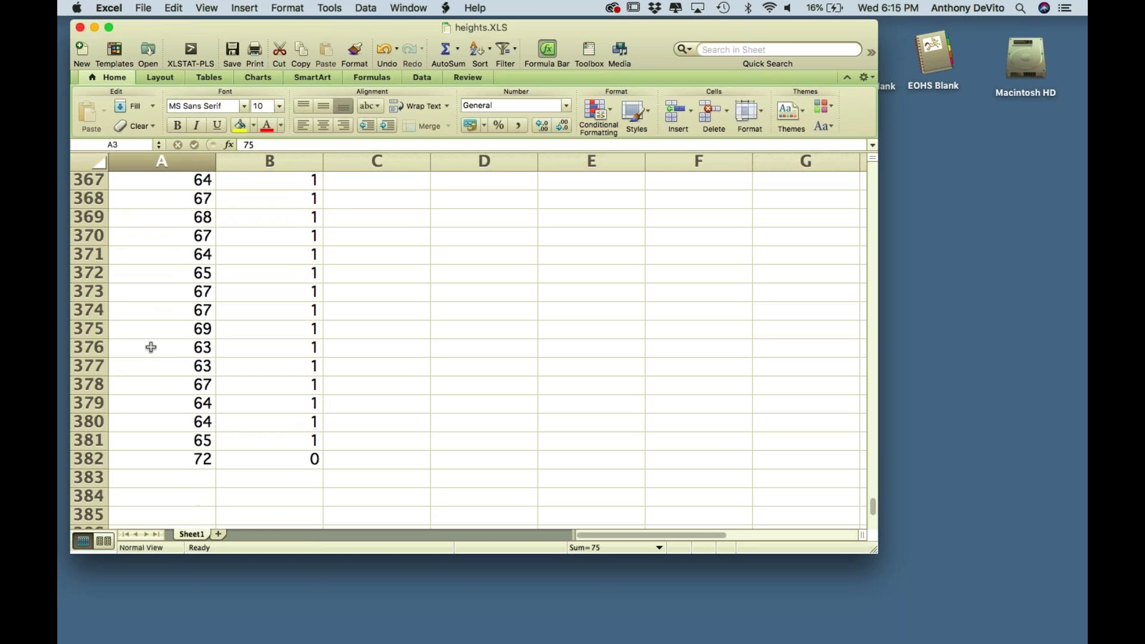
{"action": "scroll", "coordinate": [129, 430], "scroll_direction": "up", "scroll_amount": 20}
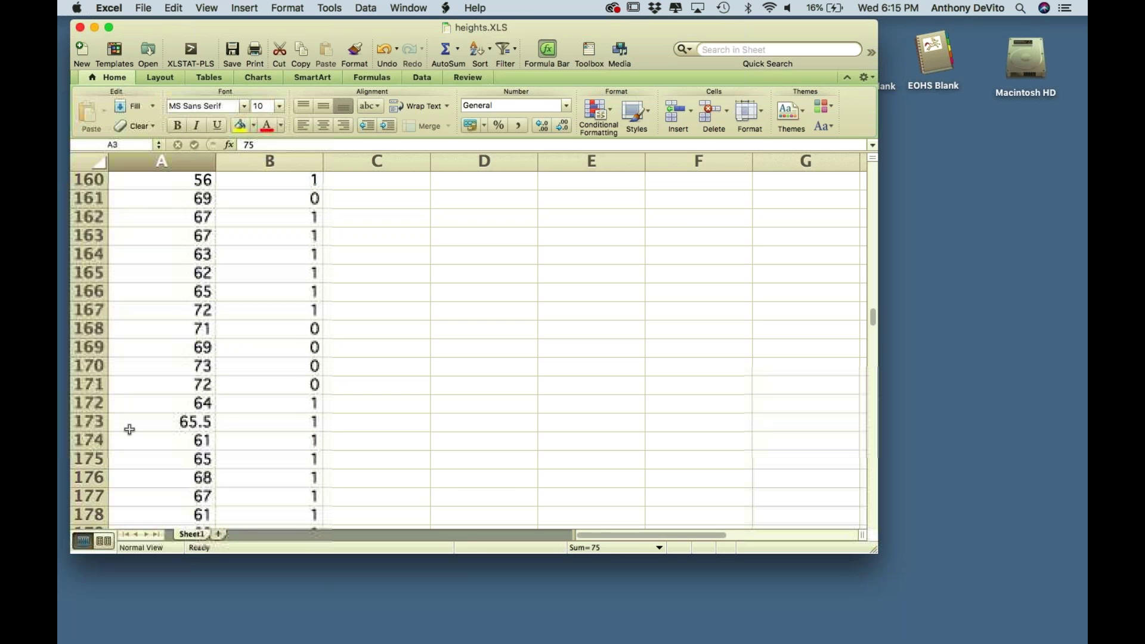
{"action": "left_click", "coordinate": [139, 178]}
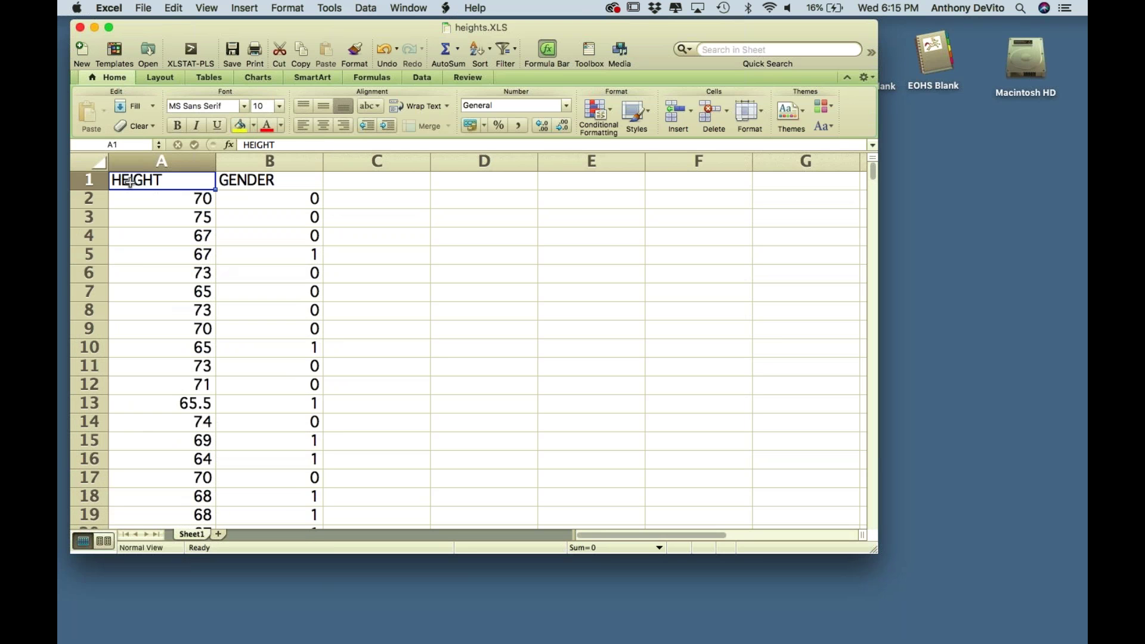
{"action": "left_click", "coordinate": [87, 218]}
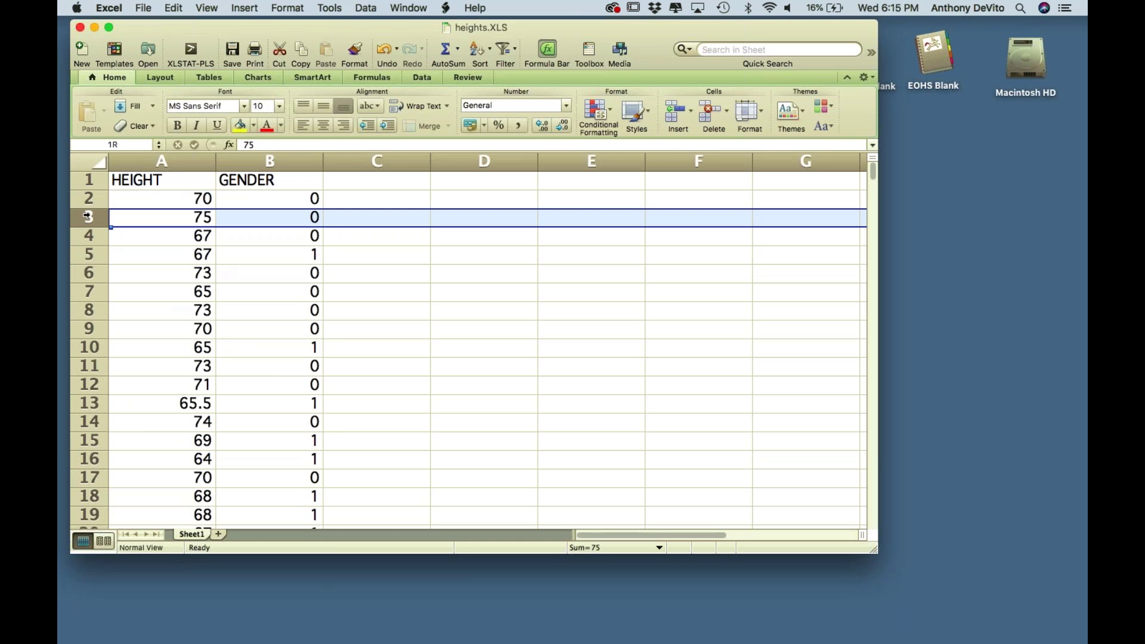
{"action": "left_click", "coordinate": [84, 255]}
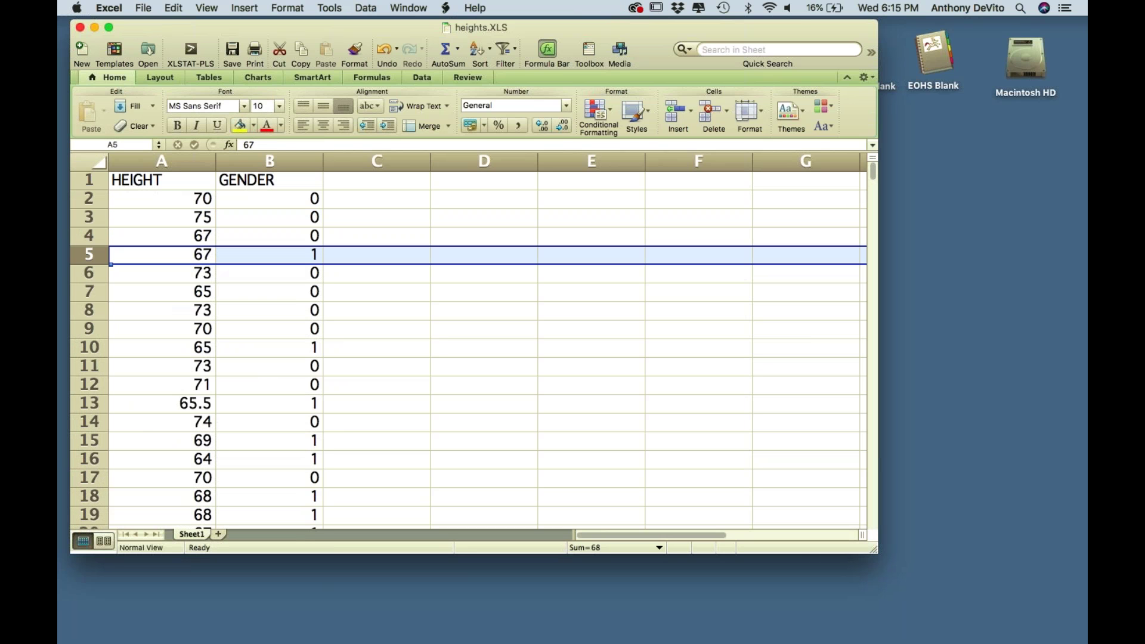
{"action": "left_click", "coordinate": [270, 161]}
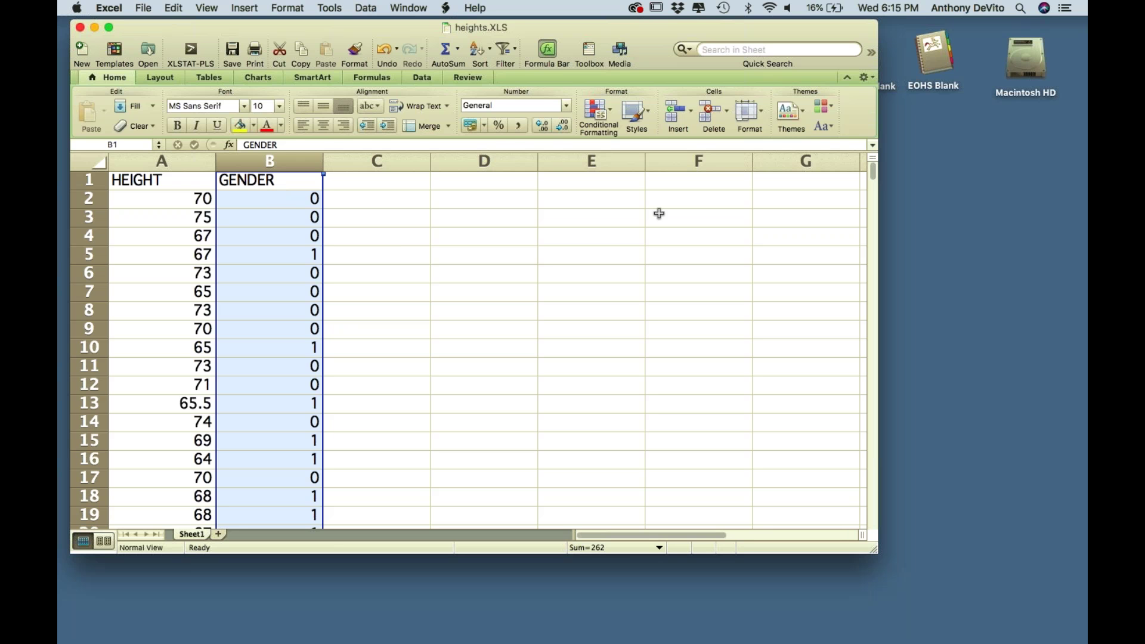
- Reactivate the workbook window, shift it slightly left, and select the HEIGHT and GENDER columns
{"action": "left_click", "coordinate": [900, 158]}
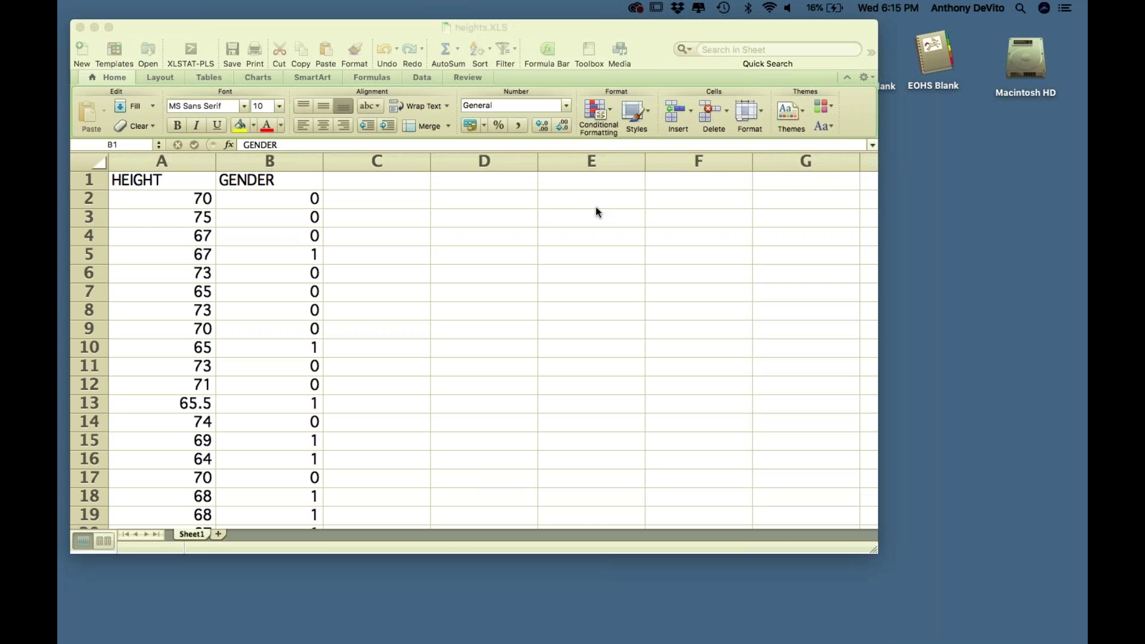
{"action": "left_click", "coordinate": [596, 212]}
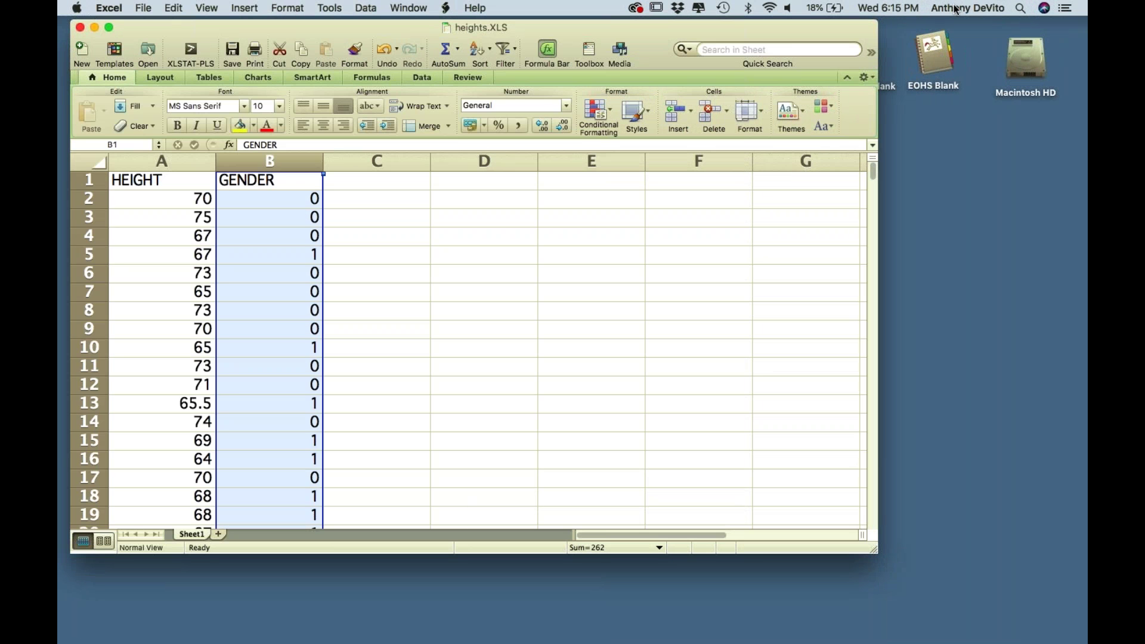
{"action": "left_click", "coordinate": [972, 23]}
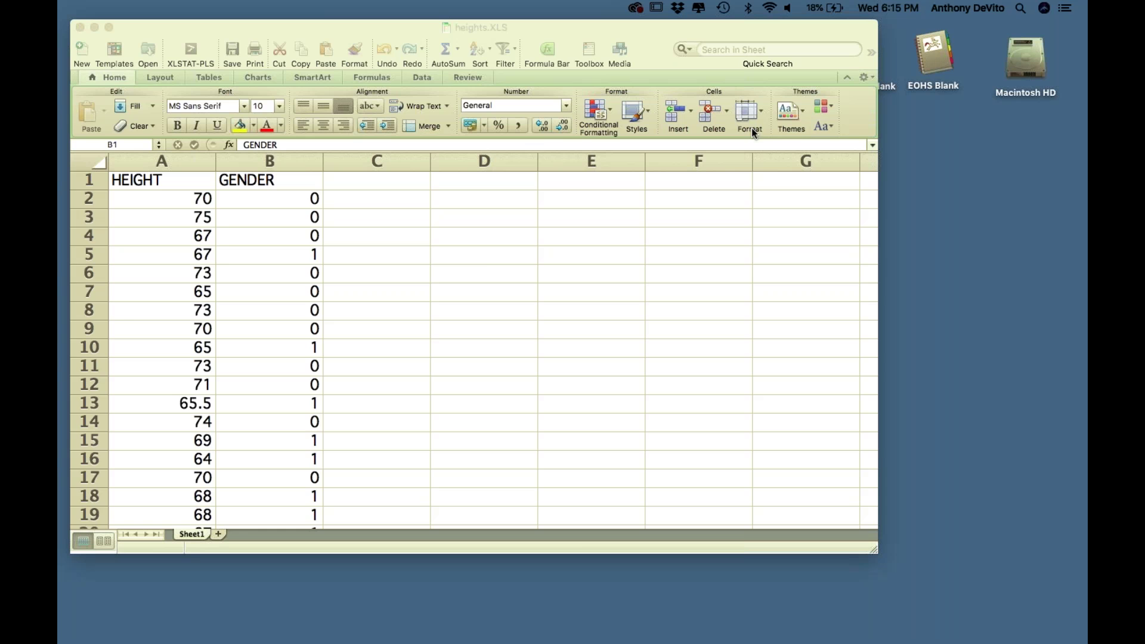
{"action": "left_click", "coordinate": [483, 247]}
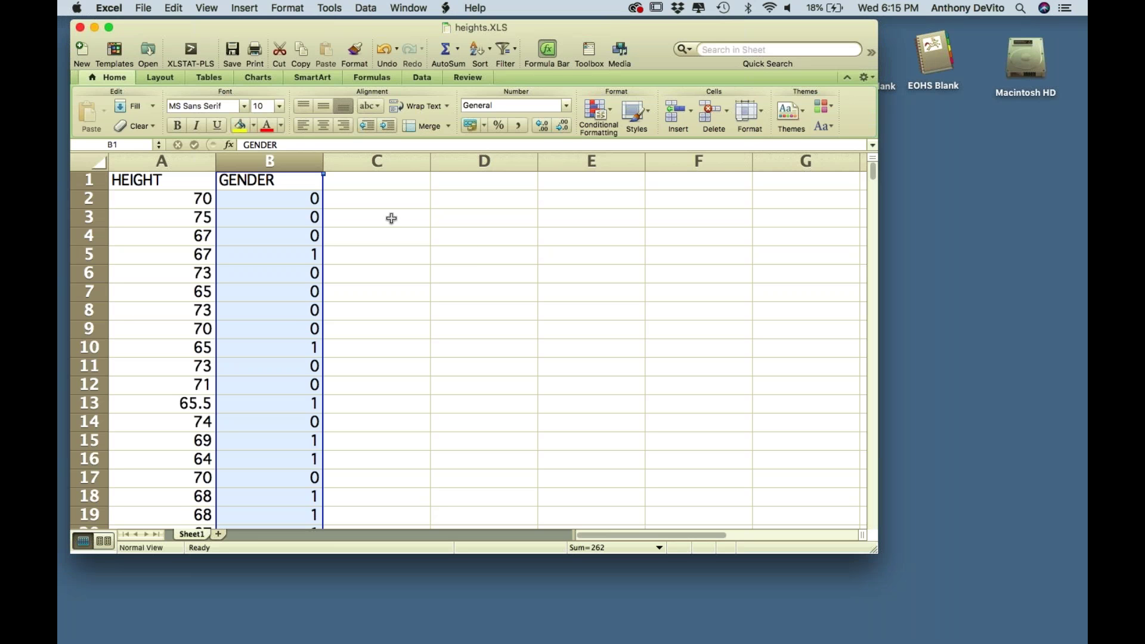
{"action": "left_click_drag", "start_coordinate": [356, 28], "coordinate": [343, 27]}
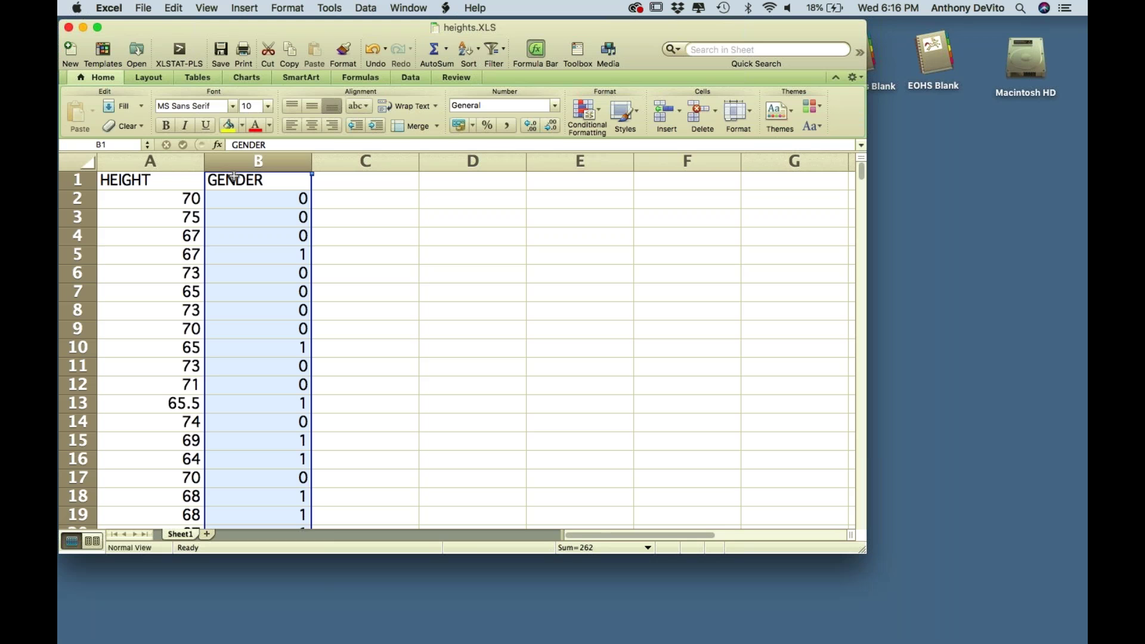
{"action": "left_click", "coordinate": [169, 160]}
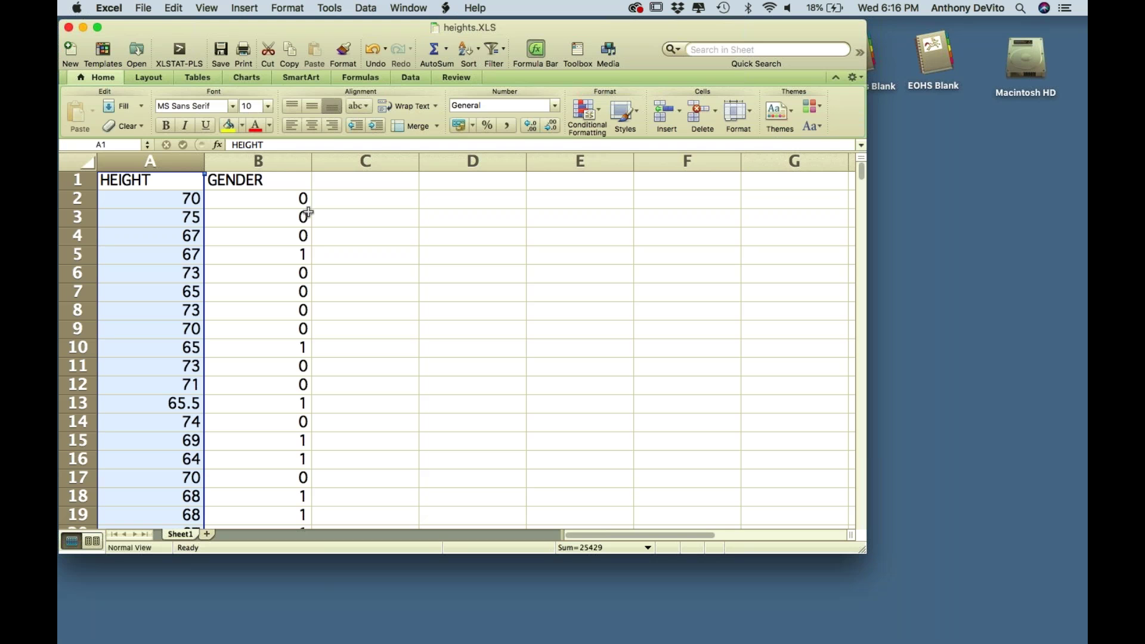
{"action": "left_click", "coordinate": [279, 158]}
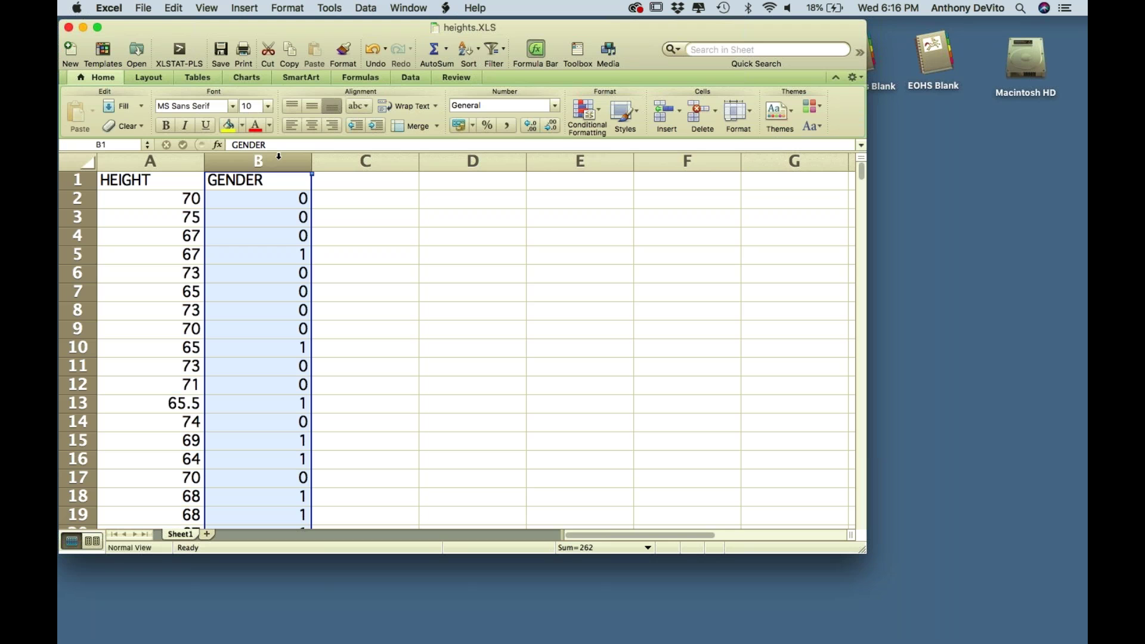
- Start a =count formula in cell D2, then abandon it
{"action": "left_click", "coordinate": [456, 198]}
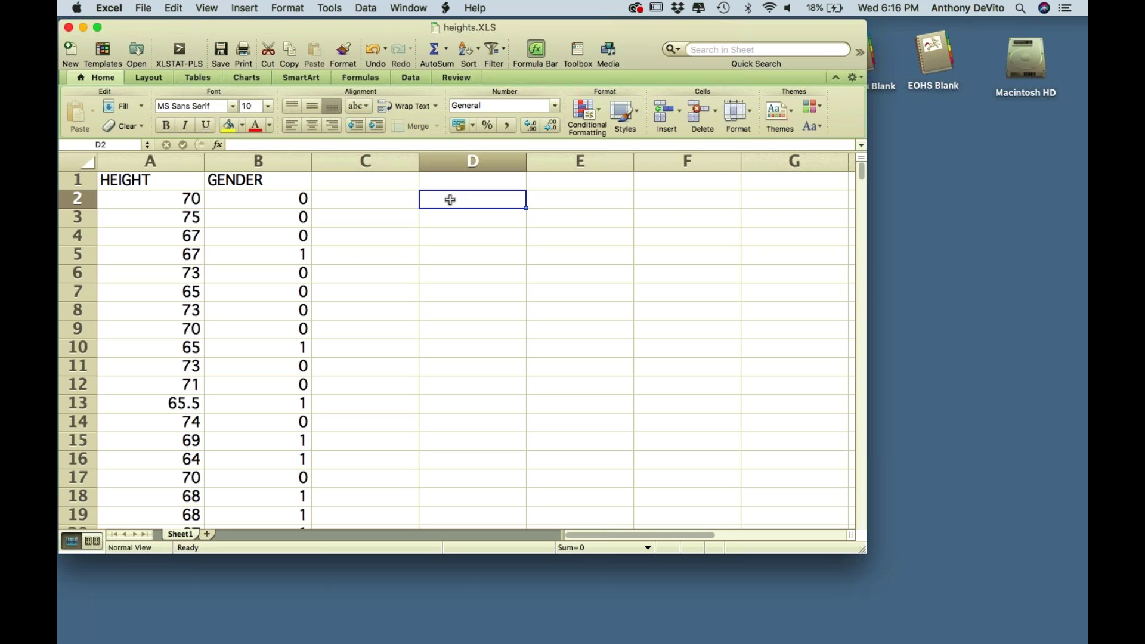
{"action": "double_click", "coordinate": [434, 199]}
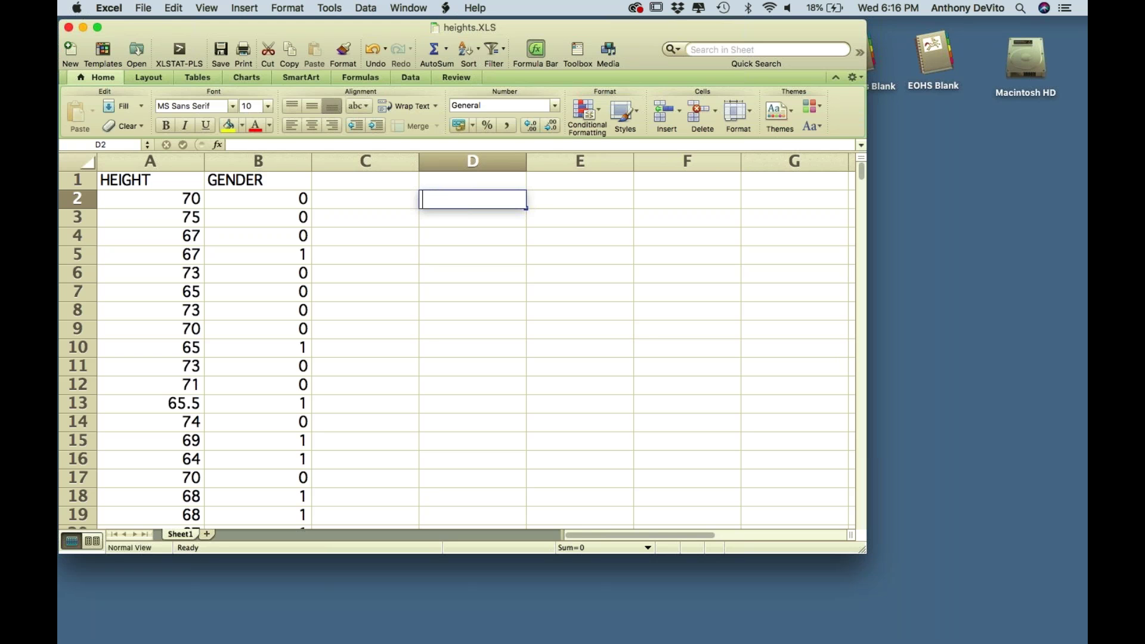
{"action": "type", "text": "=count"}
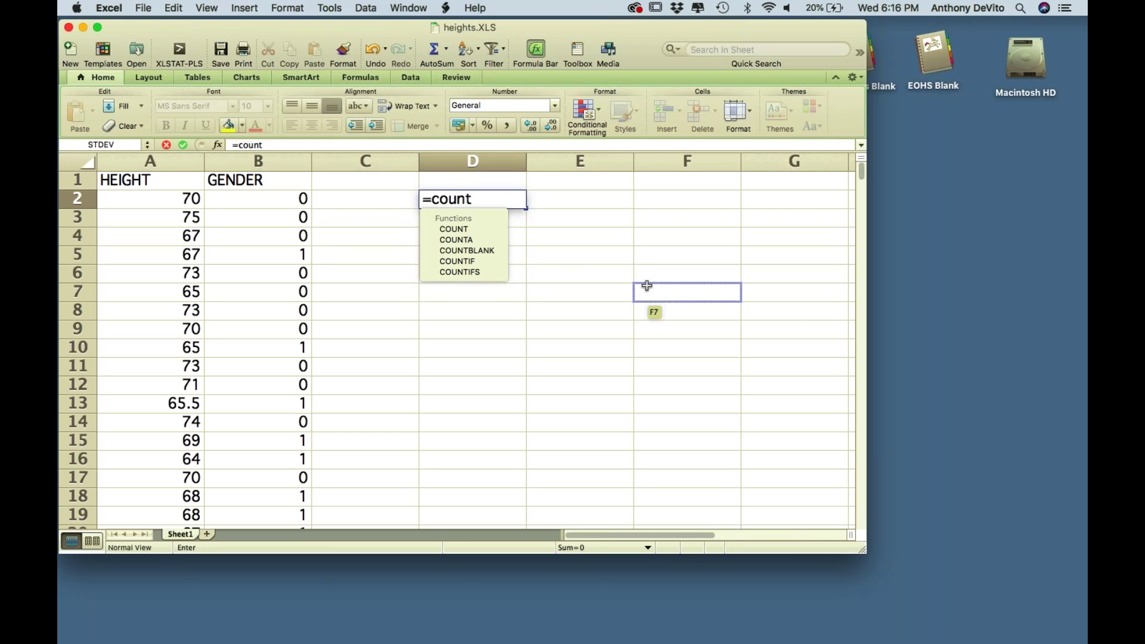
{"action": "key", "text": "BackSpace"}
{"action": "key", "text": "BackSpace"}
{"action": "key", "text": "Escape"}
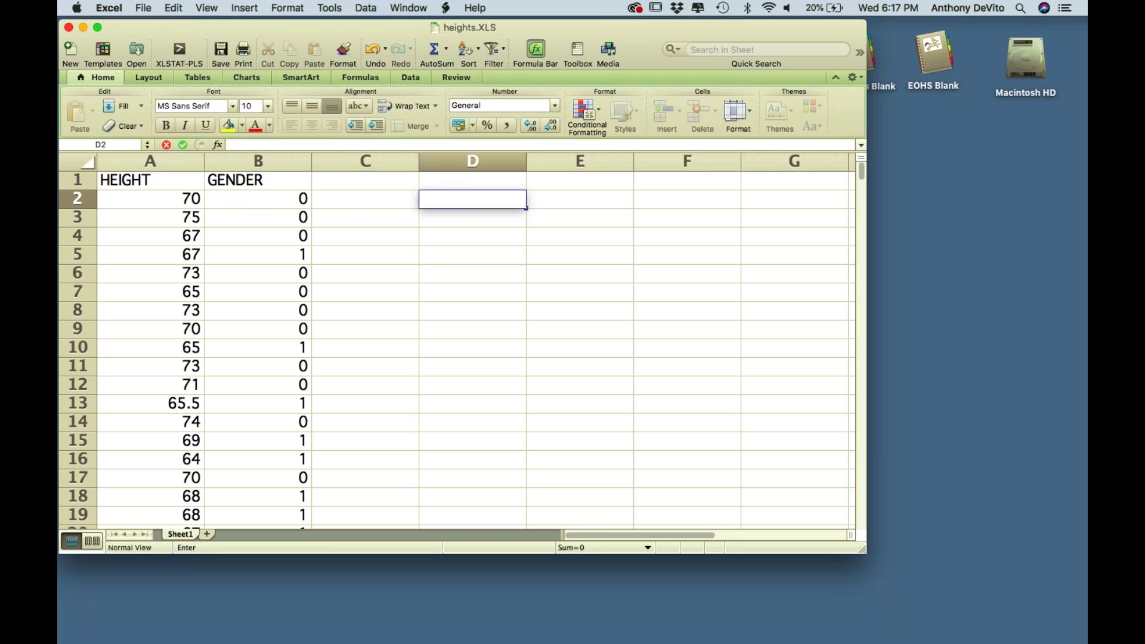
- Select the HEIGHT and GENDER data from A1 through B382 and open the Data menu
{"action": "left_click", "coordinate": [161, 180]}
{"action": "left_click_drag", "start_coordinate": [162, 178], "coordinate": [236, 296]}
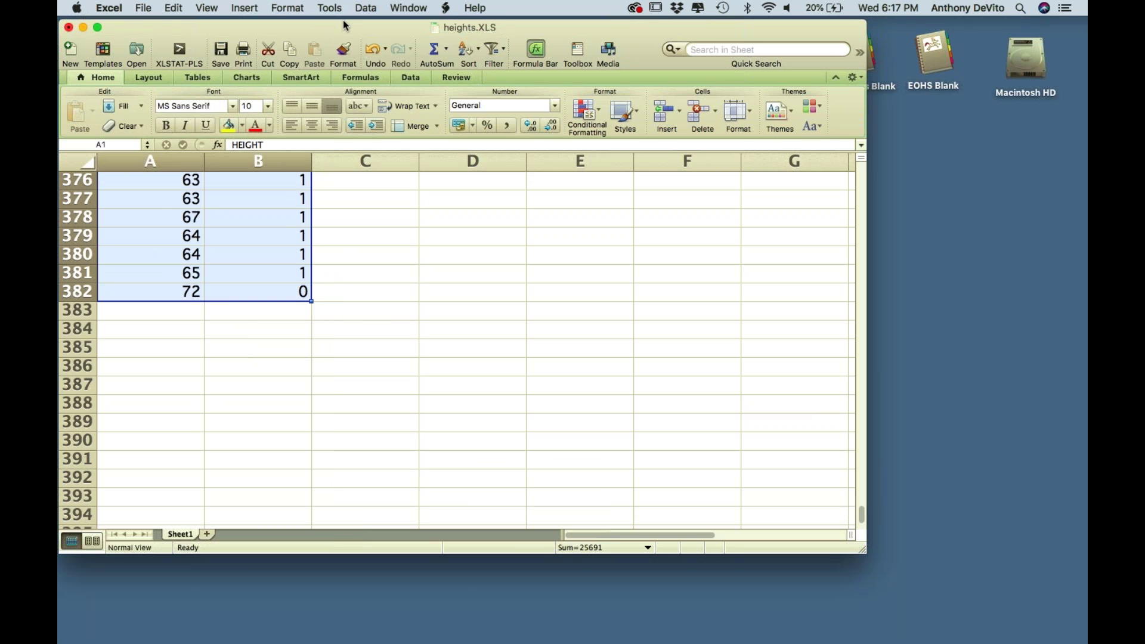
{"action": "left_click", "coordinate": [365, 8]}
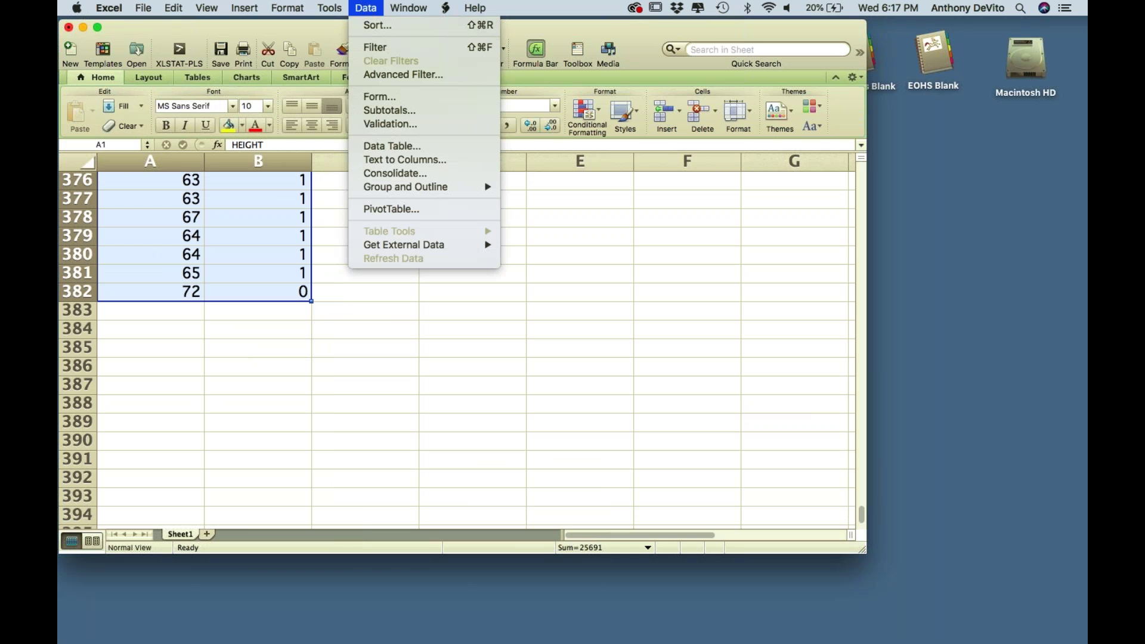
- In the Sort dialog, keep 'My list has headers' on and sort by GENDER, Smallest to Largest
{"action": "left_click", "coordinate": [374, 24]}
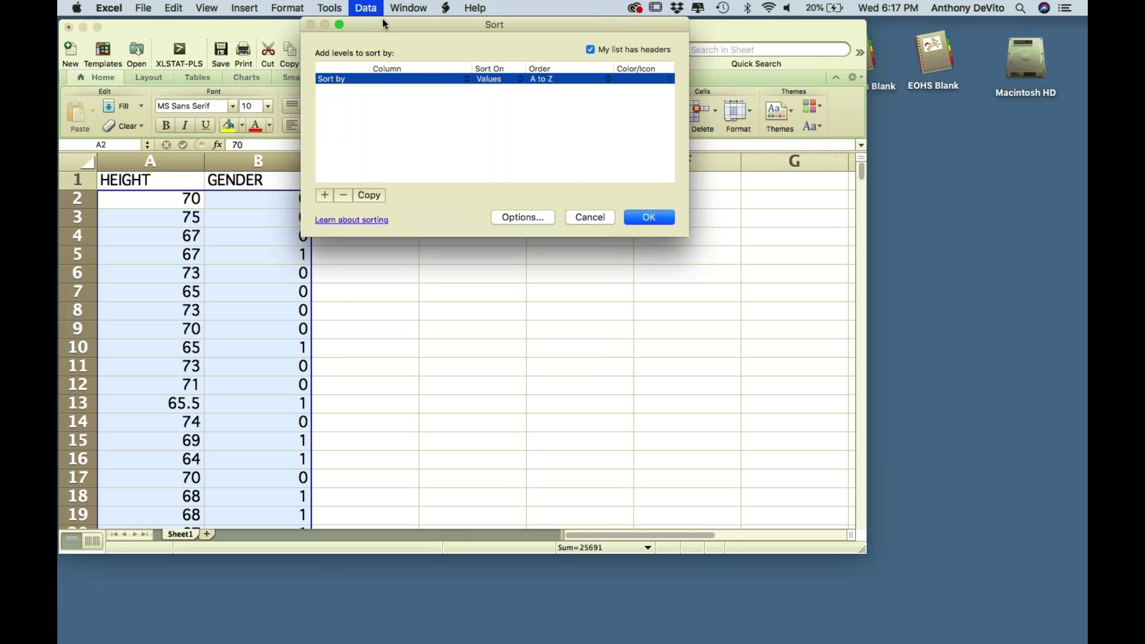
{"action": "left_click", "coordinate": [393, 79]}
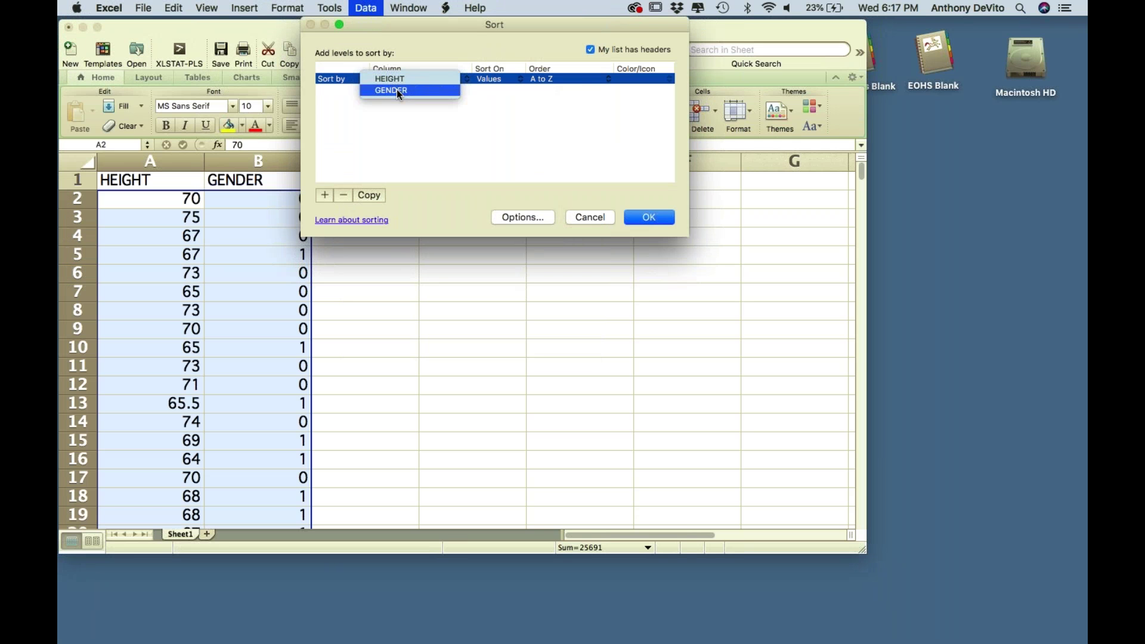
{"action": "left_click", "coordinate": [452, 140]}
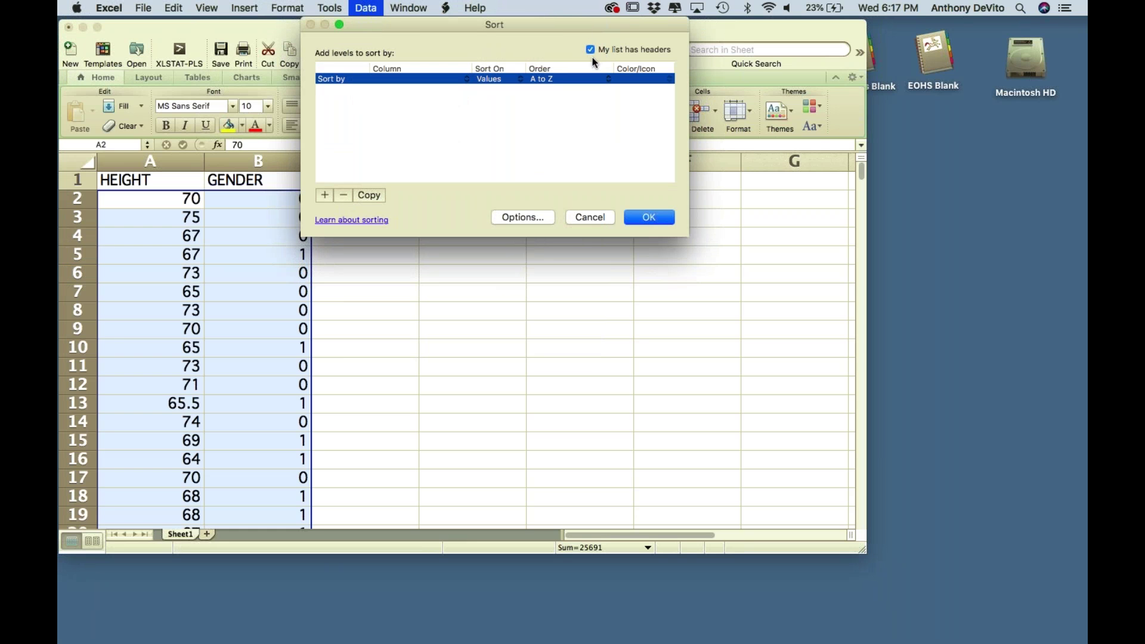
{"action": "left_click", "coordinate": [625, 48]}
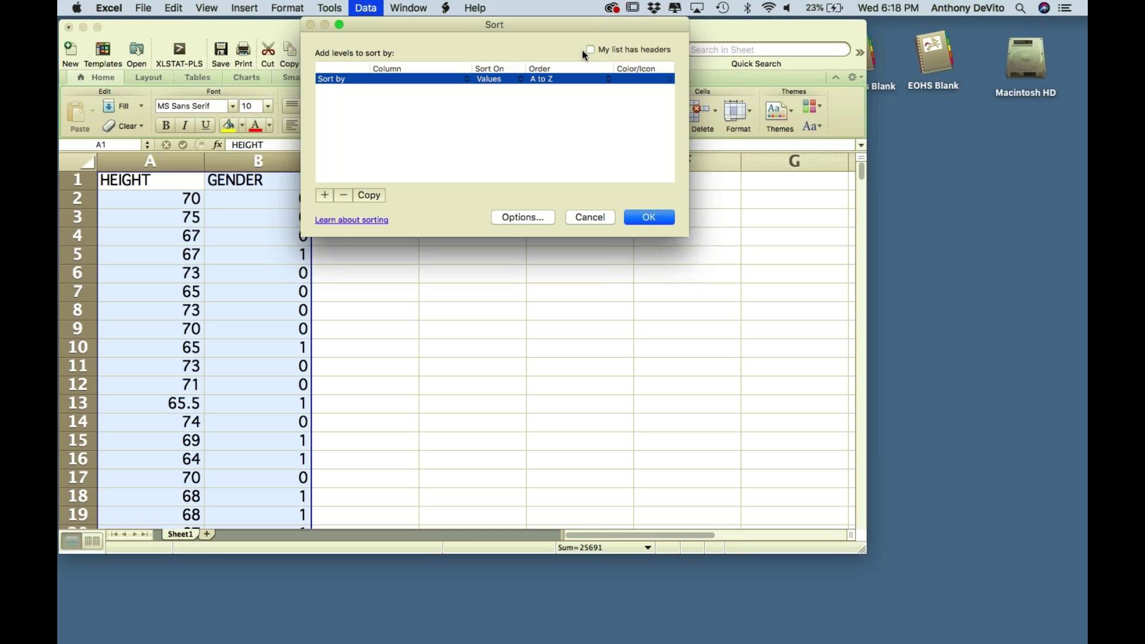
{"action": "left_click", "coordinate": [409, 80]}
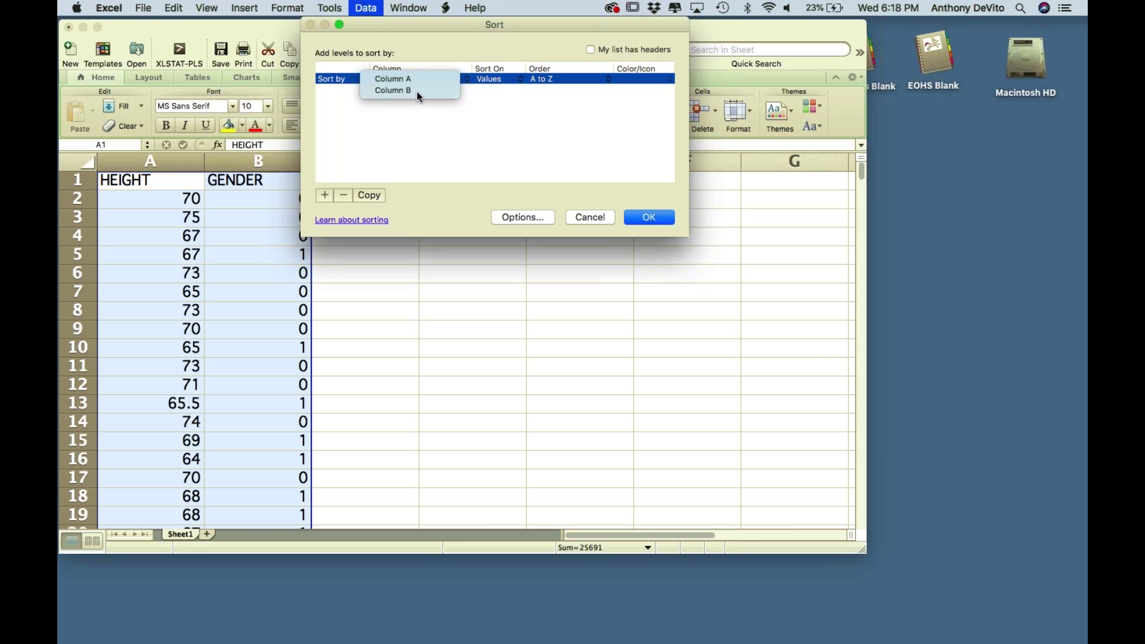
{"action": "left_click", "coordinate": [593, 51]}
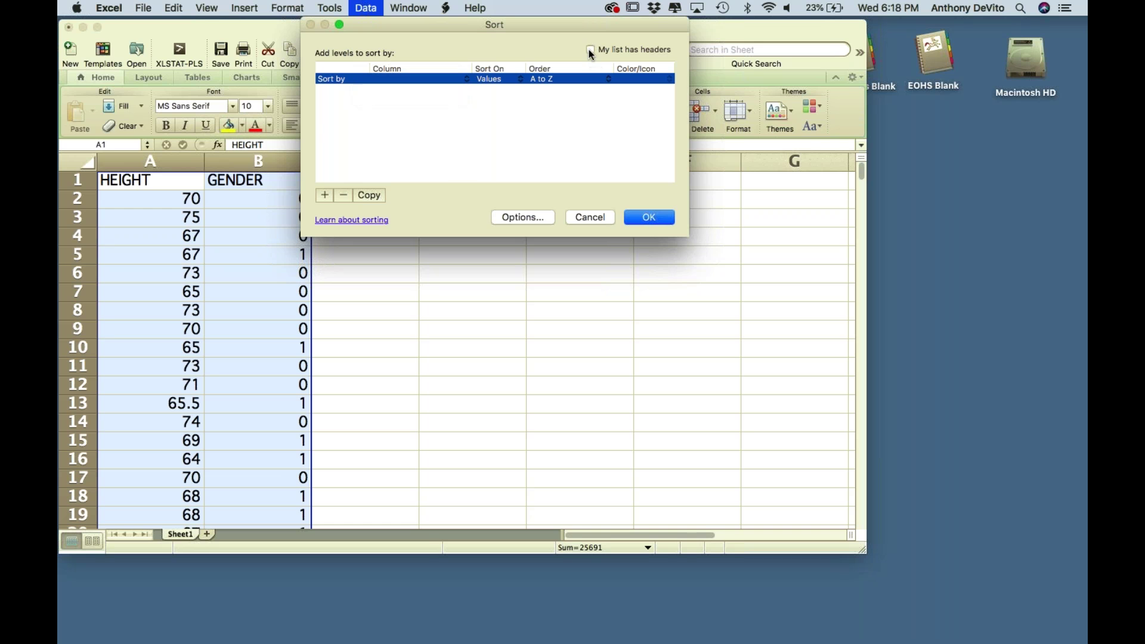
{"action": "left_click", "coordinate": [591, 51]}
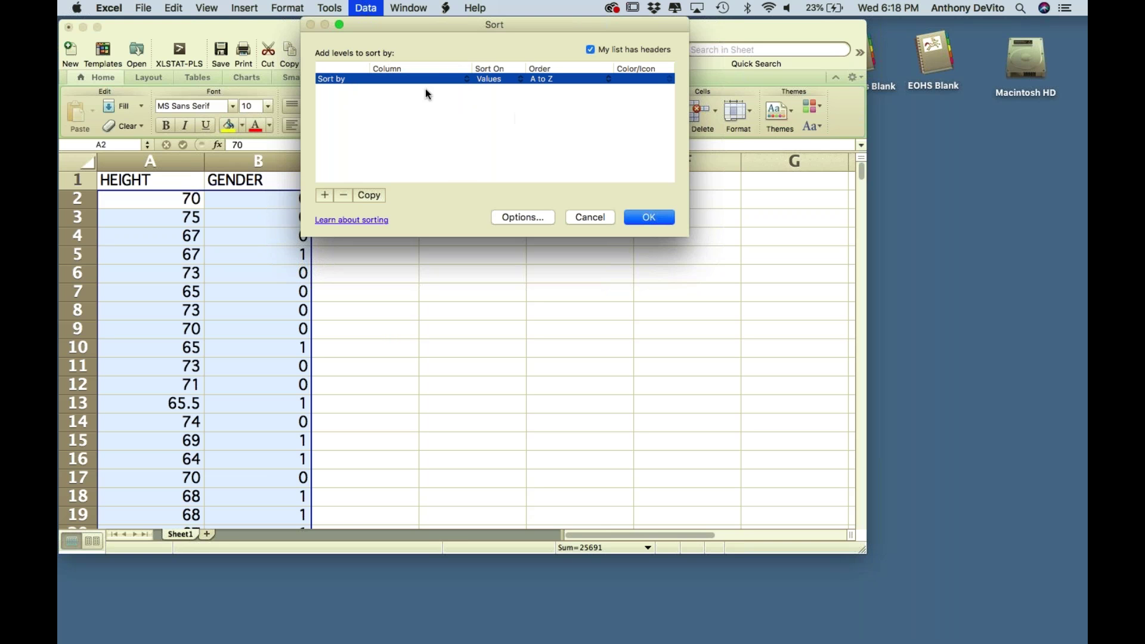
{"action": "left_click", "coordinate": [405, 79]}
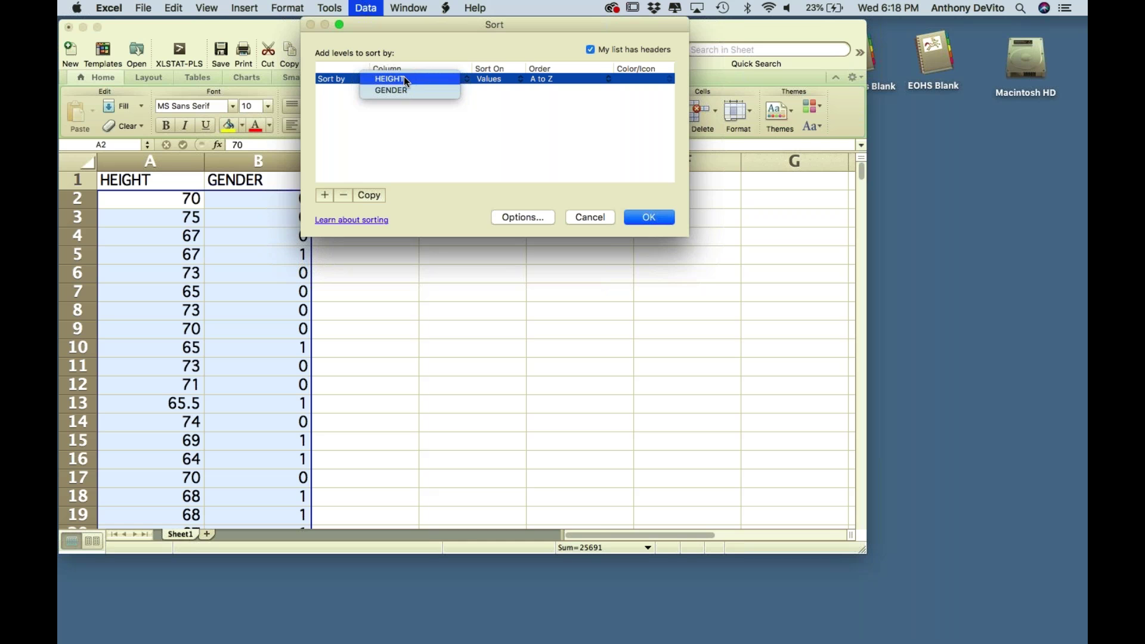
{"action": "left_click", "coordinate": [405, 90]}
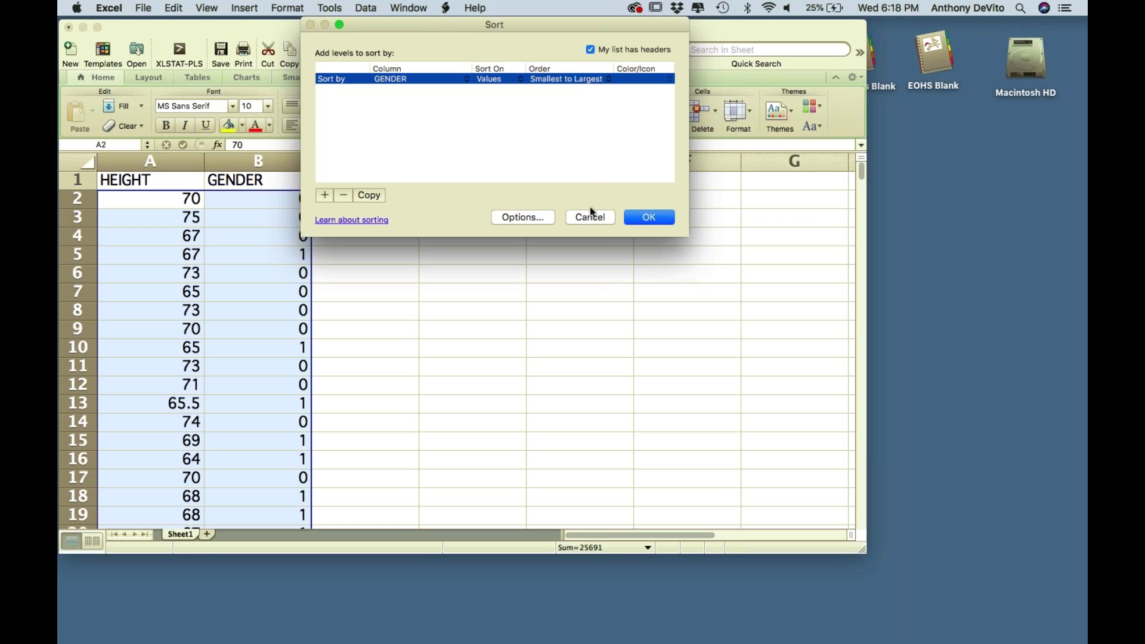
- Apply the GENDER sort and scroll down to inspect the values in row 232
{"action": "left_click", "coordinate": [649, 216]}
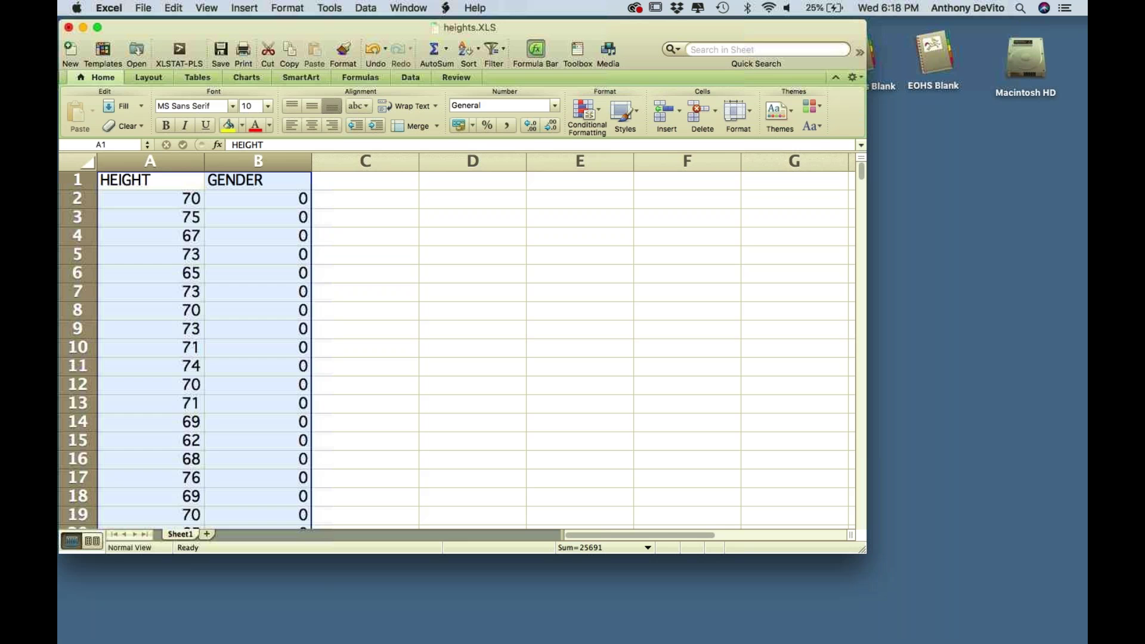
{"action": "scroll", "coordinate": [453, 322], "scroll_direction": "down", "scroll_amount": 1}
{"action": "scroll", "coordinate": [452, 321], "scroll_direction": "down", "scroll_amount": 20}
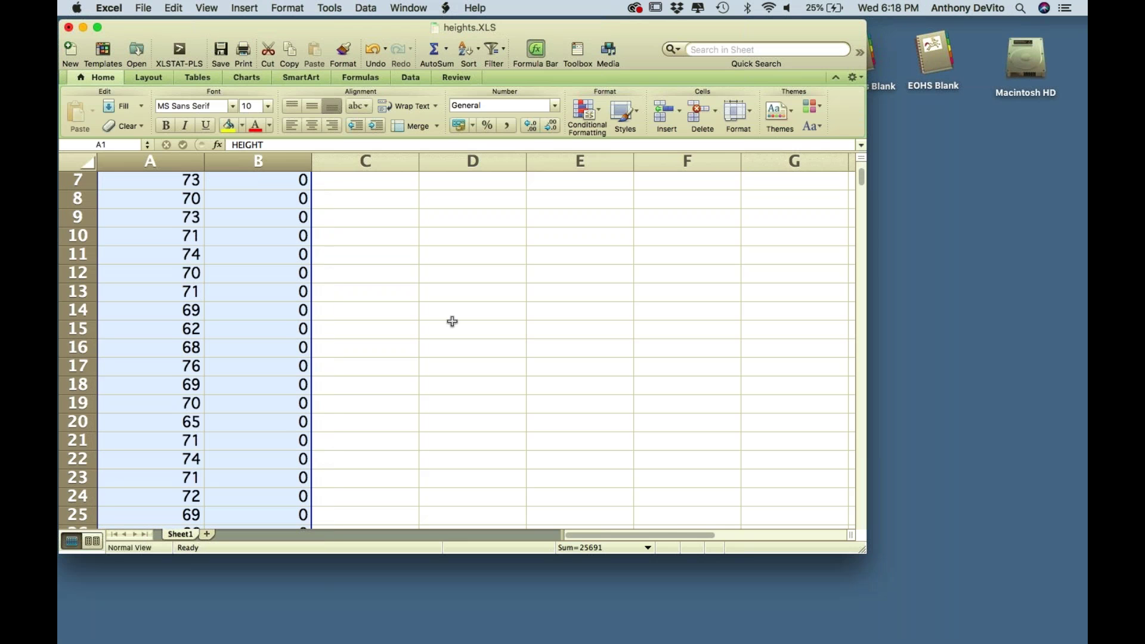
{"action": "scroll", "coordinate": [452, 322], "scroll_direction": "down", "scroll_amount": 8}
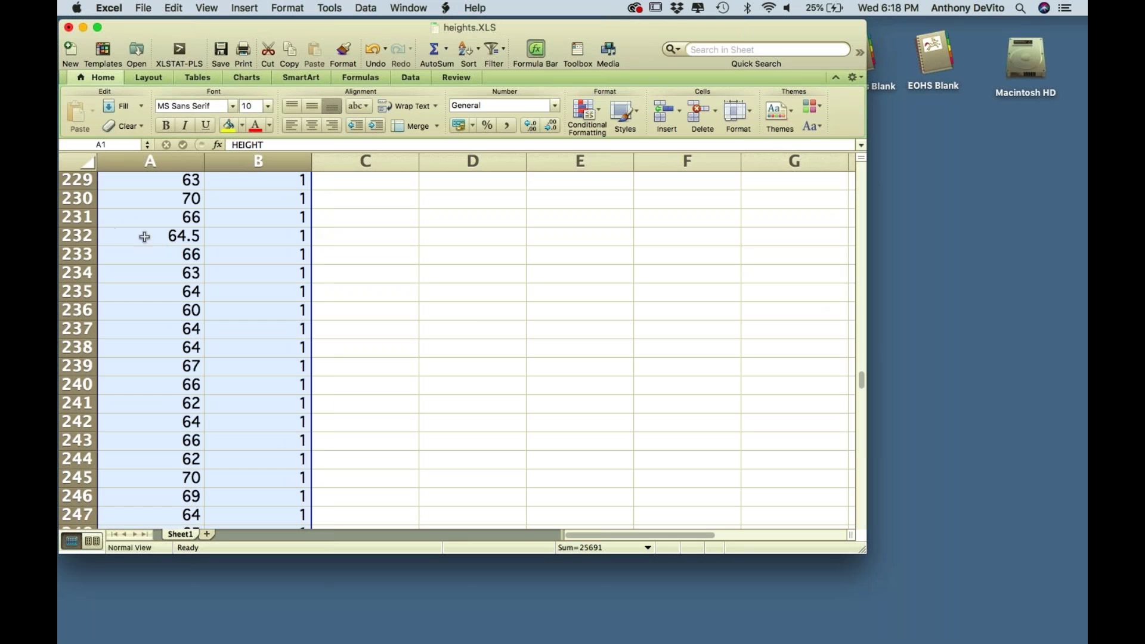
{"action": "left_click", "coordinate": [76, 236]}
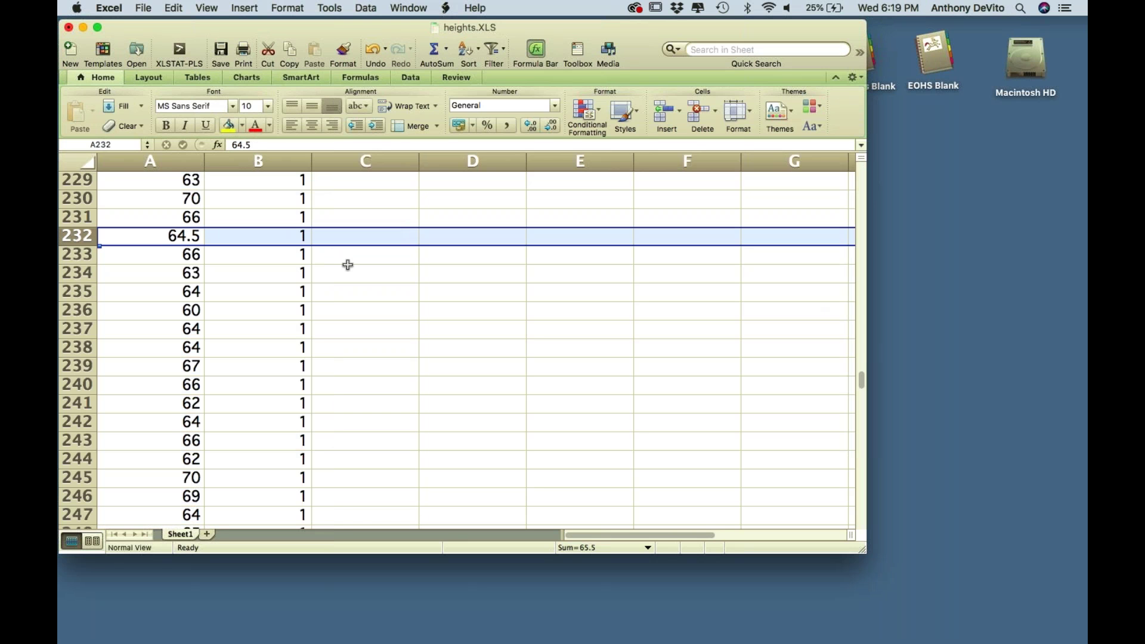
{"action": "left_click", "coordinate": [234, 240]}
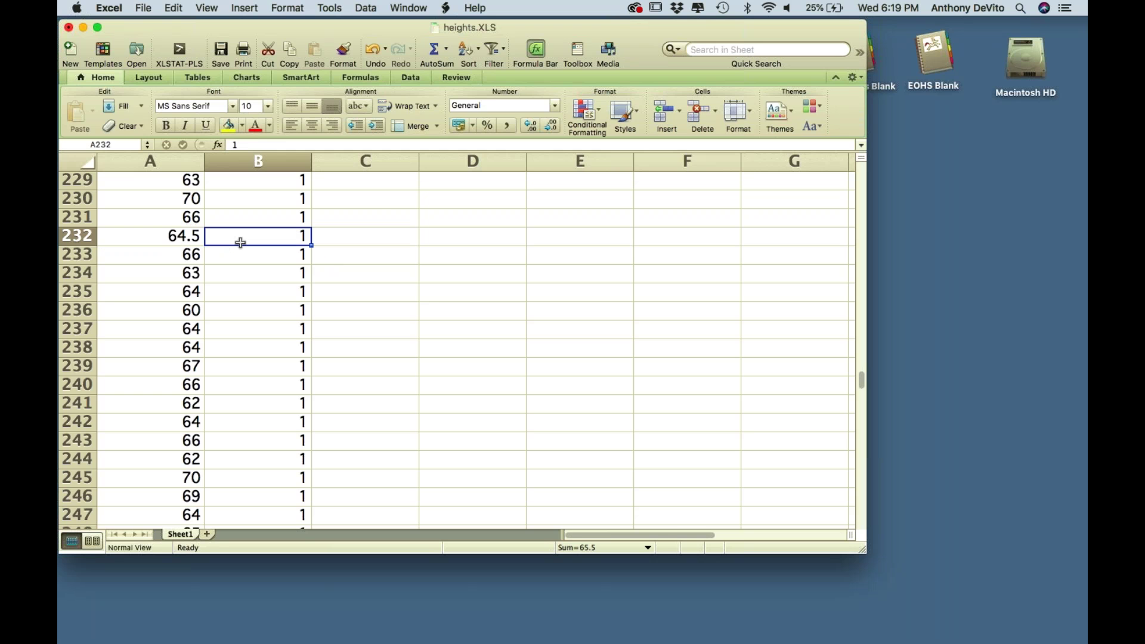
{"action": "scroll", "coordinate": [424, 215], "scroll_direction": "up", "scroll_amount": 20}
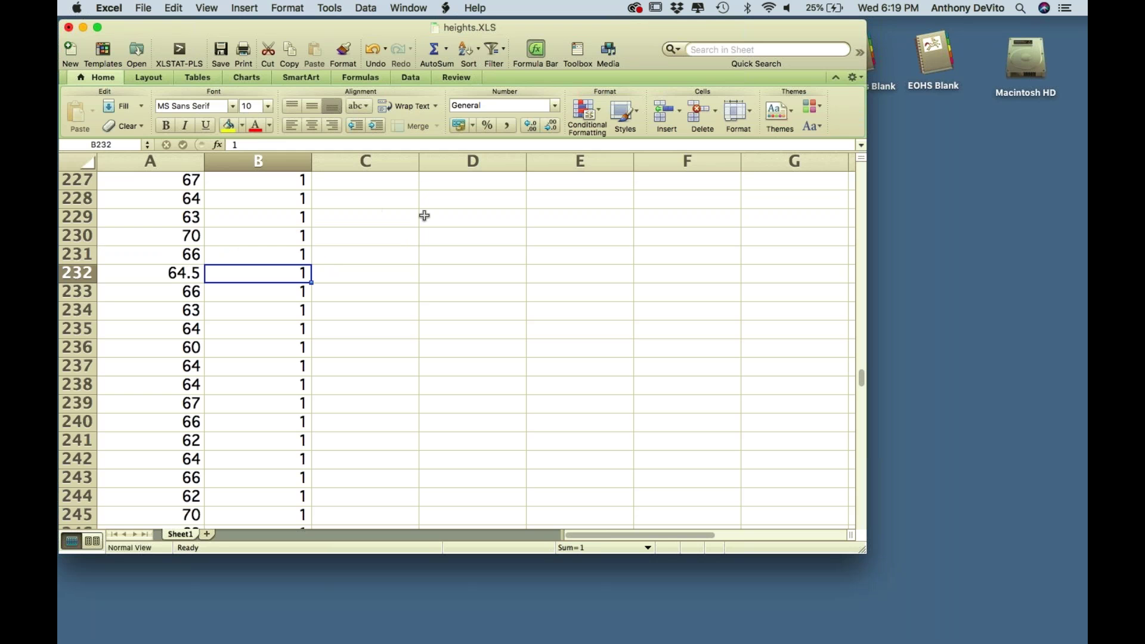
{"action": "scroll", "coordinate": [424, 215], "scroll_direction": "up", "scroll_amount": 20}
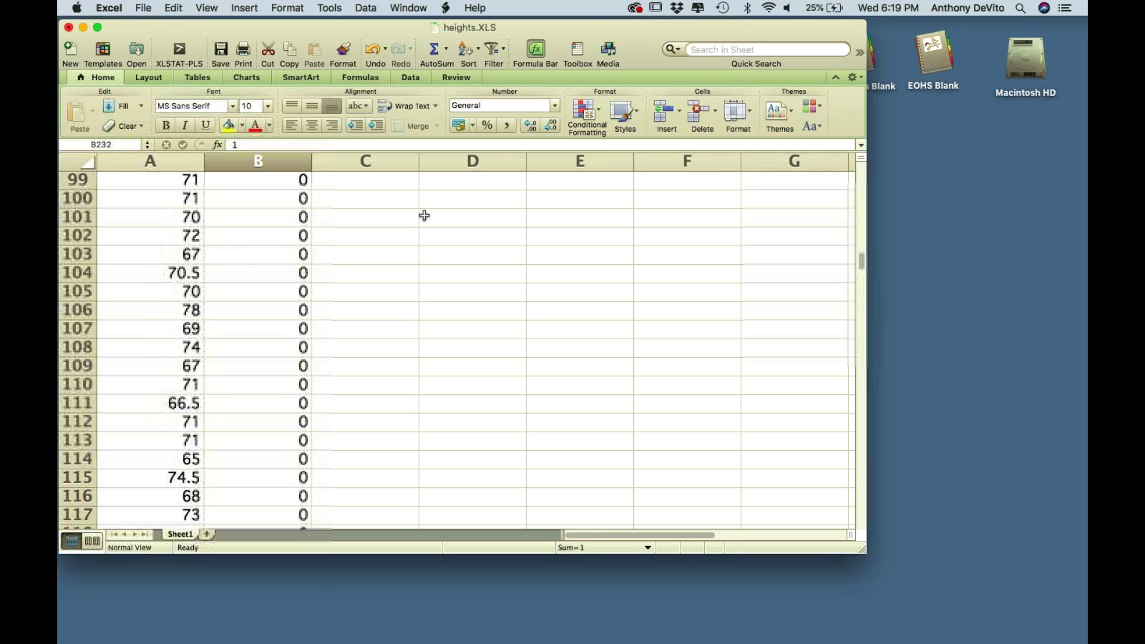
{"action": "scroll", "coordinate": [424, 215], "scroll_direction": "up", "scroll_amount": 16}
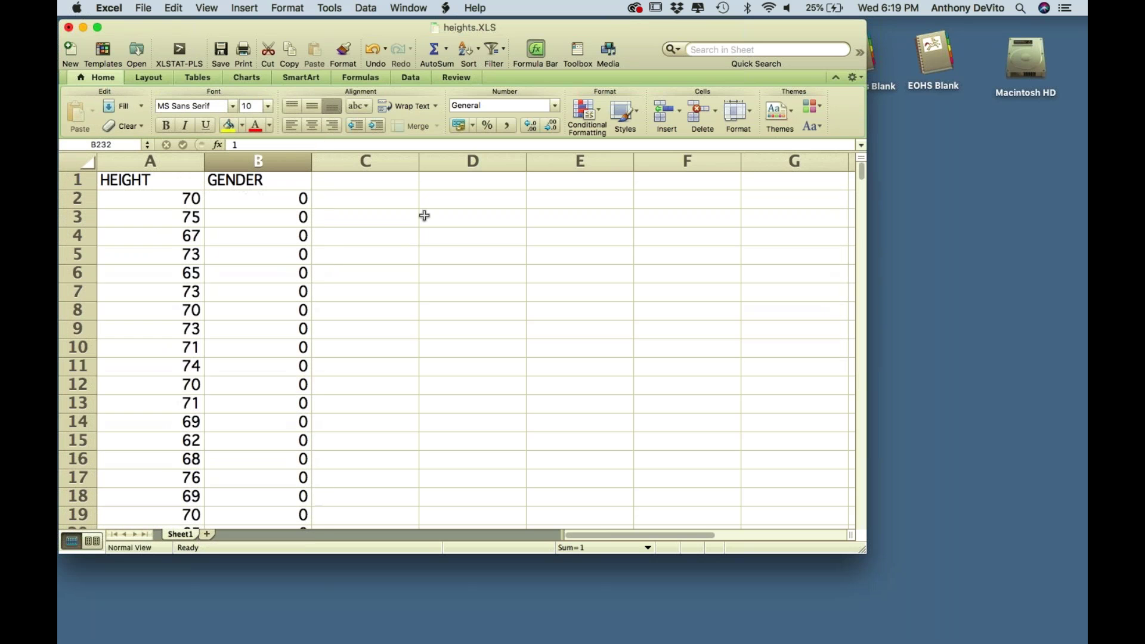
- Label D2 'Mean' and enter =average(A2:A120) in E2, giving 70.9316239
{"action": "left_click", "coordinate": [462, 199]}
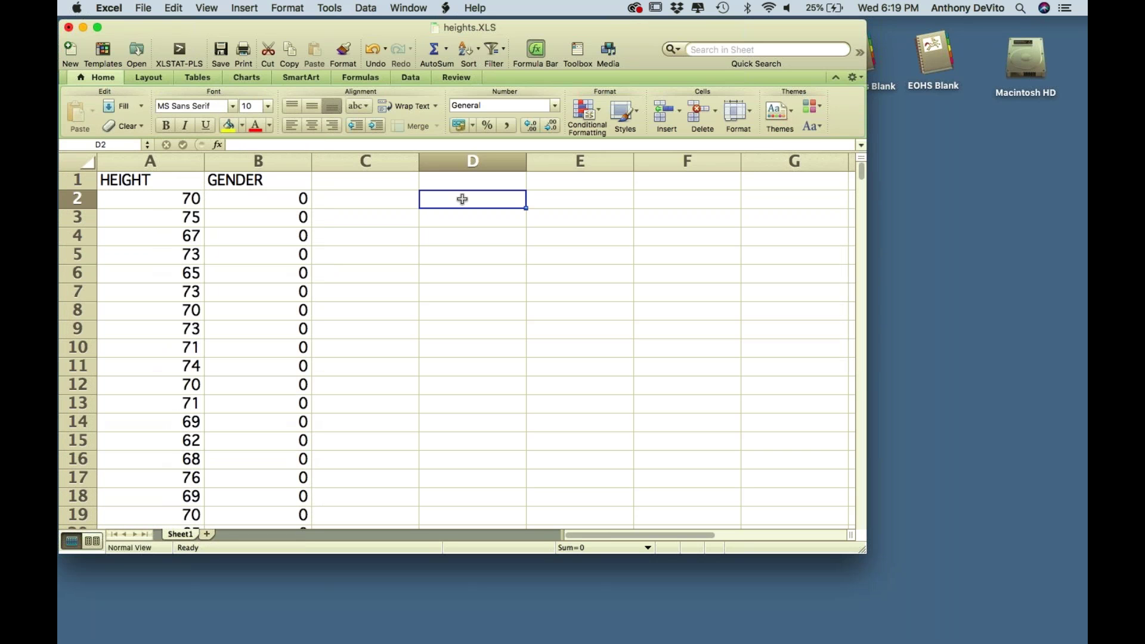
{"action": "type", "text": "="}
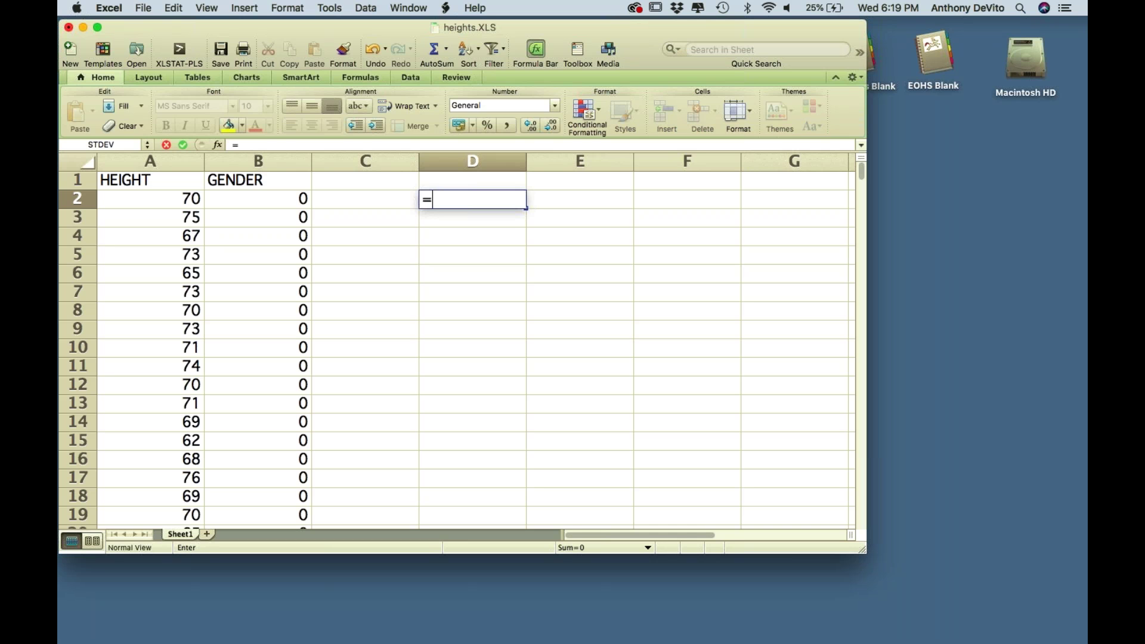
{"action": "key", "text": "BackSpace"}
{"action": "type", "text": "Mean"}
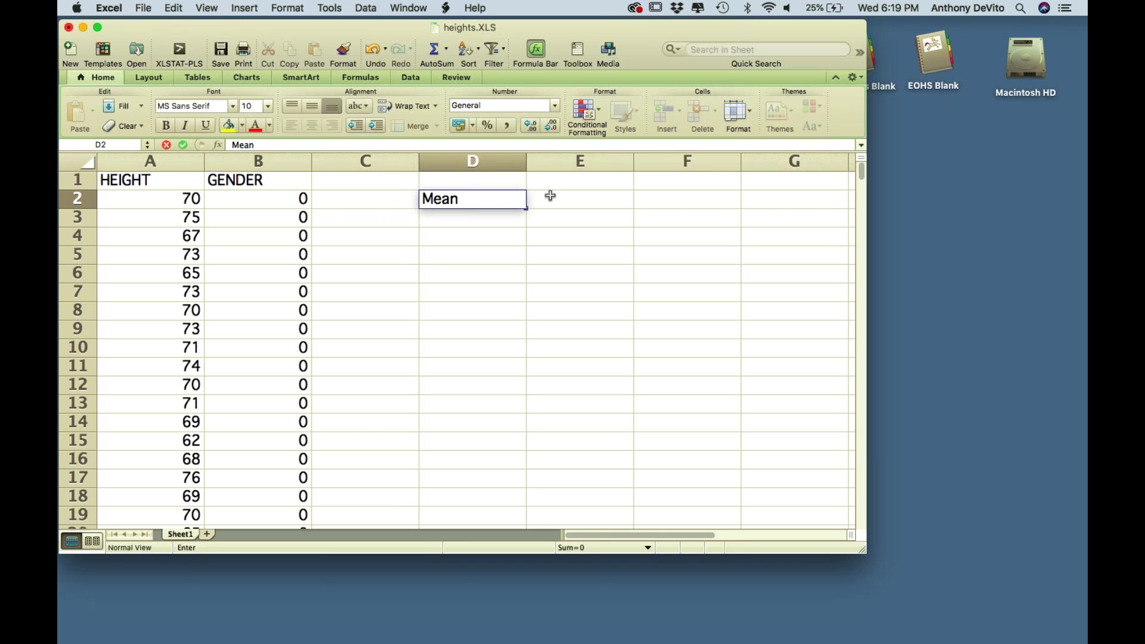
{"action": "key", "text": "Tab"}
{"action": "type", "text": "="}
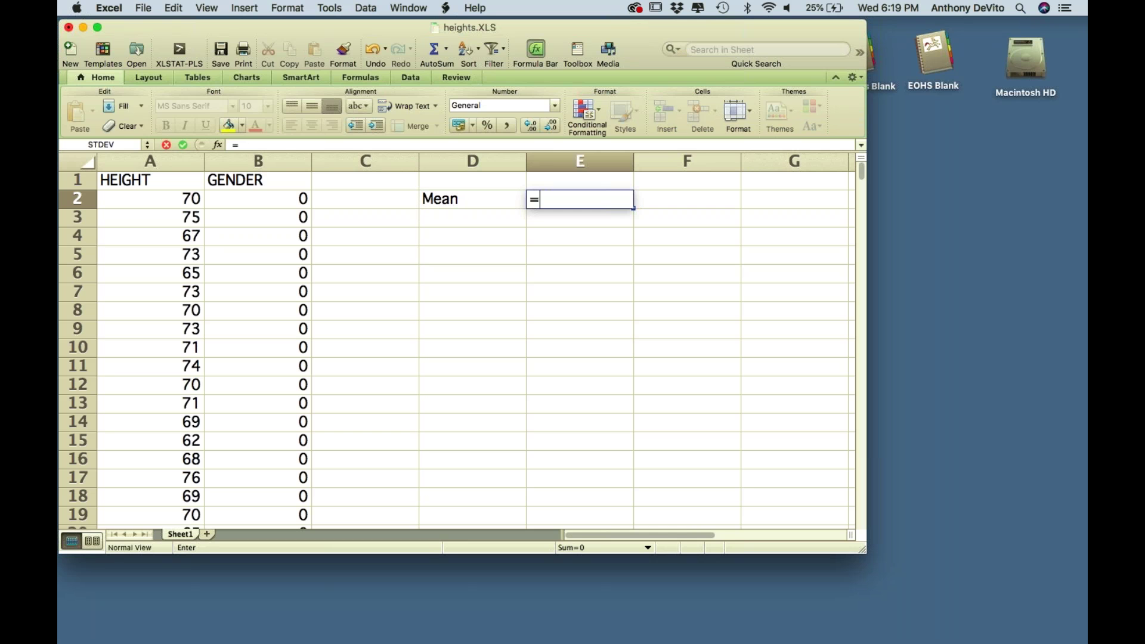
{"action": "type", "text": "average("}
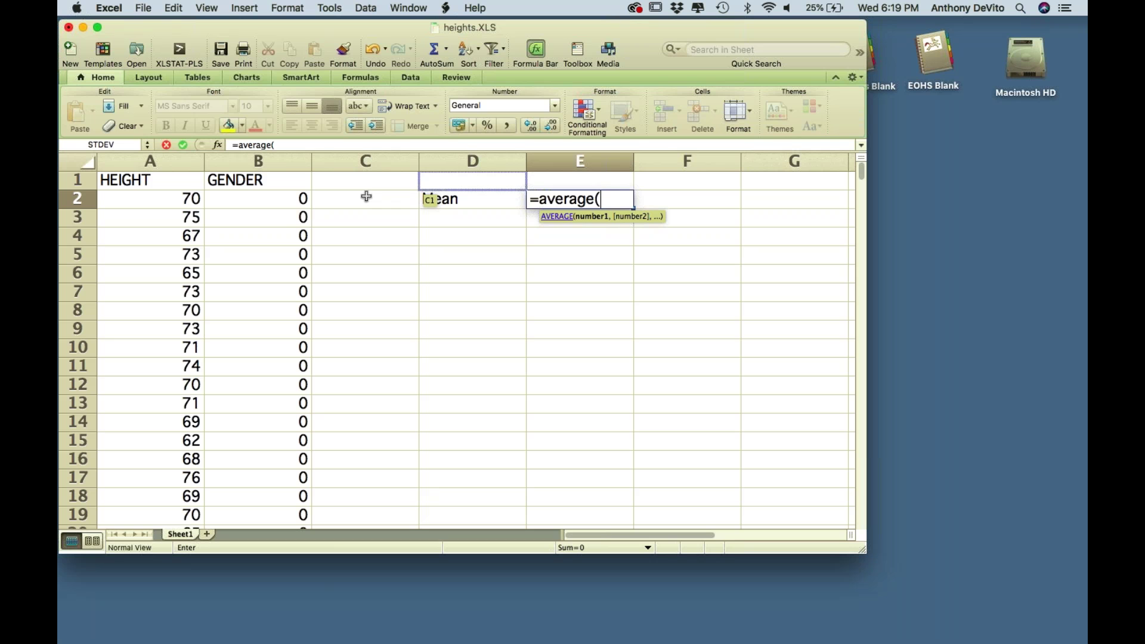
{"action": "left_click_drag", "start_coordinate": [190, 203], "coordinate": [171, 439]}
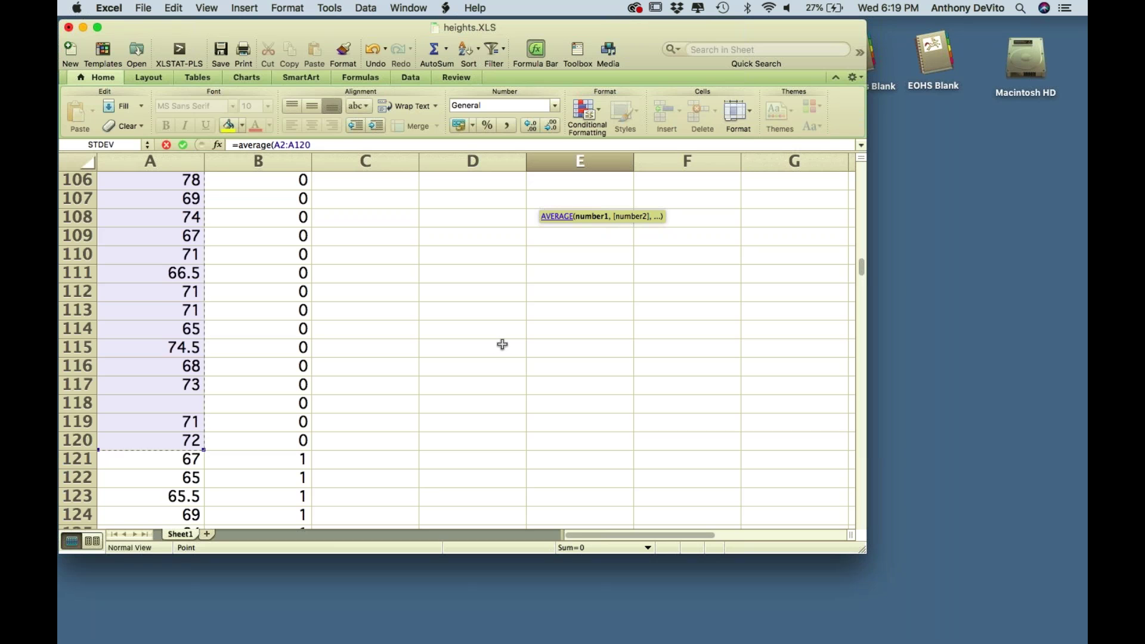
{"action": "key", "text": "Return"}
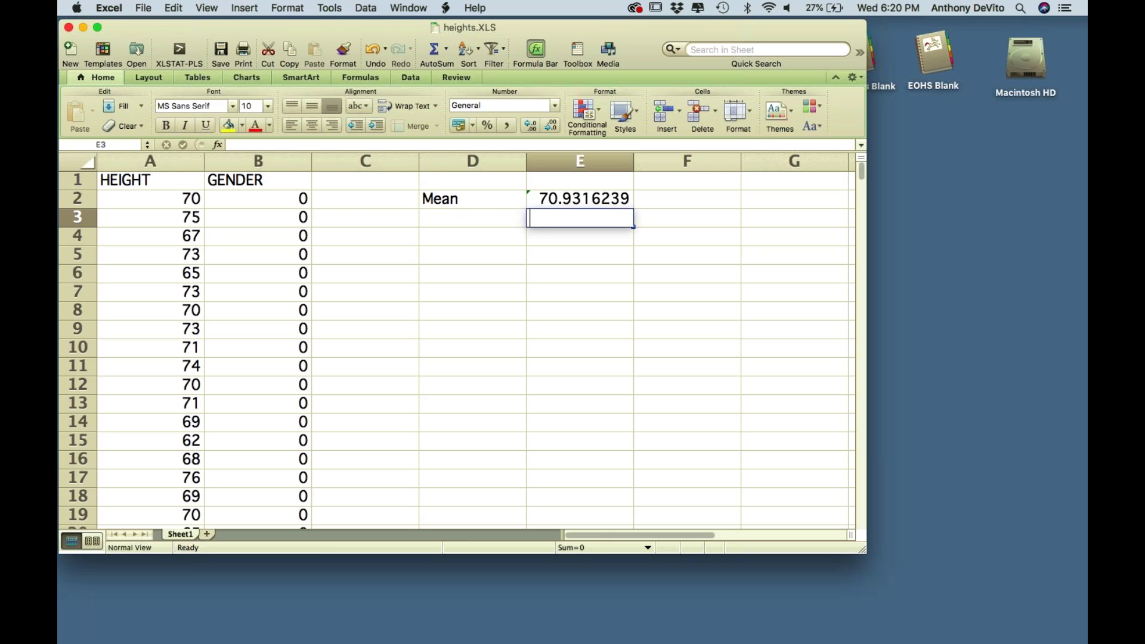
{"action": "type", "text": "=a"}
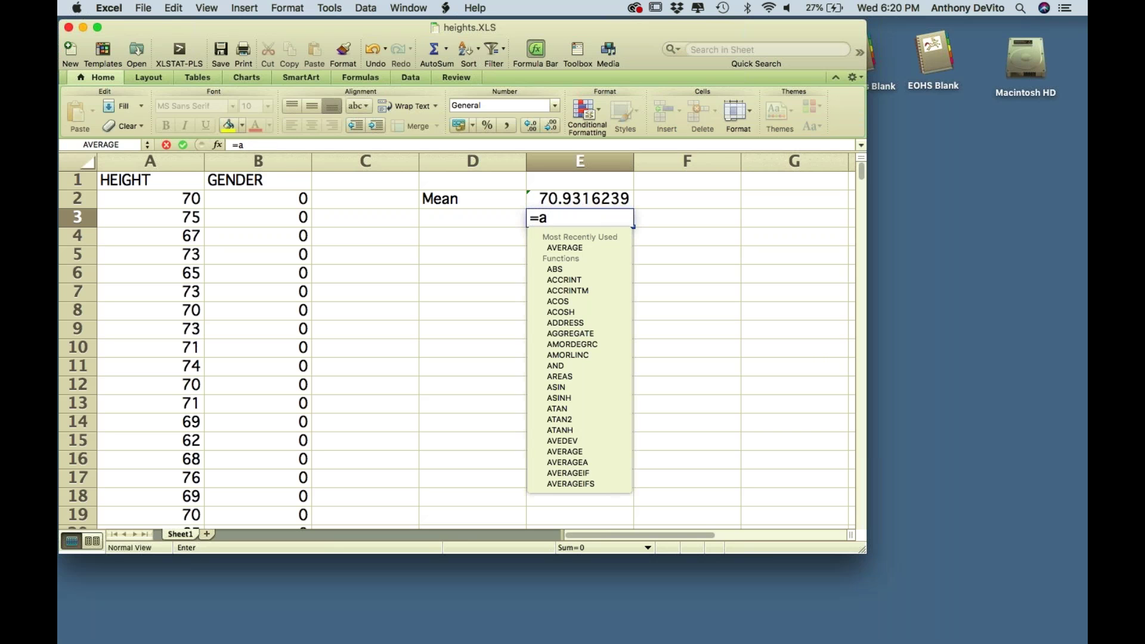
{"action": "type", "text": "verage("}
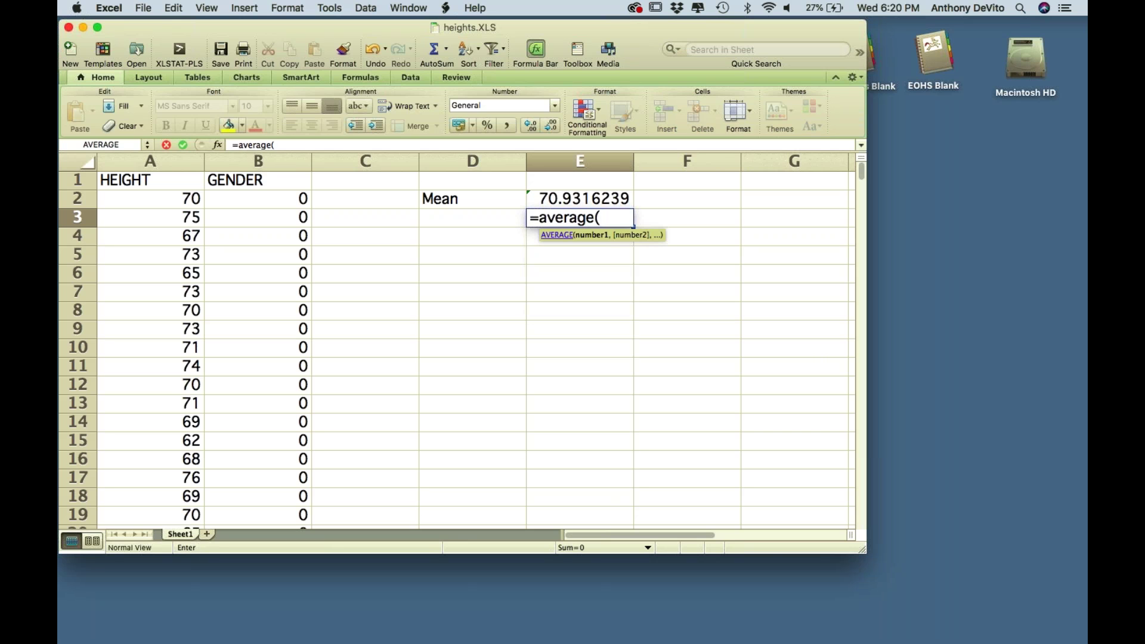
- Complete =average(A121:A382) in E3, showing 65.3816794, after removing a mistaken reference
{"action": "scroll", "coordinate": [294, 463], "scroll_direction": "down", "scroll_amount": 20}
{"action": "scroll", "coordinate": [278, 433], "scroll_direction": "up", "scroll_amount": 10}
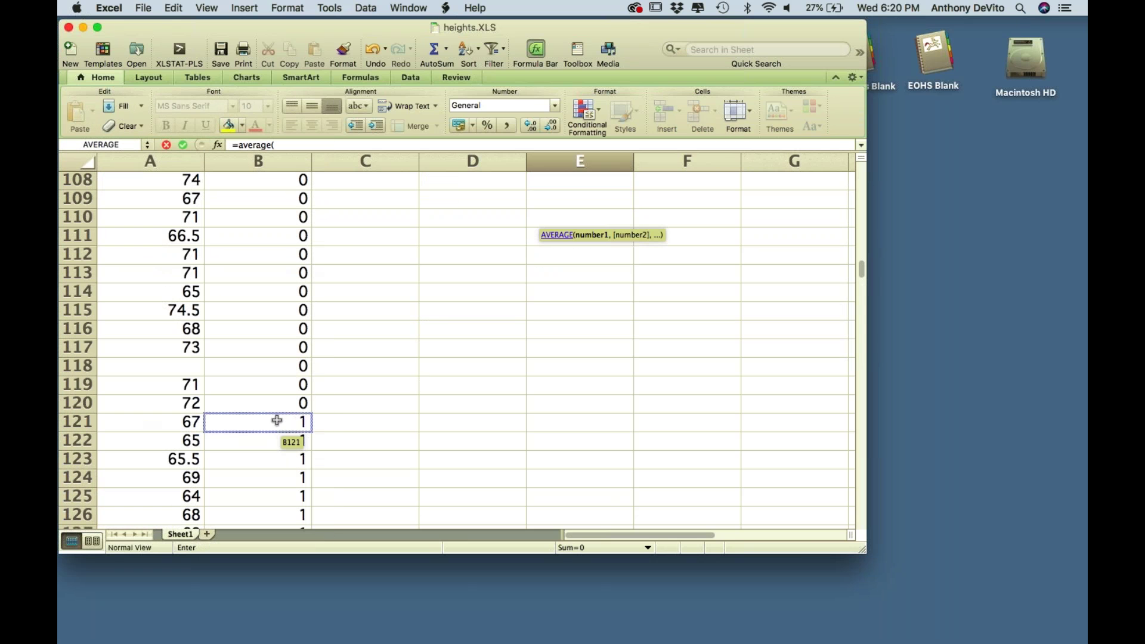
{"action": "left_click", "coordinate": [280, 407]}
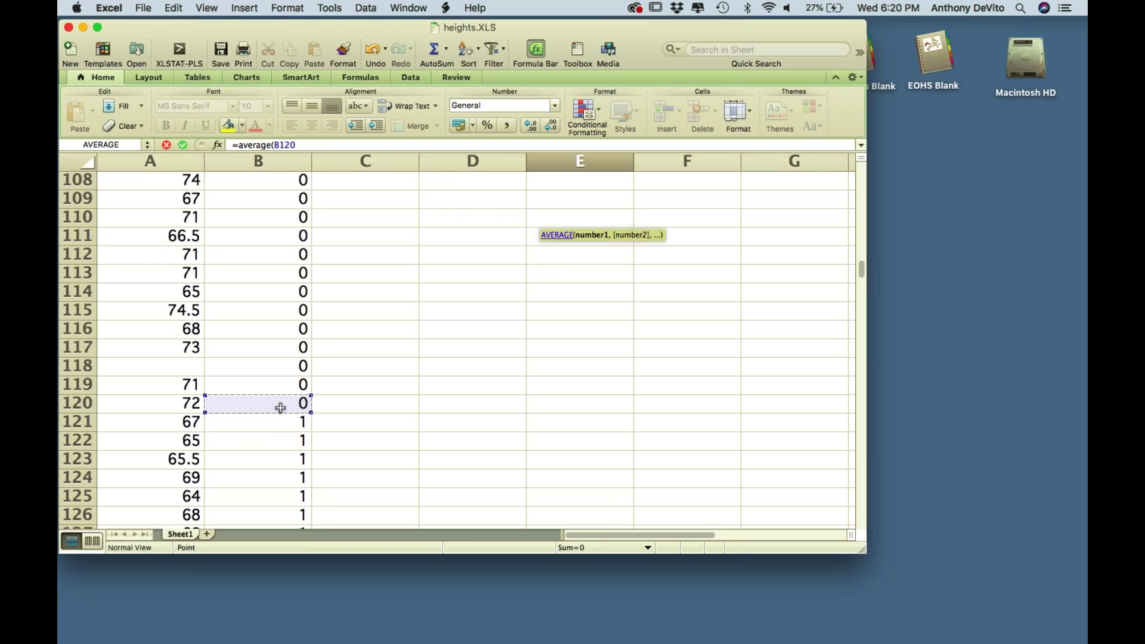
{"action": "key", "text": "BackSpace"}
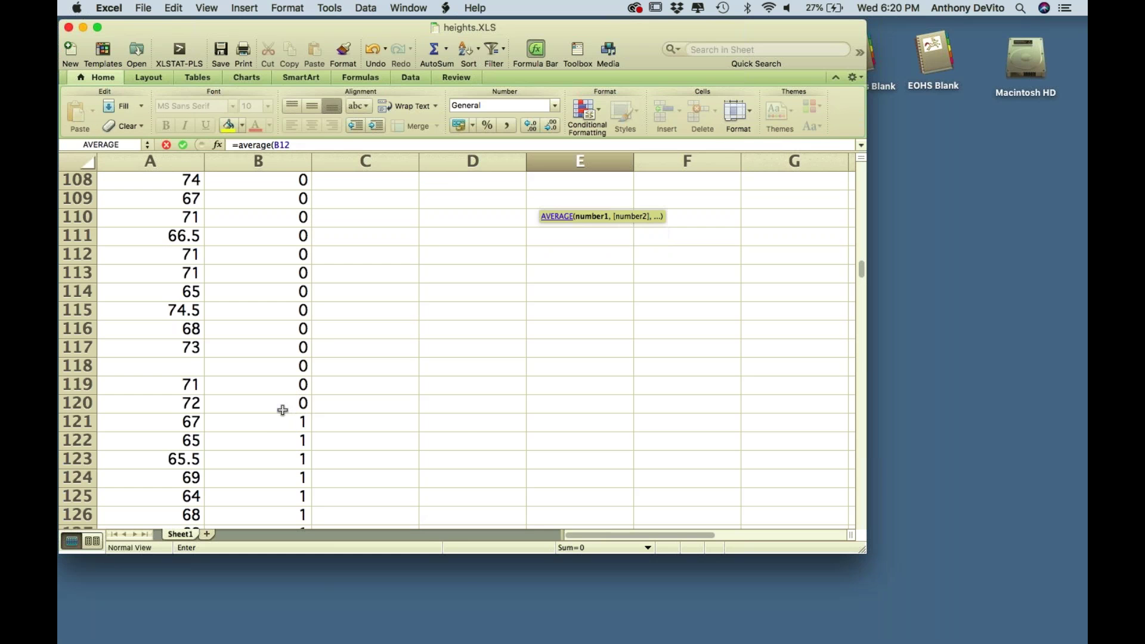
{"action": "scroll", "coordinate": [463, 429], "scroll_direction": "up", "scroll_amount": 20}
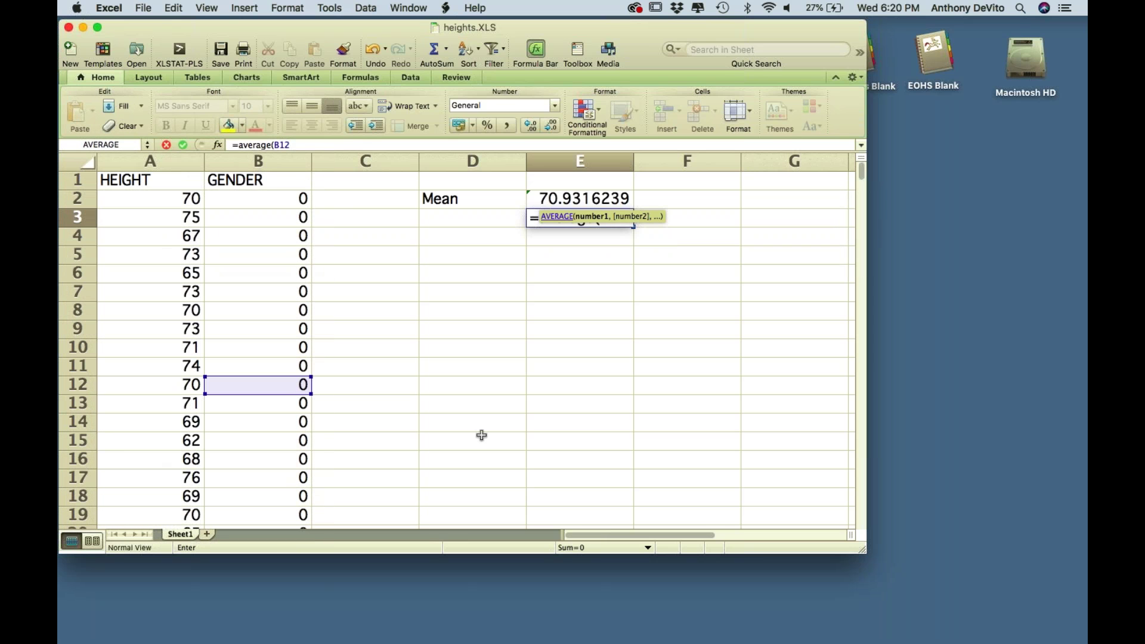
{"action": "key", "text": "BackSpace"}
{"action": "key", "text": "BackSpace"}
{"action": "key", "text": "BackSpace"}
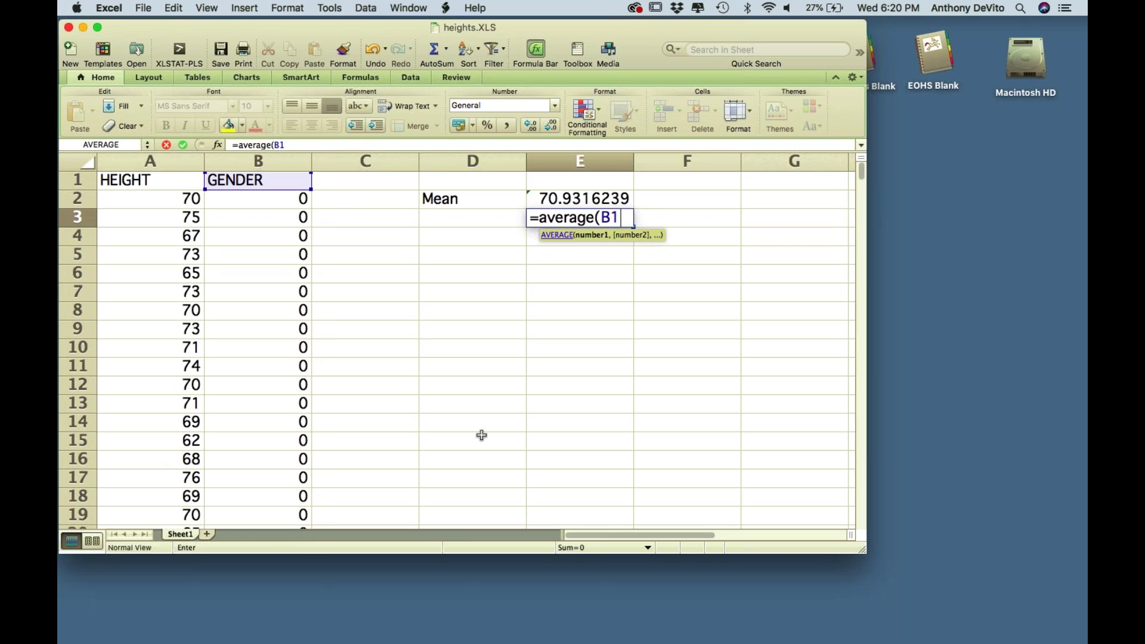
{"action": "scroll", "coordinate": [358, 457], "scroll_direction": "down", "scroll_amount": 20}
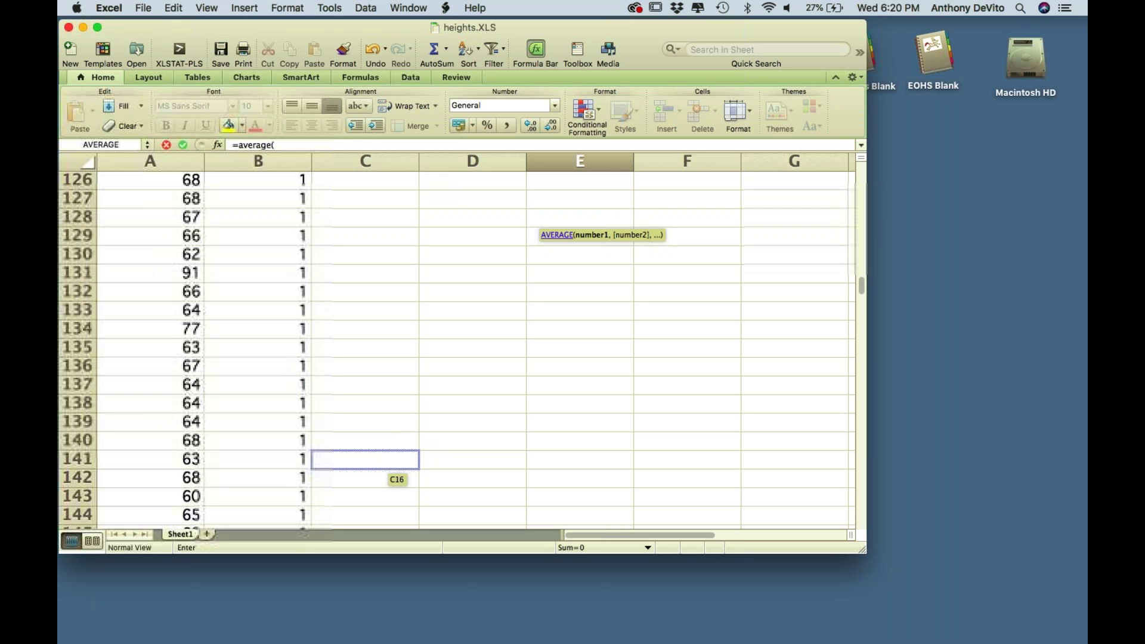
{"action": "scroll", "coordinate": [358, 457], "scroll_direction": "down", "scroll_amount": 2}
{"action": "scroll", "coordinate": [358, 457], "scroll_direction": "up", "scroll_amount": 9}
{"action": "scroll", "coordinate": [365, 459], "scroll_direction": "up", "scroll_amount": 1}
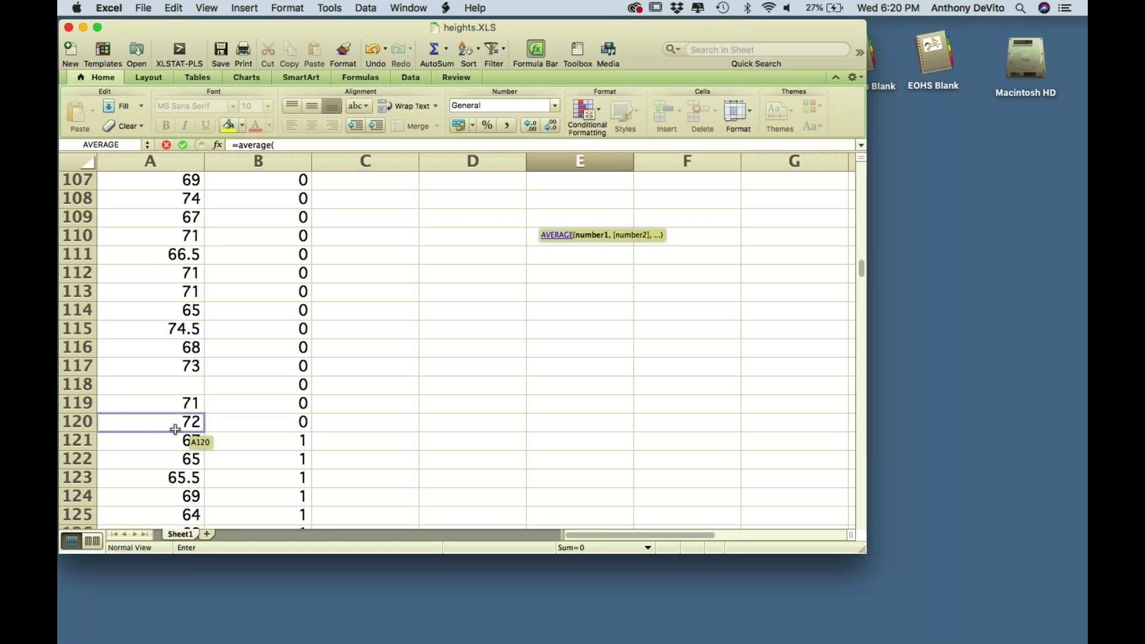
{"action": "left_click_drag", "start_coordinate": [175, 441], "coordinate": [179, 289]}
{"action": "key", "text": "Return"}
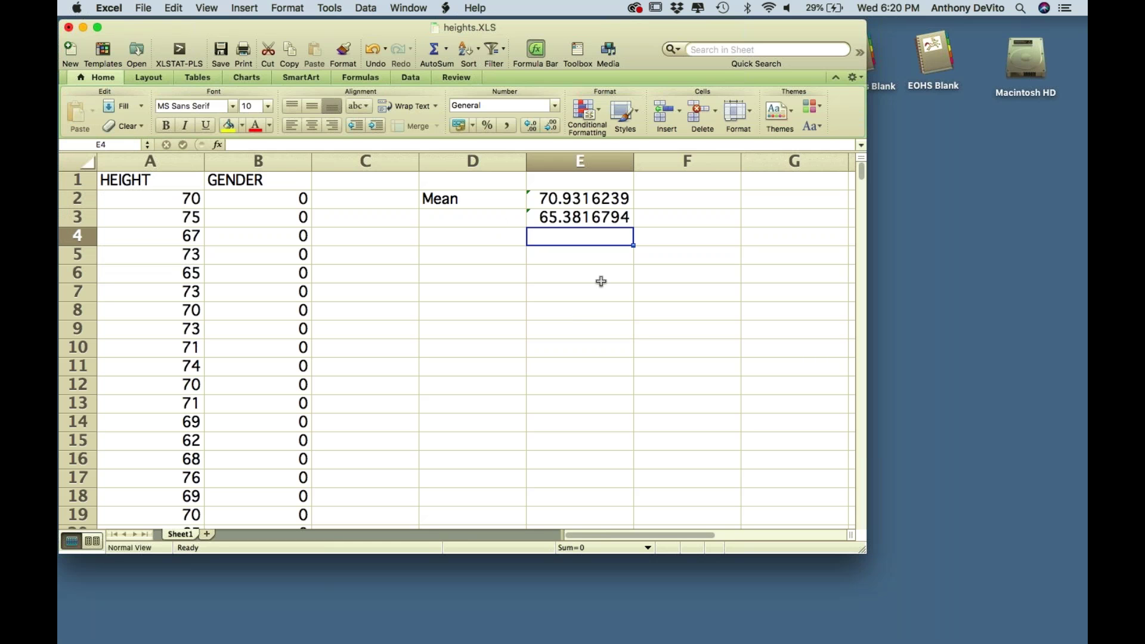
{"action": "left_click", "coordinate": [688, 202]}
{"action": "type", "text": "0"}
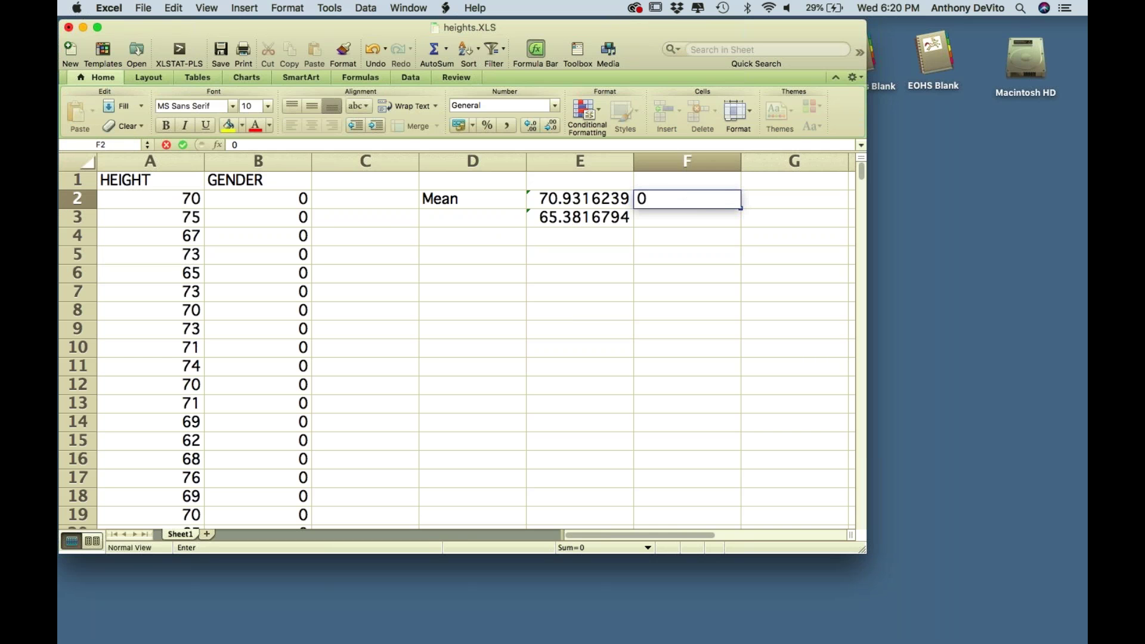
{"action": "type", "text": "1]"}
- Enter gender code 0 in F2 and 1 in F3, then check the E2 and E3 formulas
{"action": "key", "text": "BackSpace"}
{"action": "key", "text": "BackSpace"}
{"action": "key", "text": "Return"}
{"action": "type", "text": "1"}
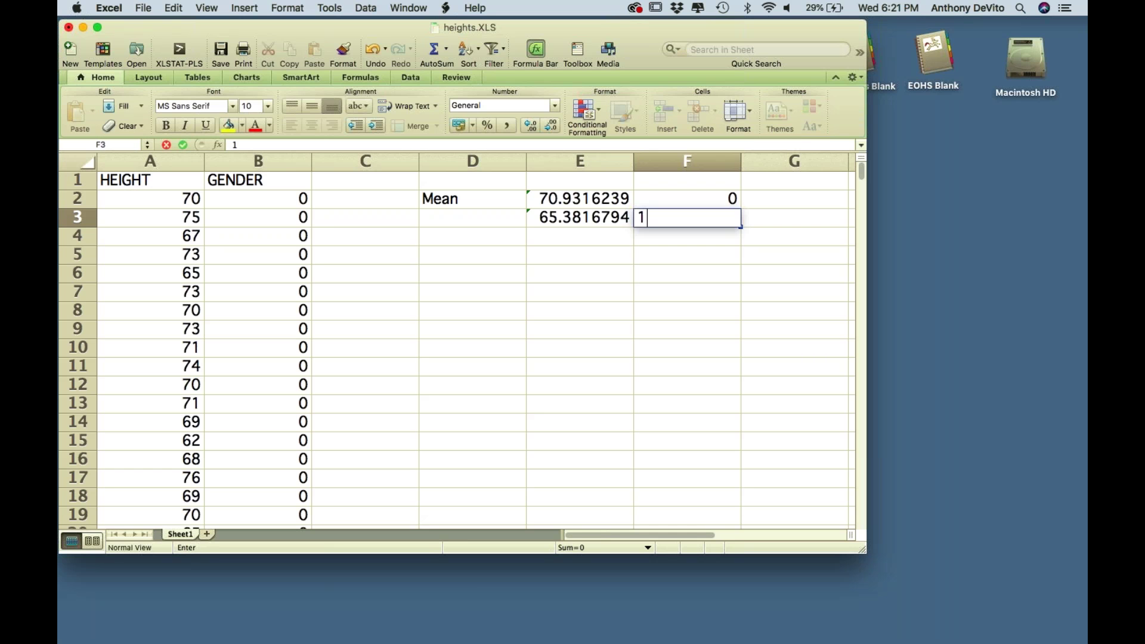
{"action": "left_click", "coordinate": [731, 258]}
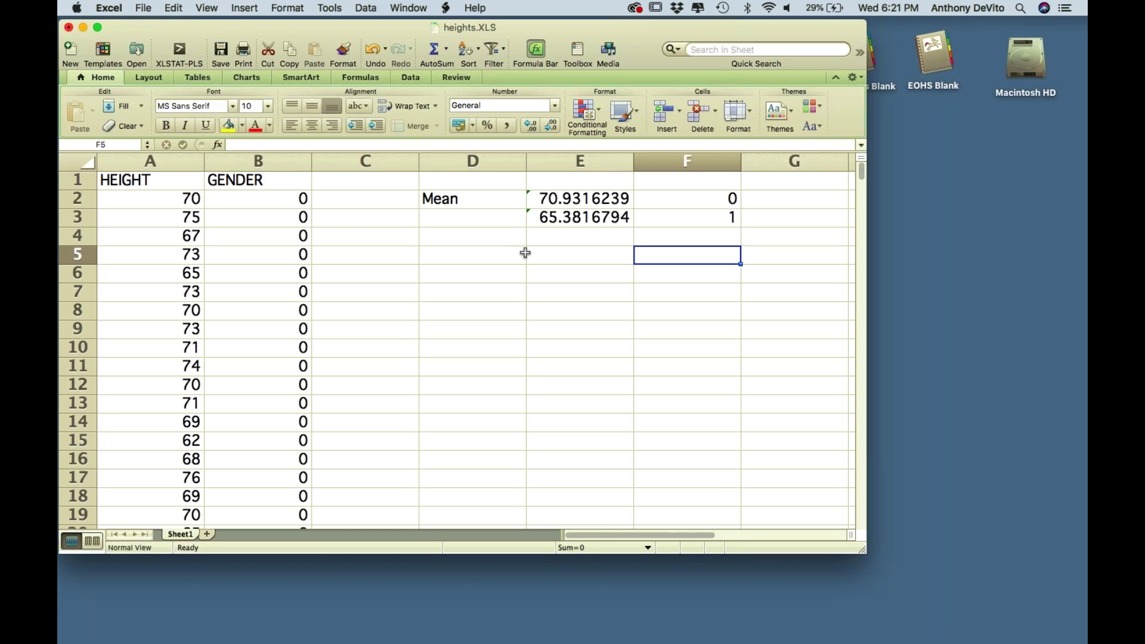
{"action": "left_click", "coordinate": [578, 201]}
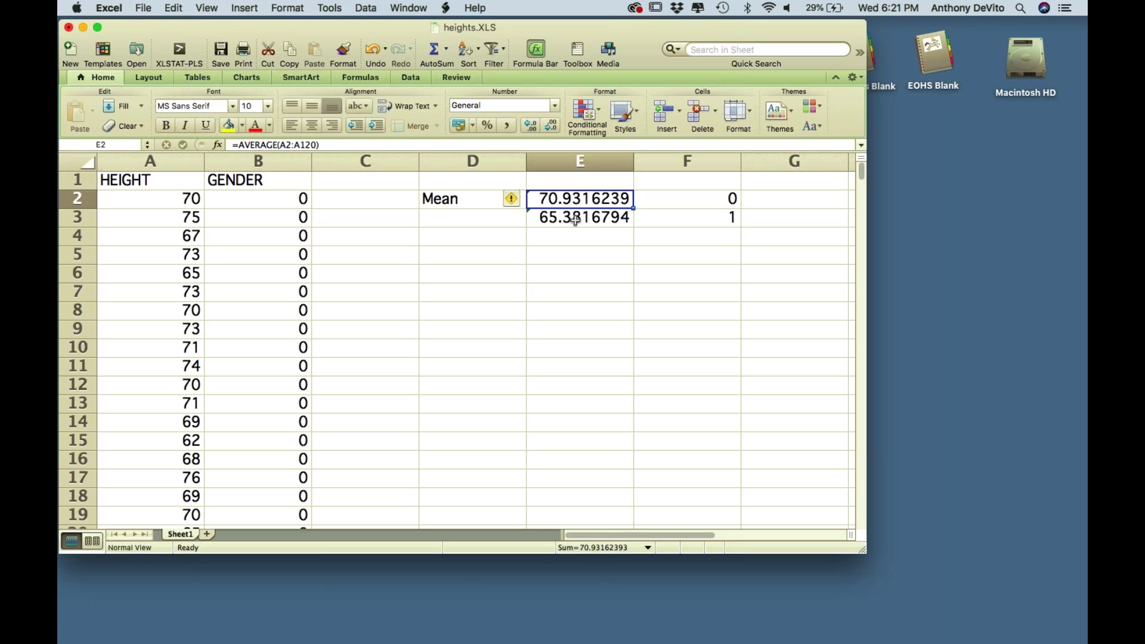
{"action": "left_click", "coordinate": [576, 219]}
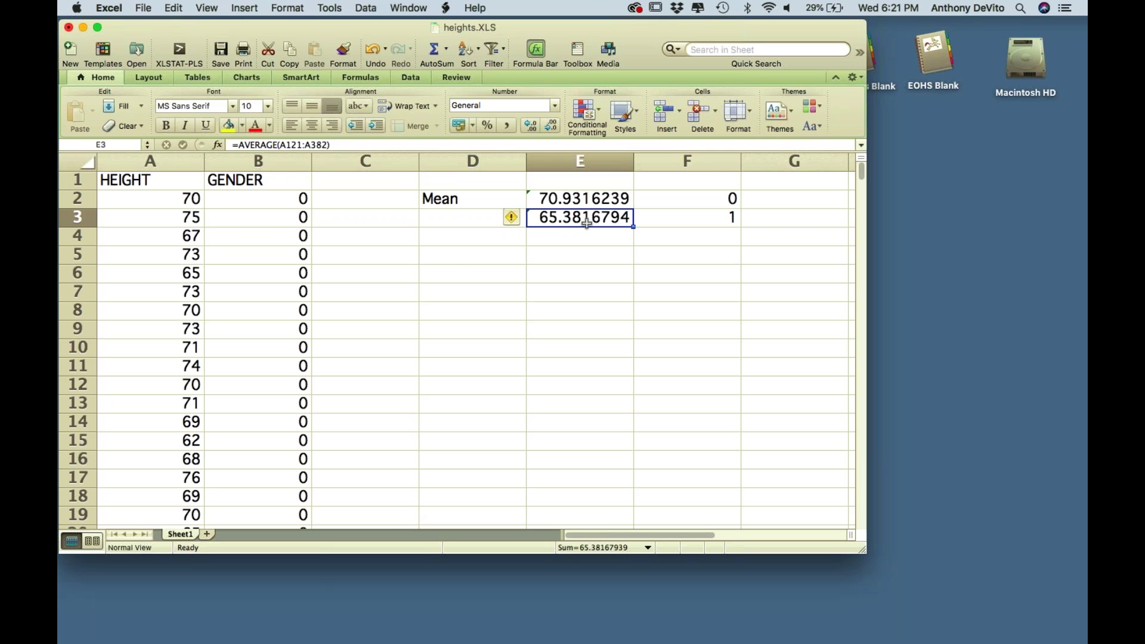
{"action": "left_click", "coordinate": [465, 245]}
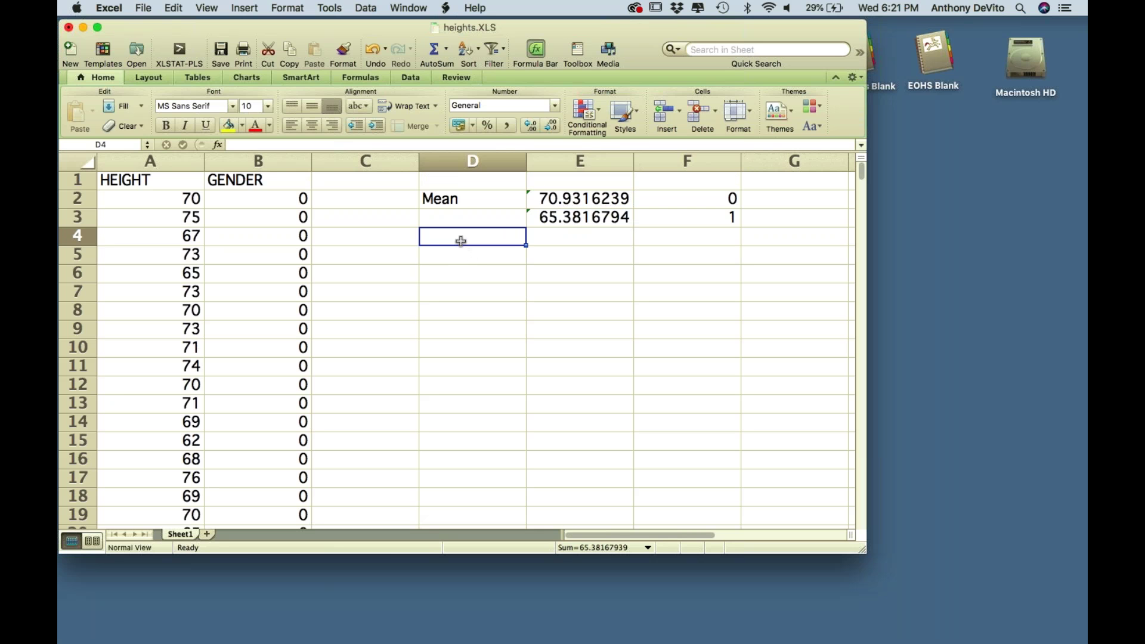
- Enter =average(a2:a382) in E4 for the overall mean height of 67.0949868
{"action": "left_click", "coordinate": [602, 238]}
{"action": "type", "text": "="}
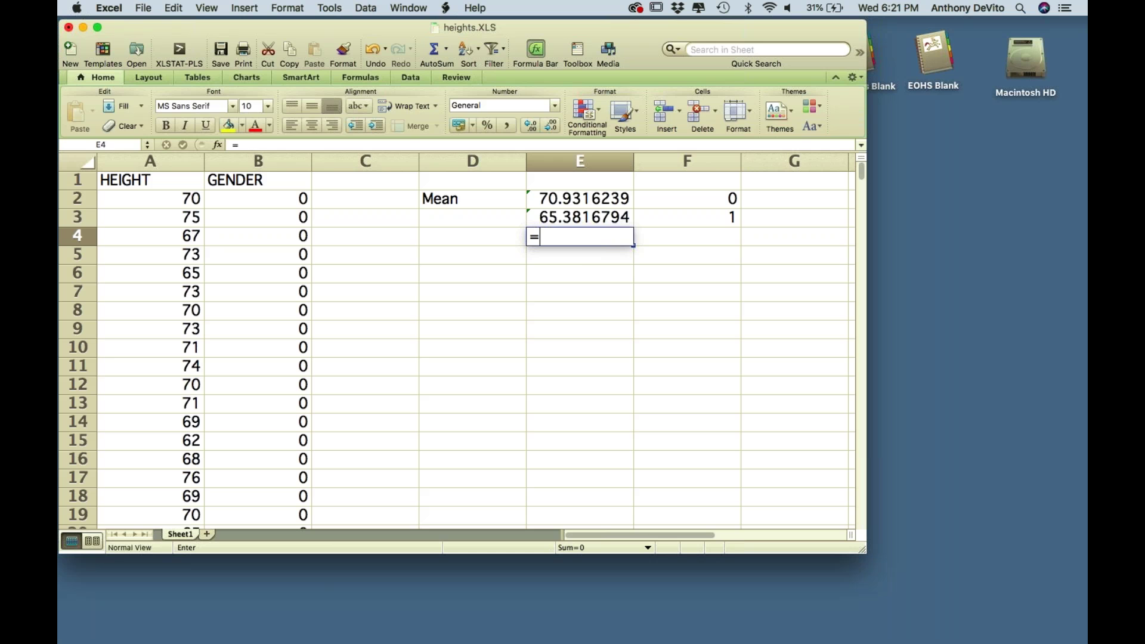
{"action": "type", "text": "average("}
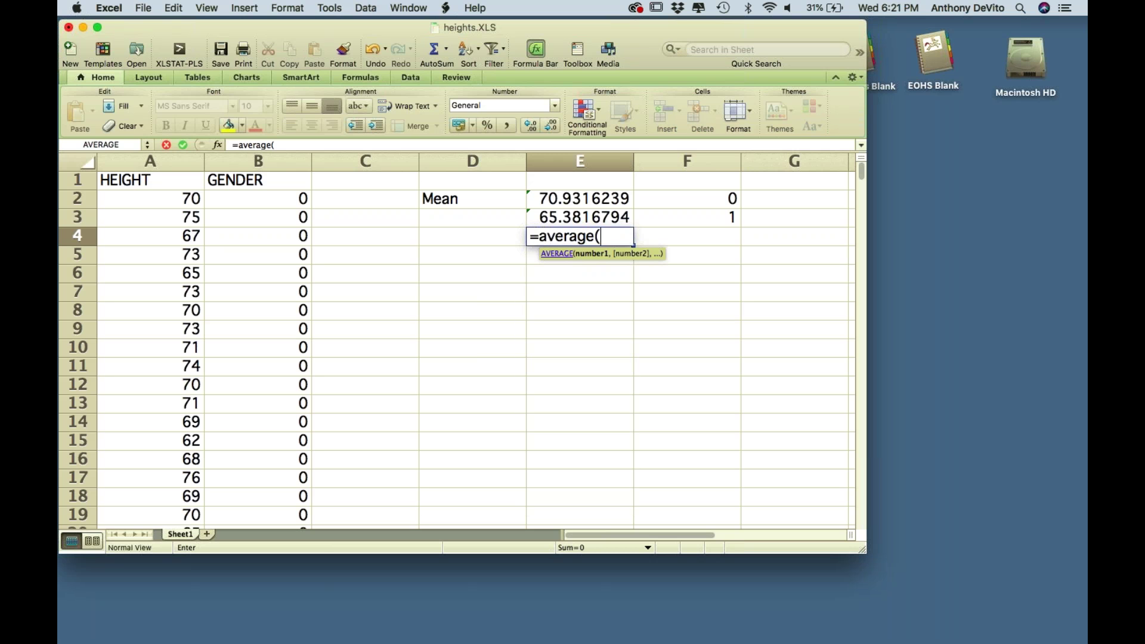
{"action": "type", "text": "a2:a"}
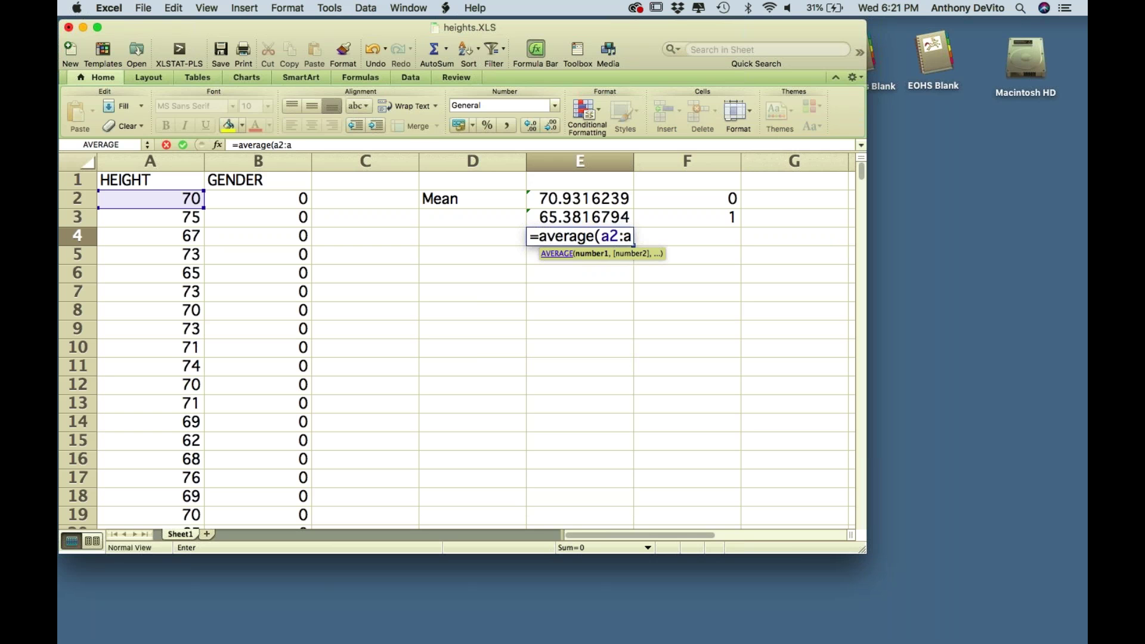
{"action": "type", "text": "382)"}
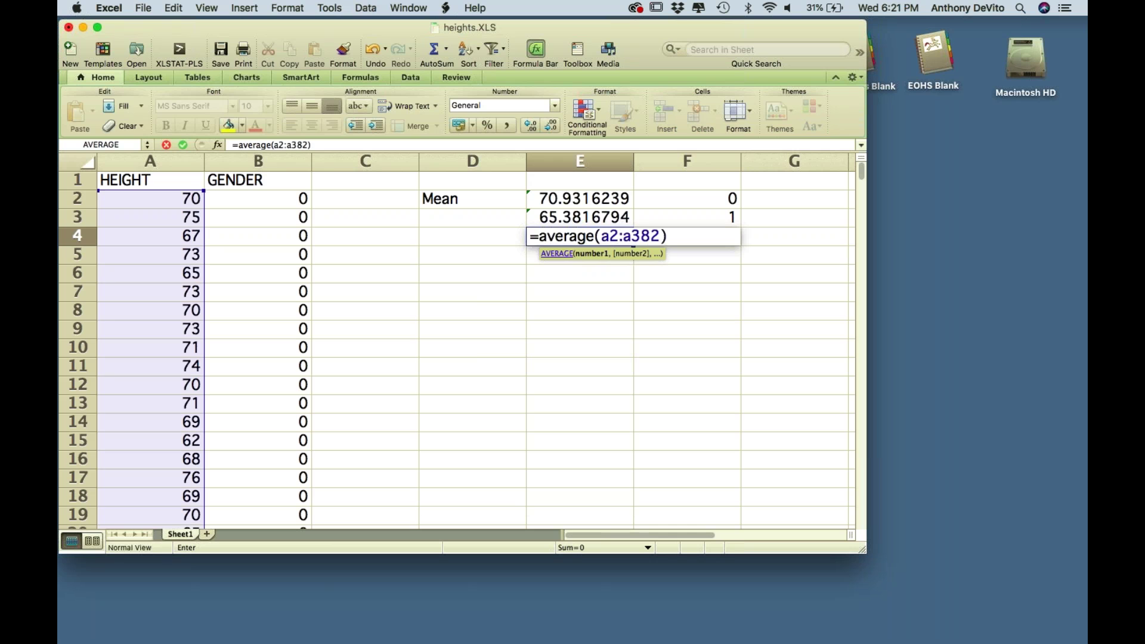
{"action": "key", "text": "Return"}
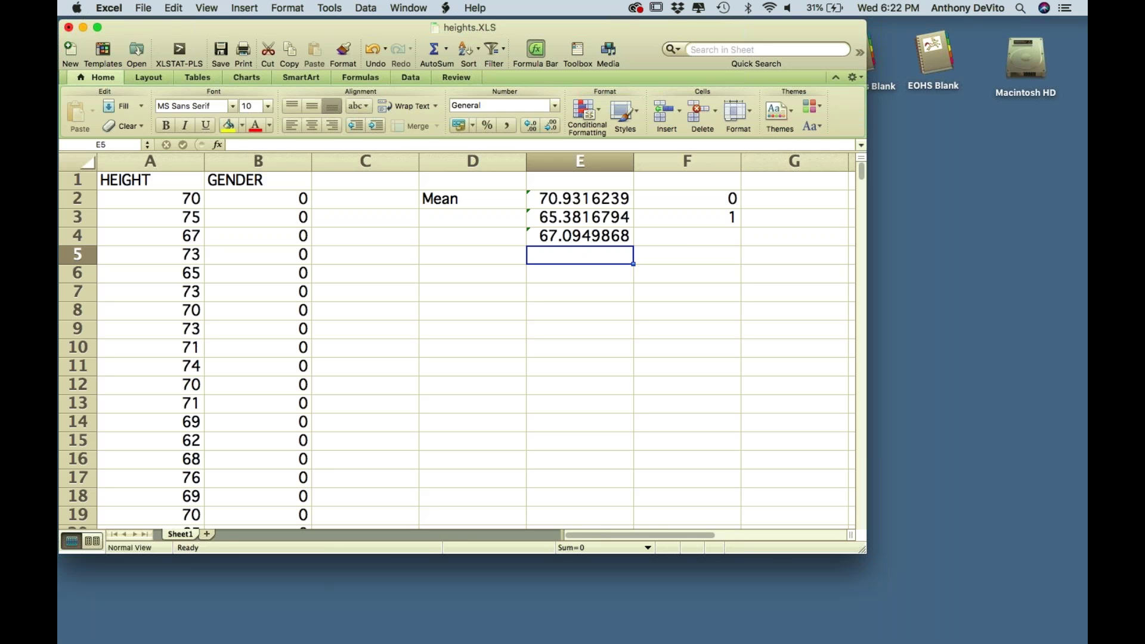
{"action": "left_click", "coordinate": [464, 295]}
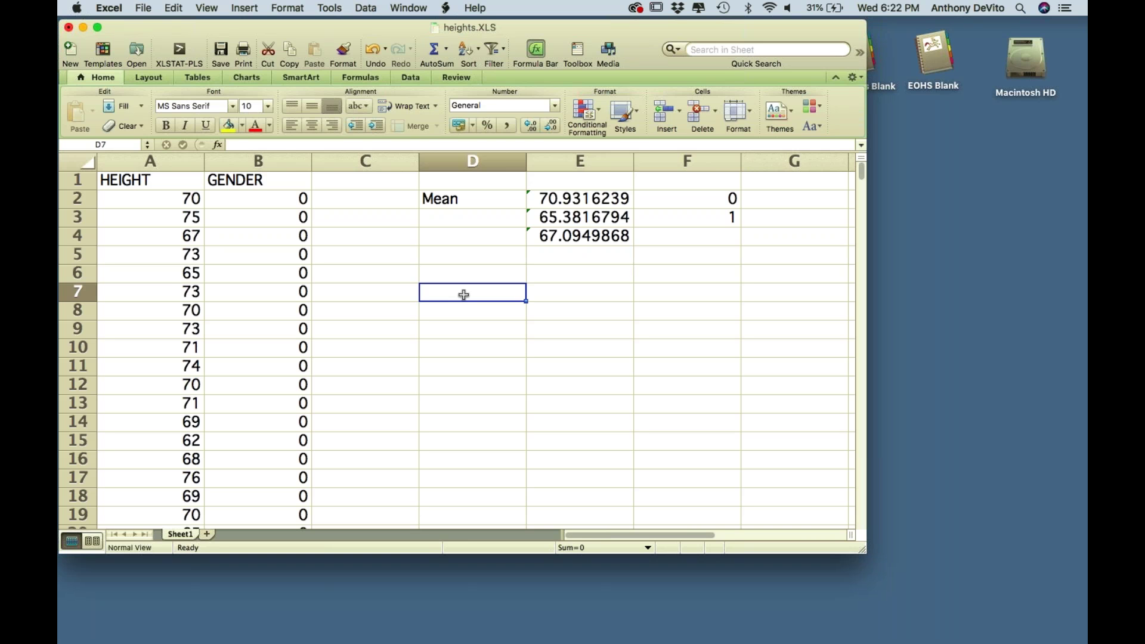
- Type the heading 'Student Hiegths' in D6, correcting typos along the way
{"action": "left_click", "coordinate": [492, 276]}
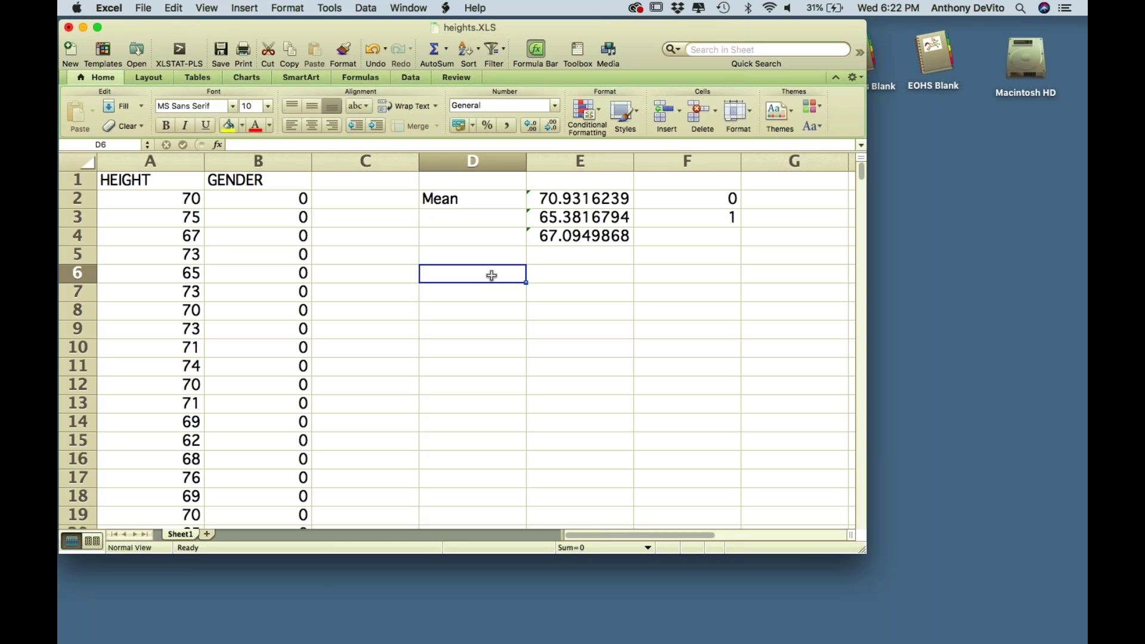
{"action": "double_click", "coordinate": [491, 275]}
{"action": "type", "text": "Stu"}
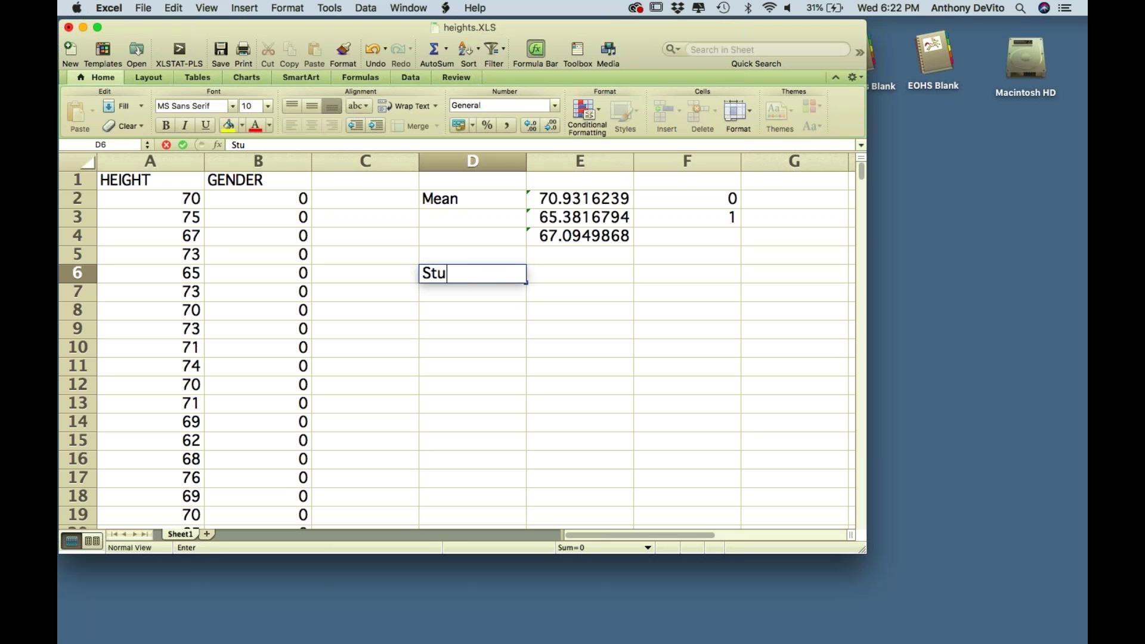
{"action": "type", "text": "dent Hiegths"}
{"action": "key", "text": "Return"}
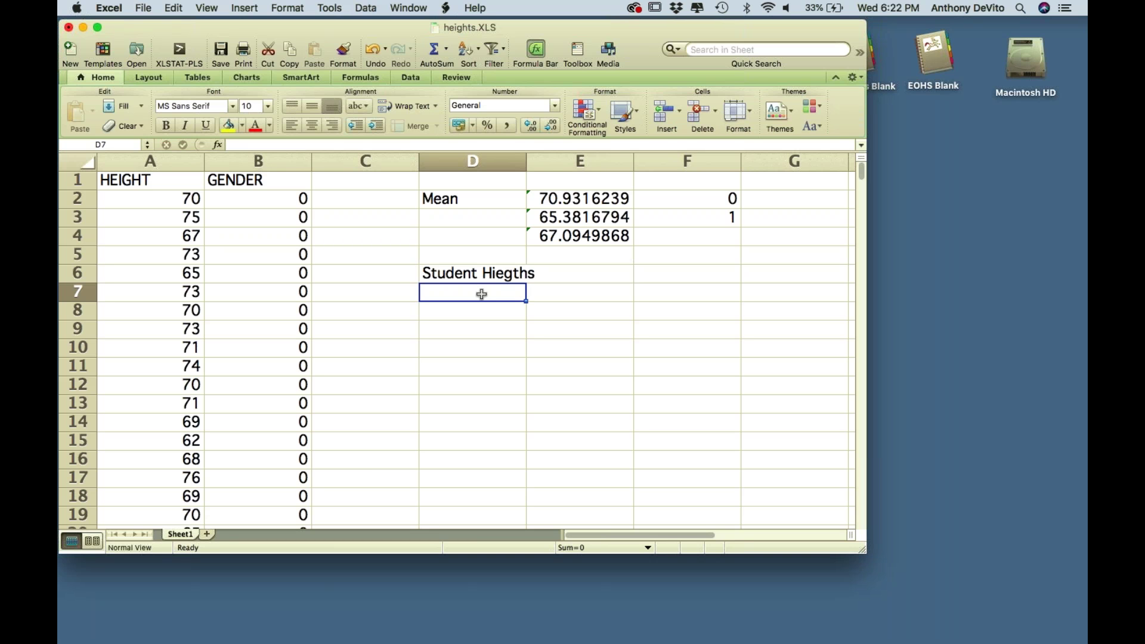
- Enter the labels Male in D7 and Female in D8
{"action": "double_click", "coordinate": [482, 294]}
{"action": "type", "text": "Male"}
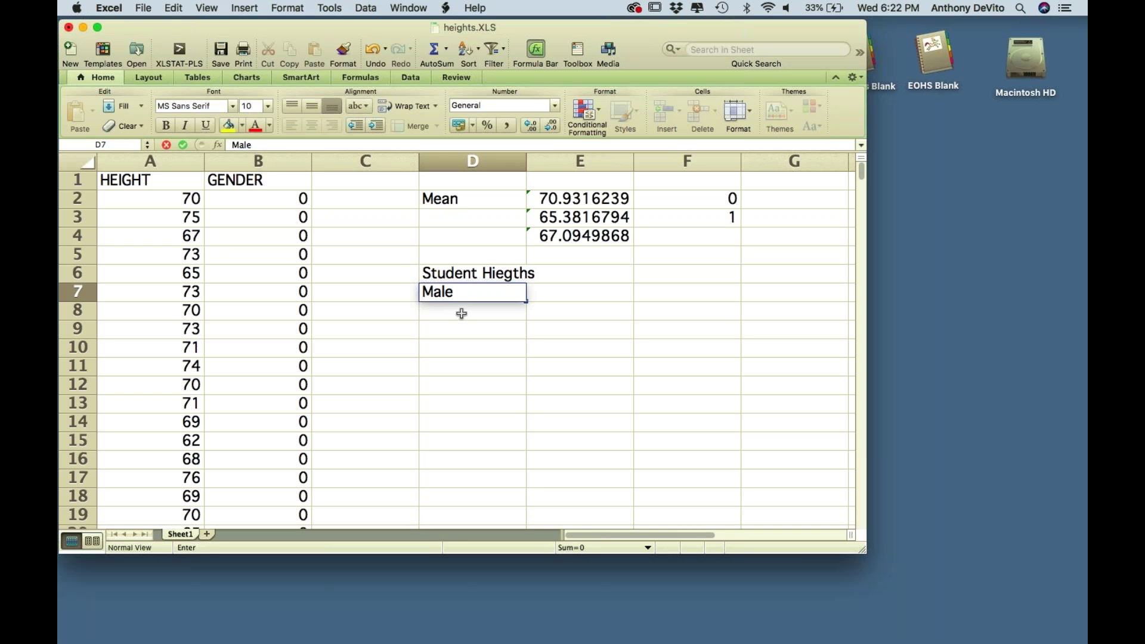
{"action": "key", "text": "Return"}
{"action": "type", "text": "Female"}
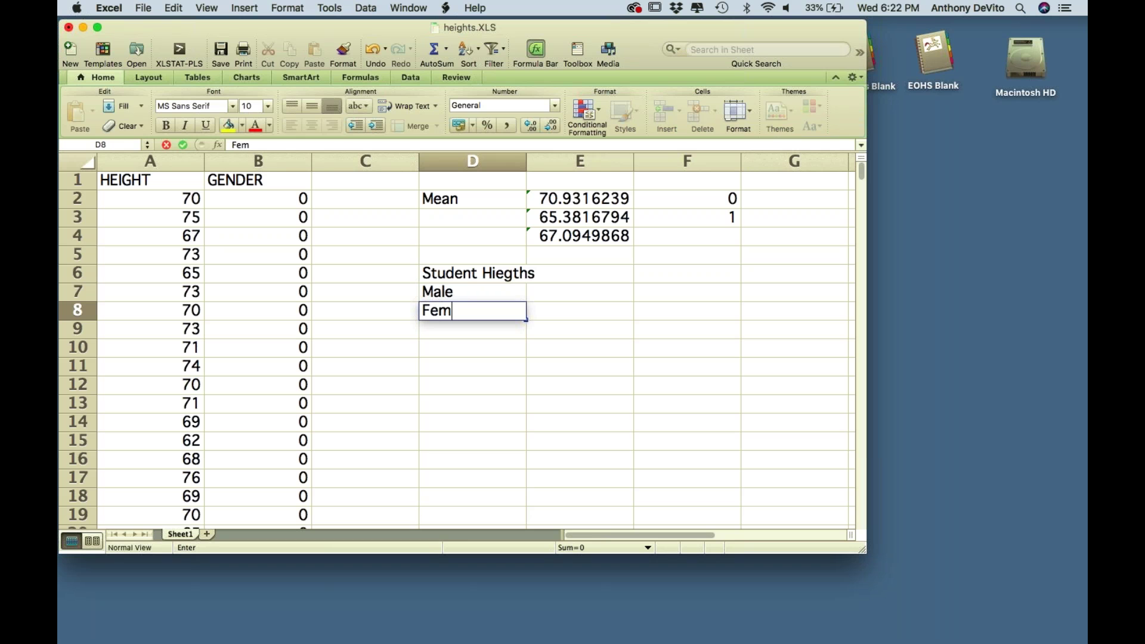
{"action": "left_click", "coordinate": [567, 296]}
{"action": "type", "text": "="}
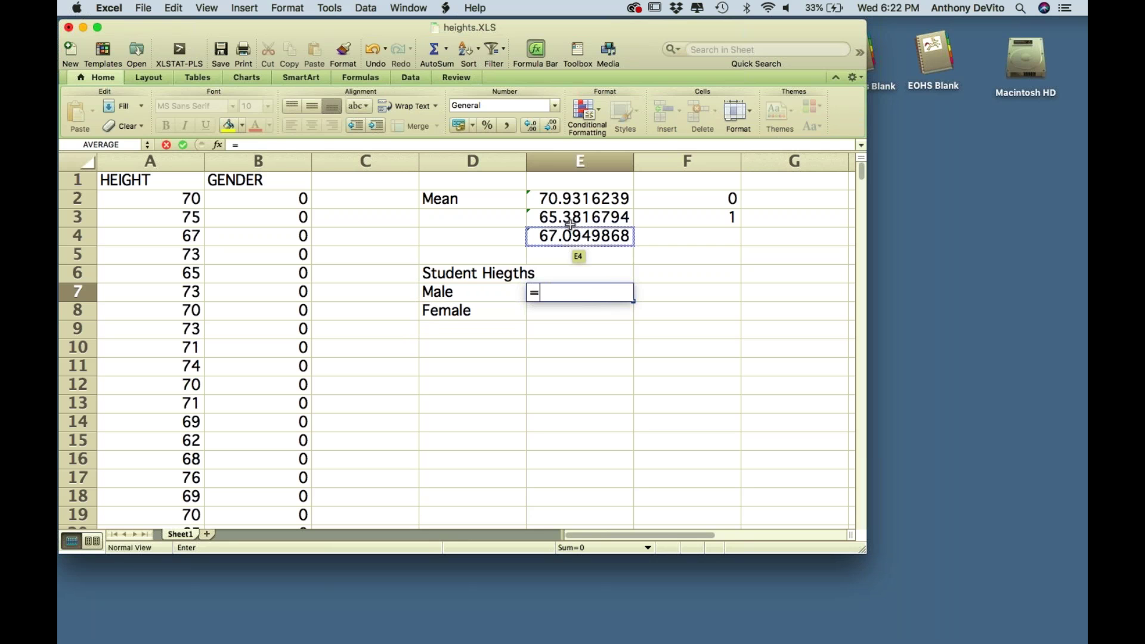
- Set E7 to =E2 and E8 to =E4 beside the Male and Female labels
{"action": "left_click", "coordinate": [579, 199]}
{"action": "key", "text": "Return"}
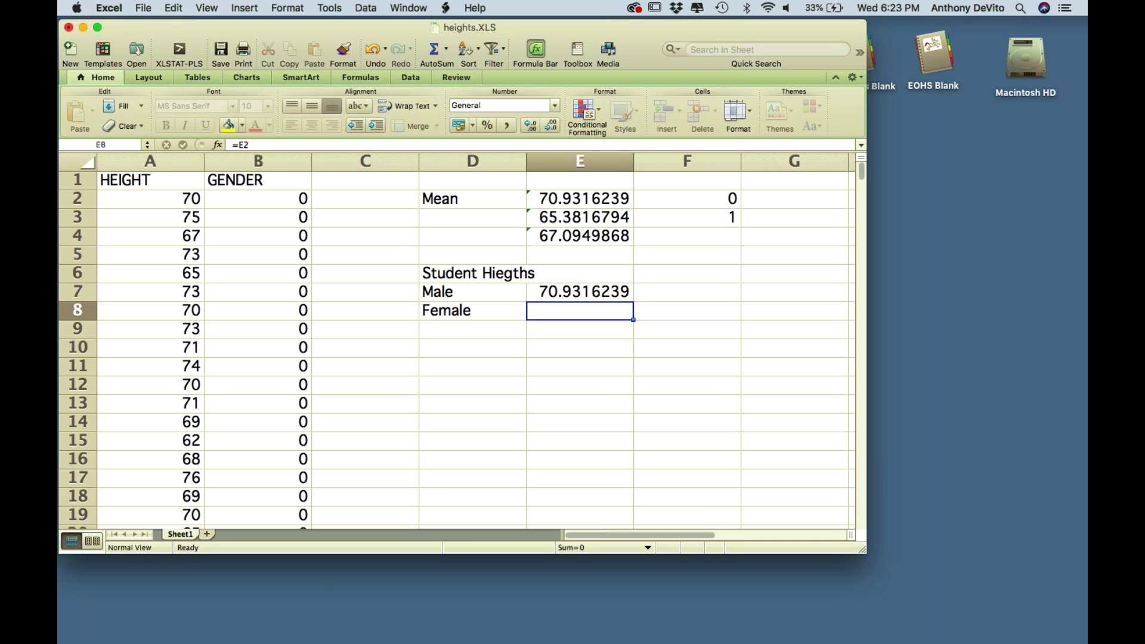
{"action": "type", "text": "="}
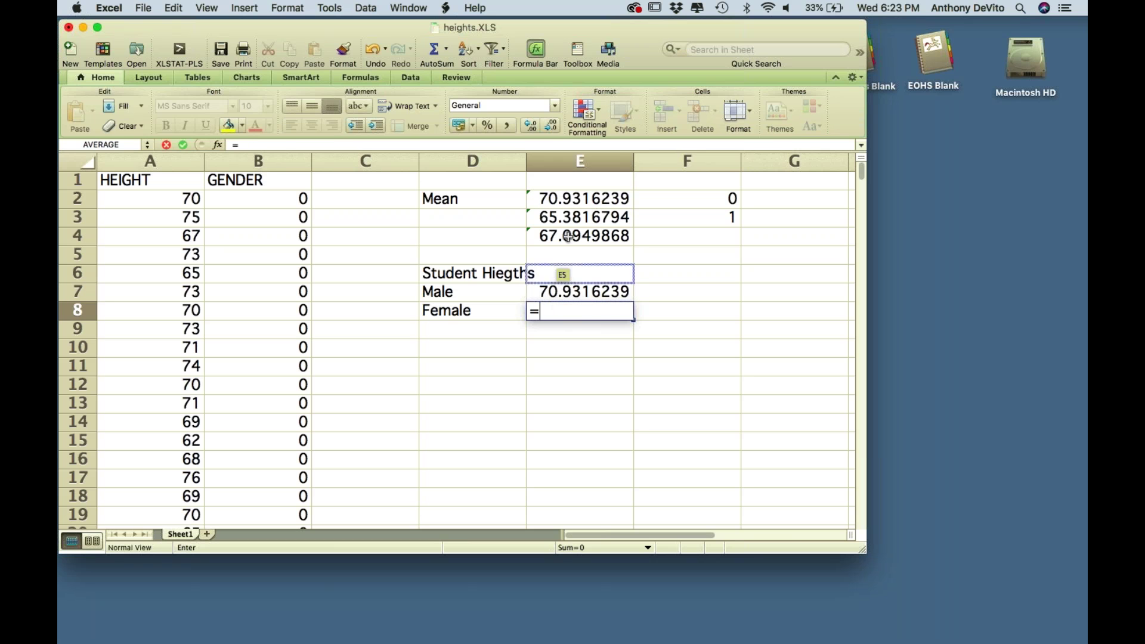
{"action": "left_click", "coordinate": [573, 238]}
{"action": "key", "text": "Return"}
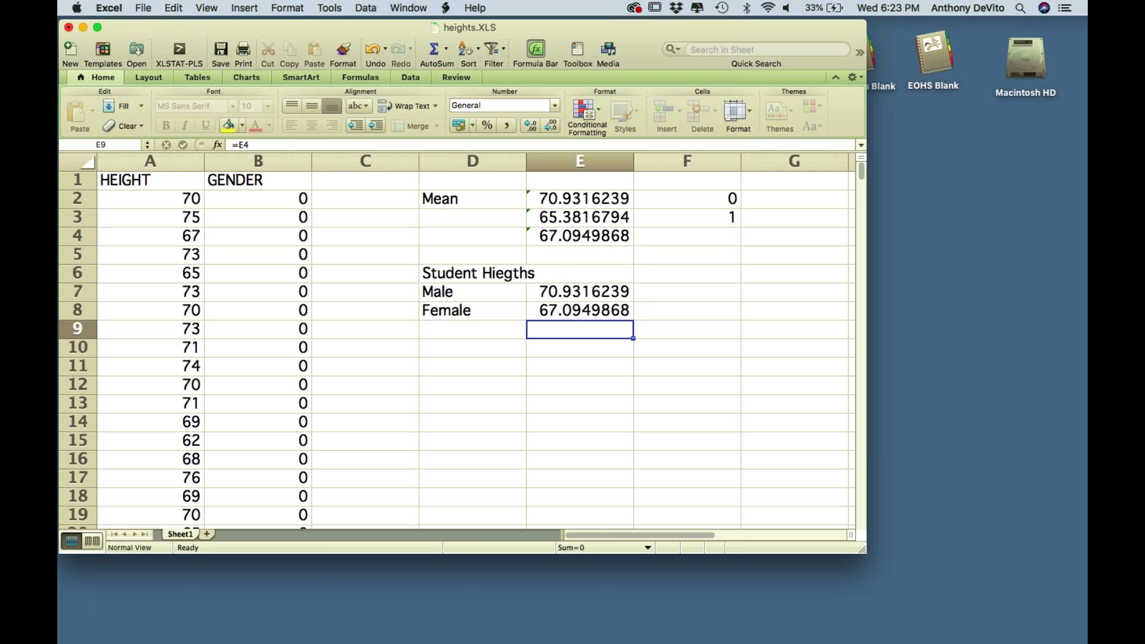
{"action": "left_click", "coordinate": [471, 275]}
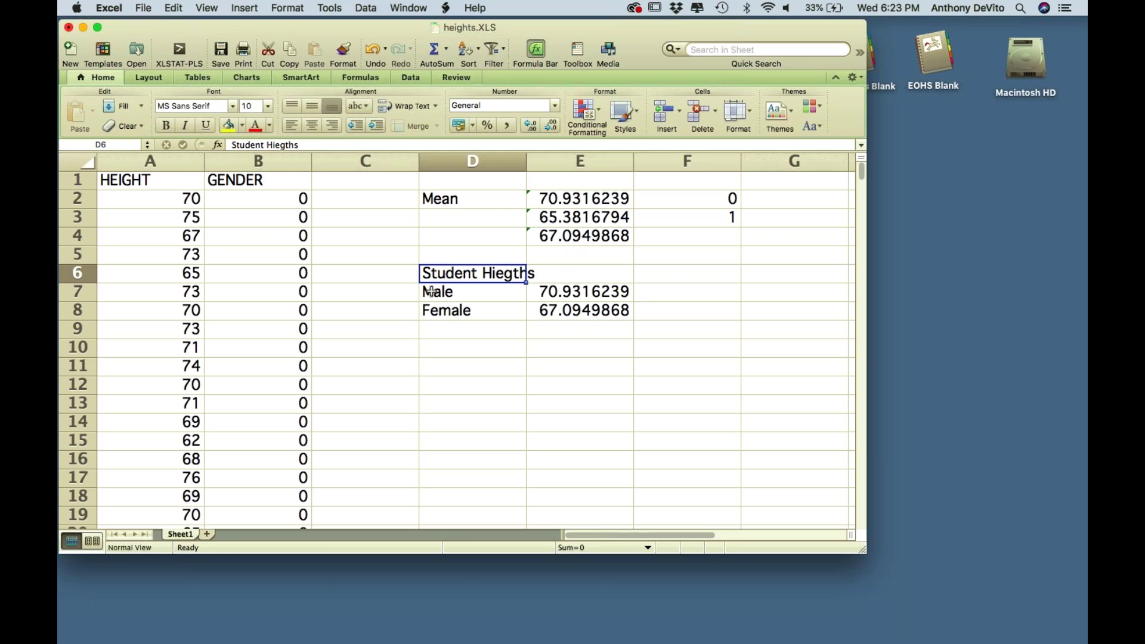
{"action": "left_click_drag", "start_coordinate": [431, 292], "coordinate": [438, 311]}
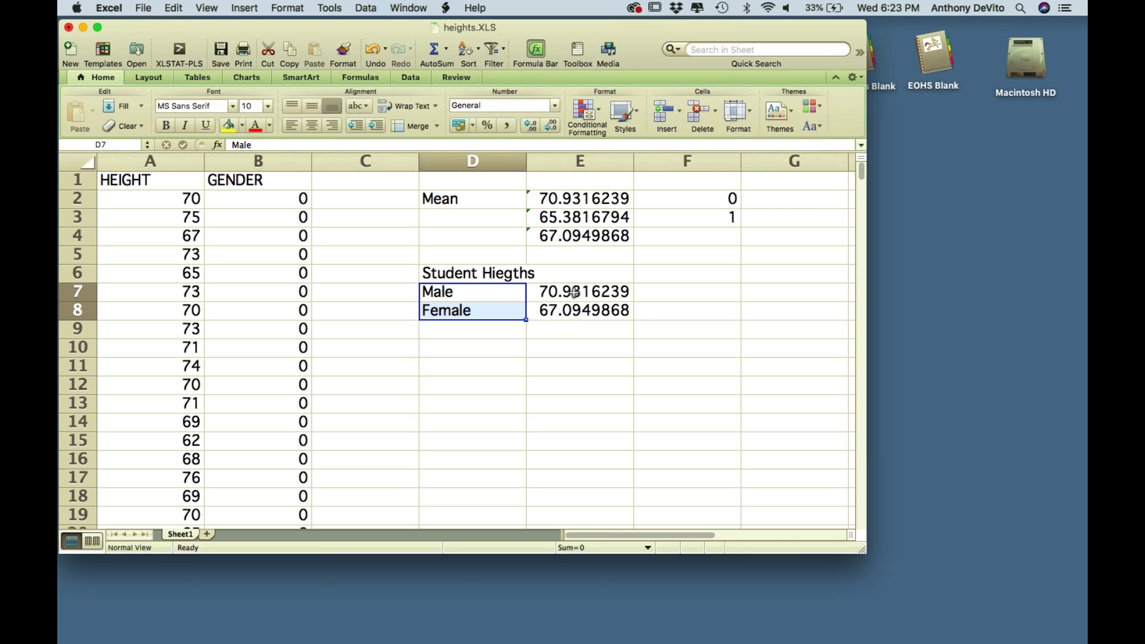
{"action": "left_click", "coordinate": [588, 164]}
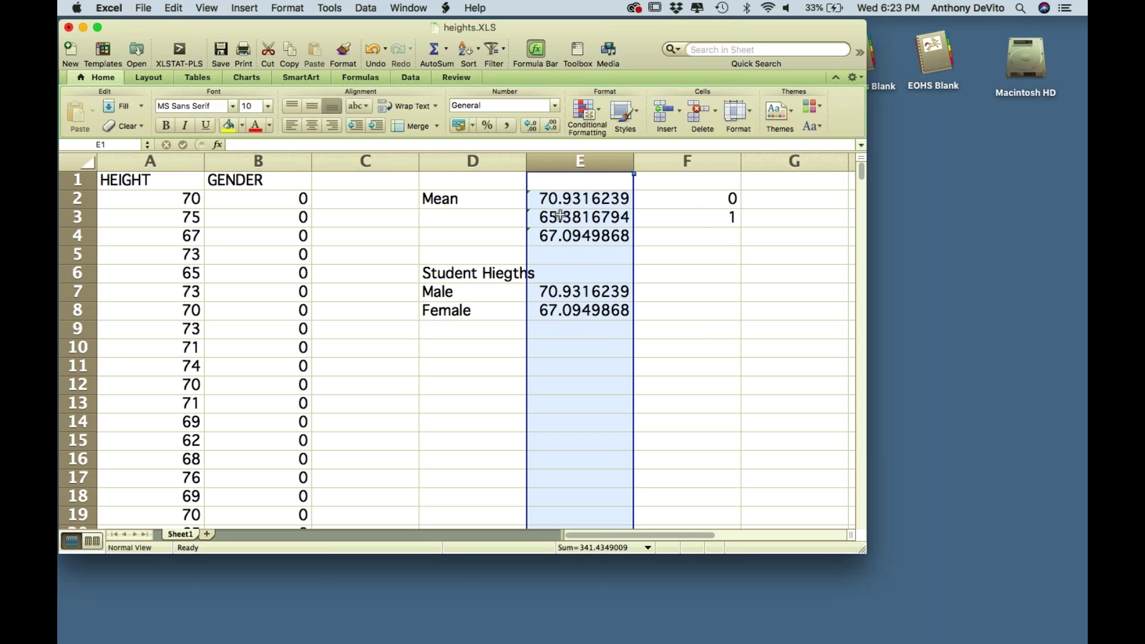
- Format column E as Number with 3 decimal places
{"action": "right_click", "coordinate": [566, 214]}
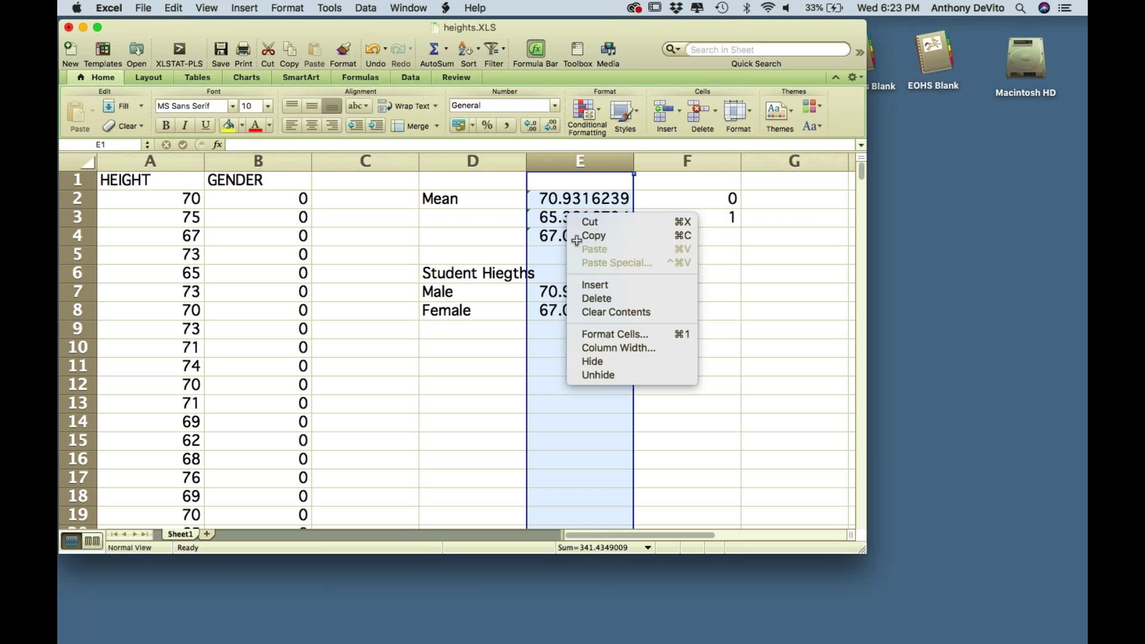
{"action": "left_click", "coordinate": [602, 336]}
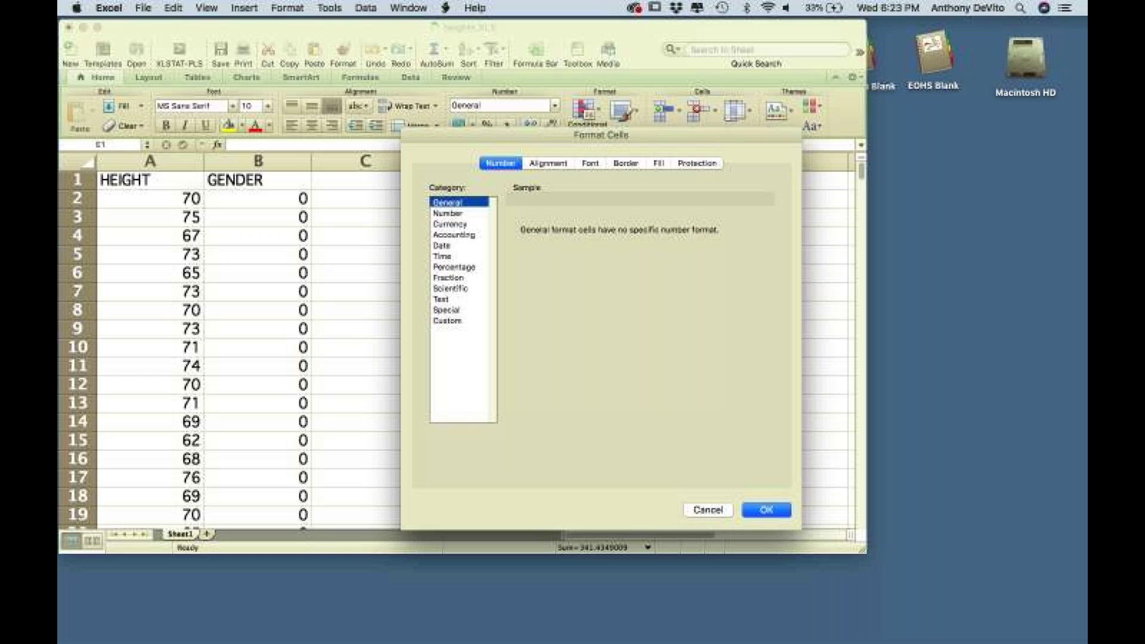
{"action": "left_click", "coordinate": [454, 214]}
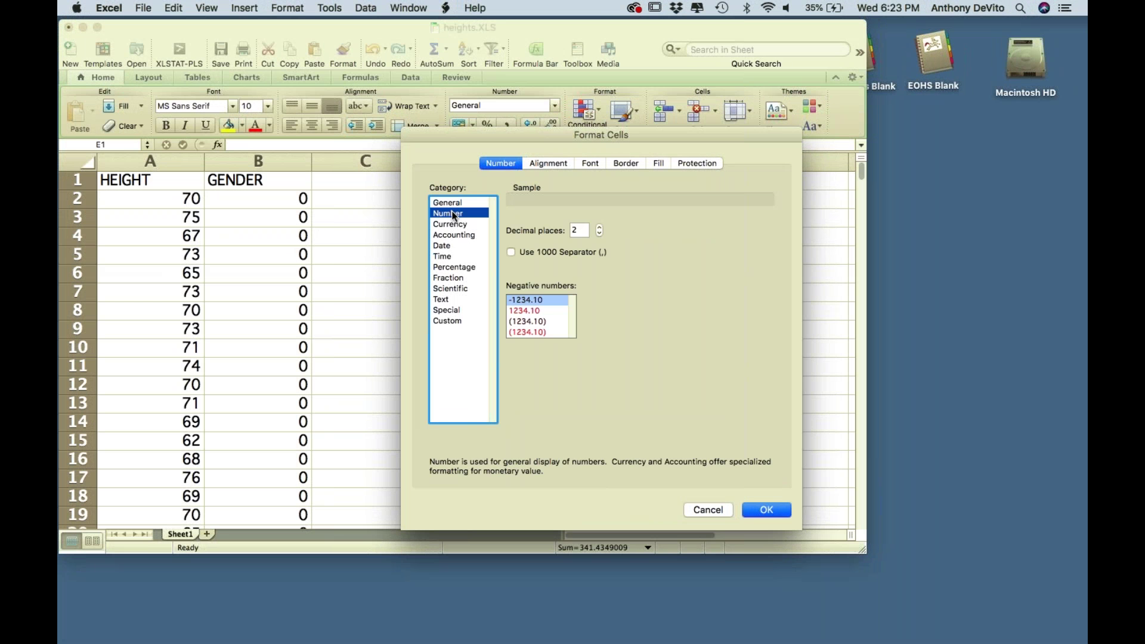
{"action": "left_click", "coordinate": [600, 227]}
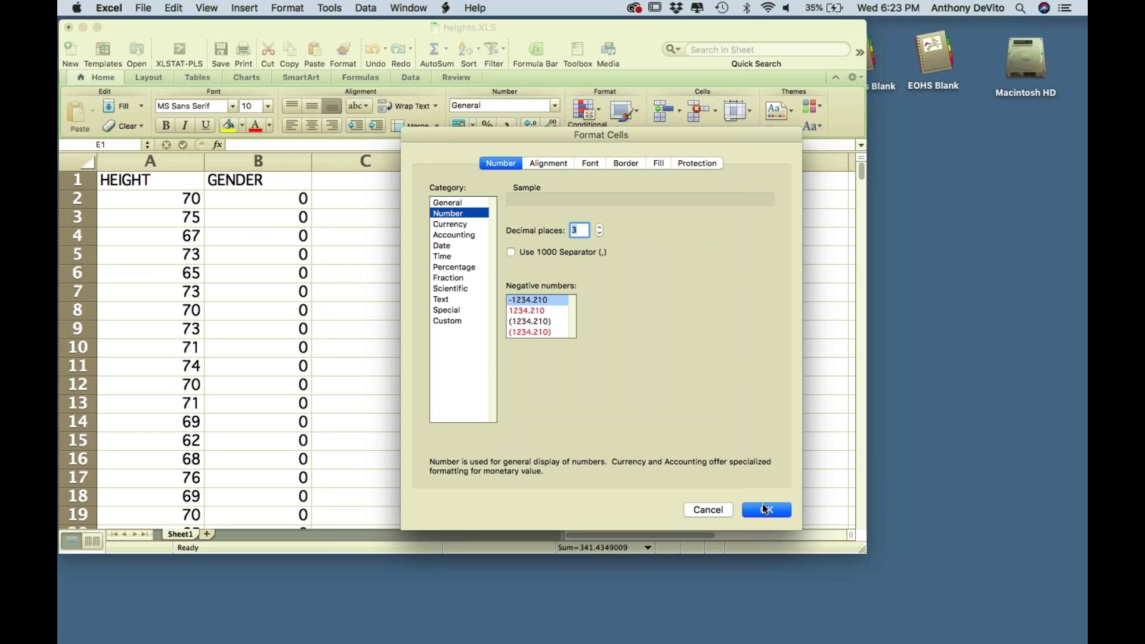
{"action": "left_click", "coordinate": [766, 509]}
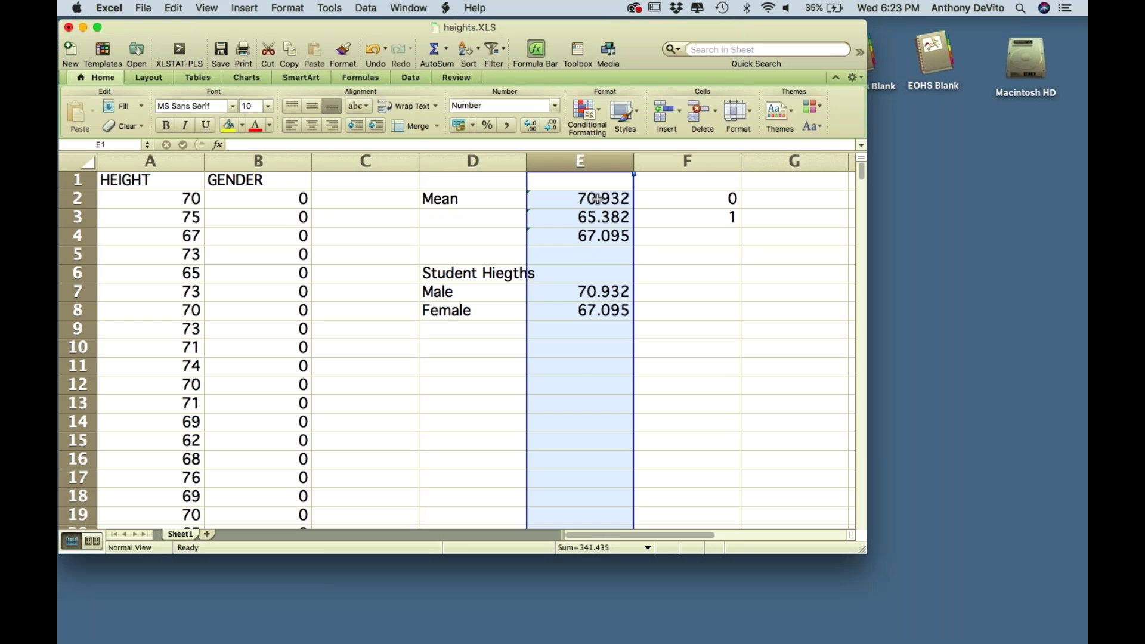
- Reformat column E as Number with 1 decimal place
{"action": "right_click", "coordinate": [598, 198]}
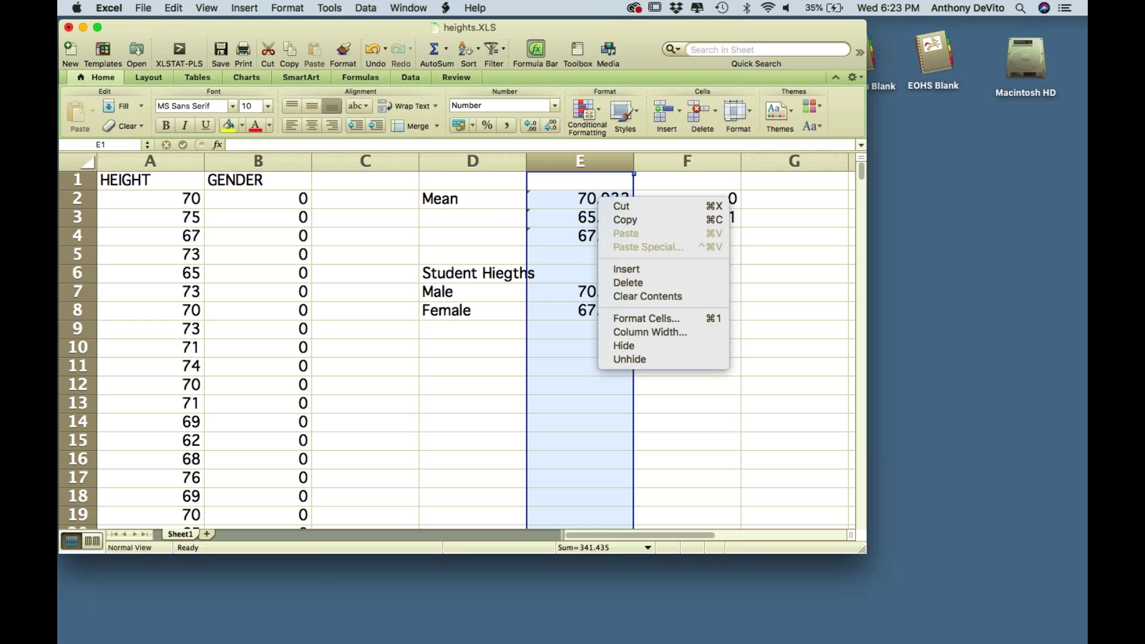
{"action": "left_click", "coordinate": [641, 318]}
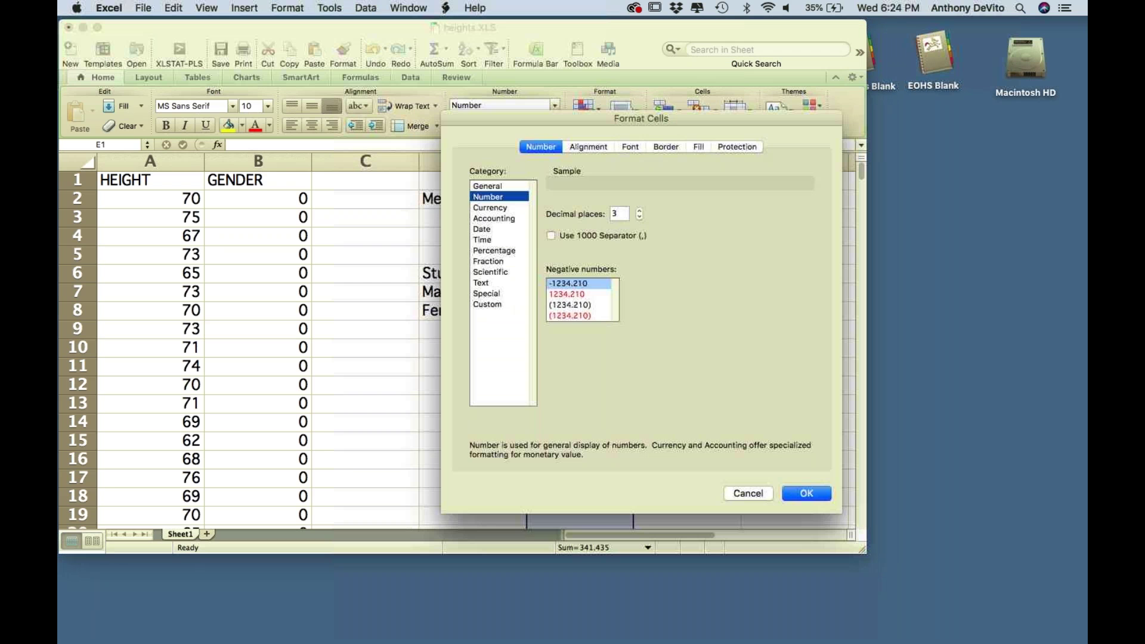
{"action": "left_click", "coordinate": [639, 212]}
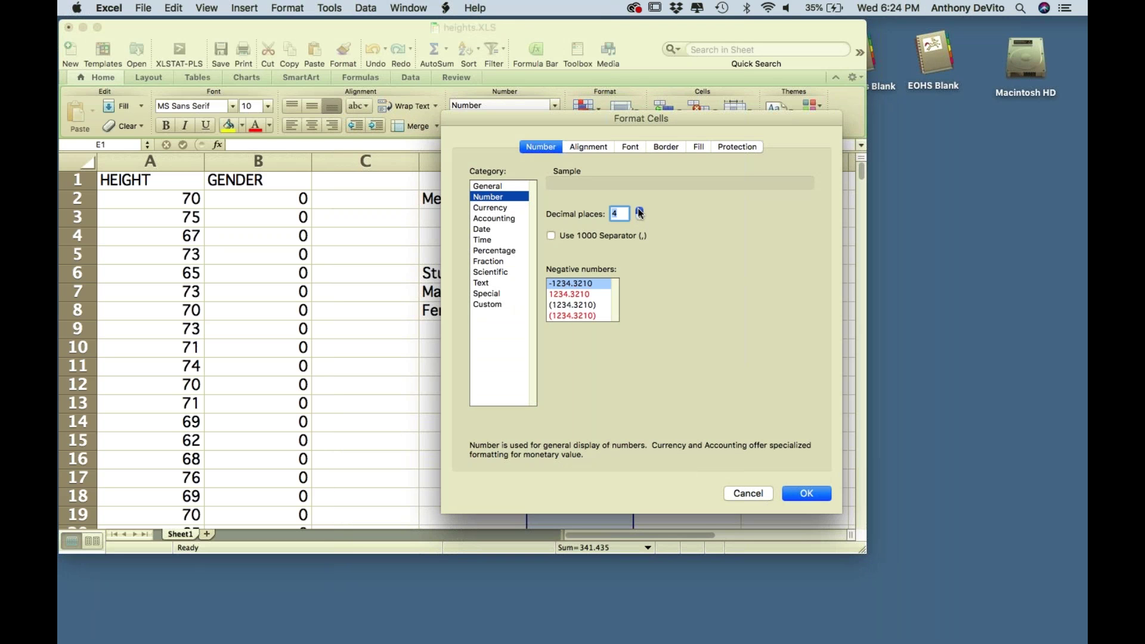
{"action": "left_click", "coordinate": [639, 217]}
{"action": "left_click", "coordinate": [639, 217]}
{"action": "left_click", "coordinate": [639, 217]}
{"action": "left_click", "coordinate": [806, 493]}
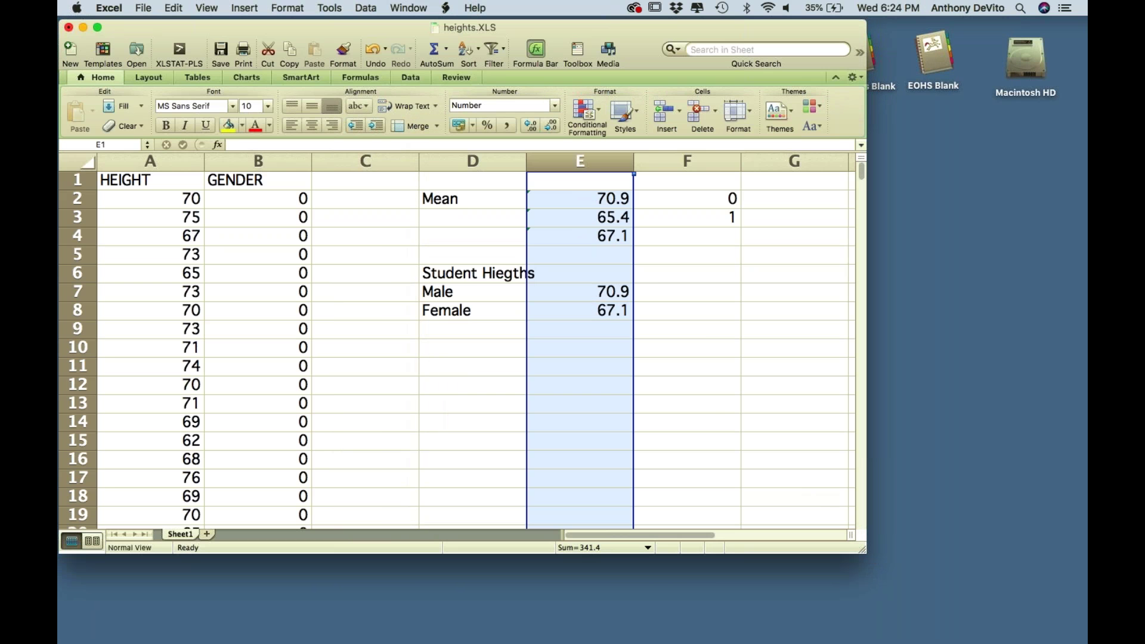
- Enter =E4*2 in G4, giving 134.189974
{"action": "left_click", "coordinate": [778, 240]}
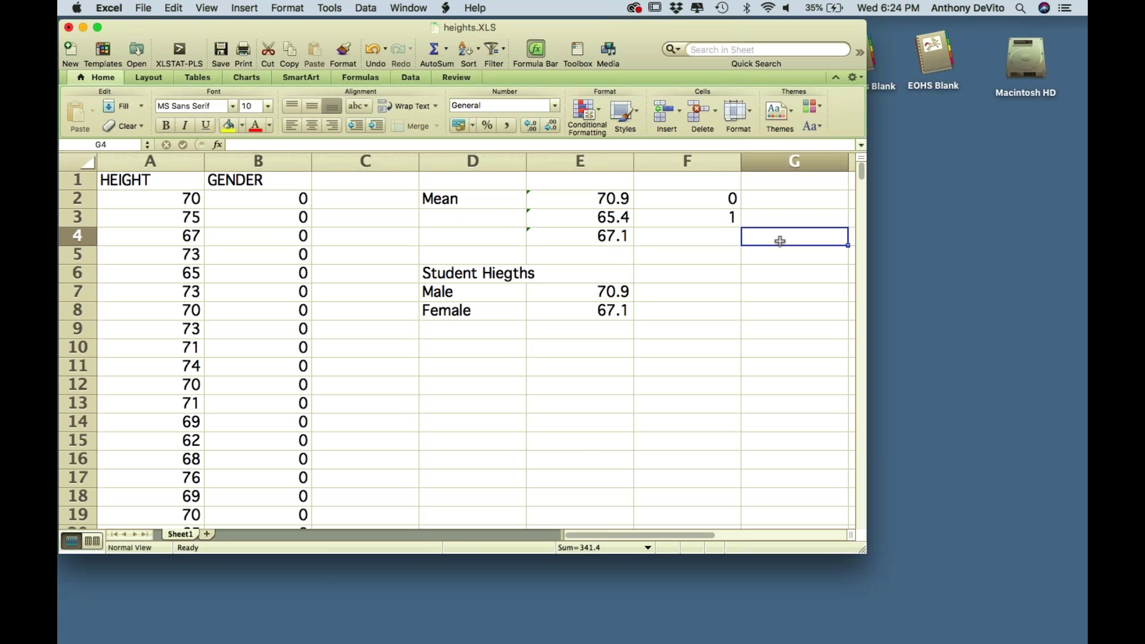
{"action": "type", "text": "="}
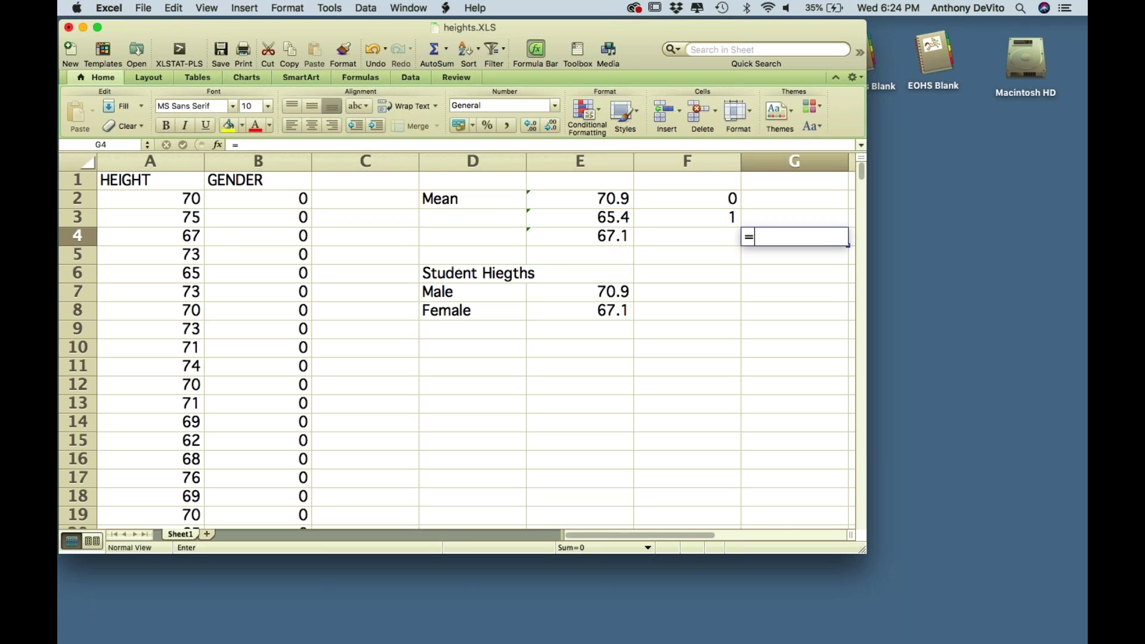
{"action": "left_click", "coordinate": [617, 237]}
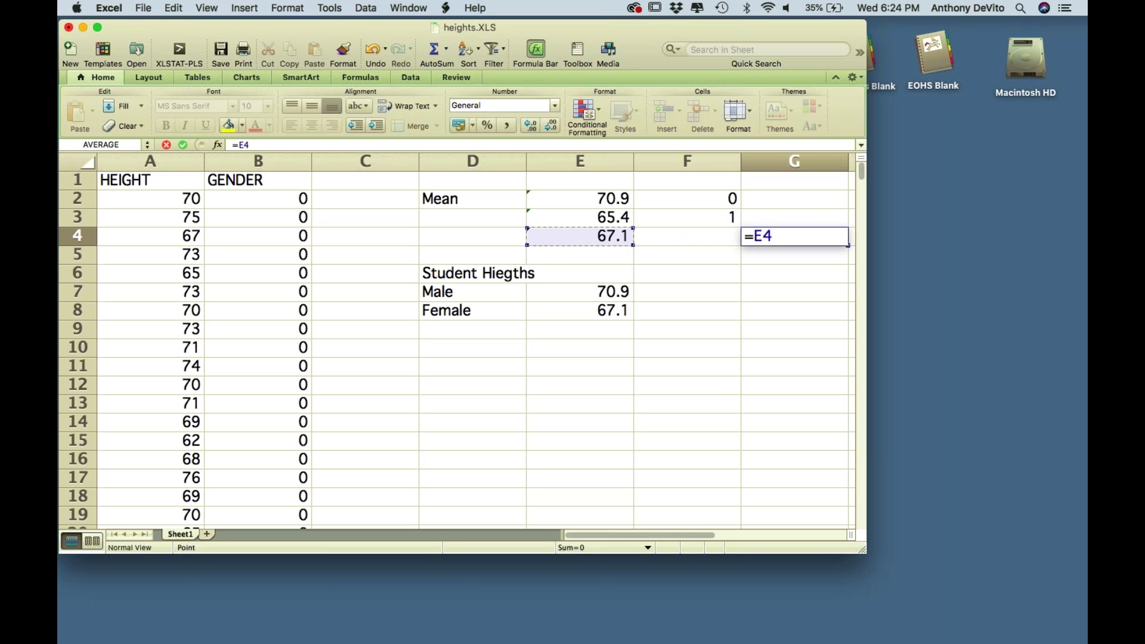
{"action": "type", "text": "*2"}
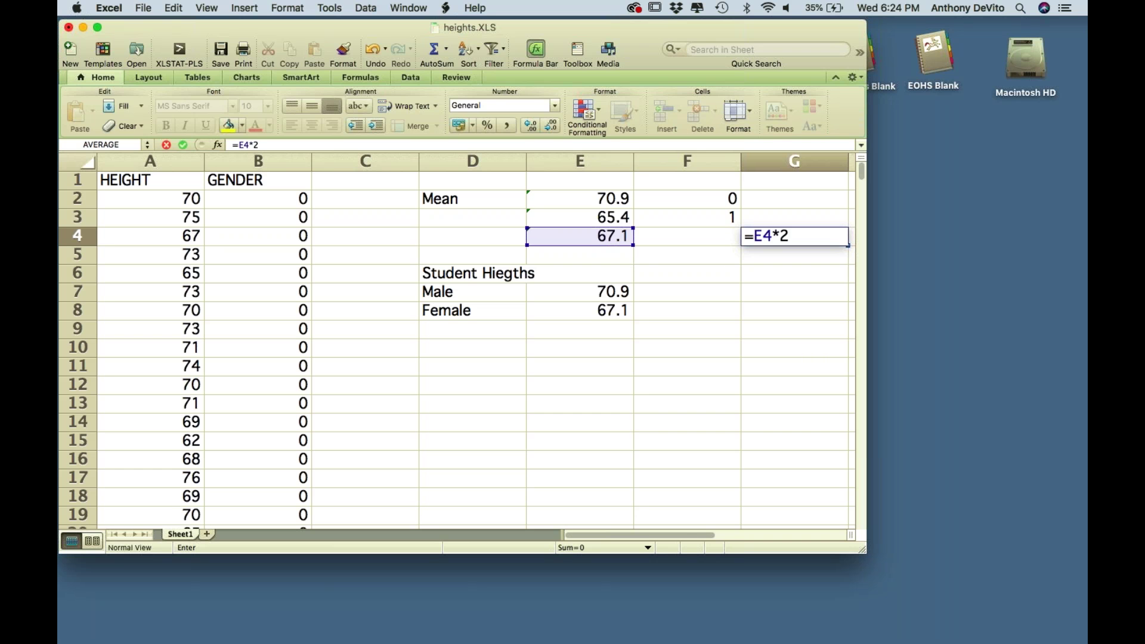
{"action": "key", "text": "Return"}
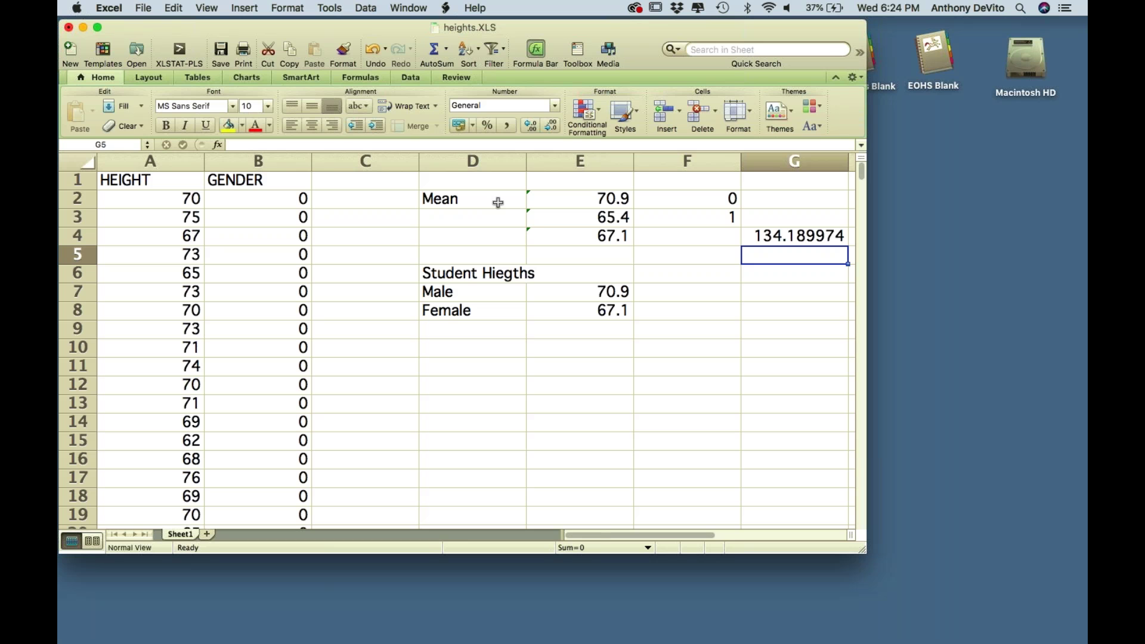
{"action": "left_click", "coordinate": [605, 216]}
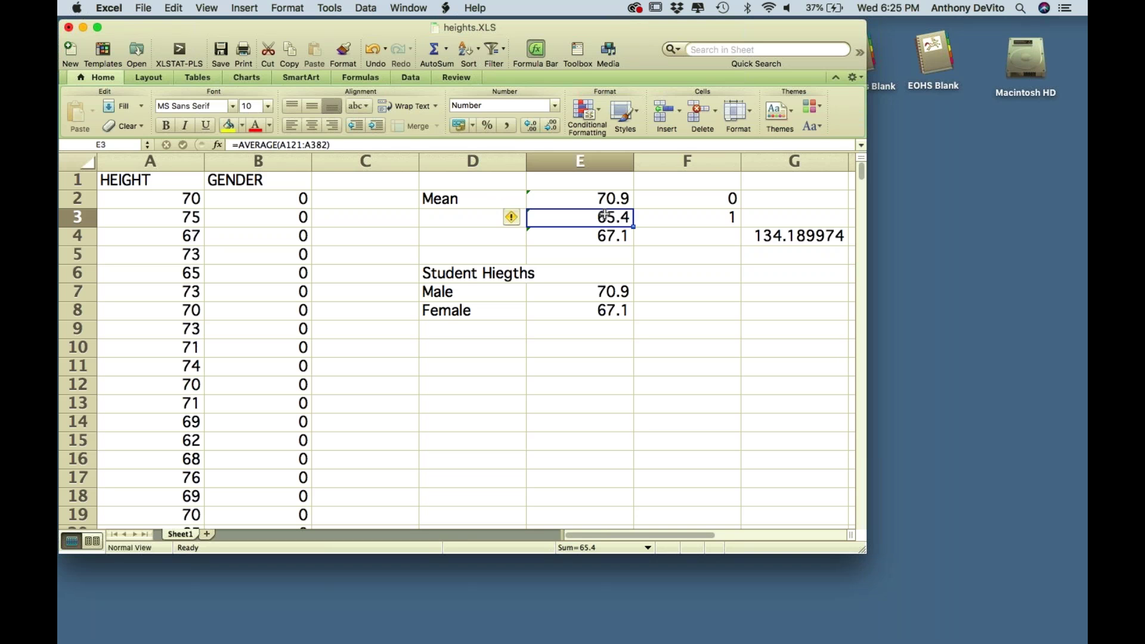
{"action": "left_click", "coordinate": [600, 199]}
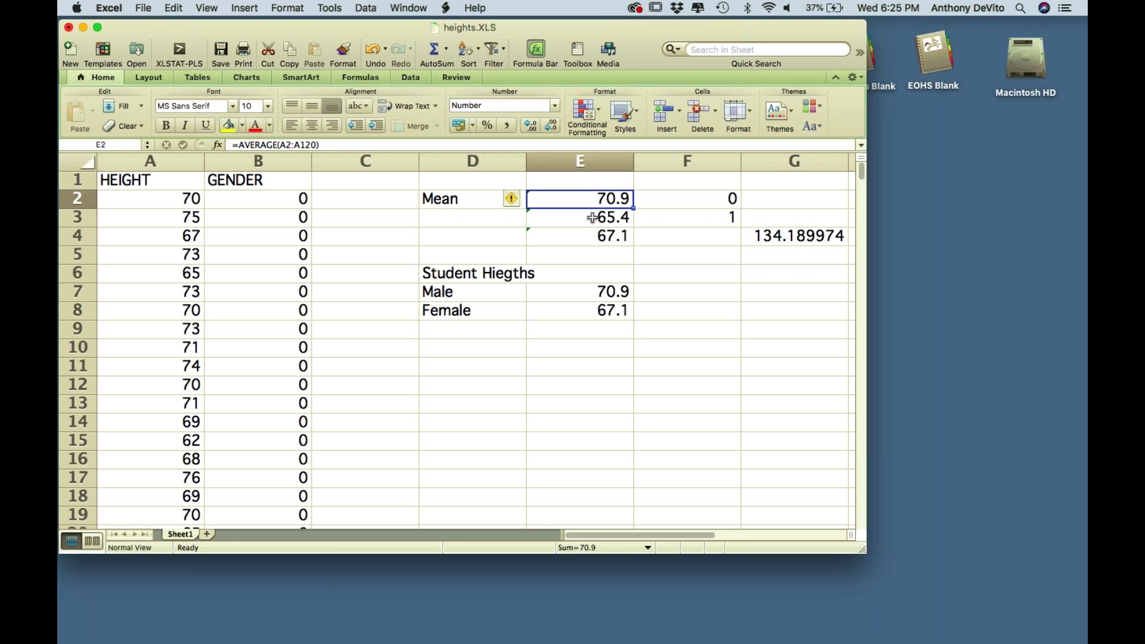
{"action": "left_click", "coordinate": [593, 215]}
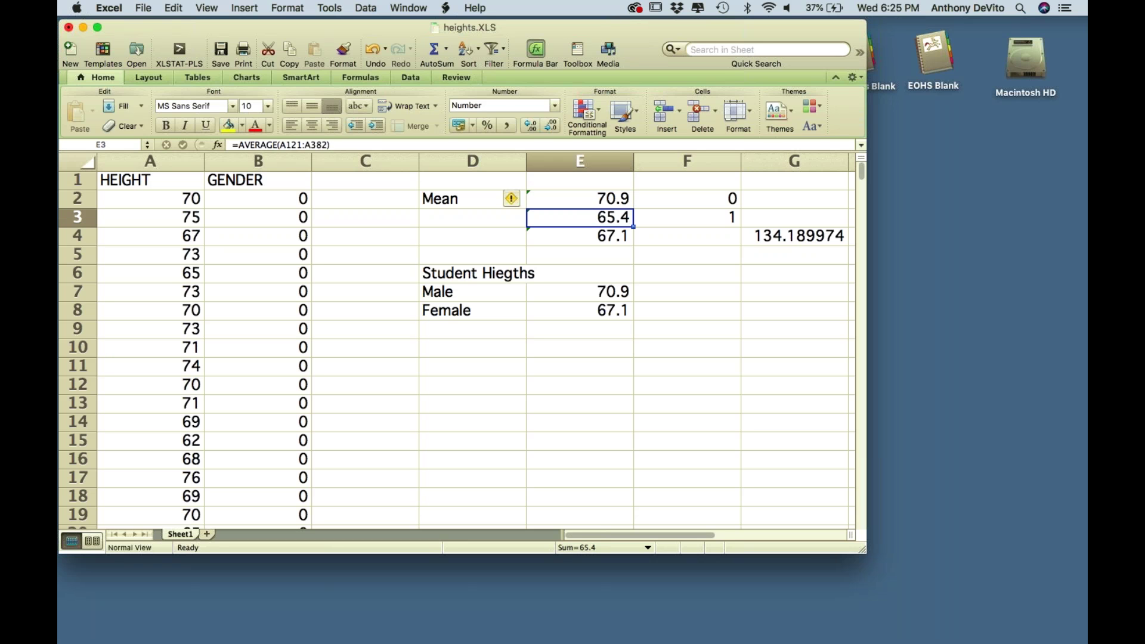
{"action": "scroll", "coordinate": [494, 239], "scroll_direction": "down", "scroll_amount": 2}
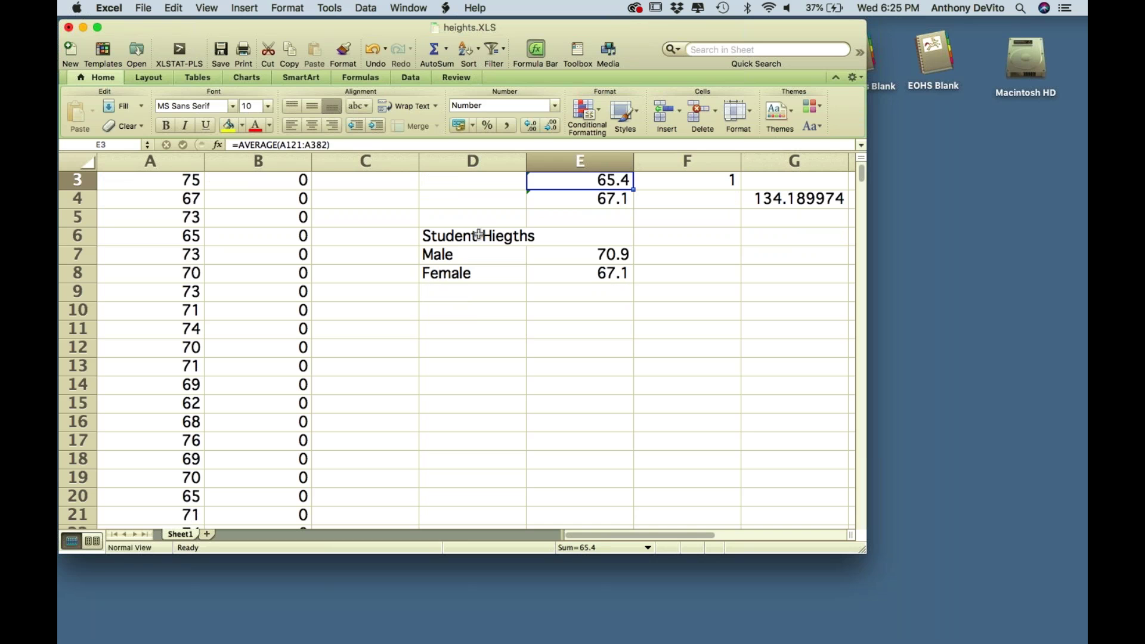
{"action": "left_click", "coordinate": [479, 234]}
- Select the Student Hiegths summary D6:E8 and widen the workbook window to show more columns
{"action": "left_click_drag", "start_coordinate": [479, 235], "coordinate": [563, 277]}
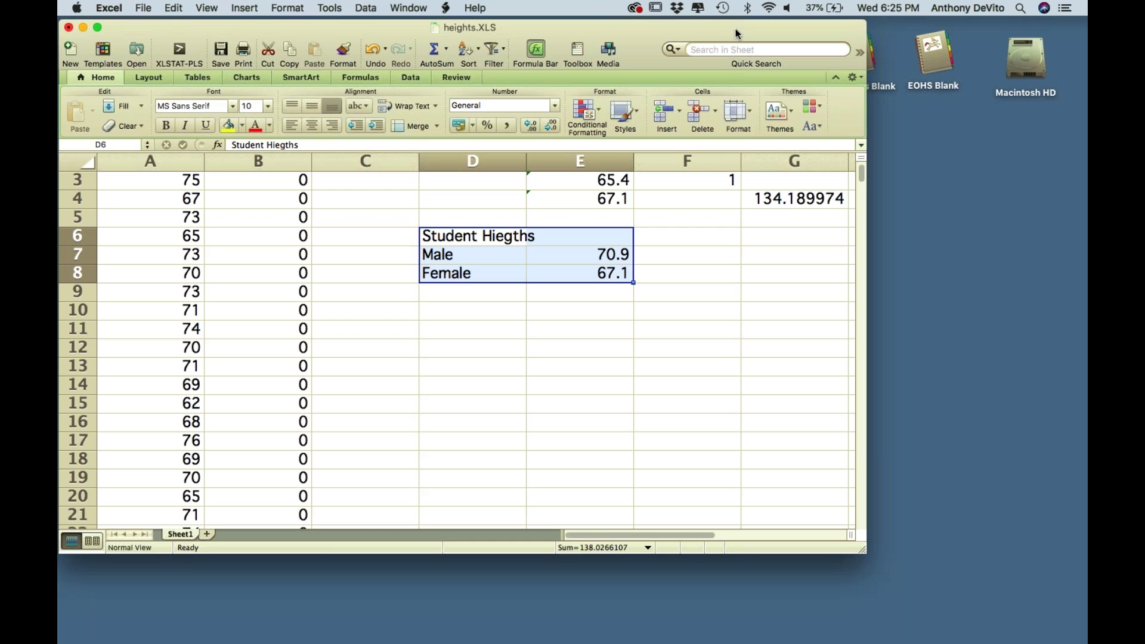
{"action": "left_click_drag", "start_coordinate": [867, 236], "coordinate": [969, 236]}
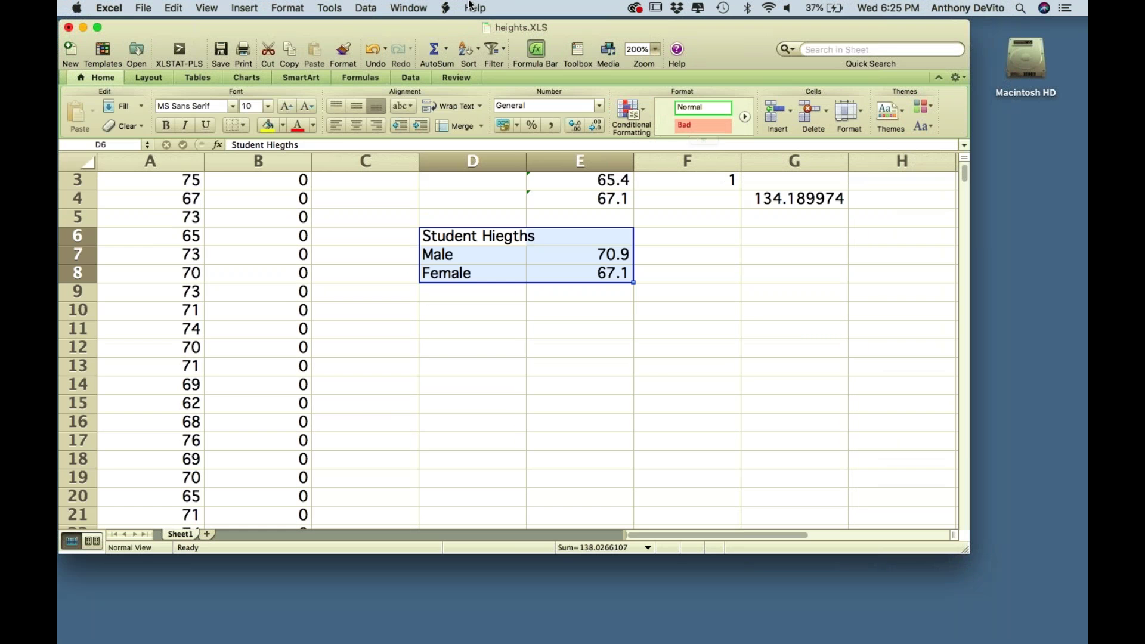
{"action": "left_click", "coordinate": [242, 8]}
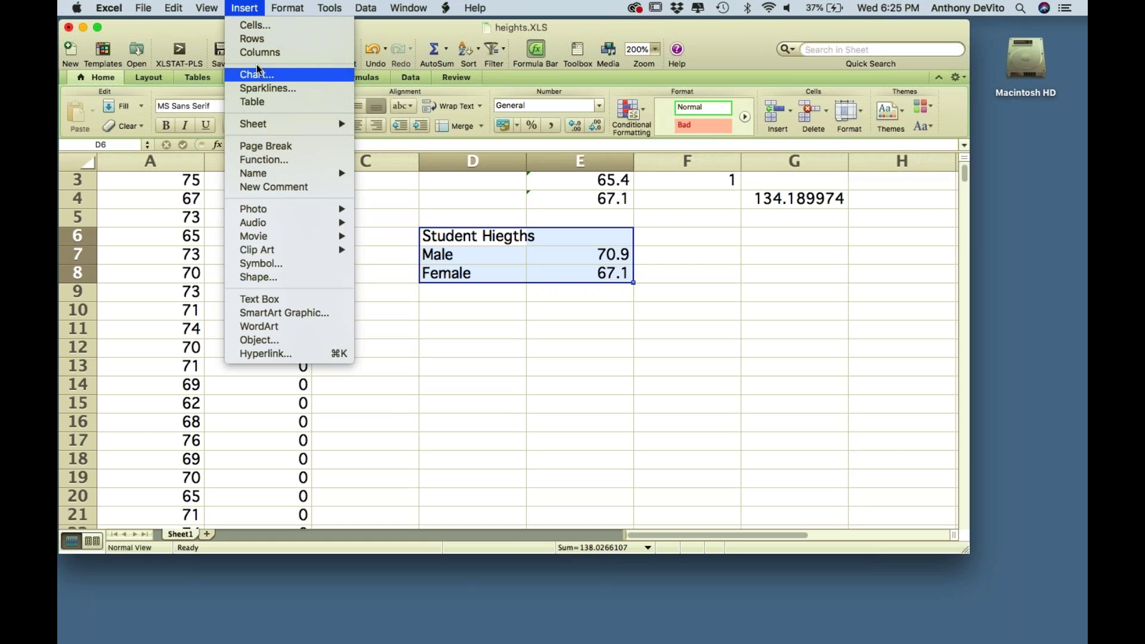
{"action": "left_click", "coordinate": [246, 6]}
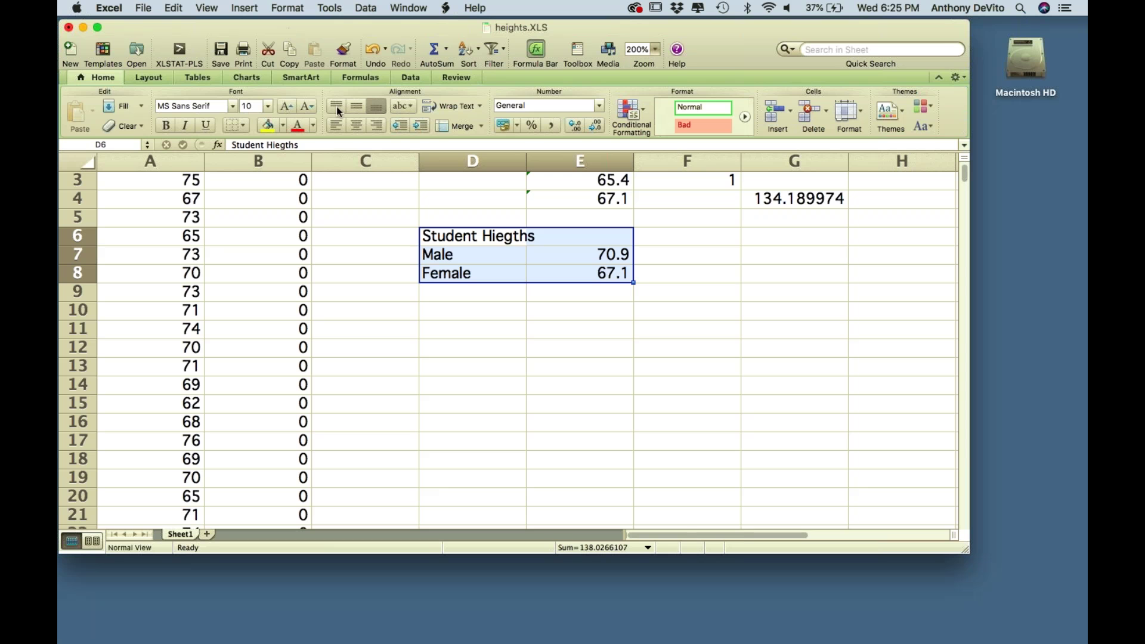
- Insert a clustered column chart of the summary, with Male 70.9 and Female 67.1 bars
{"action": "left_click", "coordinate": [247, 76]}
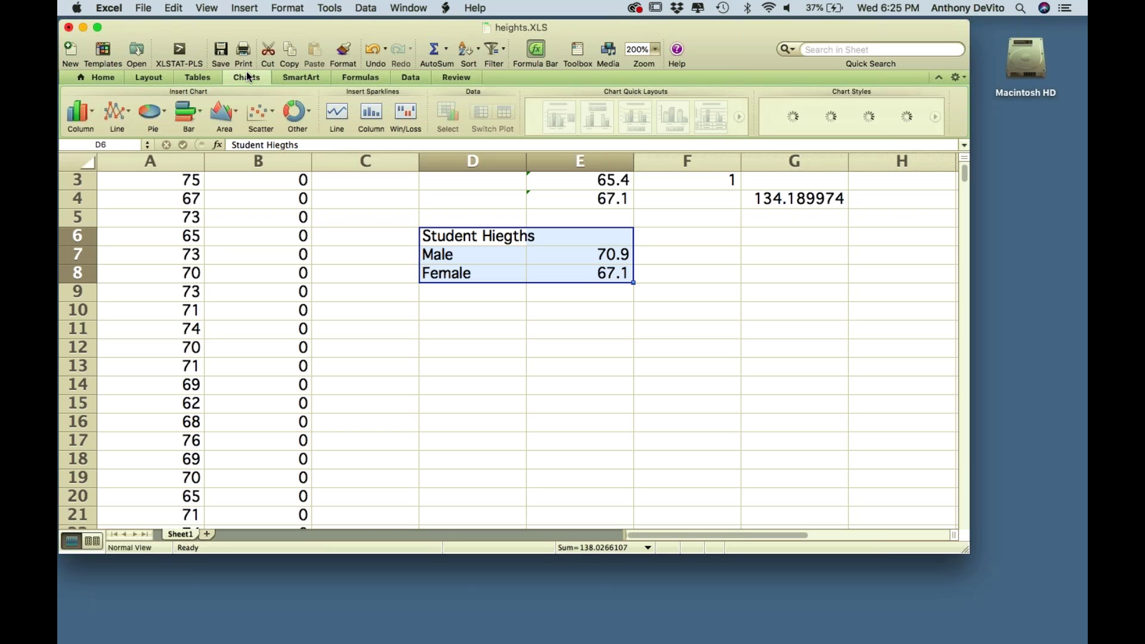
{"action": "left_click", "coordinate": [94, 116]}
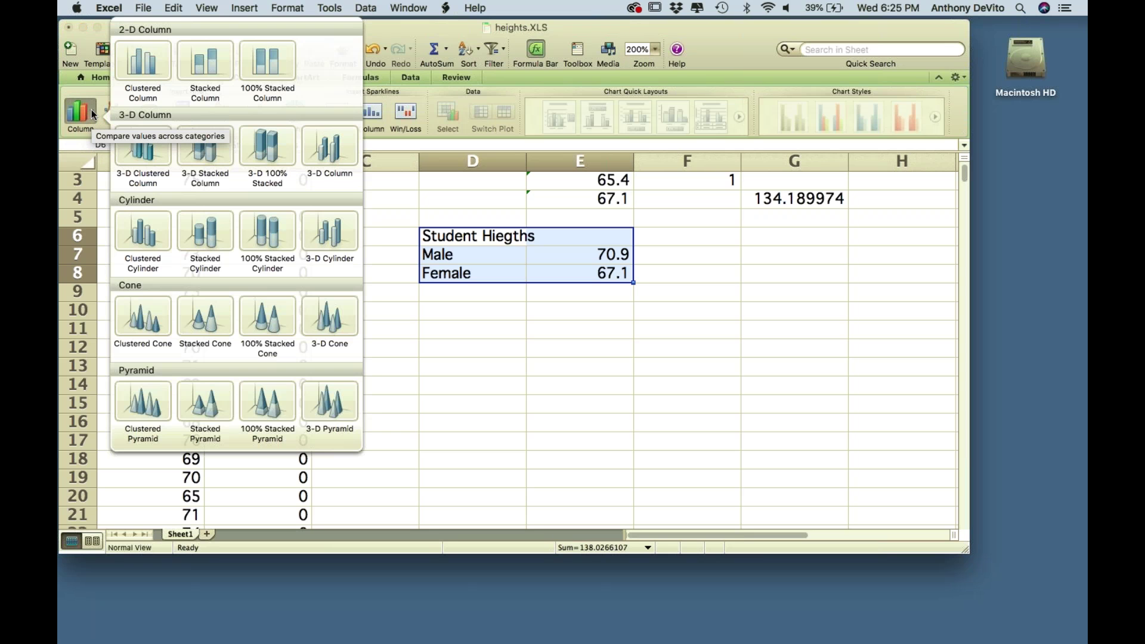
{"action": "left_click", "coordinate": [139, 66]}
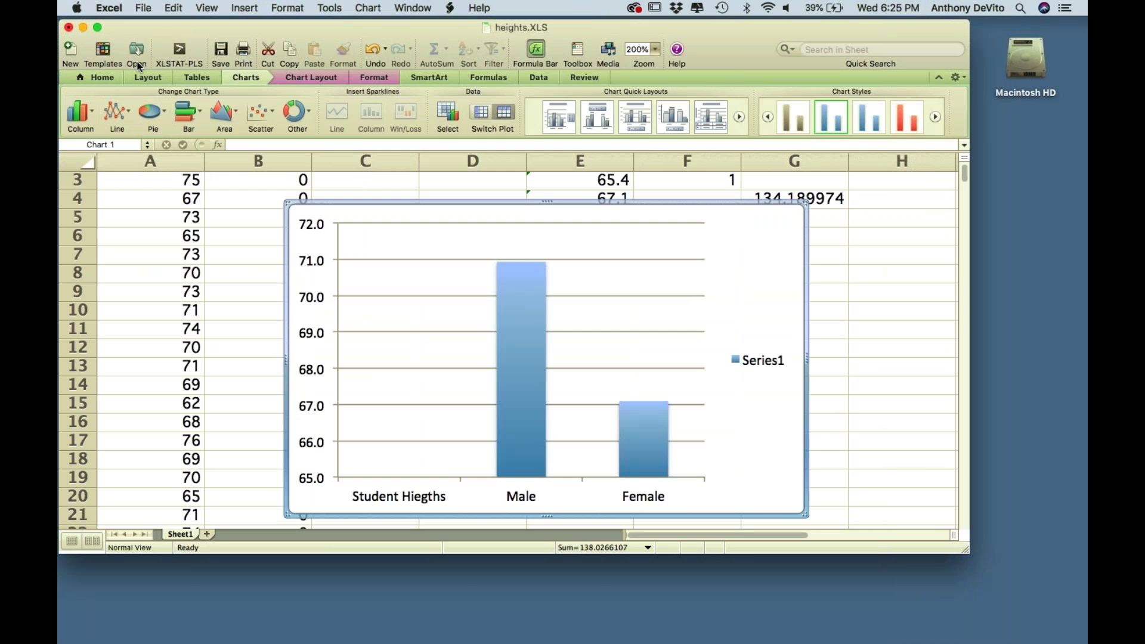
{"action": "mouse_move", "coordinate": [504, 333]}
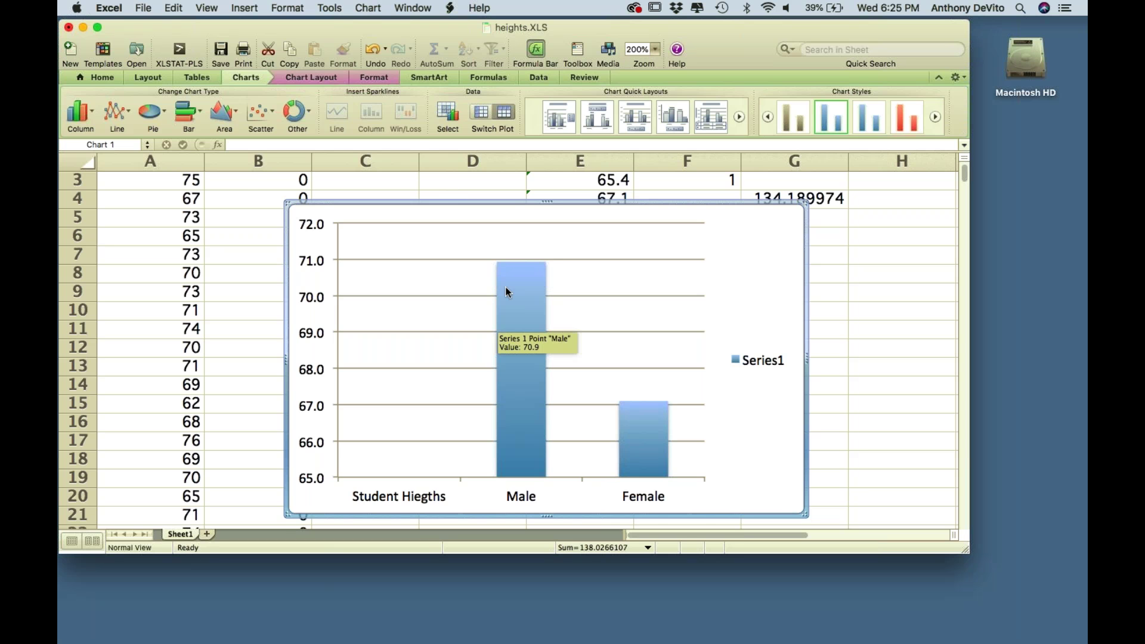
{"action": "scroll", "coordinate": [505, 284], "scroll_direction": "up", "scroll_amount": 3}
{"action": "scroll", "coordinate": [505, 344], "scroll_direction": "down", "scroll_amount": 3}
{"action": "scroll", "coordinate": [506, 286], "scroll_direction": "up", "scroll_amount": 5}
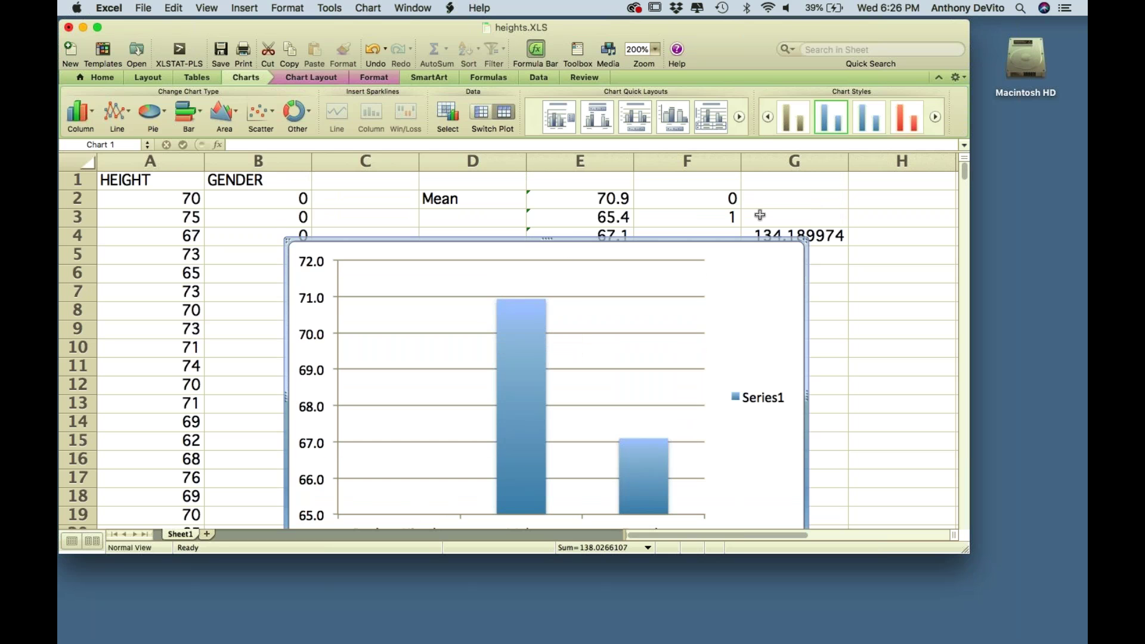
- Delete the first column chart from the sheet
{"action": "left_click", "coordinate": [733, 242]}
{"action": "key", "text": "Delete"}
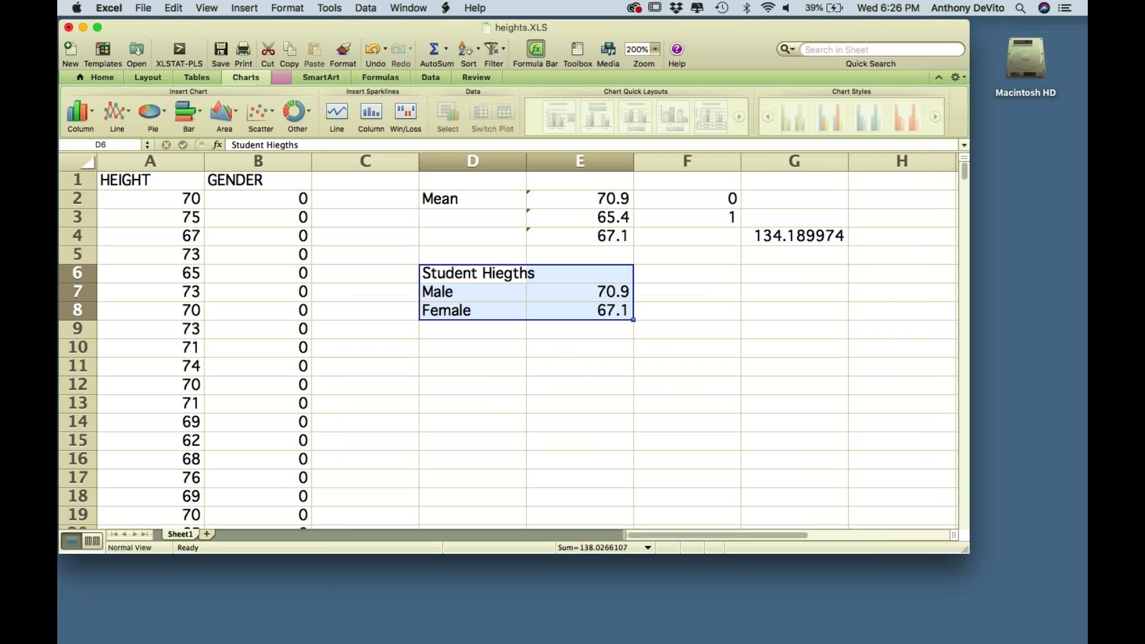
{"action": "left_click", "coordinate": [612, 273]}
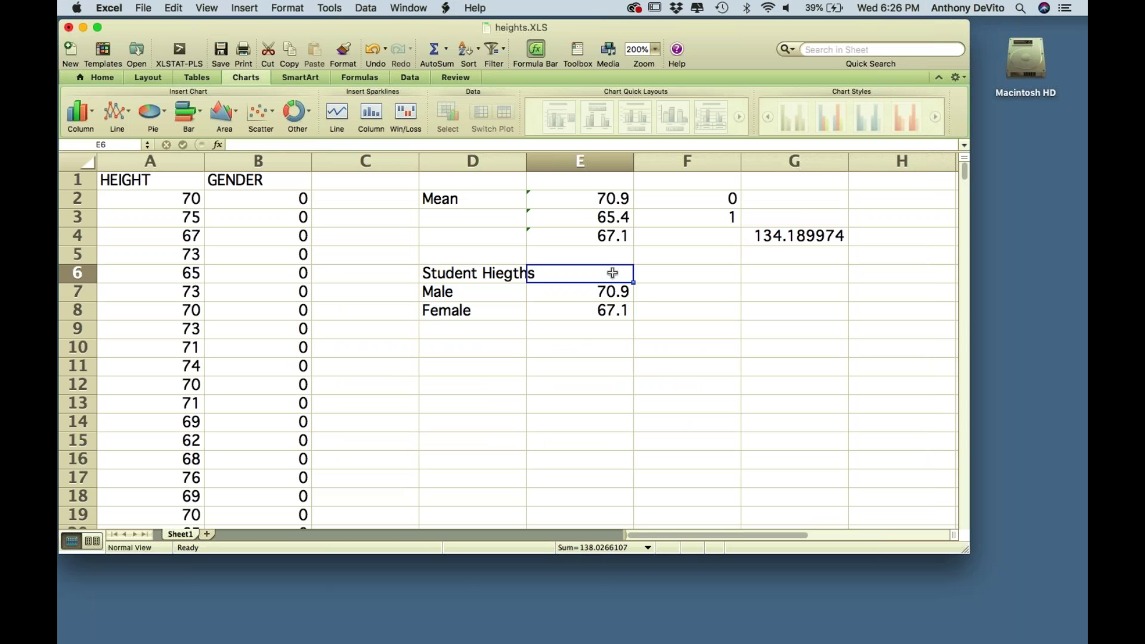
{"action": "left_click", "coordinate": [772, 294]}
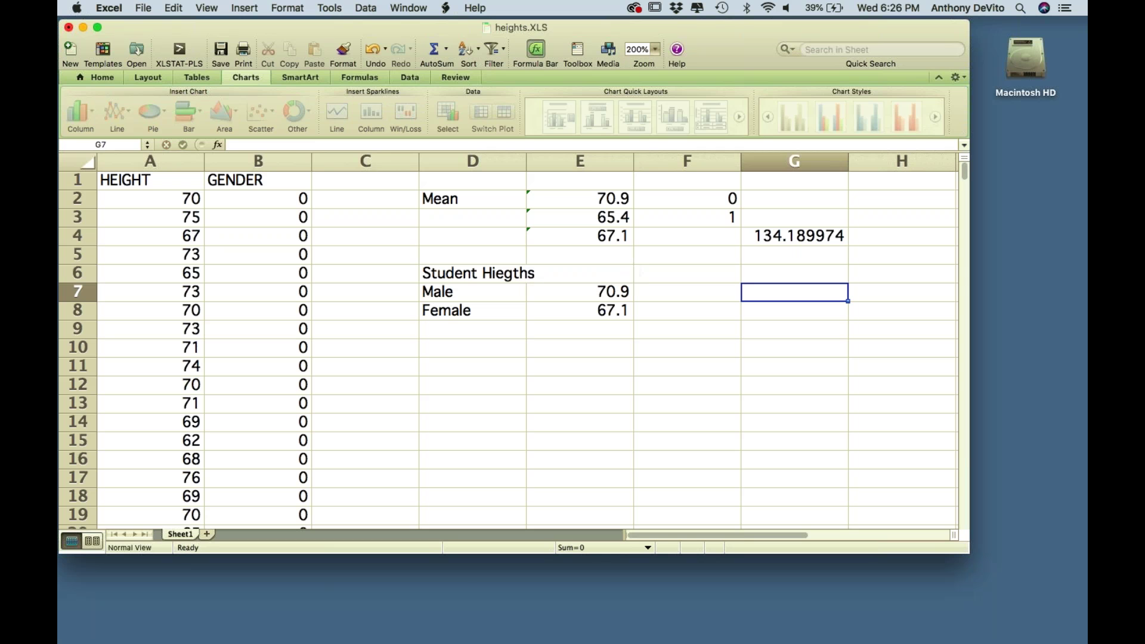
- Correct the D6 heading to 'Student Heights', then select D6:E8
{"action": "left_click", "coordinate": [489, 273]}
{"action": "left_click", "coordinate": [283, 145]}
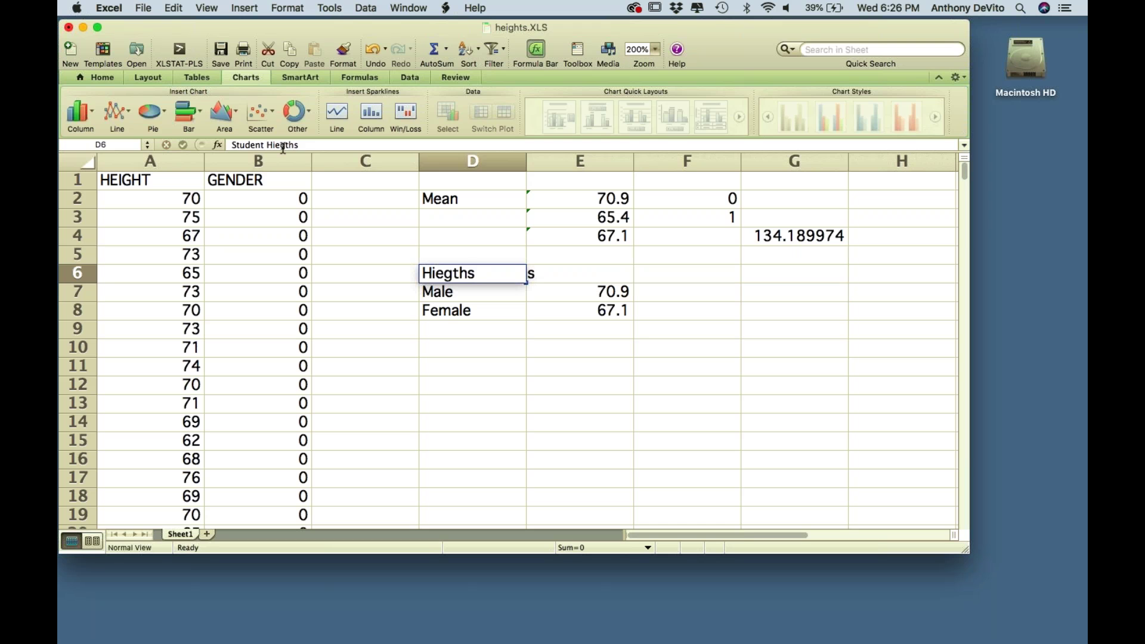
{"action": "key", "text": "BackSpace"}
{"action": "key", "text": "BackSpace"}
{"action": "key", "text": "BackSpace"}
{"action": "key", "text": "BackSpace"}
{"action": "key", "text": "BackSpace"}
{"action": "key", "text": "BackSpace"}
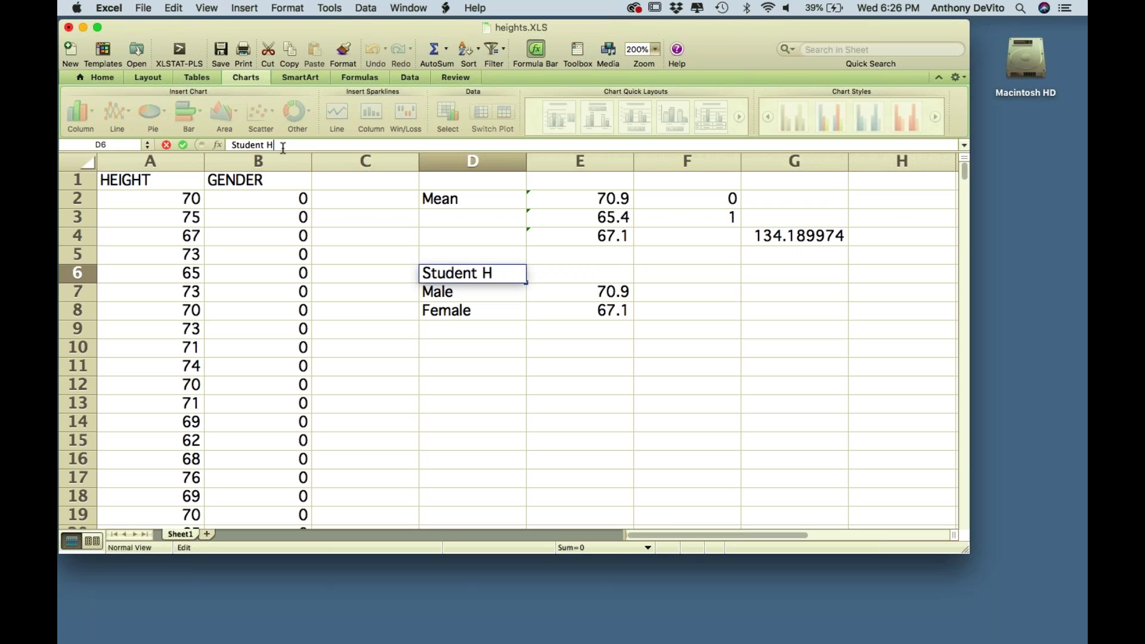
{"action": "type", "text": "eights"}
{"action": "key", "text": "BackSpace"}
{"action": "key", "text": "BackSpace"}
{"action": "key", "text": "BackSpace"}
{"action": "key", "text": "BackSpace"}
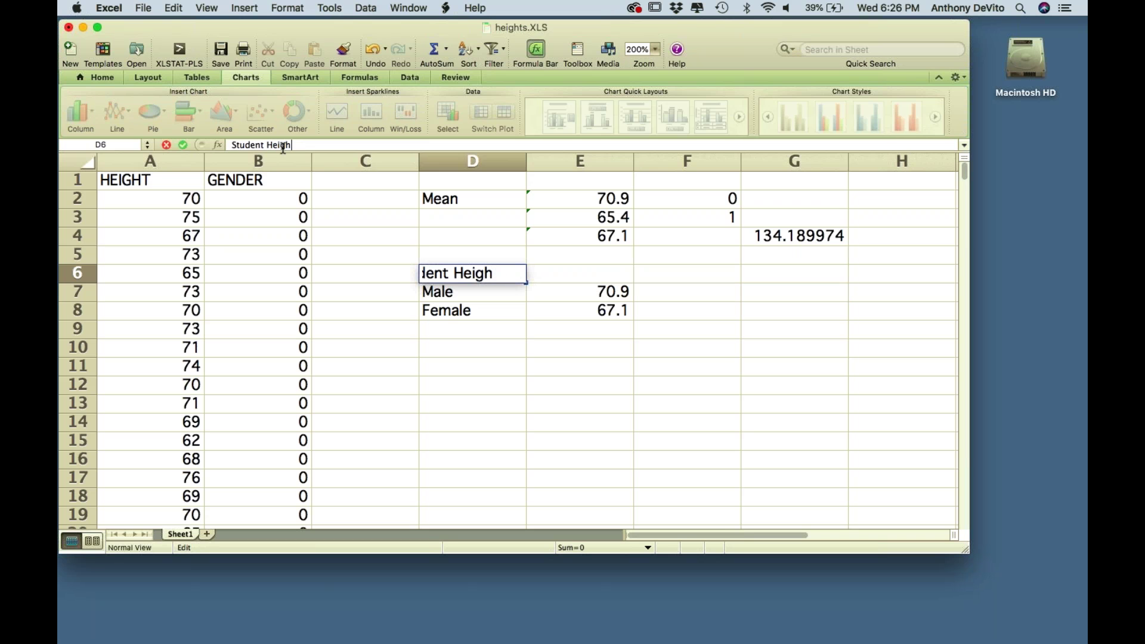
{"action": "type", "text": "ghts"}
{"action": "key", "text": "Return"}
{"action": "left_click_drag", "start_coordinate": [483, 274], "coordinate": [565, 314]}
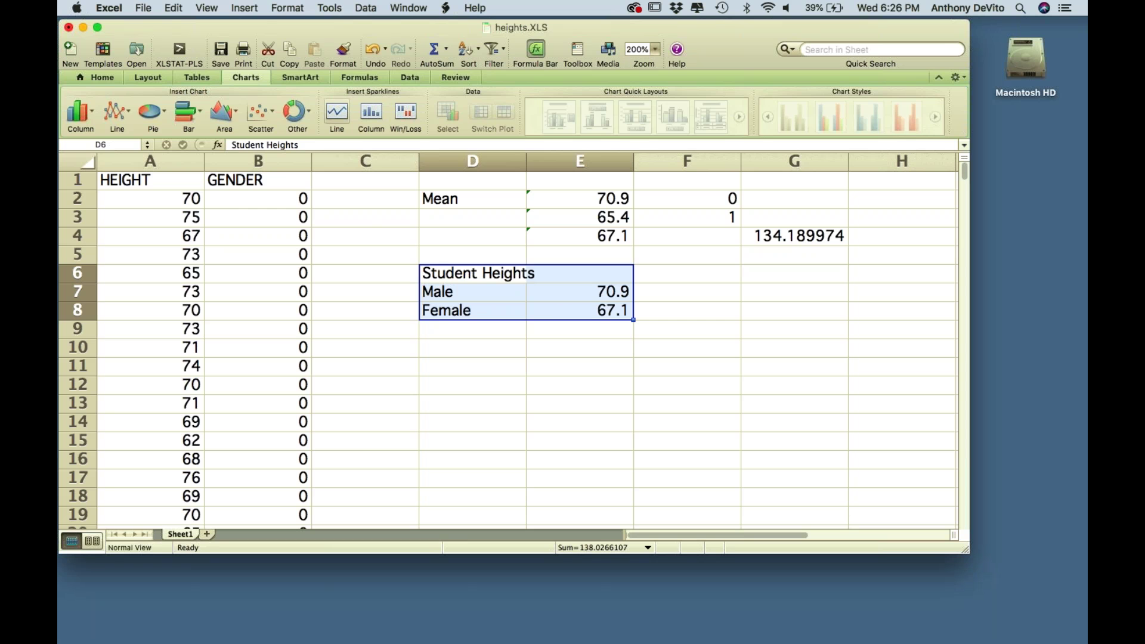
{"action": "left_click", "coordinate": [92, 112]}
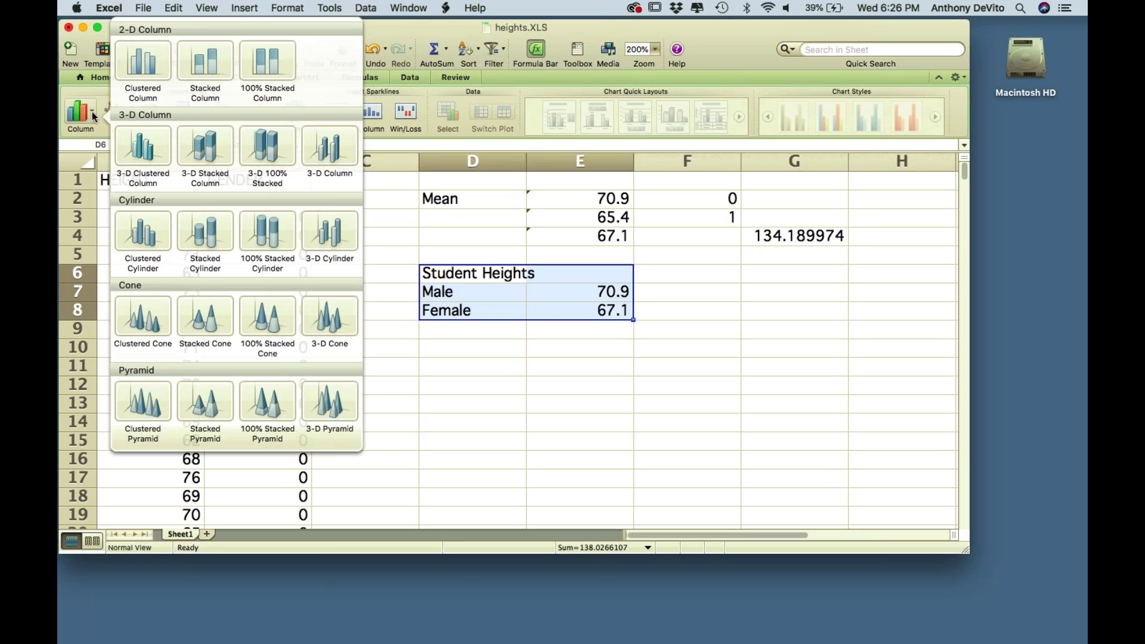
{"action": "left_click", "coordinate": [137, 64]}
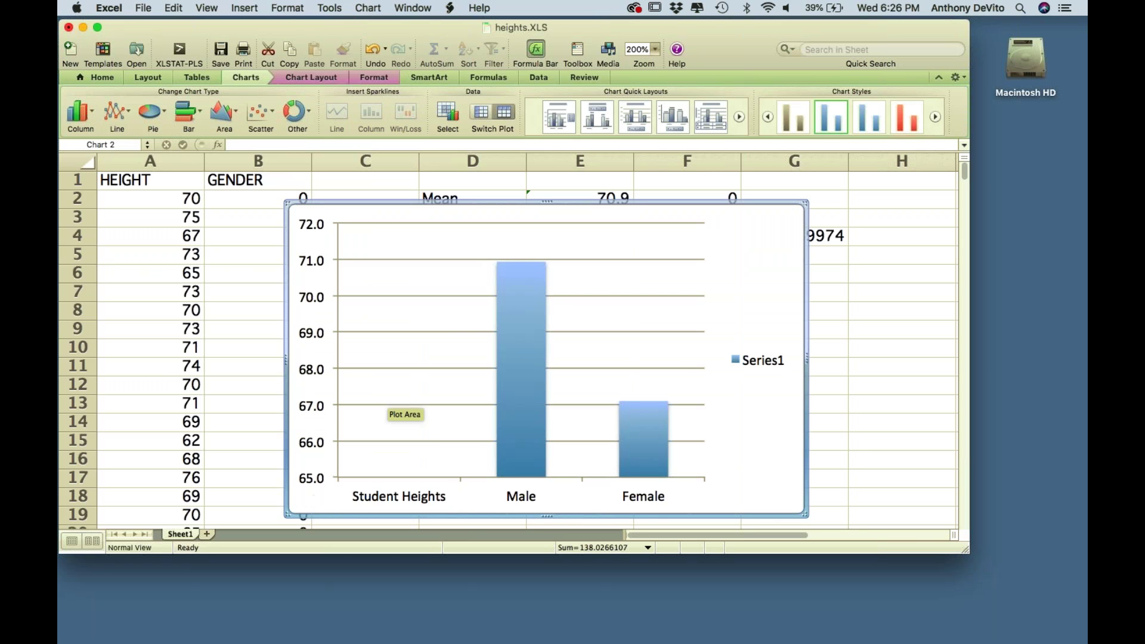
{"action": "left_click", "coordinate": [885, 313]}
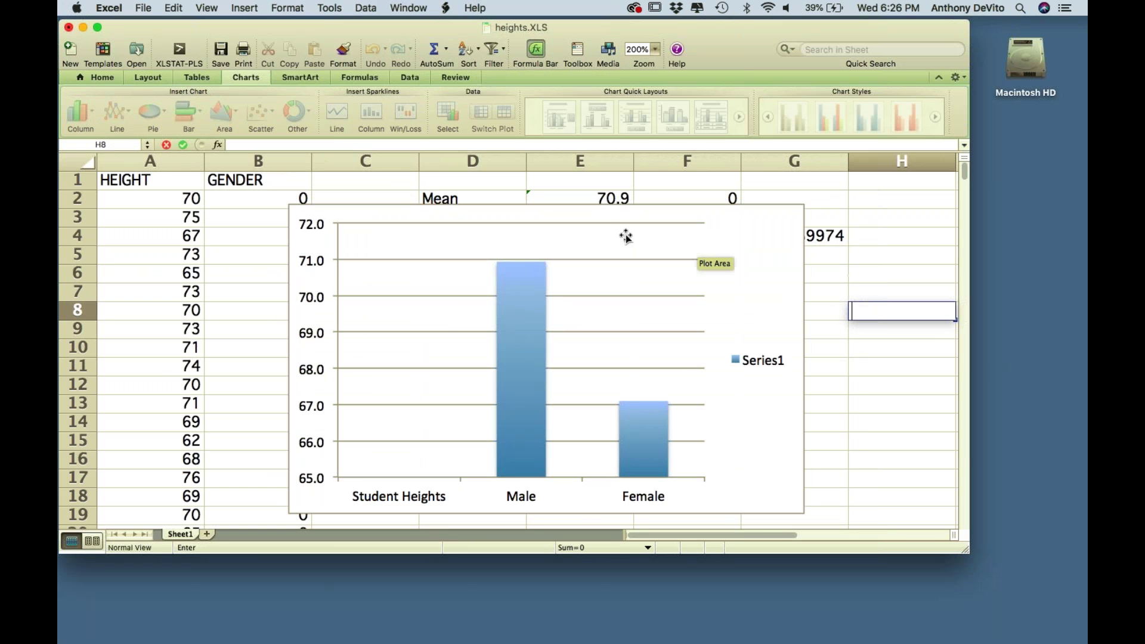
{"action": "left_click", "coordinate": [615, 213]}
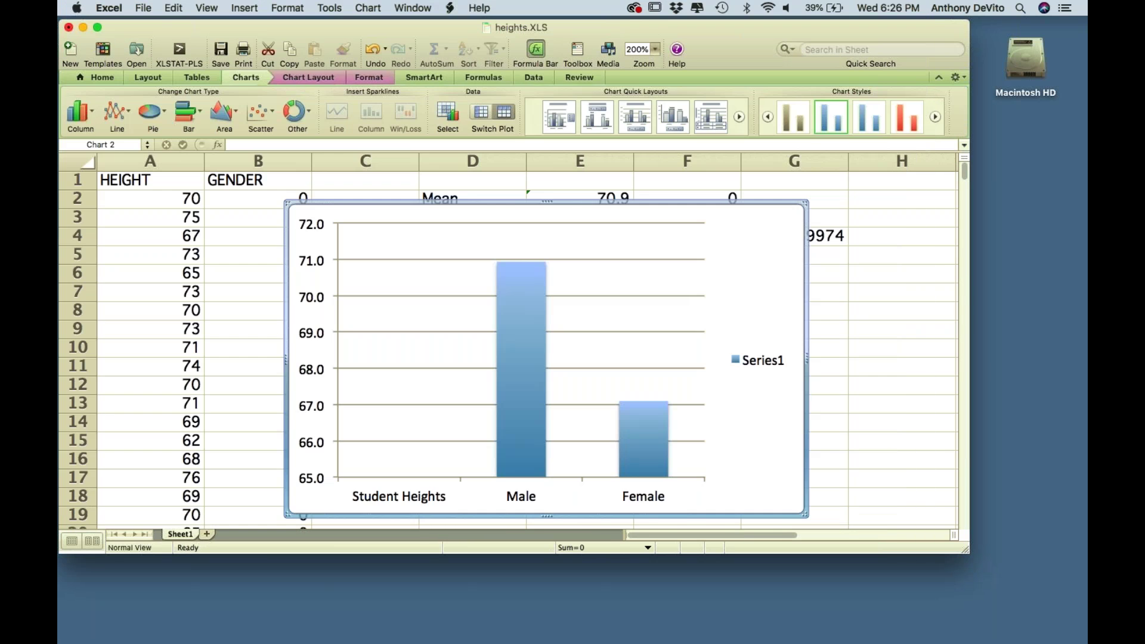
{"action": "key", "text": "Delete"}
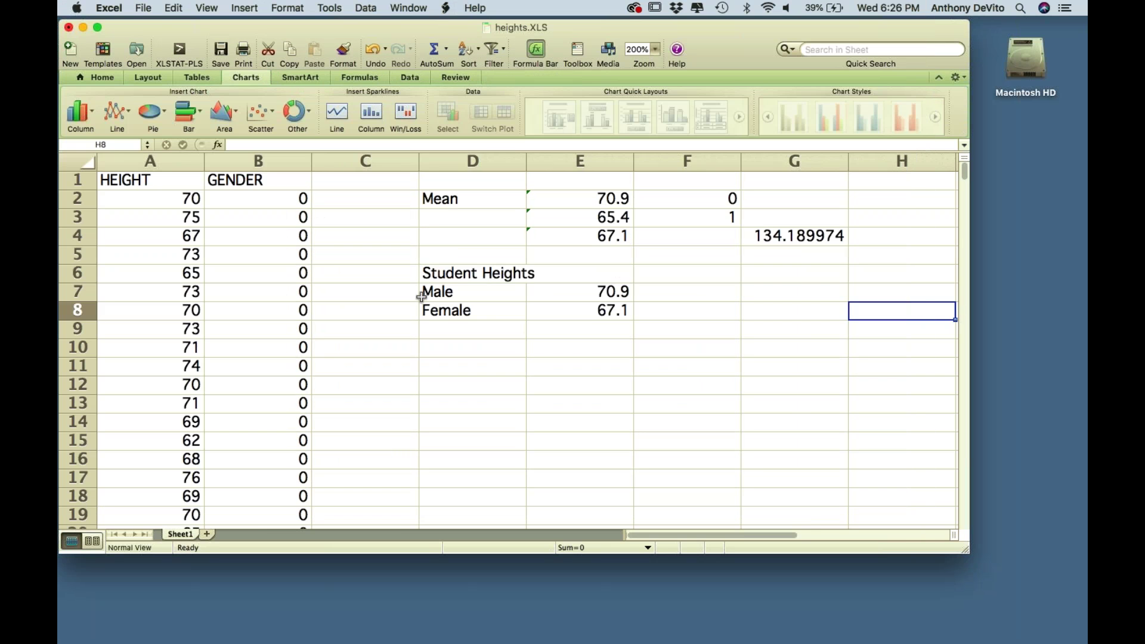
- Move the Male and Female rows down one row, into D8:E9
{"action": "left_click", "coordinate": [434, 293]}
{"action": "left_click_drag", "start_coordinate": [434, 292], "coordinate": [591, 314]}
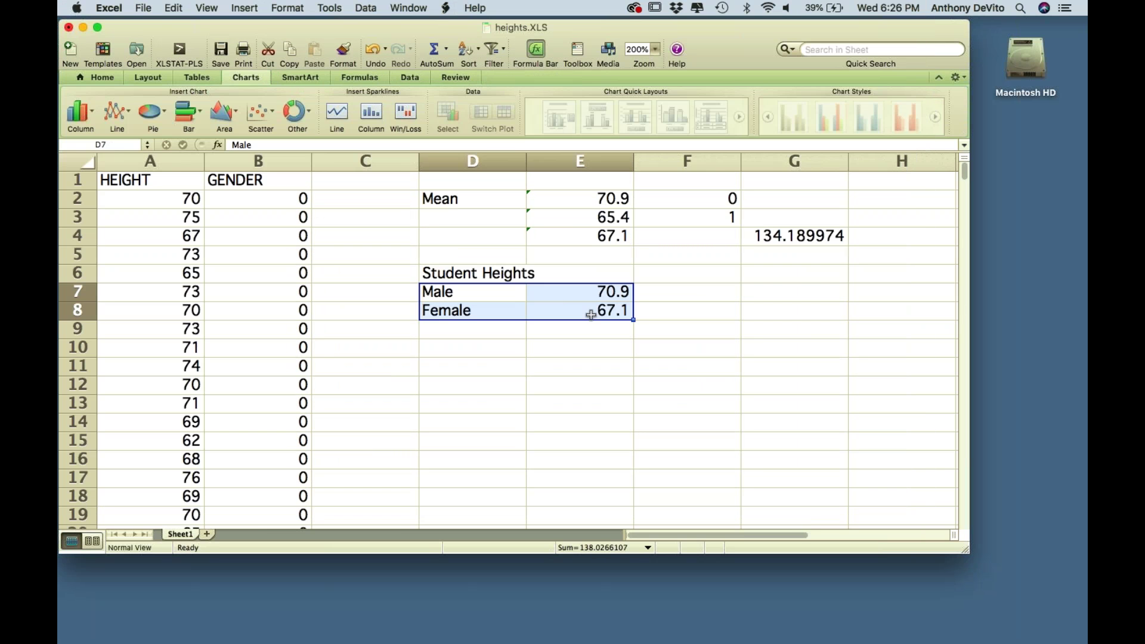
{"action": "key", "text": "super+c"}
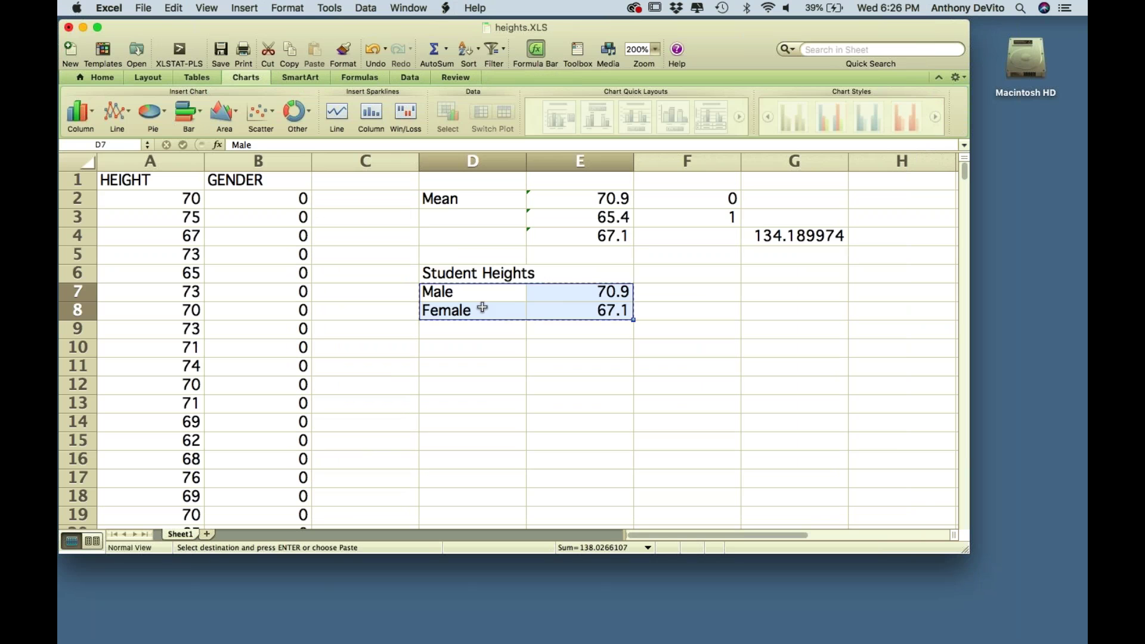
{"action": "left_click", "coordinate": [483, 308]}
{"action": "key", "text": "super+v"}
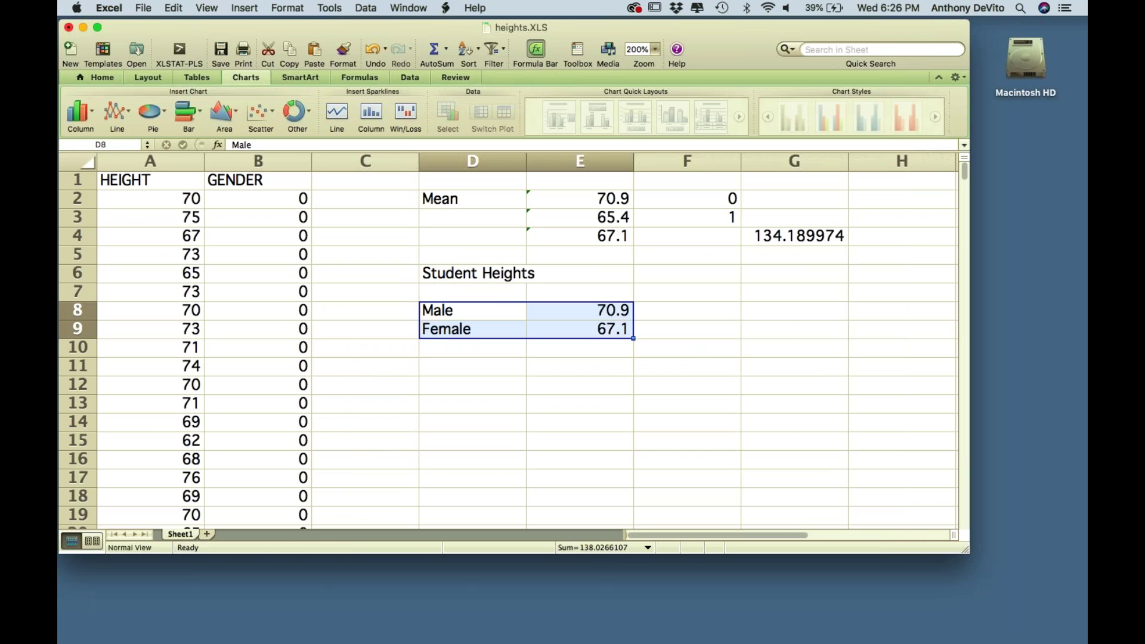
- Insert a clustered column chart of D6:E9
{"action": "left_click", "coordinate": [458, 276]}
{"action": "left_click_drag", "start_coordinate": [458, 277], "coordinate": [565, 325]}
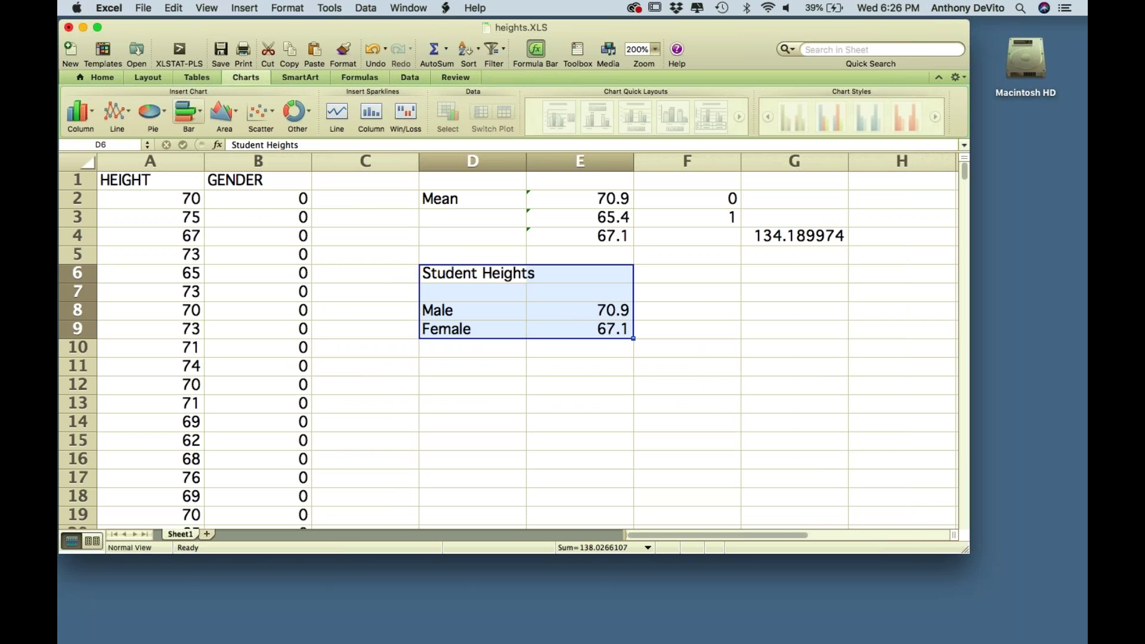
{"action": "left_click", "coordinate": [91, 112]}
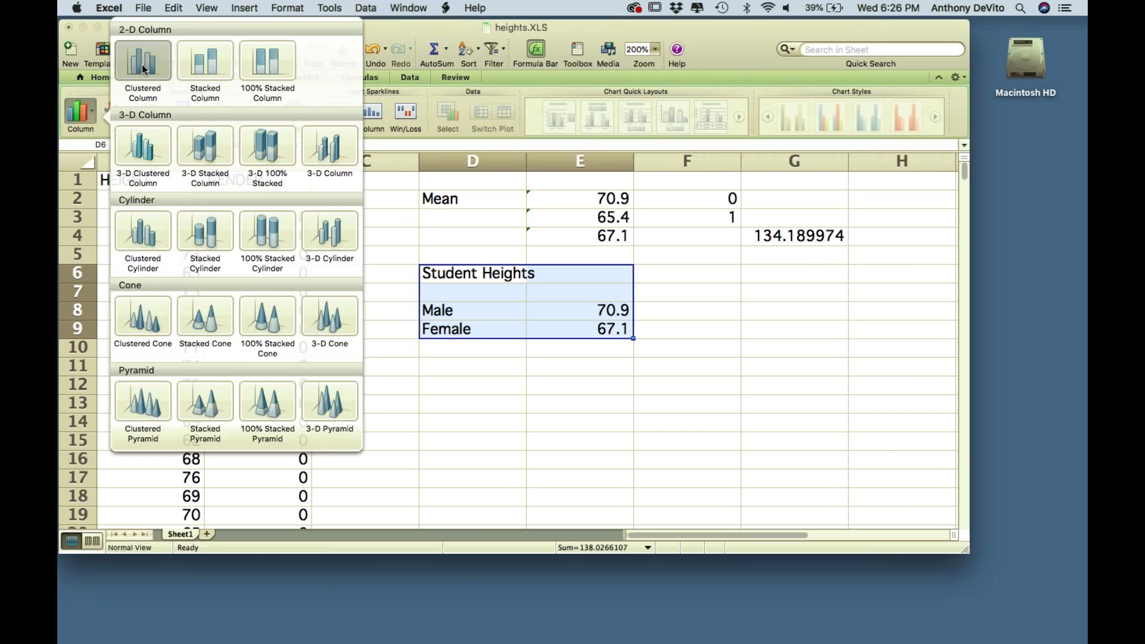
{"action": "left_click", "coordinate": [142, 65]}
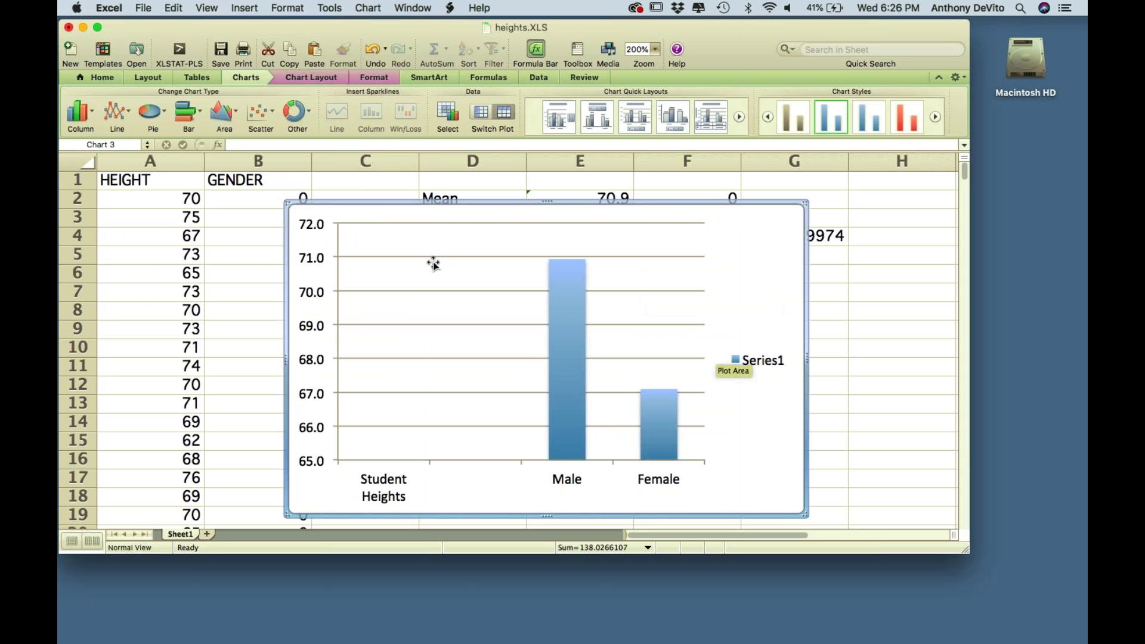
- Remove the third chart and clear the Student Heights label from D6
{"action": "left_click", "coordinate": [742, 306]}
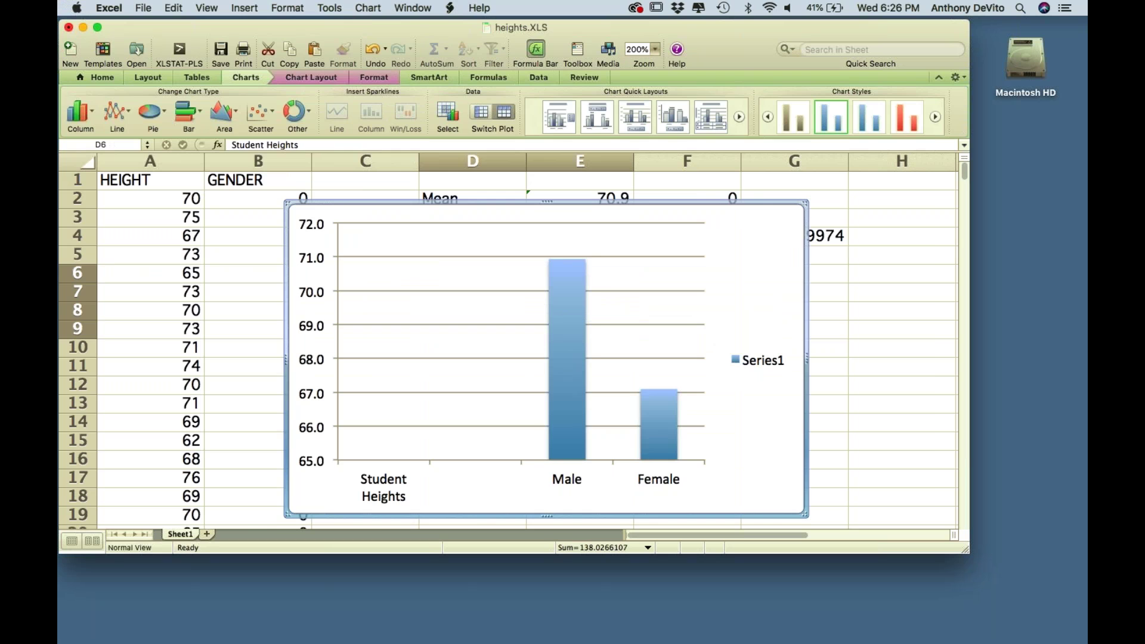
{"action": "key", "text": "super+z"}
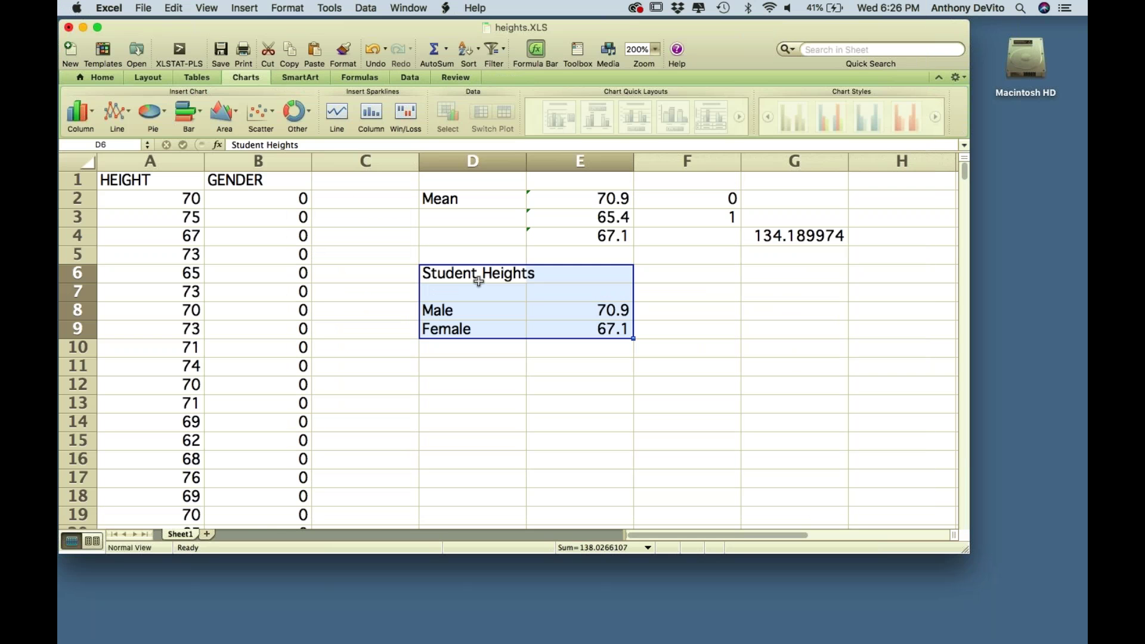
{"action": "left_click", "coordinate": [472, 256]}
{"action": "double_click", "coordinate": [471, 259]}
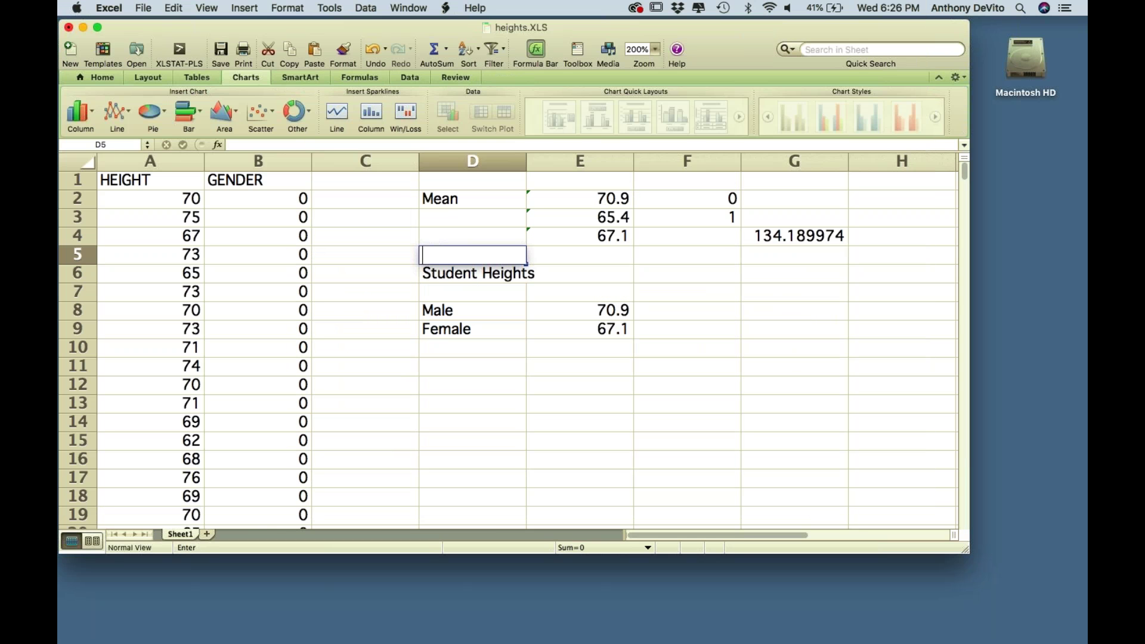
{"action": "key", "text": "Return"}
{"action": "key", "text": "Delete"}
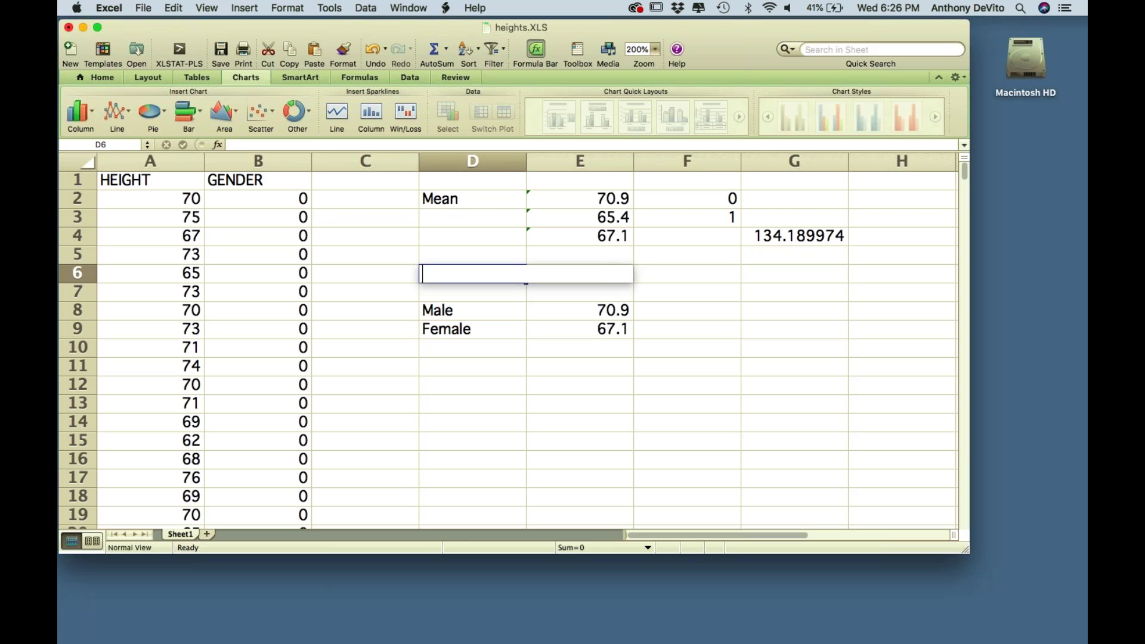
- Select the Male and Female means in D8:E9 and show the column chart variants
{"action": "key", "text": "Down"}
{"action": "key", "text": "Down"}
{"action": "left_click_drag", "start_coordinate": [477, 310], "coordinate": [567, 335]}
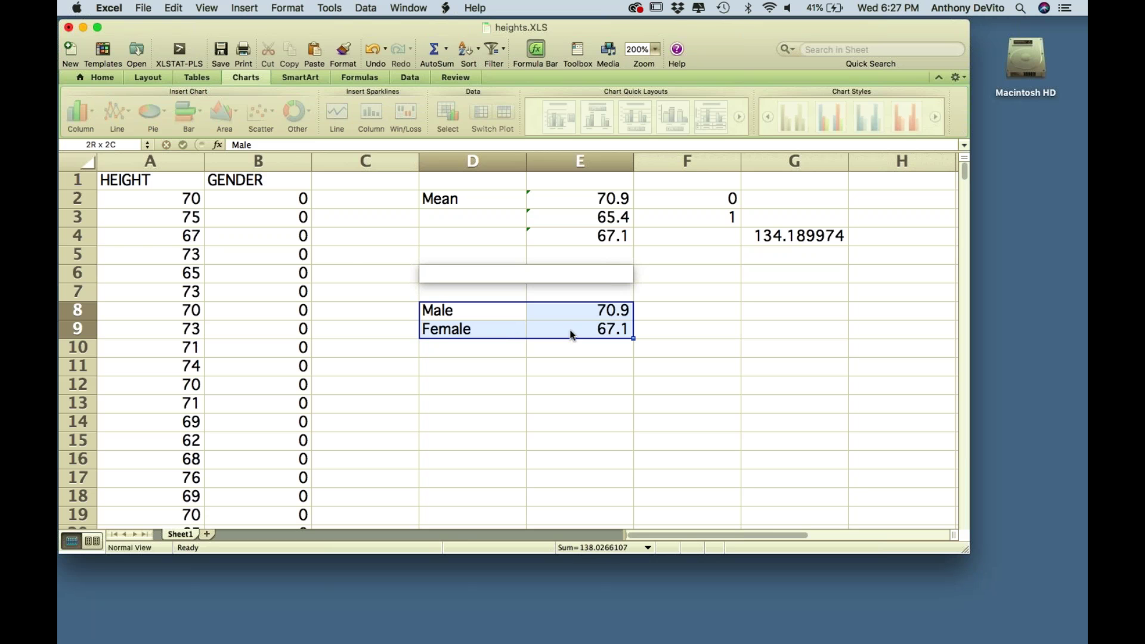
{"action": "left_click", "coordinate": [83, 108]}
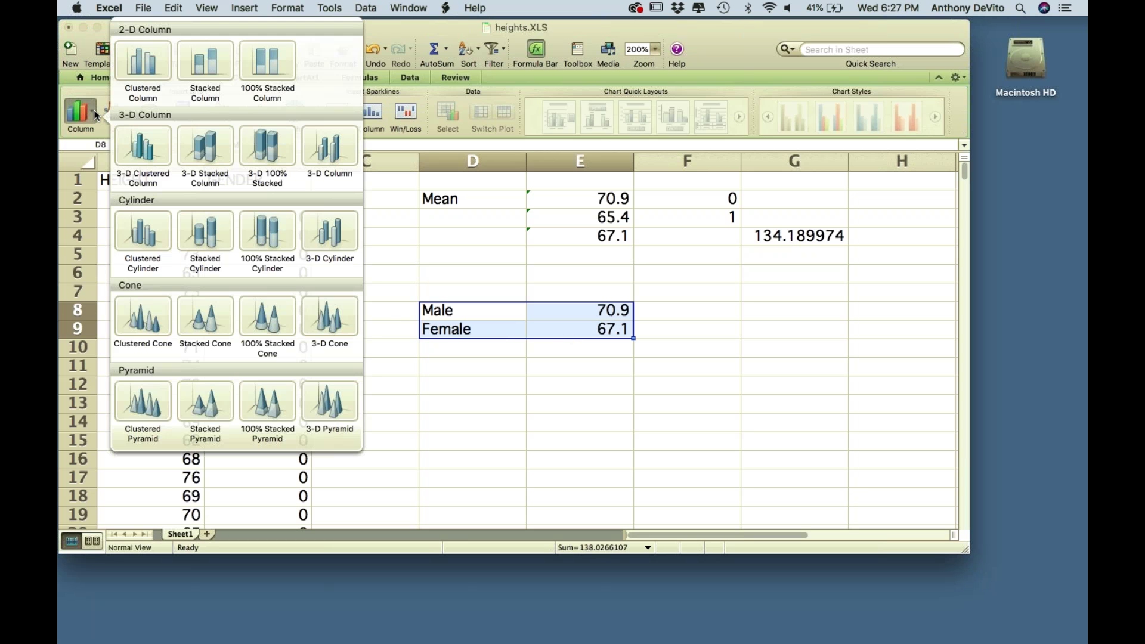
- Insert a clustered column chart of the Male and Female means, then delete its Series1 legend
{"action": "left_click", "coordinate": [134, 62]}
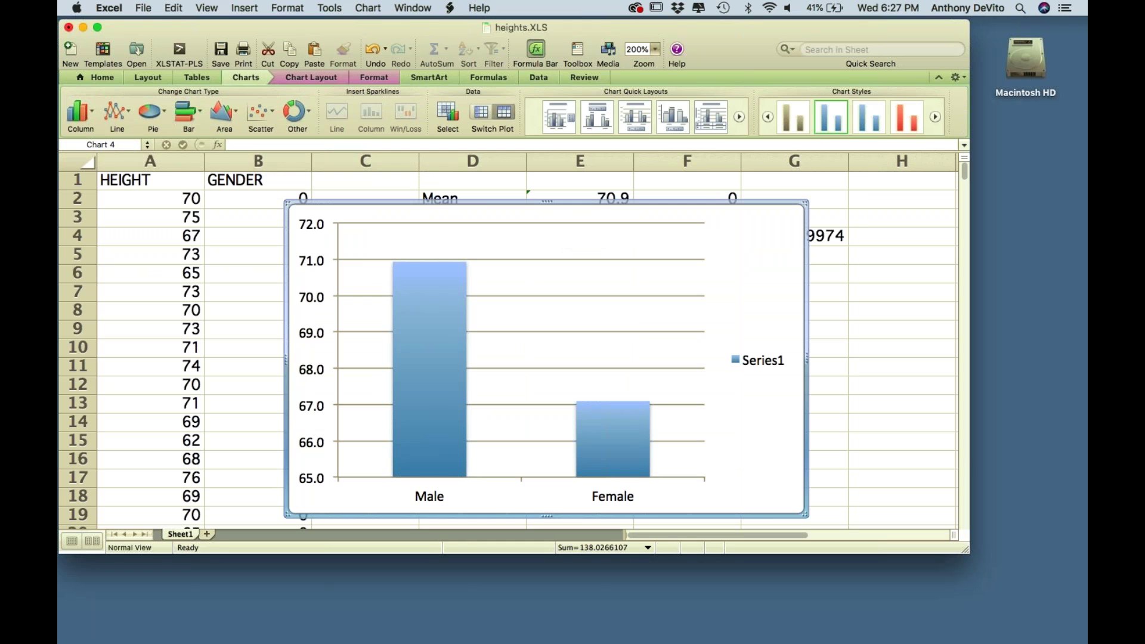
{"action": "left_click", "coordinate": [763, 359]}
{"action": "key", "text": "Delete"}
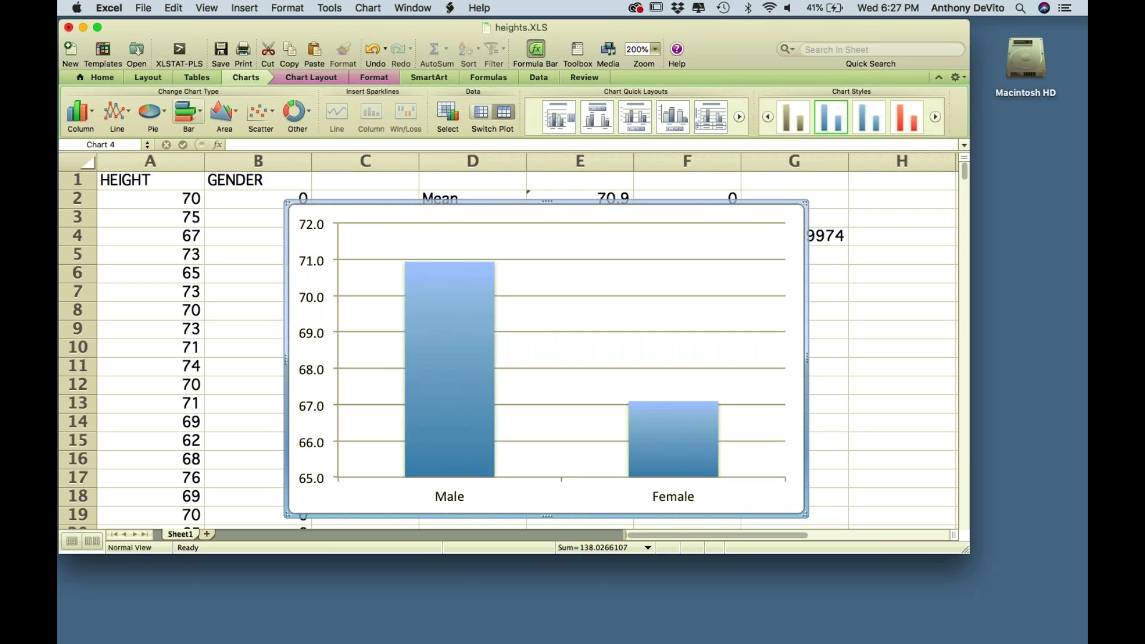
- Turn the column chart into a pie chart with data labels on the slices
{"action": "left_click", "coordinate": [159, 114]}
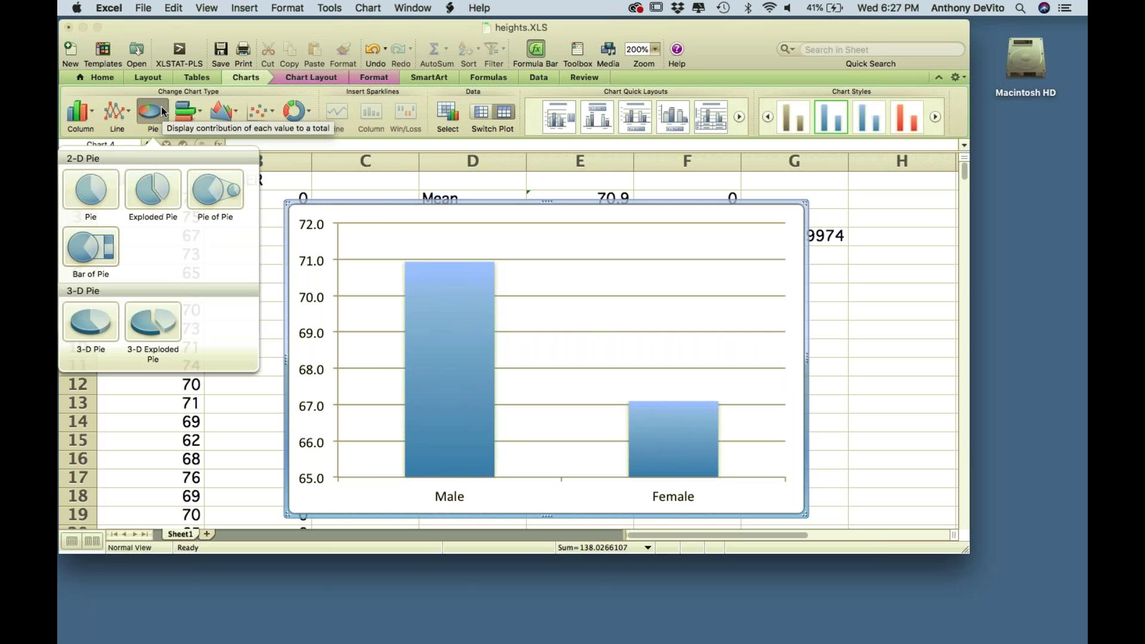
{"action": "left_click", "coordinate": [91, 191]}
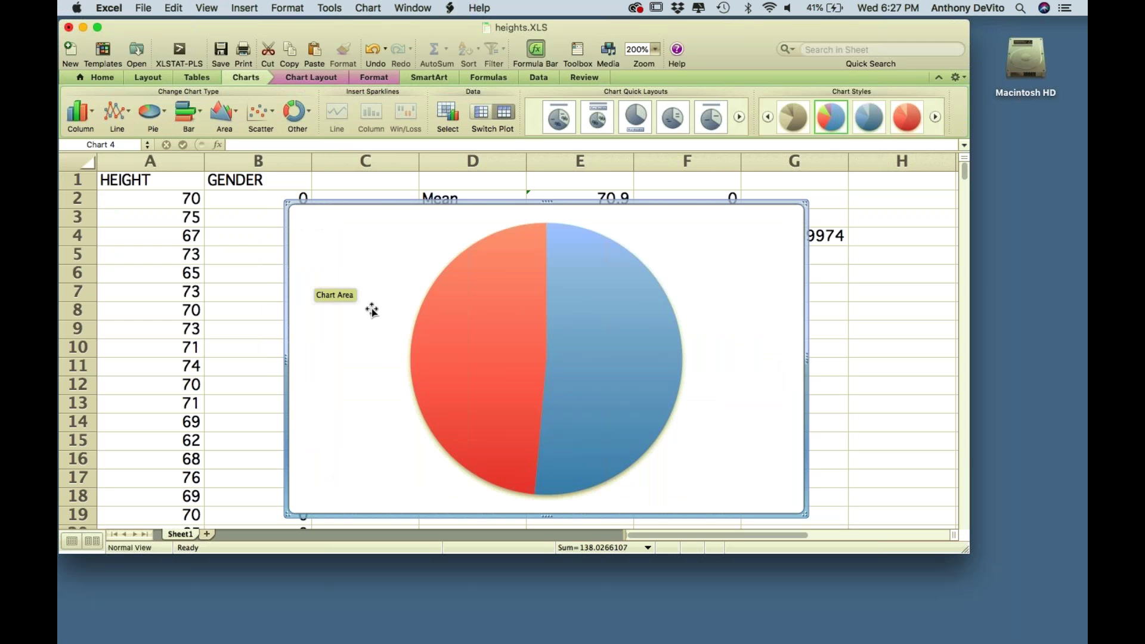
{"action": "right_click", "coordinate": [494, 306]}
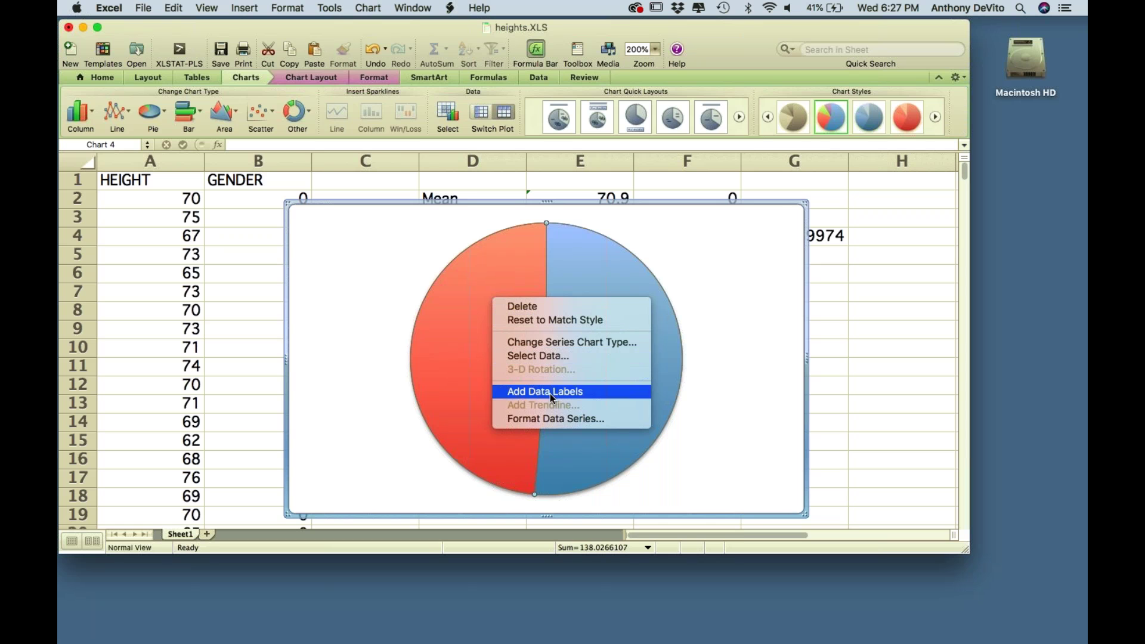
{"action": "left_click", "coordinate": [550, 391]}
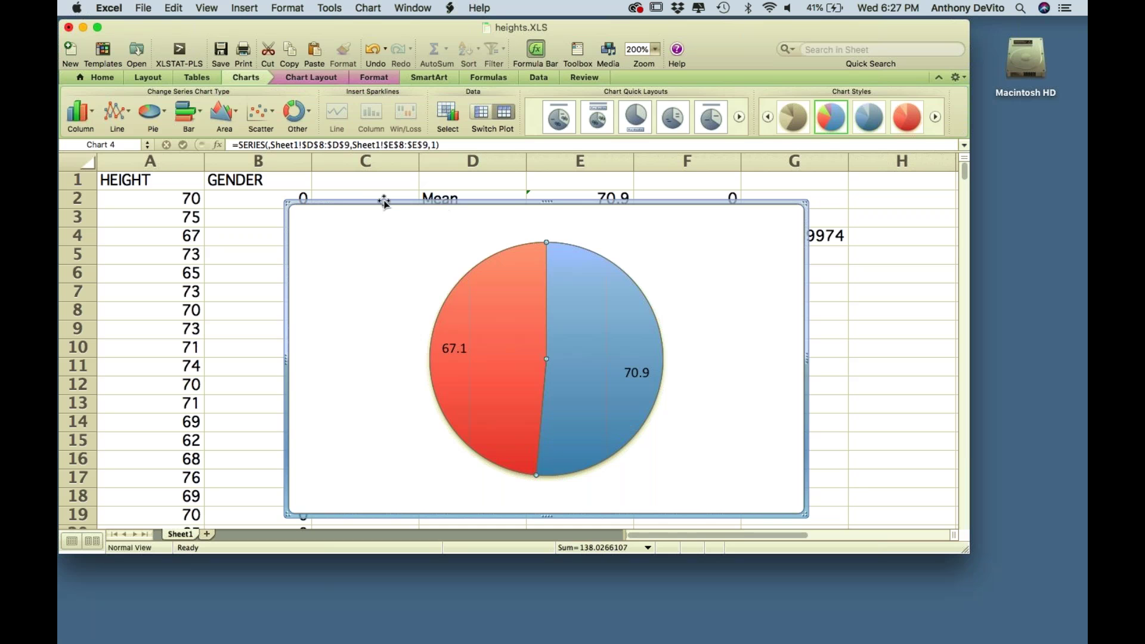
- Move the pie chart down and right, then delete it from the sheet
{"action": "left_click_drag", "start_coordinate": [376, 201], "coordinate": [425, 230]}
{"action": "key", "text": "Escape"}
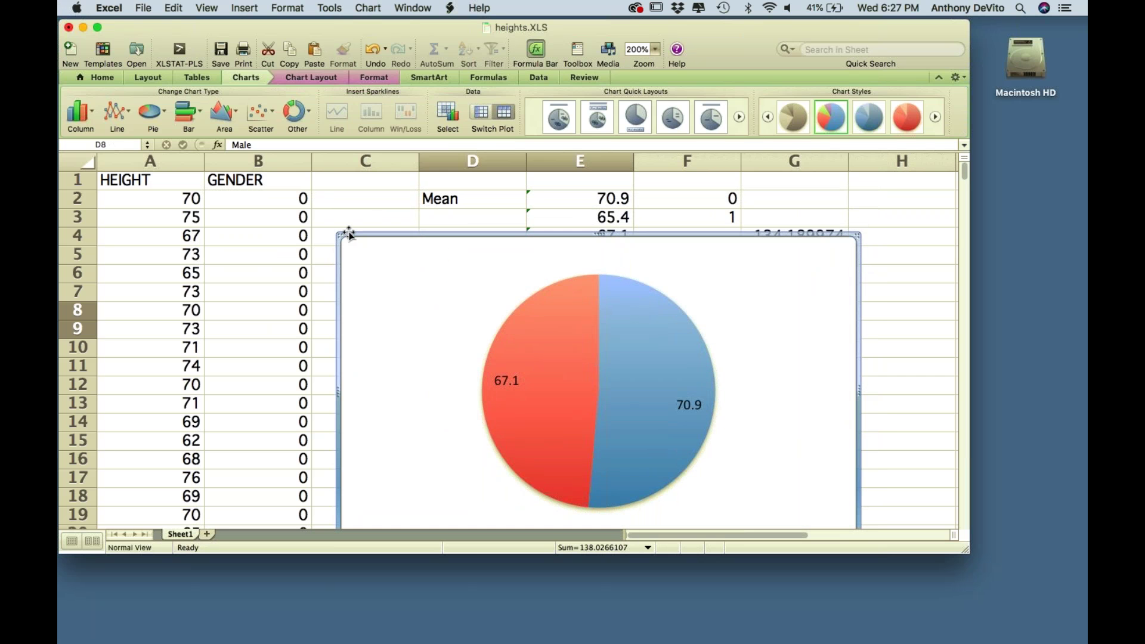
{"action": "key", "text": "Delete"}
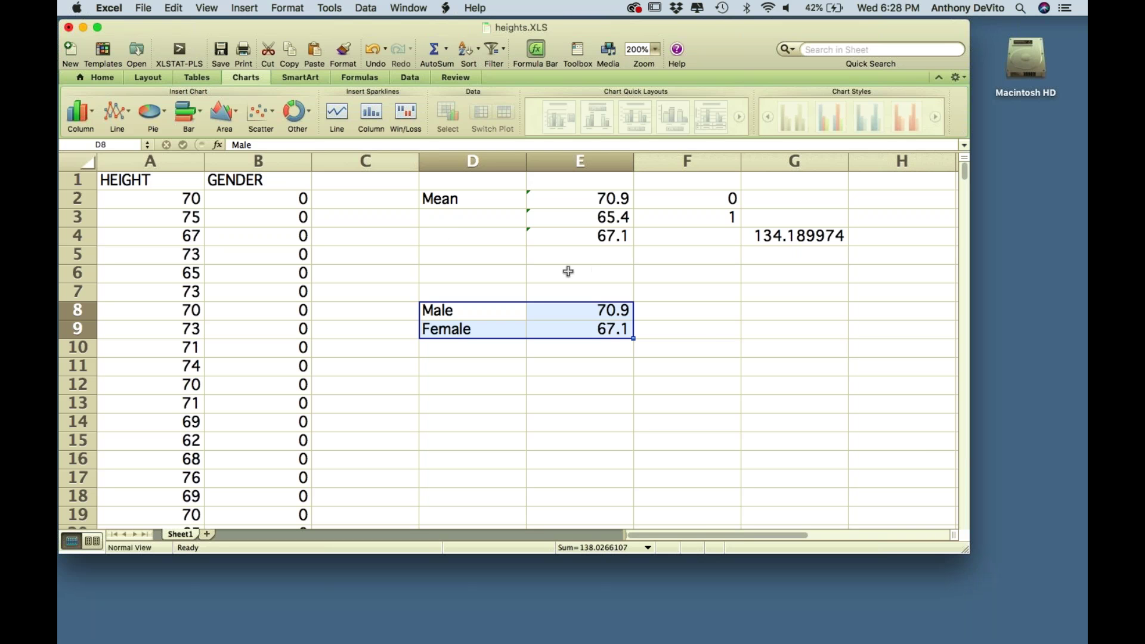
- Enter =COUNTIF(A2:A382,"Male") in E11, which returns 0.0
{"action": "scroll", "coordinate": [602, 399], "scroll_direction": "down", "scroll_amount": 1}
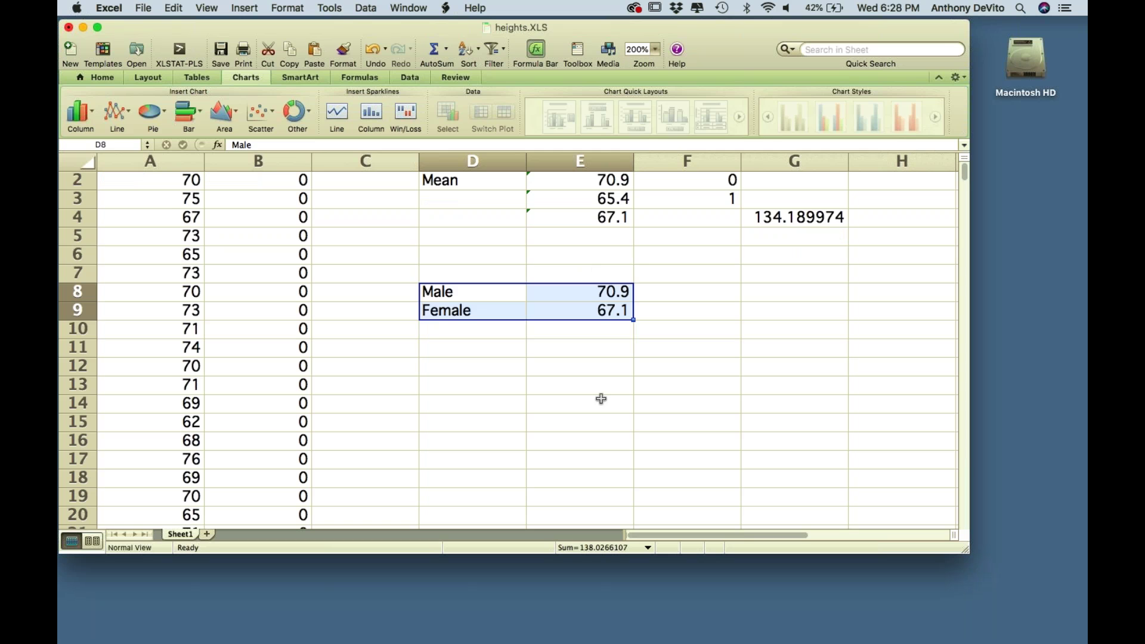
{"action": "scroll", "coordinate": [602, 399], "scroll_direction": "down", "scroll_amount": 1}
{"action": "left_click", "coordinate": [550, 334]}
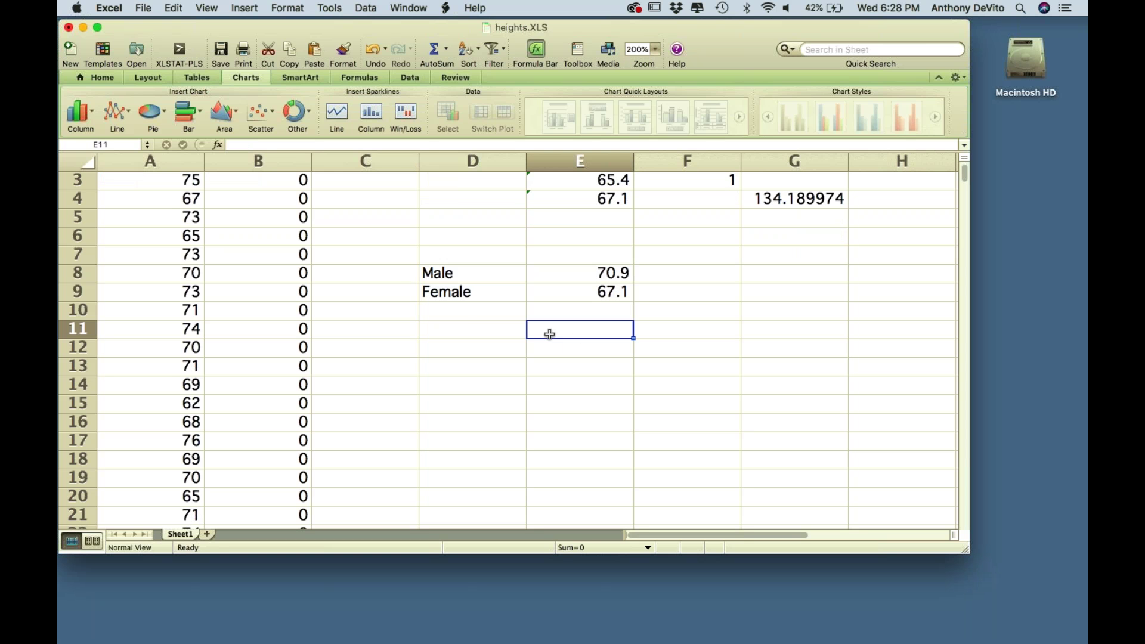
{"action": "type", "text": "="}
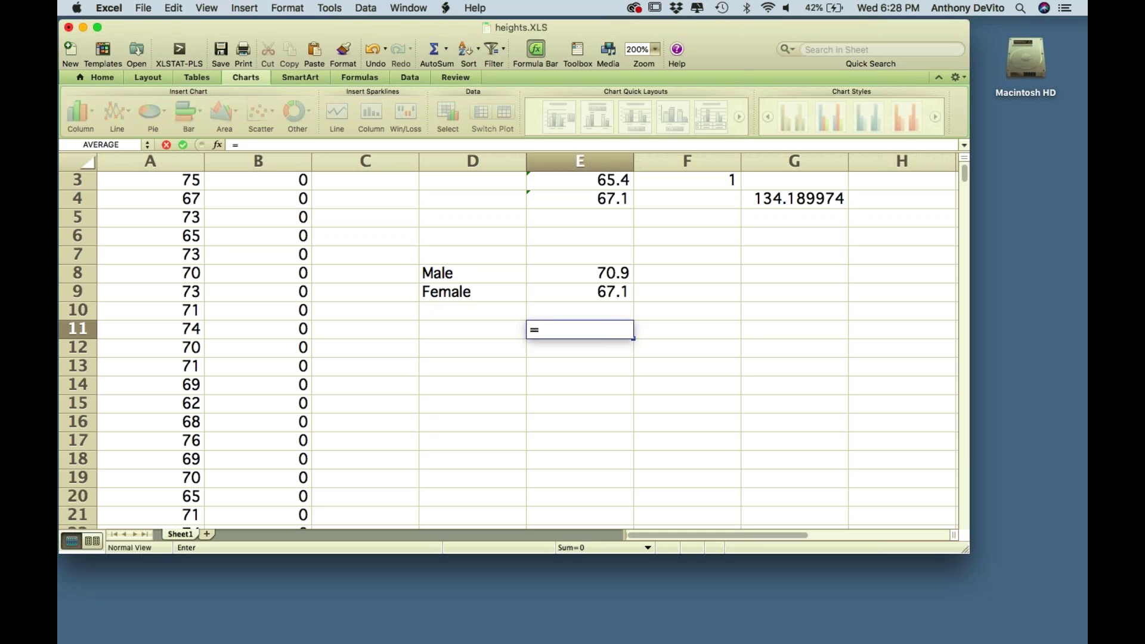
{"action": "type", "text": "count"}
{"action": "key", "text": "BackSpace"}
{"action": "key", "text": "BackSpace"}
{"action": "key", "text": "BackSpace"}
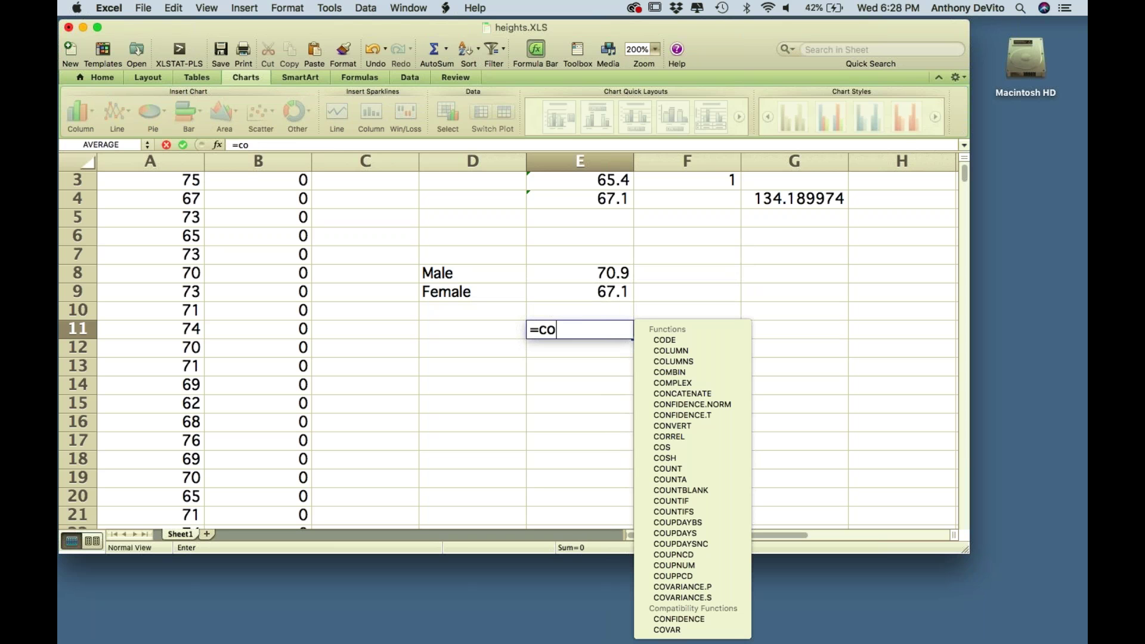
{"action": "type", "text": "u"}
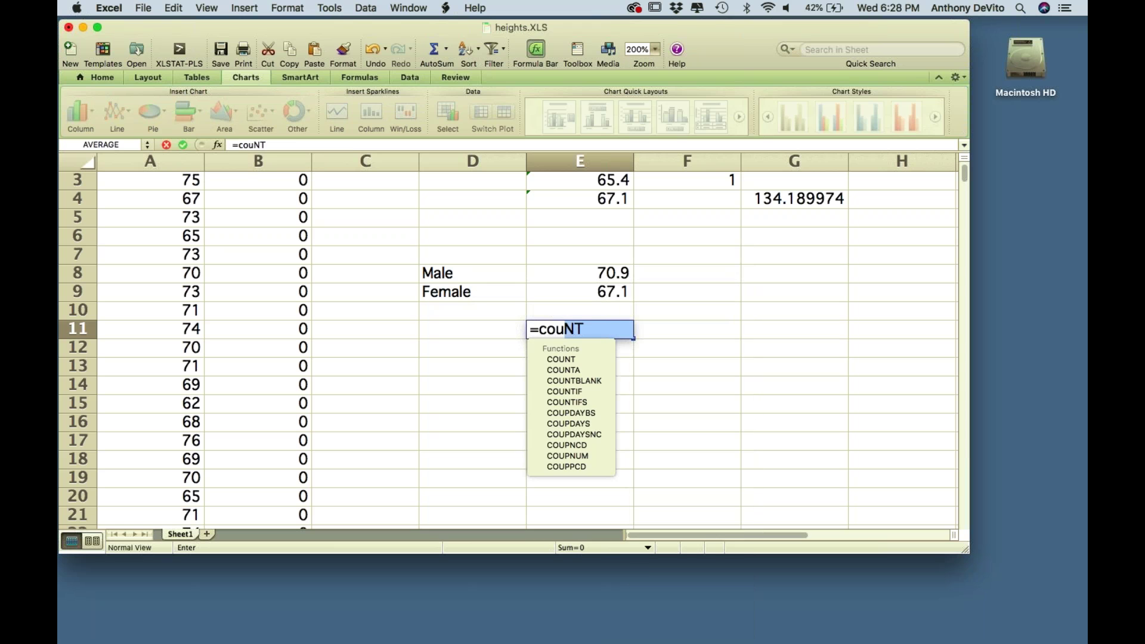
{"action": "type", "text": "n"}
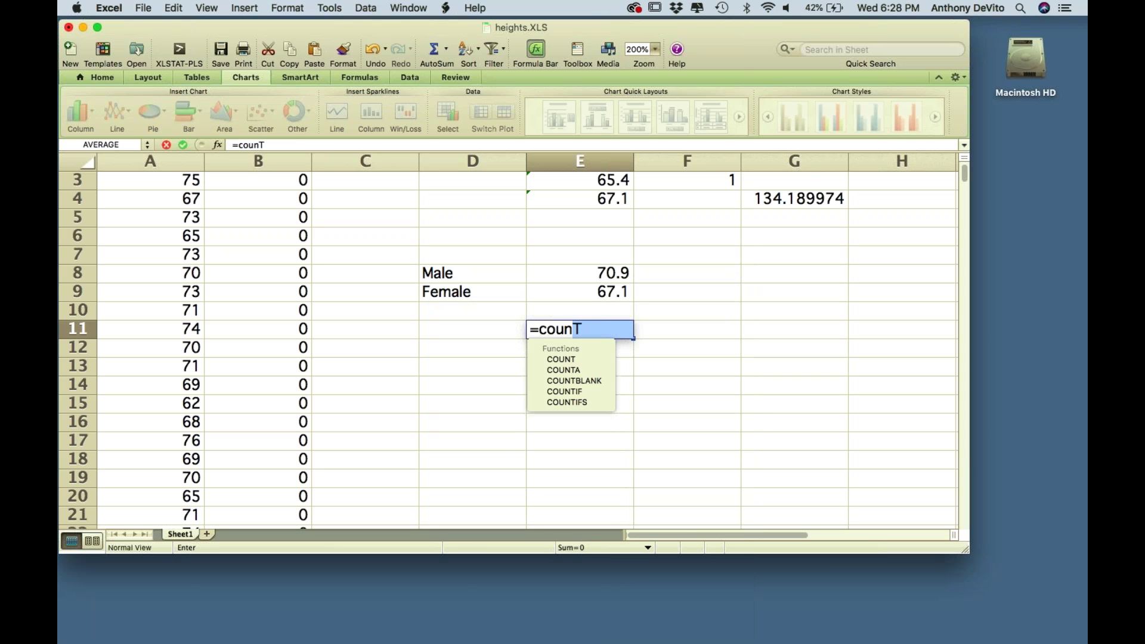
{"action": "type", "text": "t"}
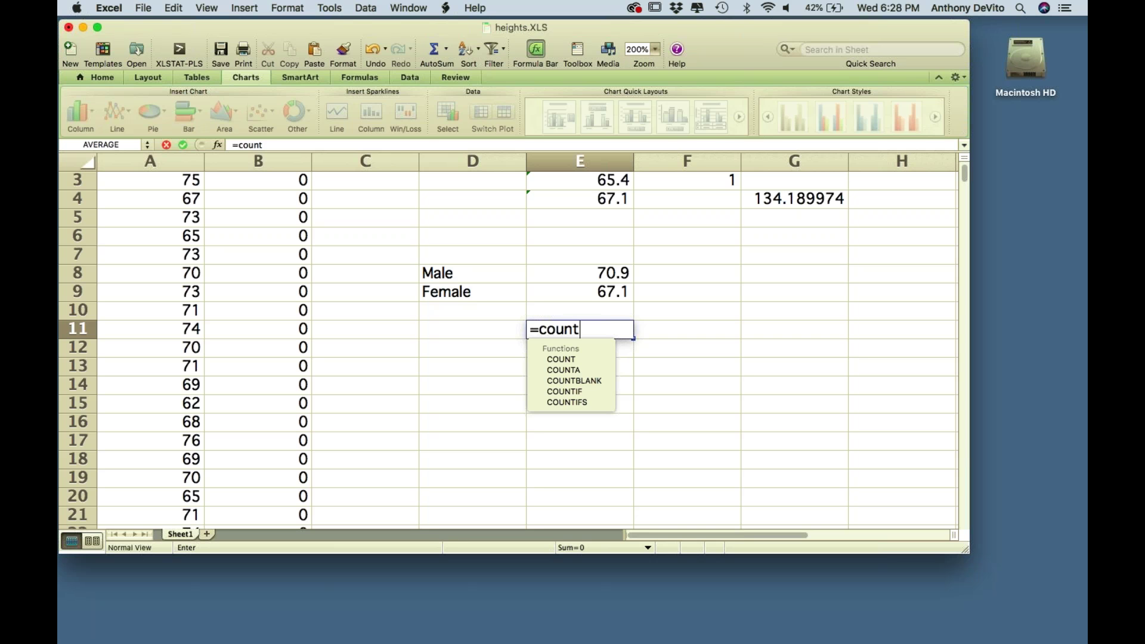
{"action": "double_click", "coordinate": [569, 392]}
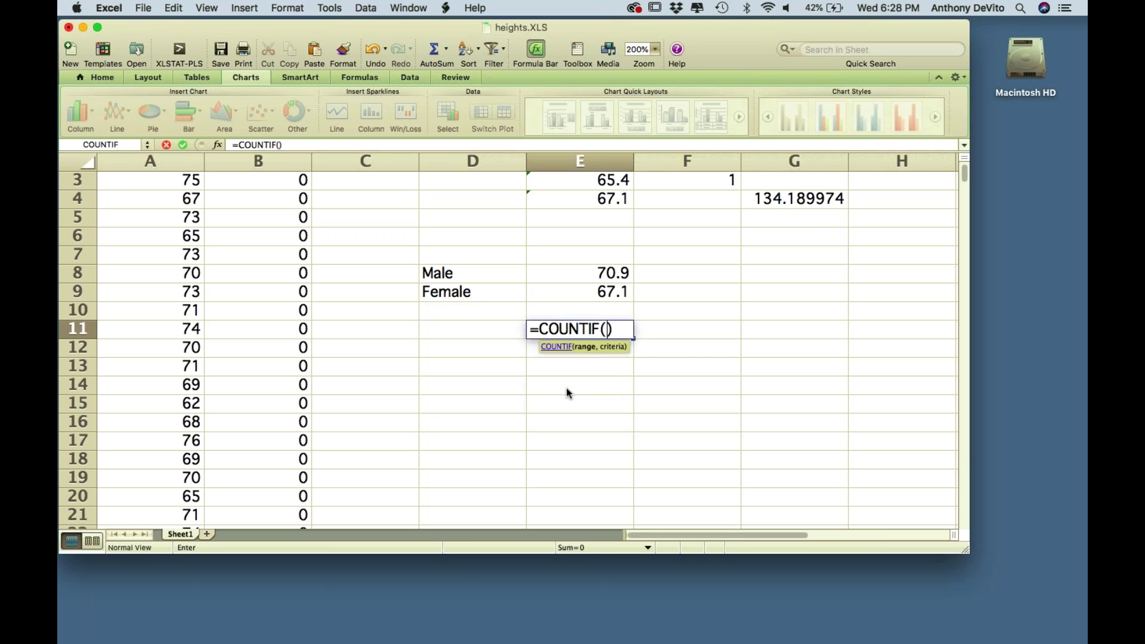
{"action": "left_click_drag", "start_coordinate": [567, 387], "coordinate": [582, 352]}
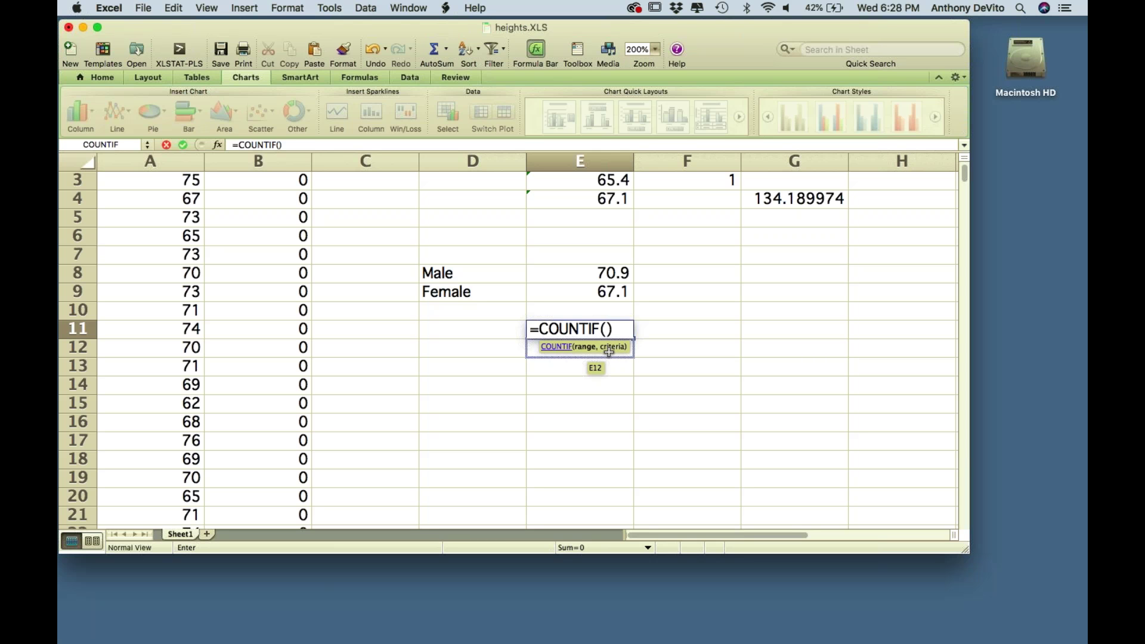
{"action": "type", "text": "a2"}
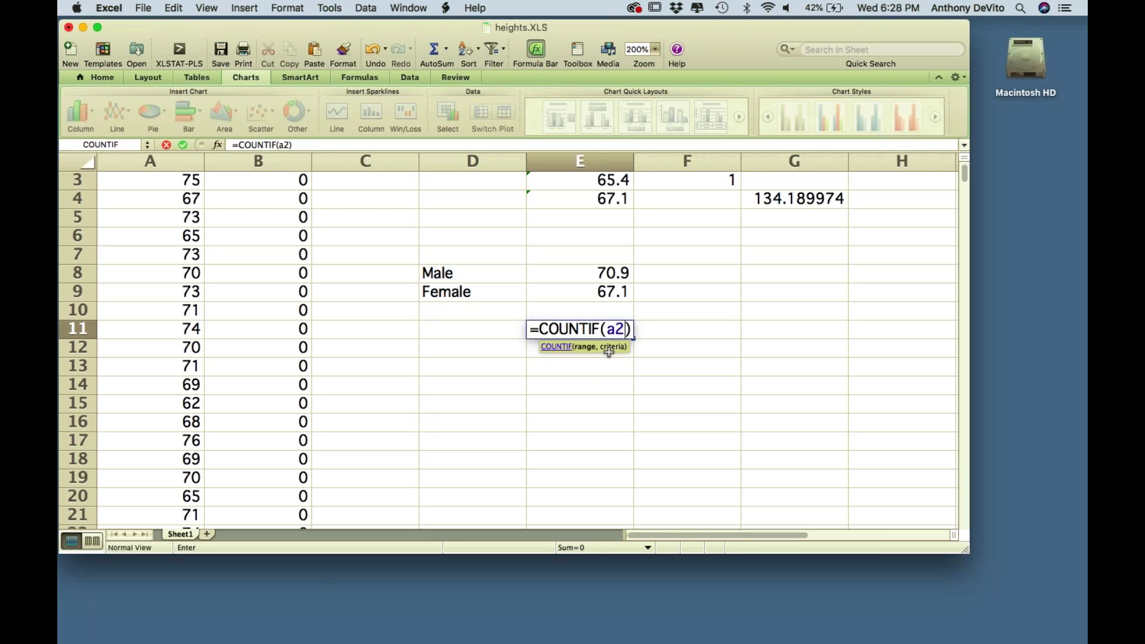
{"action": "type", "text": ":a382"}
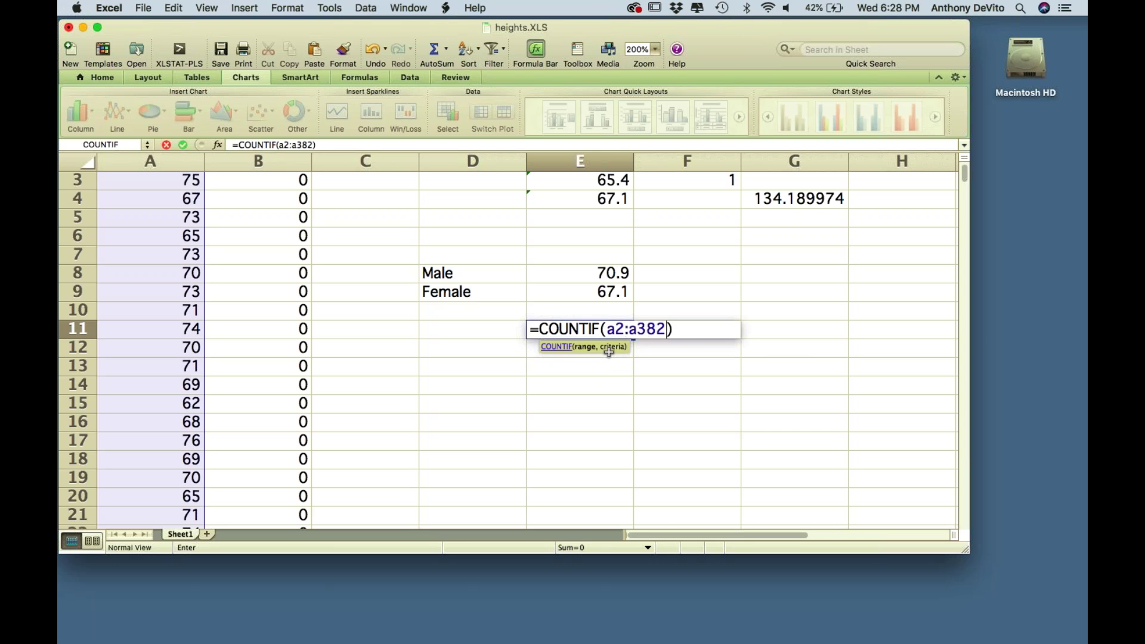
{"action": "type", "text": ",\"Male\""}
{"action": "key", "text": "Return"}
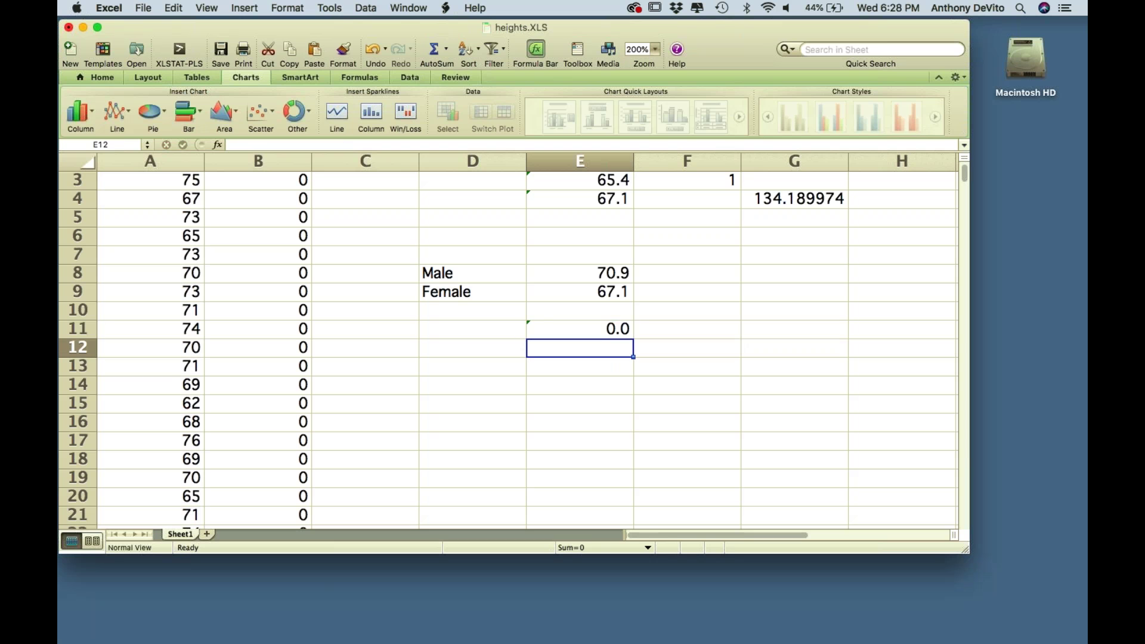
- Change the E11 COUNTIF range from A2:A382 to B2:B382
{"action": "left_click", "coordinate": [608, 331]}
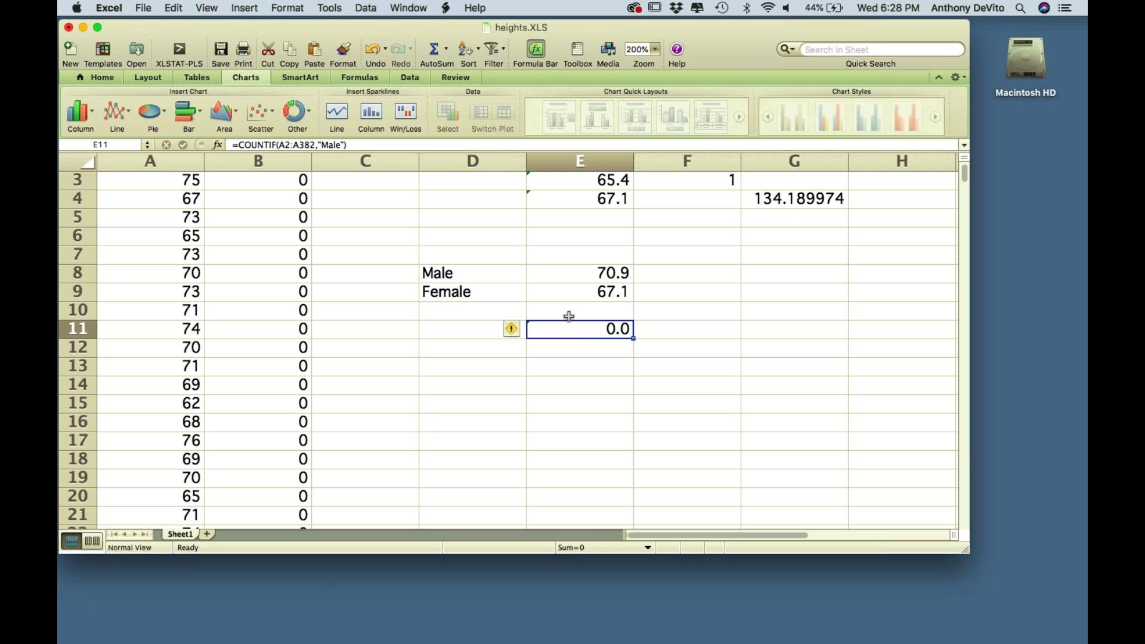
{"action": "double_click", "coordinate": [580, 330]}
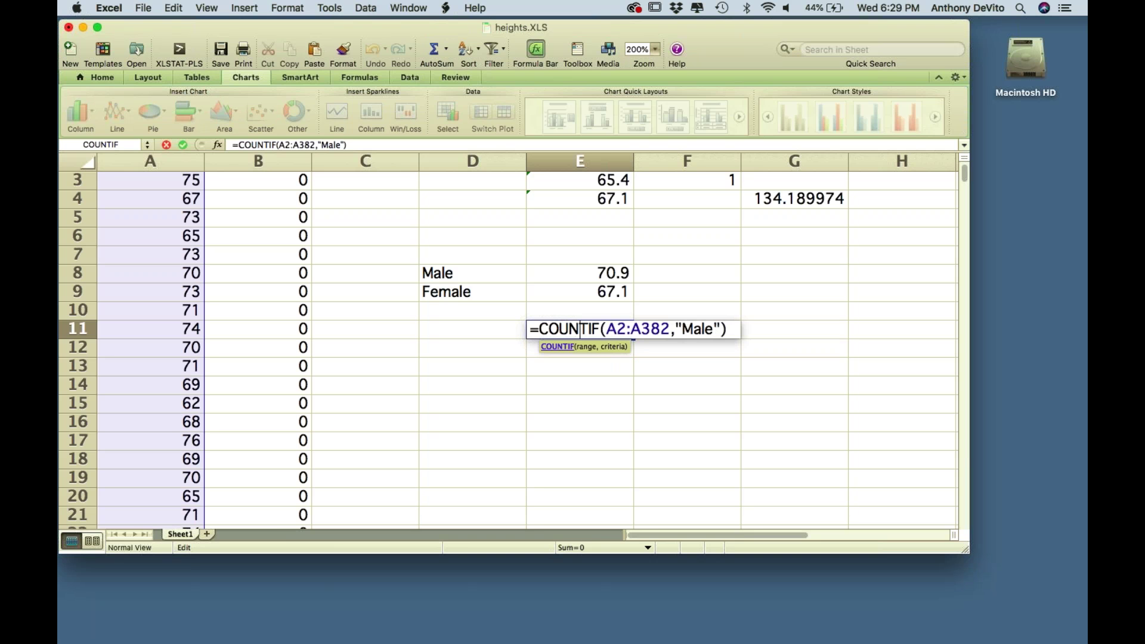
{"action": "left_click_drag", "start_coordinate": [617, 330], "coordinate": [606, 330]}
{"action": "type", "text": "b"}
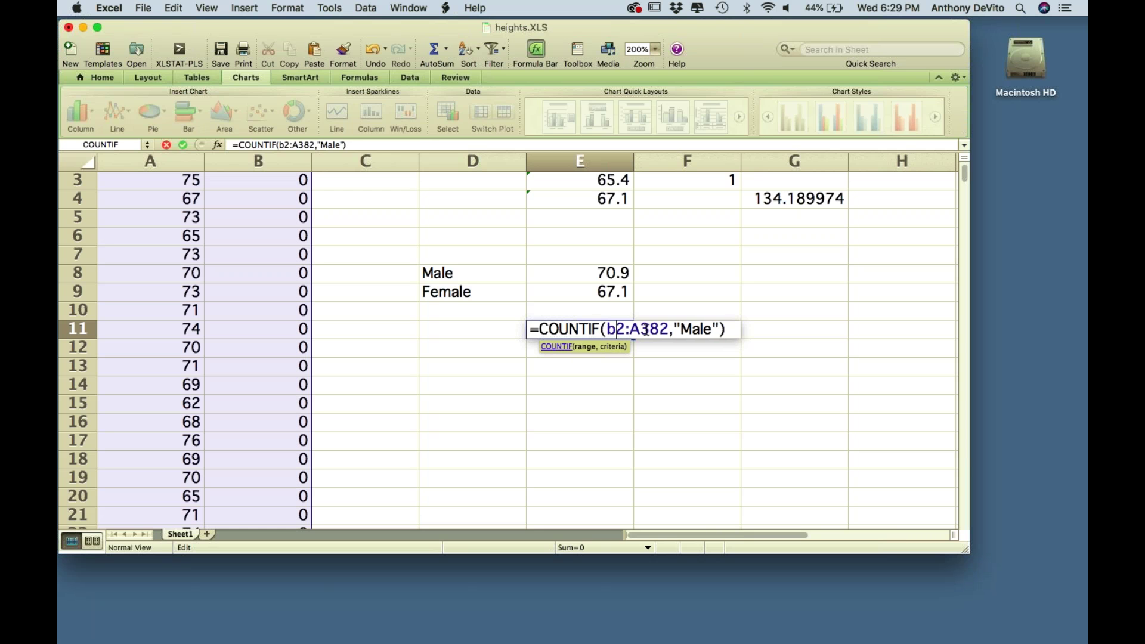
{"action": "left_click_drag", "start_coordinate": [641, 329], "coordinate": [633, 328]}
{"action": "type", "text": "b"}
{"action": "key", "text": "Return"}
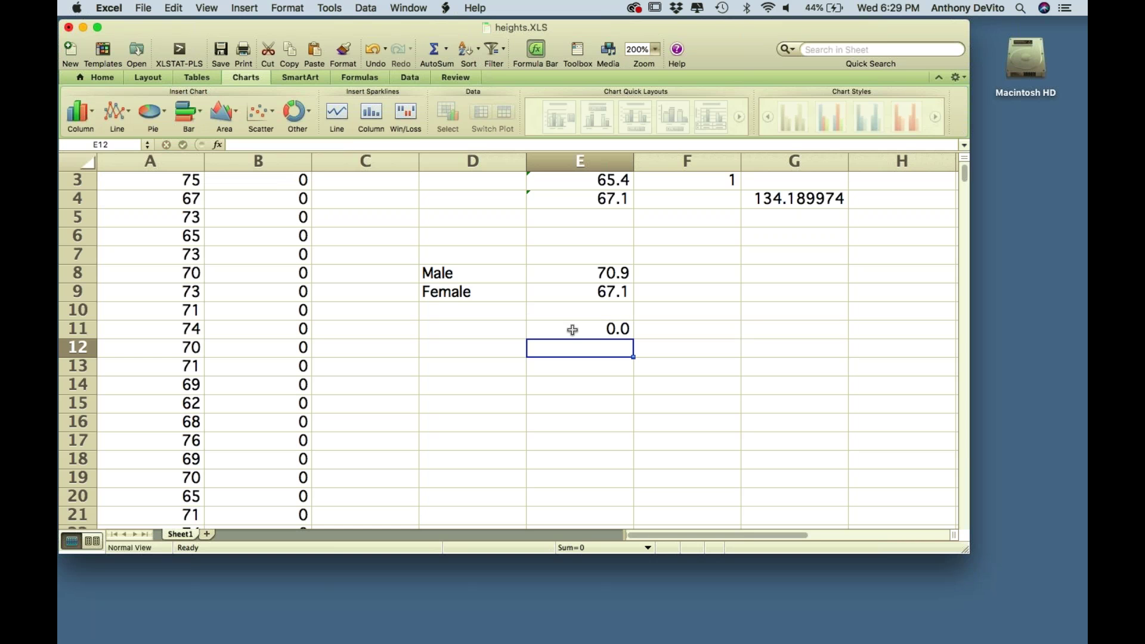
- Replace the "Male" criterion with "0" so E11 counts GENDER code 0
{"action": "double_click", "coordinate": [569, 328]}
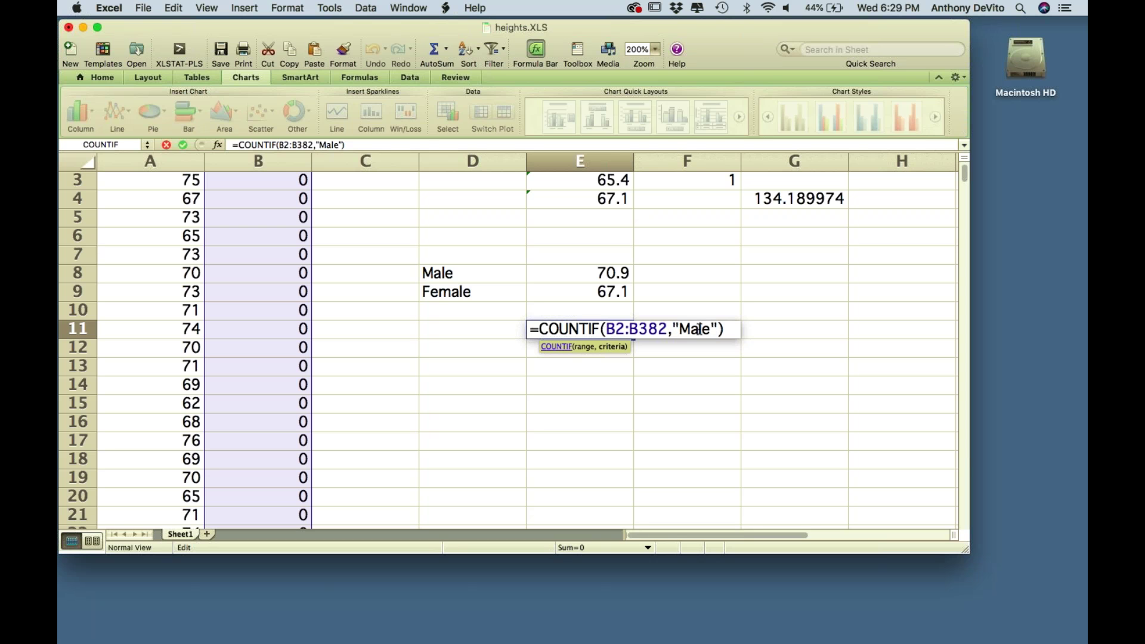
{"action": "left_click_drag", "start_coordinate": [711, 329], "coordinate": [683, 330]}
{"action": "type", "text": "0"}
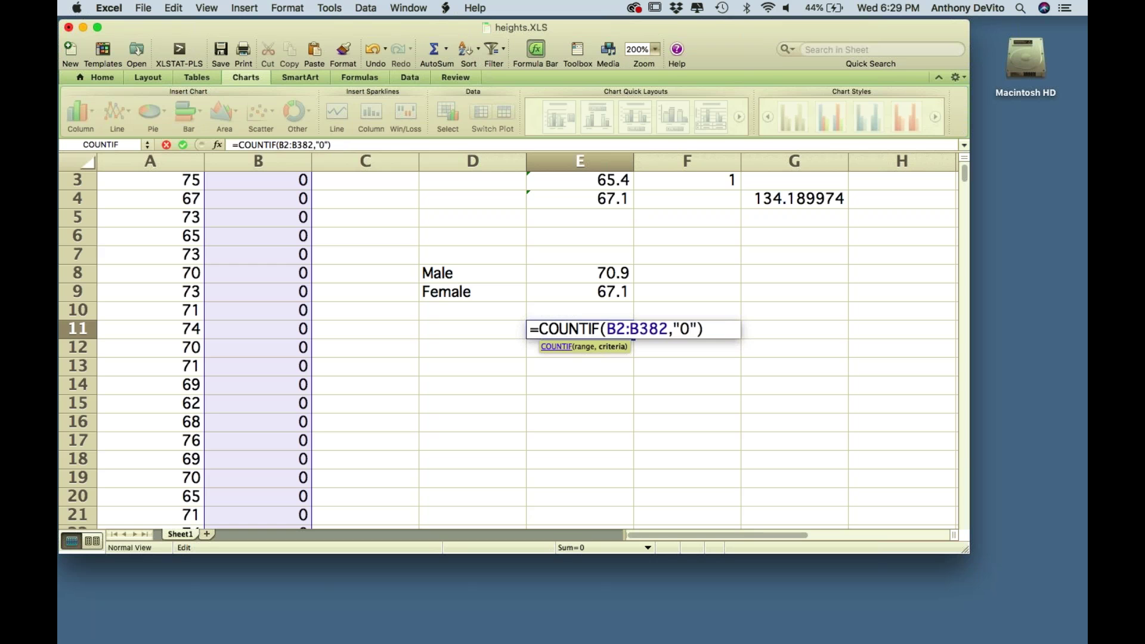
{"action": "key", "text": "Return"}
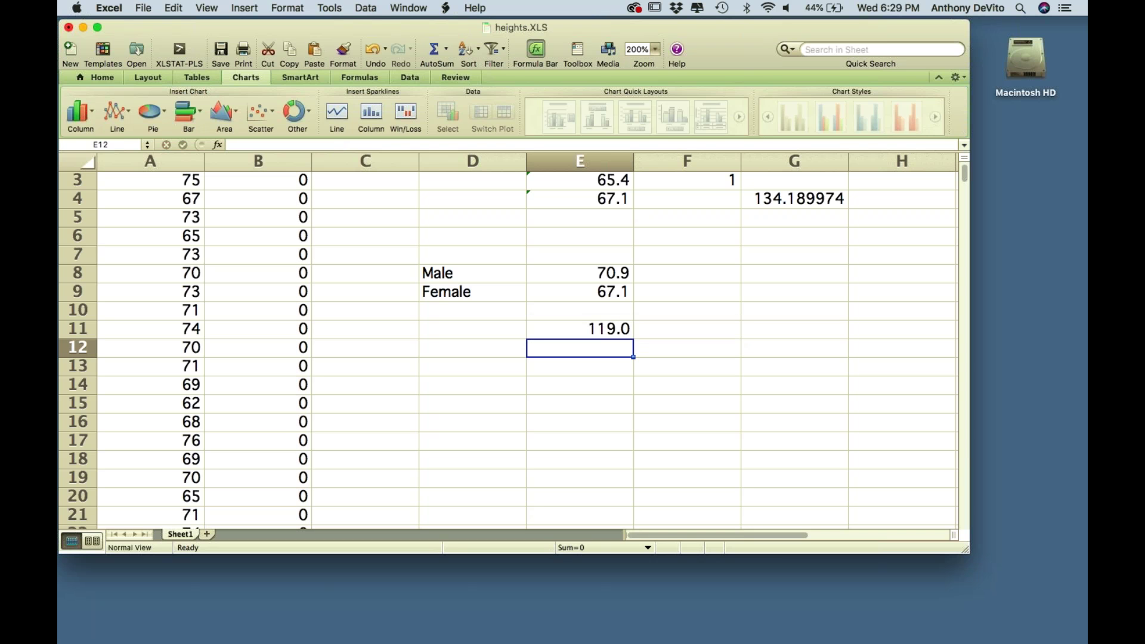
- Enter =COUNTIF(B2:B382,"1") in E12, showing 262.0
{"action": "type", "text": "="}
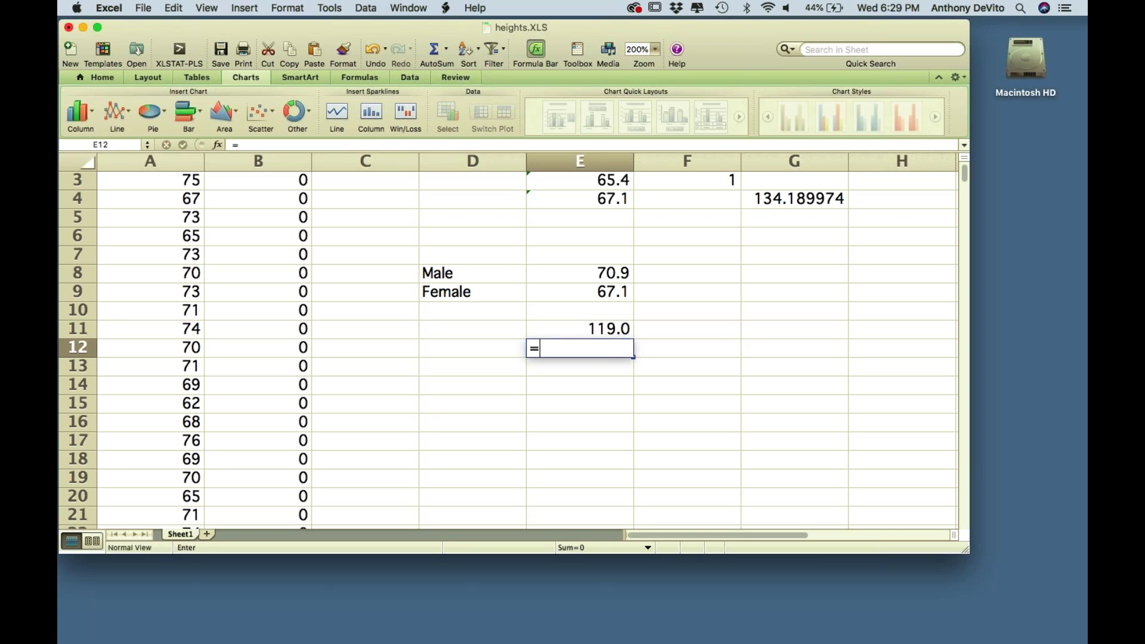
{"action": "type", "text": "countif"}
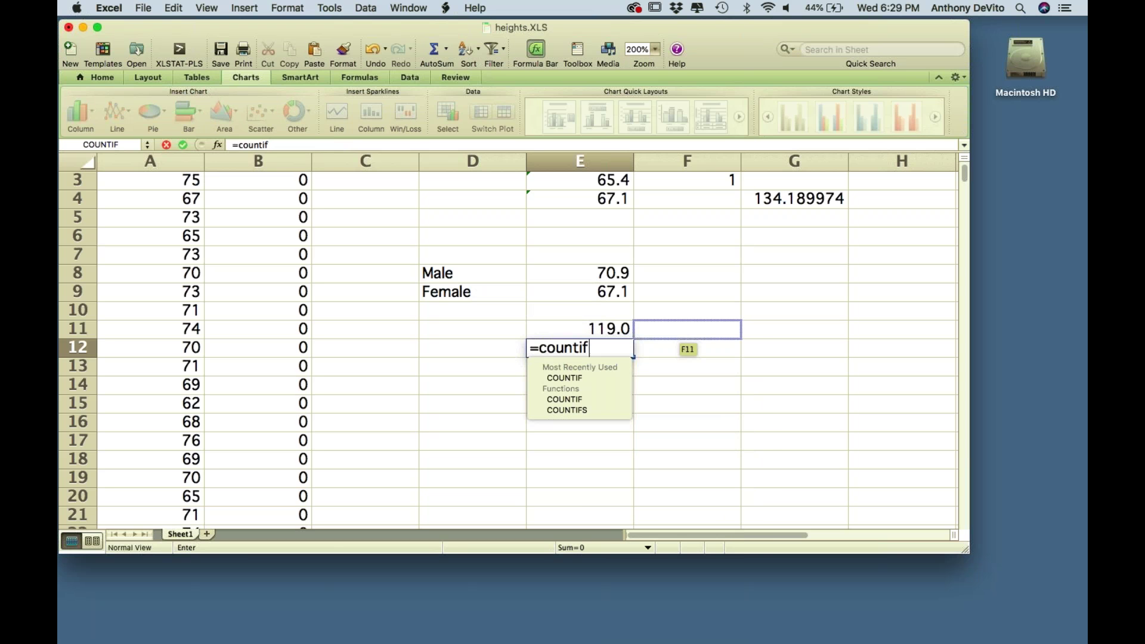
{"action": "type", "text": "(a2"}
{"action": "key", "text": "BackSpace"}
{"action": "key", "text": "BackSpace"}
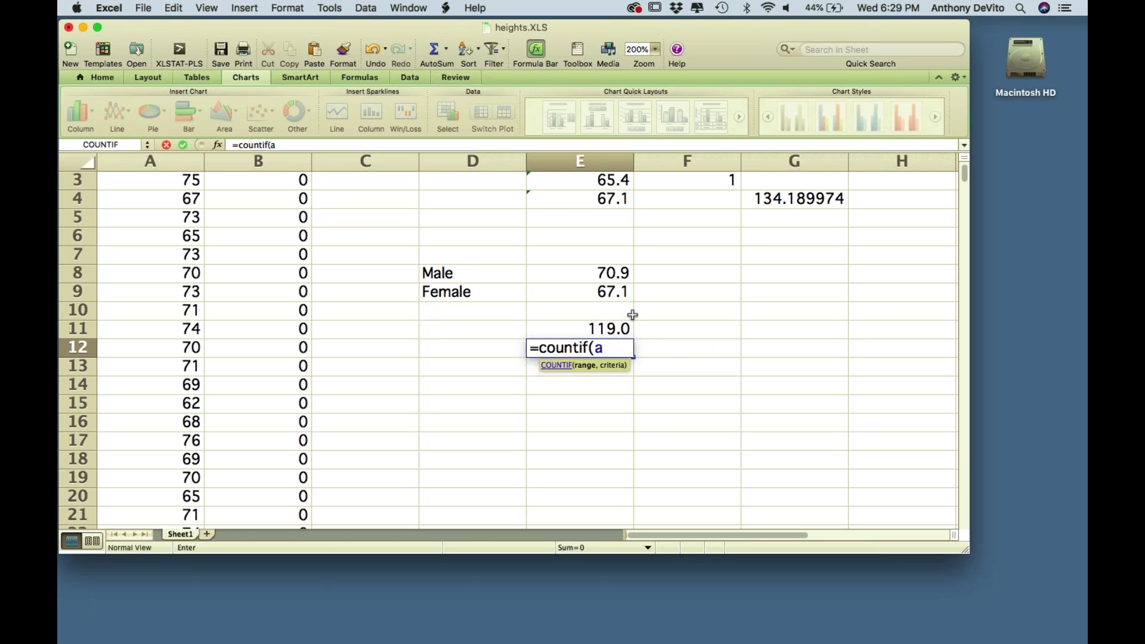
{"action": "type", "text": "b2:b38"}
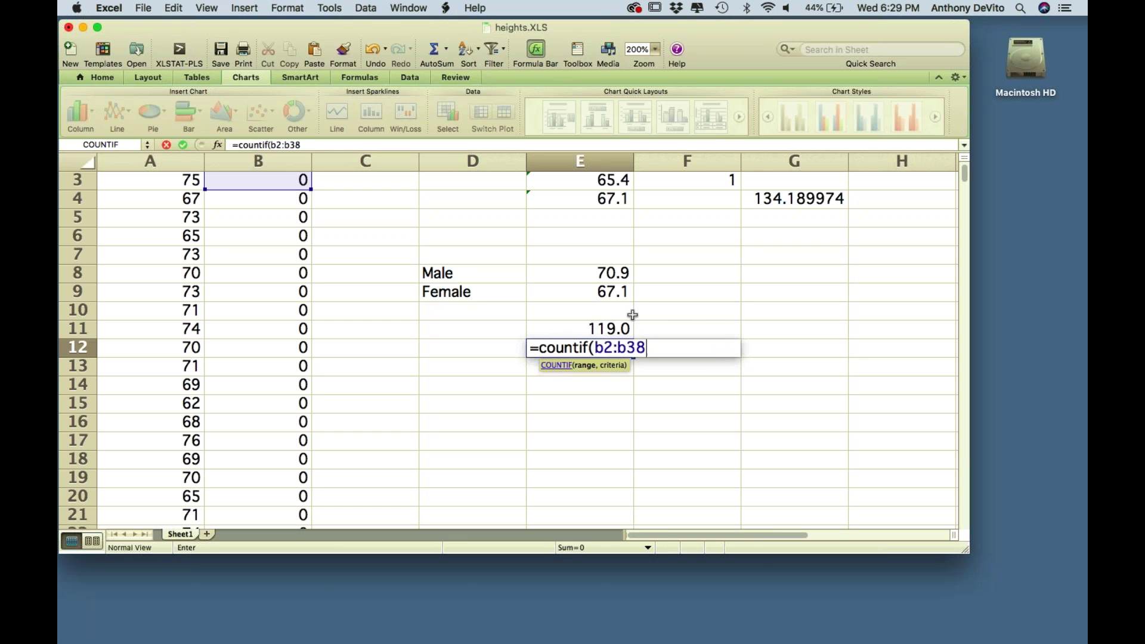
{"action": "type", "text": "2,"}
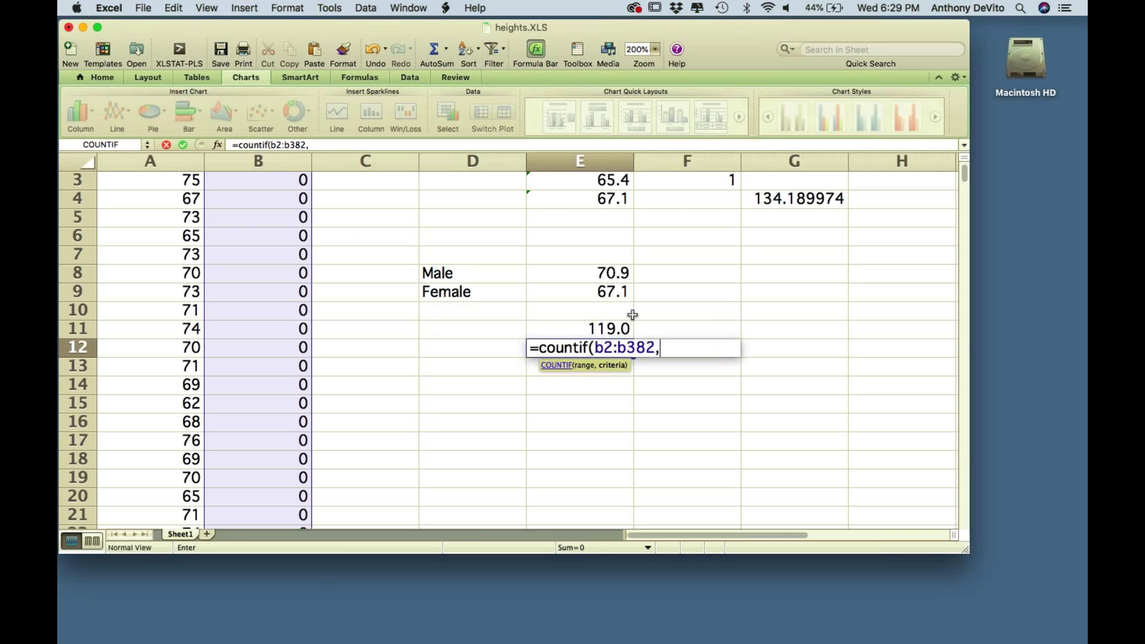
{"action": "type", "text": "\"1\")"}
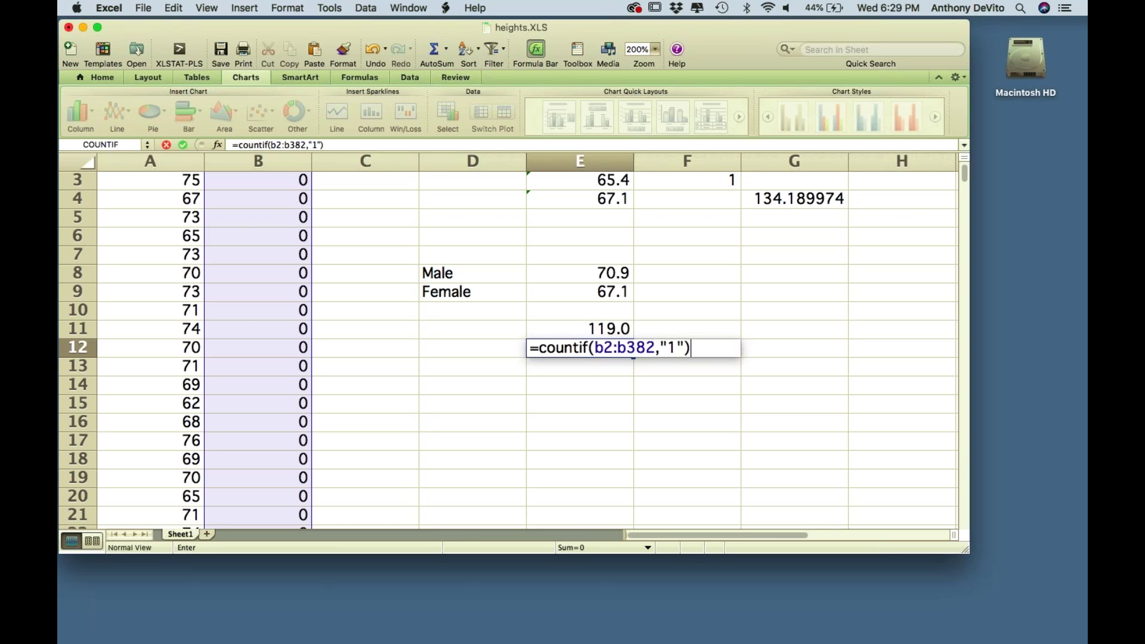
{"action": "key", "text": "Return"}
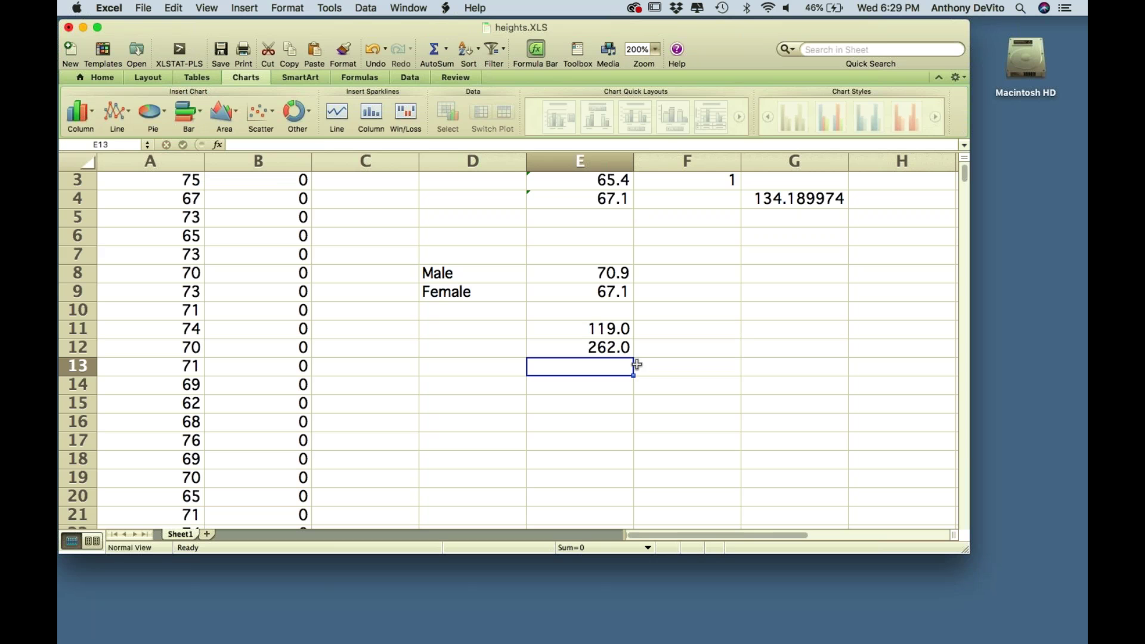
- Select the E11 and E12 counts to check their total
{"action": "left_click", "coordinate": [583, 276]}
{"action": "left_click_drag", "start_coordinate": [589, 302], "coordinate": [608, 365]}
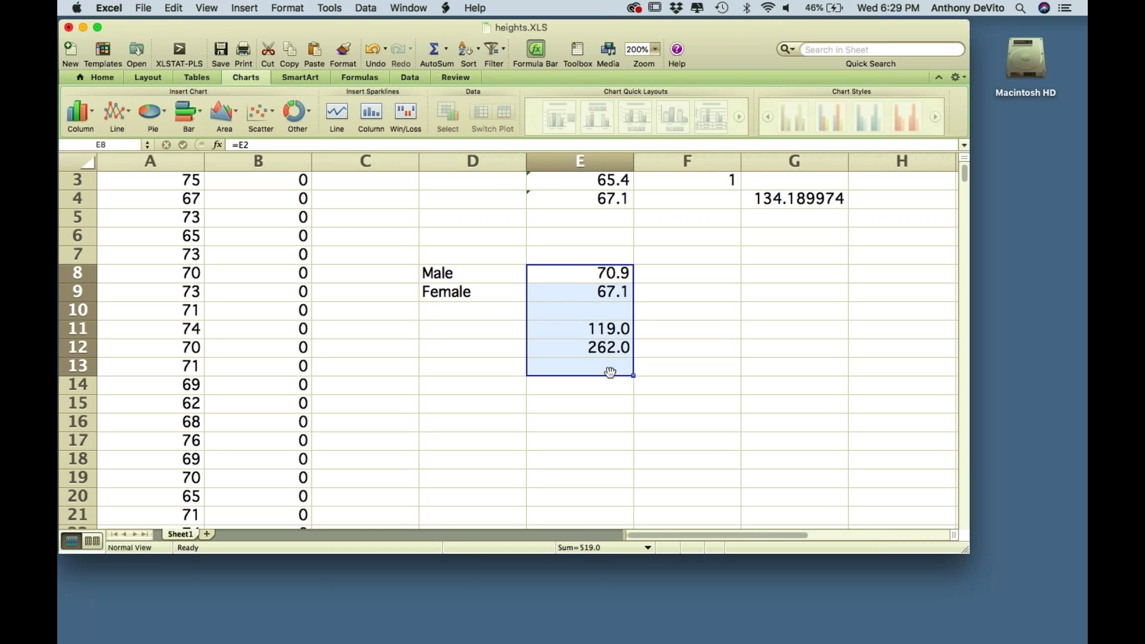
{"action": "left_click", "coordinate": [578, 329]}
{"action": "left_click_drag", "start_coordinate": [585, 333], "coordinate": [586, 348]}
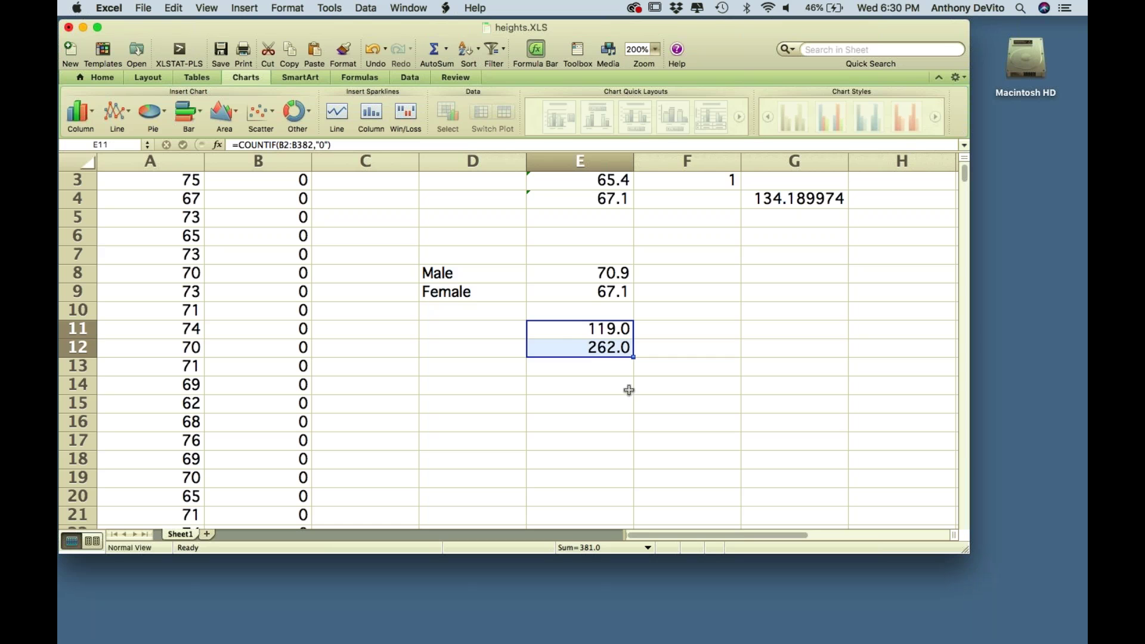
{"action": "left_click", "coordinate": [683, 378]}
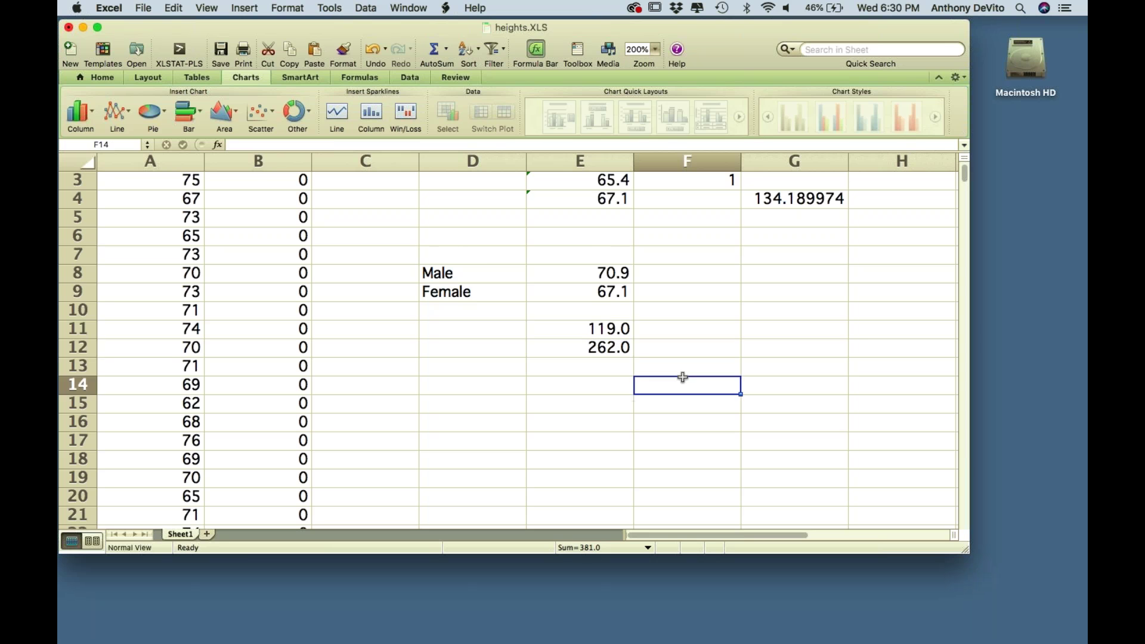
{"action": "scroll", "coordinate": [683, 377], "scroll_direction": "down", "scroll_amount": 2}
{"action": "scroll", "coordinate": [684, 377], "scroll_direction": "up", "scroll_amount": 4}
{"action": "scroll", "coordinate": [684, 377], "scroll_direction": "down", "scroll_amount": 1}
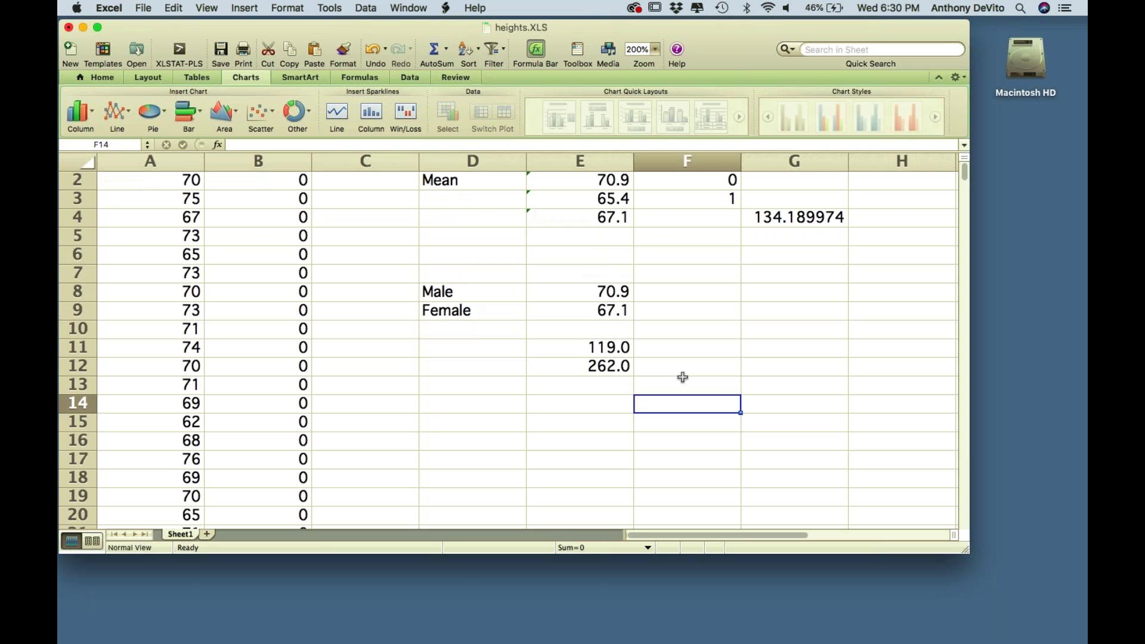
{"action": "scroll", "coordinate": [683, 377], "scroll_direction": "down", "scroll_amount": 2}
{"action": "scroll", "coordinate": [684, 377], "scroll_direction": "up", "scroll_amount": 3}
{"action": "scroll", "coordinate": [683, 377], "scroll_direction": "down", "scroll_amount": 1}
{"action": "scroll", "coordinate": [683, 378], "scroll_direction": "up", "scroll_amount": 1}
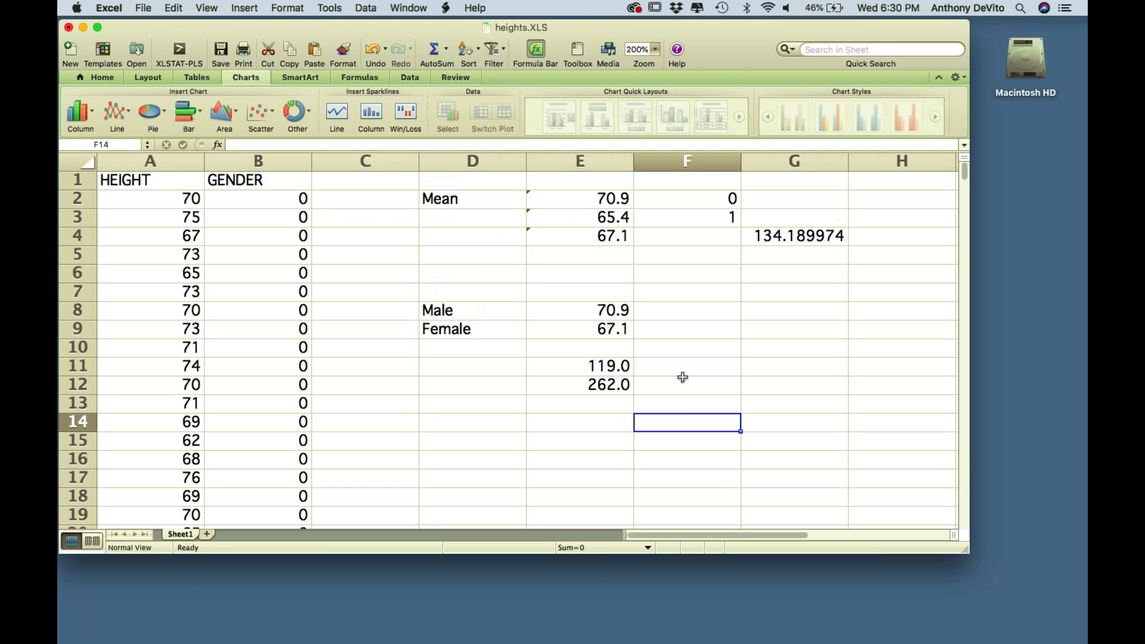
{"action": "scroll", "coordinate": [683, 377], "scroll_direction": "down", "scroll_amount": 1}
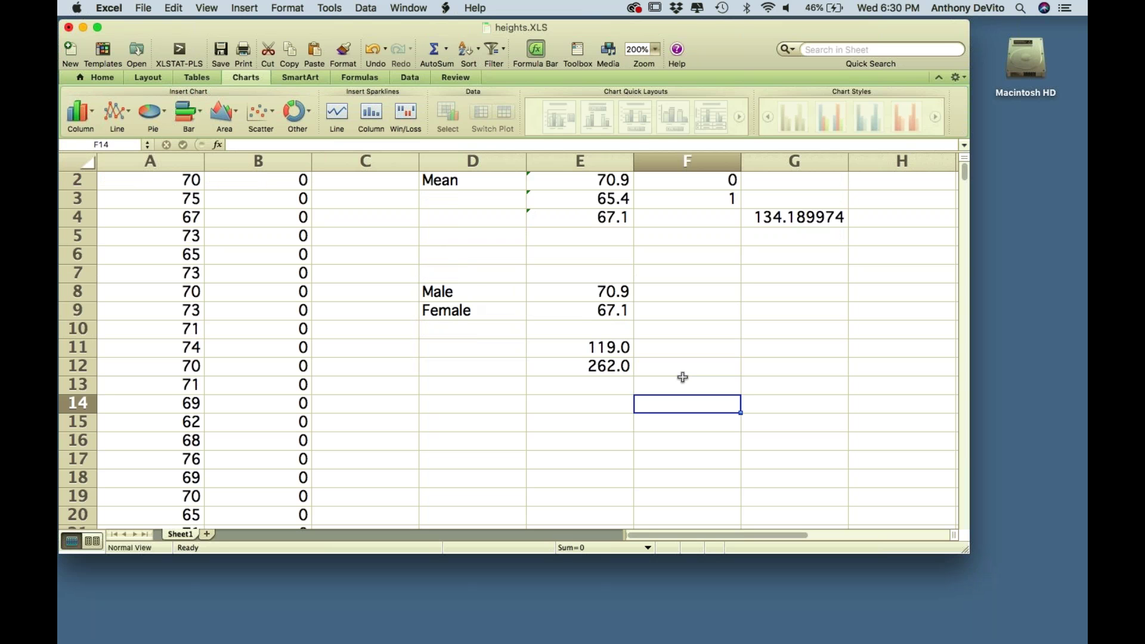
{"action": "scroll", "coordinate": [683, 377], "scroll_direction": "down", "scroll_amount": 2}
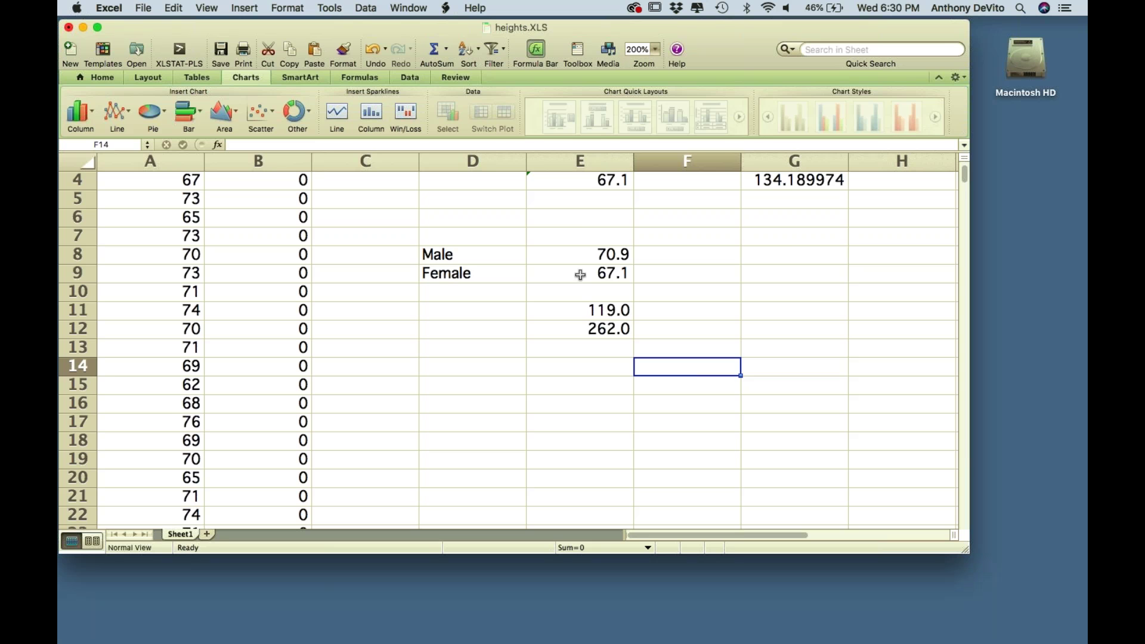
{"action": "scroll", "coordinate": [578, 271], "scroll_direction": "up", "scroll_amount": 3}
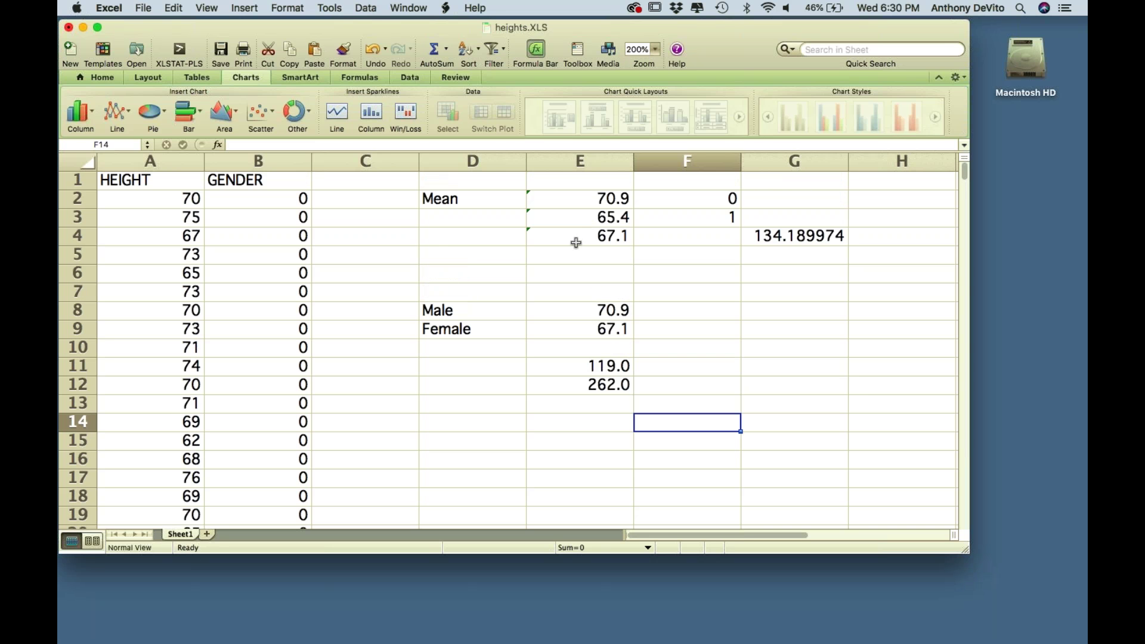
{"action": "left_click", "coordinate": [576, 243]}
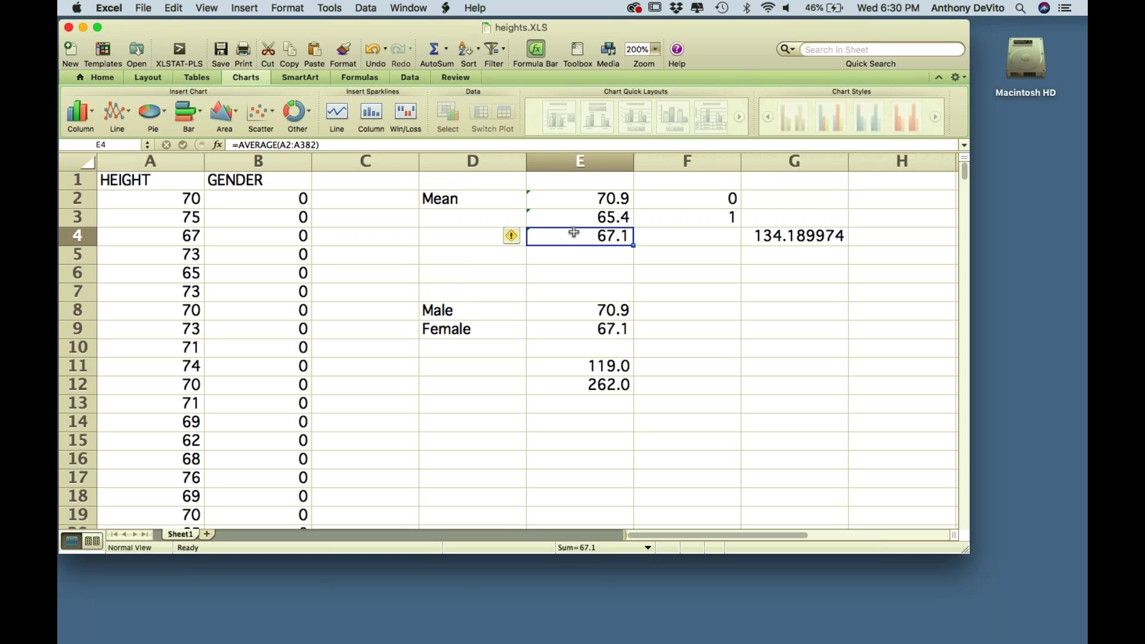
{"action": "left_click", "coordinate": [579, 218]}
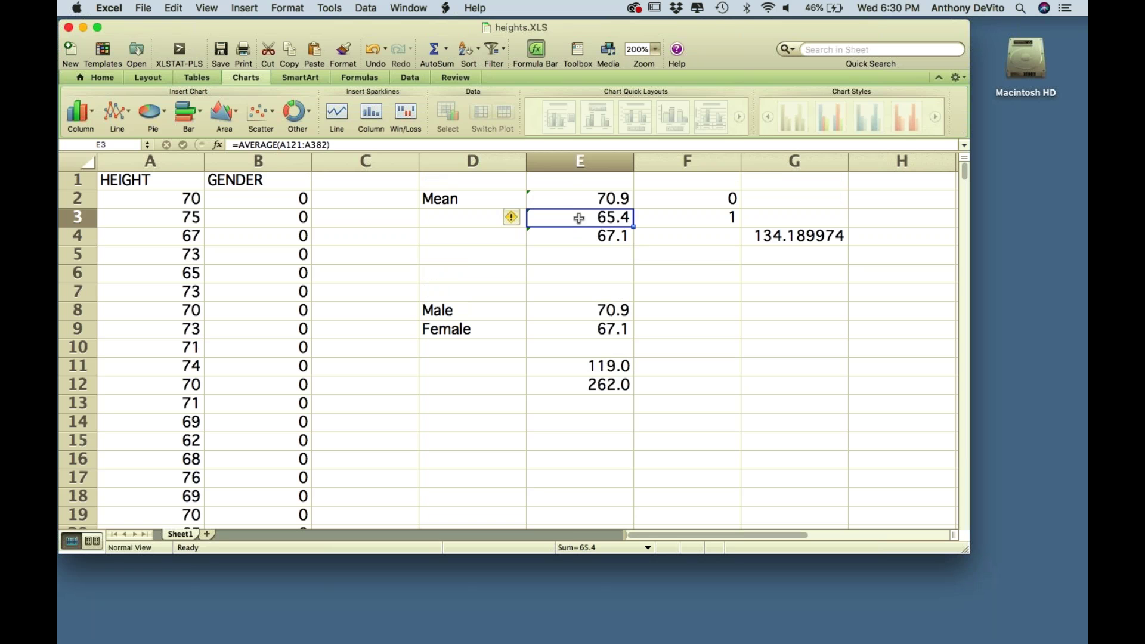
{"action": "left_click", "coordinate": [574, 199]}
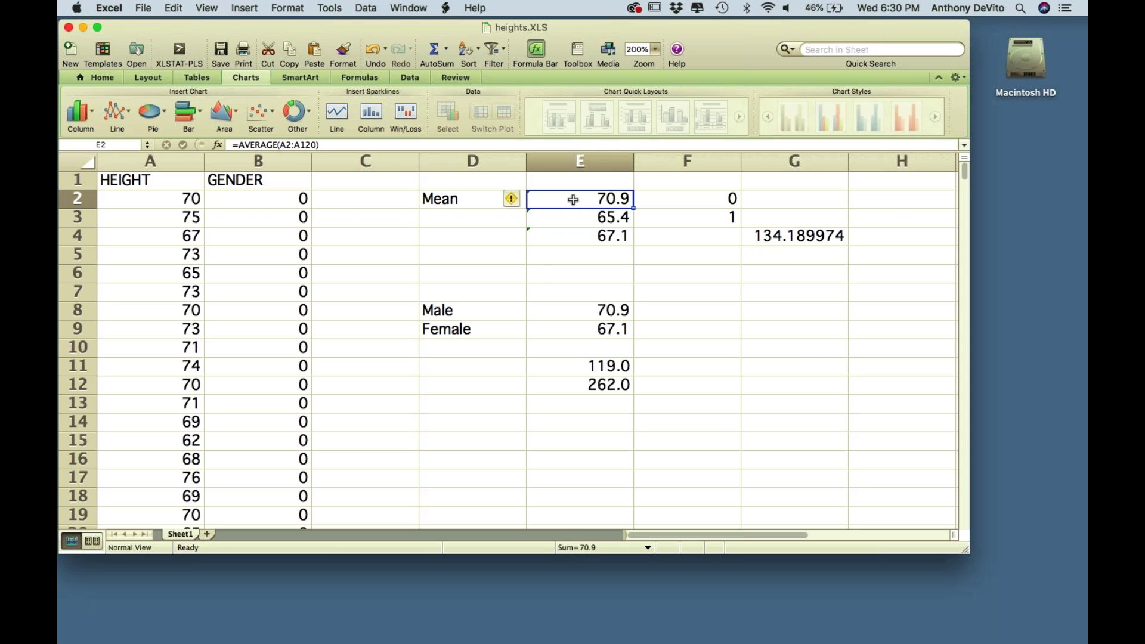
{"action": "left_click", "coordinate": [466, 254]}
- Label D5 'median' and enter a MEDIAN formula over the HEIGHT cells in E5, giving 71.0
{"action": "type", "text": "m"}
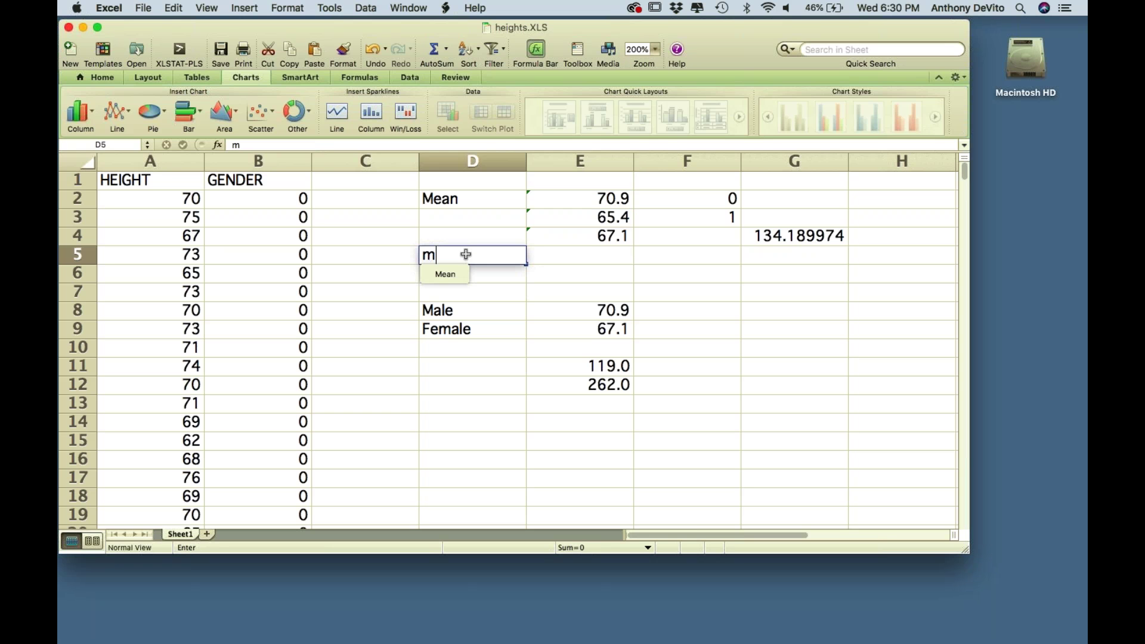
{"action": "type", "text": "edian"}
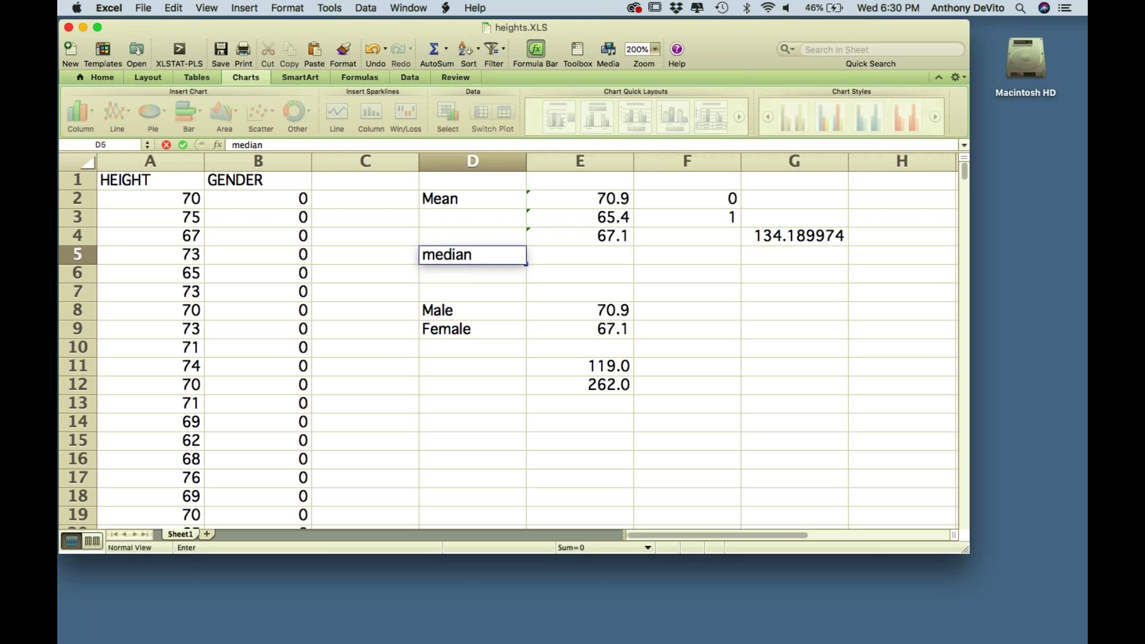
{"action": "key", "text": "Tab"}
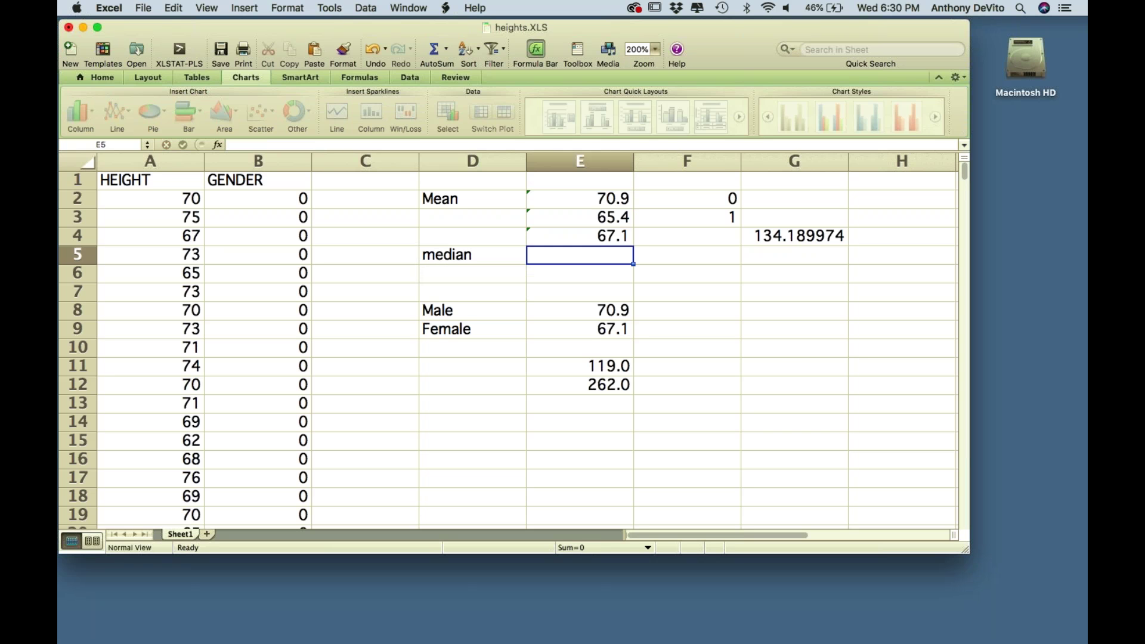
{"action": "type", "text": "="}
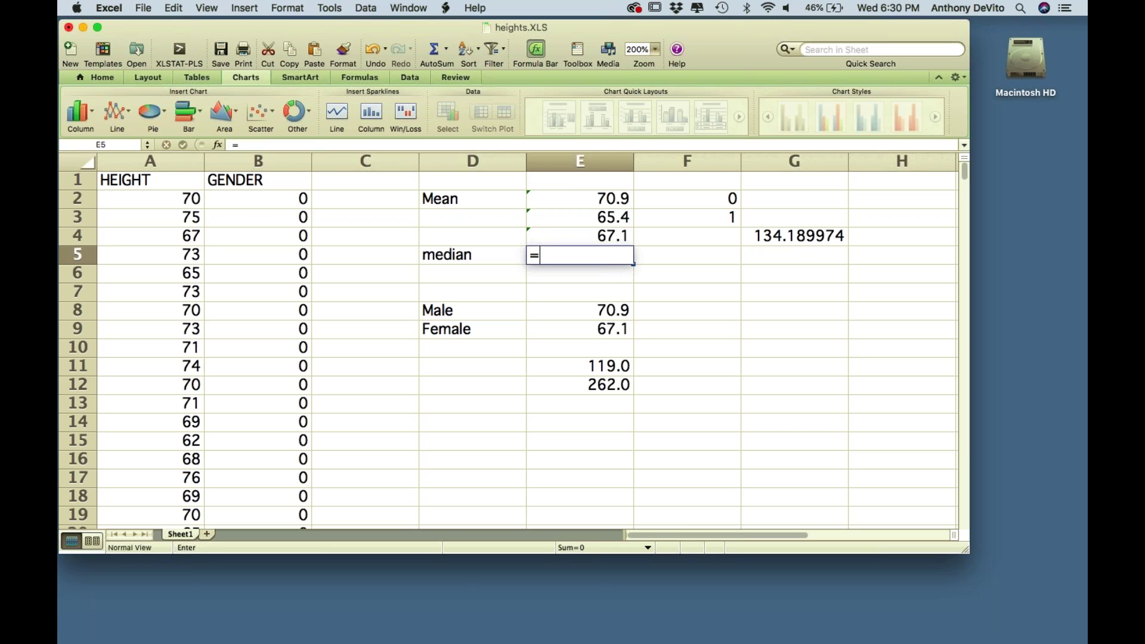
{"action": "type", "text": "median"}
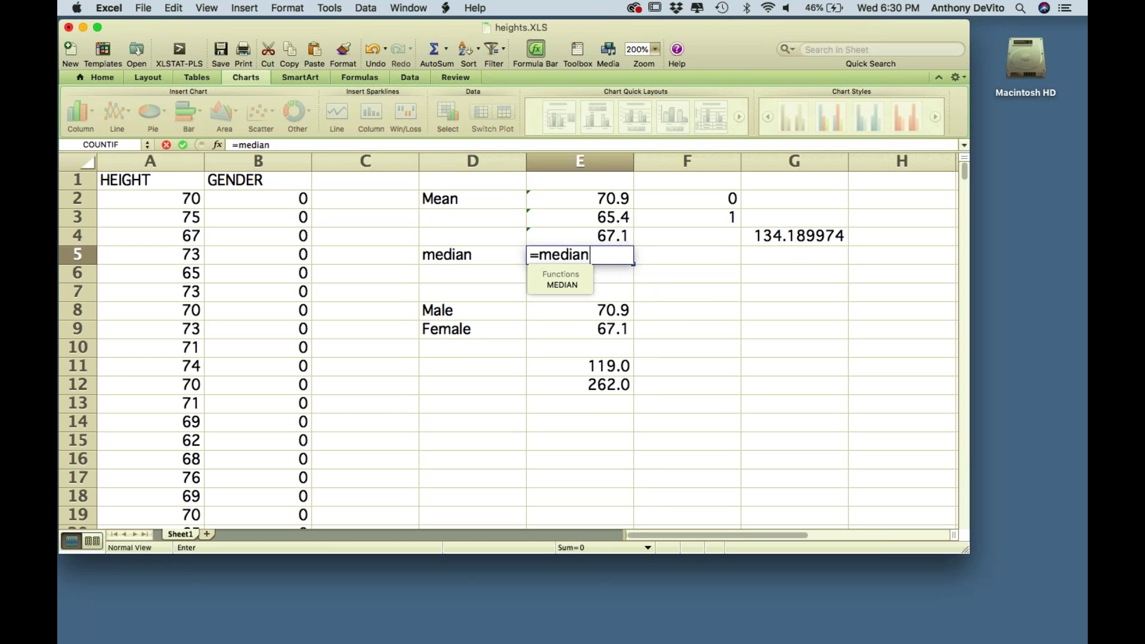
{"action": "type", "text": "("}
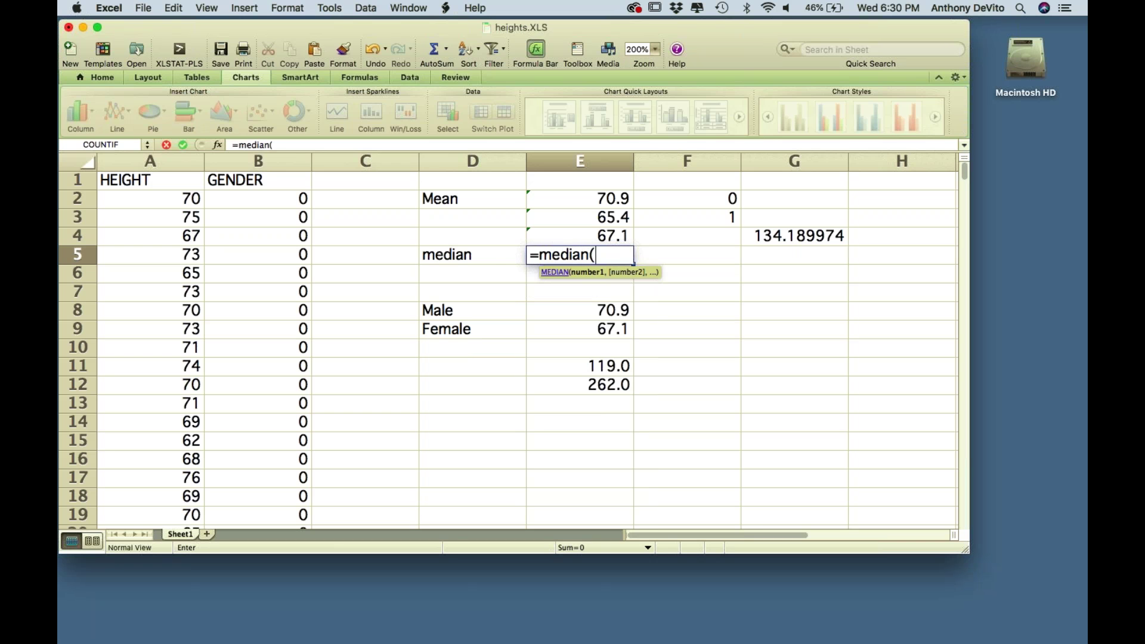
{"action": "left_click", "coordinate": [174, 202]}
{"action": "left_click_drag", "start_coordinate": [174, 203], "coordinate": [199, 337]}
{"action": "key", "text": "Return"}
{"action": "scroll", "coordinate": [378, 302], "scroll_direction": "up", "scroll_amount": 4}
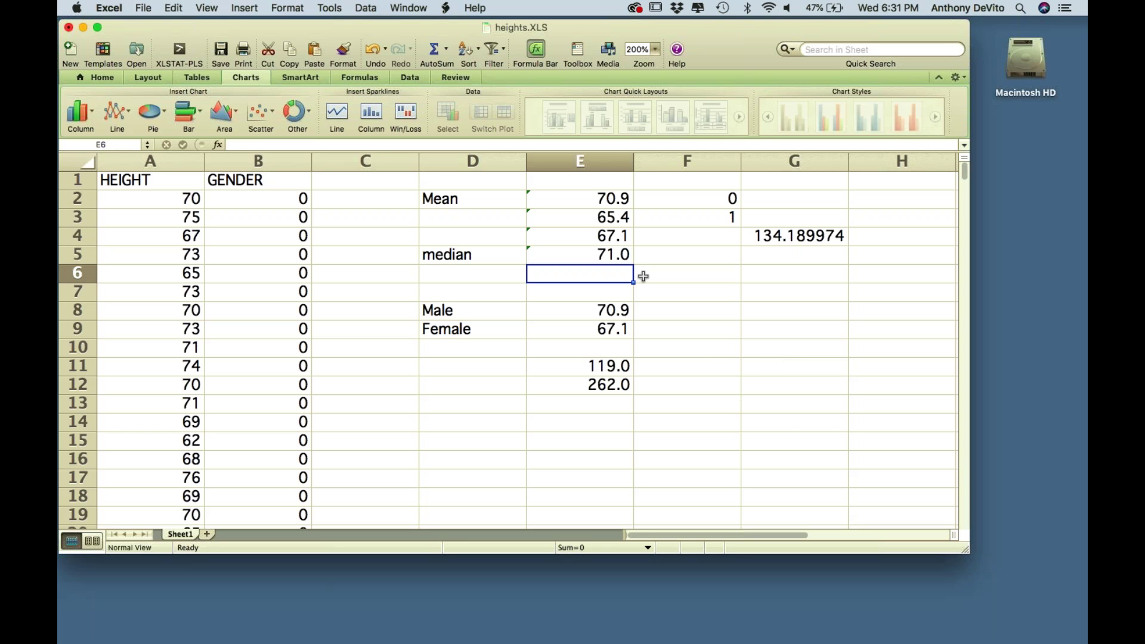
- Enter =median(a121,a382) in E6, correcting typos, so it shows 66.0
{"action": "type", "text": "="}
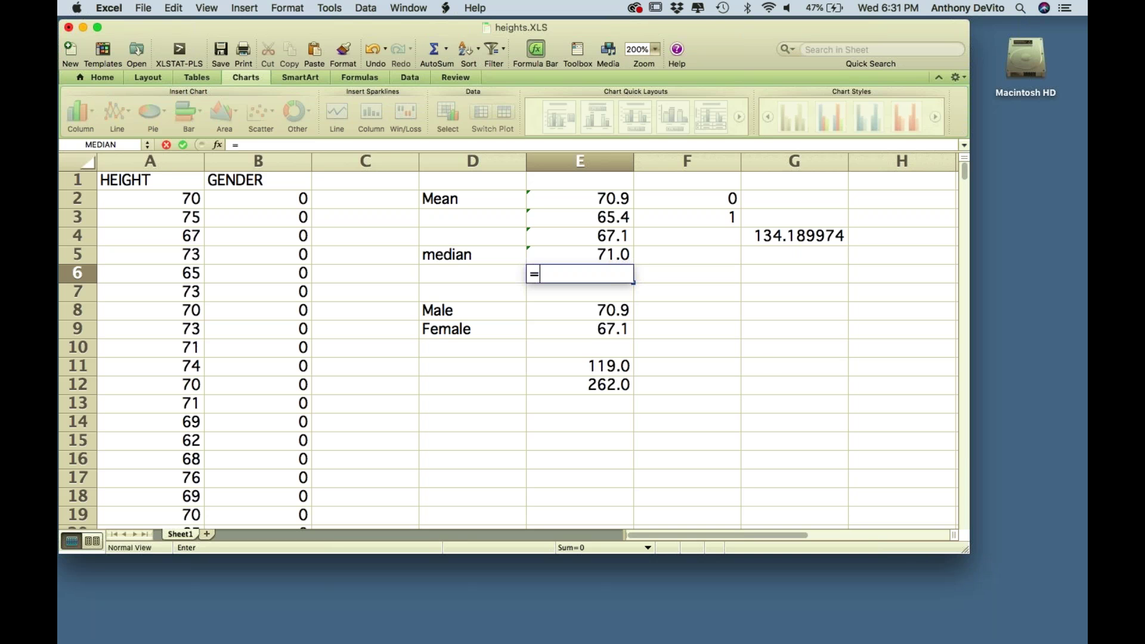
{"action": "type", "text": "me"}
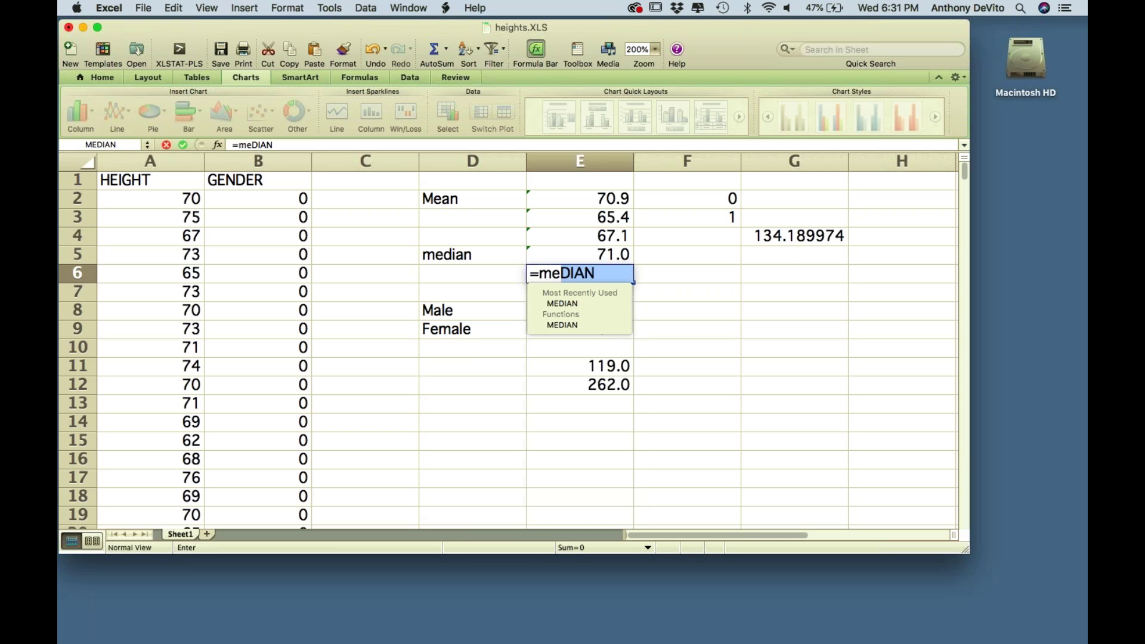
{"action": "type", "text": "dian("}
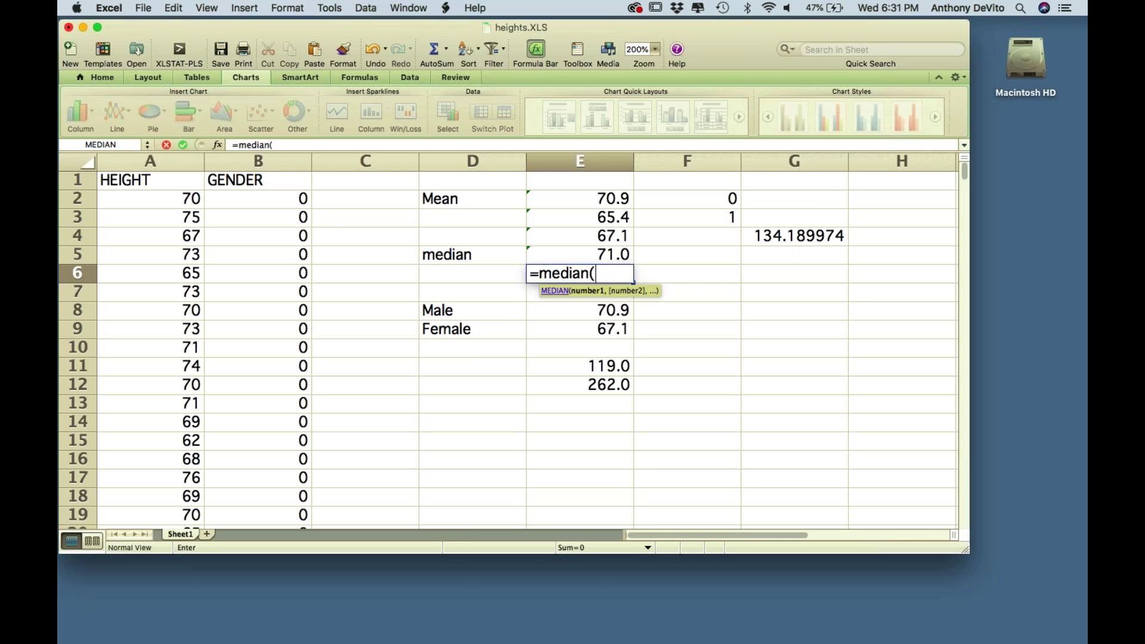
{"action": "type", "text": "a1212"}
{"action": "key", "text": "BackSpace"}
{"action": "type", "text": ",3"}
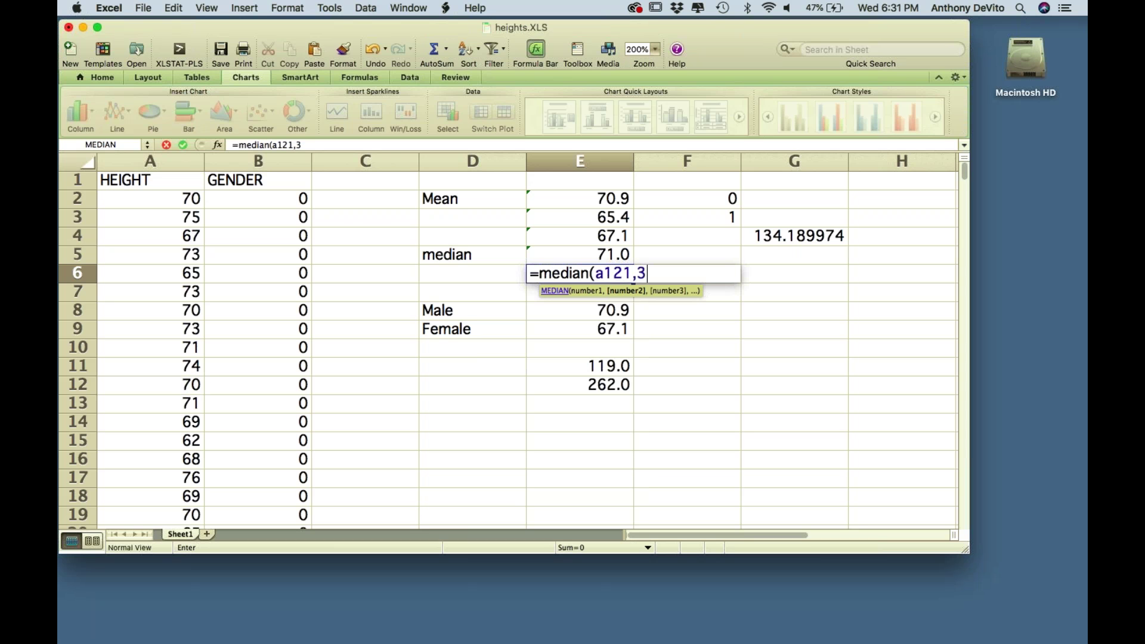
{"action": "key", "text": "BackSpace"}
{"action": "type", "text": "a"}
{"action": "type", "text": "38"}
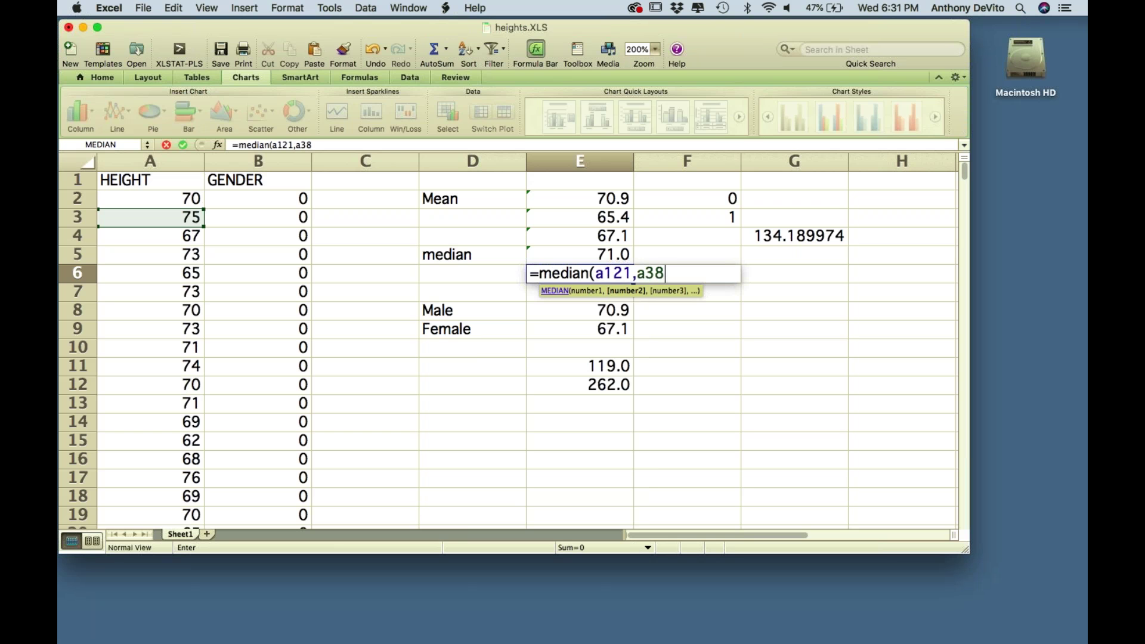
{"action": "type", "text": "2)"}
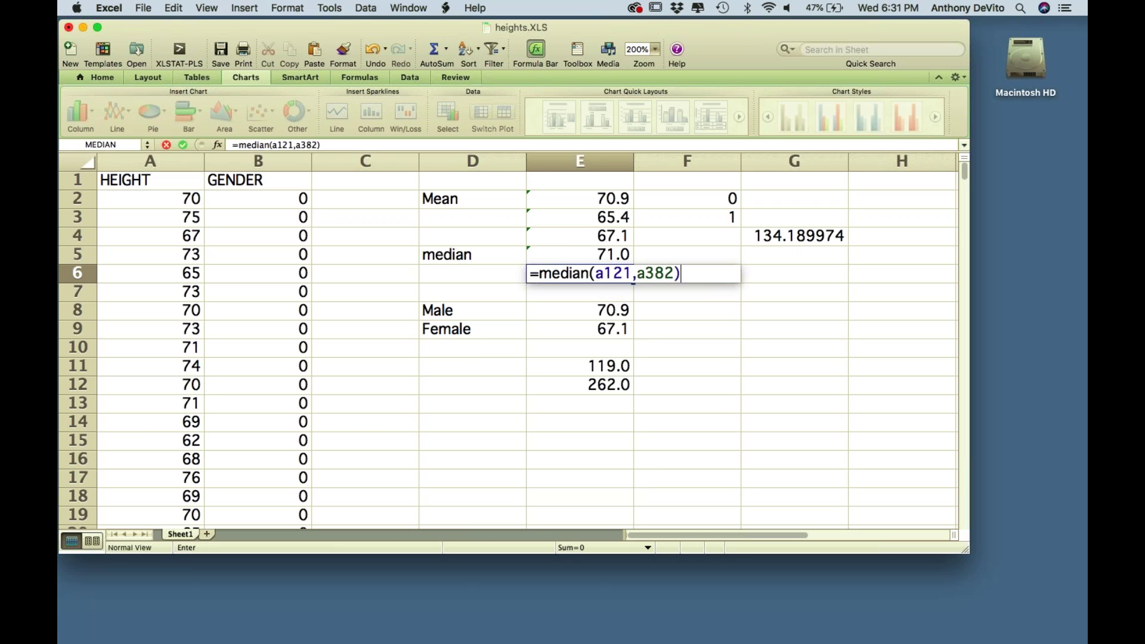
{"action": "key", "text": "Return"}
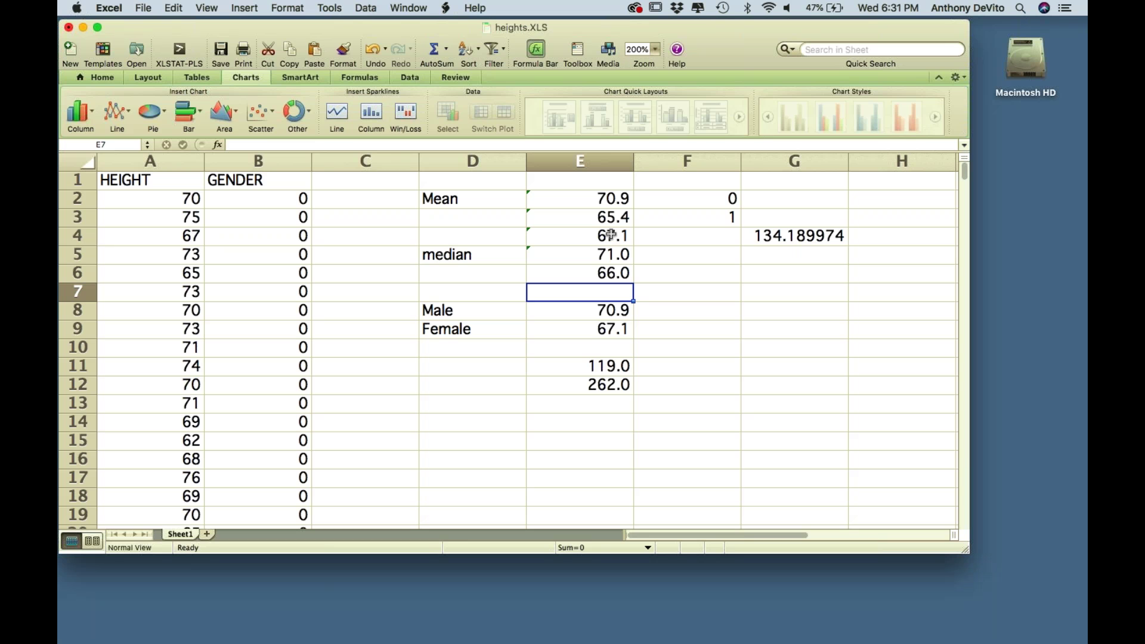
{"action": "left_click", "coordinate": [602, 270]}
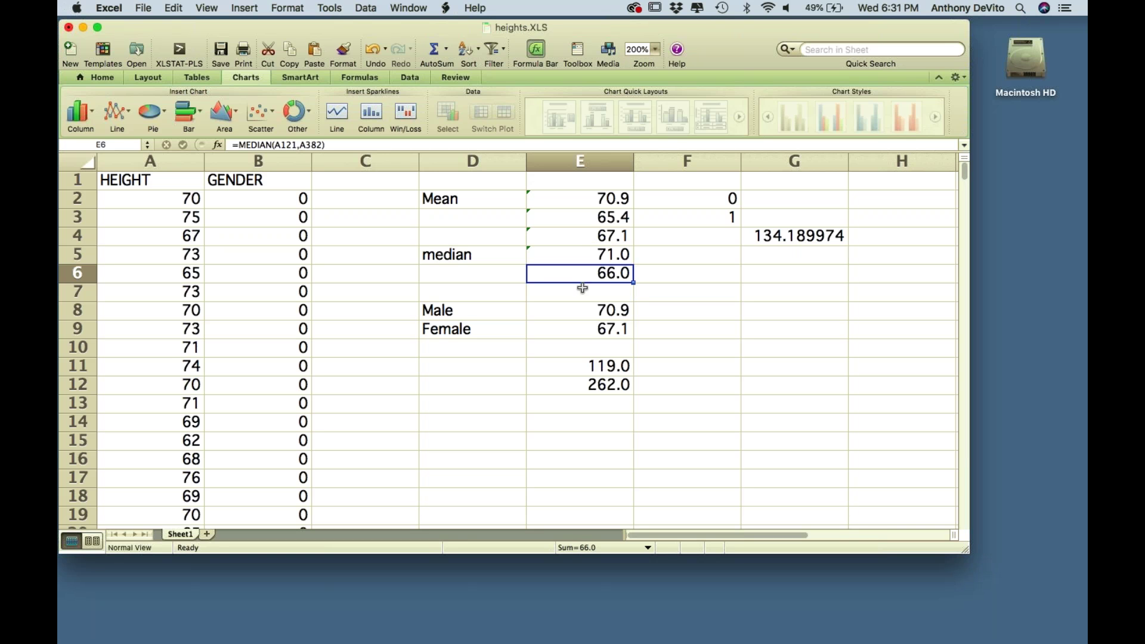
{"action": "left_click", "coordinate": [577, 239]}
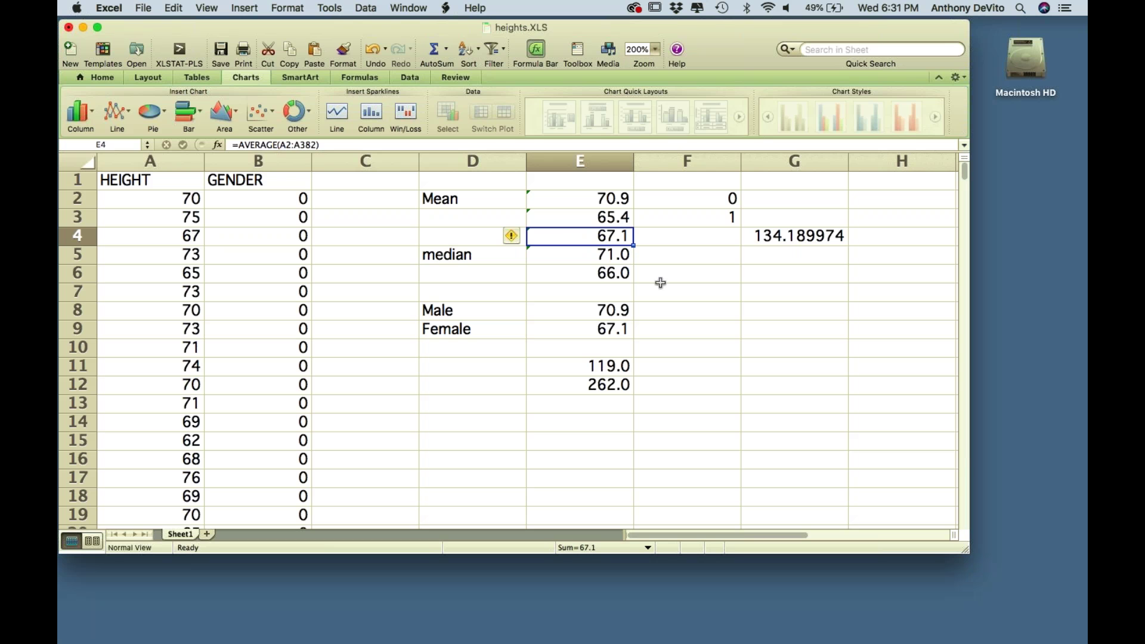
{"action": "left_click", "coordinate": [606, 272]}
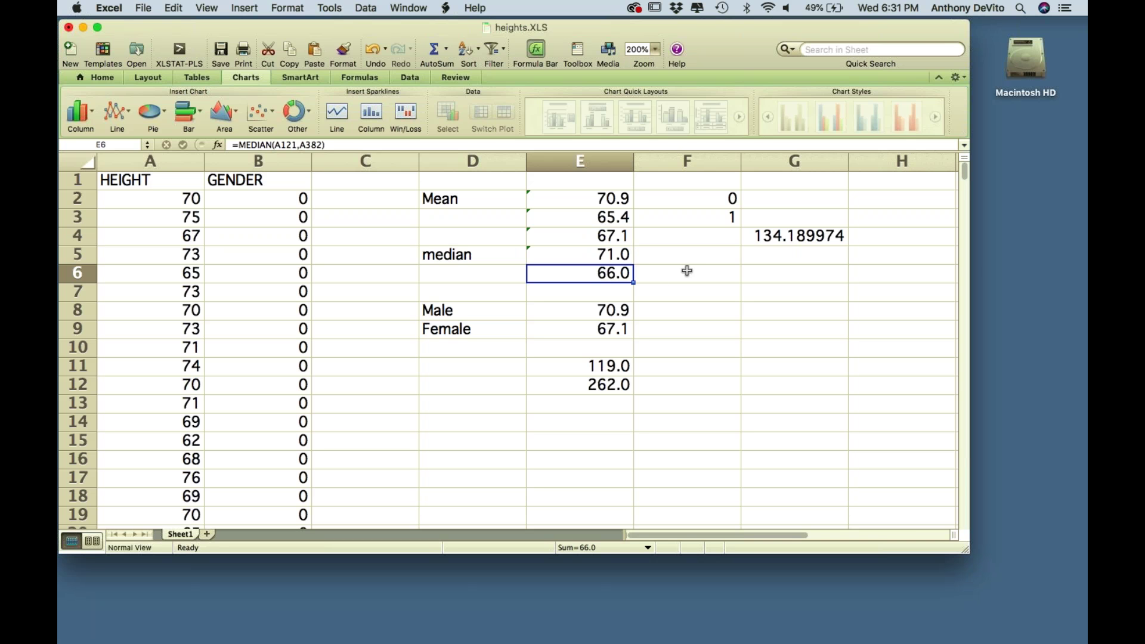
{"action": "left_click", "coordinate": [589, 235]}
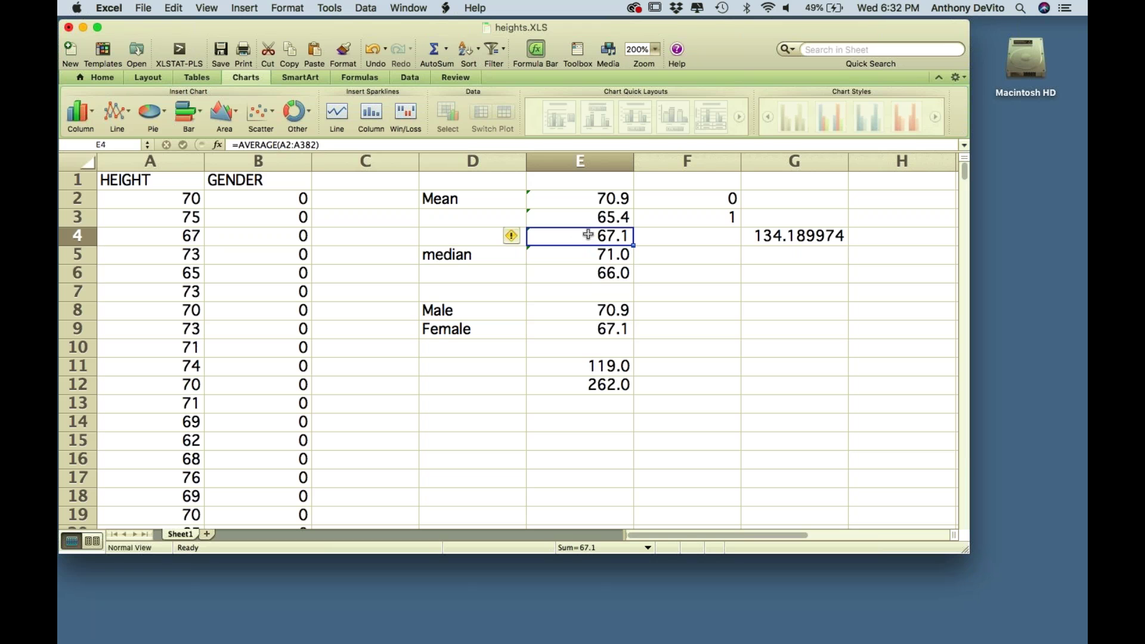
{"action": "left_click", "coordinate": [585, 278]}
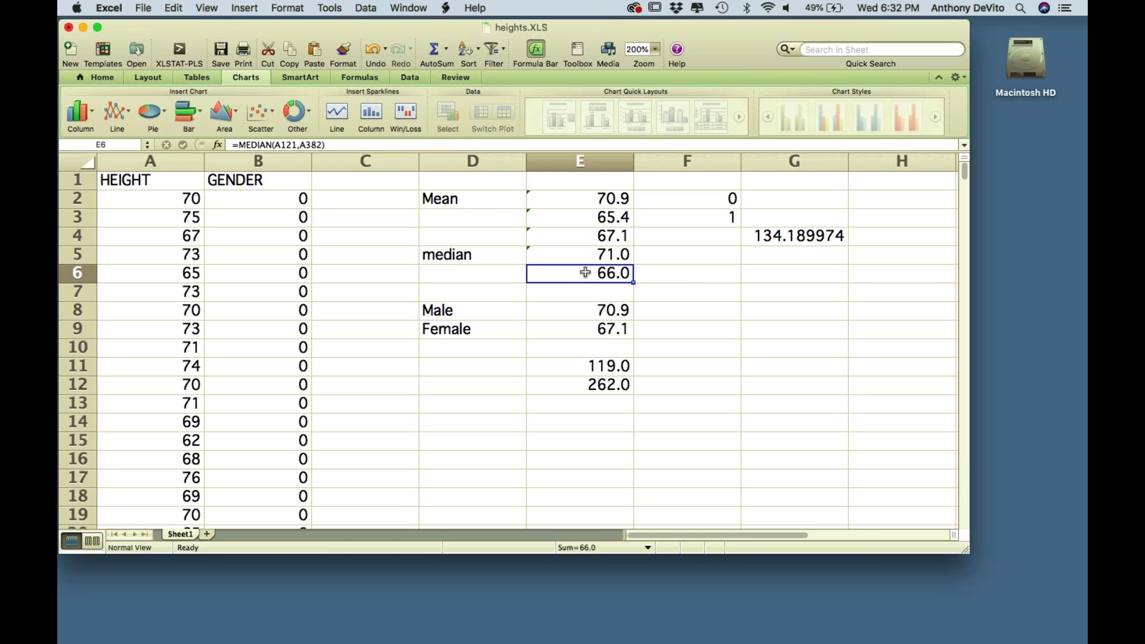
{"action": "left_click", "coordinate": [584, 237]}
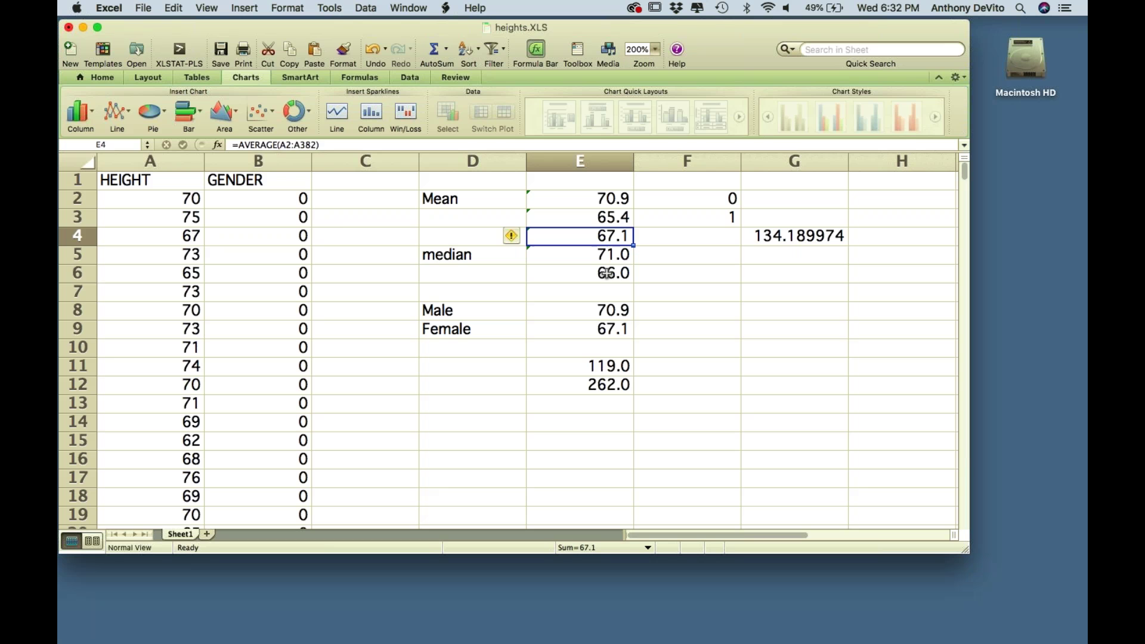
{"action": "left_click", "coordinate": [607, 274]}
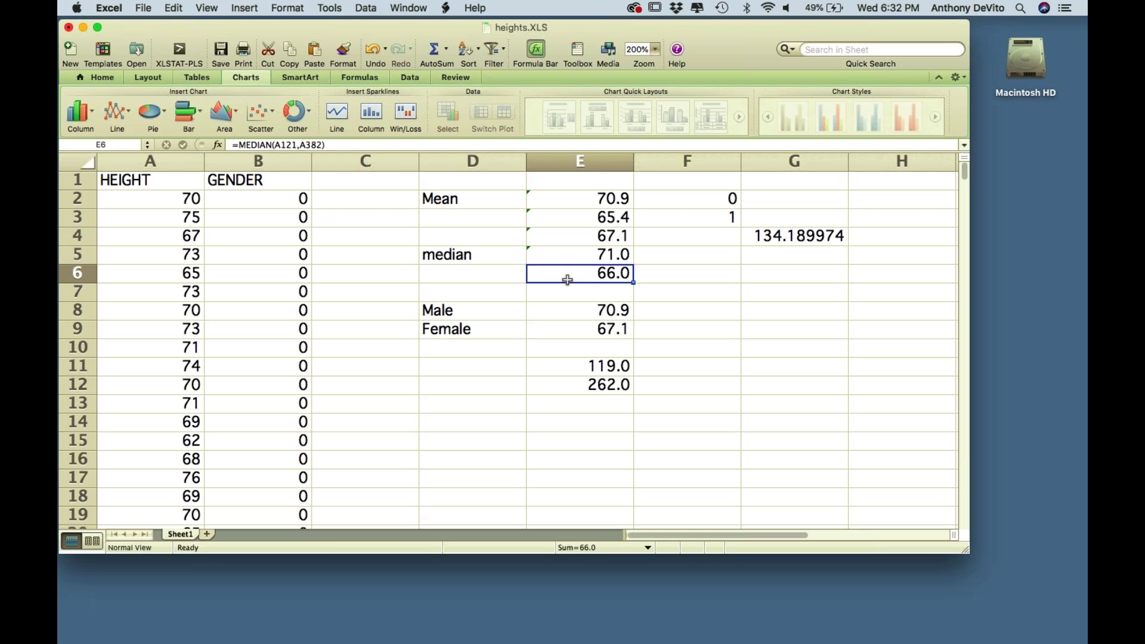
- Replace E6's median arguments with a range dragged down column A
{"action": "left_click_drag", "start_coordinate": [322, 145], "coordinate": [276, 145]}
{"action": "key", "text": "BackSpace"}
{"action": "scroll", "coordinate": [269, 272], "scroll_direction": "down", "scroll_amount": 15}
{"action": "scroll", "coordinate": [268, 272], "scroll_direction": "down", "scroll_amount": 20}
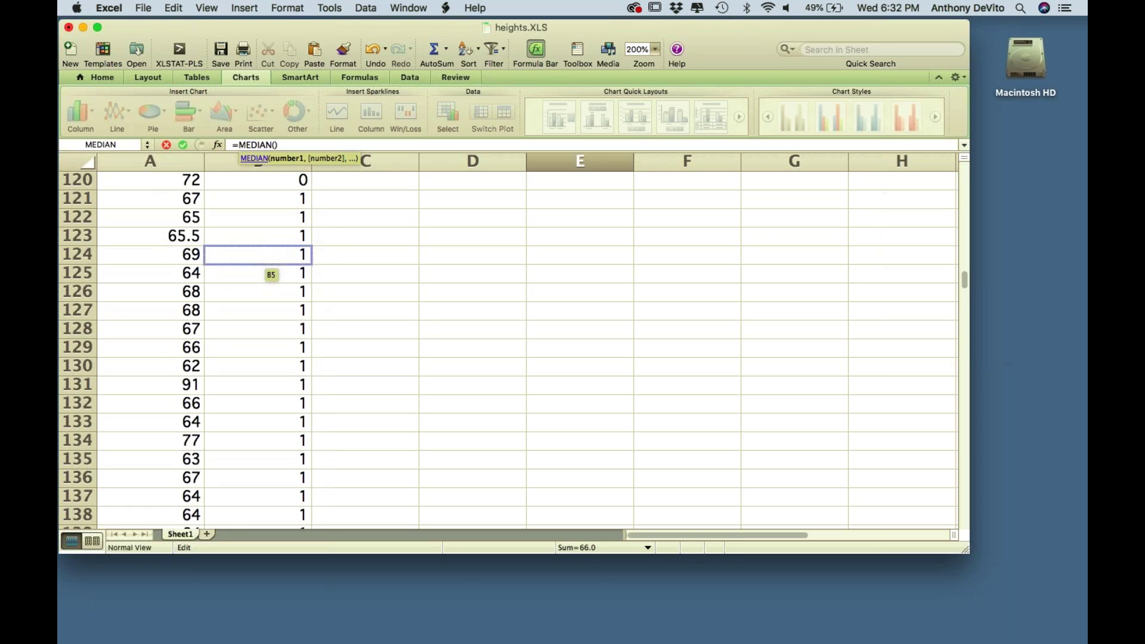
{"action": "left_click", "coordinate": [169, 203]}
{"action": "left_click_drag", "start_coordinate": [169, 203], "coordinate": [144, 404]}
{"action": "key", "text": "Return"}
{"action": "scroll", "coordinate": [659, 259], "scroll_direction": "up", "scroll_amount": 5}
{"action": "left_click", "coordinate": [609, 278]}
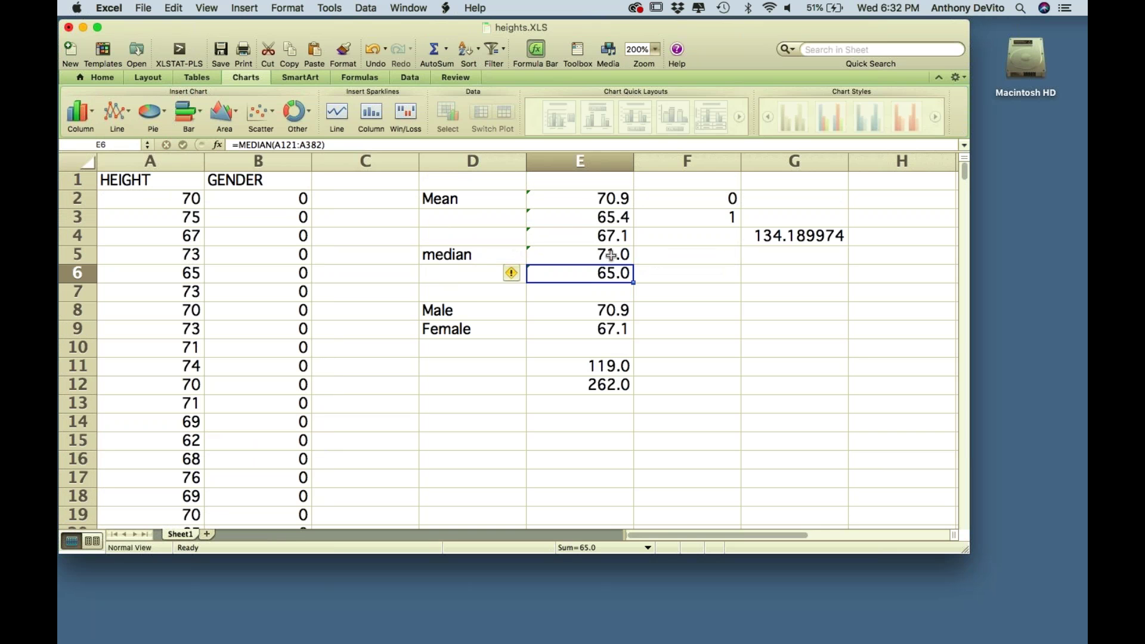
- Fix the range's start row so E6 reads =median(A121:A382), showing 65.0
{"action": "left_click", "coordinate": [298, 145]}
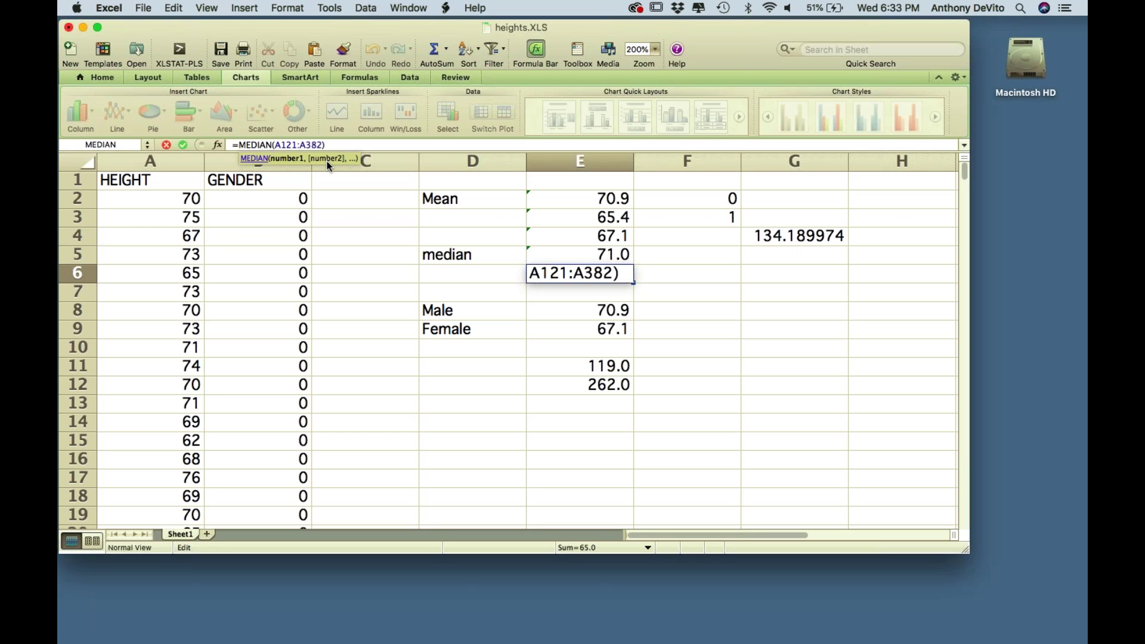
{"action": "key", "text": "BackSpace"}
{"action": "key", "text": "Return"}
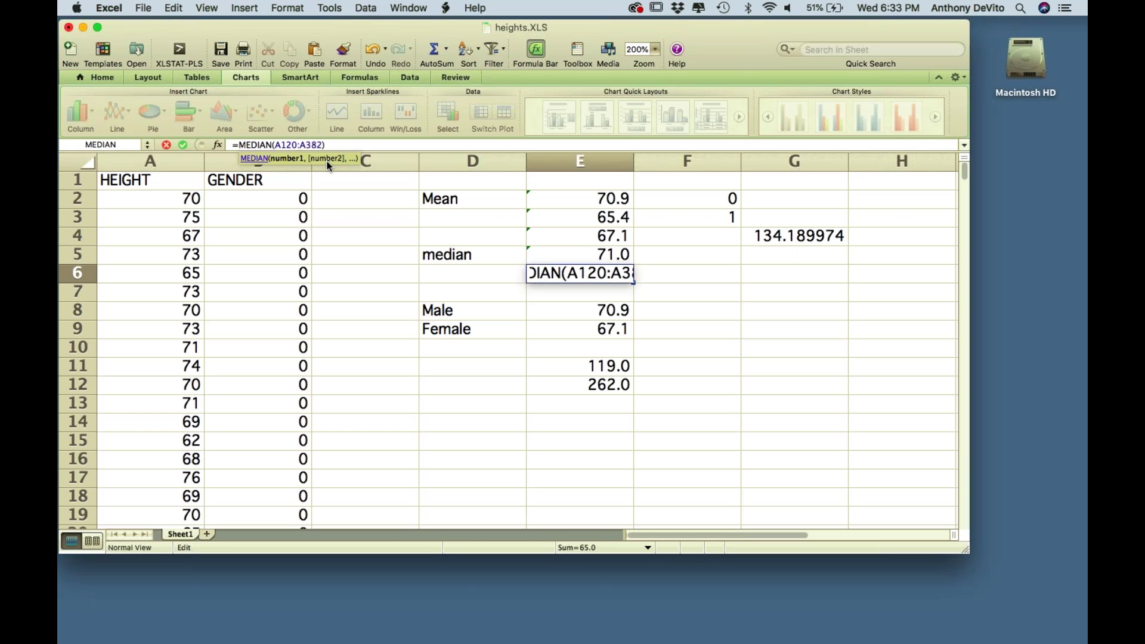
{"action": "left_click", "coordinate": [580, 273]}
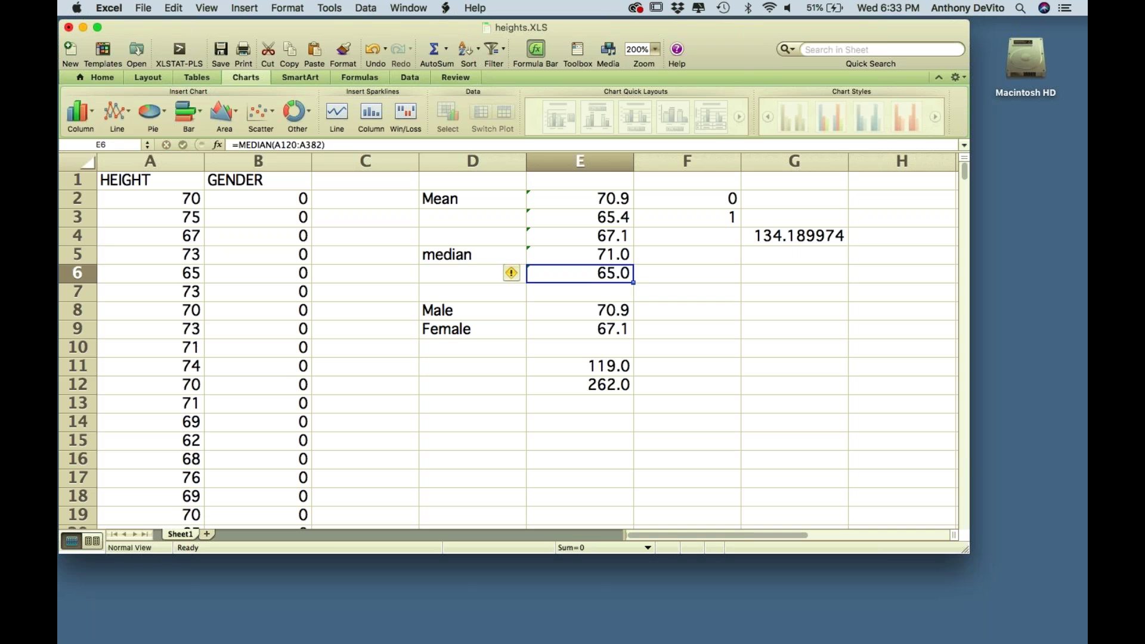
{"action": "left_click", "coordinate": [296, 144]}
{"action": "key", "text": "BackSpace"}
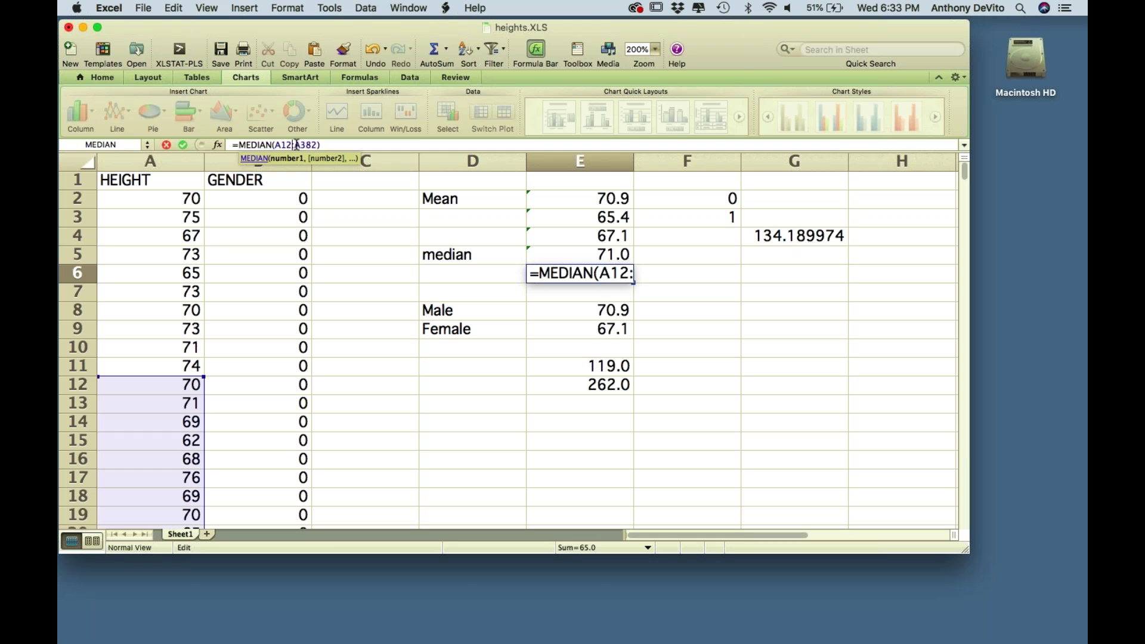
{"action": "key", "text": "Return"}
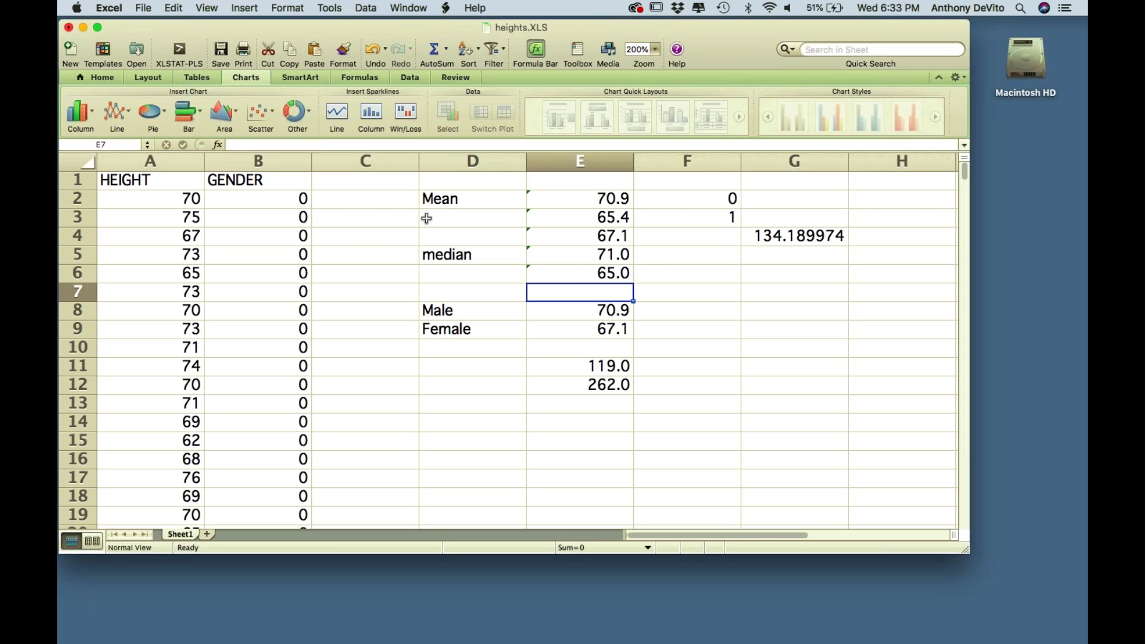
{"action": "key", "text": "Up"}
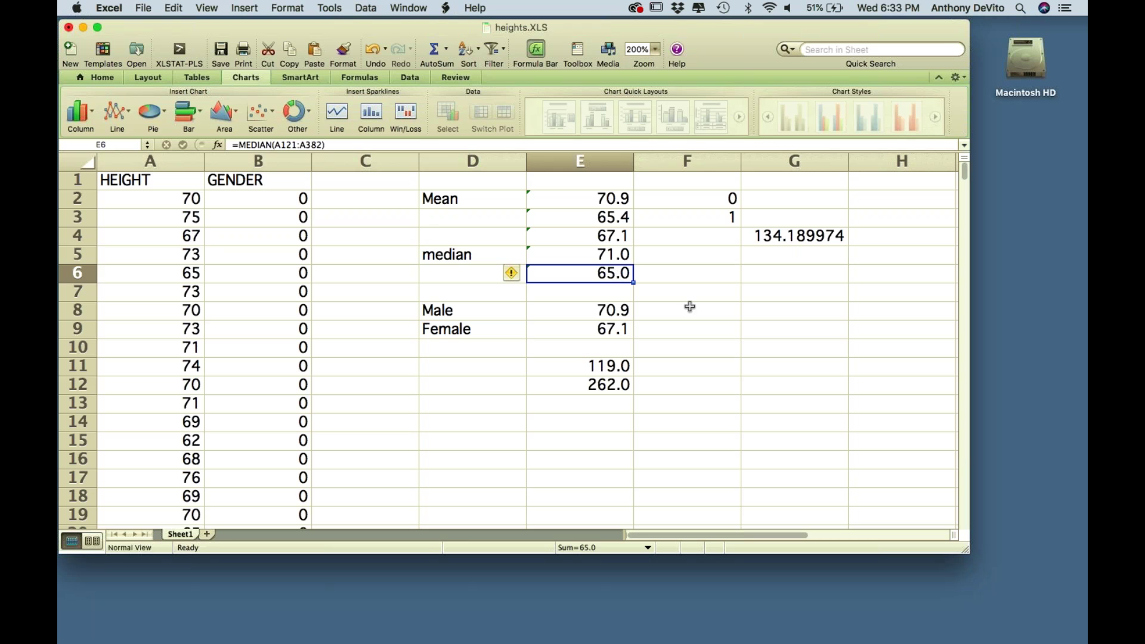
{"action": "left_click", "coordinate": [666, 302]}
{"action": "left_click", "coordinate": [594, 274]}
{"action": "scroll", "coordinate": [735, 307], "scroll_direction": "down", "scroll_amount": 2}
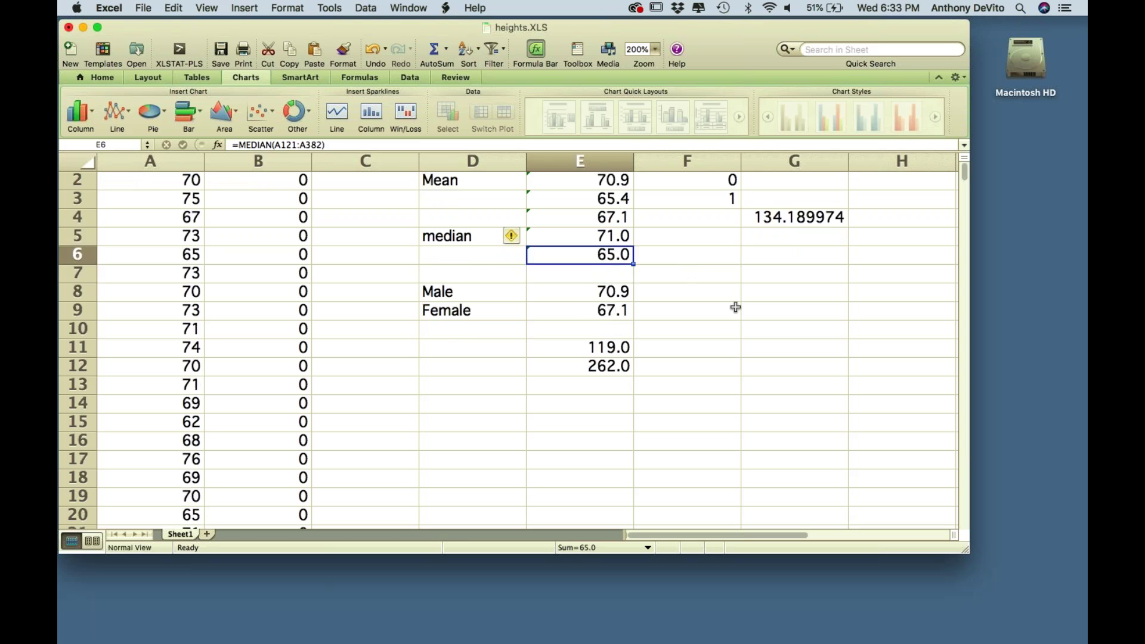
{"action": "scroll", "coordinate": [736, 307], "scroll_direction": "down", "scroll_amount": 3}
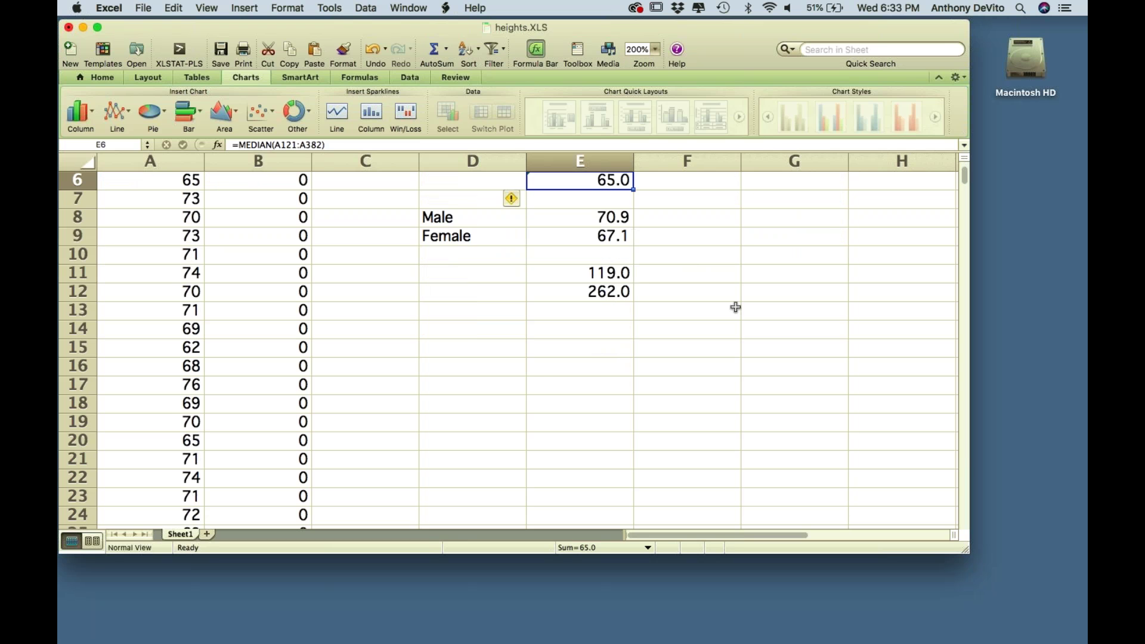
{"action": "scroll", "coordinate": [736, 307], "scroll_direction": "up", "scroll_amount": 5}
{"action": "scroll", "coordinate": [538, 383], "scroll_direction": "down", "scroll_amount": 4}
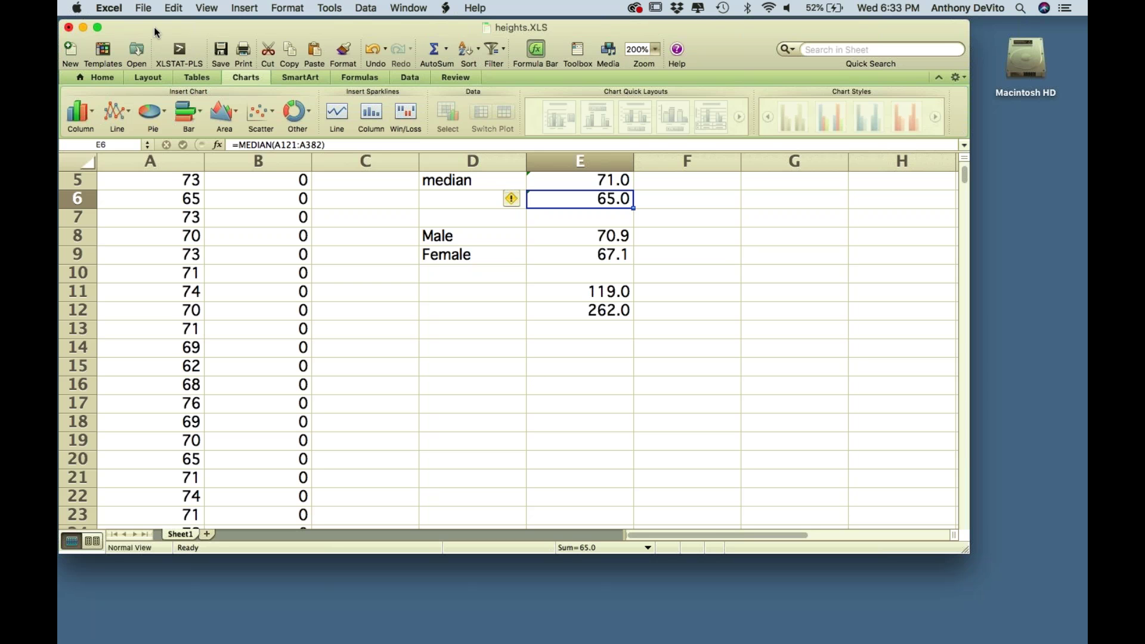
{"action": "mouse_move", "coordinate": [153, 26]}
{"action": "left_mouse_down"}
{"action": "mouse_move", "coordinate": [206, 20]}
{"action": "mouse_move", "coordinate": [156, 19]}
{"action": "left_mouse_up"}
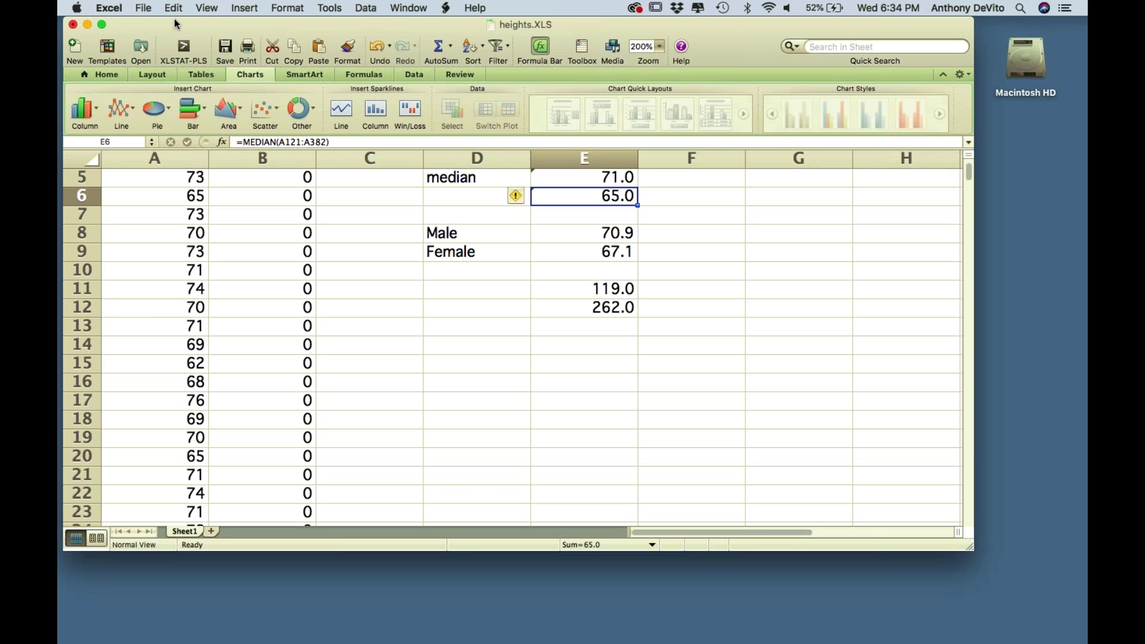
{"action": "scroll", "coordinate": [441, 286], "scroll_direction": "up", "scroll_amount": 4}
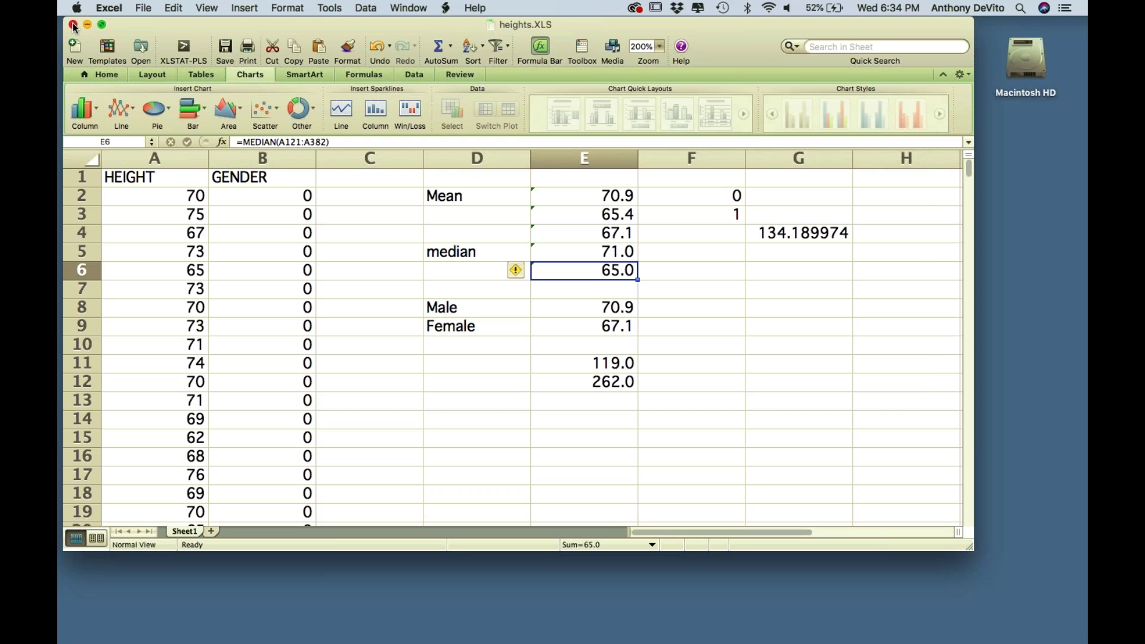
- Save the workbook to the Desktop as h temp.xls in Excel 97-2004 format
{"action": "left_click", "coordinate": [73, 25]}
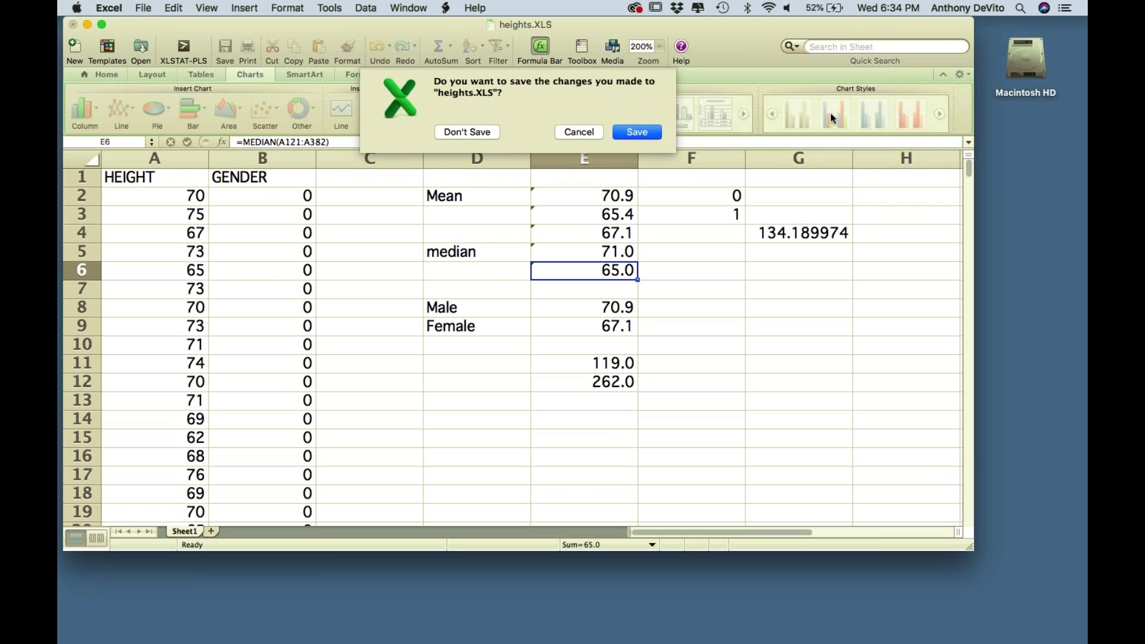
{"action": "left_click", "coordinate": [574, 133]}
{"action": "left_click", "coordinate": [144, 7]}
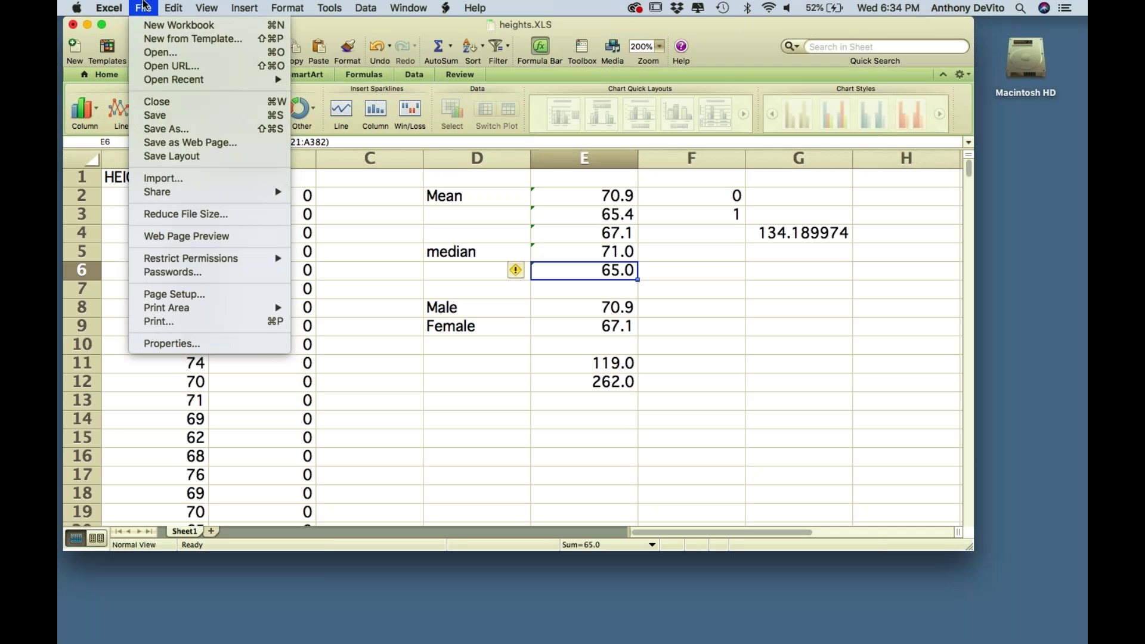
{"action": "left_click", "coordinate": [180, 129]}
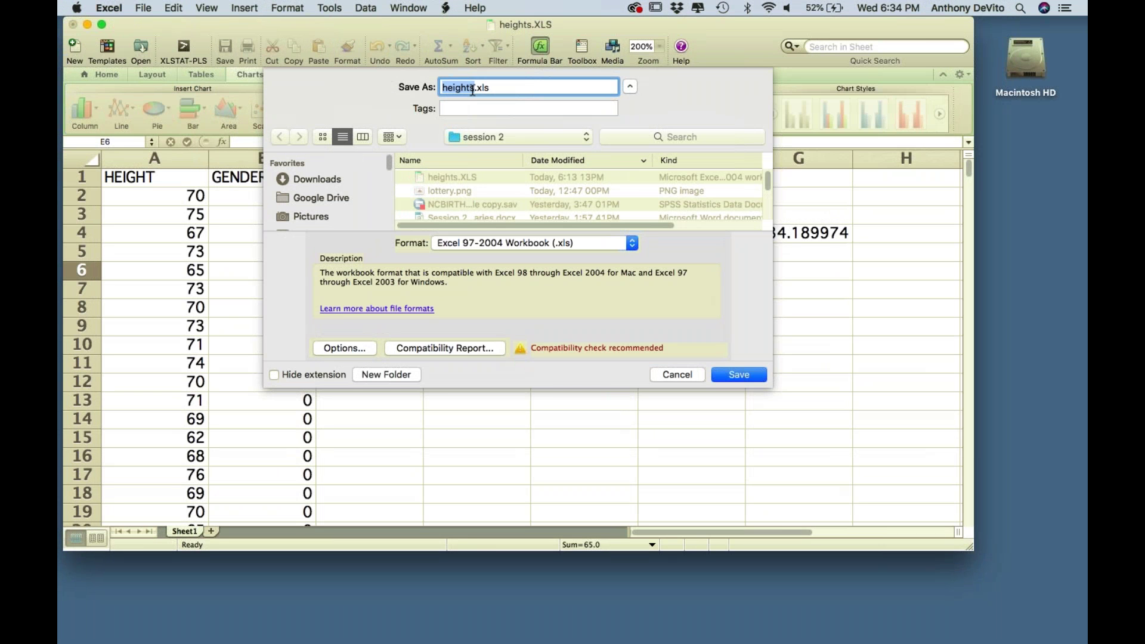
{"action": "key", "text": "BackSpace"}
{"action": "type", "text": "h temp"}
{"action": "scroll", "coordinate": [307, 214], "scroll_direction": "down", "scroll_amount": 3}
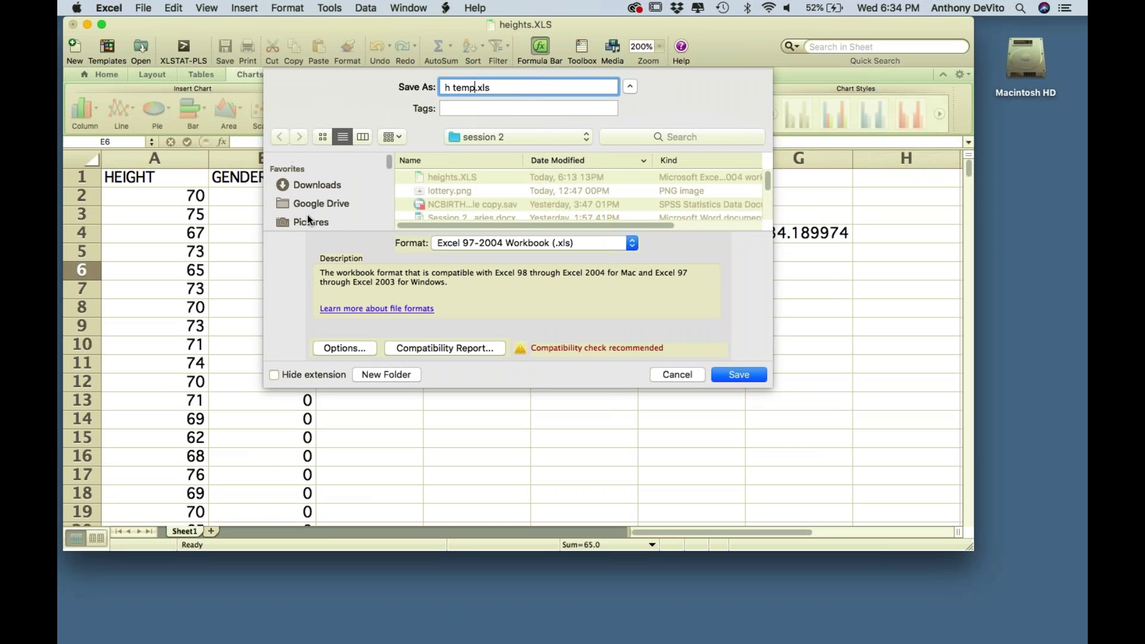
{"action": "left_click", "coordinate": [307, 189]}
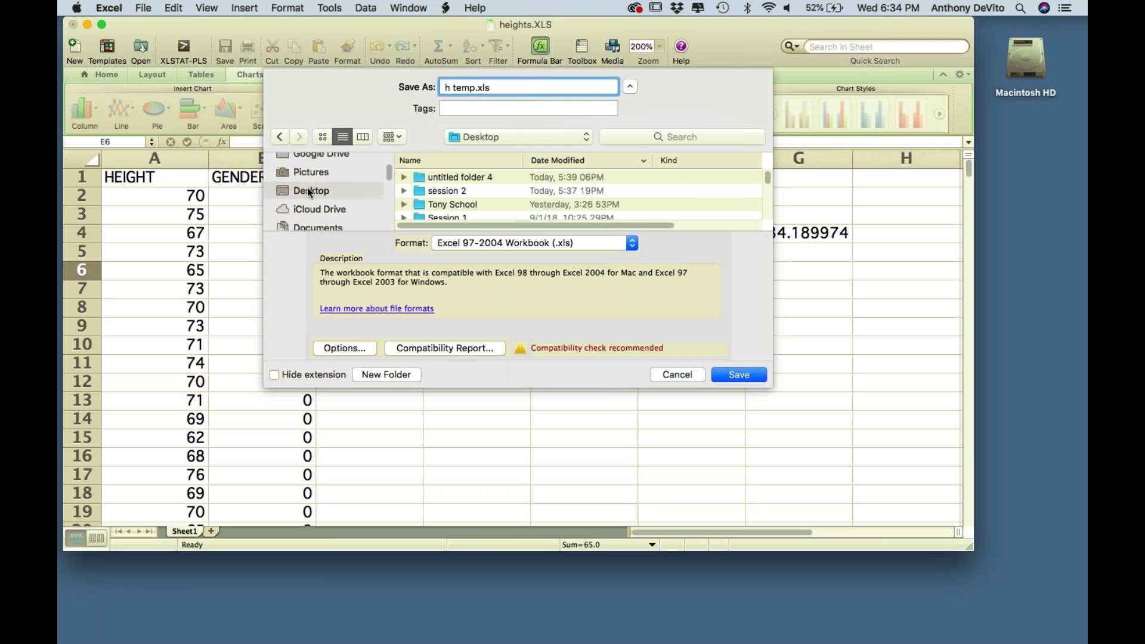
{"action": "key", "text": "Return"}
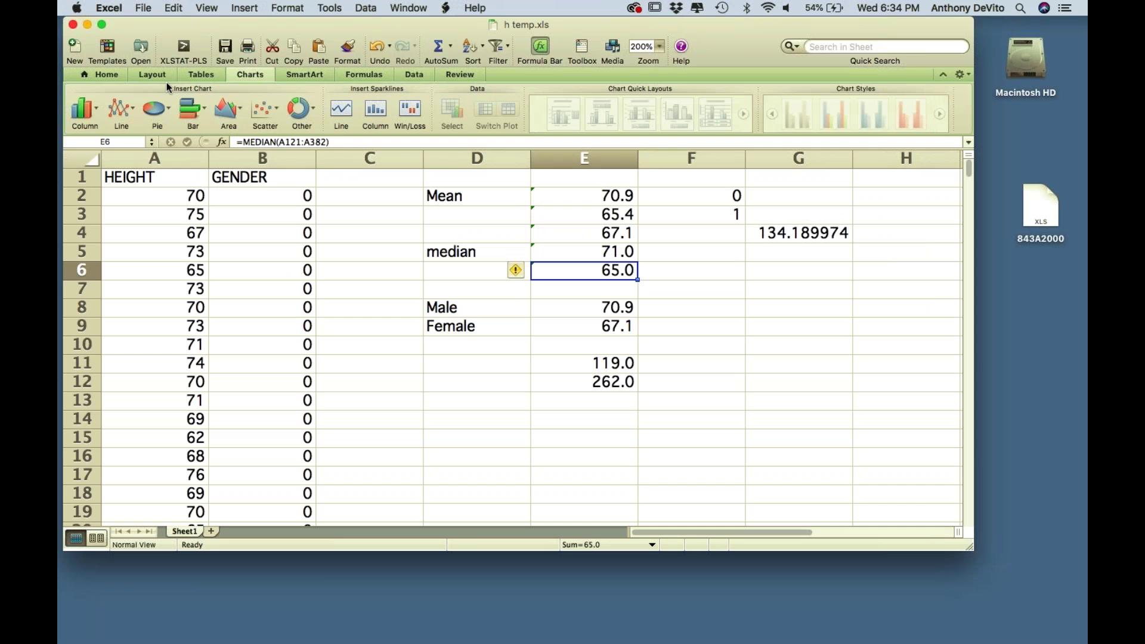
- Close the h temp.xls window and launch IBM SPSS Statistics from the Dock
{"action": "left_click", "coordinate": [72, 24]}
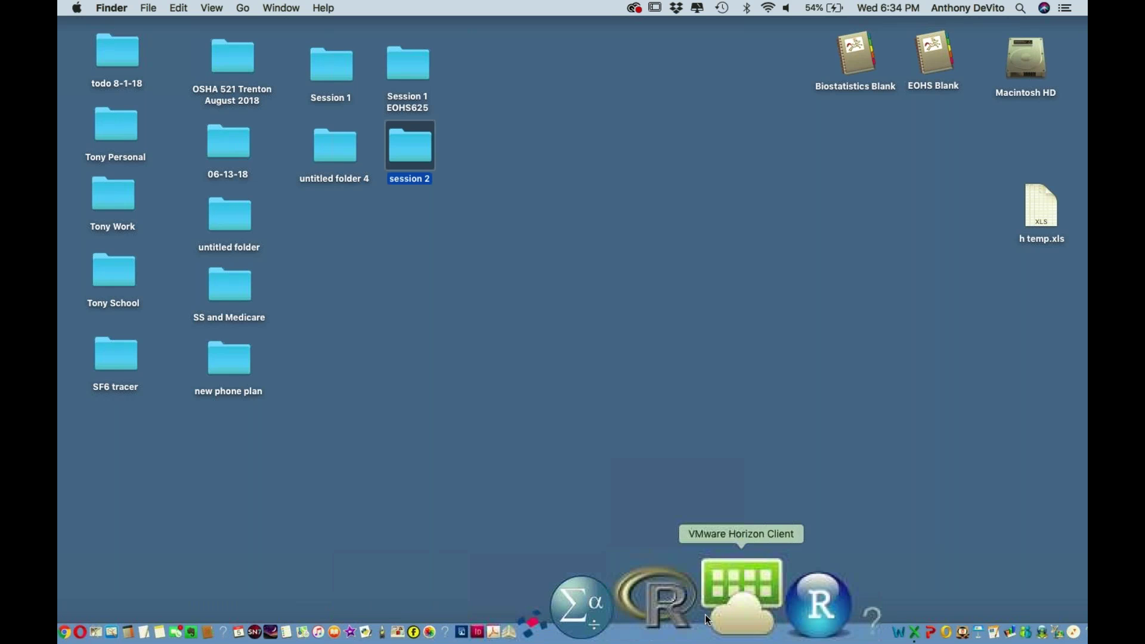
{"action": "left_click", "coordinate": [677, 610]}
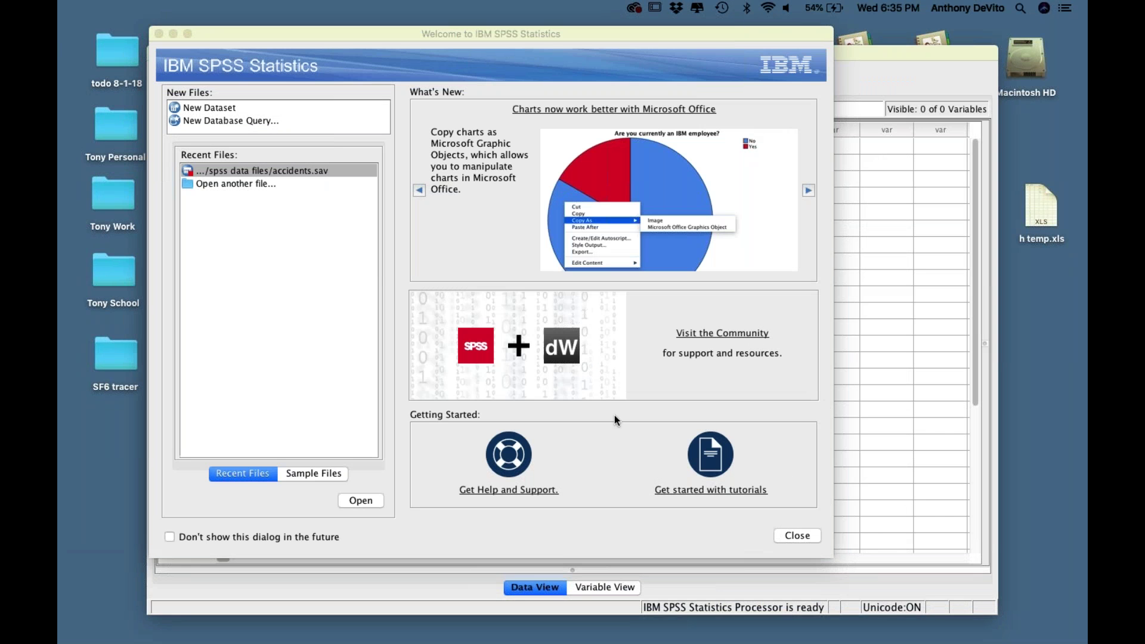
- Dismiss the SPSS welcome screen and close the empty Data Editor without quitting SPSS
{"action": "left_click", "coordinate": [793, 535]}
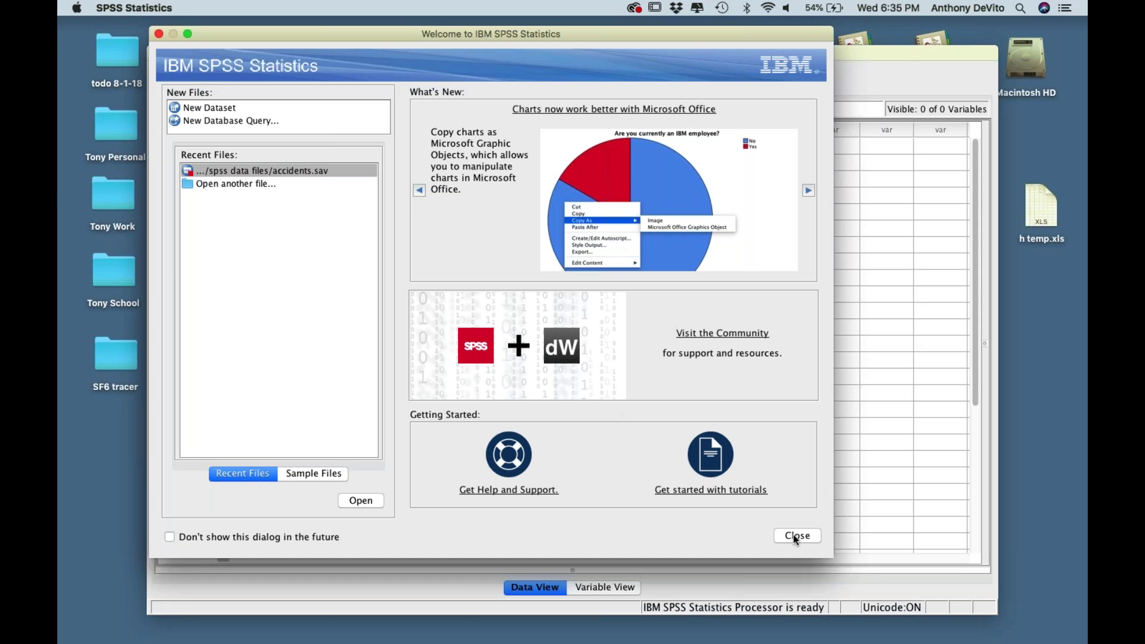
{"action": "left_click", "coordinate": [794, 537]}
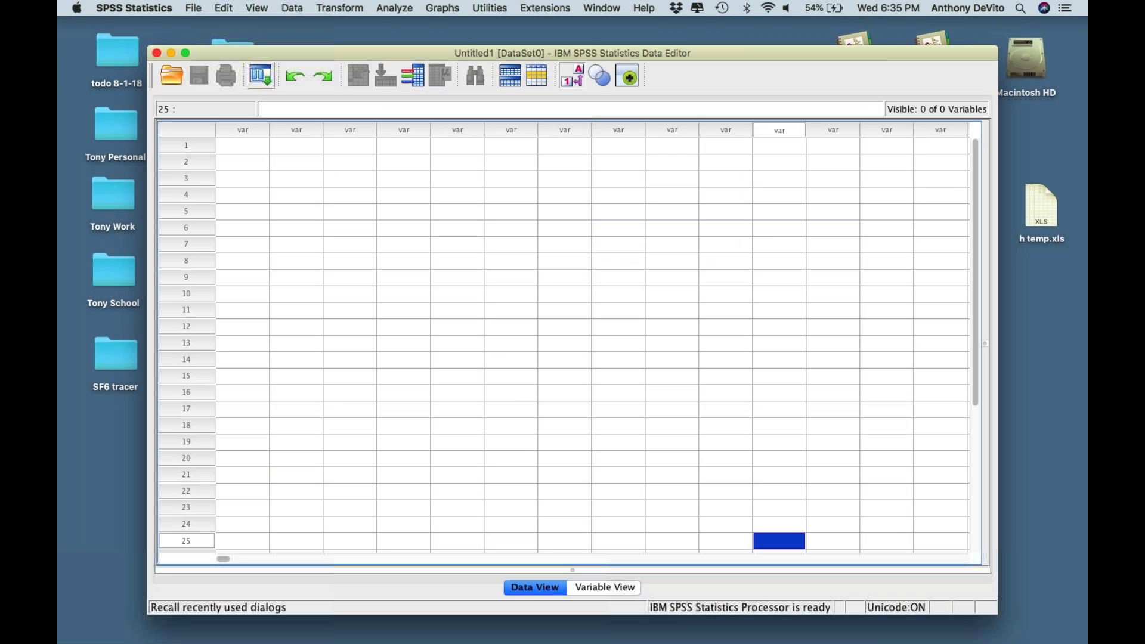
{"action": "left_click_drag", "start_coordinate": [282, 49], "coordinate": [210, 27]}
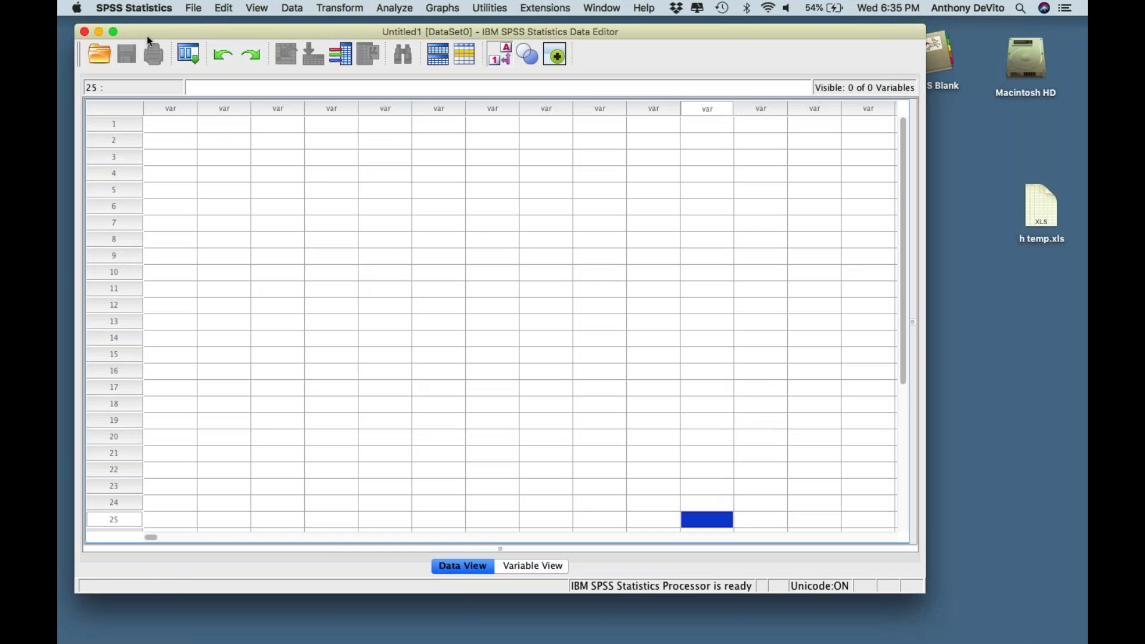
{"action": "left_click", "coordinate": [84, 31]}
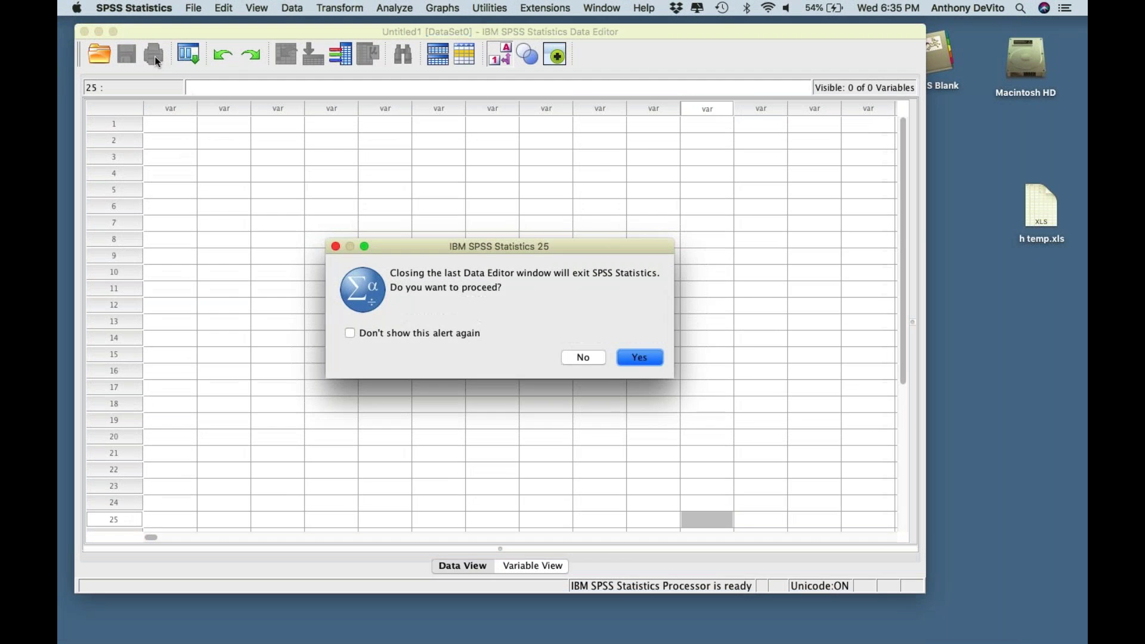
{"action": "left_click", "coordinate": [593, 356]}
- Choose File > Open > Data to bring up the Open Data dialog
{"action": "left_click", "coordinate": [194, 7]}
{"action": "mouse_move", "coordinate": [336, 46]}
{"action": "left_click", "coordinate": [410, 40]}
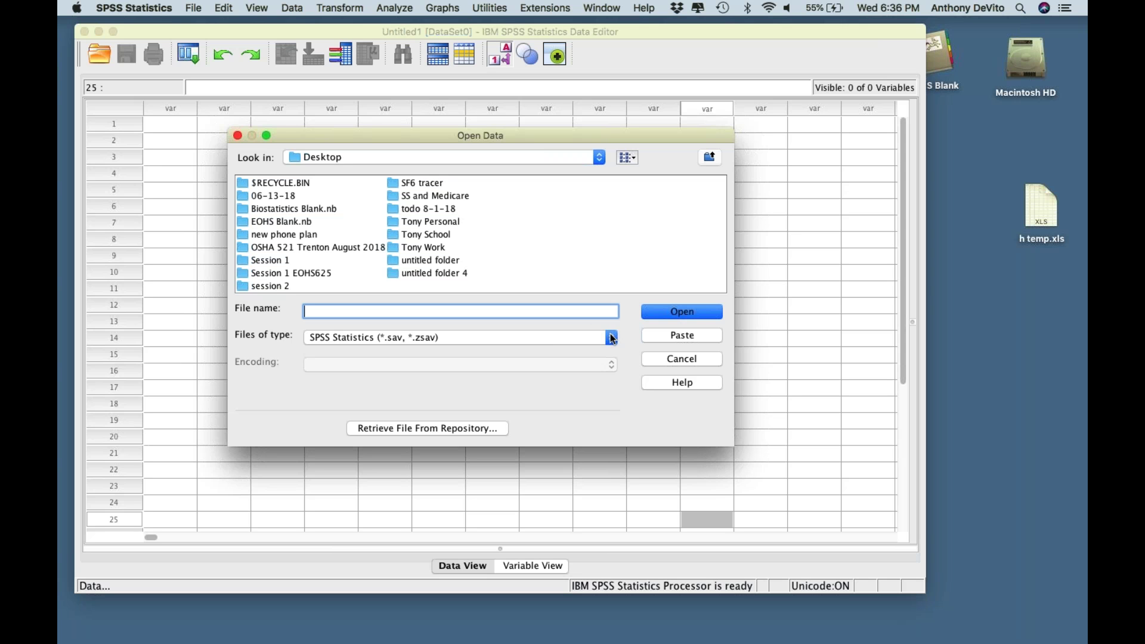
- Set Files of type to Excel (*.xls, *.xlsx, *.xlsm) in Open Data
{"action": "left_click", "coordinate": [611, 337]}
{"action": "scroll", "coordinate": [550, 382], "scroll_direction": "down", "scroll_amount": 2}
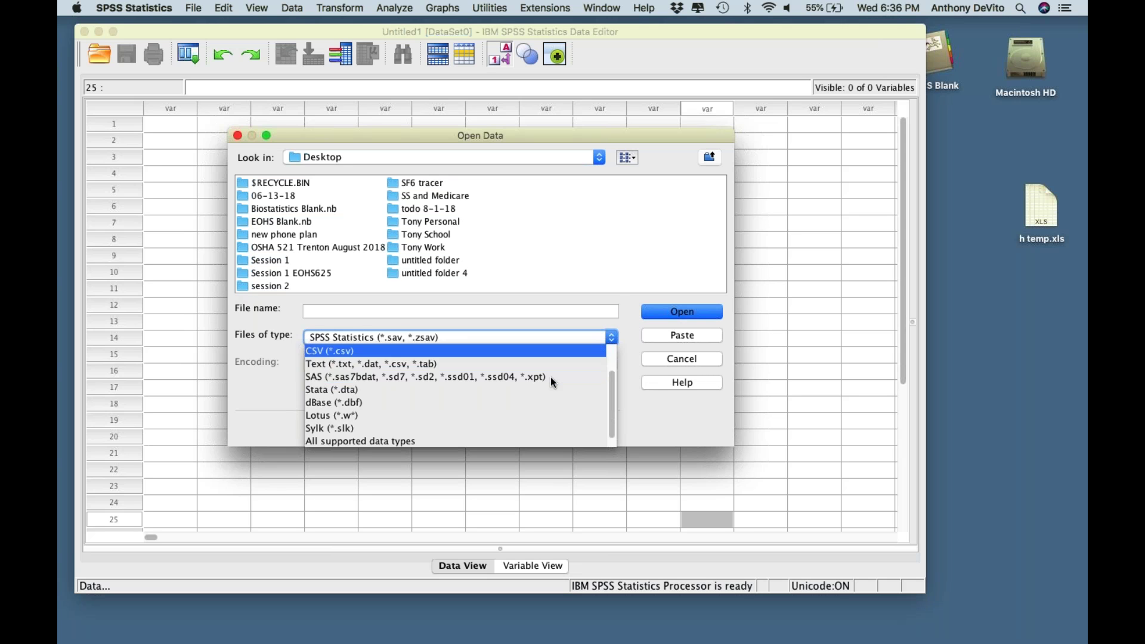
{"action": "left_click", "coordinate": [443, 439]}
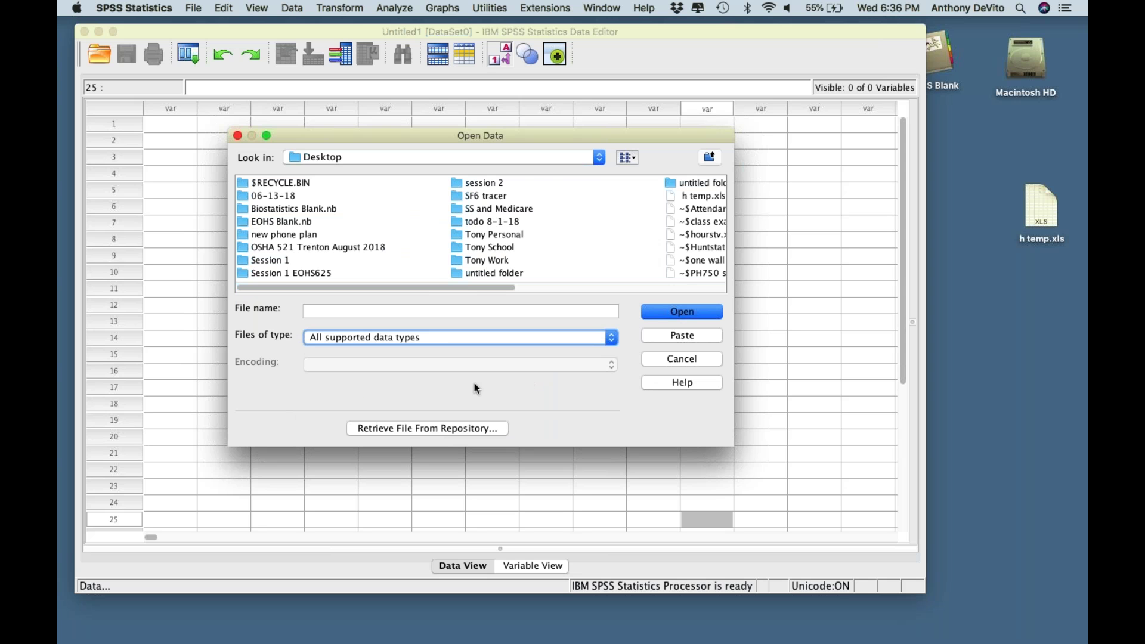
{"action": "scroll", "coordinate": [583, 239], "scroll_direction": "right", "scroll_amount": 5}
{"action": "left_click", "coordinate": [546, 338]}
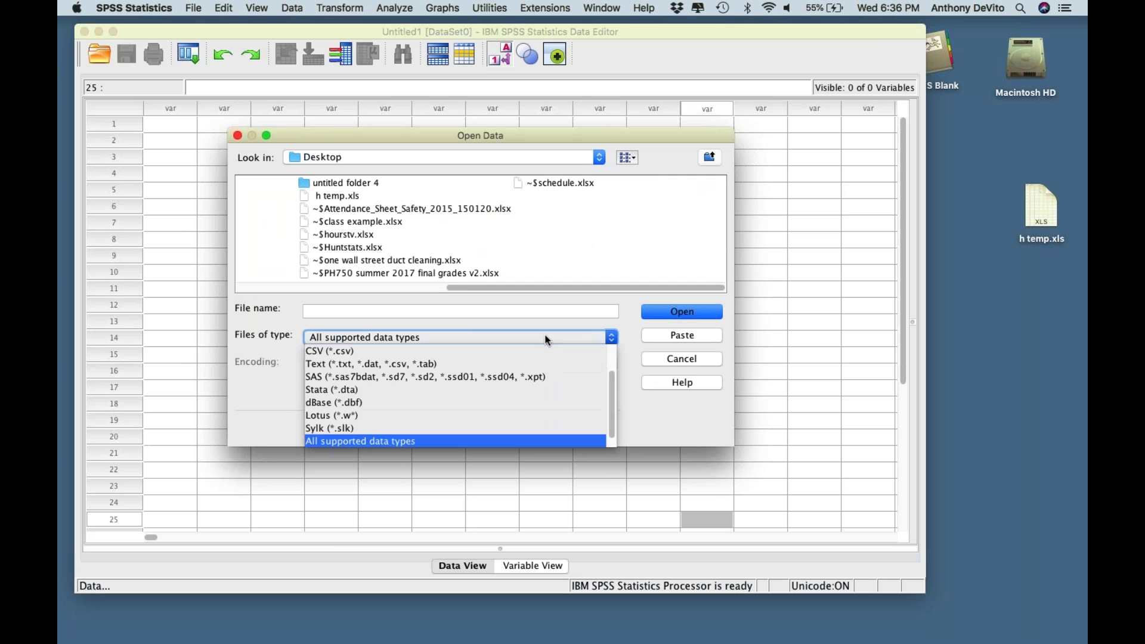
{"action": "scroll", "coordinate": [549, 409], "scroll_direction": "up", "scroll_amount": 1}
{"action": "scroll", "coordinate": [549, 413], "scroll_direction": "up", "scroll_amount": 2}
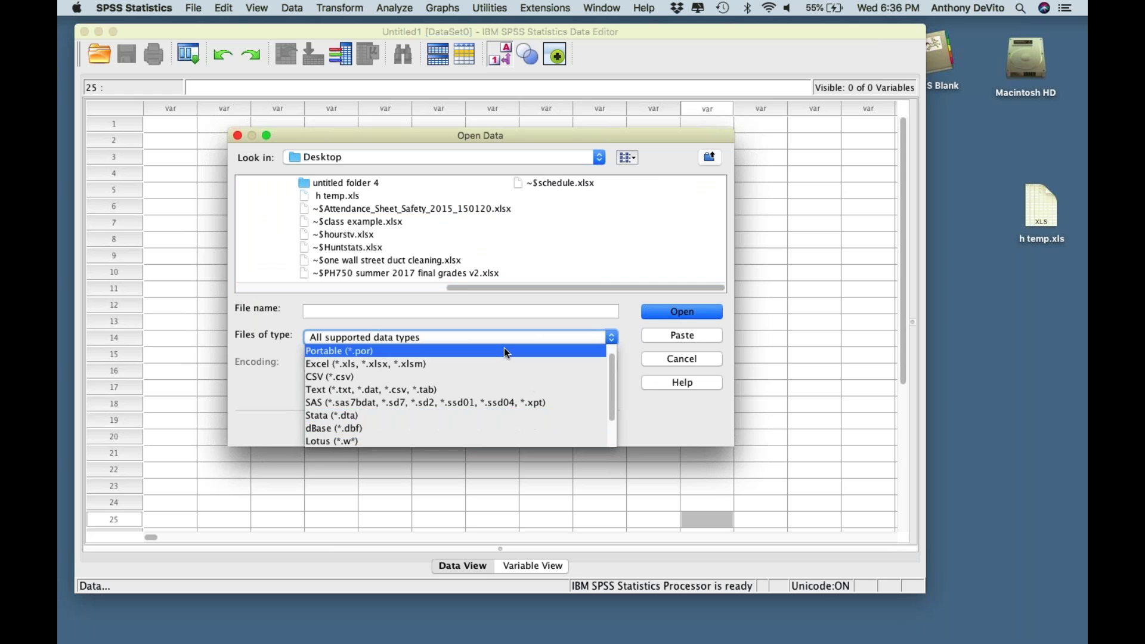
{"action": "left_click", "coordinate": [504, 363]}
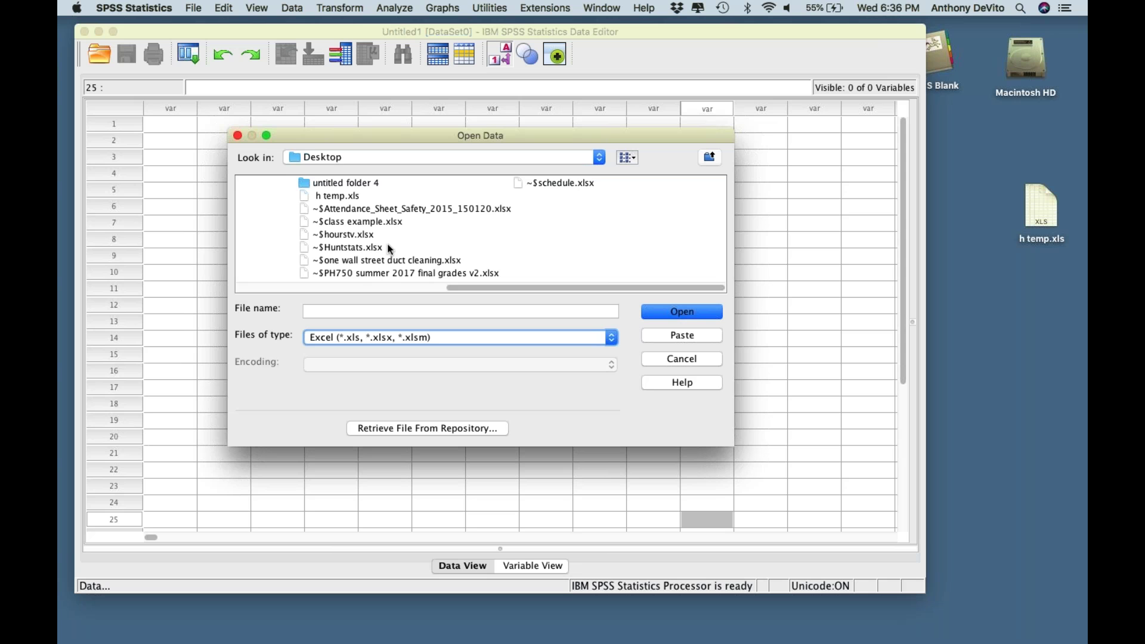
- Select h temp.xls and open it, triggering a File not found alert
{"action": "scroll", "coordinate": [512, 241], "scroll_direction": "left", "scroll_amount": 5}
{"action": "scroll", "coordinate": [512, 241], "scroll_direction": "right", "scroll_amount": 5}
{"action": "left_click", "coordinate": [328, 197]}
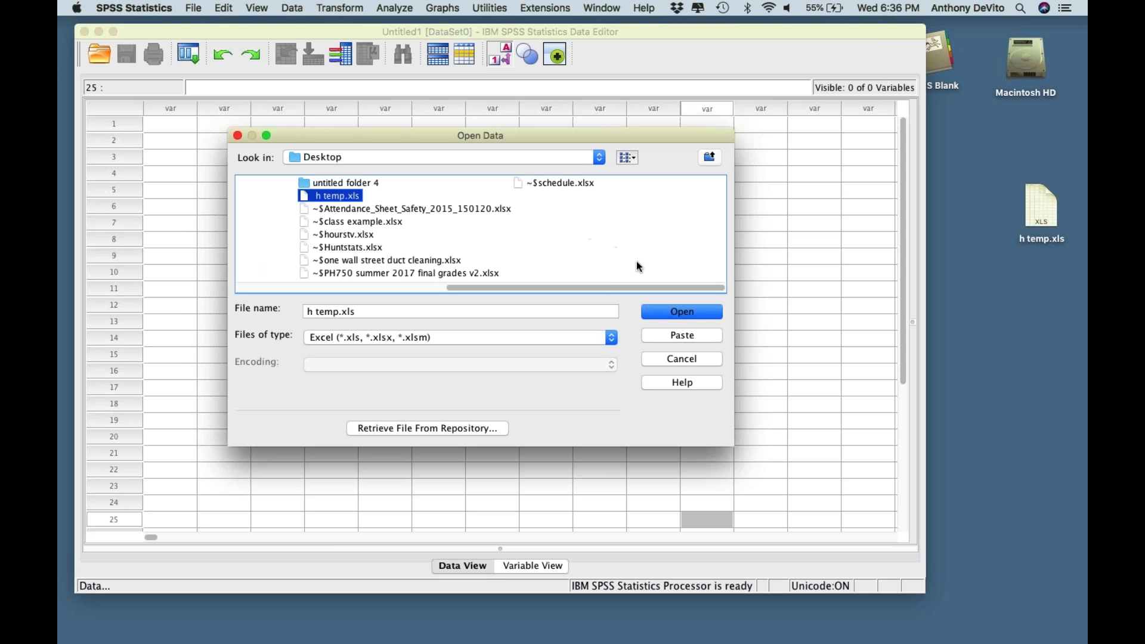
{"action": "left_click", "coordinate": [681, 318]}
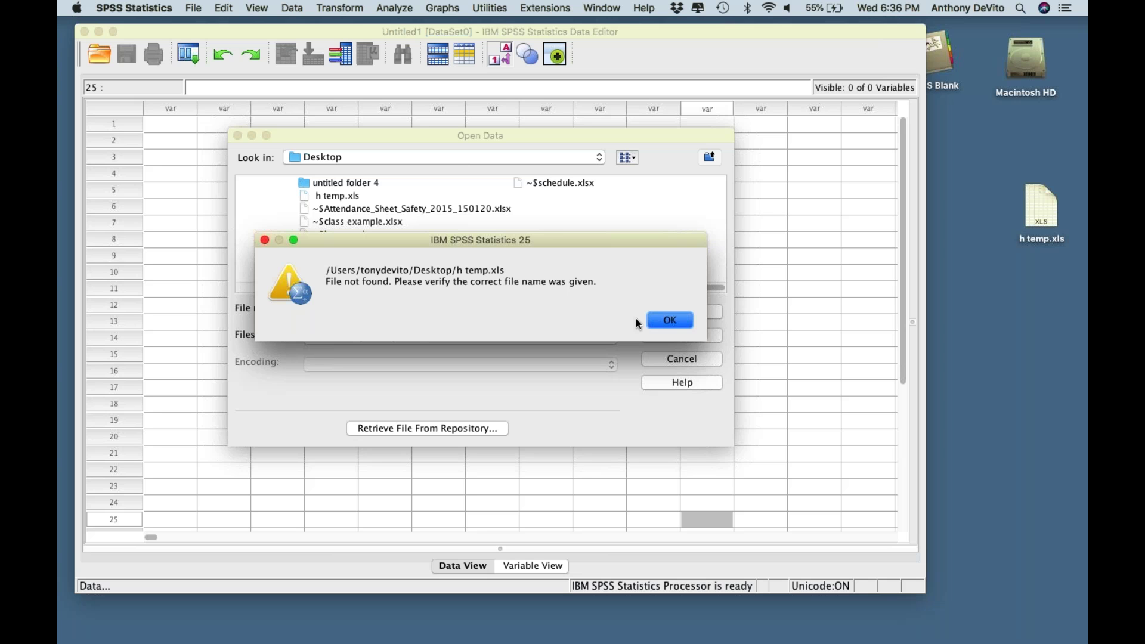
- Dismiss the File not found alert, retry opening h temp.xls, and dismiss it again
{"action": "left_click", "coordinate": [654, 313]}
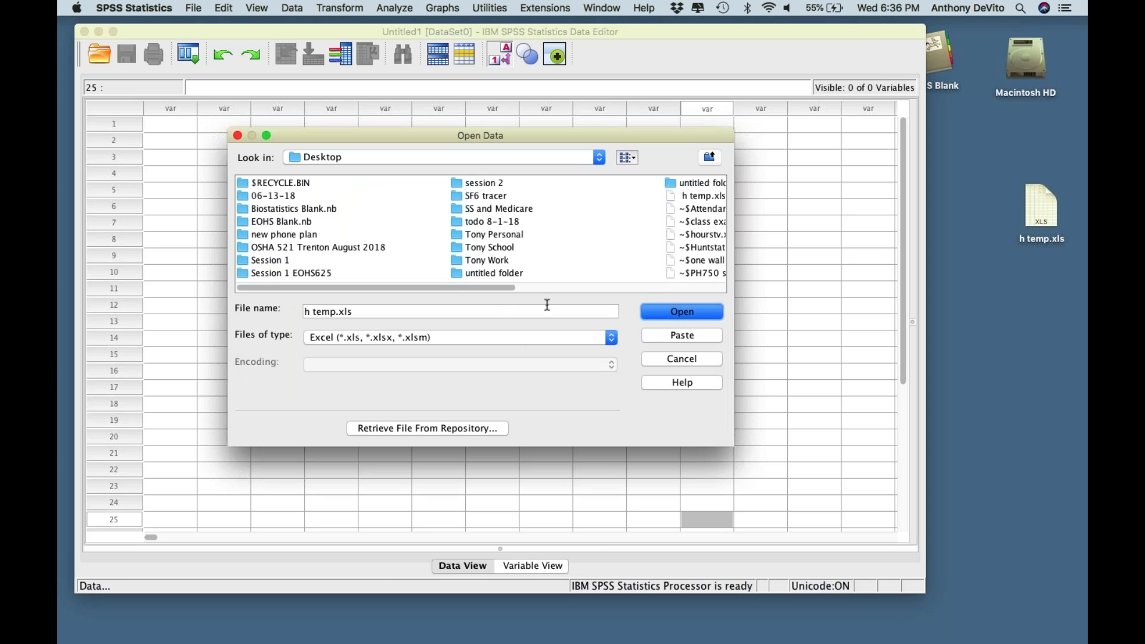
{"action": "left_click", "coordinate": [671, 316]}
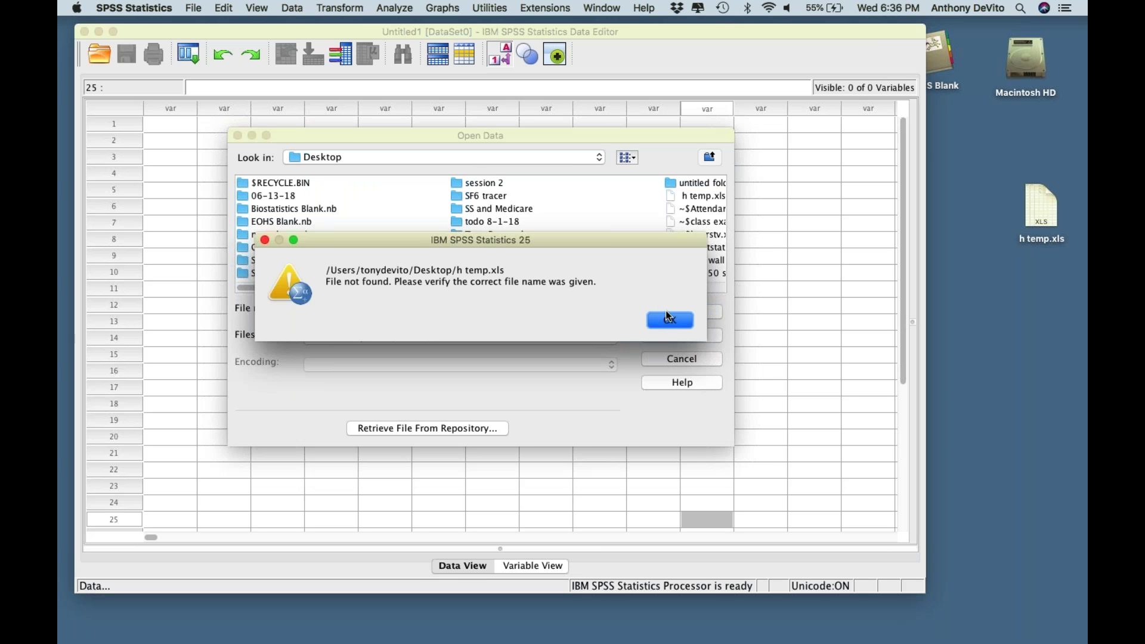
{"action": "left_click", "coordinate": [665, 316]}
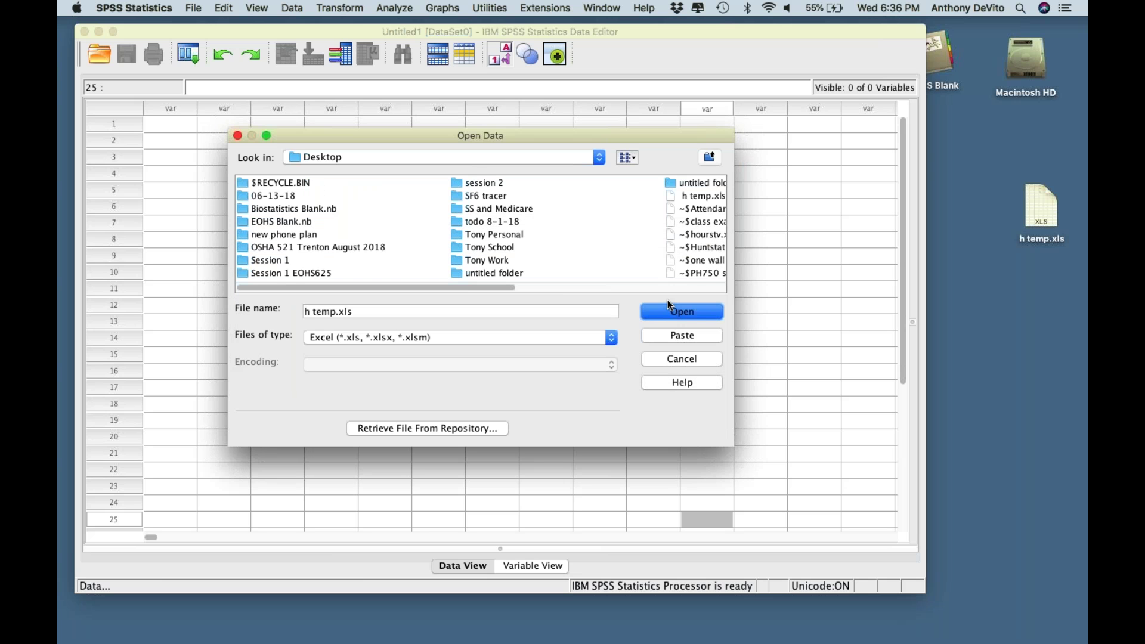
{"action": "left_click", "coordinate": [603, 311]}
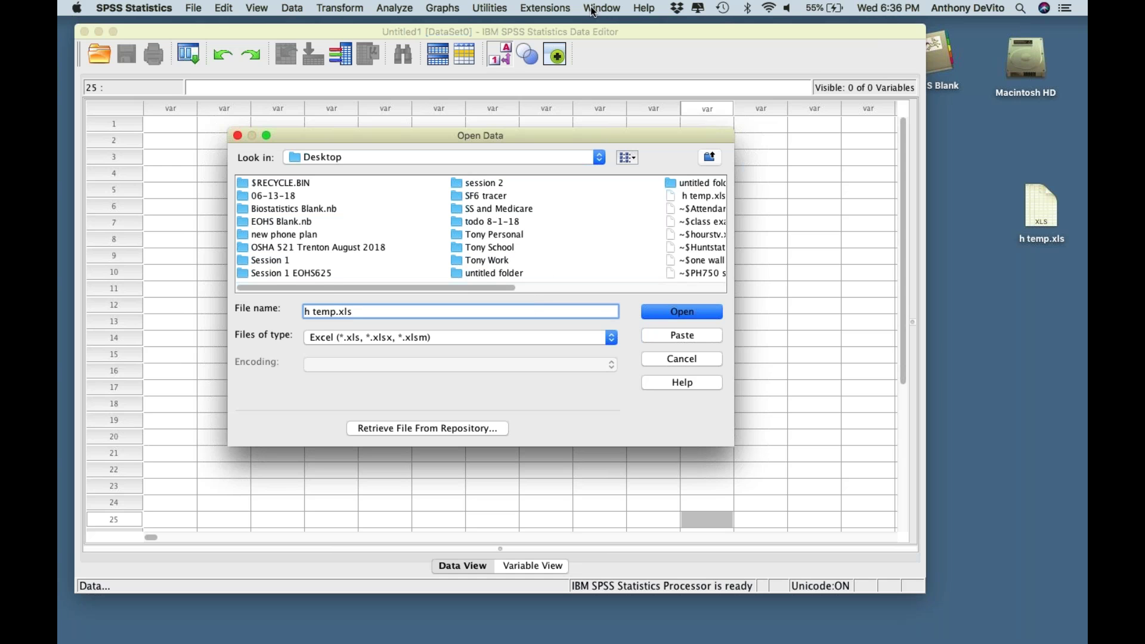
- Move the Data Editor and Open Data windows aside and open the Session 1 EOHS625 folder
{"action": "left_click_drag", "start_coordinate": [639, 33], "coordinate": [624, 365]}
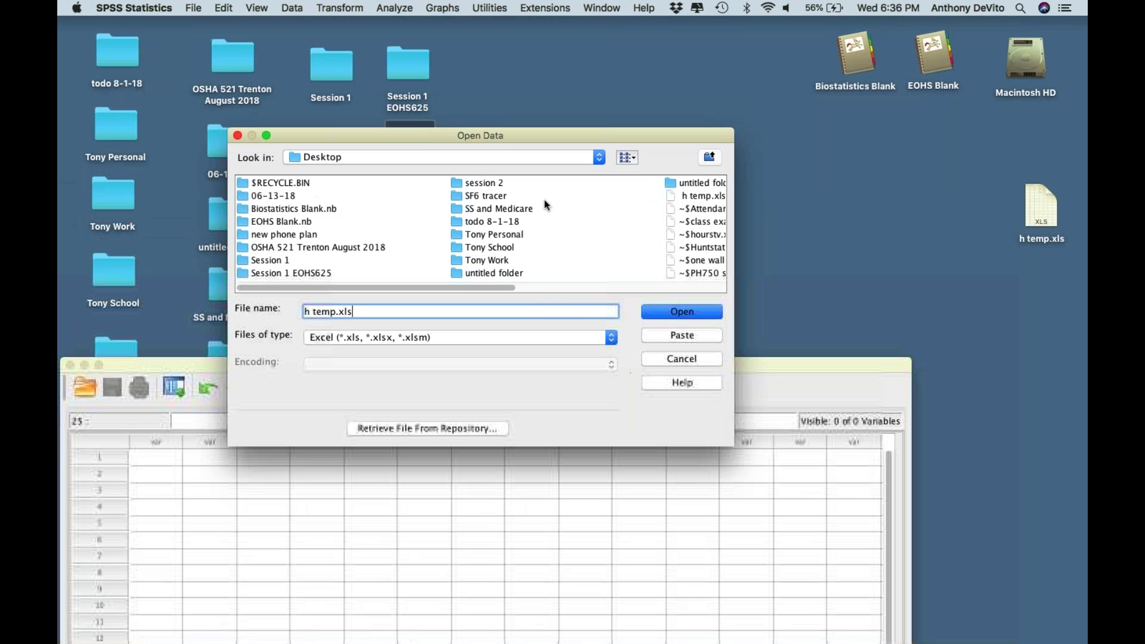
{"action": "left_click_drag", "start_coordinate": [494, 137], "coordinate": [740, 35]}
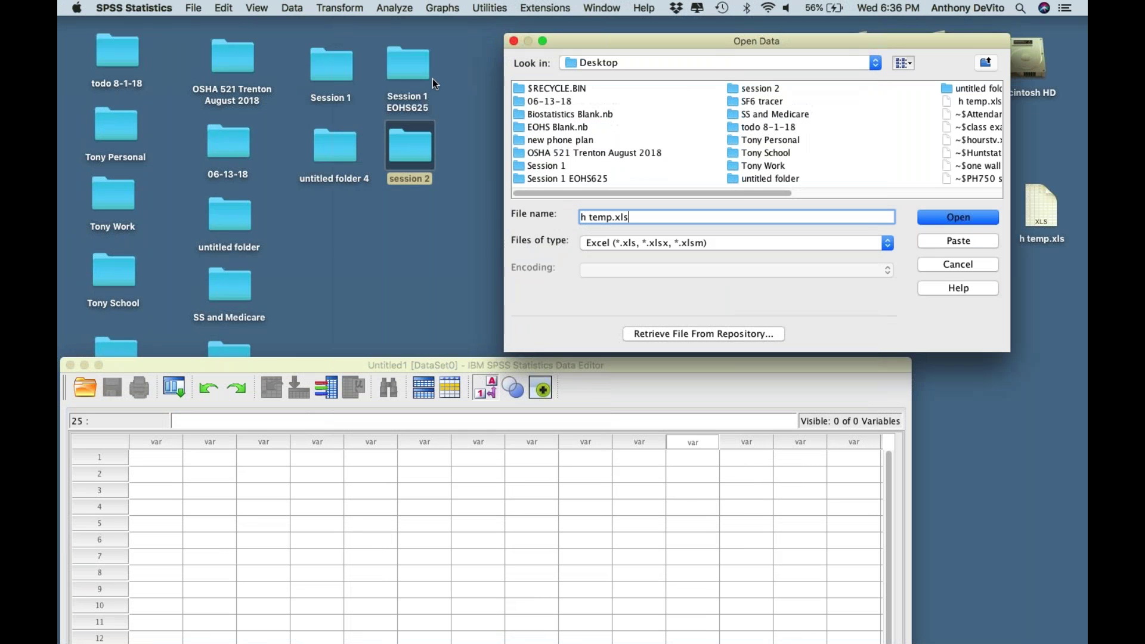
{"action": "left_click", "coordinate": [415, 76]}
{"action": "double_click", "coordinate": [415, 77]}
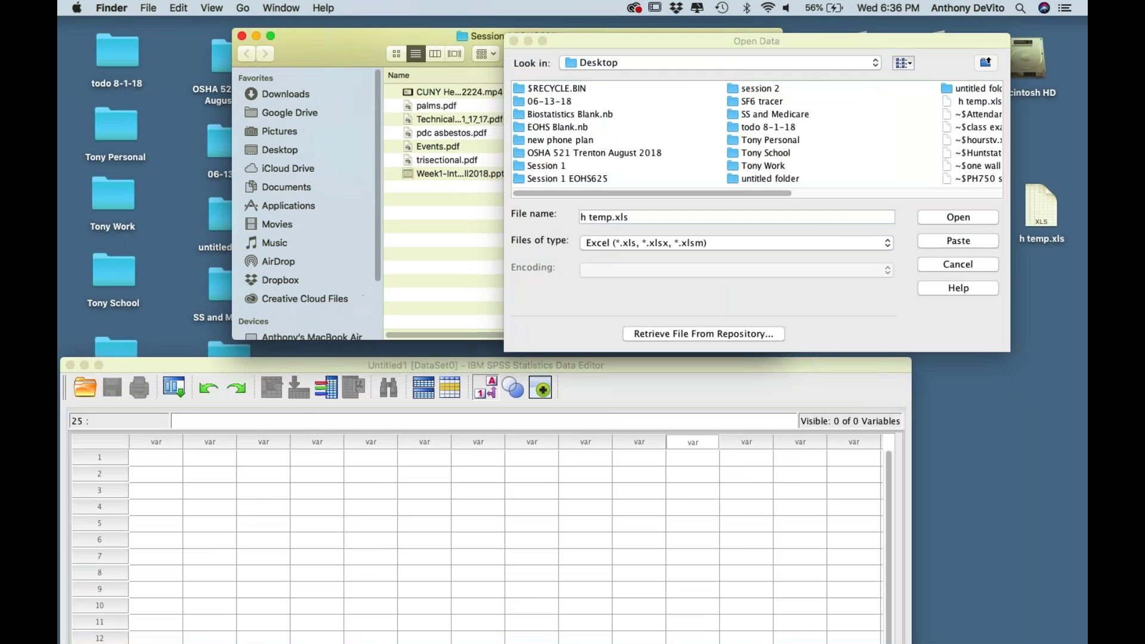
- Show the Desktop in Finder and select h temp.xls, confirming it is 44 KB and modified today
{"action": "left_click", "coordinate": [226, 164]}
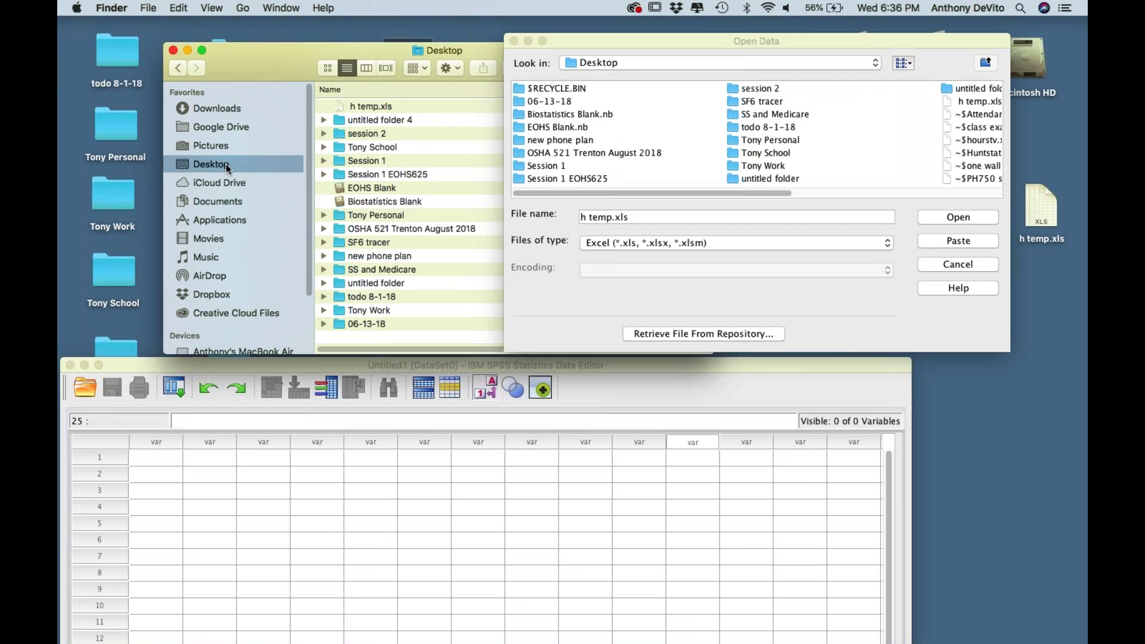
{"action": "left_click", "coordinate": [374, 105]}
{"action": "left_click_drag", "start_coordinate": [278, 49], "coordinate": [60, 73]}
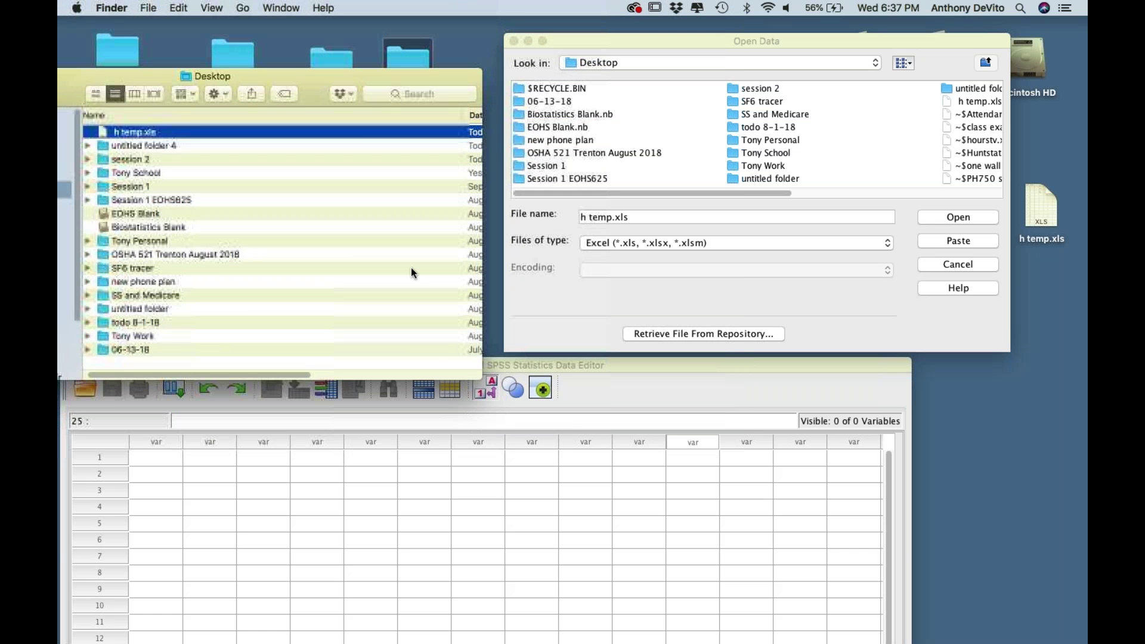
{"action": "scroll", "coordinate": [411, 269], "scroll_direction": "right", "scroll_amount": 10}
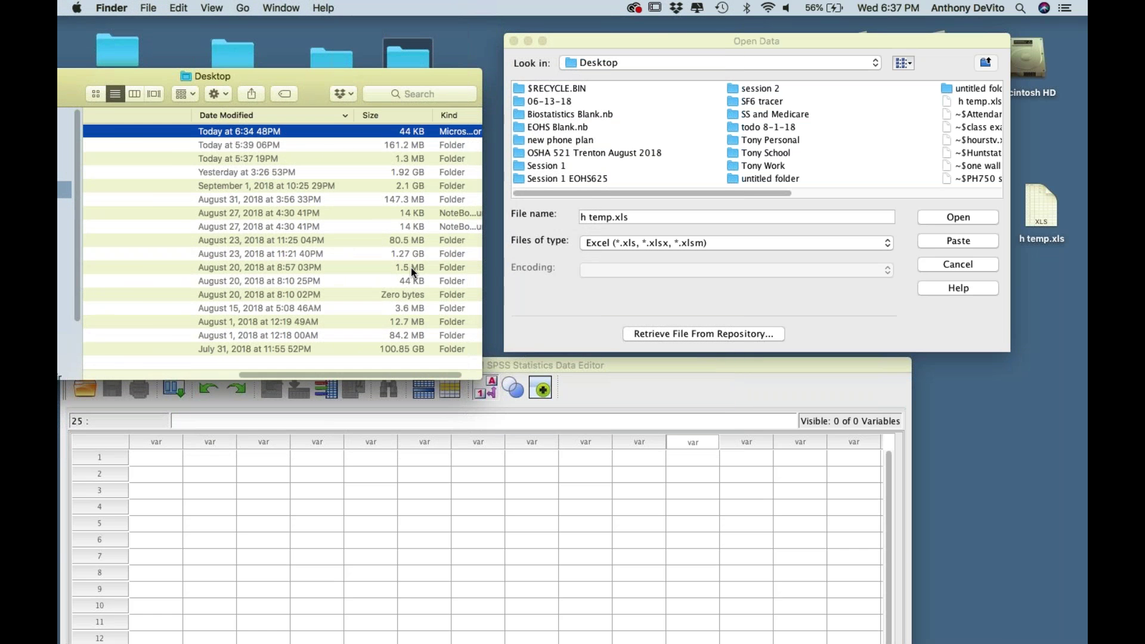
{"action": "scroll", "coordinate": [410, 267], "scroll_direction": "left", "scroll_amount": 10}
{"action": "left_click_drag", "start_coordinate": [143, 75], "coordinate": [366, 6]}
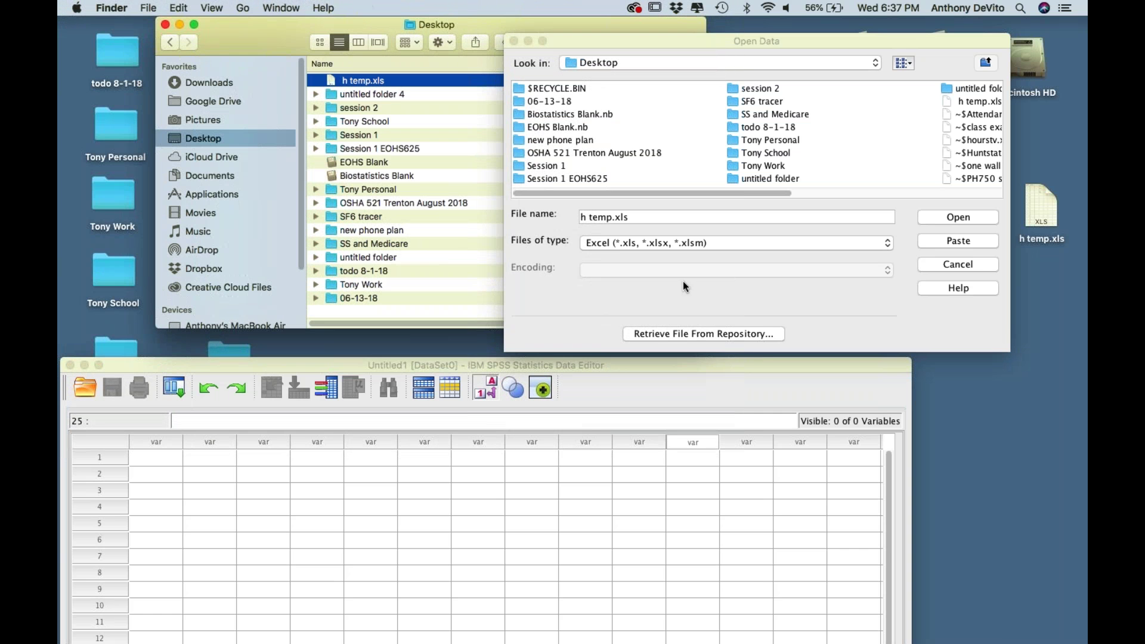
- Bring the Open Data dialog back to the front and shift it left
{"action": "left_click", "coordinate": [701, 295]}
{"action": "left_click_drag", "start_coordinate": [643, 35], "coordinate": [446, 37]}
{"action": "scroll", "coordinate": [561, 146], "scroll_direction": "right", "scroll_amount": 10}
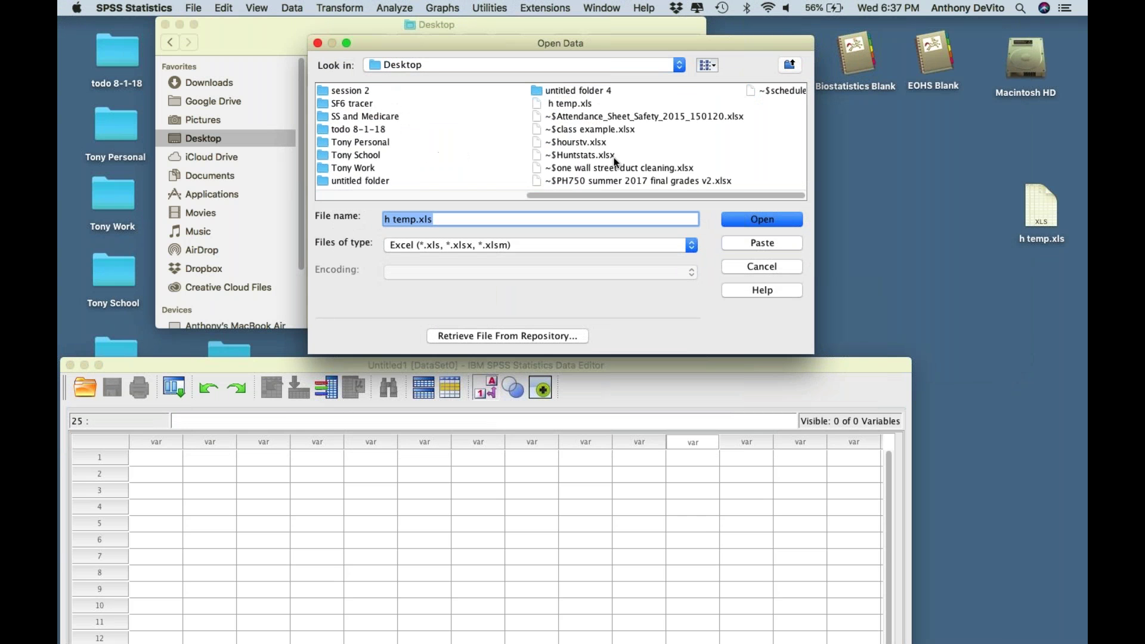
- Open h temp.xls from Open Data into the Read Excel File dialog
{"action": "left_click", "coordinate": [383, 107]}
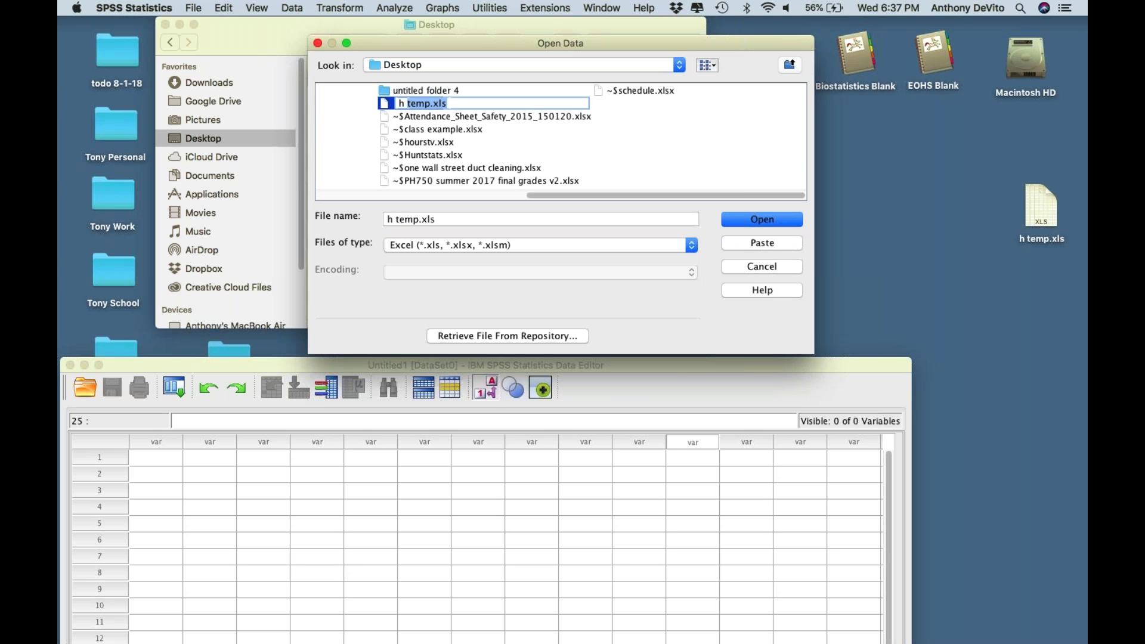
{"action": "double_click", "coordinate": [385, 105]}
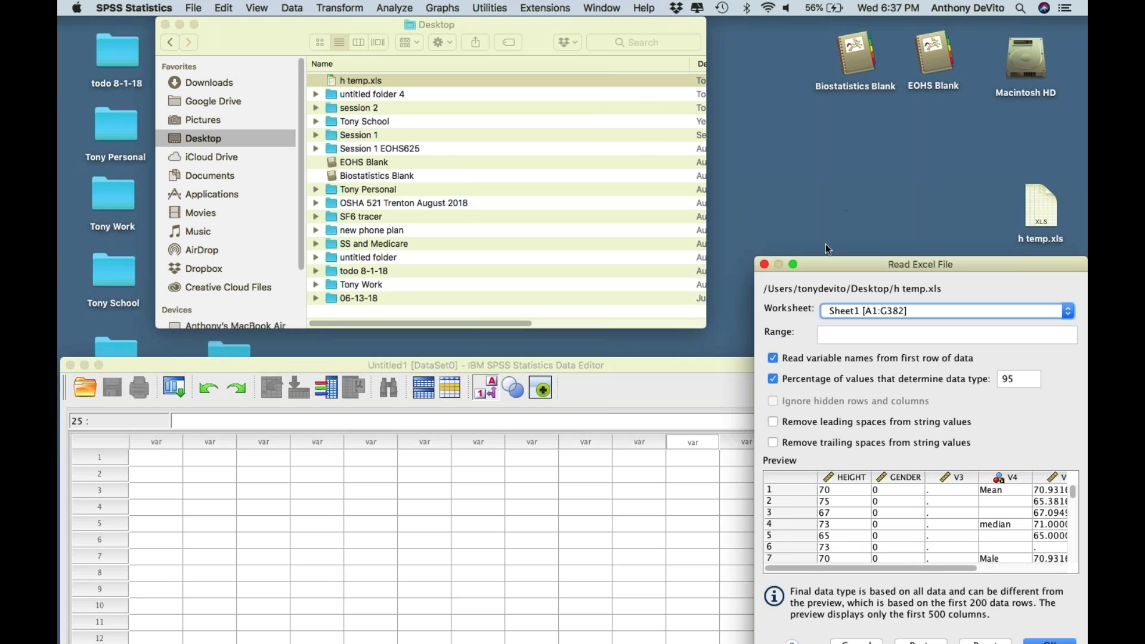
{"action": "left_click_drag", "start_coordinate": [830, 263], "coordinate": [361, 20]}
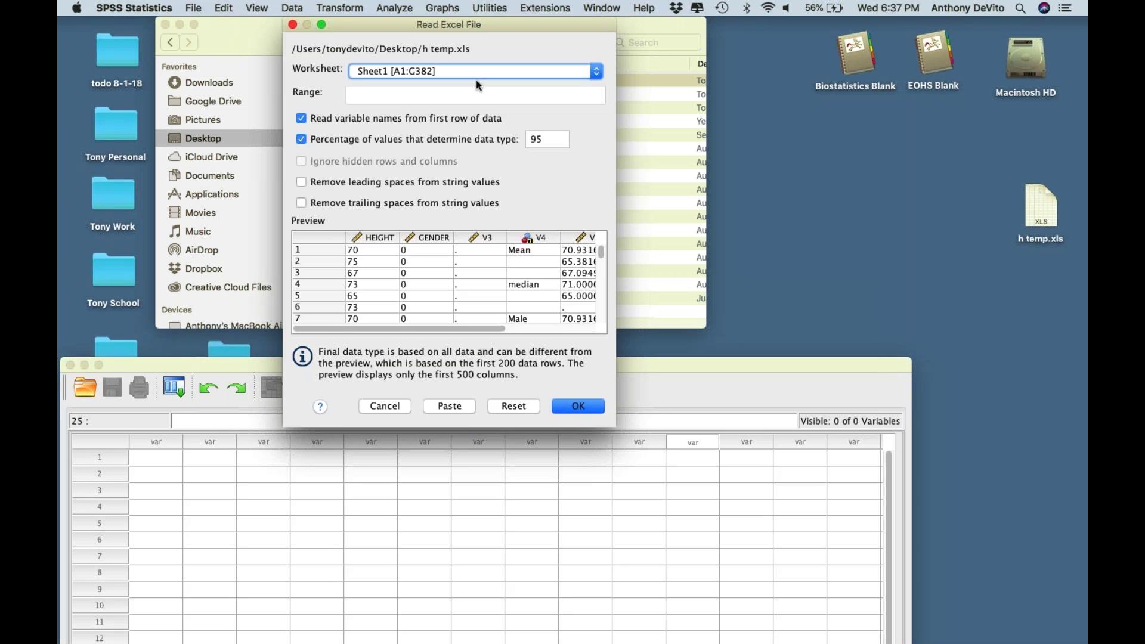
- Keep Sheet1 as the worksheet and enter the range A1:A382
{"action": "left_click", "coordinate": [419, 74]}
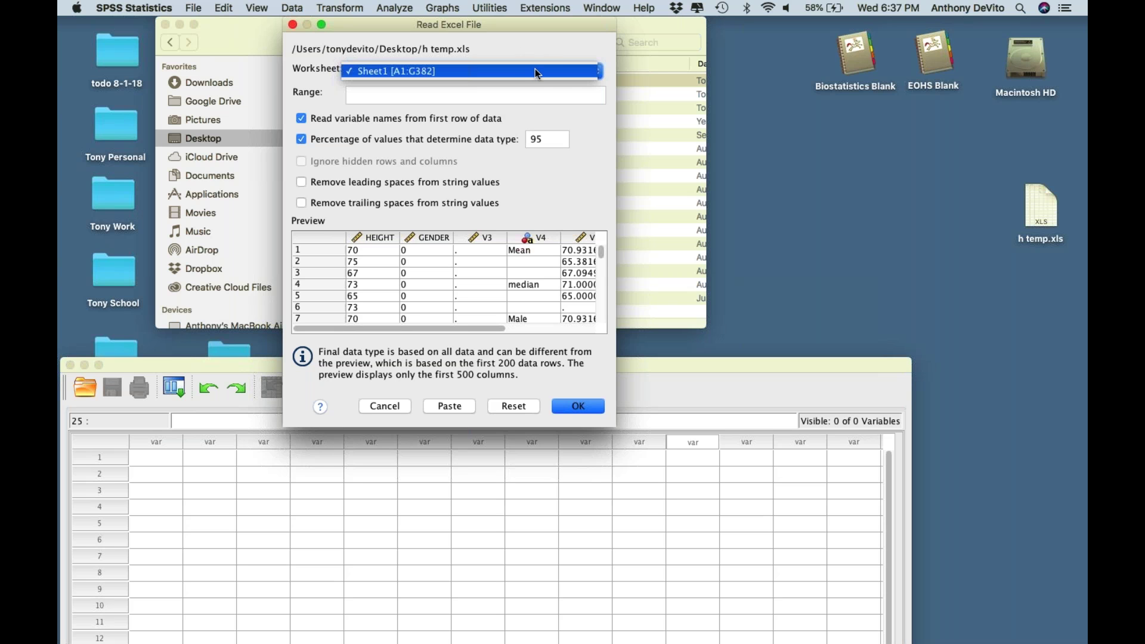
{"action": "left_click", "coordinate": [465, 68]}
{"action": "left_click", "coordinate": [466, 72]}
{"action": "left_click", "coordinate": [427, 99]}
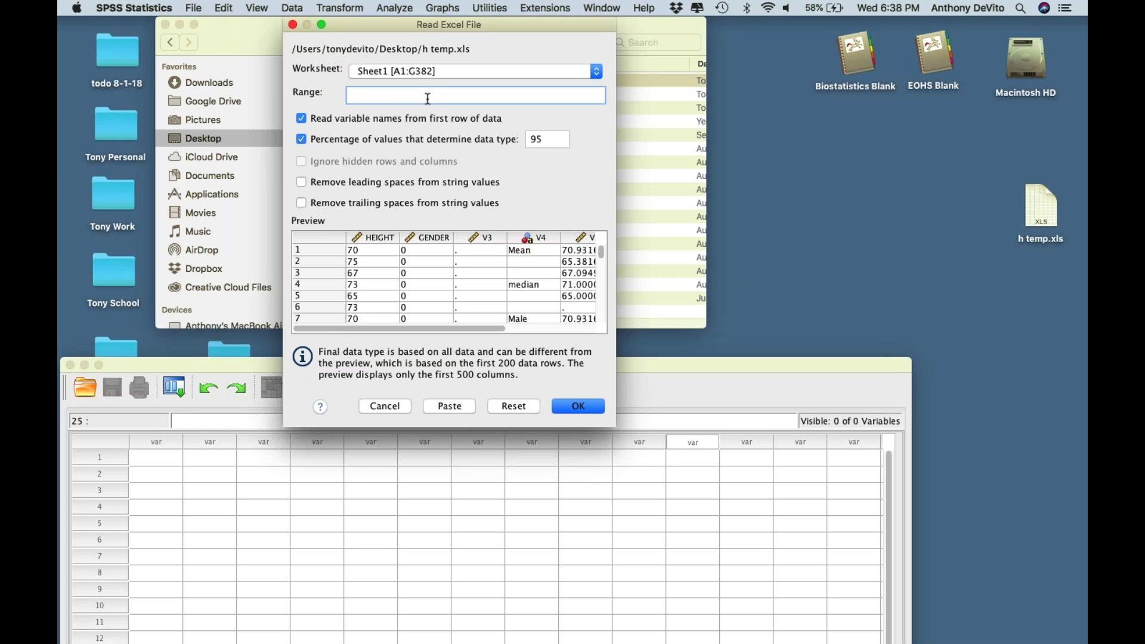
{"action": "type", "text": "A1:A382"}
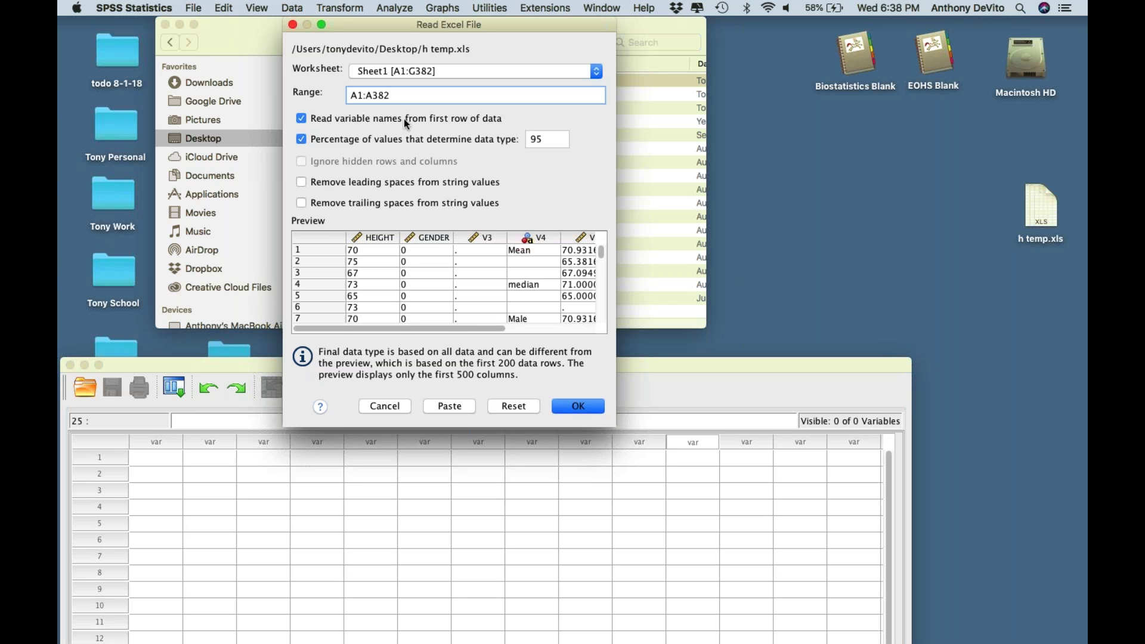
- Extend the Excel import range to A1:B382 and import h temp.xls
{"action": "left_click", "coordinate": [373, 94]}
{"action": "key", "text": "BackSpace"}
{"action": "type", "text": "b"}
{"action": "left_click", "coordinate": [574, 410]}
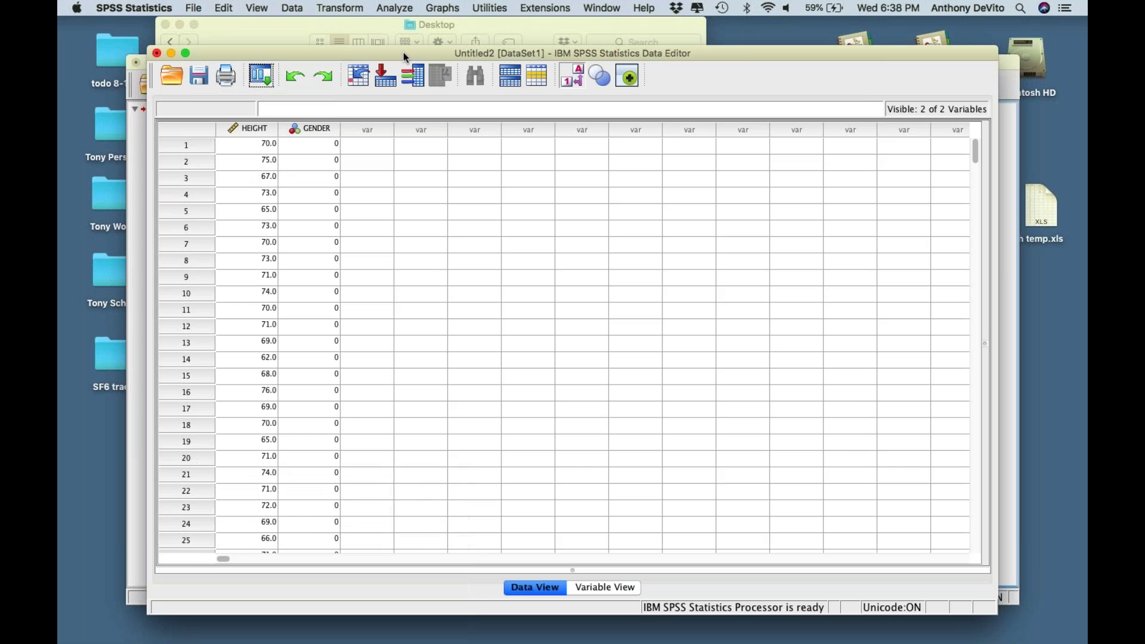
- Inspect the GET DATA log in the Output Viewer, then bring the Data Editor up full screen
{"action": "left_click_drag", "start_coordinate": [403, 52], "coordinate": [385, 268]}
{"action": "left_click", "coordinate": [439, 172]}
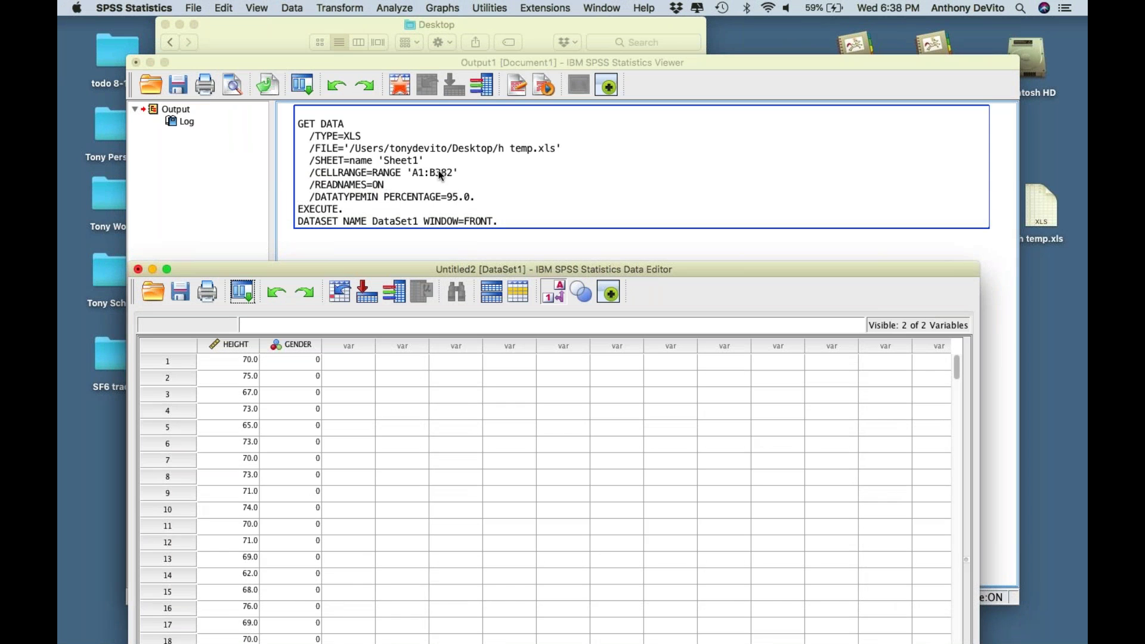
{"action": "left_click", "coordinate": [430, 242]}
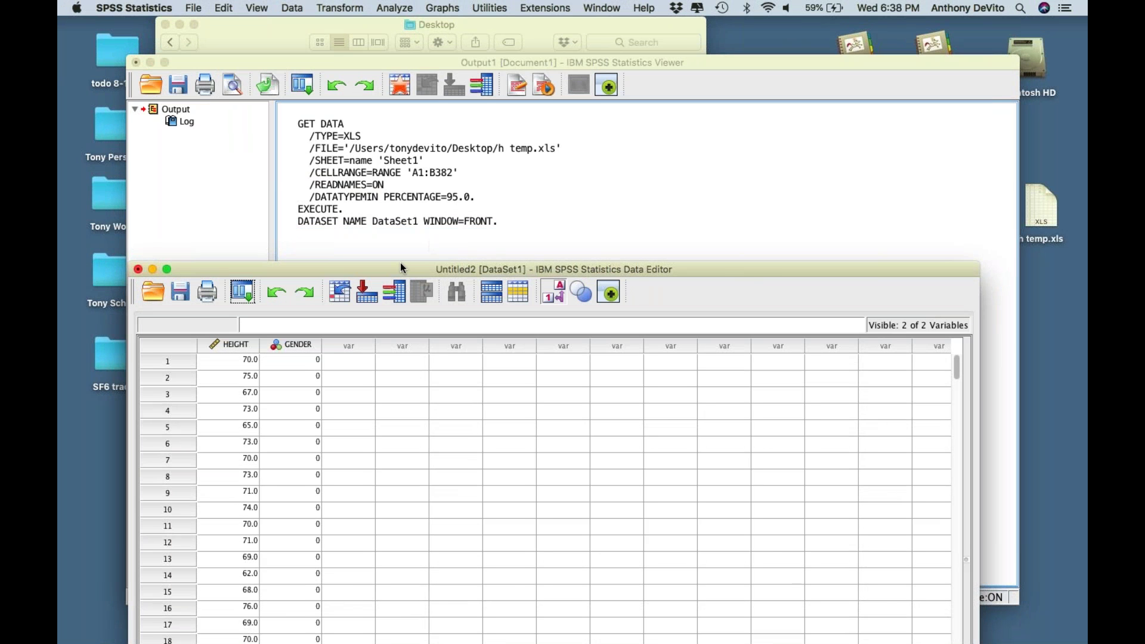
{"action": "left_click_drag", "start_coordinate": [399, 263], "coordinate": [357, 263]}
{"action": "left_click", "coordinate": [427, 208]}
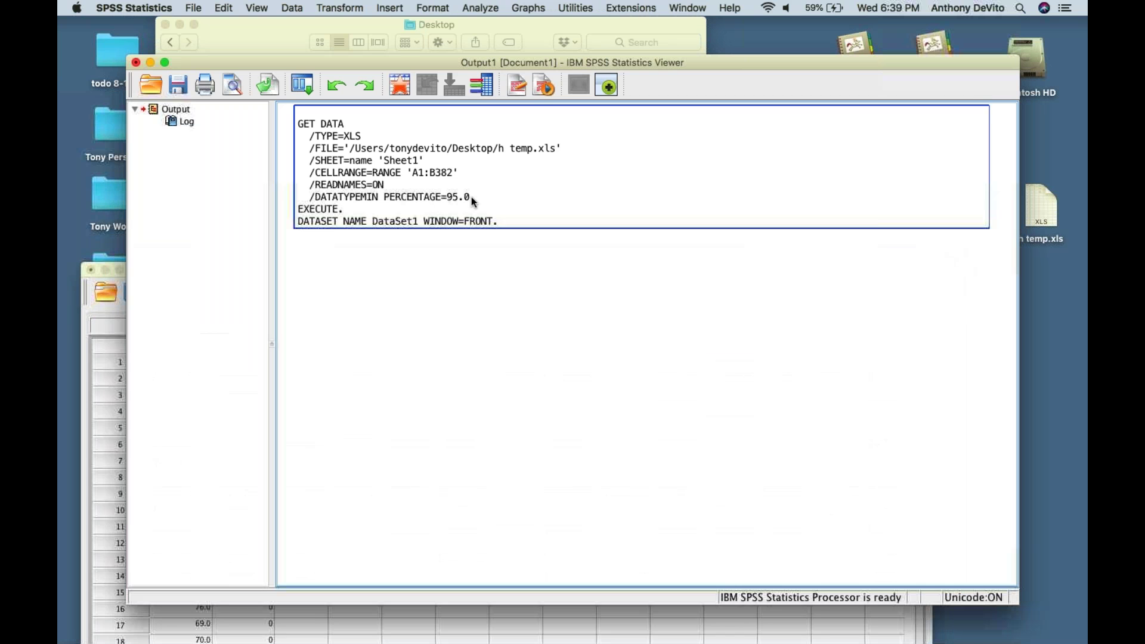
{"action": "left_click", "coordinate": [471, 197]}
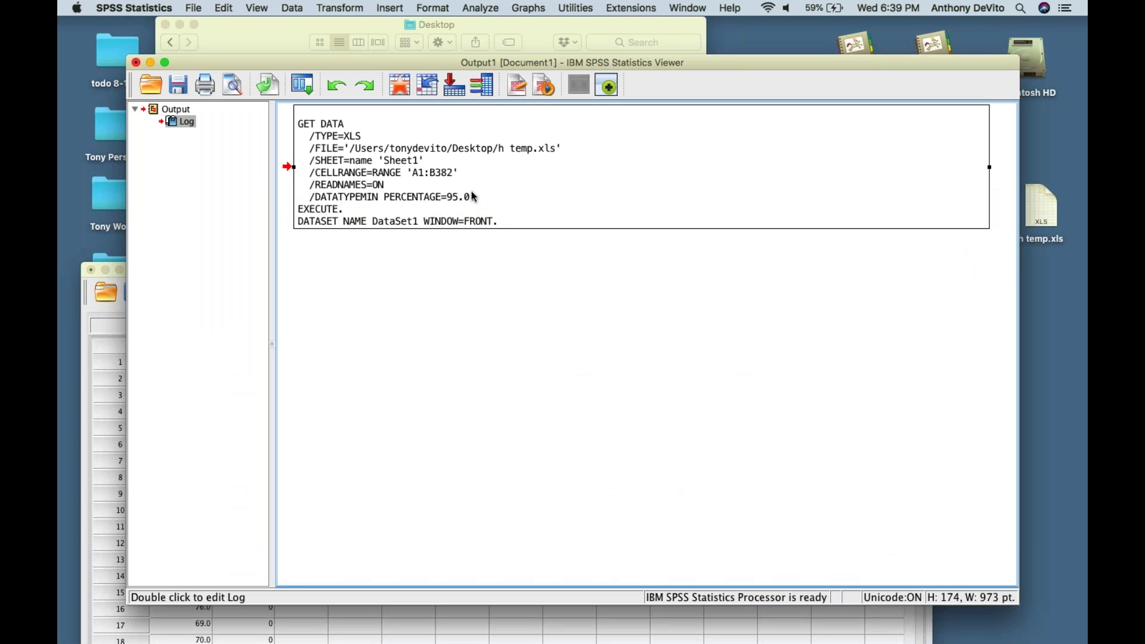
{"action": "left_click", "coordinate": [474, 196]}
{"action": "left_click", "coordinate": [106, 407]}
{"action": "left_click_drag", "start_coordinate": [557, 268], "coordinate": [587, 16]}
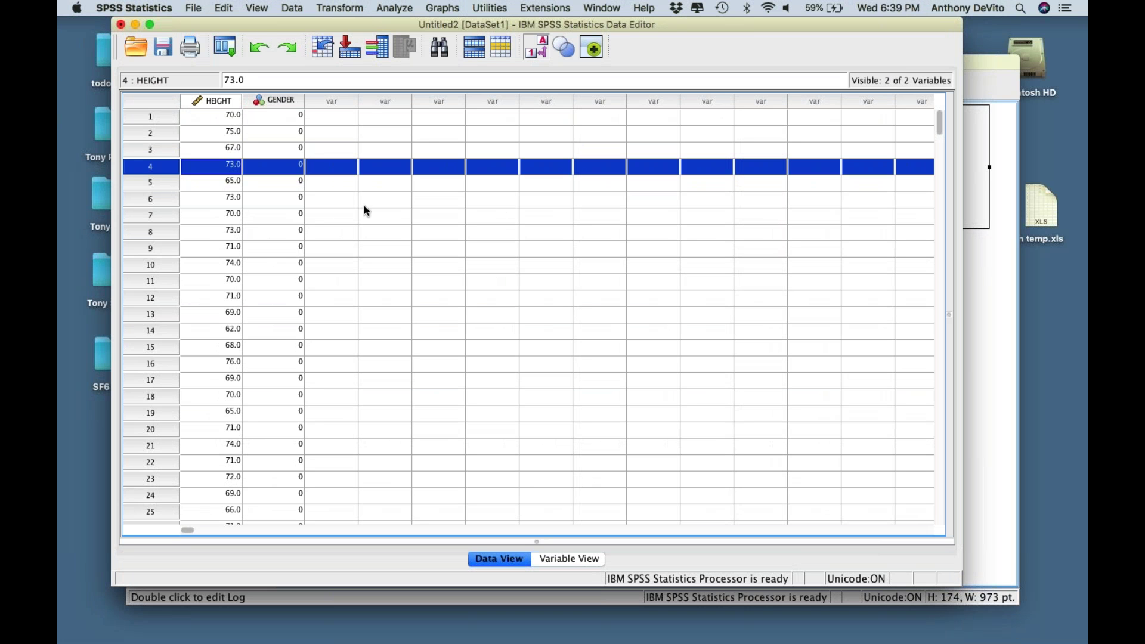
- Scroll through the imported HEIGHT and GENDER values in Data View
{"action": "scroll", "coordinate": [364, 205], "scroll_direction": "down", "scroll_amount": 1}
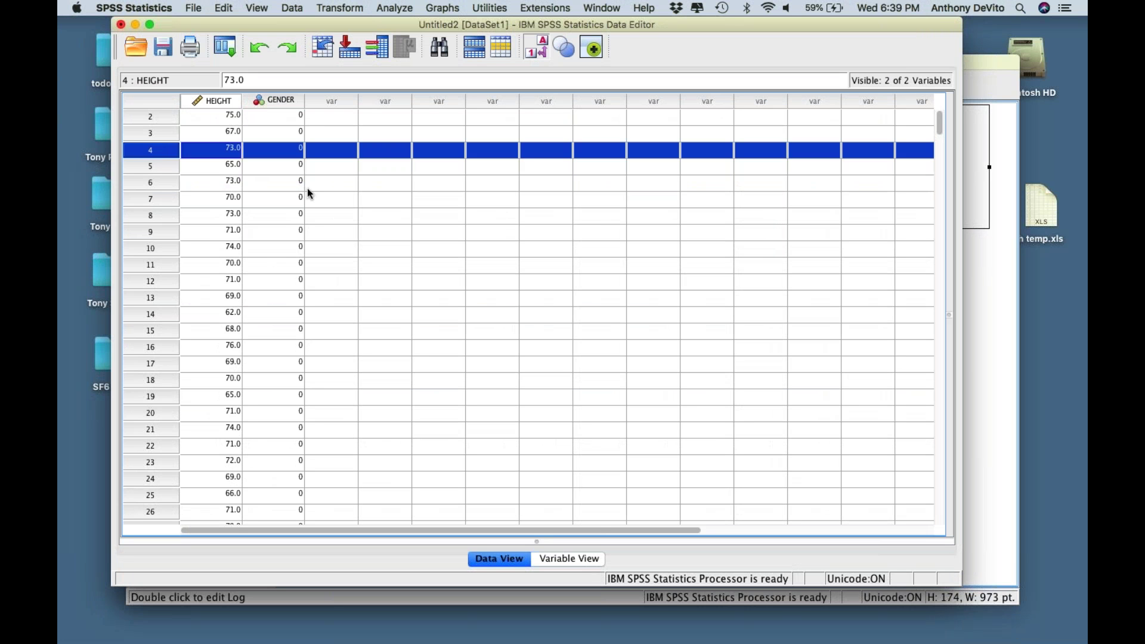
{"action": "scroll", "coordinate": [279, 279], "scroll_direction": "down", "scroll_amount": 2}
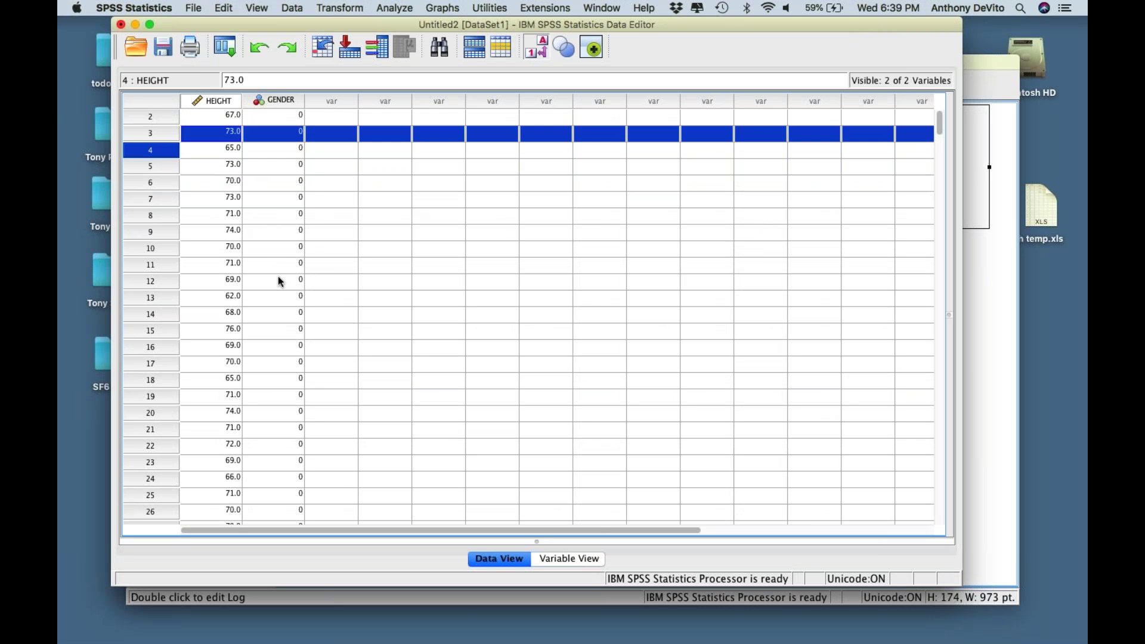
{"action": "scroll", "coordinate": [279, 279], "scroll_direction": "up", "scroll_amount": 3}
{"action": "scroll", "coordinate": [280, 279], "scroll_direction": "down", "scroll_amount": 1}
{"action": "scroll", "coordinate": [279, 279], "scroll_direction": "right", "scroll_amount": 1}
{"action": "scroll", "coordinate": [278, 277], "scroll_direction": "left", "scroll_amount": 1}
{"action": "scroll", "coordinate": [278, 277], "scroll_direction": "up", "scroll_amount": 1}
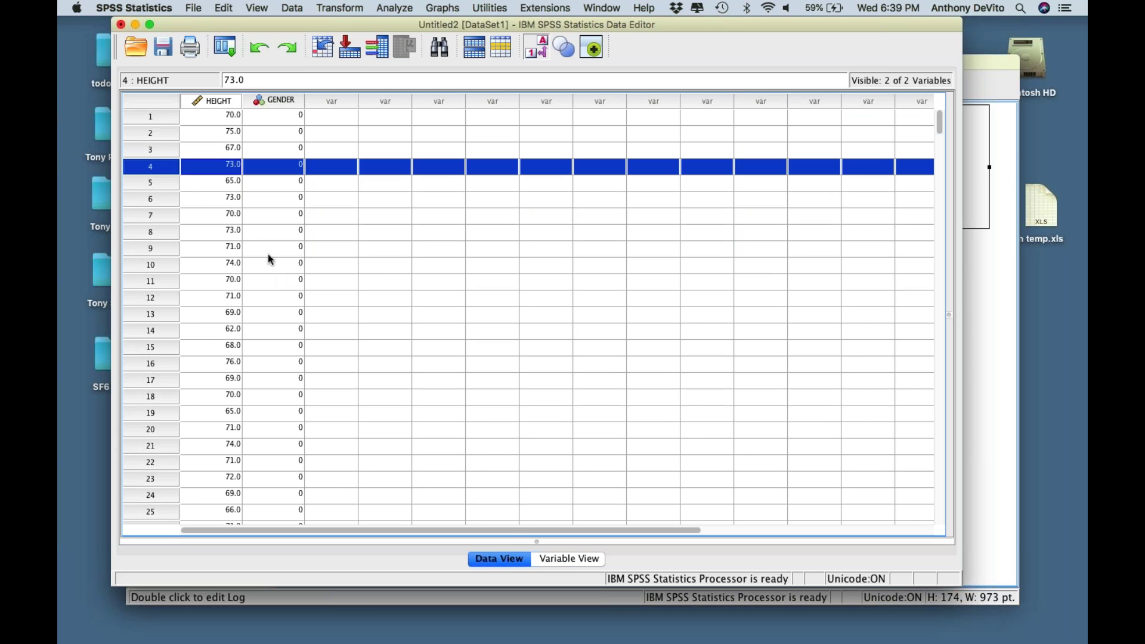
- Select a few cells beside the data, then switch to Variable View
{"action": "left_click", "coordinate": [282, 123]}
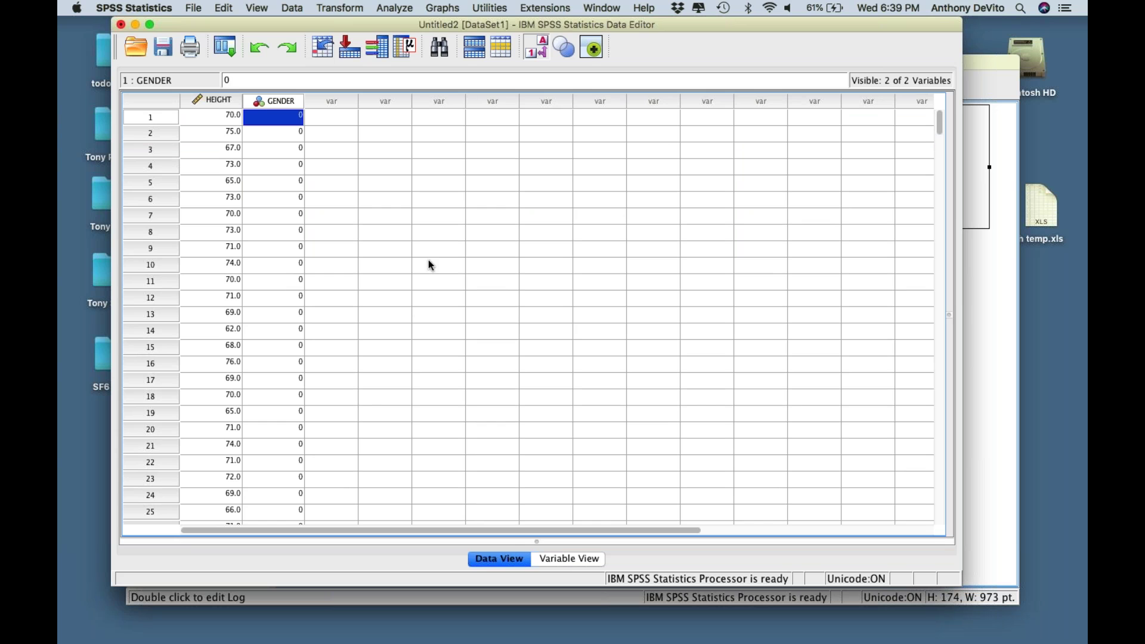
{"action": "left_click", "coordinate": [431, 233]}
{"action": "left_click", "coordinate": [433, 167]}
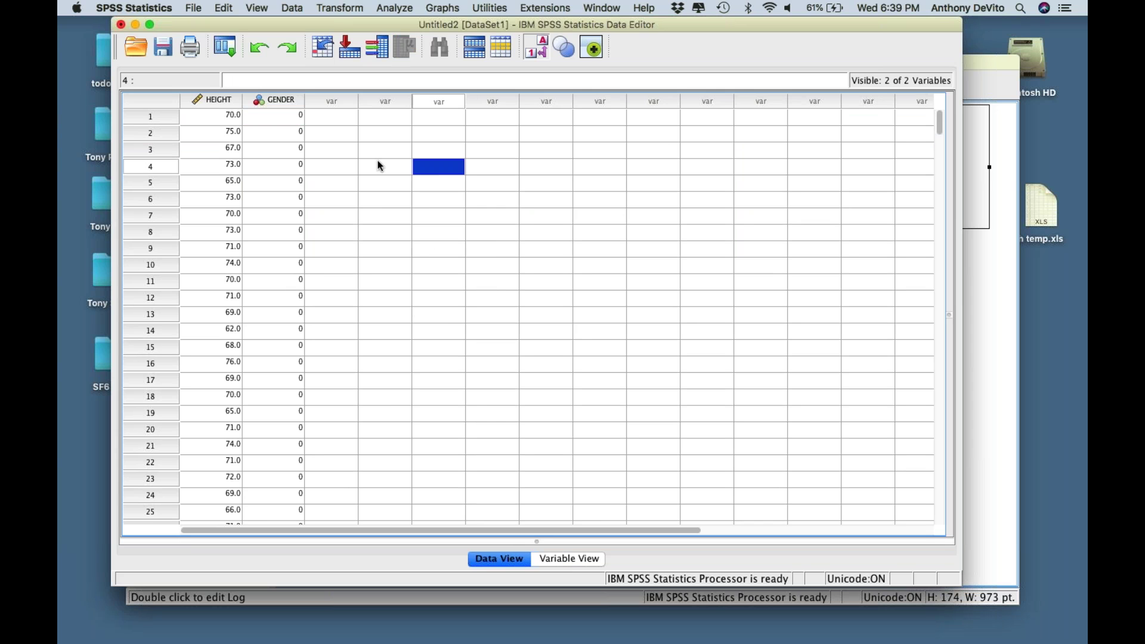
{"action": "left_click", "coordinate": [380, 165]}
{"action": "left_click", "coordinate": [385, 153]}
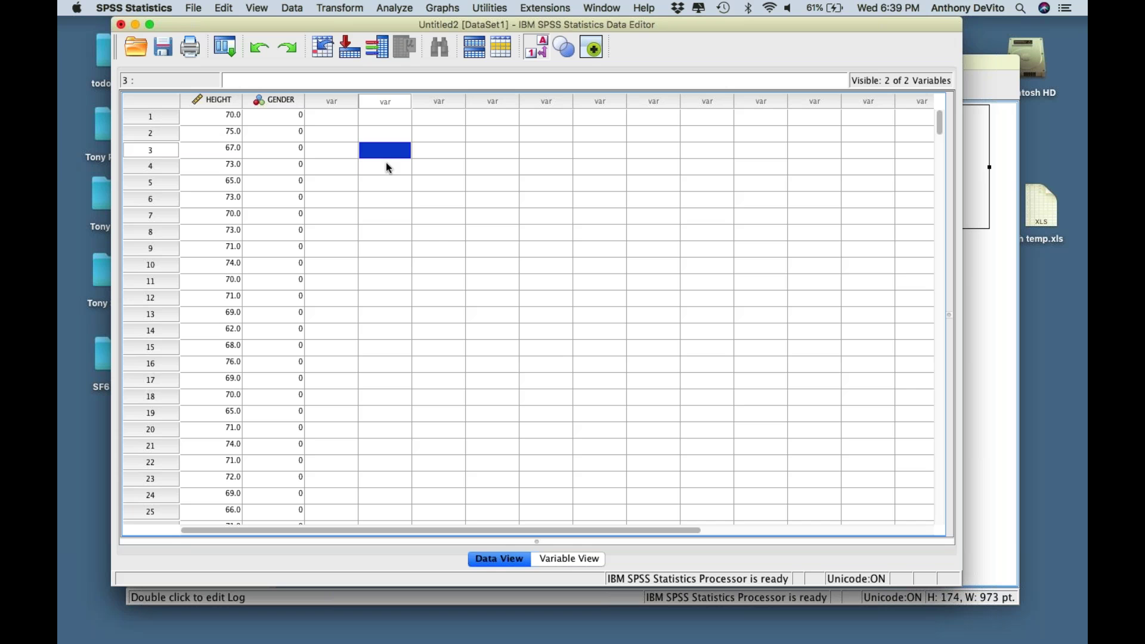
{"action": "left_click", "coordinate": [393, 179]}
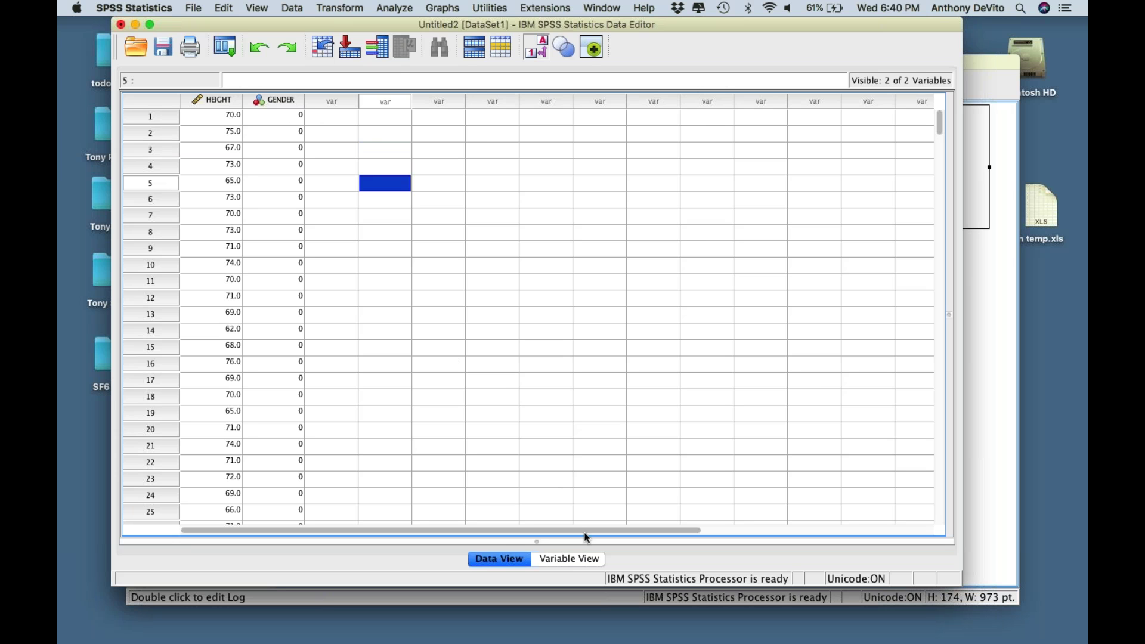
{"action": "left_click", "coordinate": [569, 559]}
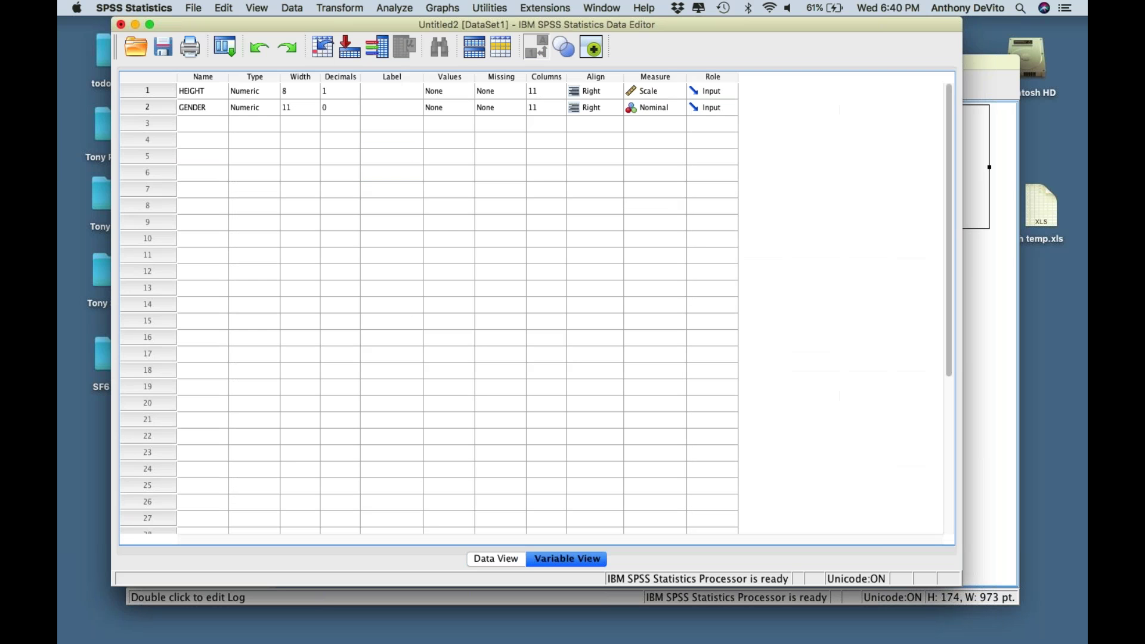
{"action": "left_click", "coordinate": [257, 6]}
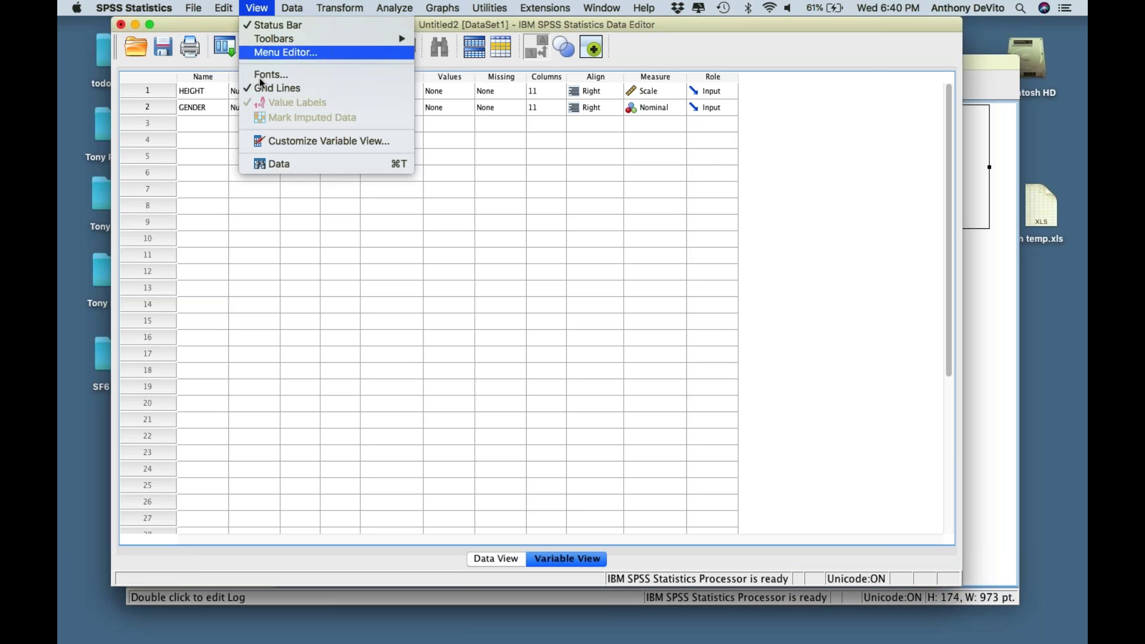
{"action": "left_click", "coordinate": [271, 164]}
{"action": "left_click", "coordinate": [257, 7]}
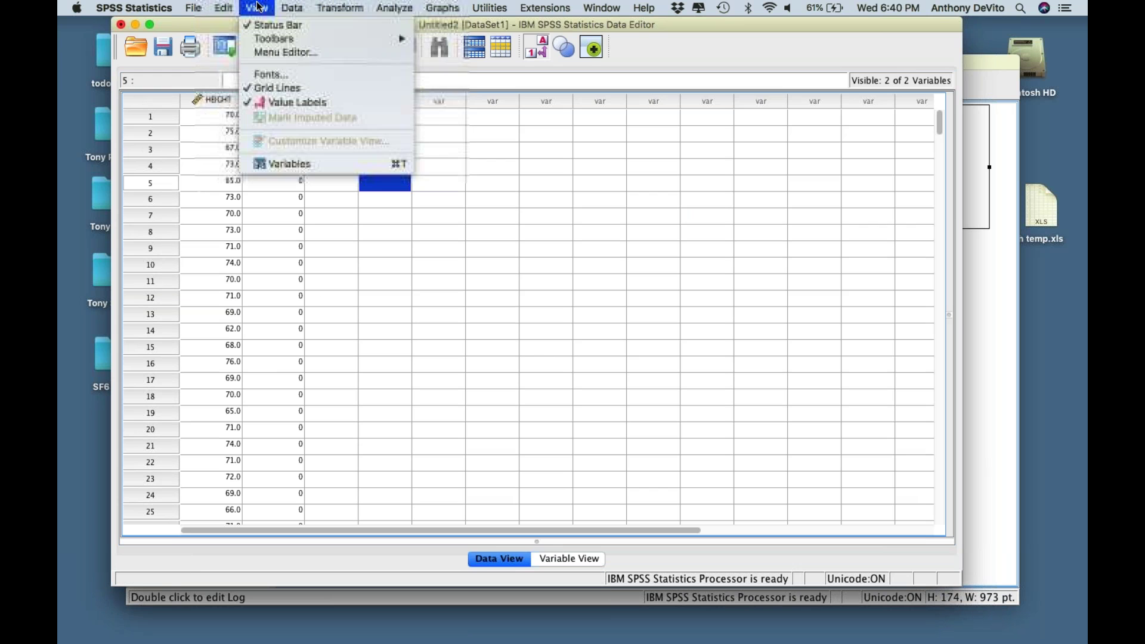
{"action": "left_click", "coordinate": [290, 164]}
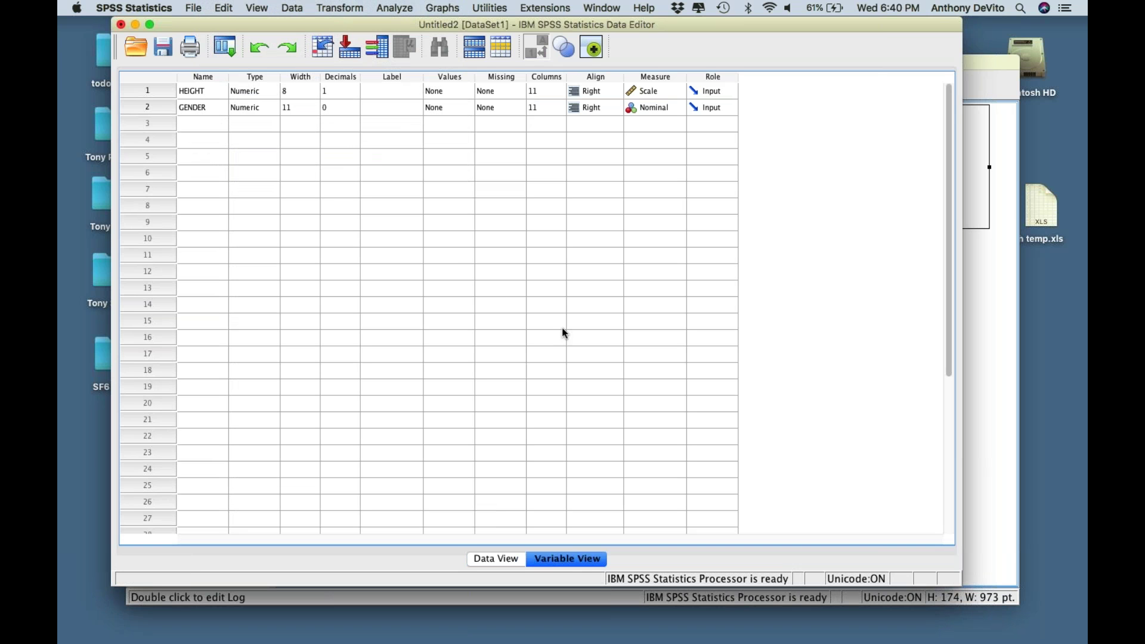
{"action": "left_click", "coordinate": [500, 558]}
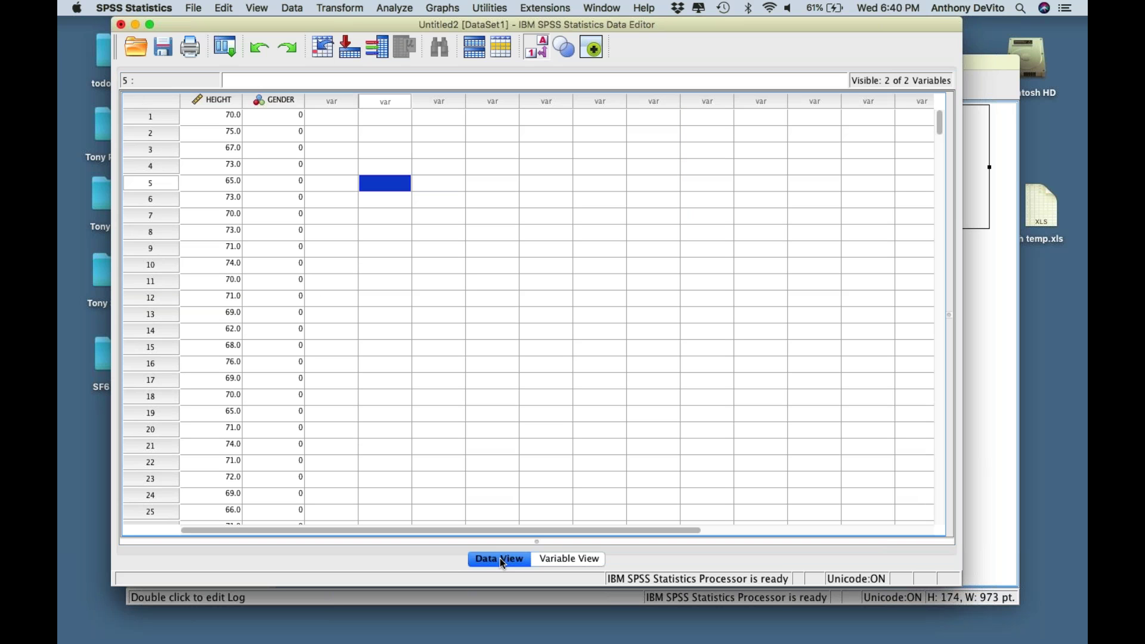
{"action": "left_click", "coordinate": [567, 560]}
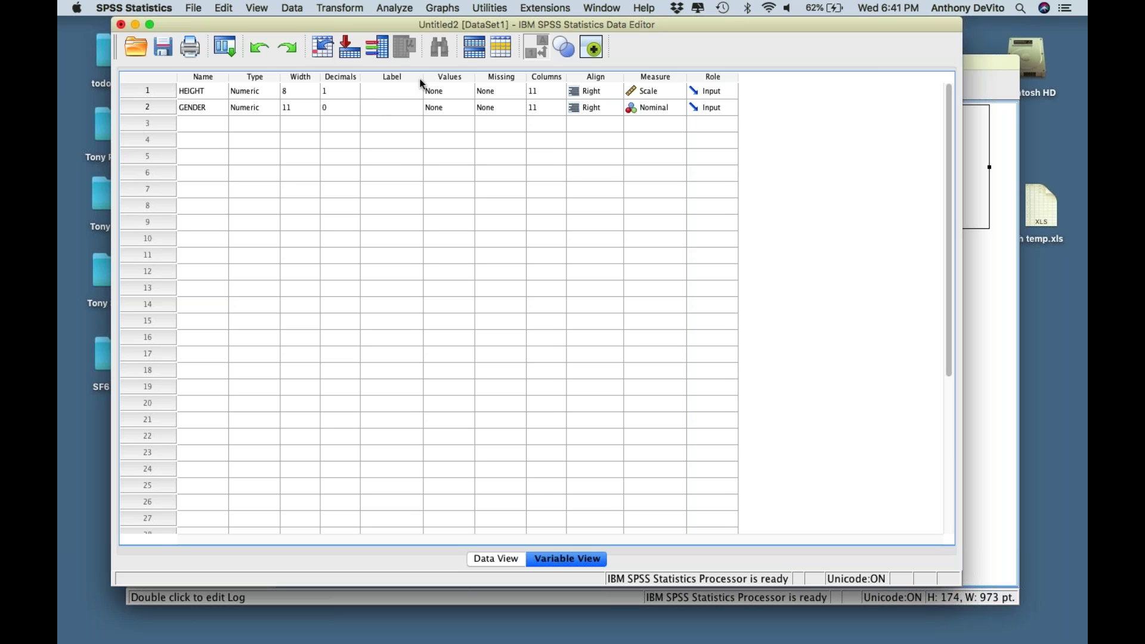
- Widen the Label column and label HEIGHT 'Student Heights' and GENDER 'Sex of the Student'
{"action": "left_click_drag", "start_coordinate": [424, 77], "coordinate": [498, 78]}
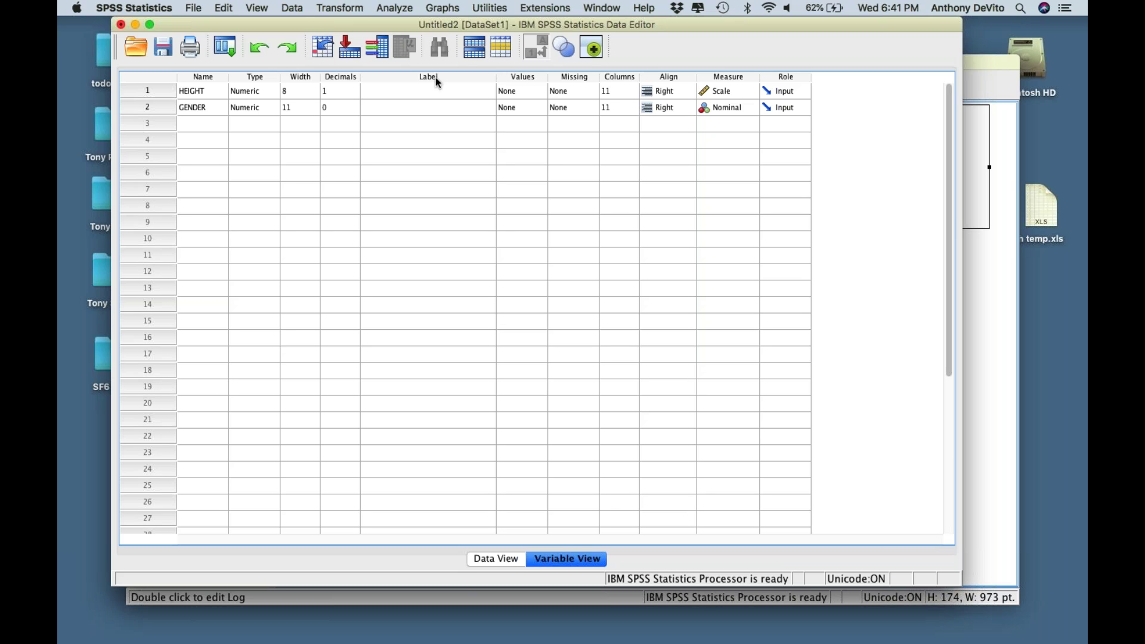
{"action": "left_click", "coordinate": [412, 89]}
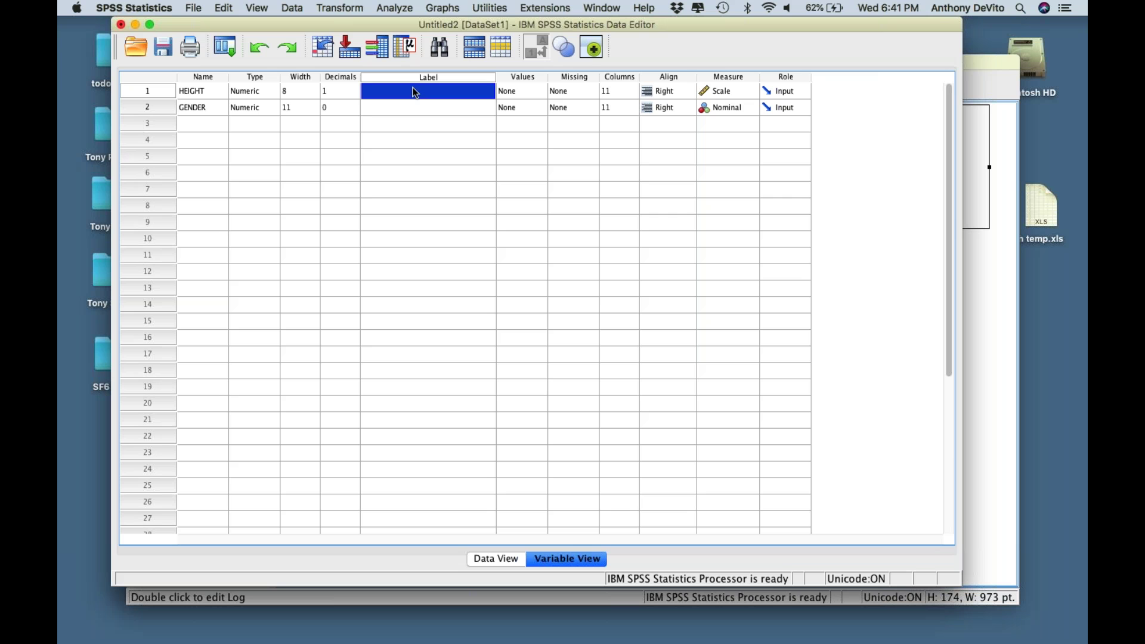
{"action": "type", "text": "Student Heights"}
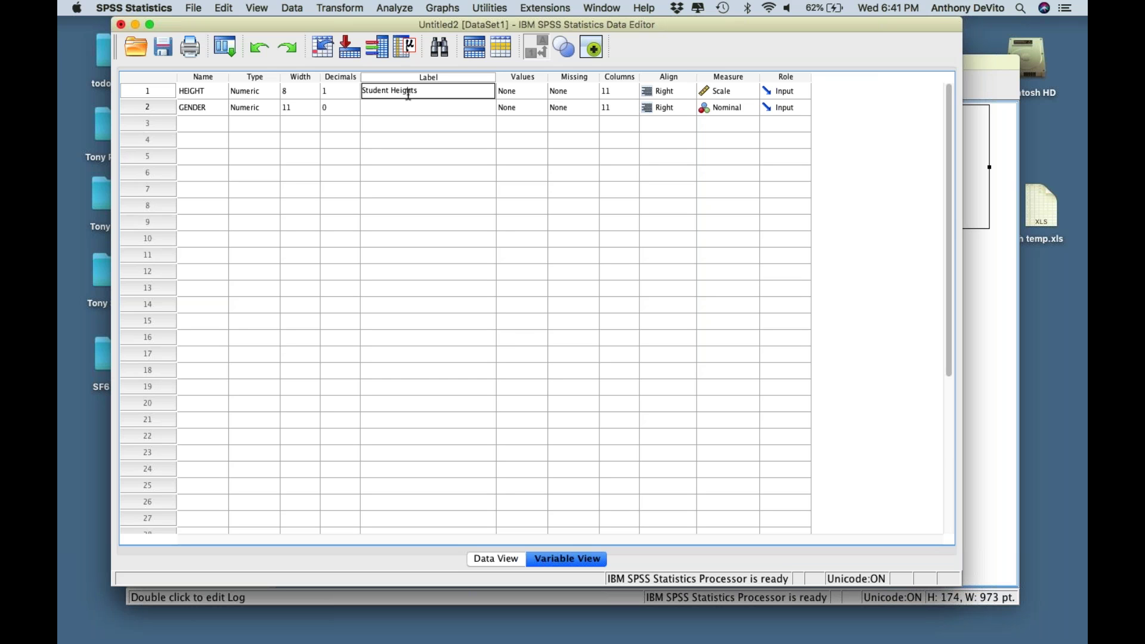
{"action": "left_click", "coordinate": [400, 109]}
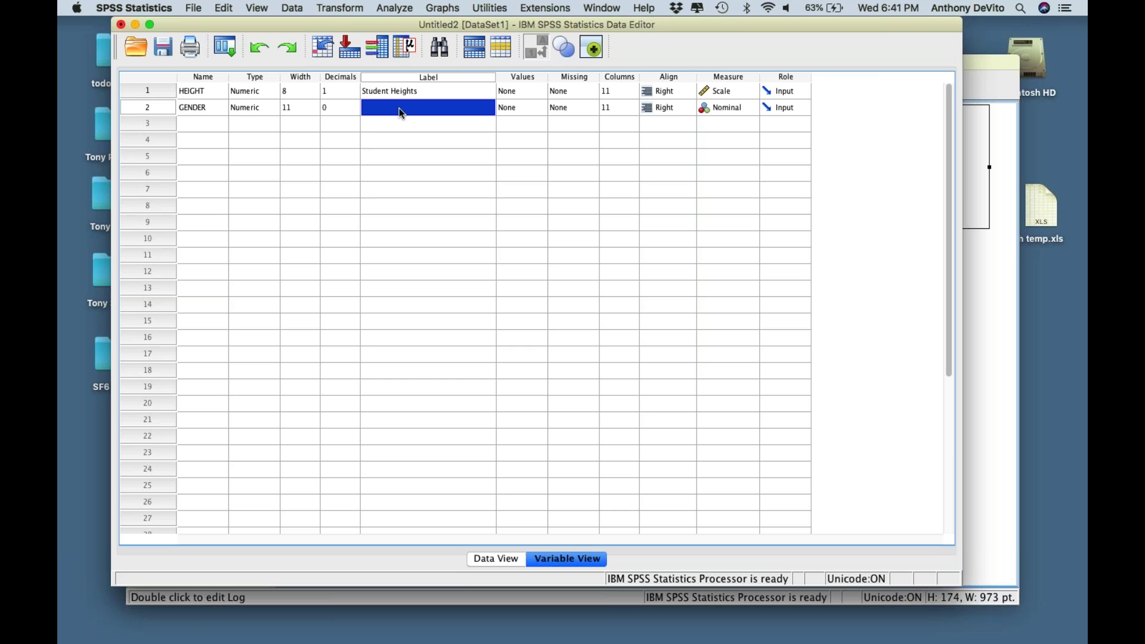
{"action": "type", "text": "Sex of the Student"}
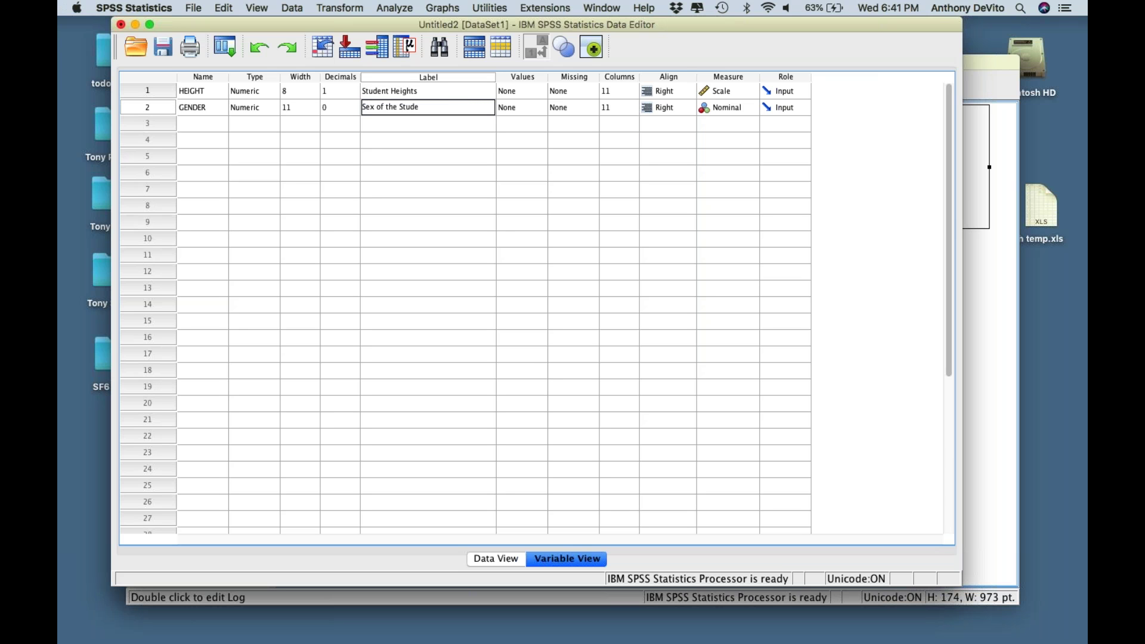
{"action": "left_click", "coordinate": [493, 145]}
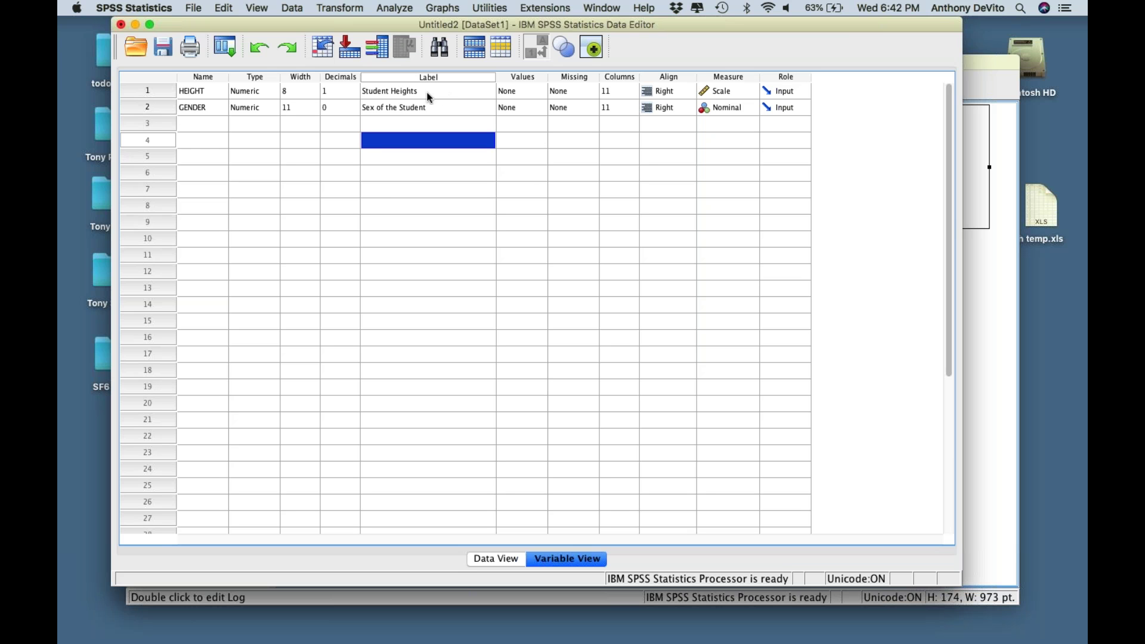
- Look at HEIGHT's Value Labels settings and close them unchanged
{"action": "left_click", "coordinate": [529, 90]}
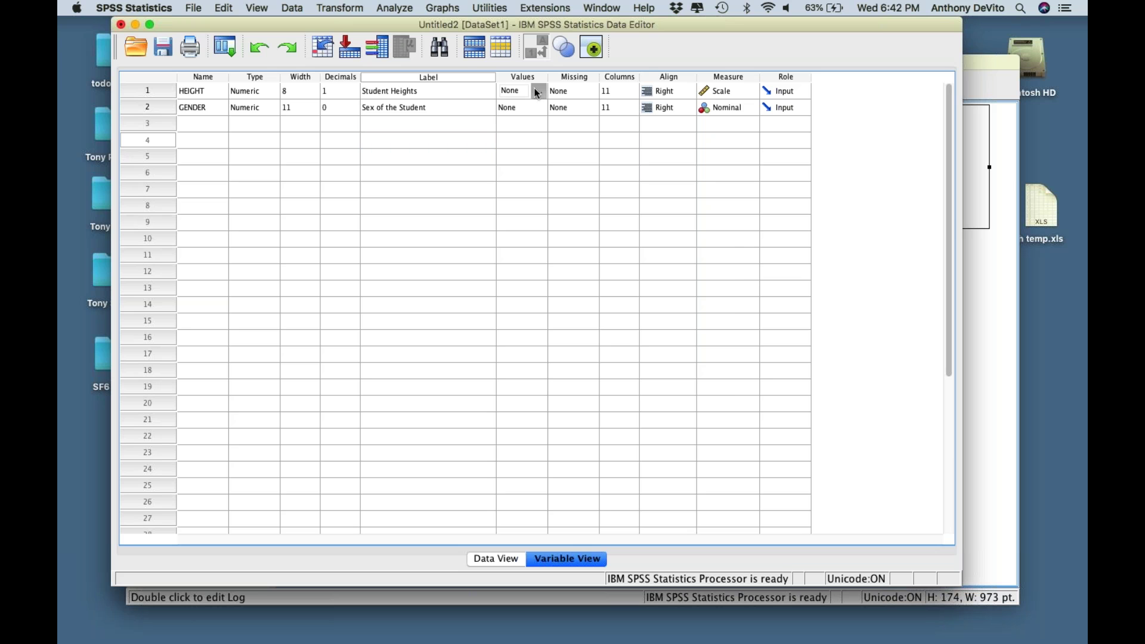
{"action": "left_click", "coordinate": [536, 89]}
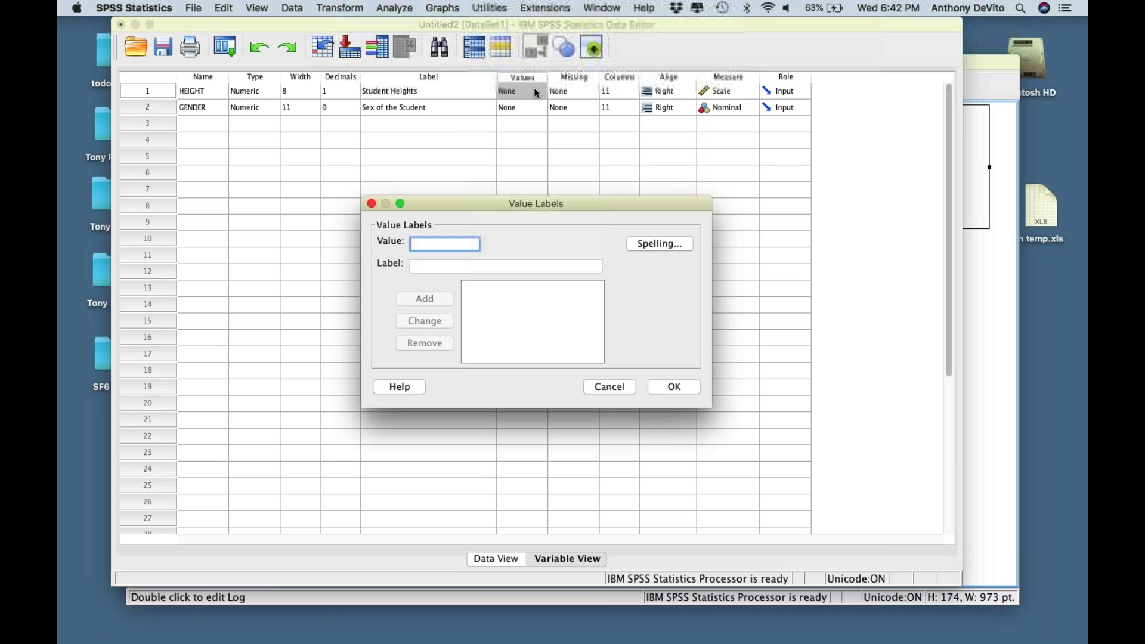
{"action": "left_click", "coordinate": [370, 203]}
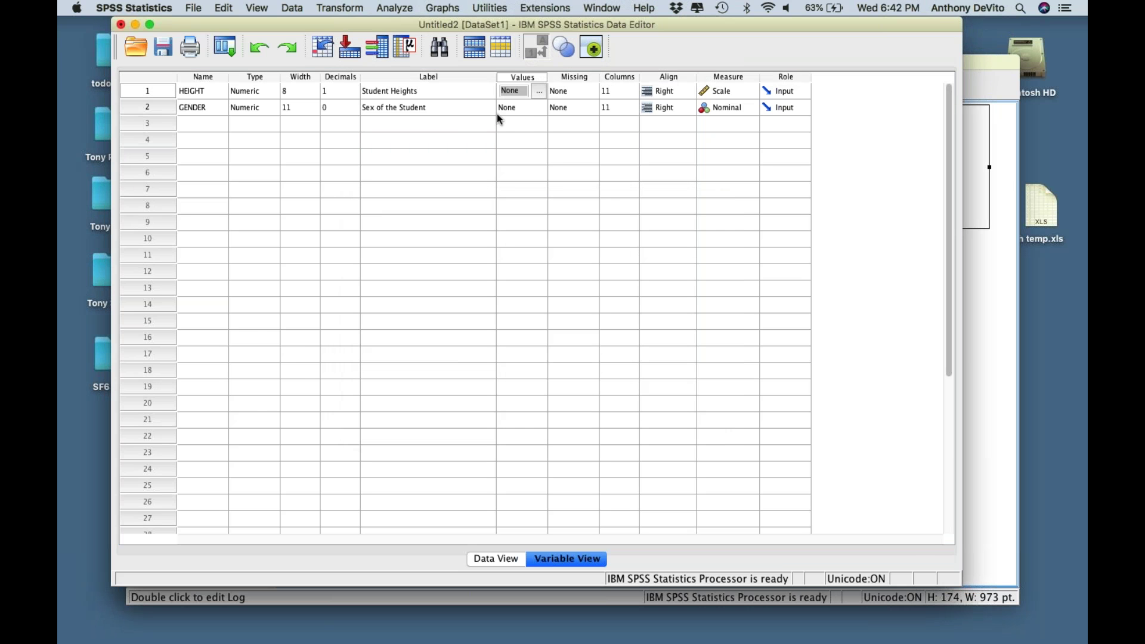
- Cancel HEIGHT's Missing Values settings, leaving none defined, and open its Measure list
{"action": "left_click", "coordinate": [576, 91]}
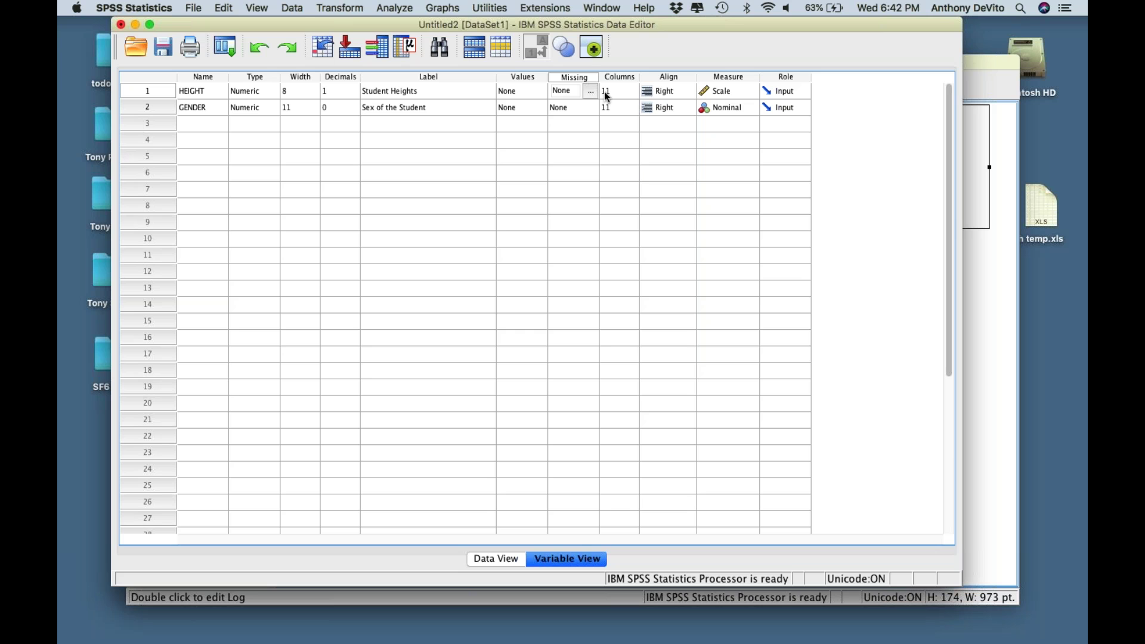
{"action": "left_click", "coordinate": [589, 94]}
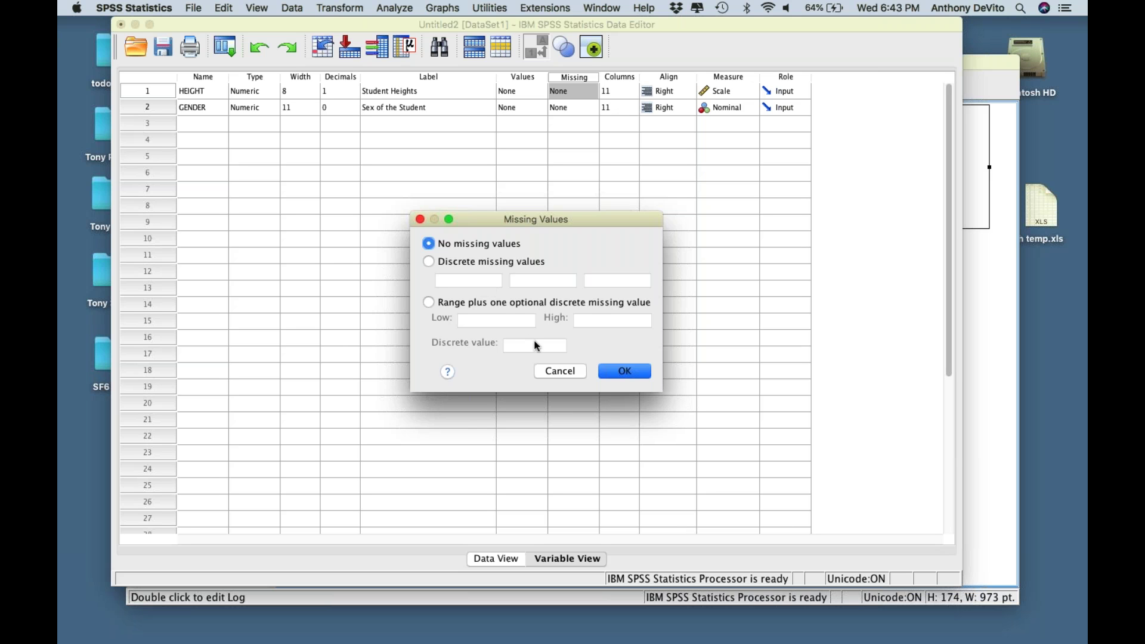
{"action": "left_click", "coordinate": [564, 371]}
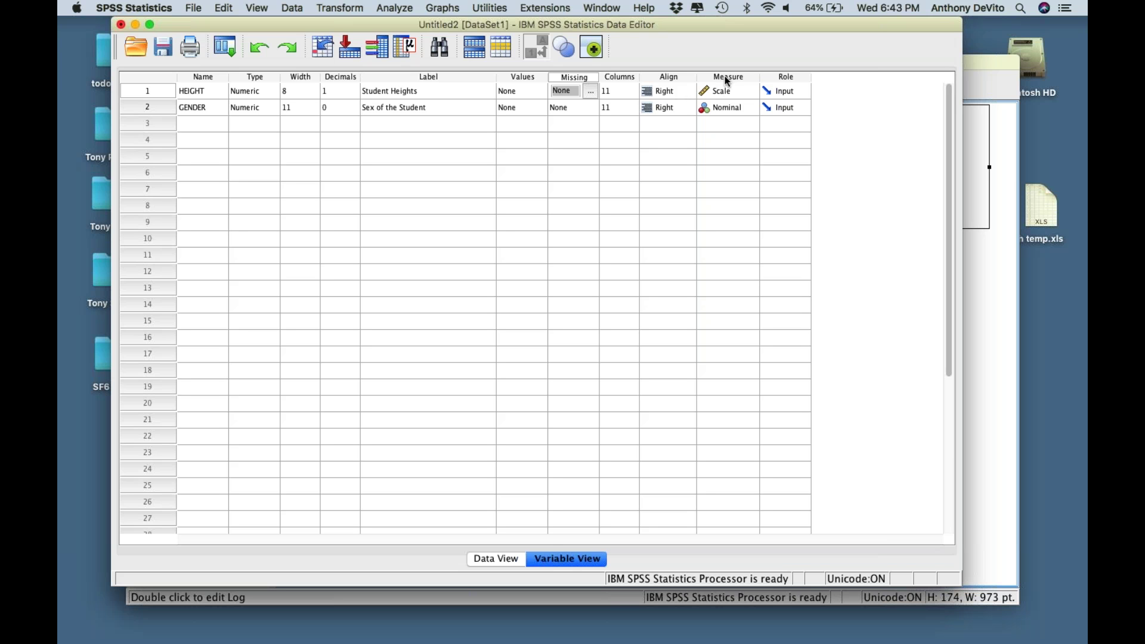
{"action": "left_click", "coordinate": [750, 91]}
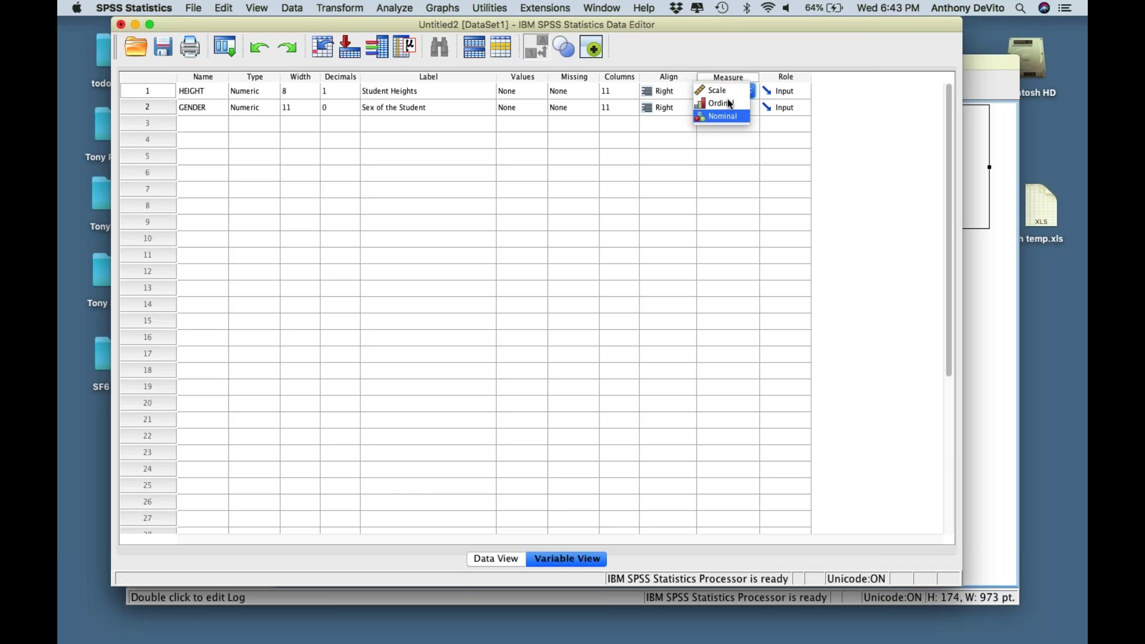
- Keep HEIGHT's measure as Scale and GENDER's as Nominal
{"action": "left_click", "coordinate": [727, 97]}
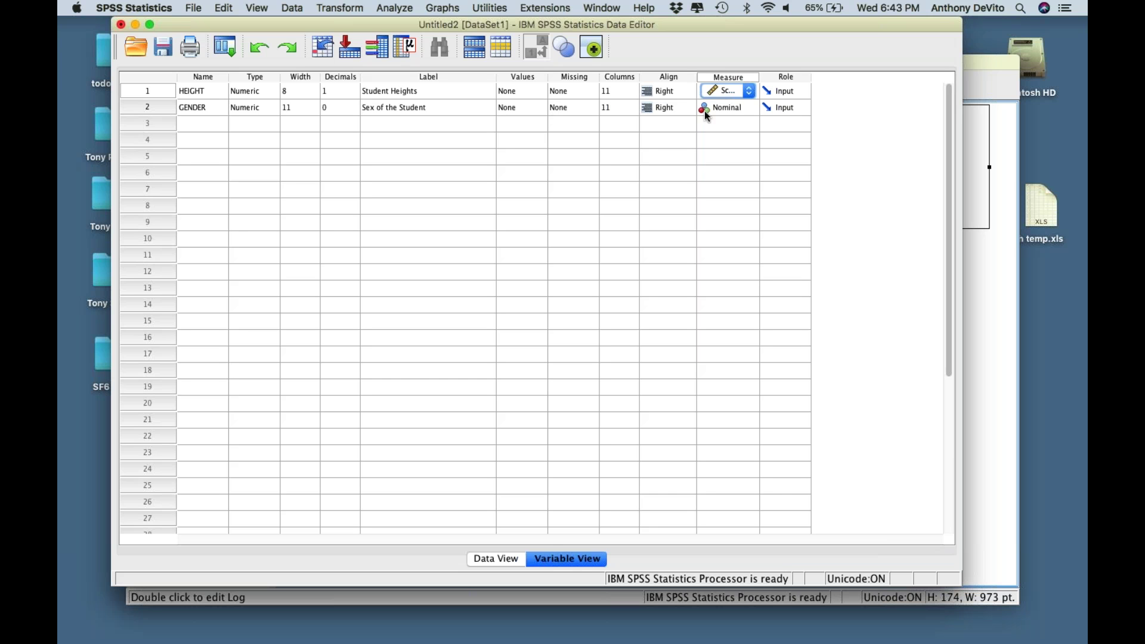
{"action": "left_click", "coordinate": [746, 107]}
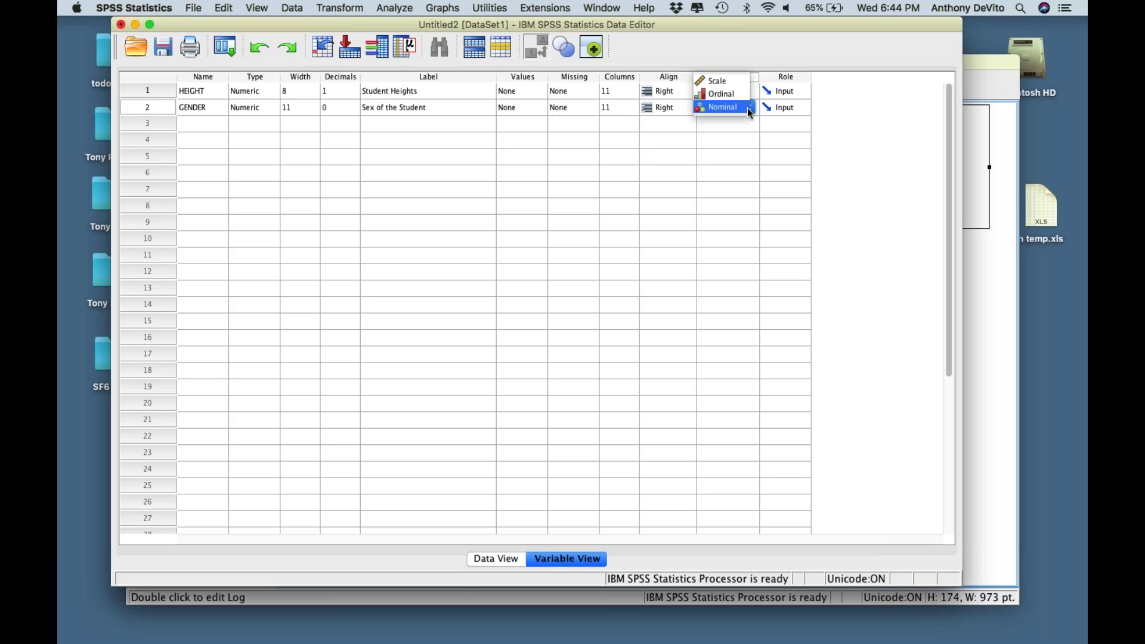
{"action": "left_click", "coordinate": [741, 146]}
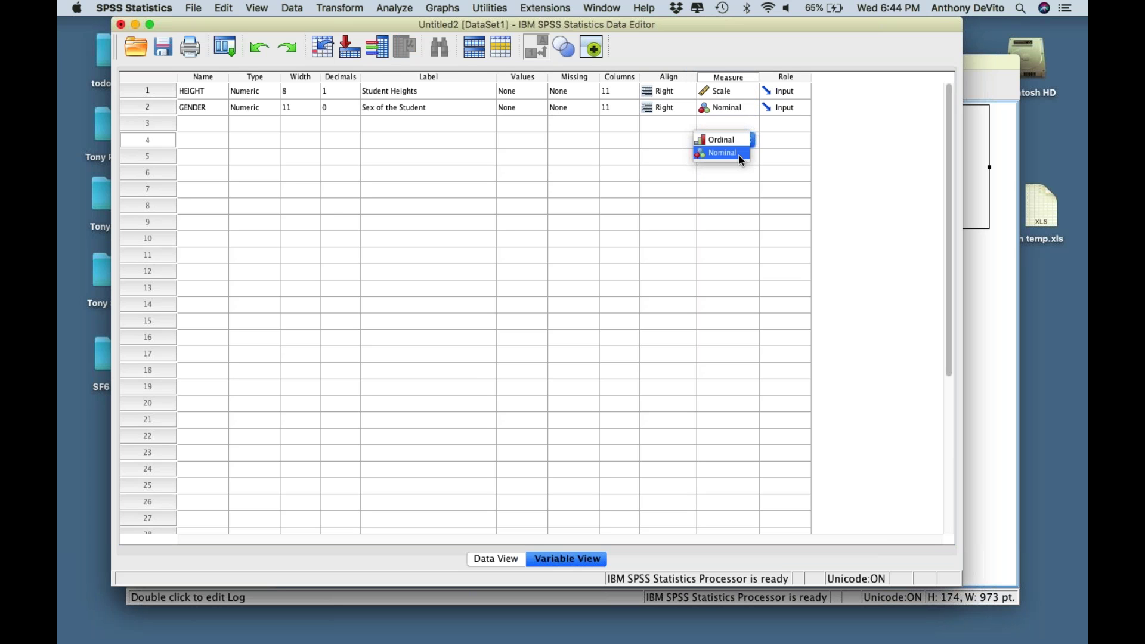
{"action": "left_click", "coordinate": [739, 154]}
{"action": "left_click", "coordinate": [733, 172]}
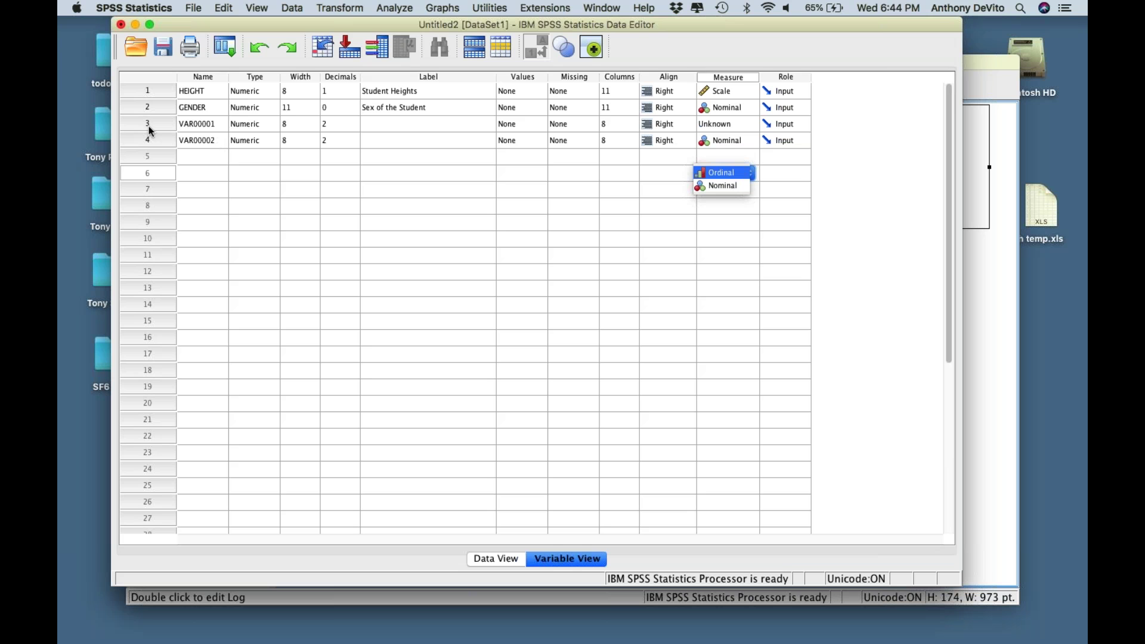
- Delete the stray variables VAR00001 and VAR00002 with Edit > Clear
{"action": "left_click_drag", "start_coordinate": [149, 124], "coordinate": [149, 141]}
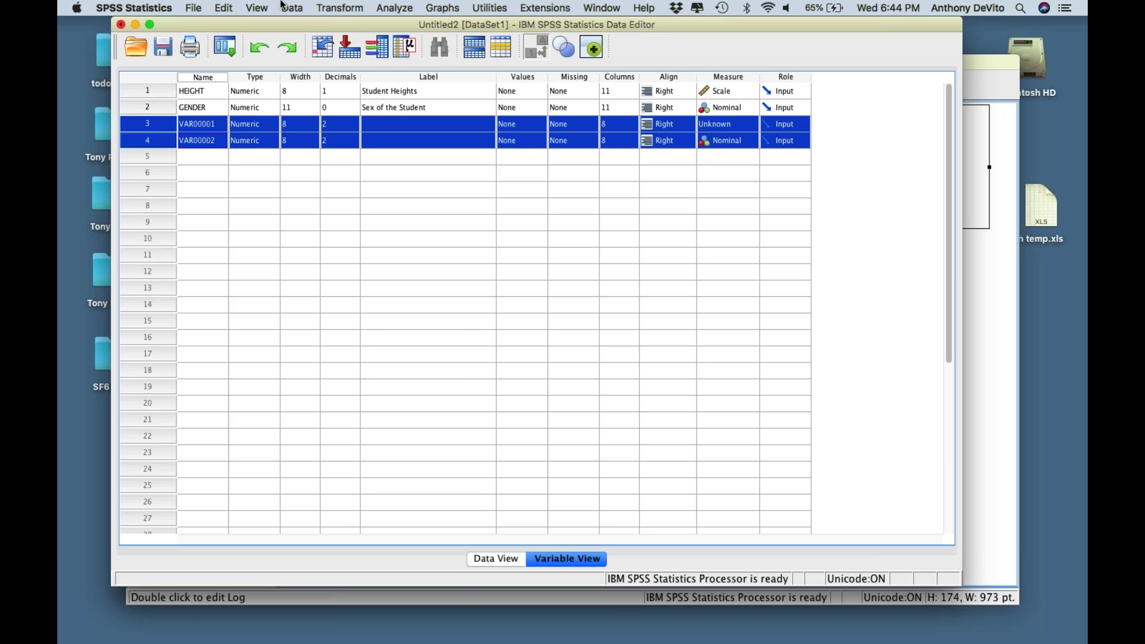
{"action": "left_click", "coordinate": [226, 8]}
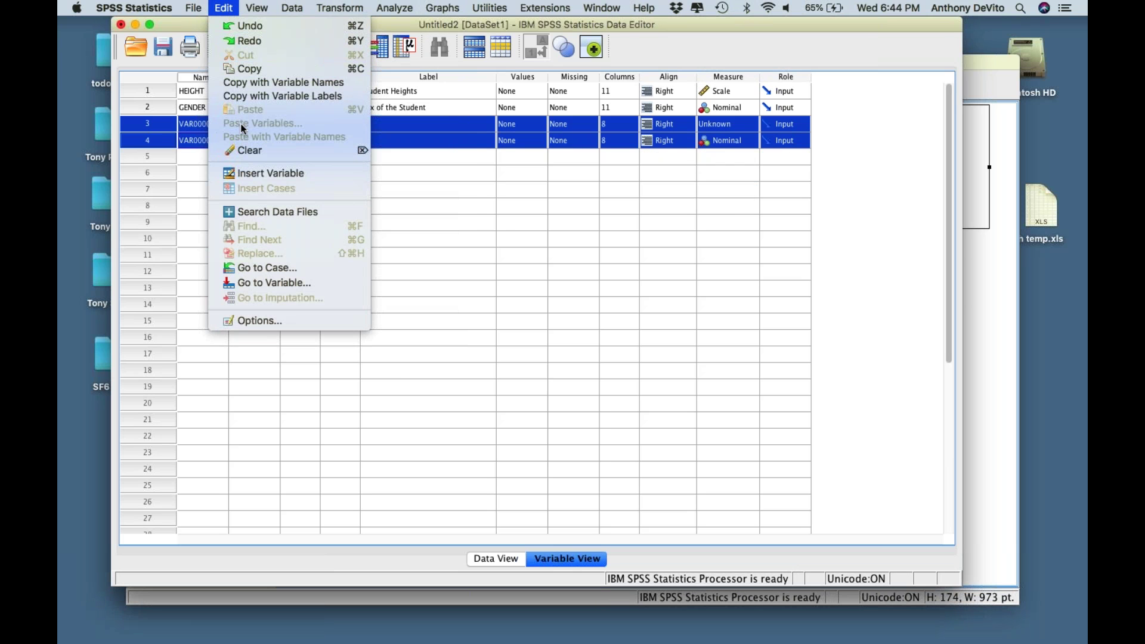
{"action": "left_click", "coordinate": [245, 149]}
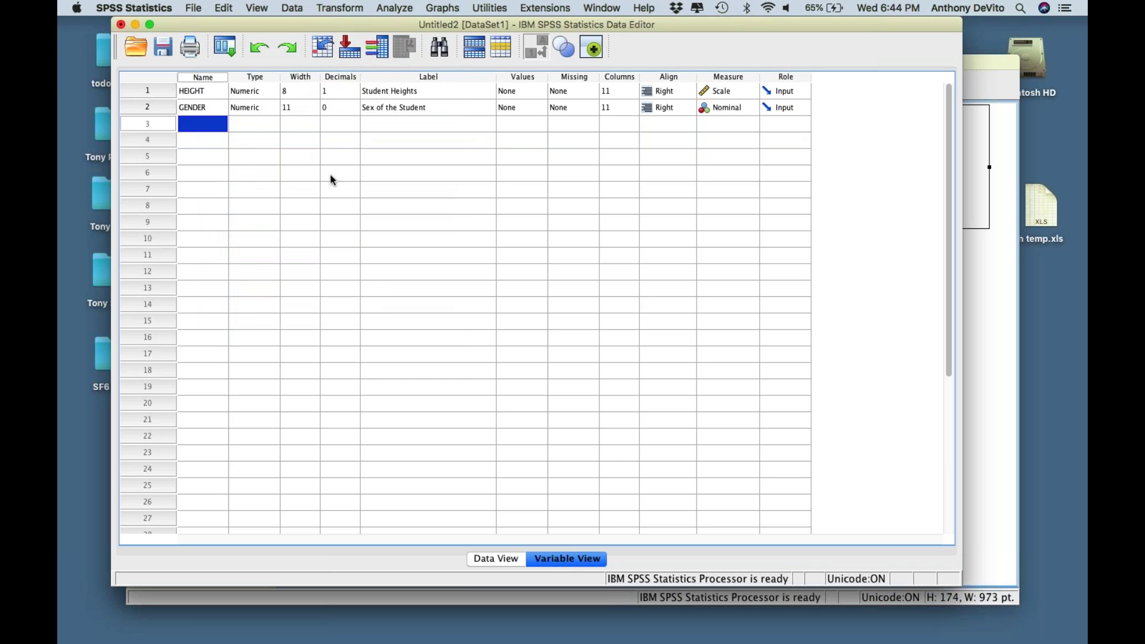
{"action": "left_click", "coordinate": [358, 177]}
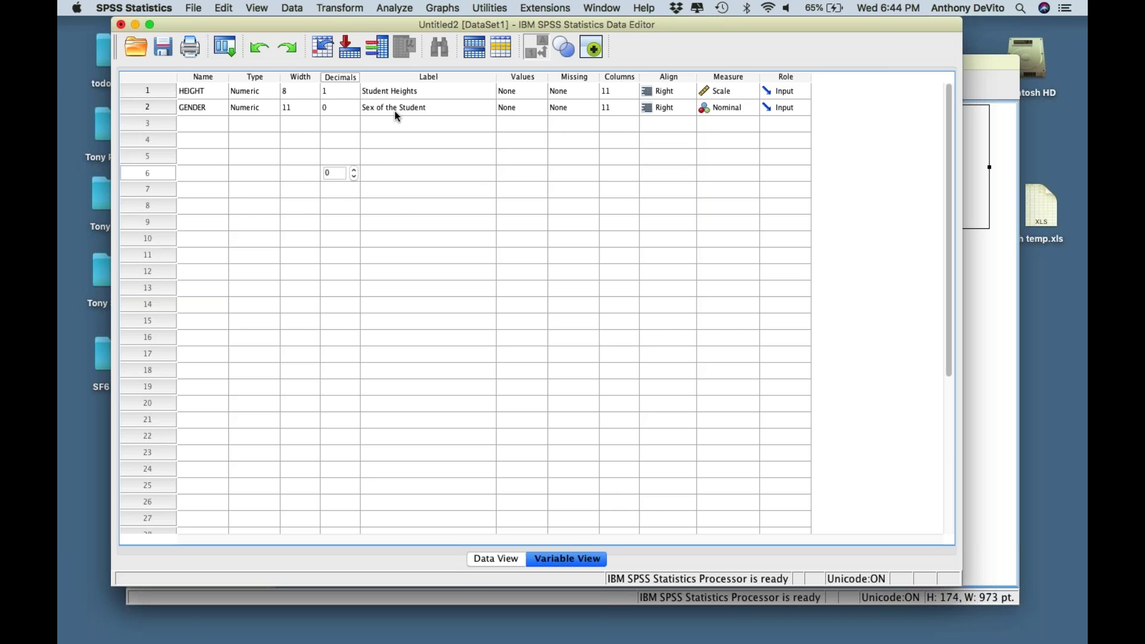
- Glance at the data, then add value label 0 = Male for GENDER
{"action": "left_click", "coordinate": [485, 558]}
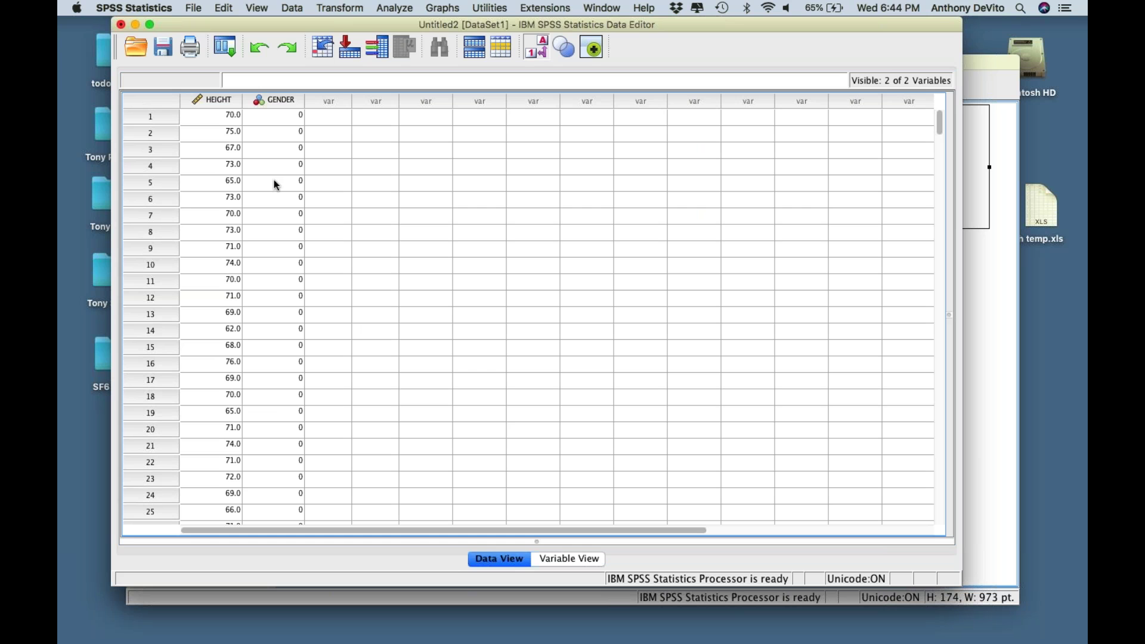
{"action": "left_click", "coordinate": [565, 564]}
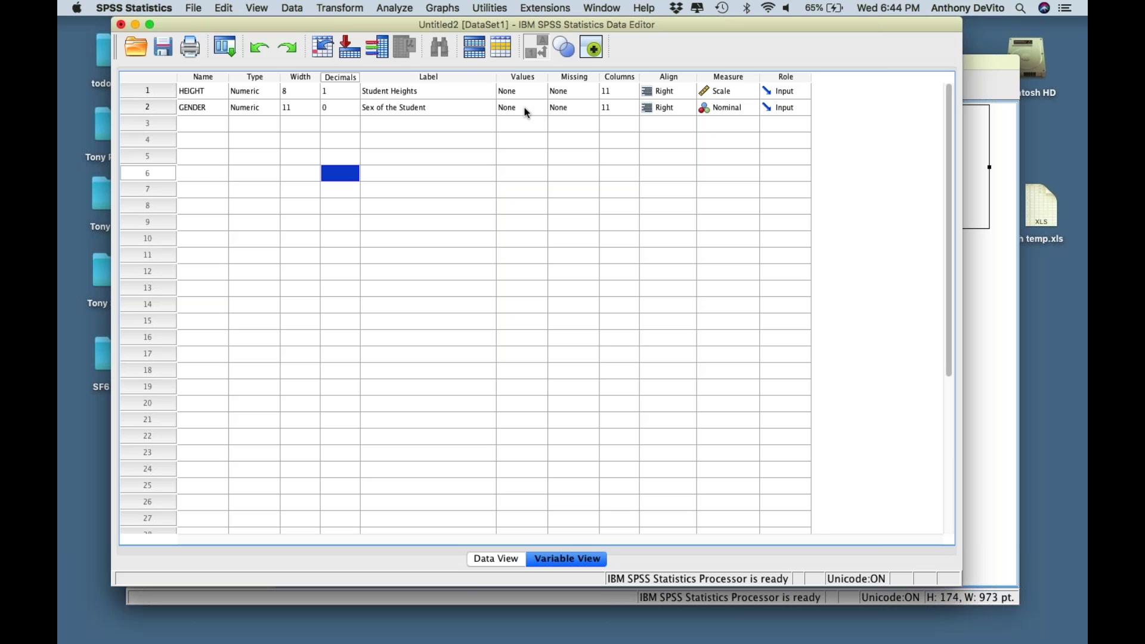
{"action": "left_click", "coordinate": [527, 113]}
{"action": "left_click", "coordinate": [539, 109]}
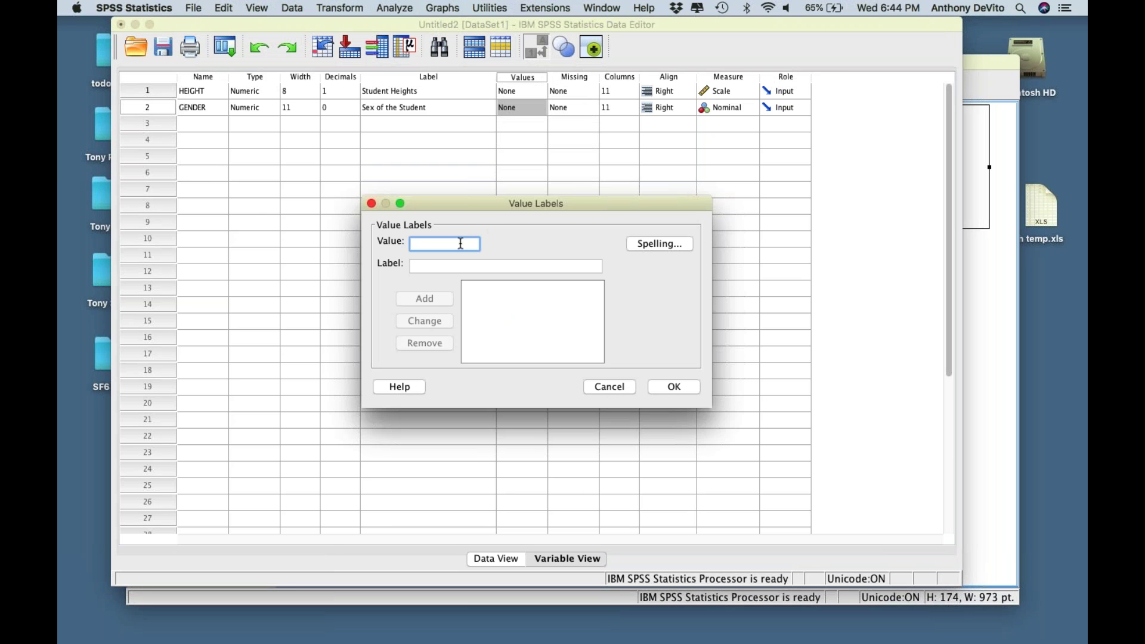
{"action": "type", "text": "0"}
{"action": "left_click", "coordinate": [458, 266]}
{"action": "type", "text": "Male"}
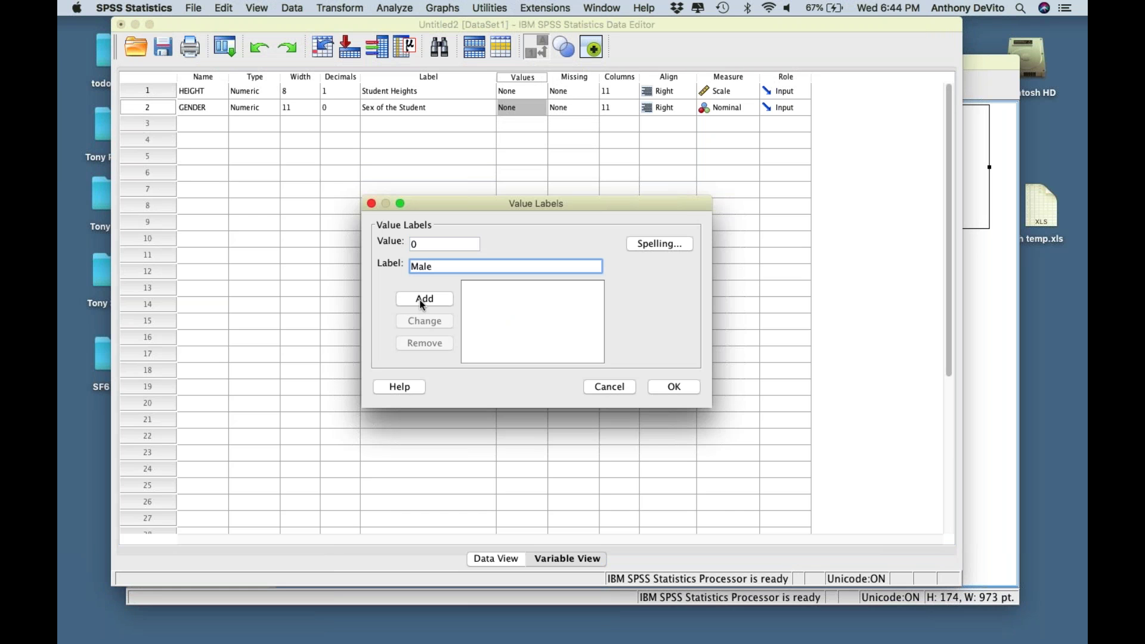
{"action": "left_click", "coordinate": [422, 301]}
- Add value label 1 = Female, confirm GENDER's labels and return to Data View
{"action": "type", "text": "1"}
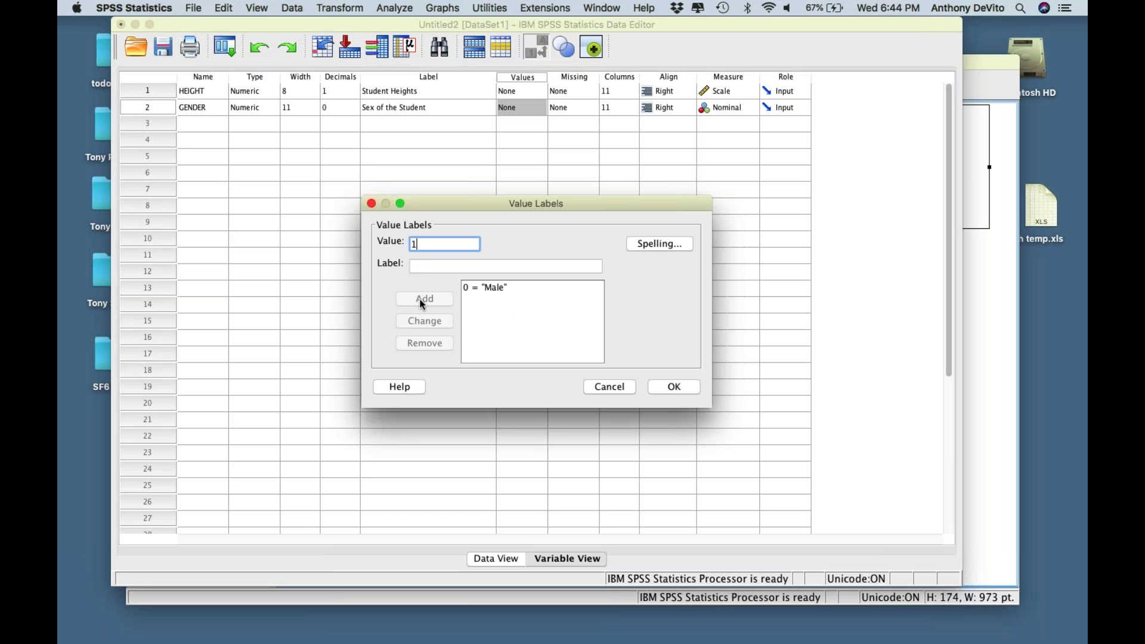
{"action": "key", "text": "Tab"}
{"action": "type", "text": "Female"}
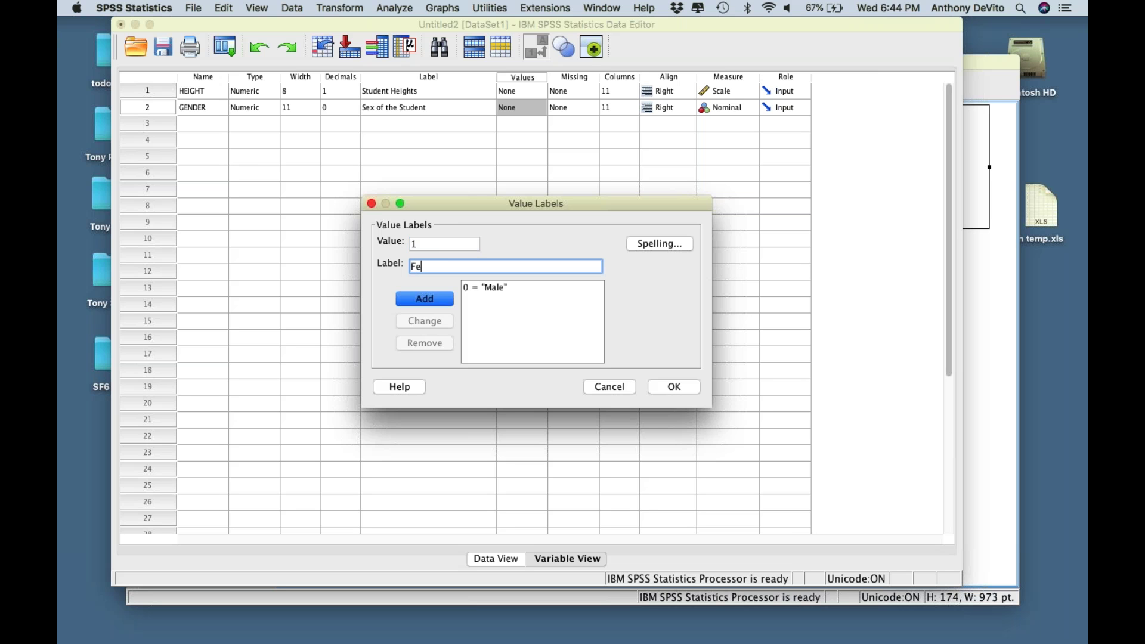
{"action": "left_click", "coordinate": [428, 301]}
{"action": "left_click", "coordinate": [674, 388]}
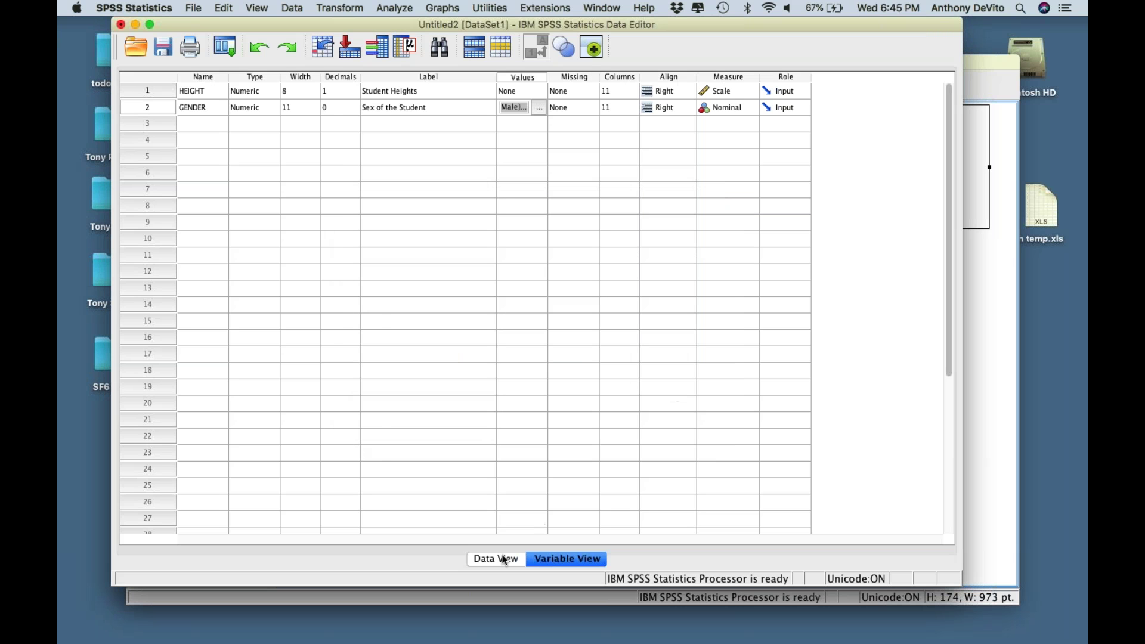
{"action": "left_click", "coordinate": [504, 559]}
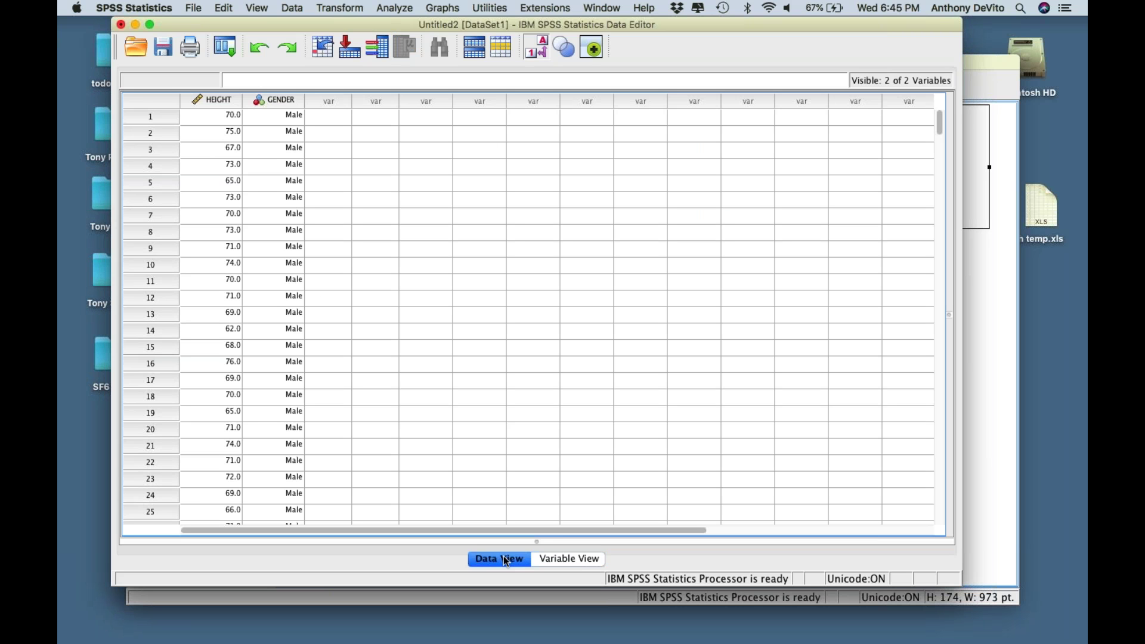
- Toggle View > Value Labels off and back on, leaving GENDER shown as Male/Female
{"action": "scroll", "coordinate": [362, 438], "scroll_direction": "down", "scroll_amount": 10}
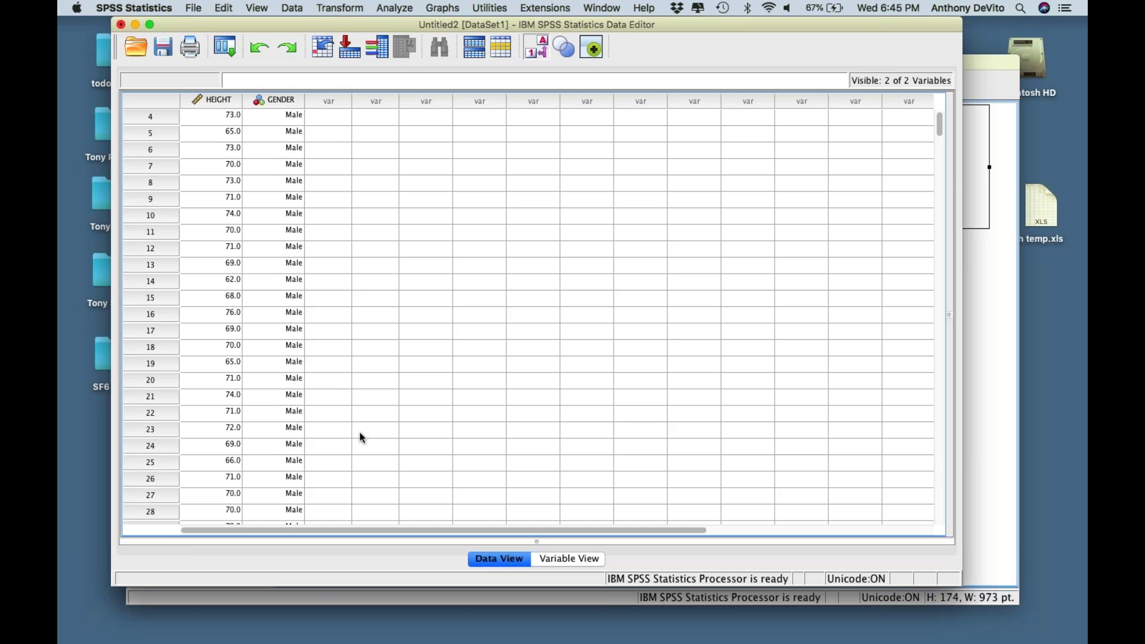
{"action": "scroll", "coordinate": [362, 438], "scroll_direction": "down", "scroll_amount": 1}
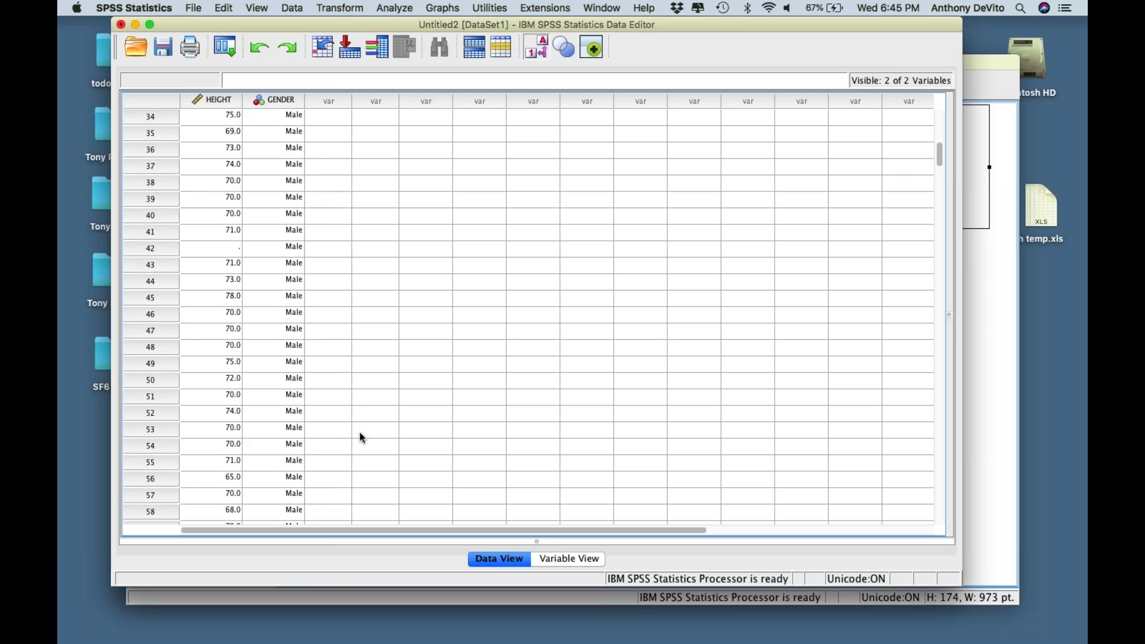
{"action": "scroll", "coordinate": [362, 438], "scroll_direction": "up", "scroll_amount": 11}
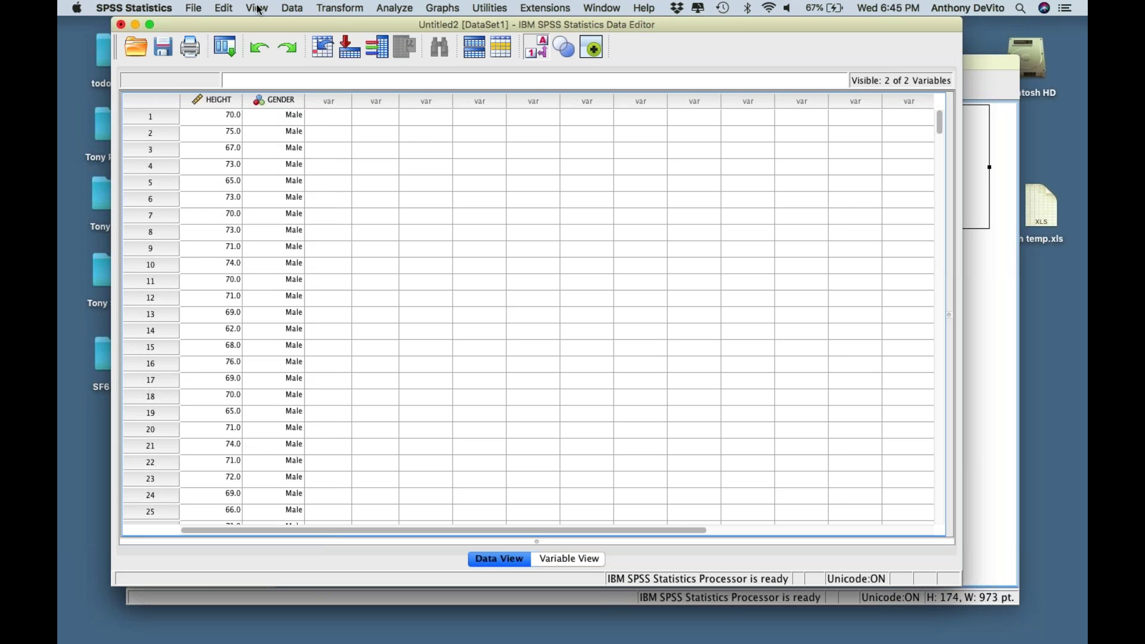
{"action": "left_click", "coordinate": [257, 8]}
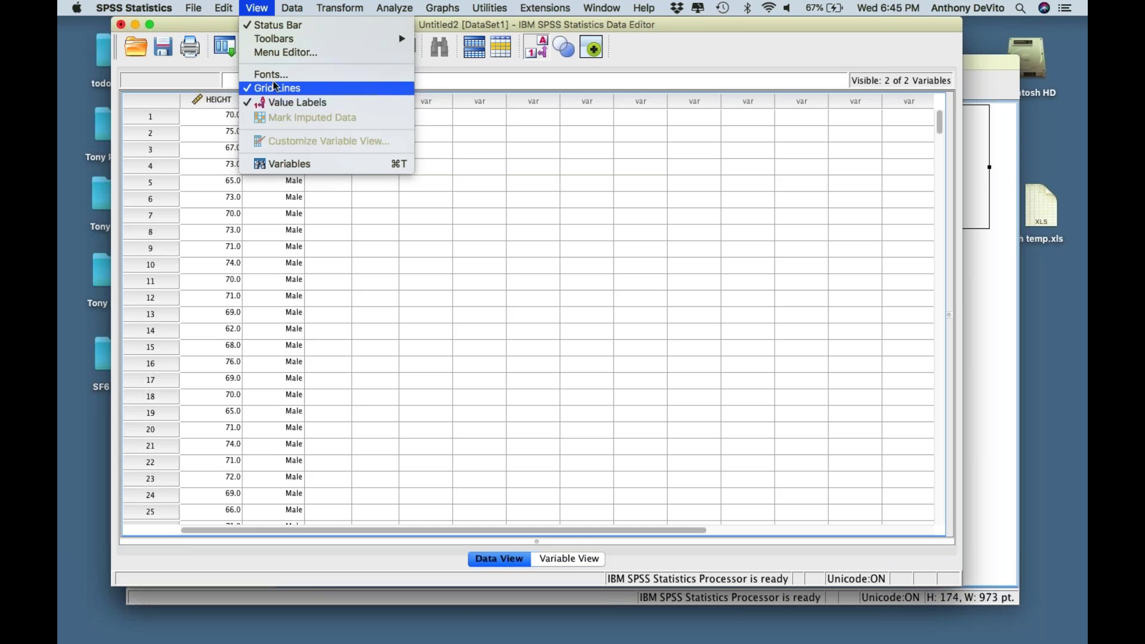
{"action": "left_click", "coordinate": [282, 103]}
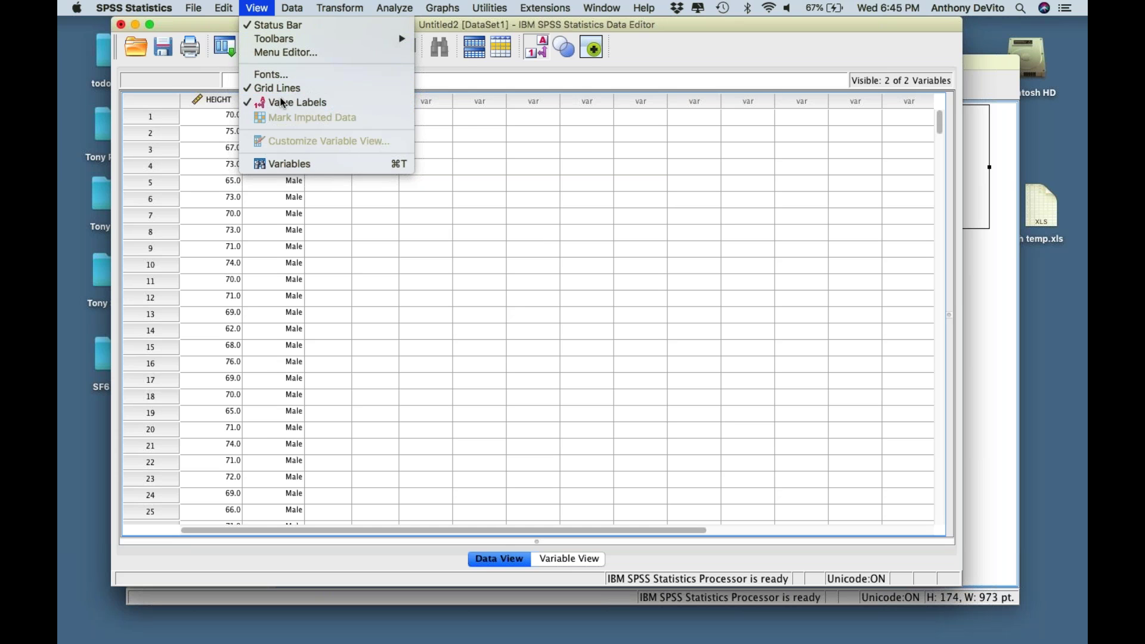
{"action": "left_click", "coordinate": [259, 8]}
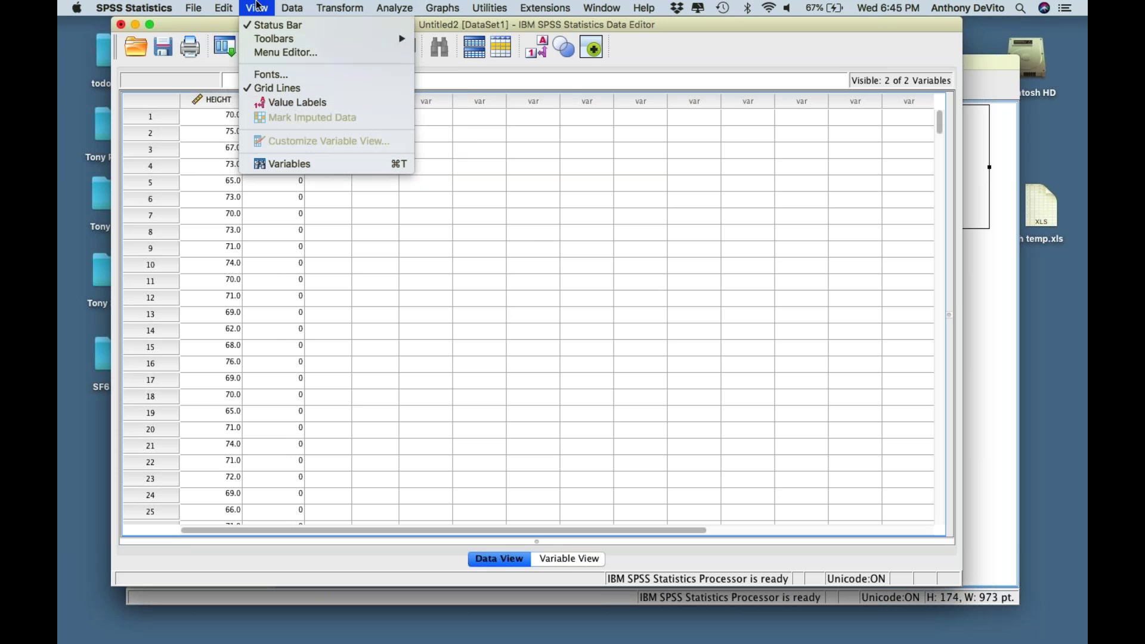
{"action": "left_click", "coordinate": [273, 104]}
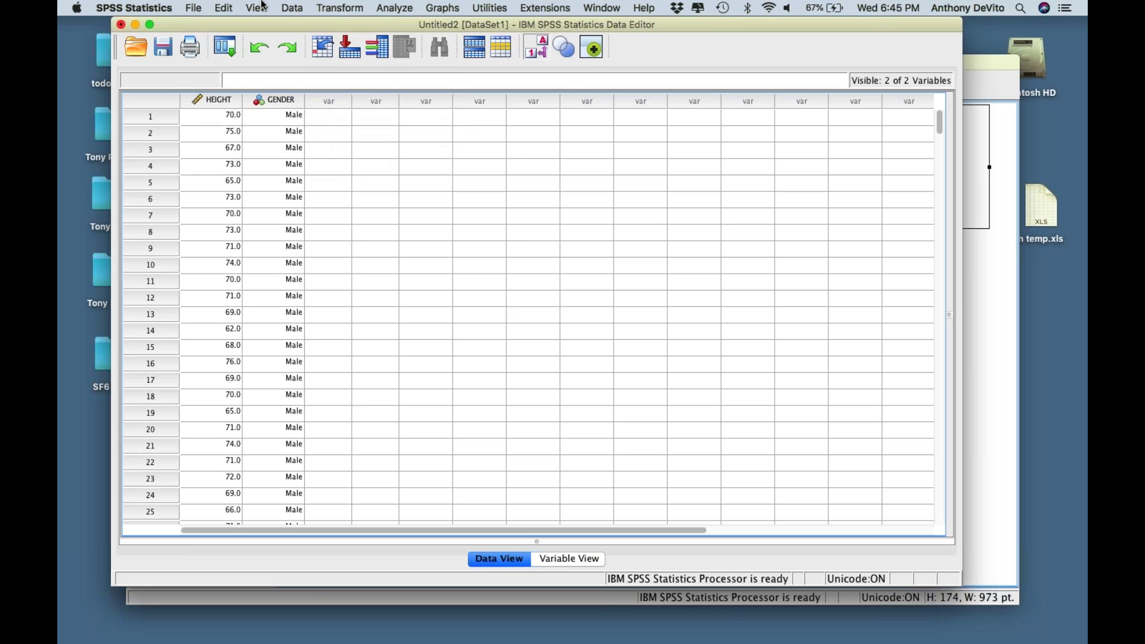
{"action": "left_click", "coordinate": [263, 7]}
{"action": "left_click", "coordinate": [273, 103]}
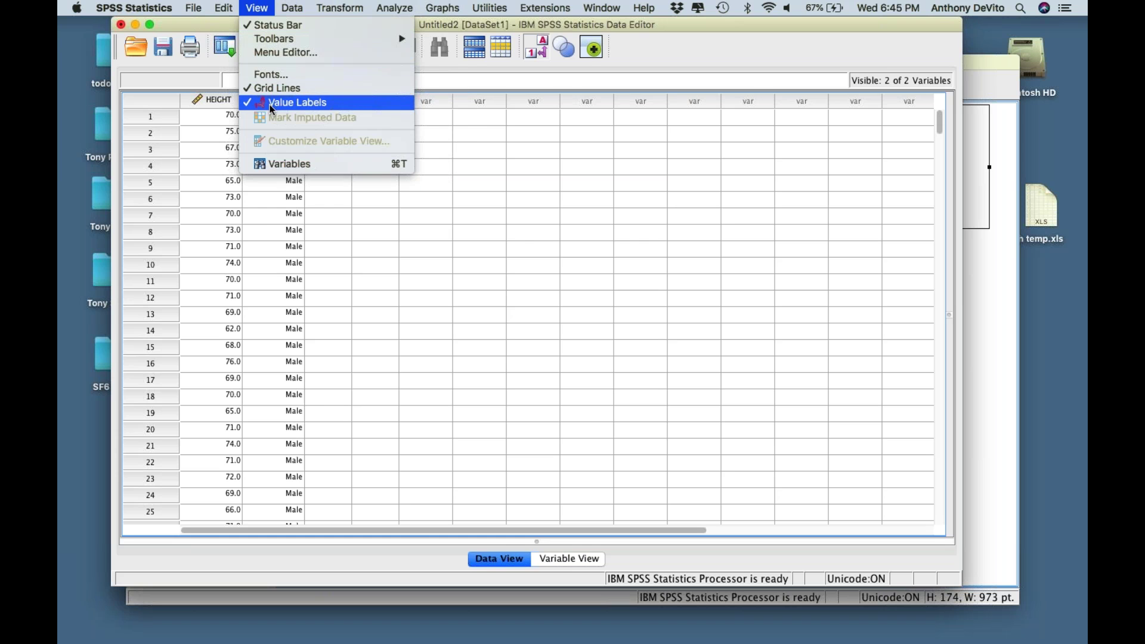
{"action": "left_click", "coordinate": [263, 101]}
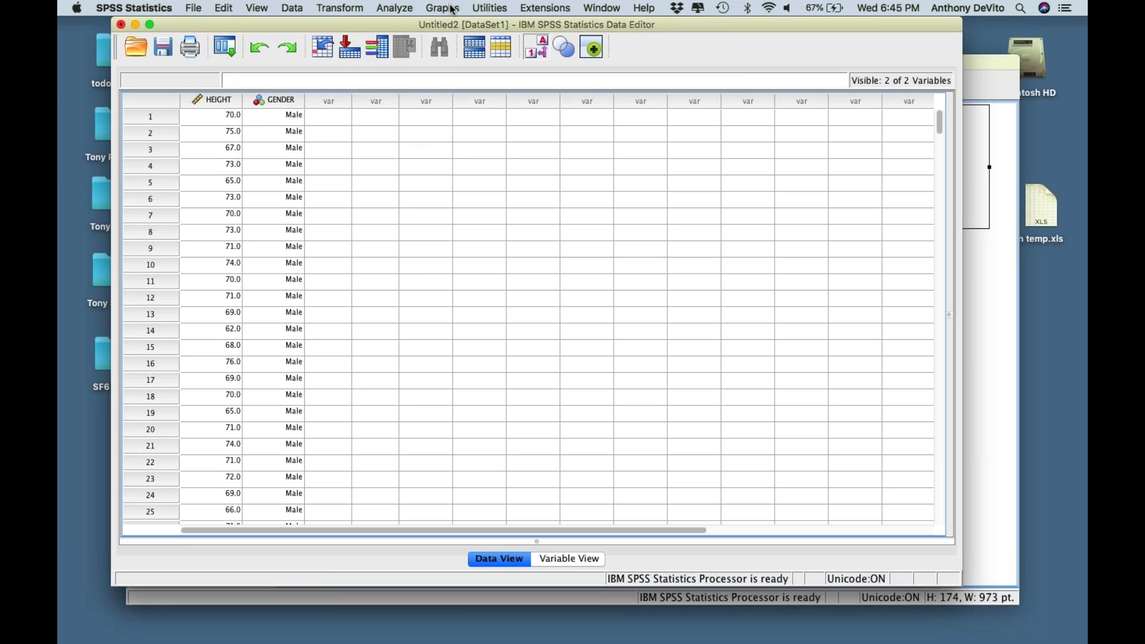
- Show the Analyze > Descriptive Statistics submenu
{"action": "left_click", "coordinate": [393, 8]}
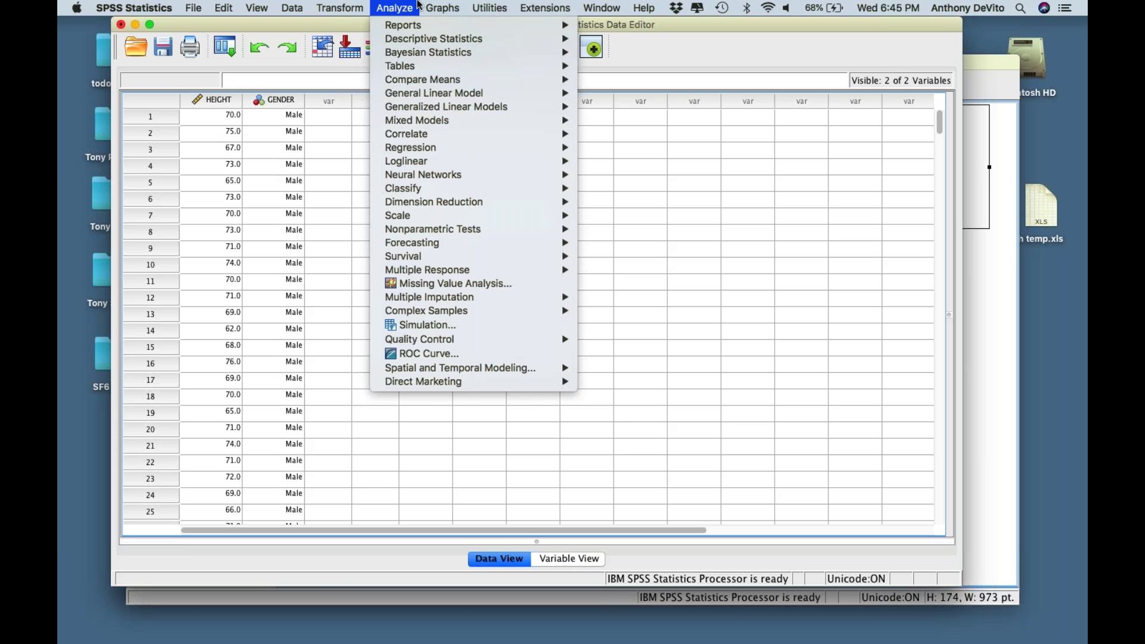
{"action": "mouse_move", "coordinate": [446, 6]}
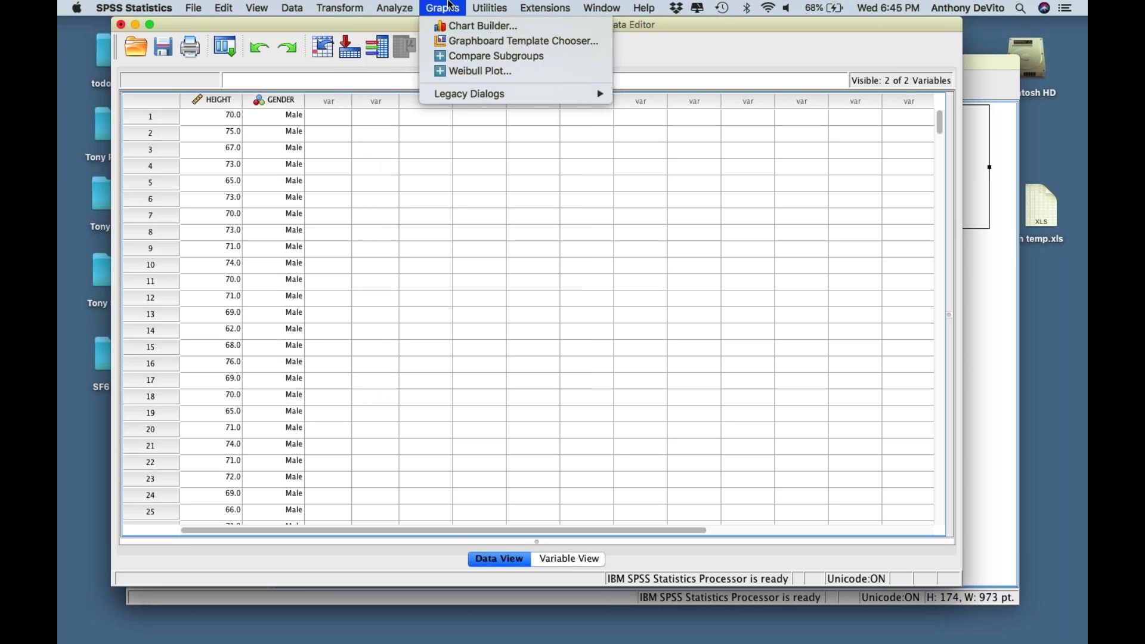
{"action": "mouse_move", "coordinate": [390, 4]}
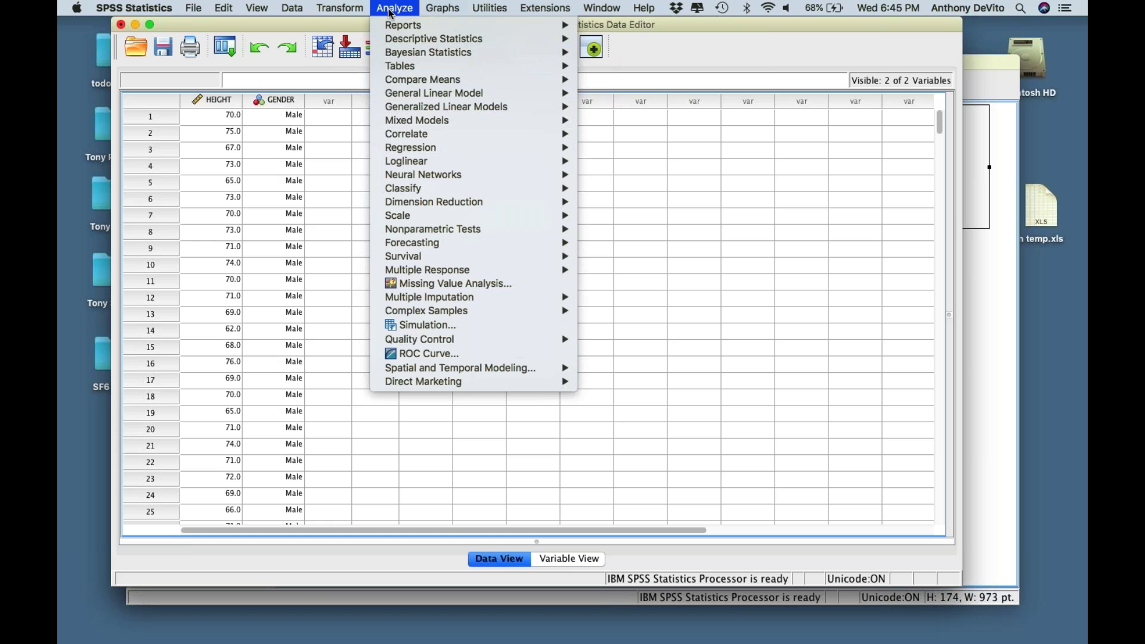
{"action": "mouse_move", "coordinate": [398, 39]}
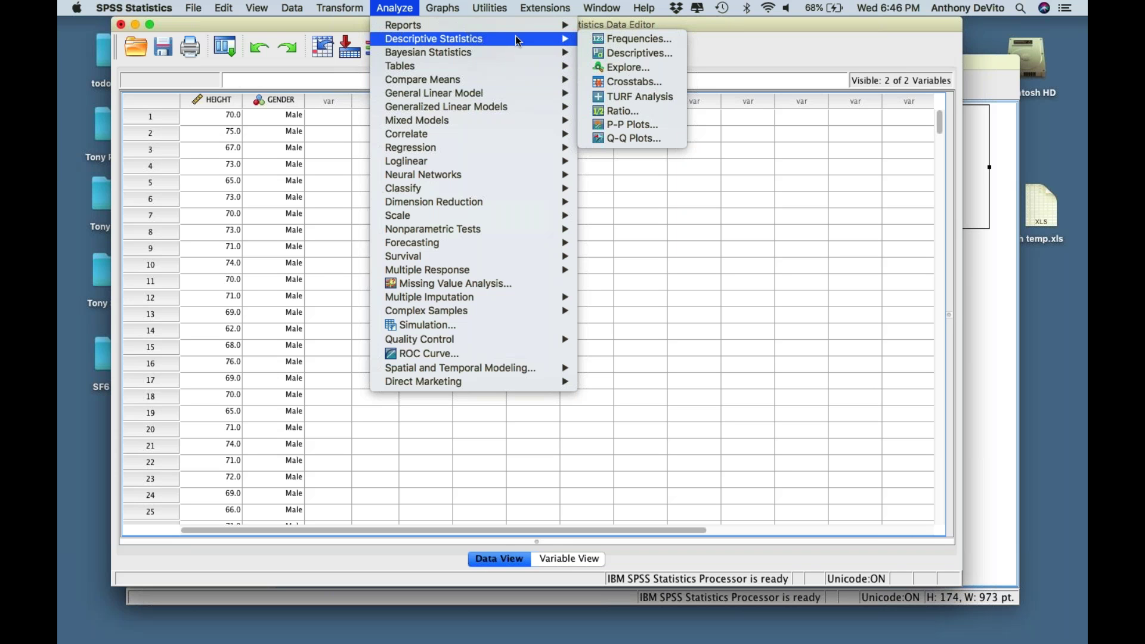
- Start a Frequencies analysis with Sex of the Student as the variable
{"action": "left_click", "coordinate": [612, 40]}
{"action": "left_click_drag", "start_coordinate": [556, 114], "coordinate": [588, 49]}
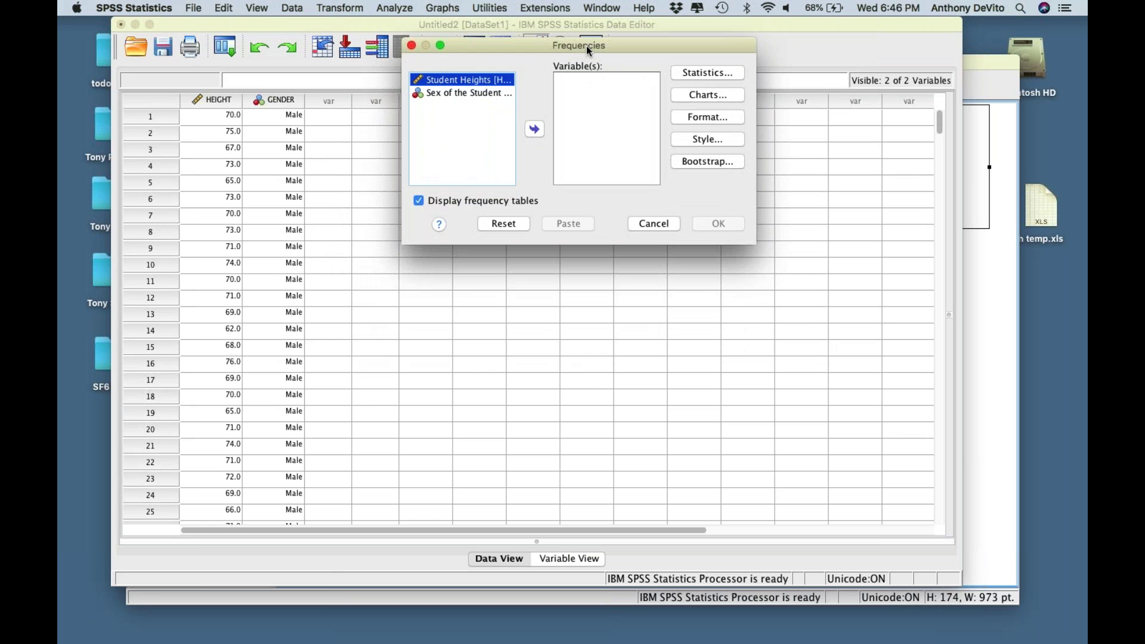
{"action": "left_click", "coordinate": [469, 95]}
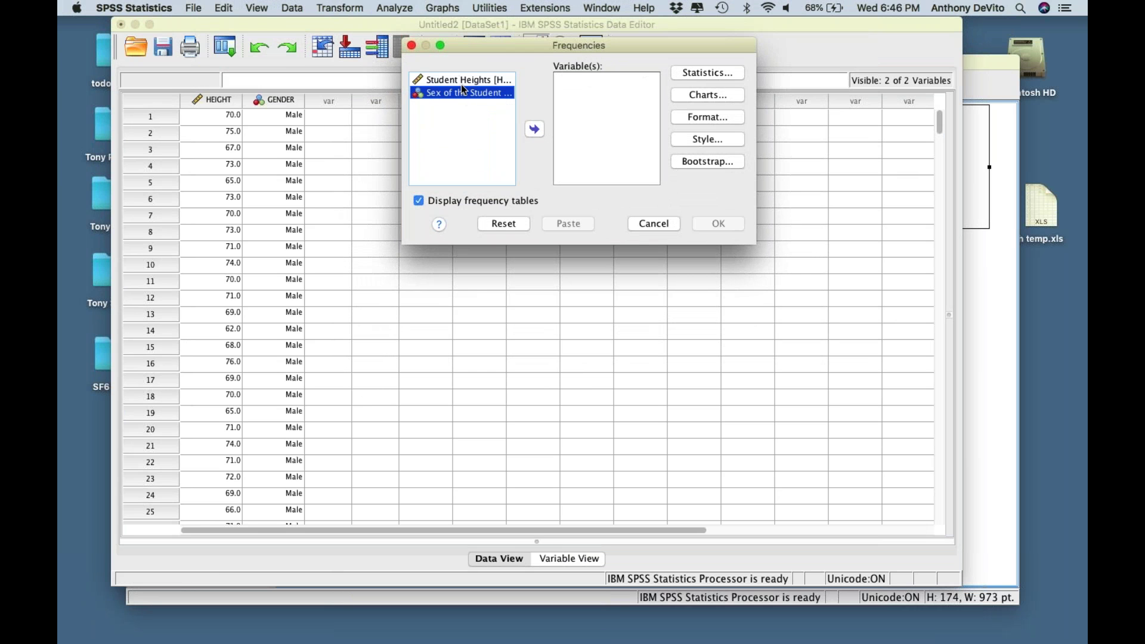
{"action": "left_click", "coordinate": [533, 129]}
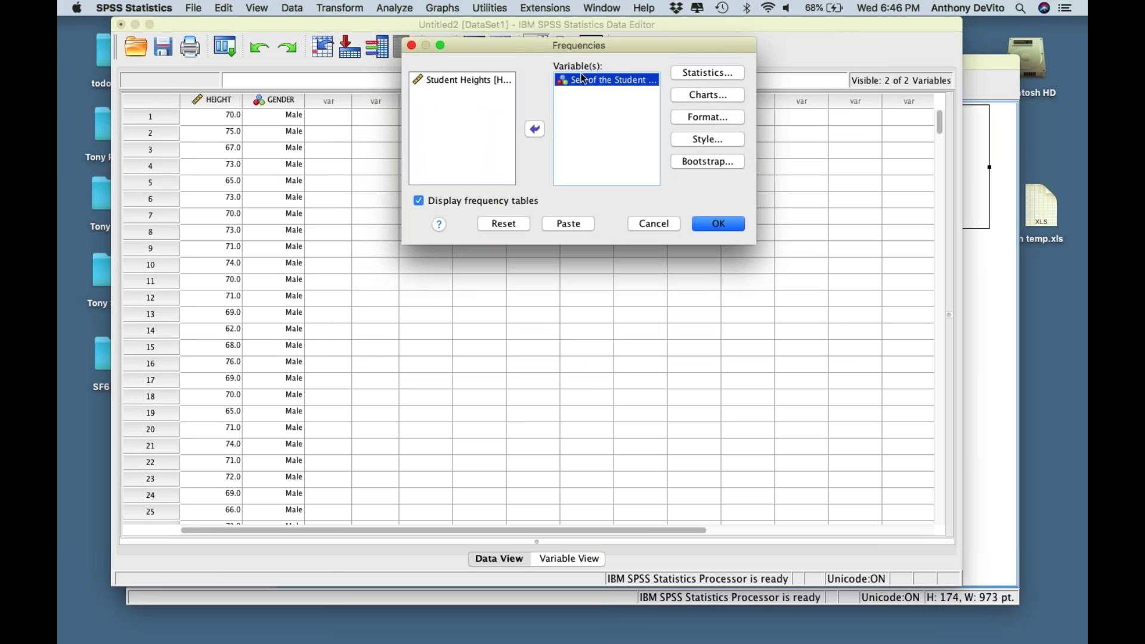
{"action": "left_click", "coordinate": [535, 130]}
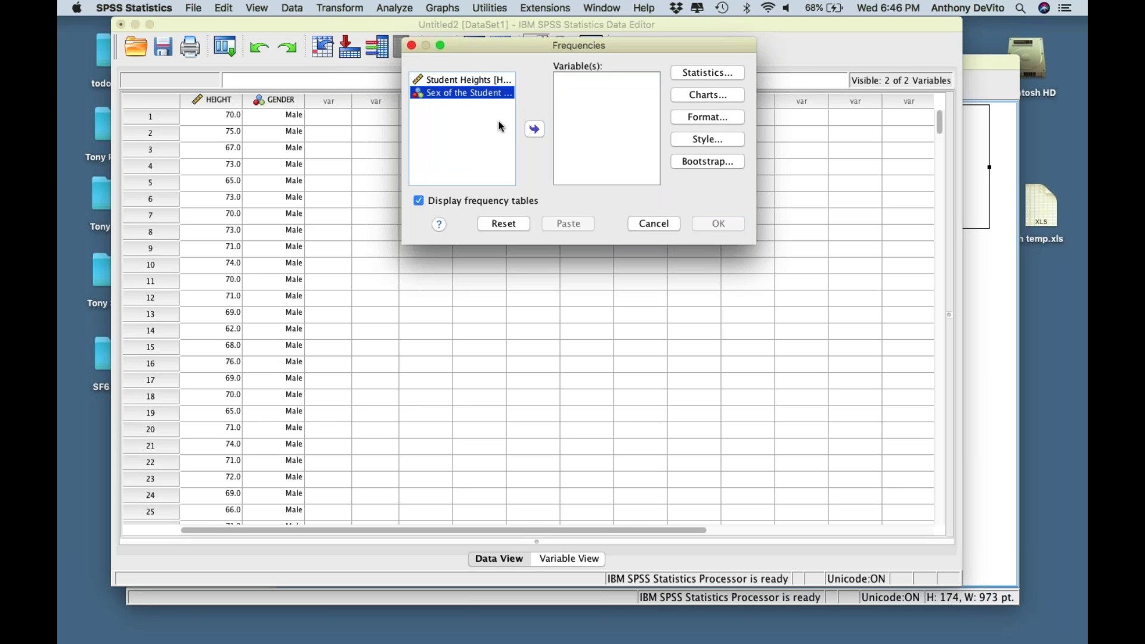
{"action": "left_click", "coordinate": [533, 128]}
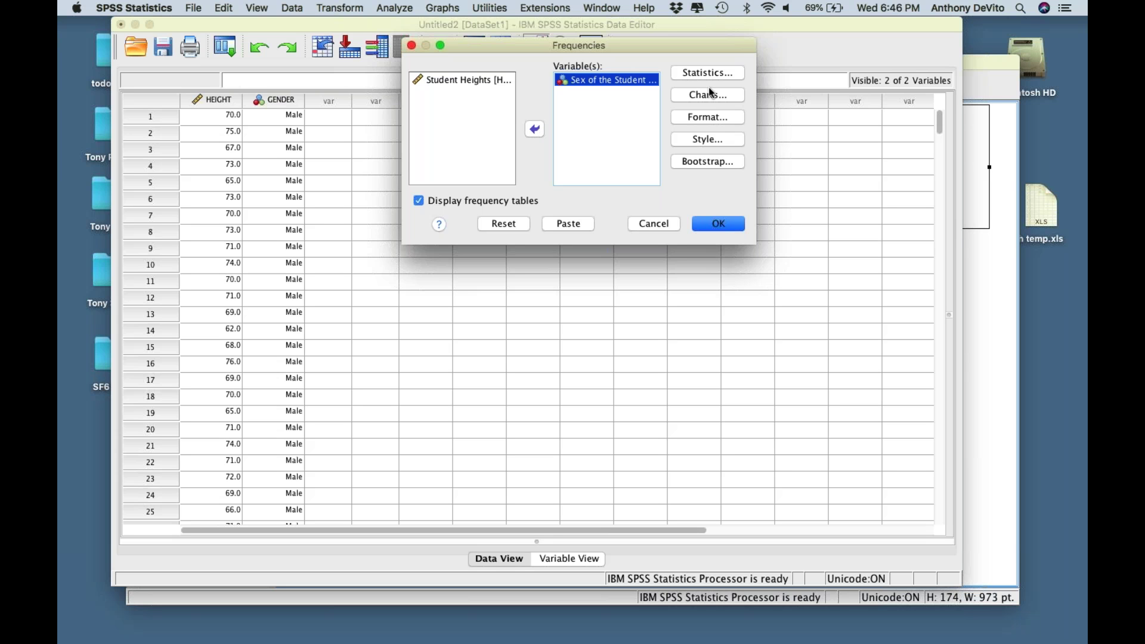
- Review the Frequencies Statistics options without changes, then bring up Charts
{"action": "left_click", "coordinate": [725, 72]}
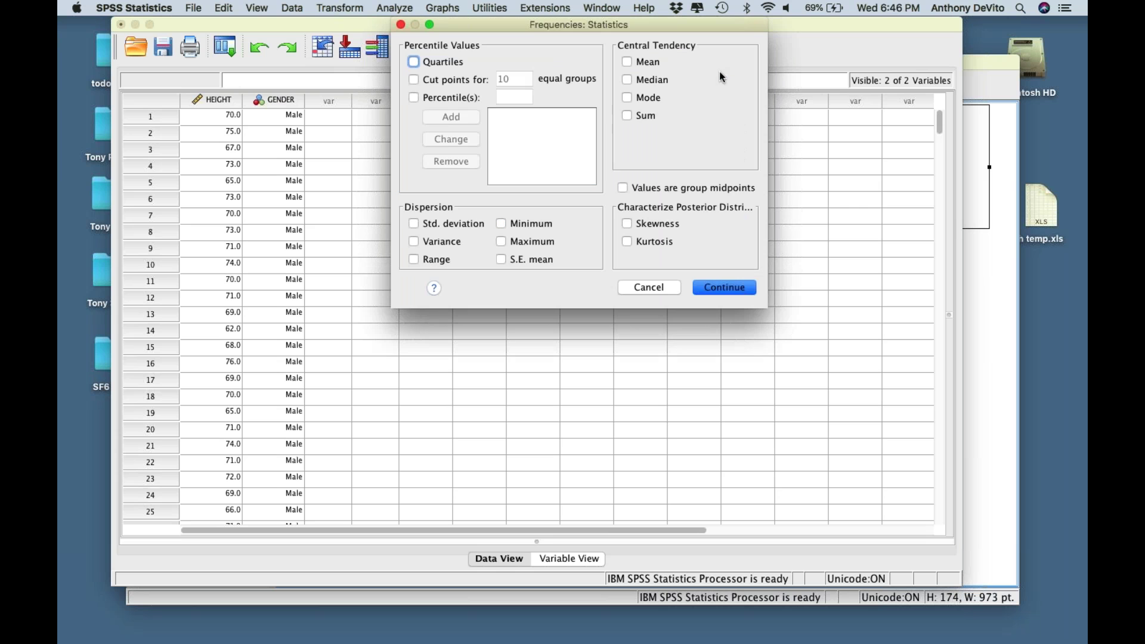
{"action": "left_click", "coordinate": [659, 287]}
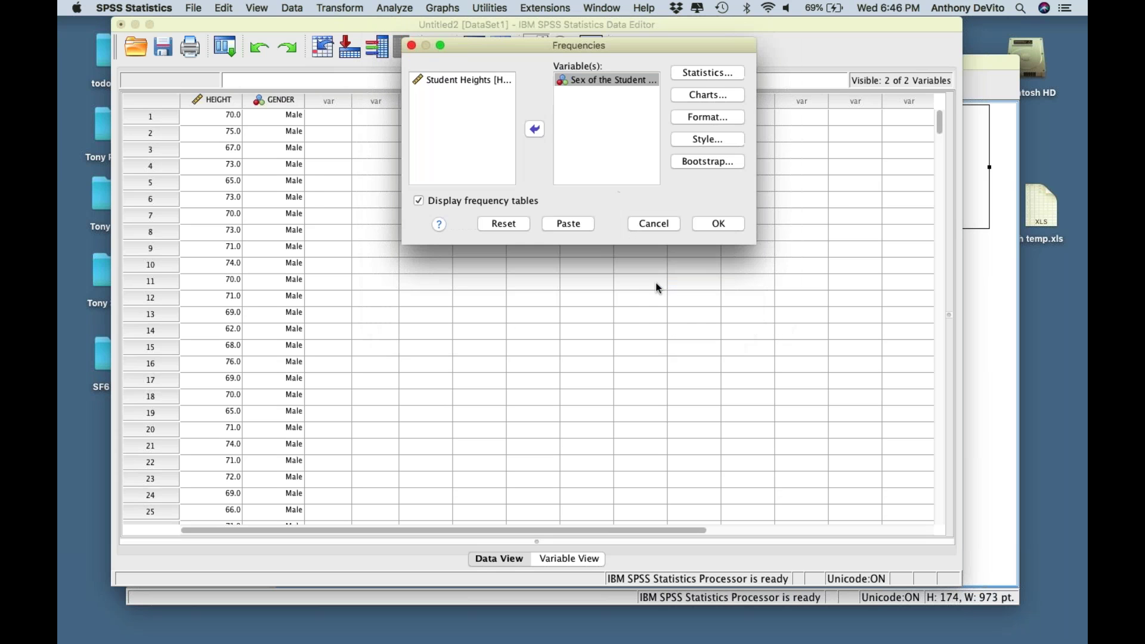
{"action": "left_click", "coordinate": [714, 96]}
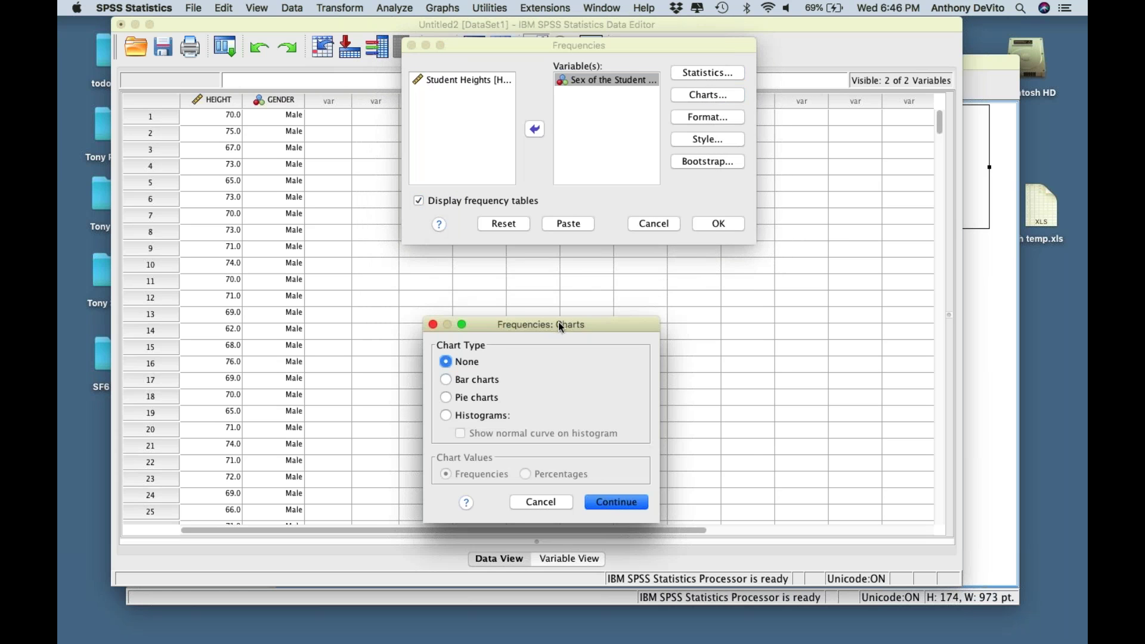
- Choose Bar charts showing Frequencies for Sex of the Student and run the analysis
{"action": "left_click_drag", "start_coordinate": [586, 321], "coordinate": [803, 77]}
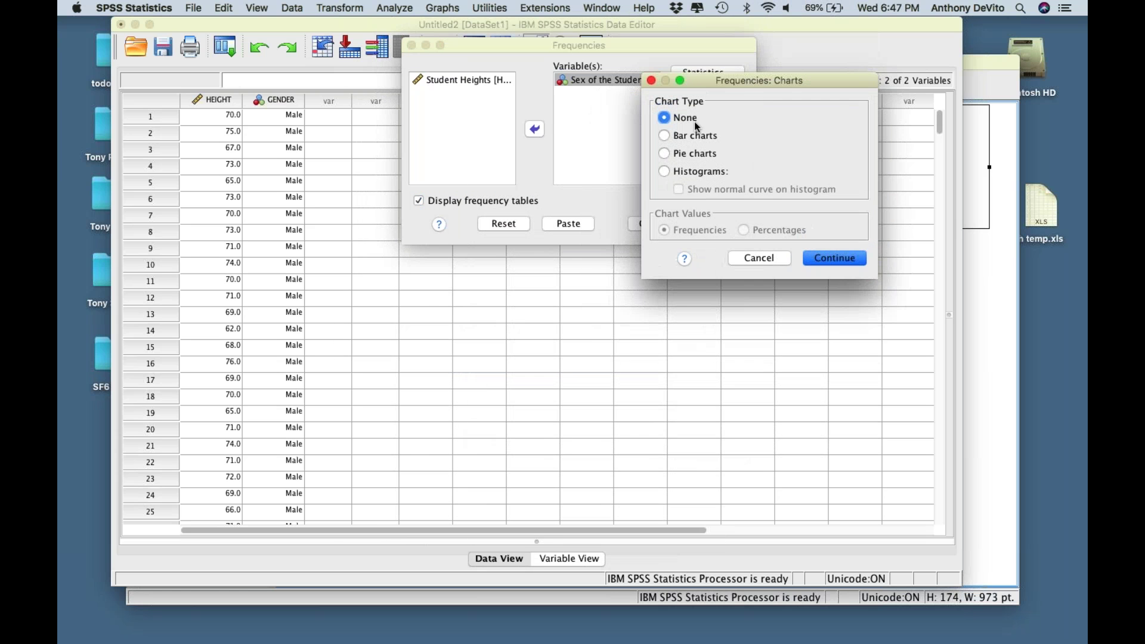
{"action": "left_click", "coordinate": [665, 135]}
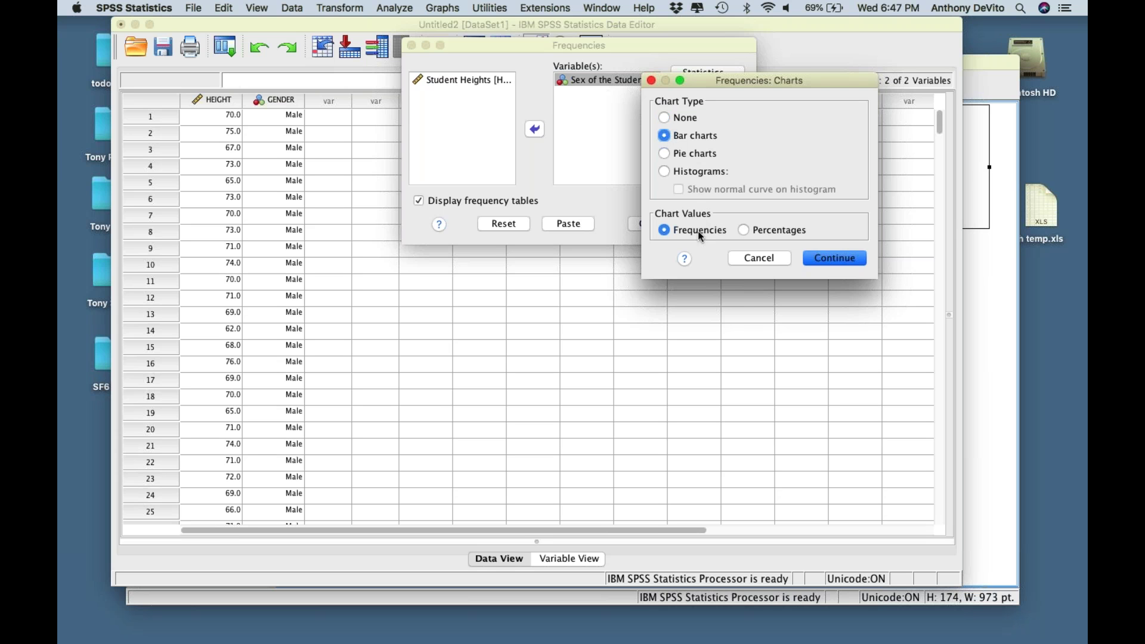
{"action": "left_click", "coordinate": [743, 232]}
{"action": "left_click", "coordinate": [664, 231]}
{"action": "left_click", "coordinate": [838, 260]}
{"action": "left_click", "coordinate": [716, 225]}
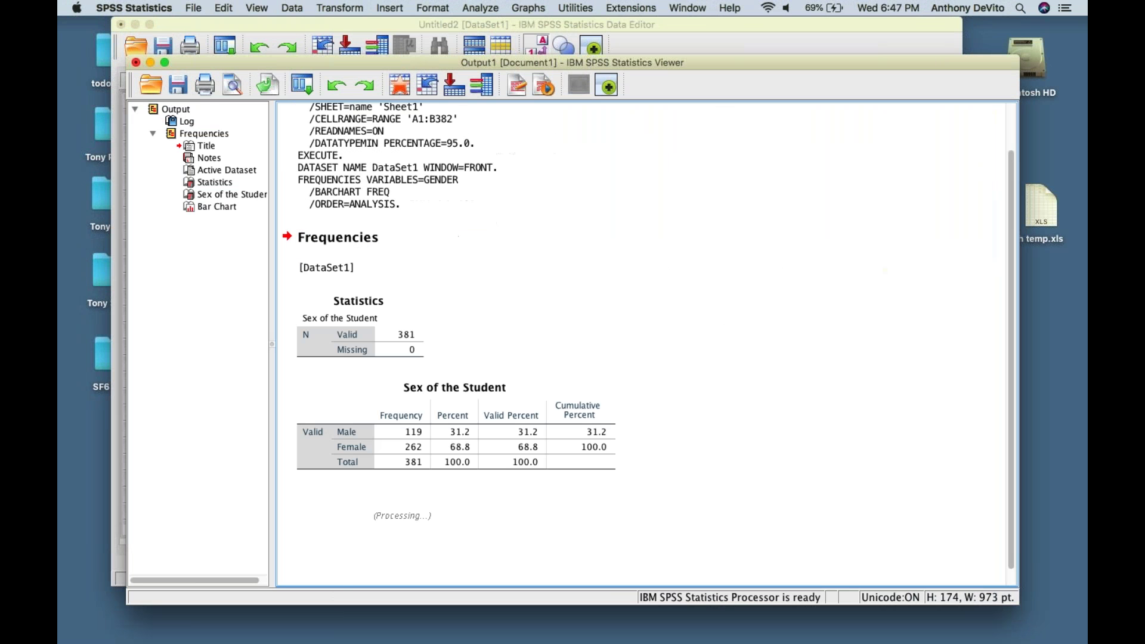
{"action": "left_click", "coordinate": [409, 240]}
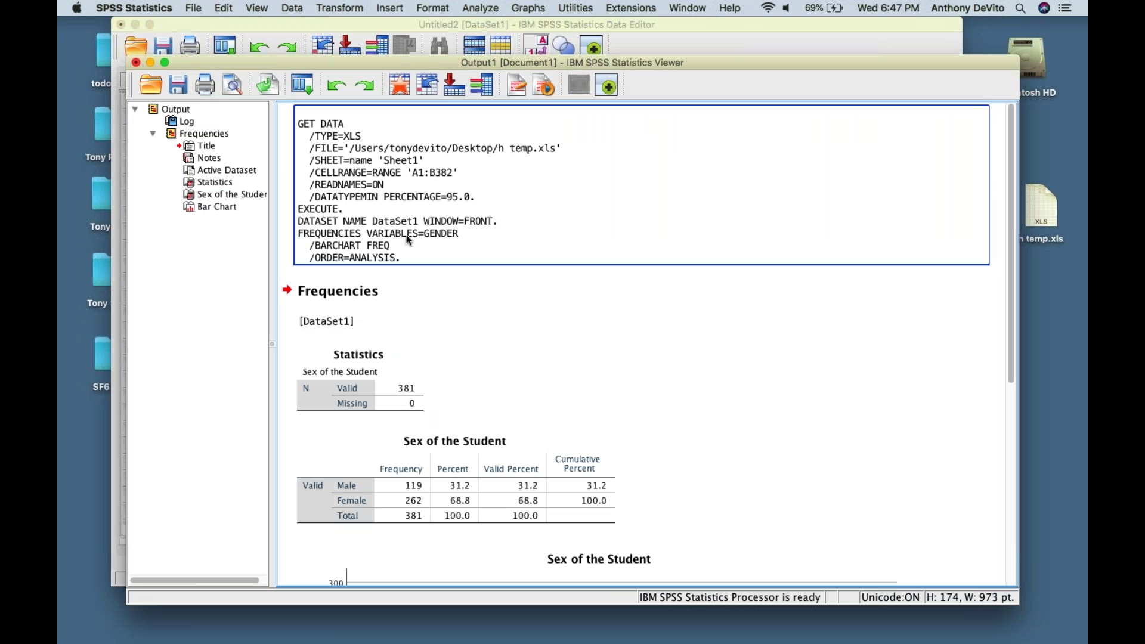
{"action": "scroll", "coordinate": [476, 293], "scroll_direction": "down", "scroll_amount": 2}
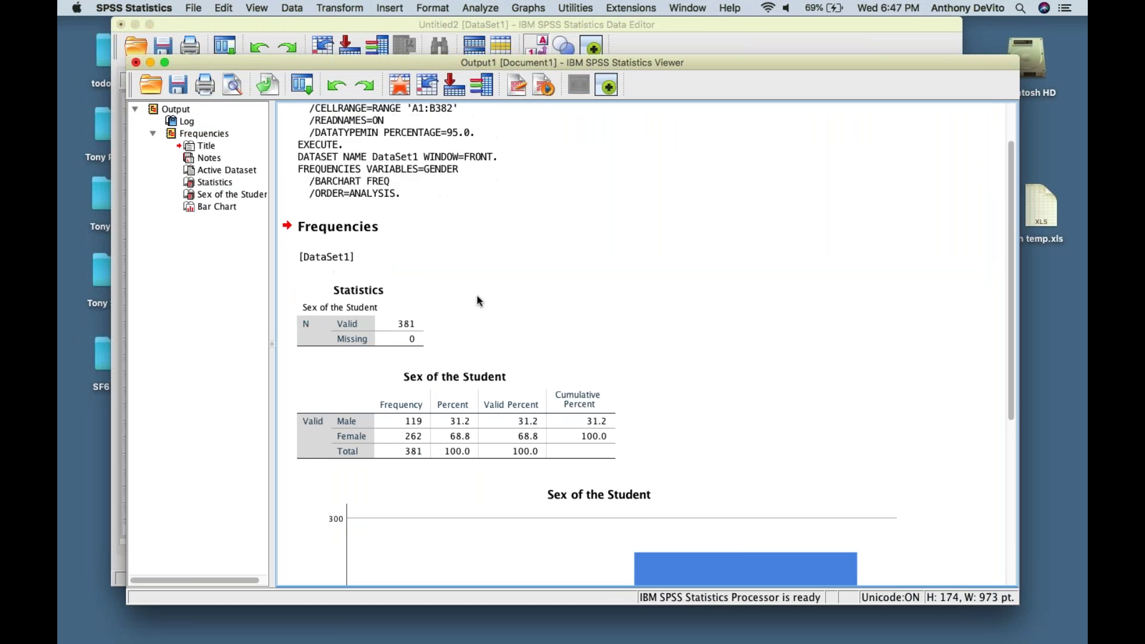
{"action": "scroll", "coordinate": [478, 295], "scroll_direction": "down", "scroll_amount": 5}
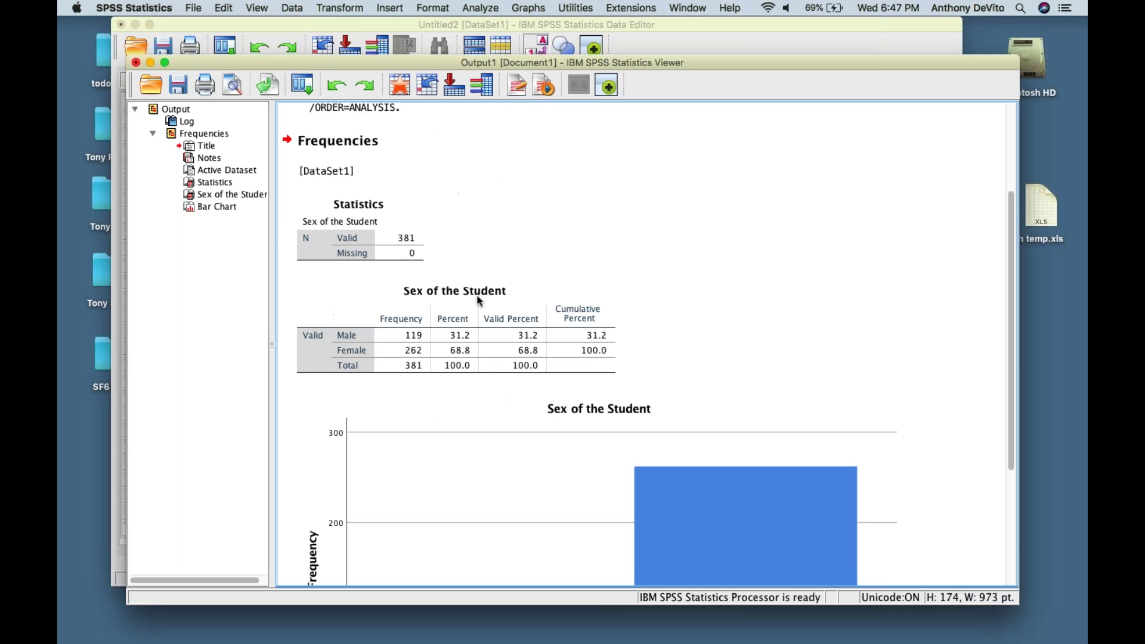
{"action": "left_click", "coordinate": [477, 300]}
{"action": "scroll", "coordinate": [477, 298], "scroll_direction": "down", "scroll_amount": 6}
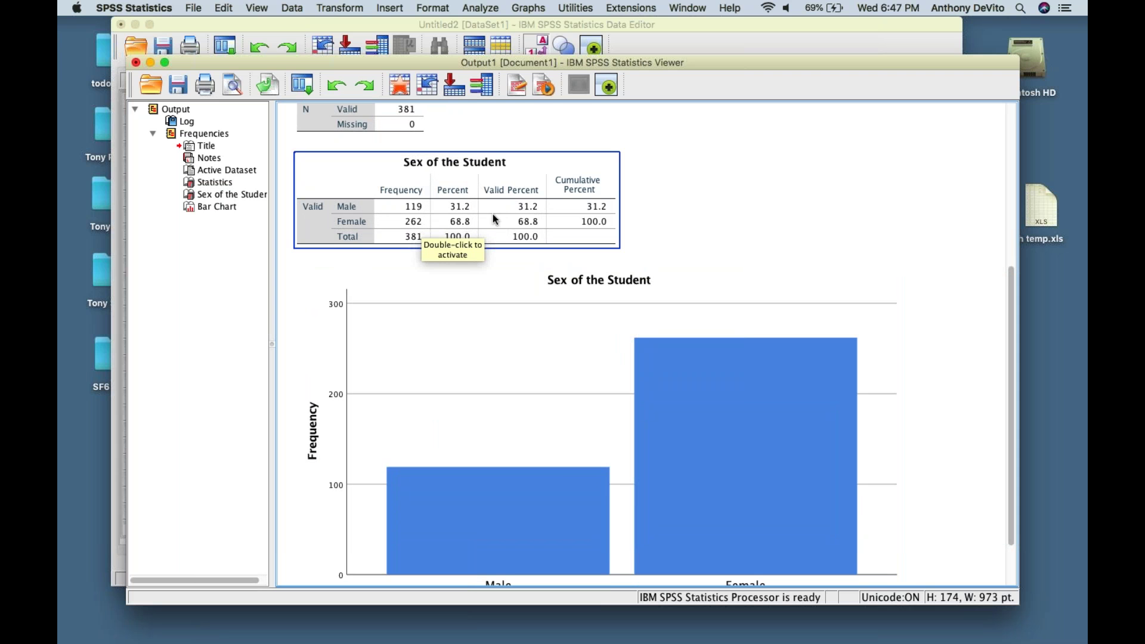
{"action": "scroll", "coordinate": [539, 238], "scroll_direction": "down", "scroll_amount": 3}
{"action": "left_click", "coordinate": [540, 239]}
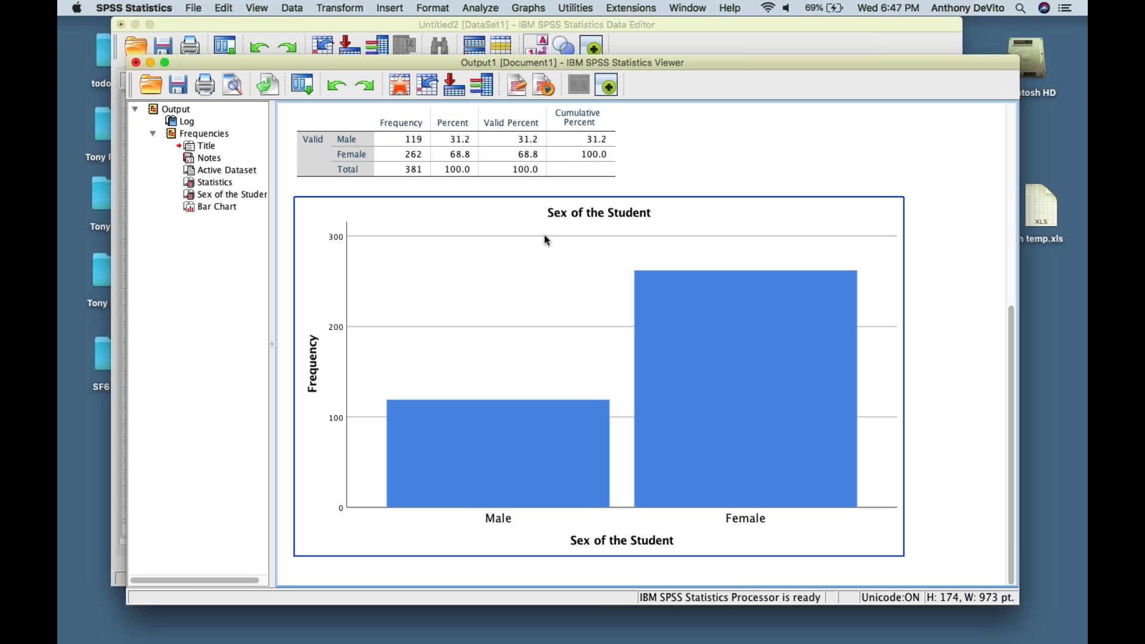
- Open the Sex of the Student bar chart in the Chart Editor and move its window up-left
{"action": "double_click", "coordinate": [551, 243]}
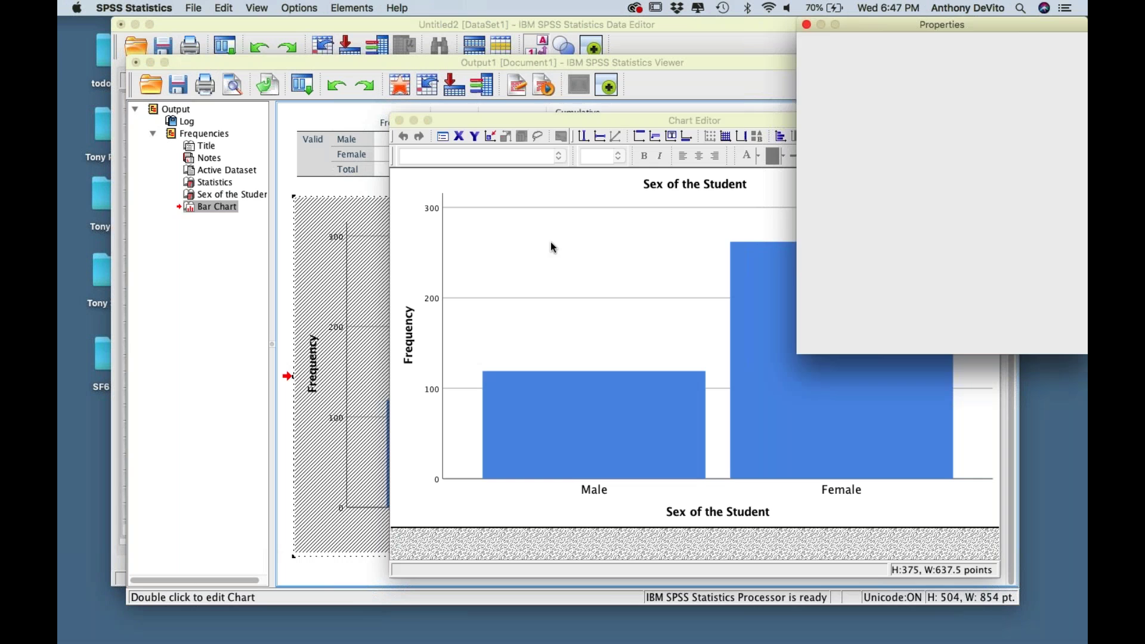
{"action": "left_click_drag", "start_coordinate": [559, 120], "coordinate": [300, 28]}
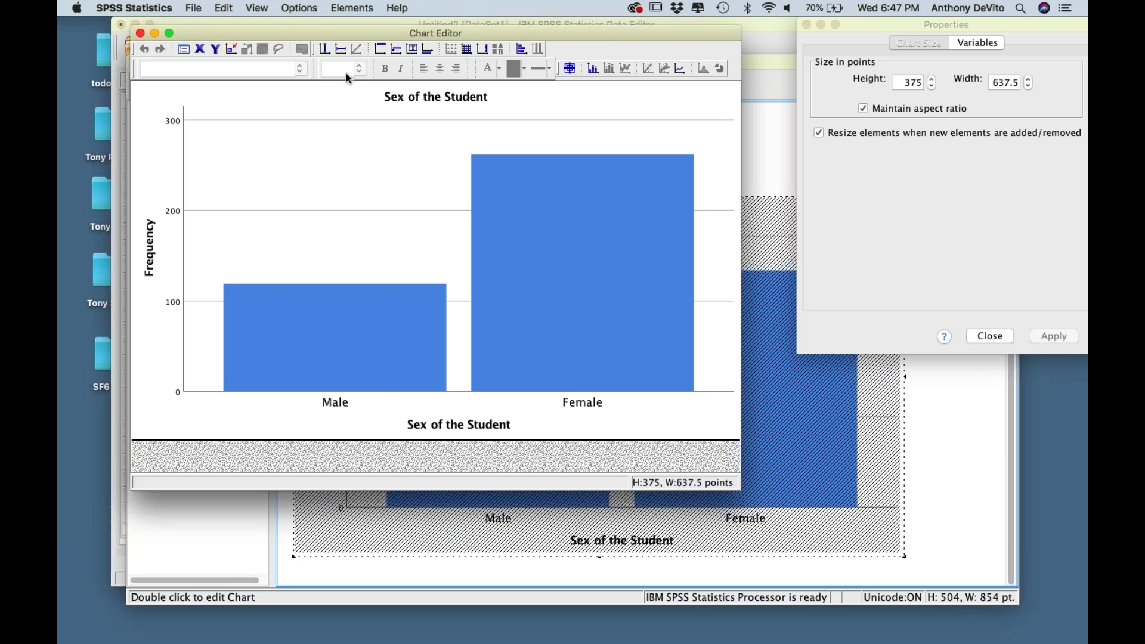
- Close the Chart Editor, rerun Frequencies with Pie charts, and select the new pie chart
{"action": "left_click", "coordinate": [140, 34]}
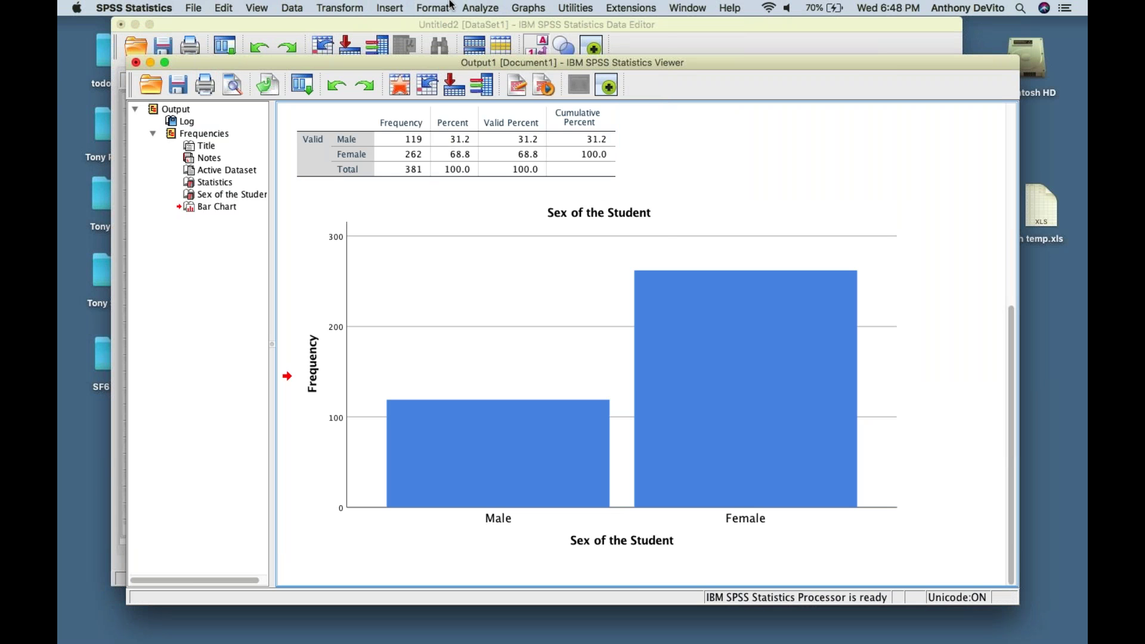
{"action": "left_click", "coordinate": [482, 8]}
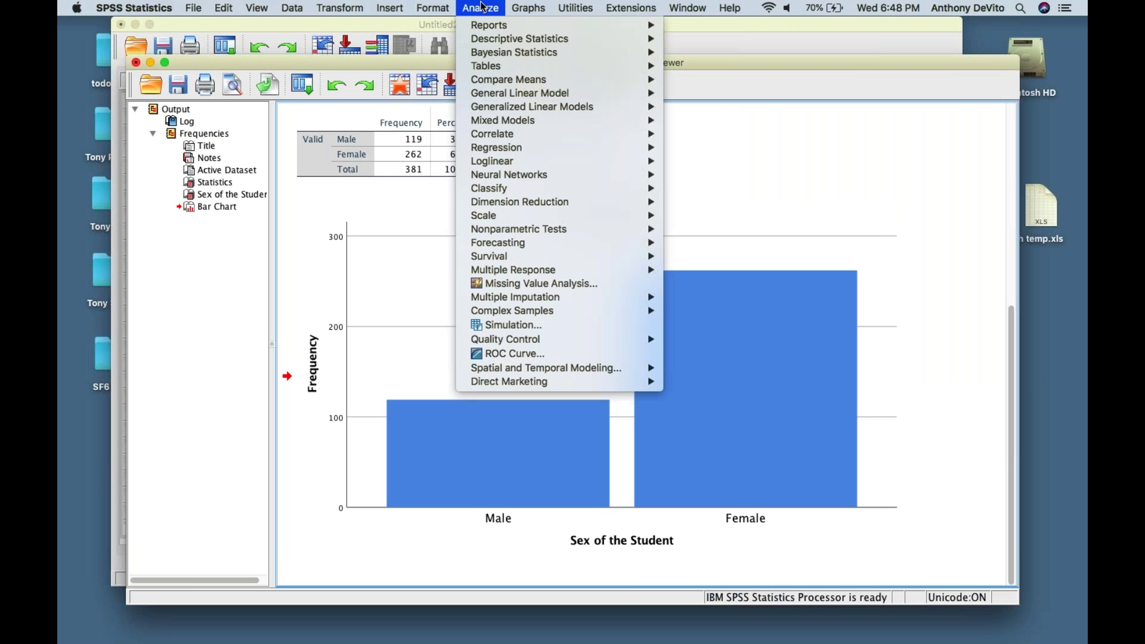
{"action": "mouse_move", "coordinate": [655, 26]}
{"action": "left_click", "coordinate": [707, 37]}
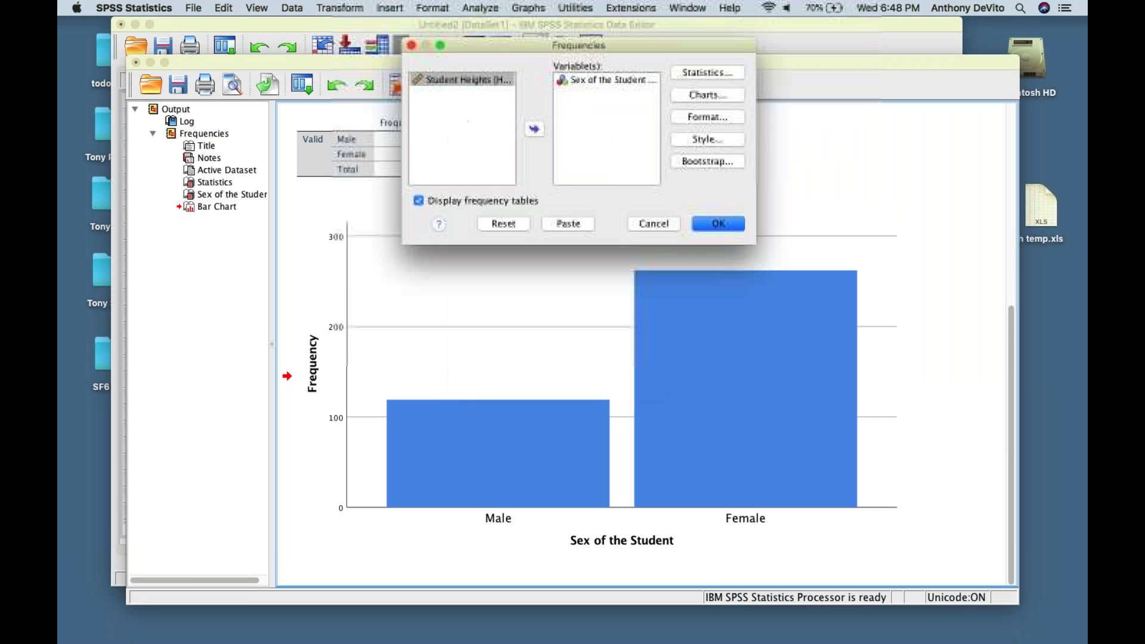
{"action": "left_click", "coordinate": [710, 96]}
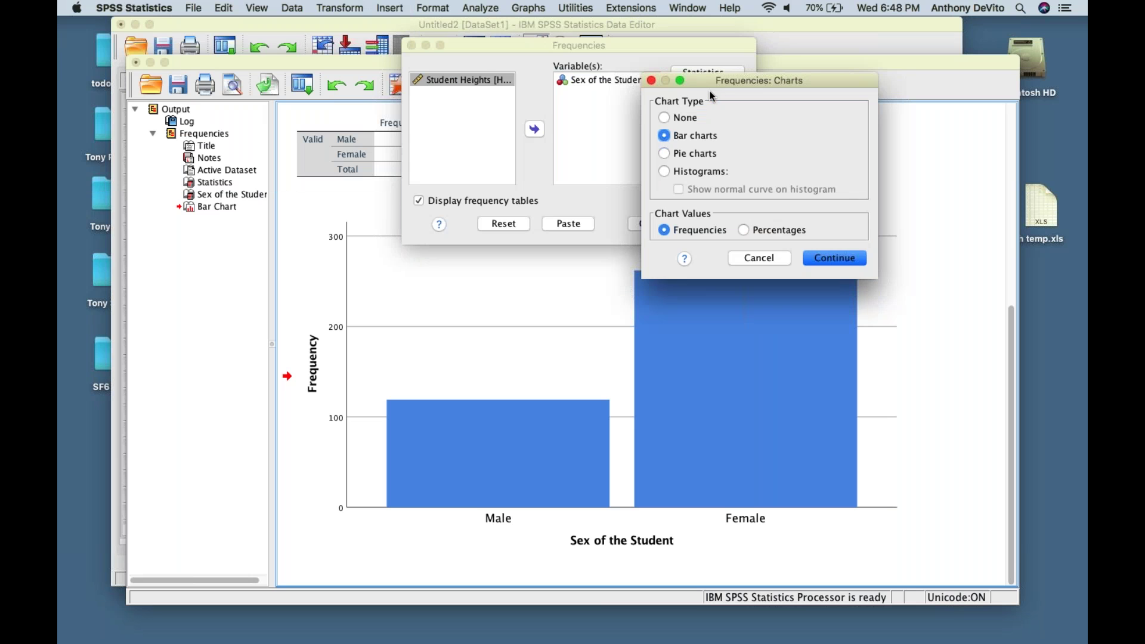
{"action": "left_click", "coordinate": [665, 154]}
{"action": "left_click", "coordinate": [826, 261]}
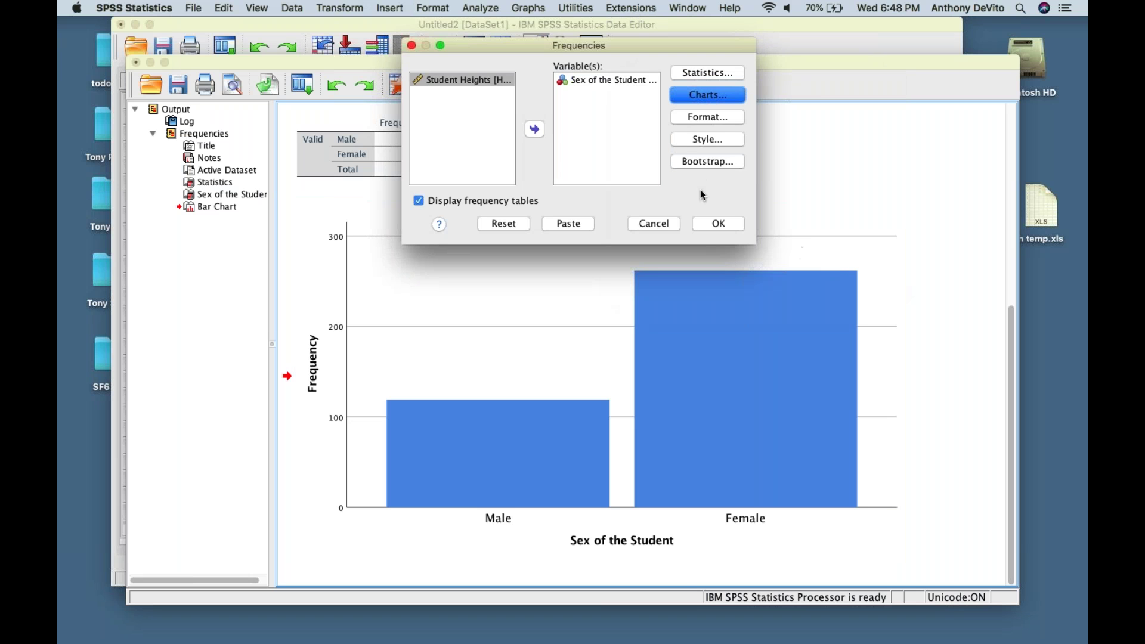
{"action": "left_click", "coordinate": [708, 223]}
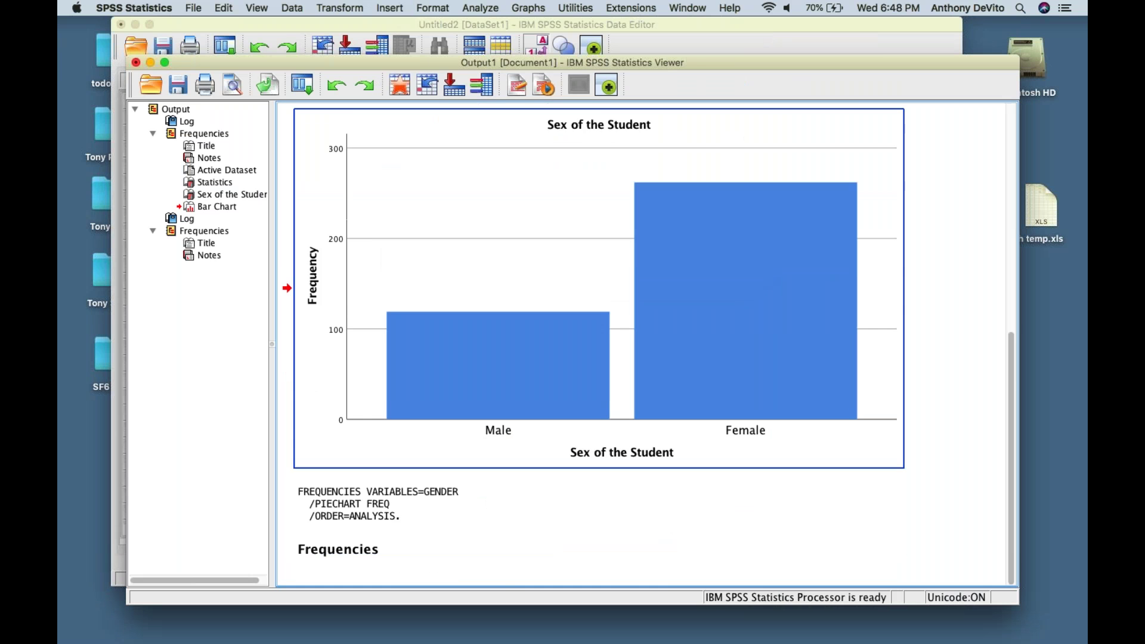
{"action": "scroll", "coordinate": [700, 239], "scroll_direction": "down", "scroll_amount": 5}
{"action": "left_click", "coordinate": [700, 239]}
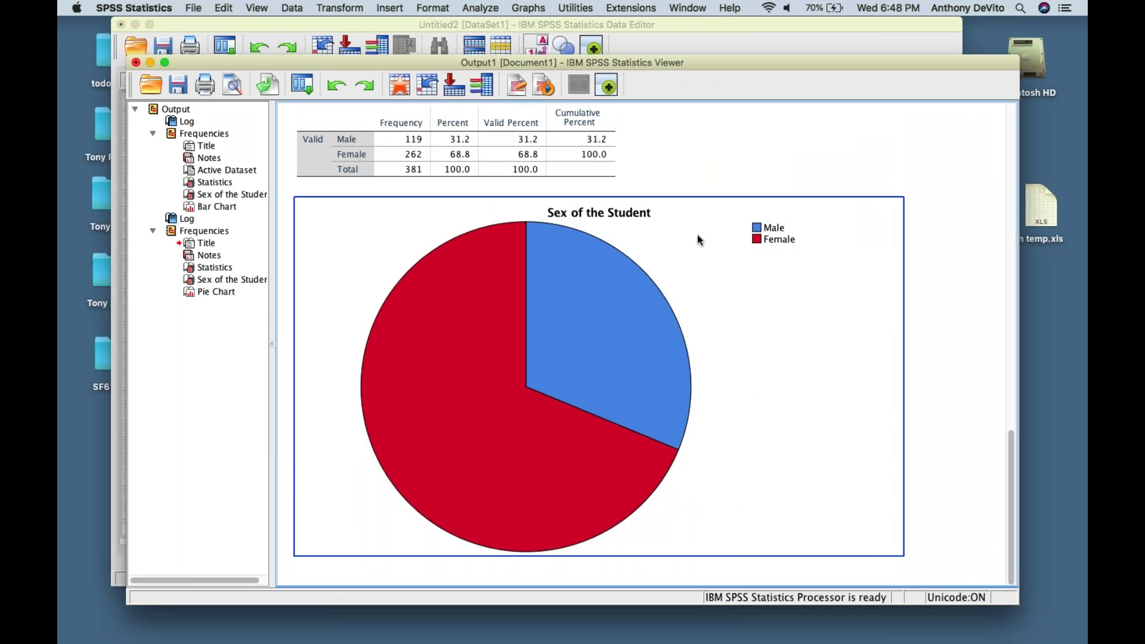
- Add data labels to the pie chart showing 119 Male and 262 Female, then close the editor
{"action": "left_click", "coordinate": [654, 325]}
{"action": "double_click", "coordinate": [654, 325]}
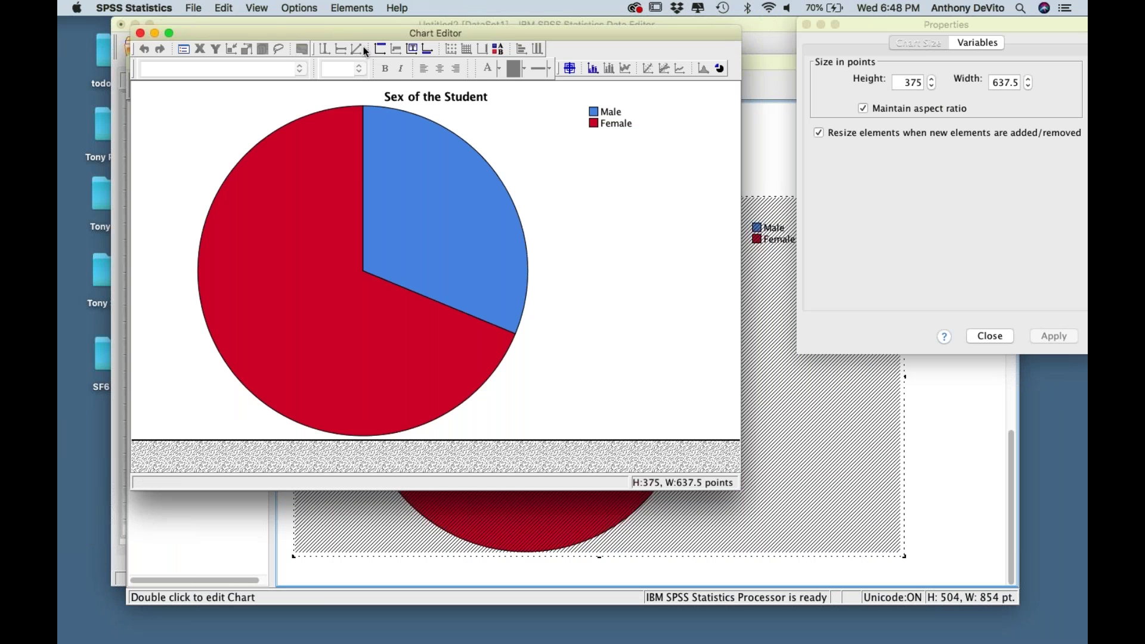
{"action": "left_click", "coordinate": [272, 6]}
{"action": "mouse_move", "coordinate": [301, 6]}
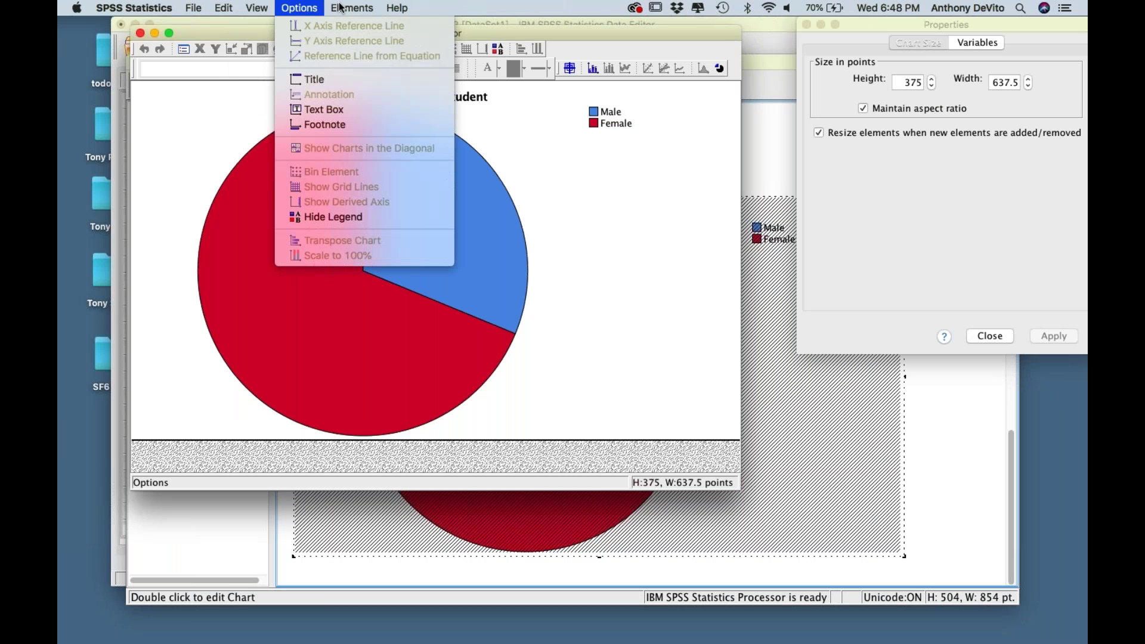
{"action": "mouse_move", "coordinate": [341, 7]}
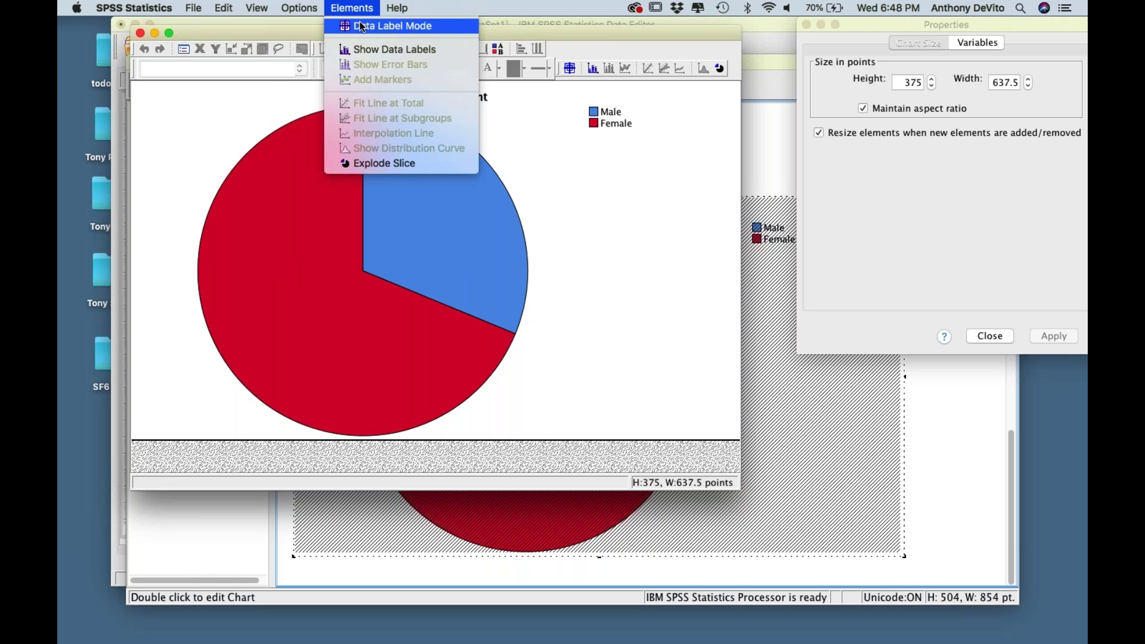
{"action": "left_click", "coordinate": [364, 48]}
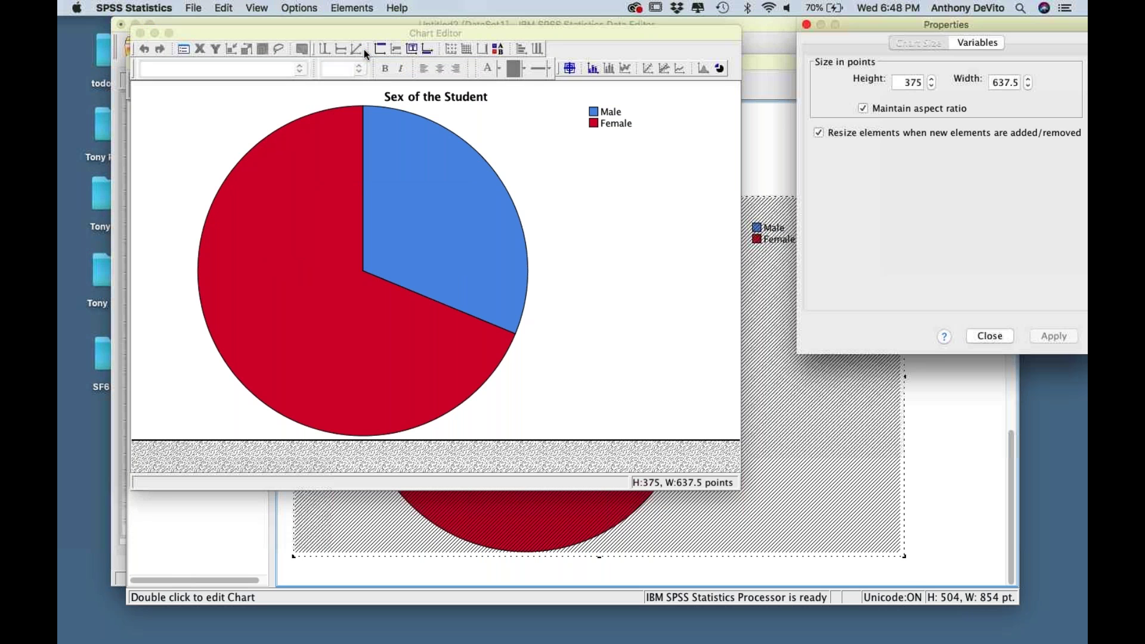
{"action": "left_click", "coordinate": [564, 220]}
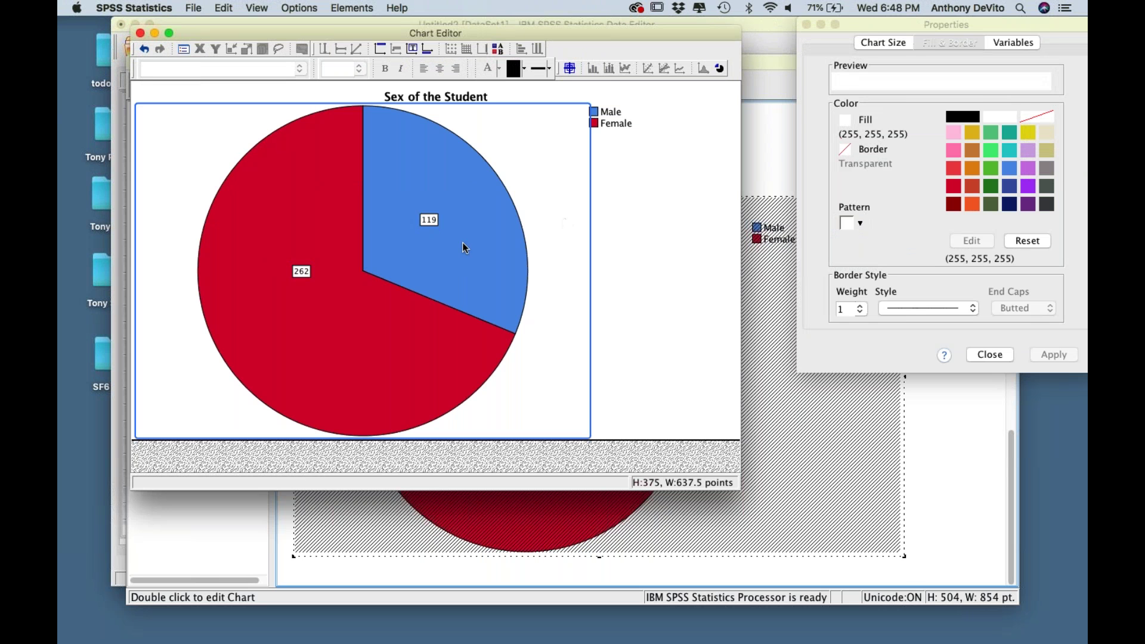
{"action": "left_click", "coordinate": [653, 127]}
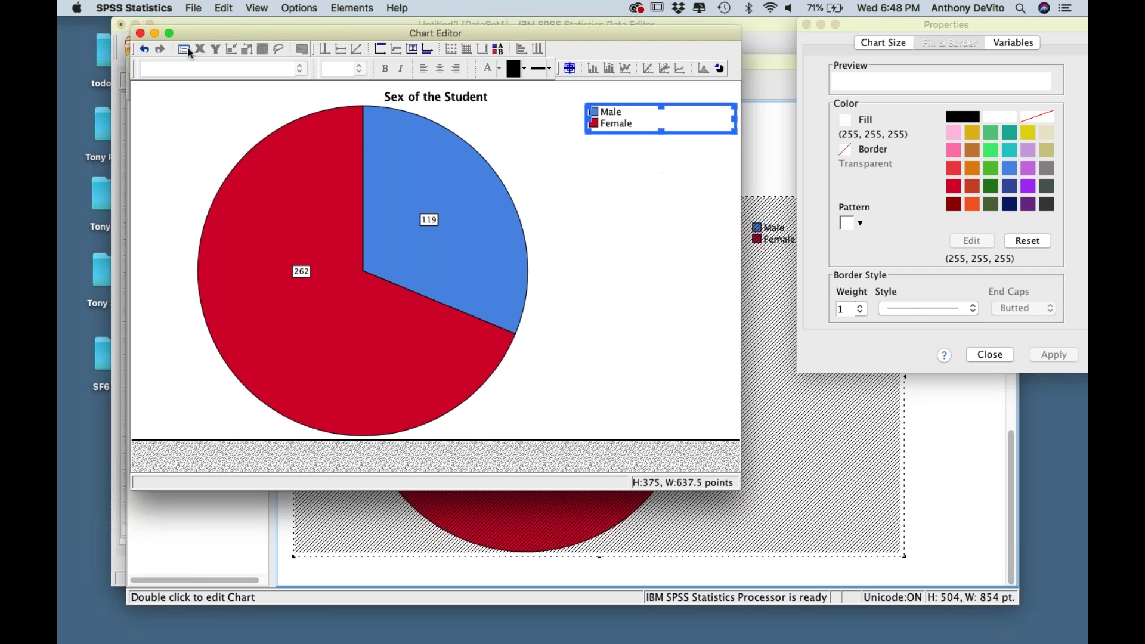
{"action": "left_click", "coordinate": [141, 33]}
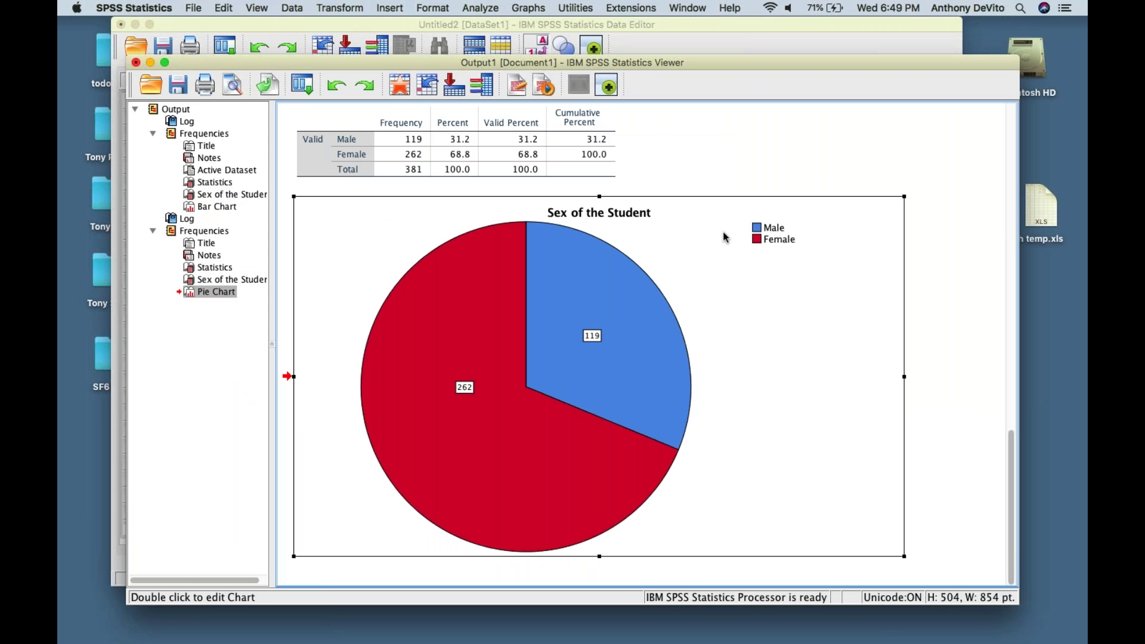
{"action": "scroll", "coordinate": [590, 226], "scroll_direction": "up", "scroll_amount": 5}
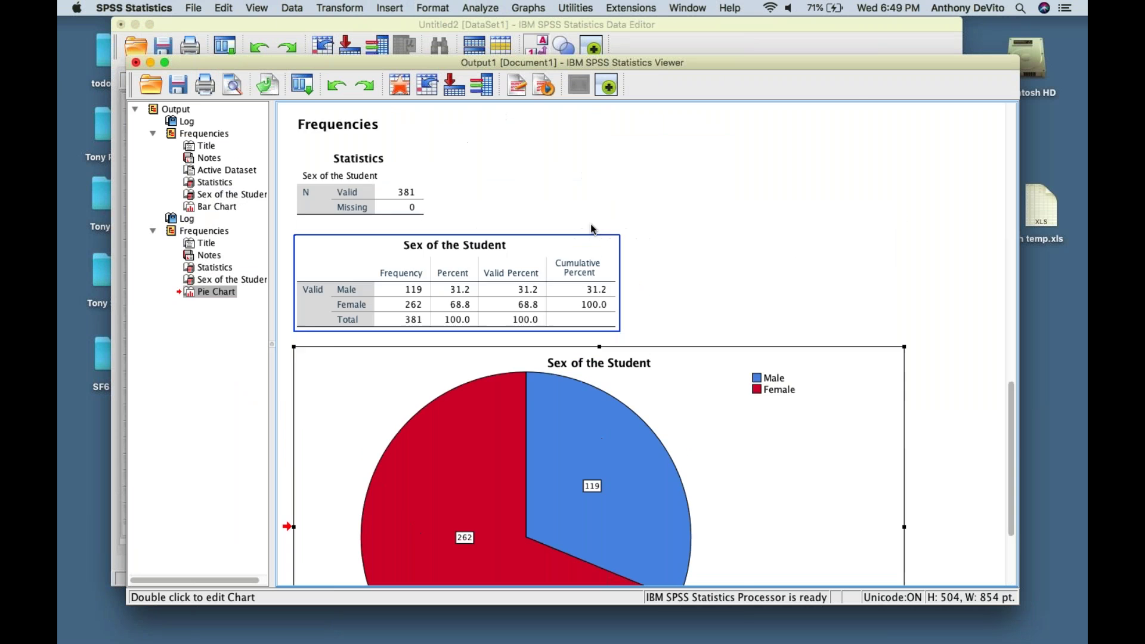
{"action": "scroll", "coordinate": [591, 223], "scroll_direction": "up", "scroll_amount": 15}
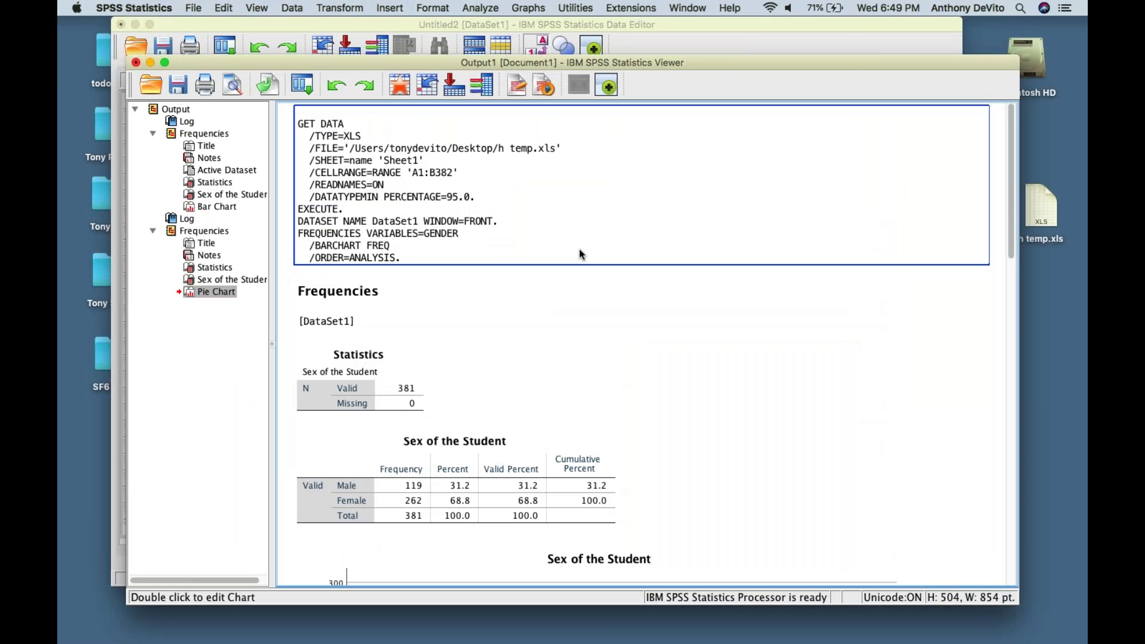
{"action": "scroll", "coordinate": [508, 313], "scroll_direction": "down", "scroll_amount": 4}
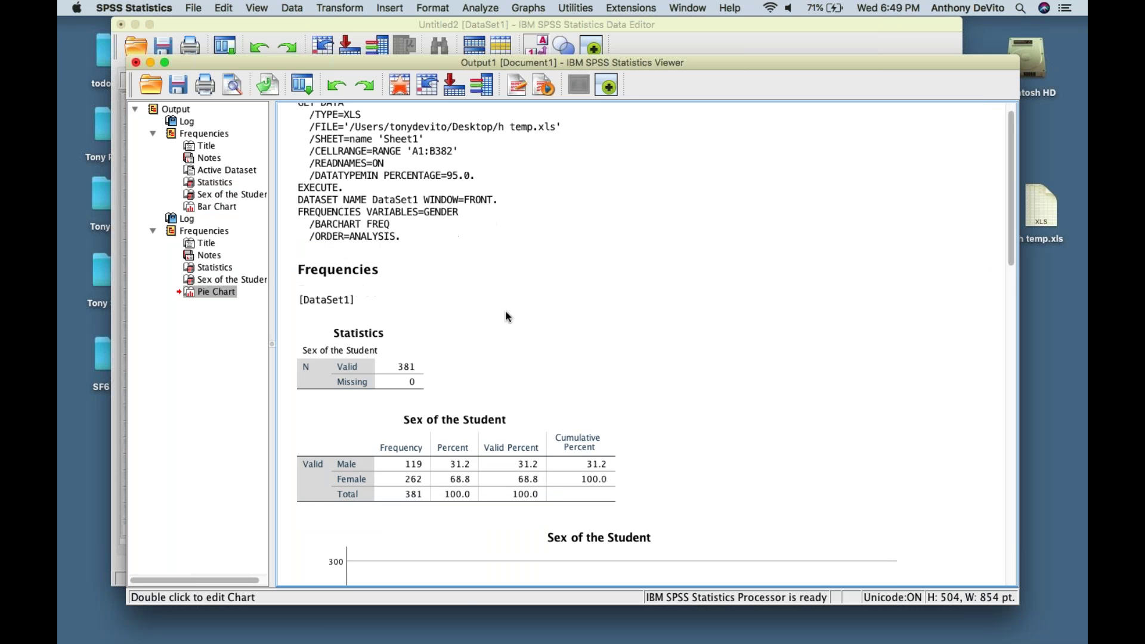
{"action": "scroll", "coordinate": [509, 316], "scroll_direction": "down", "scroll_amount": 3}
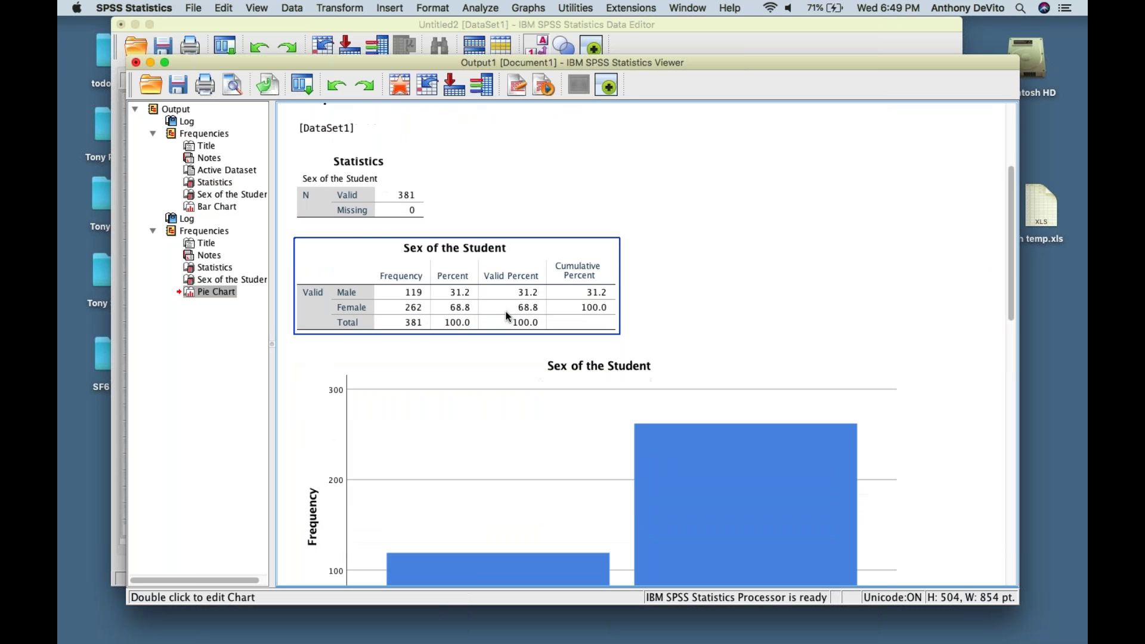
{"action": "scroll", "coordinate": [508, 316], "scroll_direction": "down", "scroll_amount": 2}
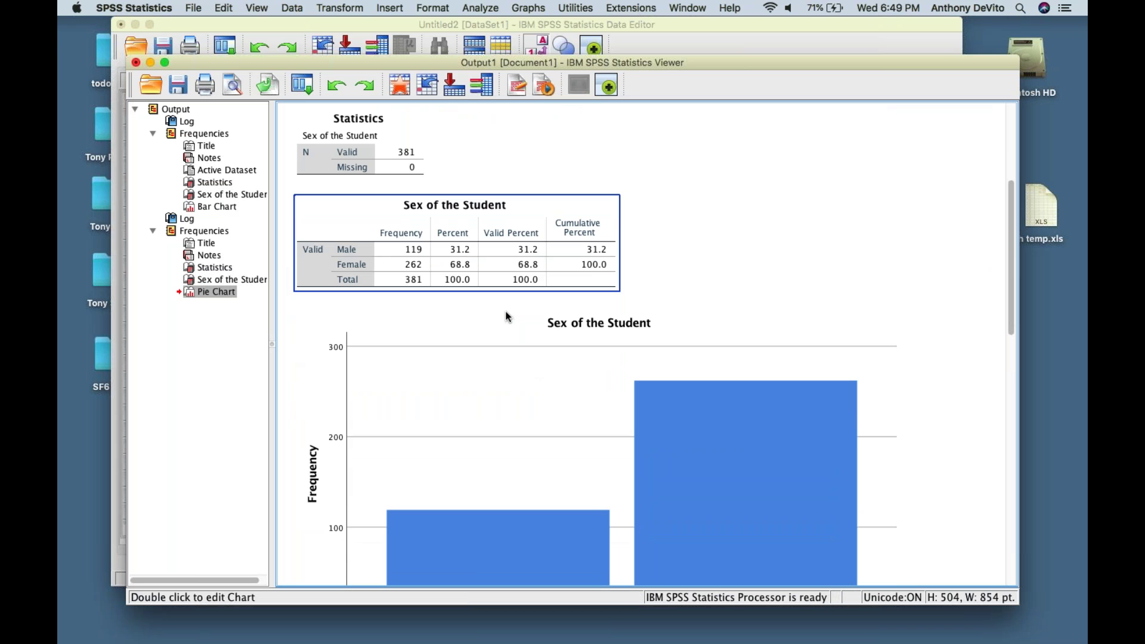
{"action": "scroll", "coordinate": [508, 316], "scroll_direction": "down", "scroll_amount": 1}
{"action": "scroll", "coordinate": [508, 316], "scroll_direction": "down", "scroll_amount": 15}
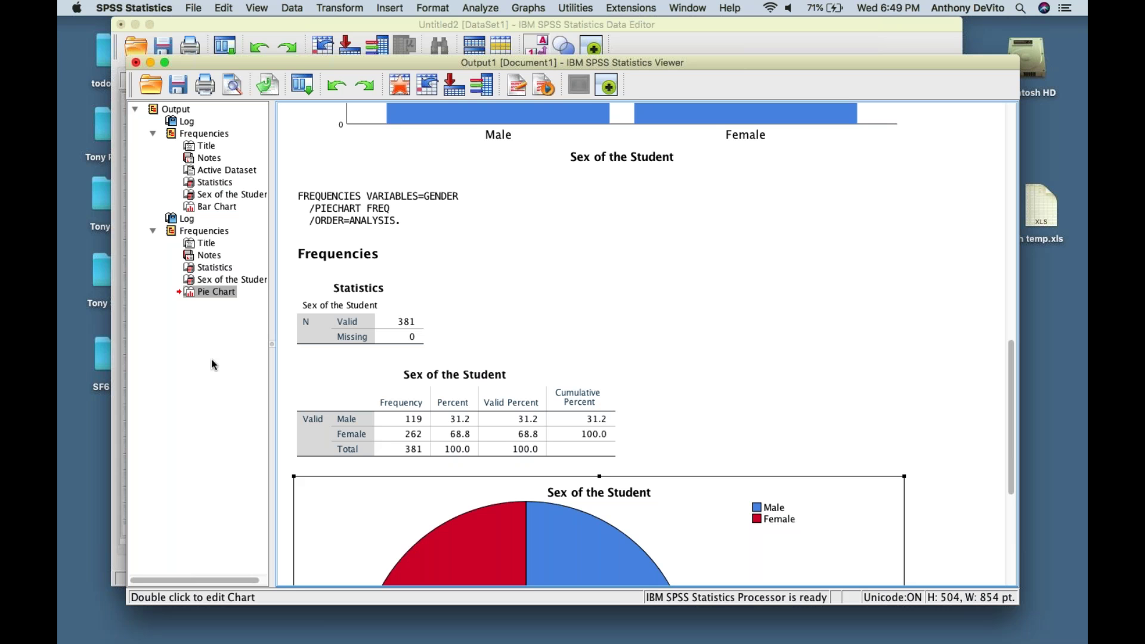
{"action": "scroll", "coordinate": [212, 359], "scroll_direction": "right", "scroll_amount": 1}
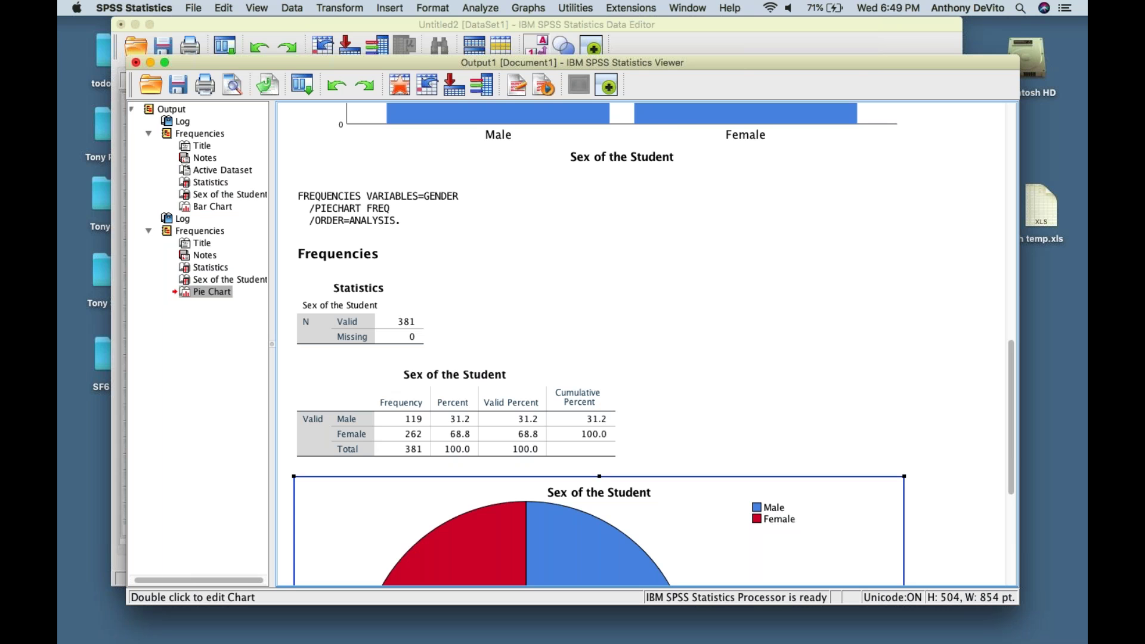
{"action": "scroll", "coordinate": [654, 344], "scroll_direction": "down", "scroll_amount": 3}
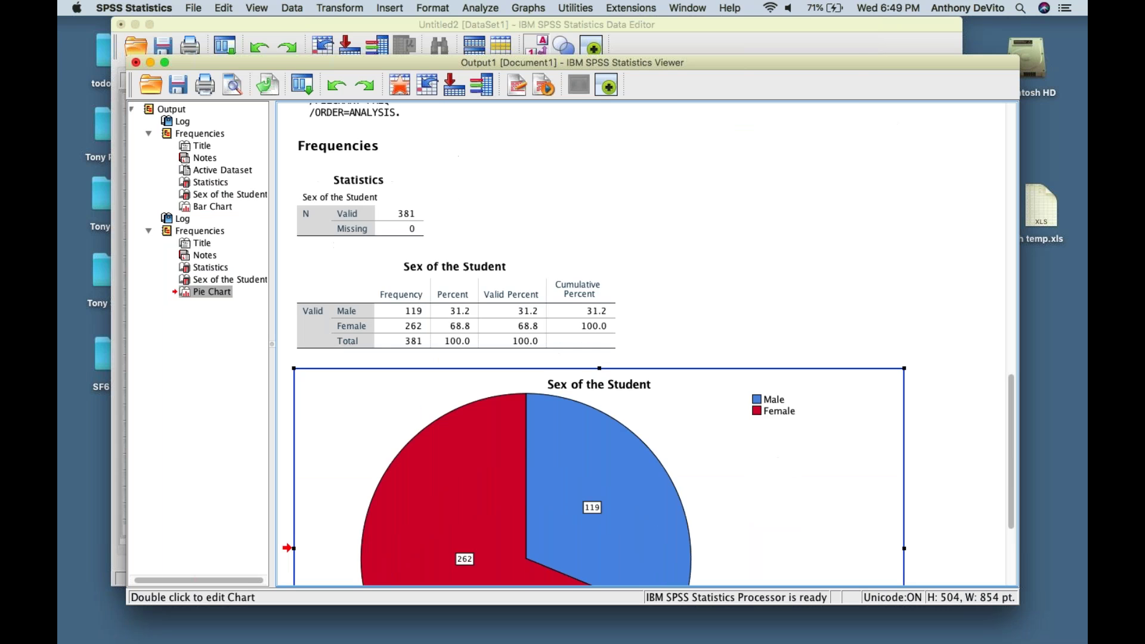
{"action": "scroll", "coordinate": [653, 344], "scroll_direction": "up", "scroll_amount": 10}
{"action": "scroll", "coordinate": [653, 344], "scroll_direction": "up", "scroll_amount": 4}
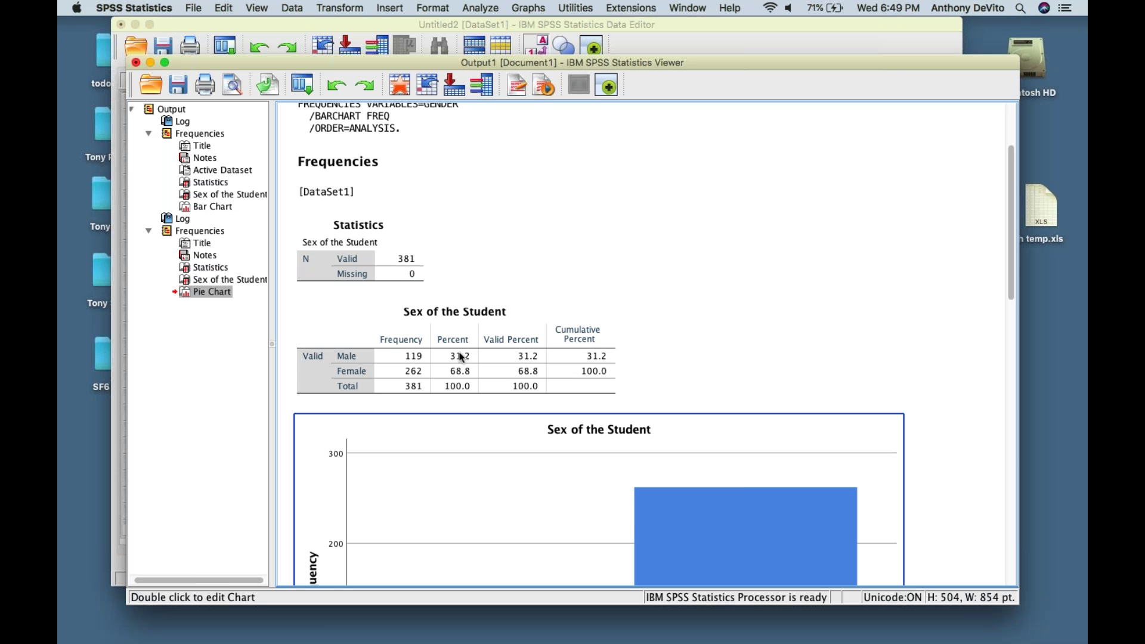
{"action": "scroll", "coordinate": [461, 357], "scroll_direction": "down", "scroll_amount": 10}
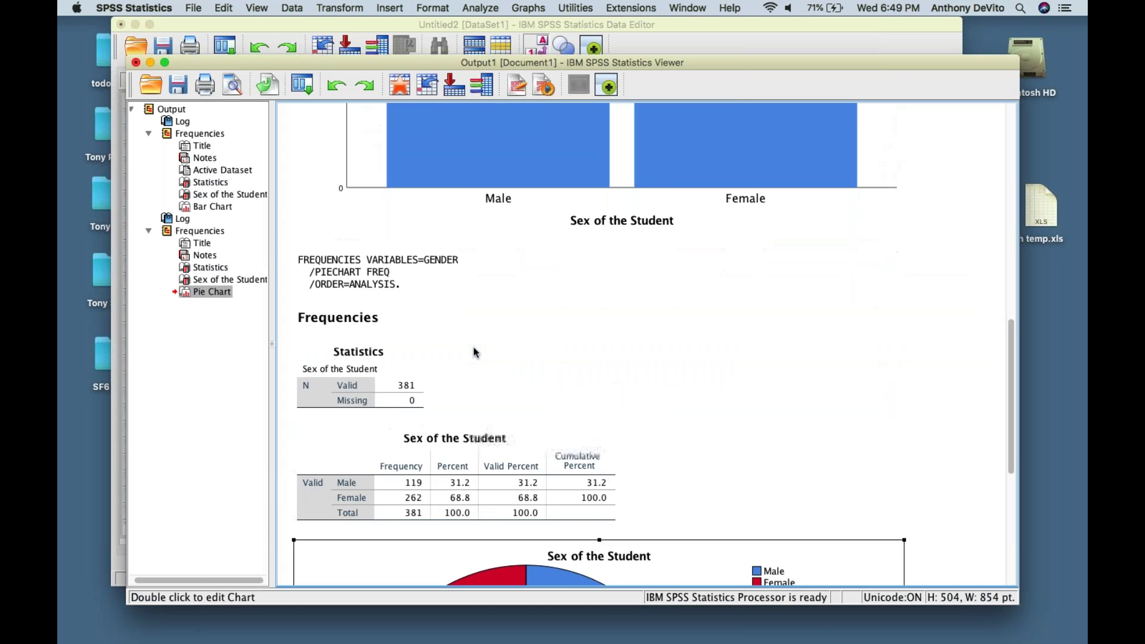
{"action": "scroll", "coordinate": [475, 352], "scroll_direction": "down", "scroll_amount": 5}
{"action": "scroll", "coordinate": [475, 352], "scroll_direction": "down", "scroll_amount": 2}
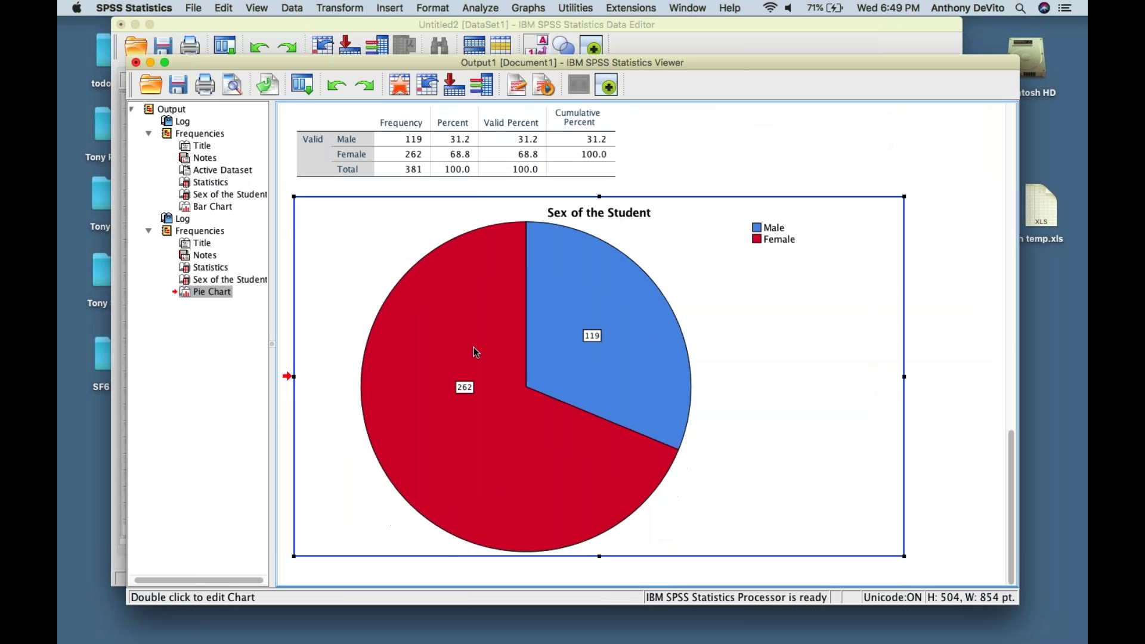
{"action": "scroll", "coordinate": [476, 352], "scroll_direction": "up", "scroll_amount": 1}
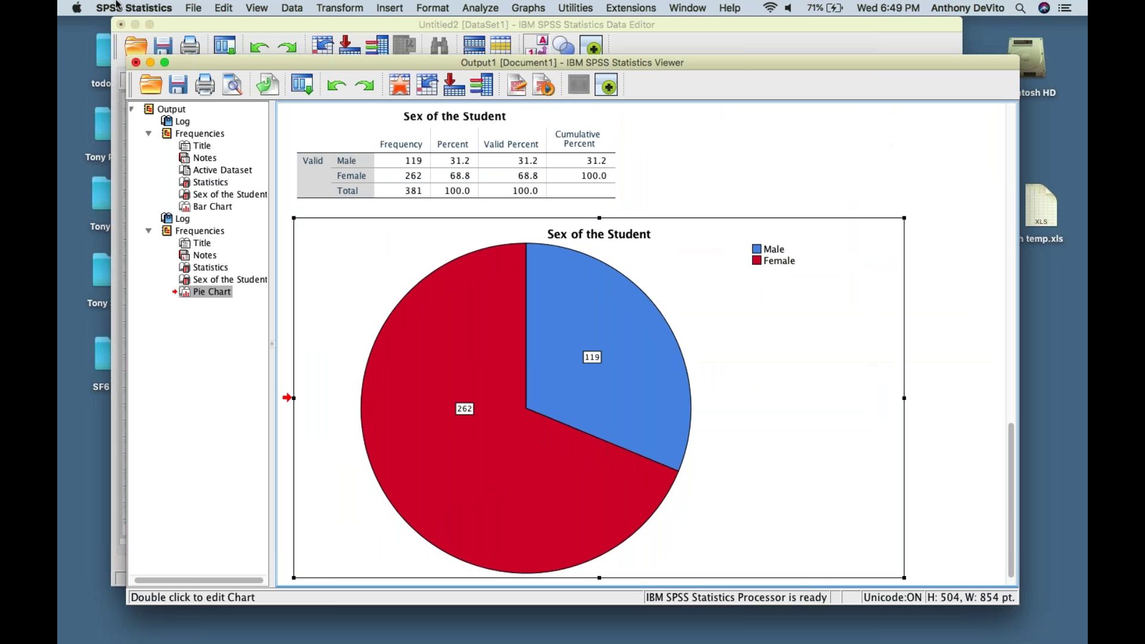
{"action": "left_click", "coordinate": [194, 8]}
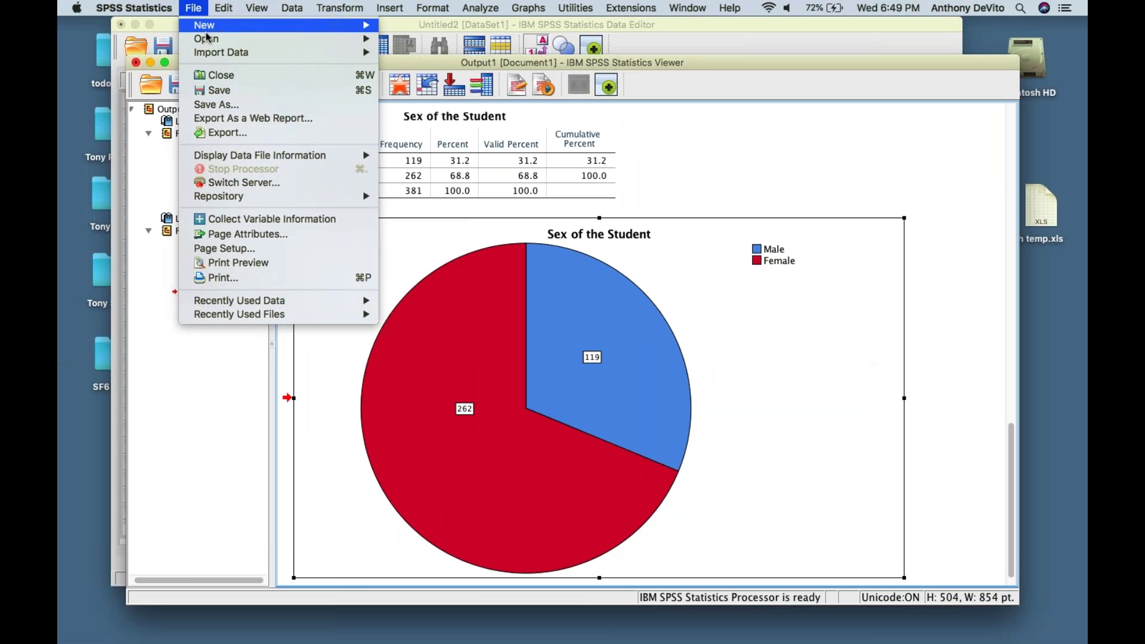
{"action": "left_click", "coordinate": [239, 102]}
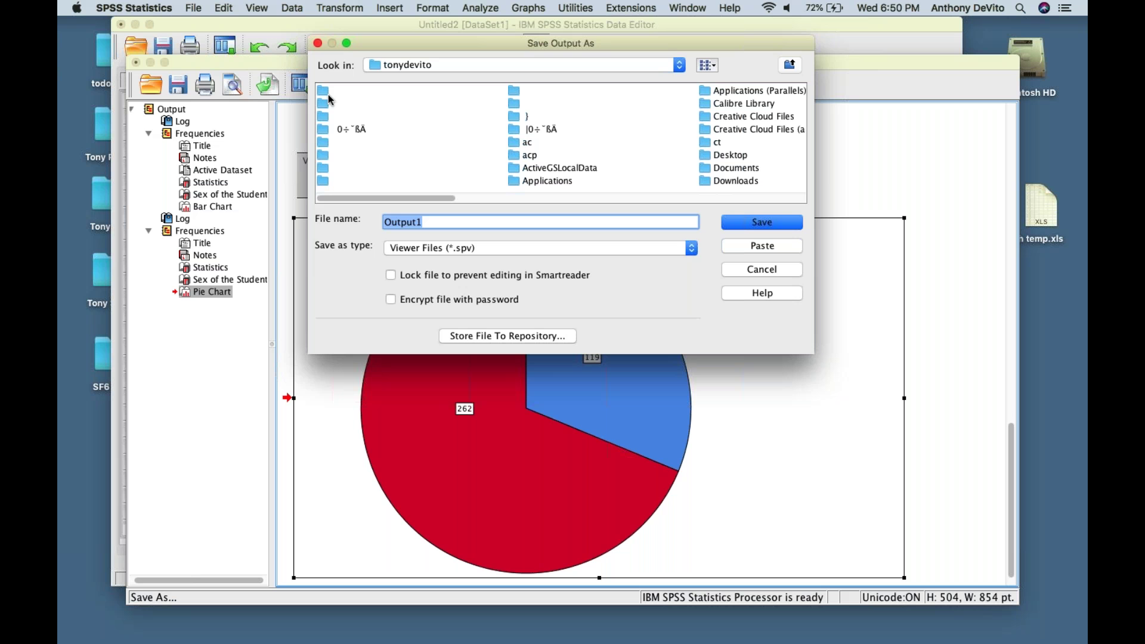
{"action": "left_click", "coordinate": [587, 252]}
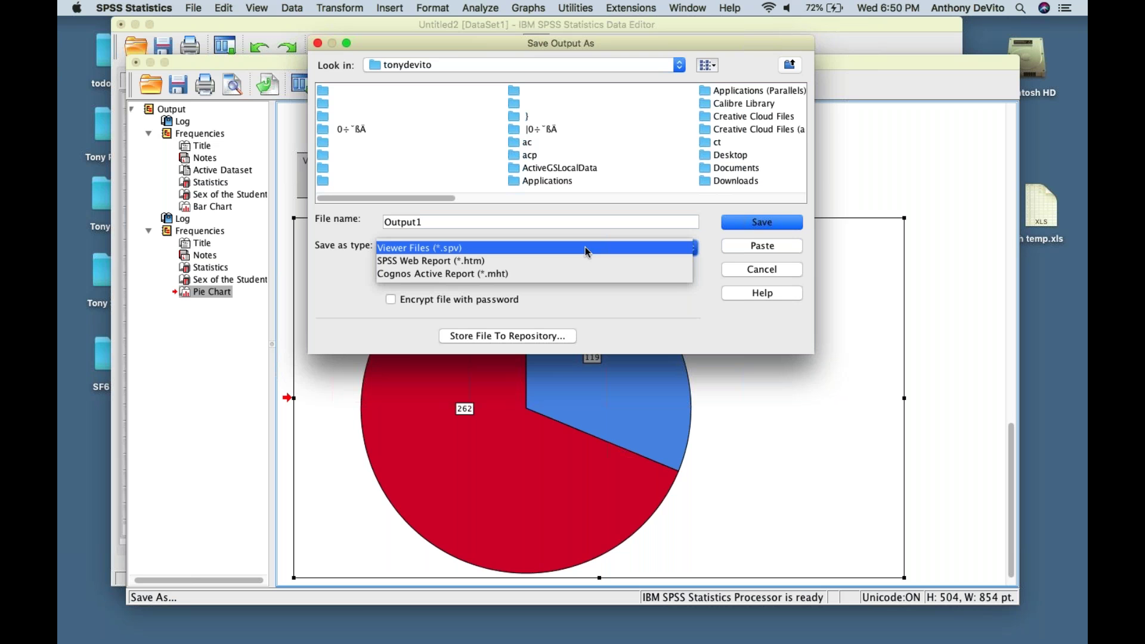
{"action": "left_click", "coordinate": [786, 271]}
{"action": "left_click", "coordinate": [194, 7]}
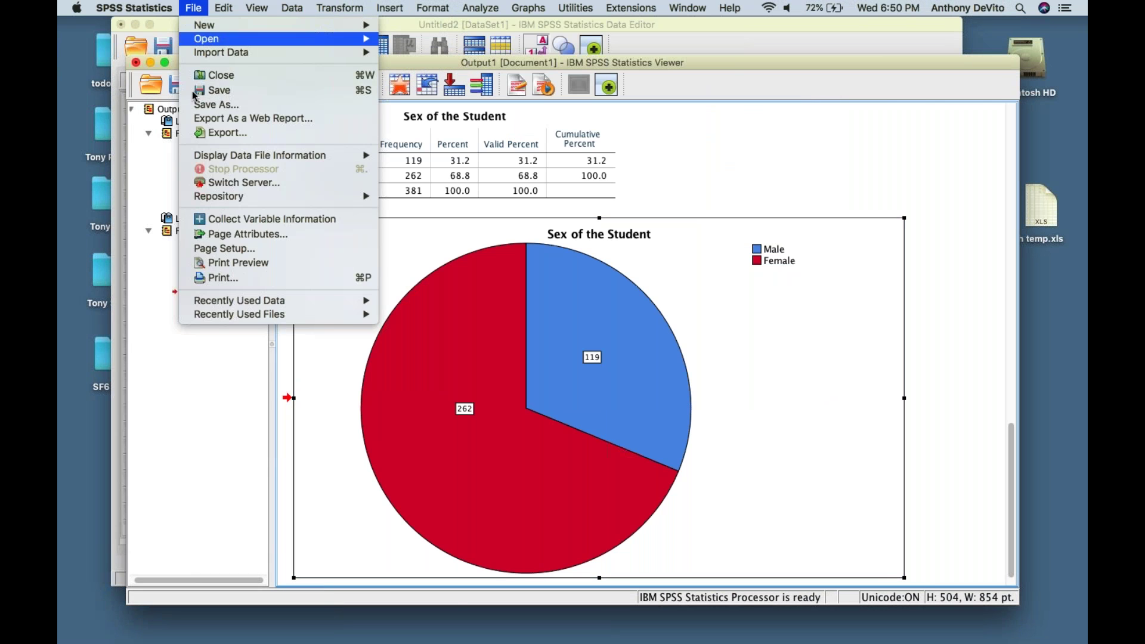
{"action": "left_click", "coordinate": [215, 133]}
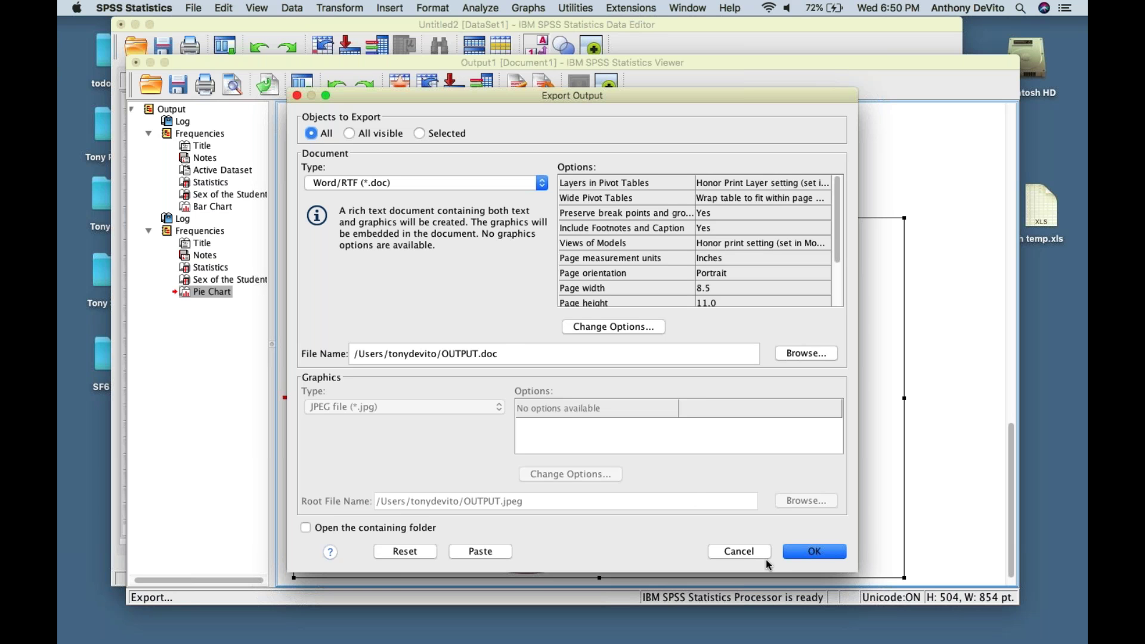
{"action": "left_click", "coordinate": [742, 550]}
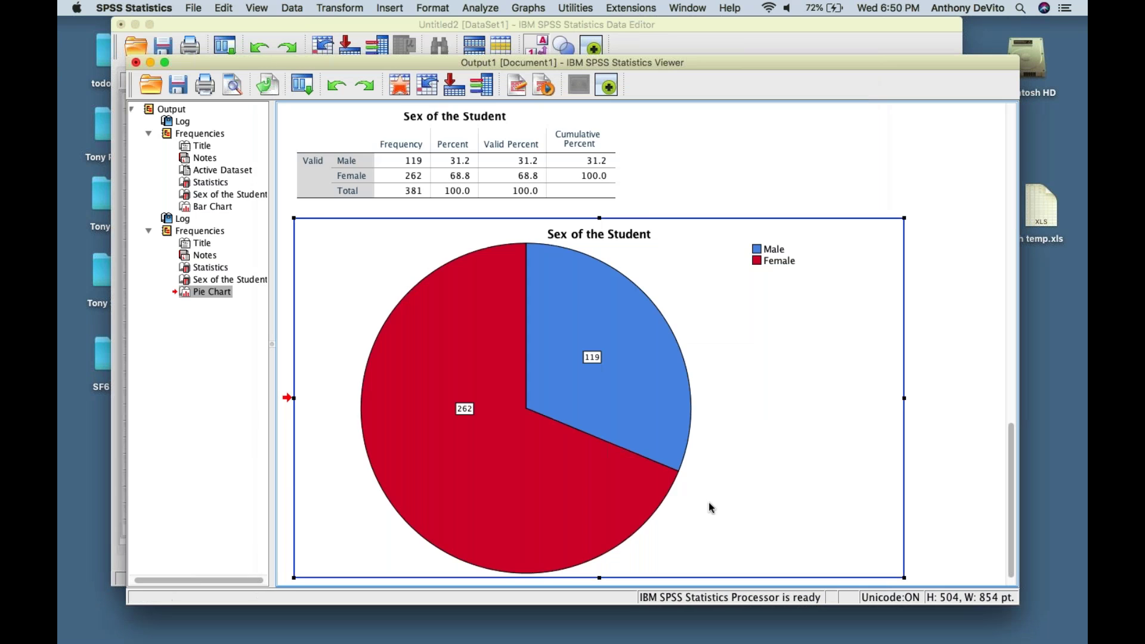
- Scroll through the output to locate the Sex of the Student frequency table
{"action": "scroll", "coordinate": [710, 507], "scroll_direction": "up", "scroll_amount": 10}
{"action": "scroll", "coordinate": [710, 507], "scroll_direction": "down", "scroll_amount": 10}
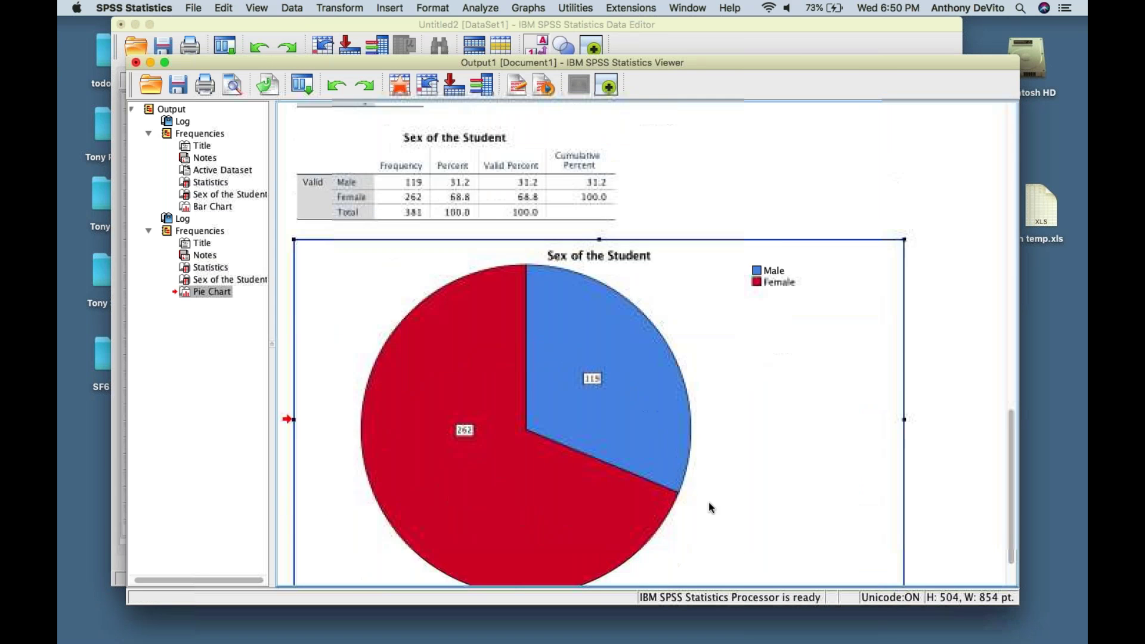
{"action": "scroll", "coordinate": [710, 507], "scroll_direction": "up", "scroll_amount": 10}
{"action": "scroll", "coordinate": [710, 507], "scroll_direction": "down", "scroll_amount": 4}
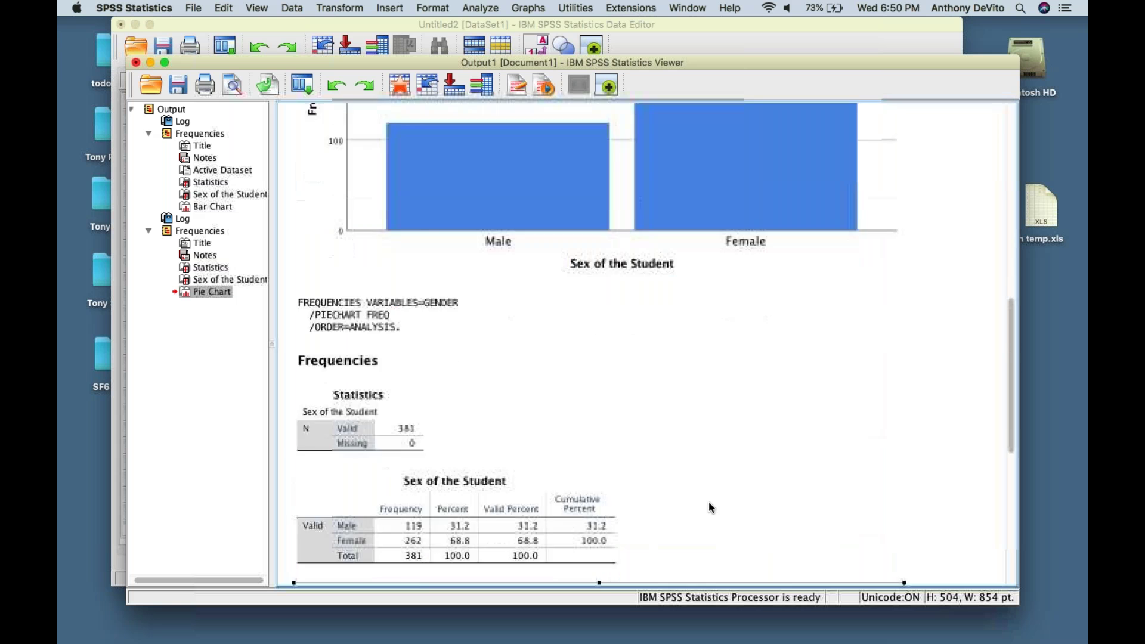
{"action": "scroll", "coordinate": [710, 507], "scroll_direction": "up", "scroll_amount": 4}
{"action": "left_click", "coordinate": [663, 238]}
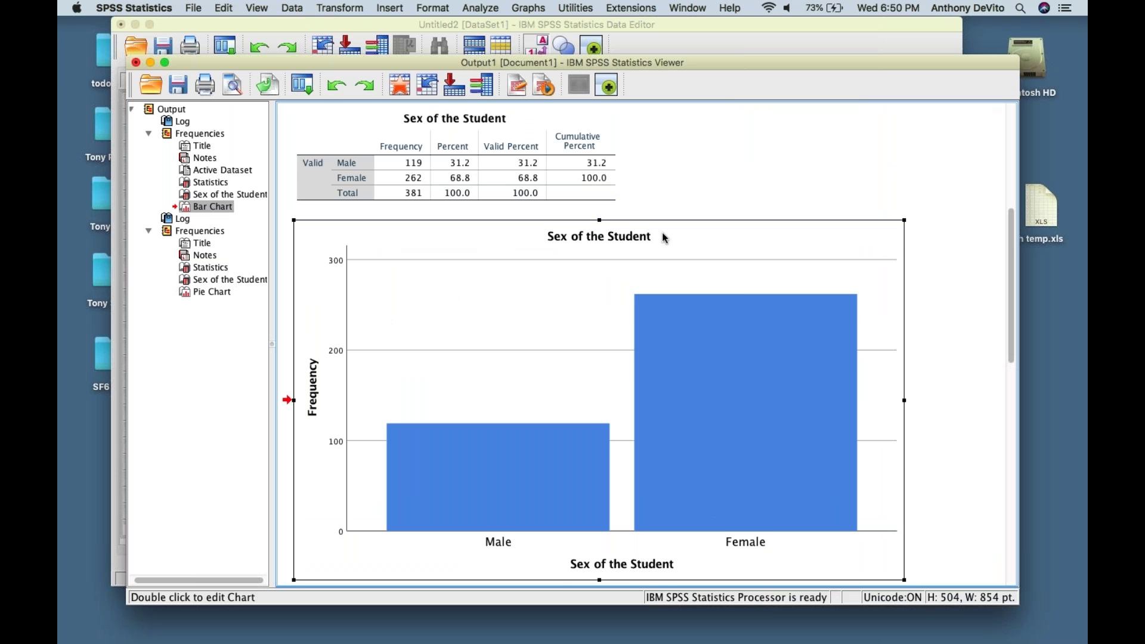
{"action": "scroll", "coordinate": [665, 238], "scroll_direction": "up", "scroll_amount": 1}
{"action": "scroll", "coordinate": [665, 238], "scroll_direction": "up", "scroll_amount": 2}
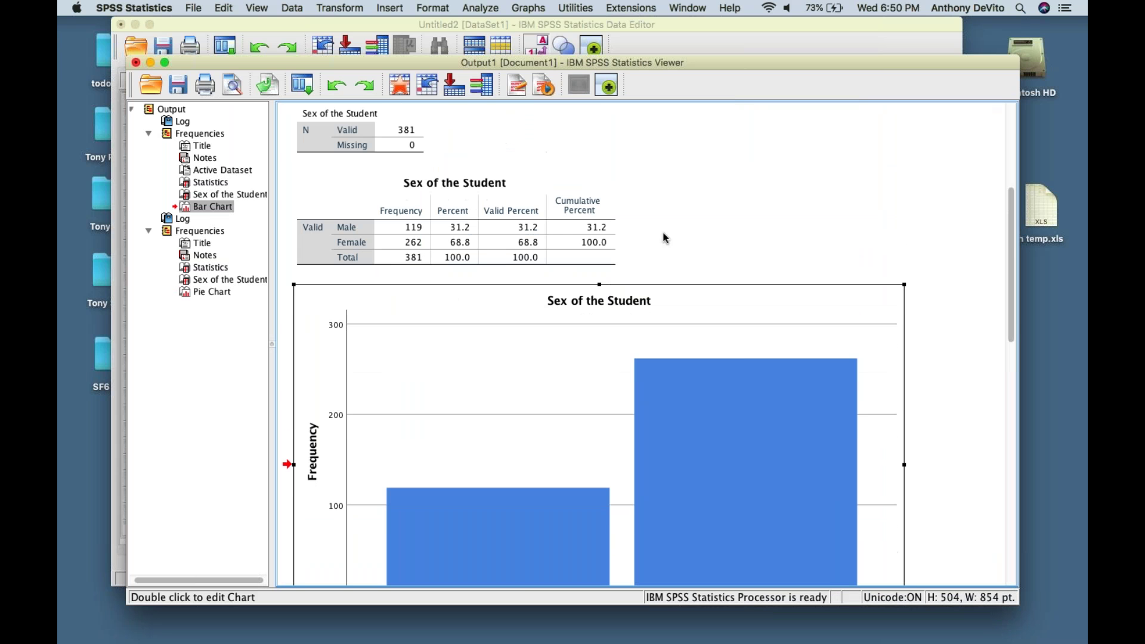
- Select the Sex of the Student frequency table and copy it via Edit and the context menu
{"action": "left_click", "coordinate": [561, 192]}
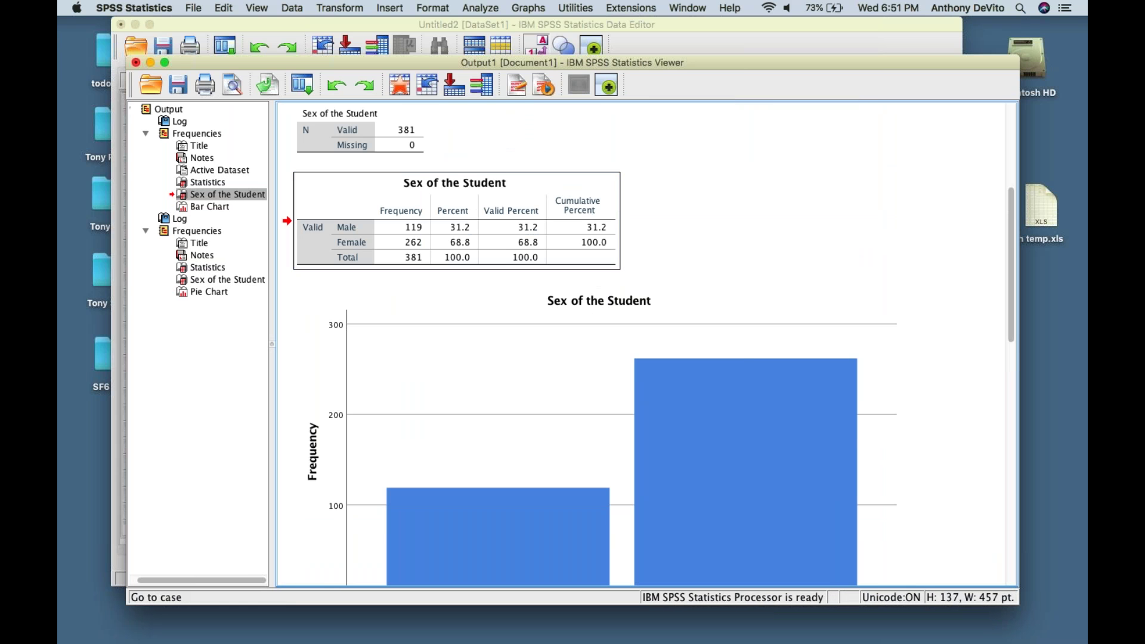
{"action": "left_click", "coordinate": [225, 7]}
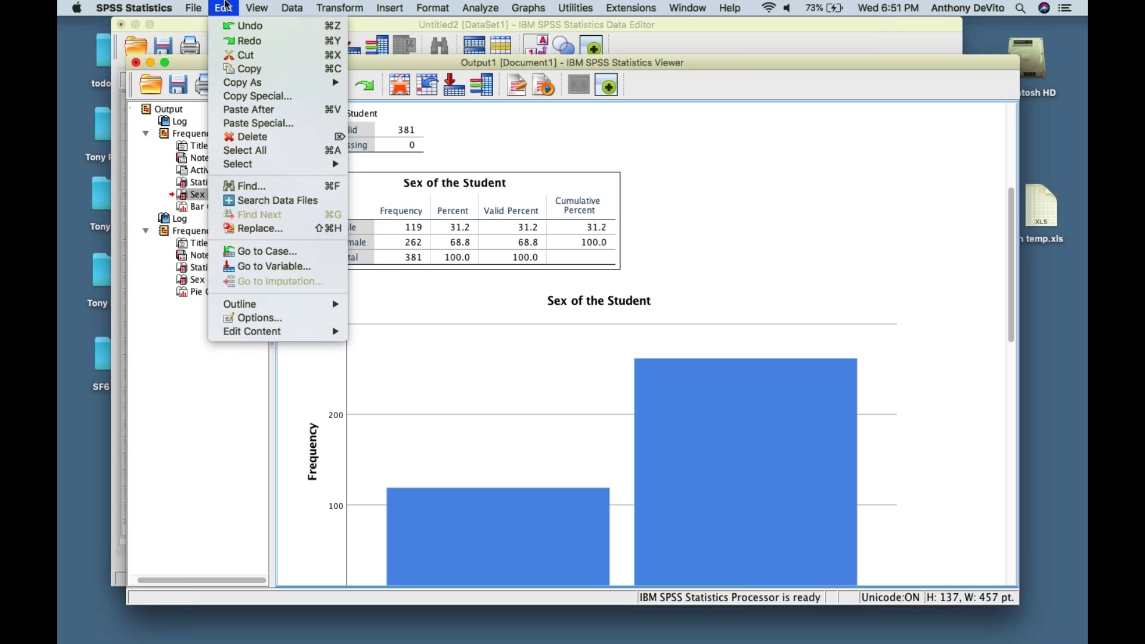
{"action": "left_click", "coordinate": [242, 69]}
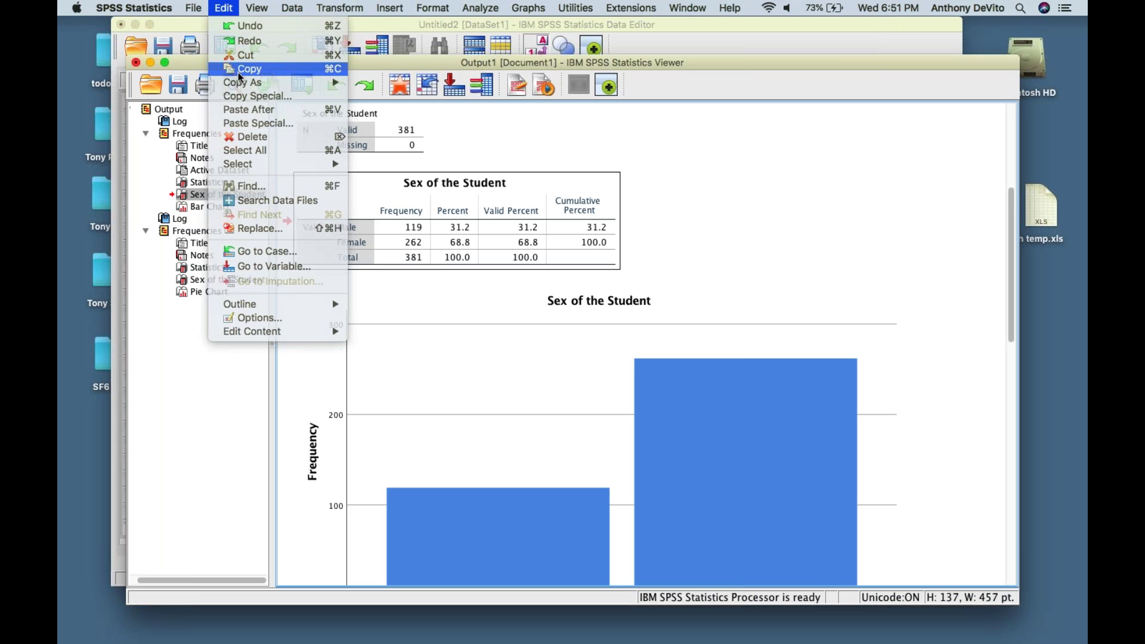
{"action": "right_click", "coordinate": [522, 186]}
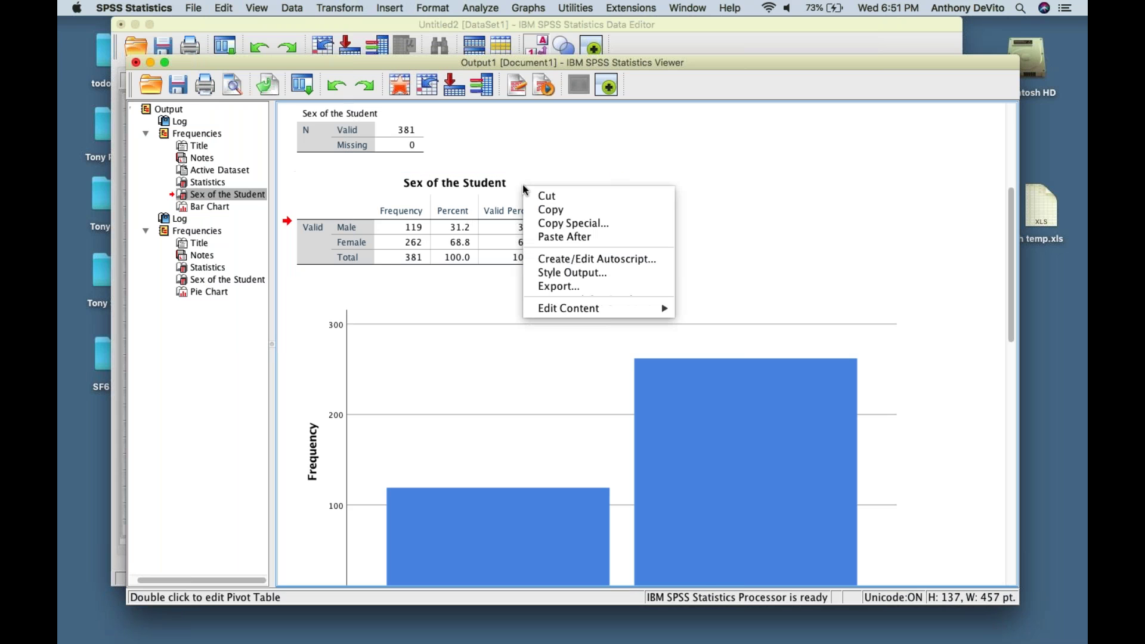
{"action": "left_click", "coordinate": [540, 213]}
- Launch OpenOffice from Spotlight with 'openoffice' and start a new Text Document
{"action": "mouse_move", "coordinate": [202, 642]}
{"action": "left_click", "coordinate": [1022, 8]}
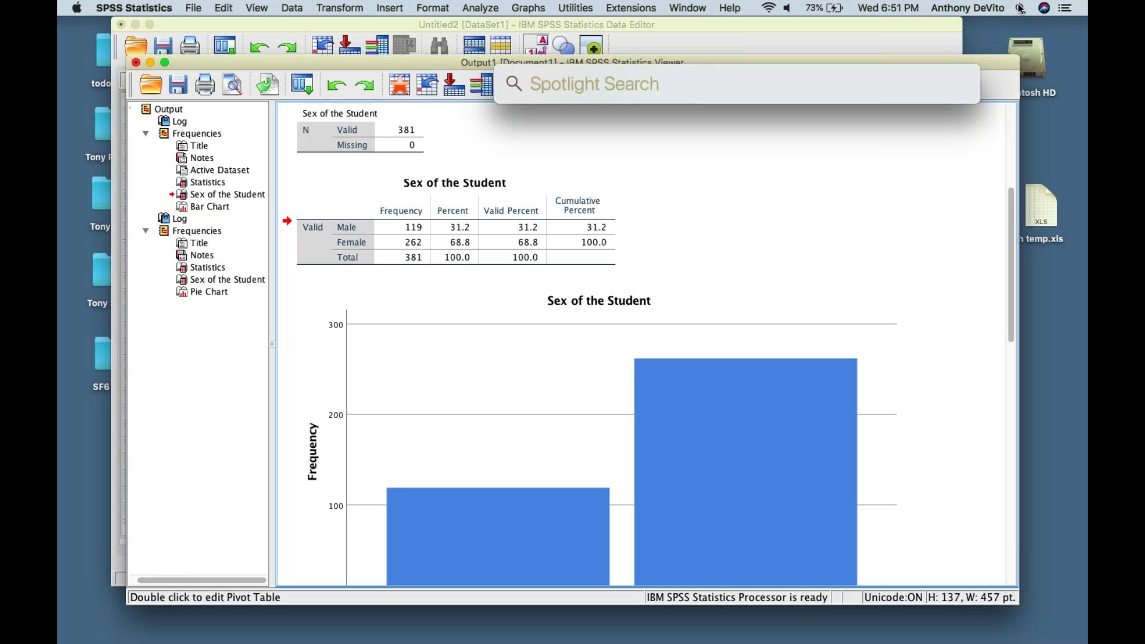
{"action": "type", "text": "openoff"}
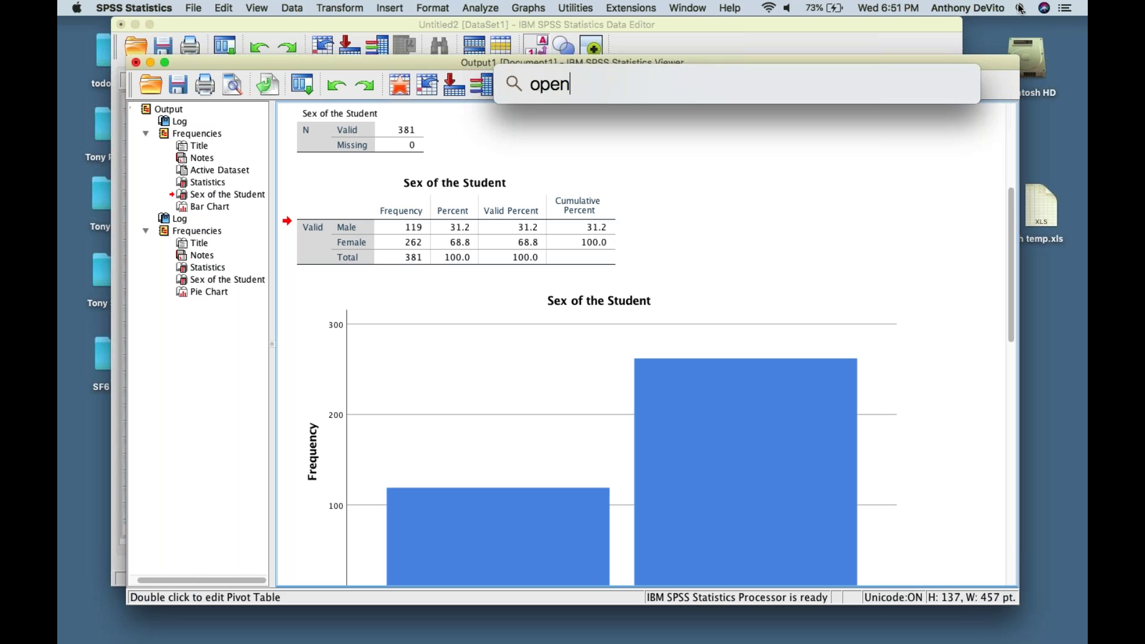
{"action": "type", "text": "ice"}
{"action": "key", "text": "Return"}
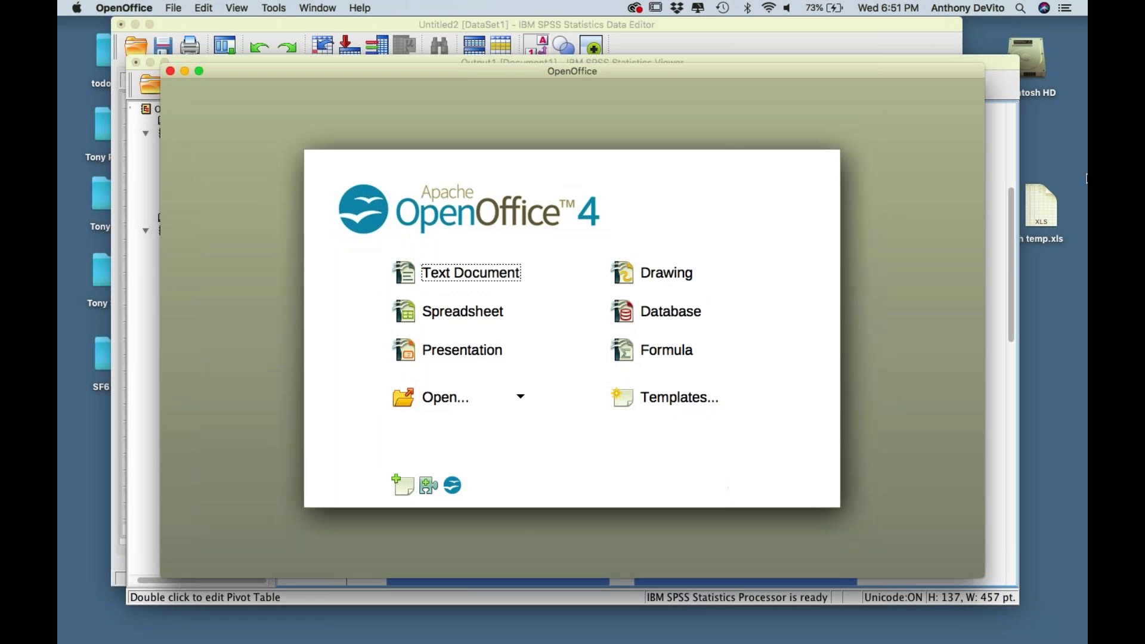
{"action": "left_click", "coordinate": [491, 274]}
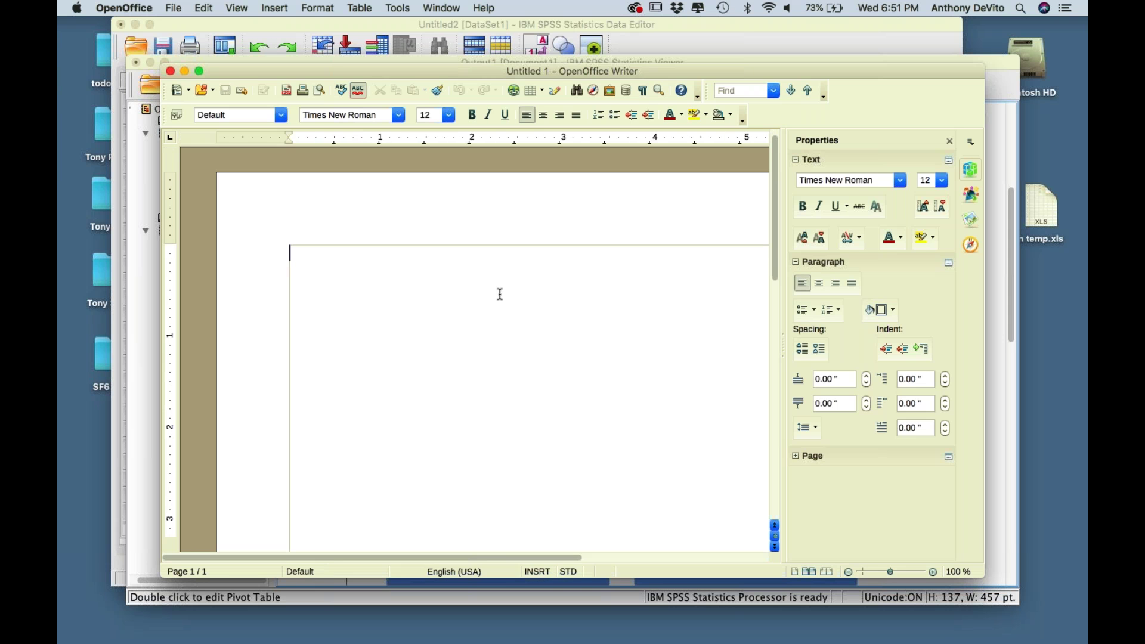
- Try pasting the clipboard into the Writer document twice, leaving it still empty
{"action": "scroll", "coordinate": [500, 294], "scroll_direction": "down", "scroll_amount": 3}
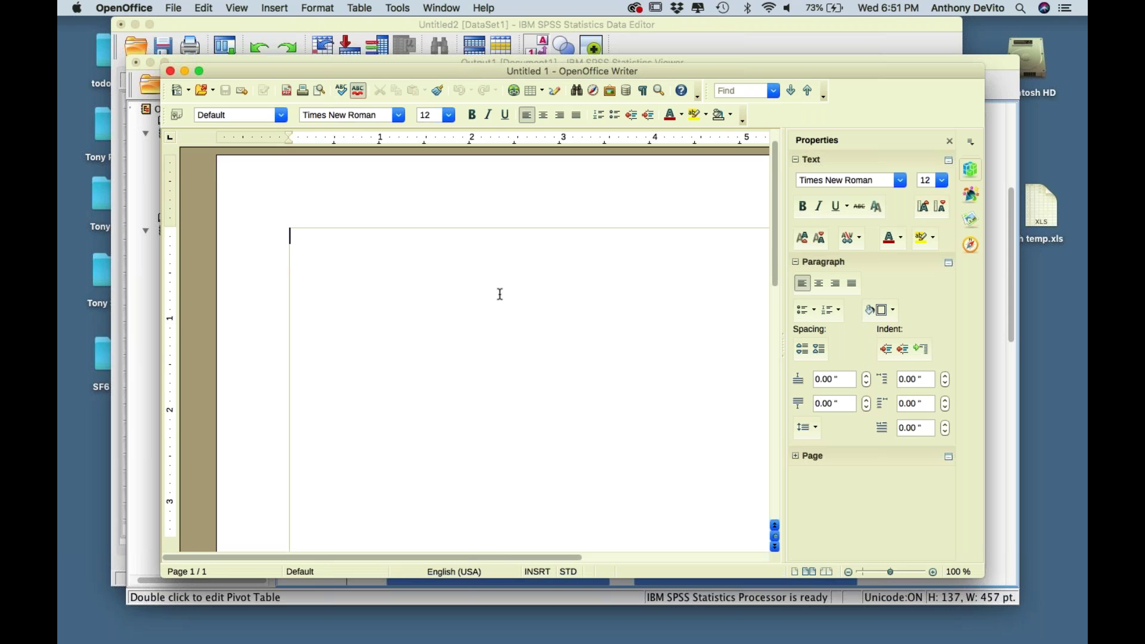
{"action": "left_click", "coordinate": [206, 8]}
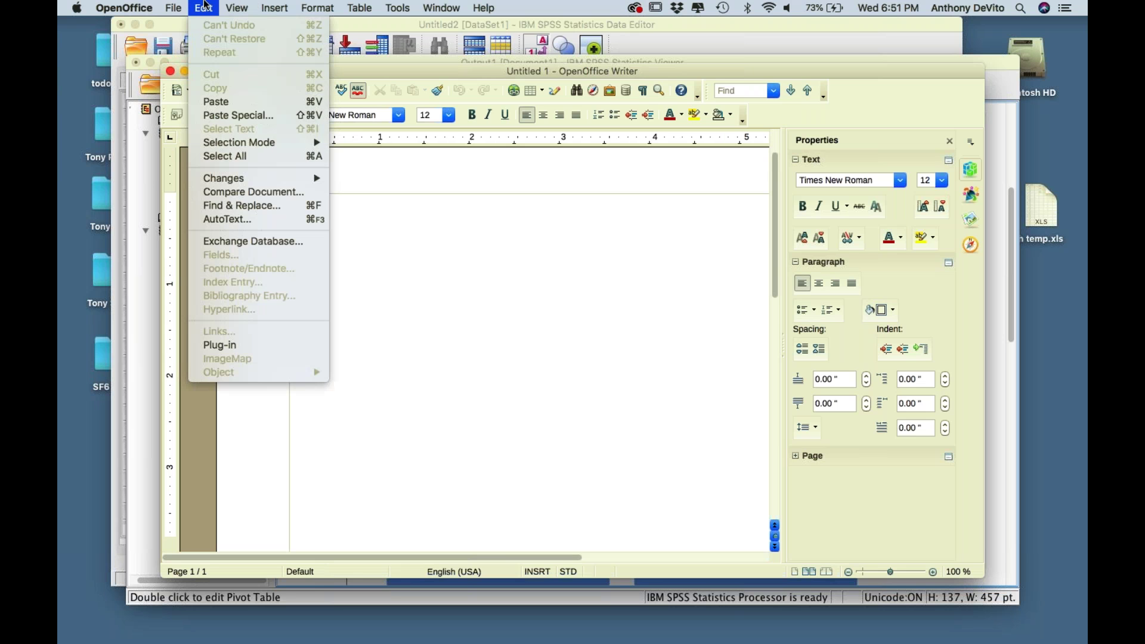
{"action": "left_click", "coordinate": [220, 103]}
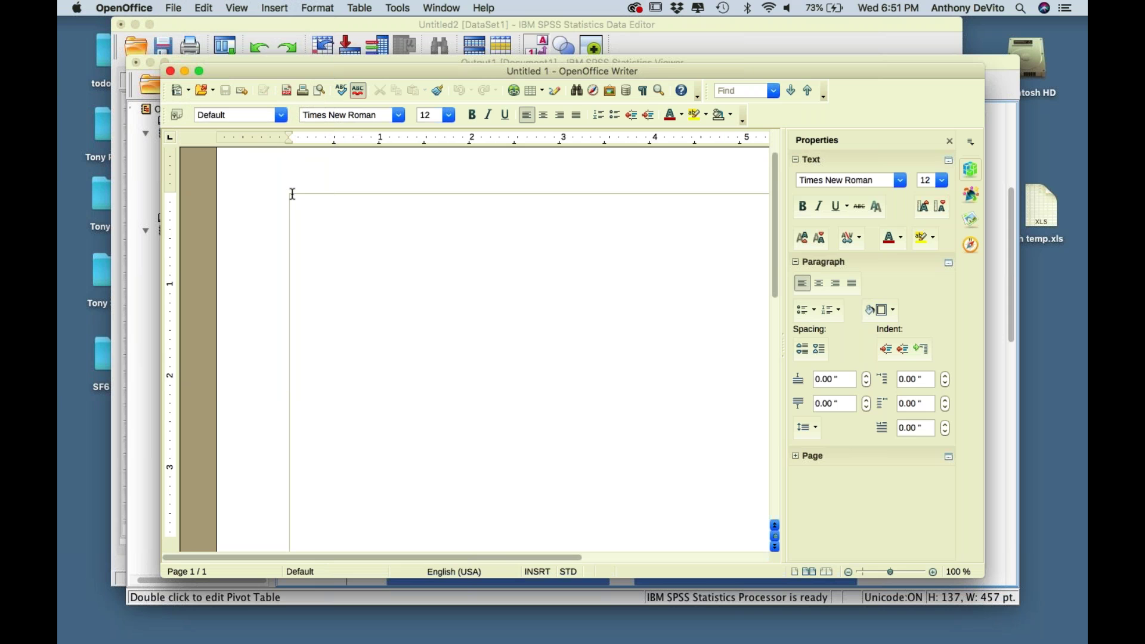
{"action": "left_click", "coordinate": [205, 7]}
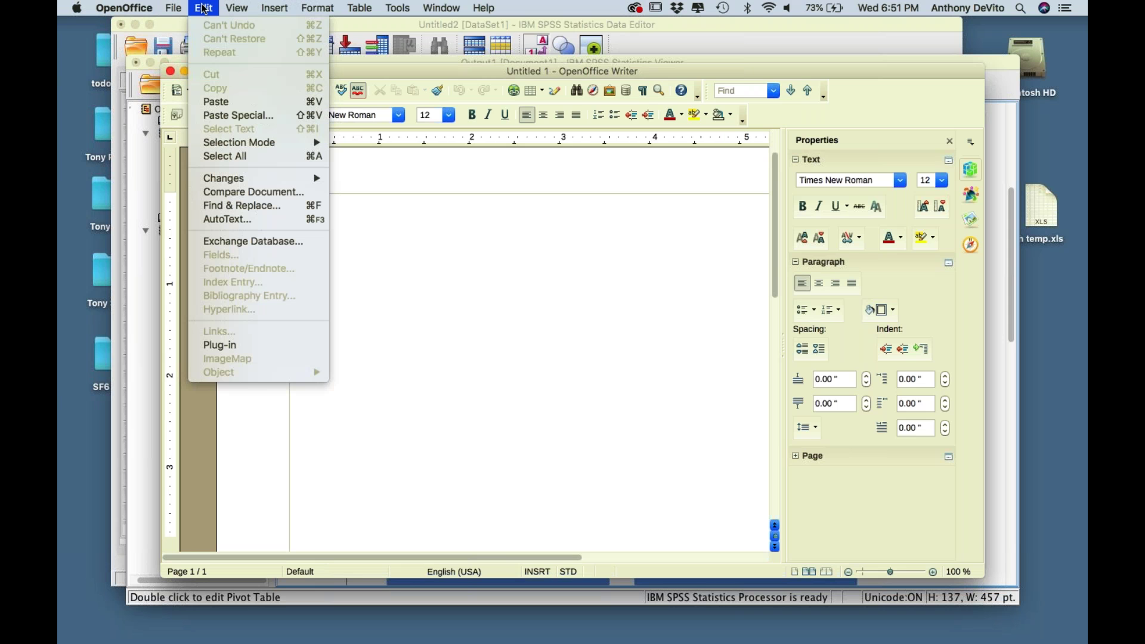
{"action": "left_click", "coordinate": [233, 104]}
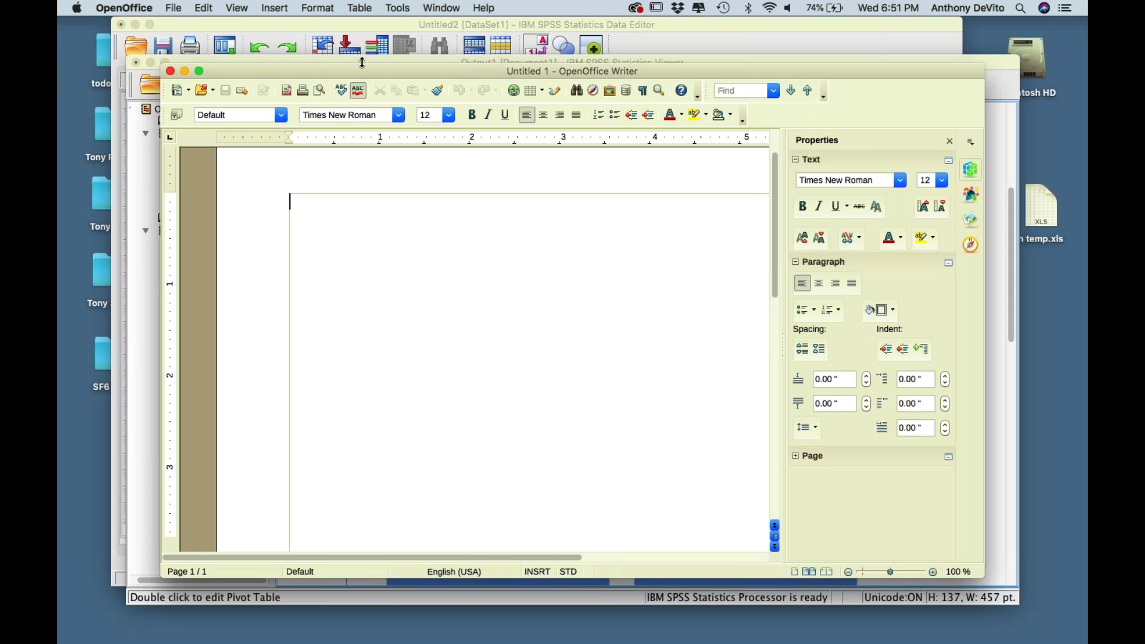
- Move the Writer window aside and select the Sex of the Student table in SPSS
{"action": "left_click_drag", "start_coordinate": [362, 71], "coordinate": [260, 233]}
{"action": "left_click", "coordinate": [512, 145]}
{"action": "left_click", "coordinate": [477, 194]}
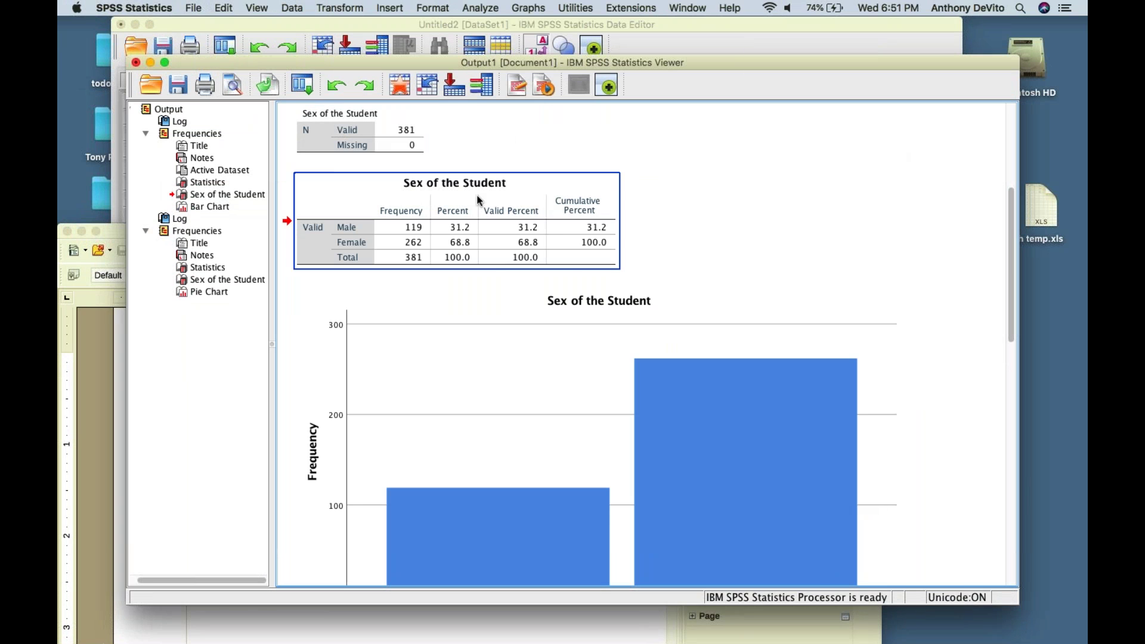
- Copy the Sex of the Student frequency table and attempt pasting it into Writer
{"action": "right_click", "coordinate": [477, 195]}
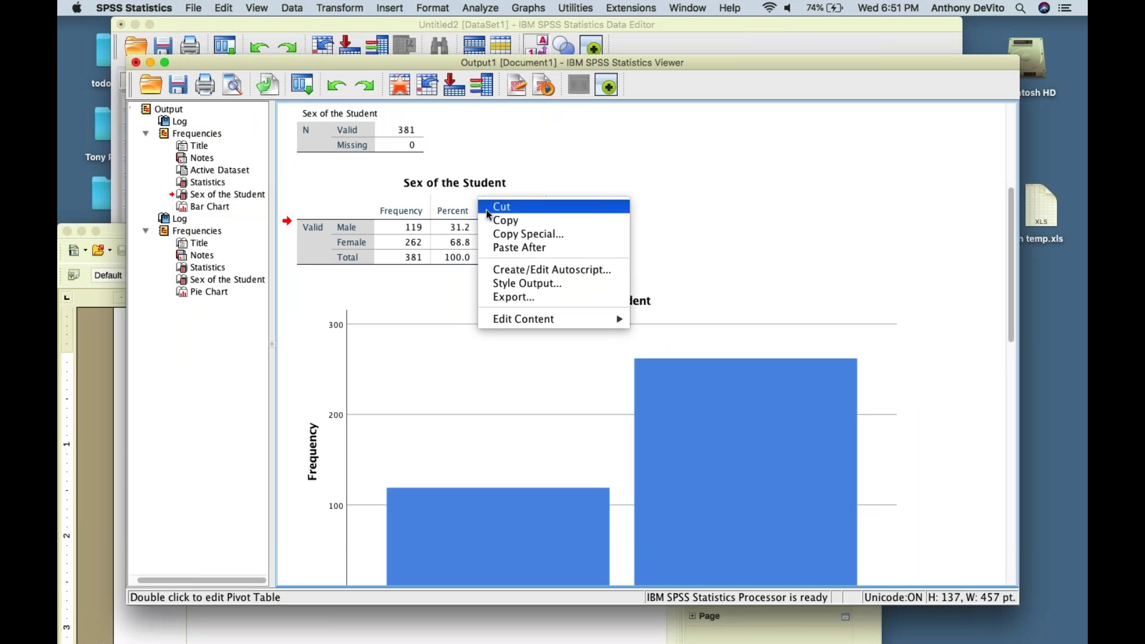
{"action": "left_click", "coordinate": [492, 221]}
{"action": "left_click", "coordinate": [102, 399]}
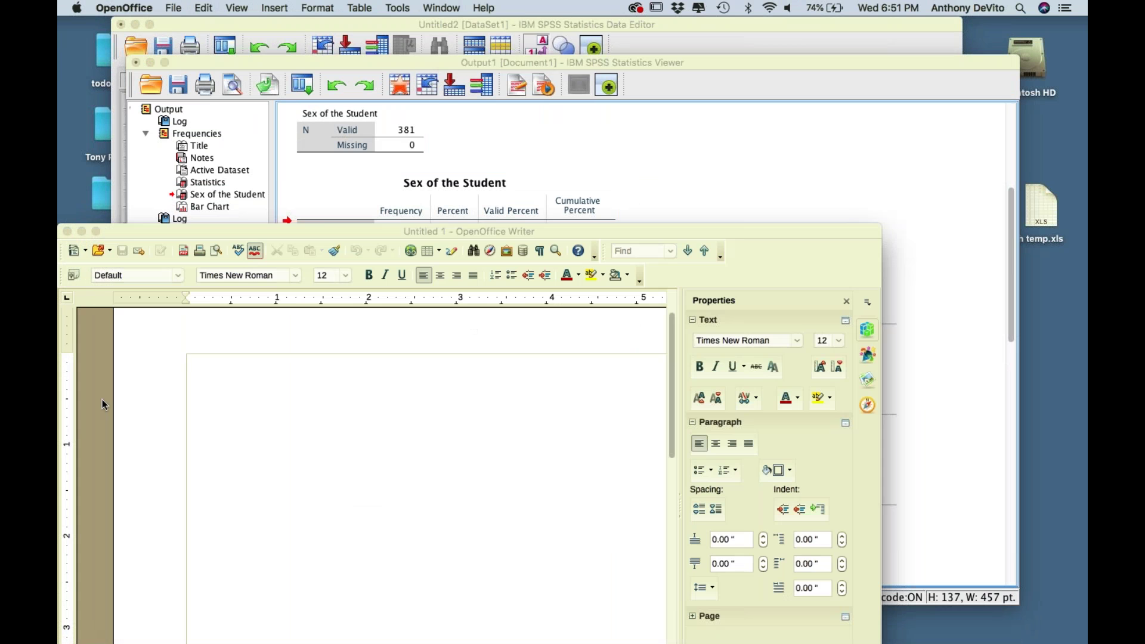
{"action": "key", "text": "super+v"}
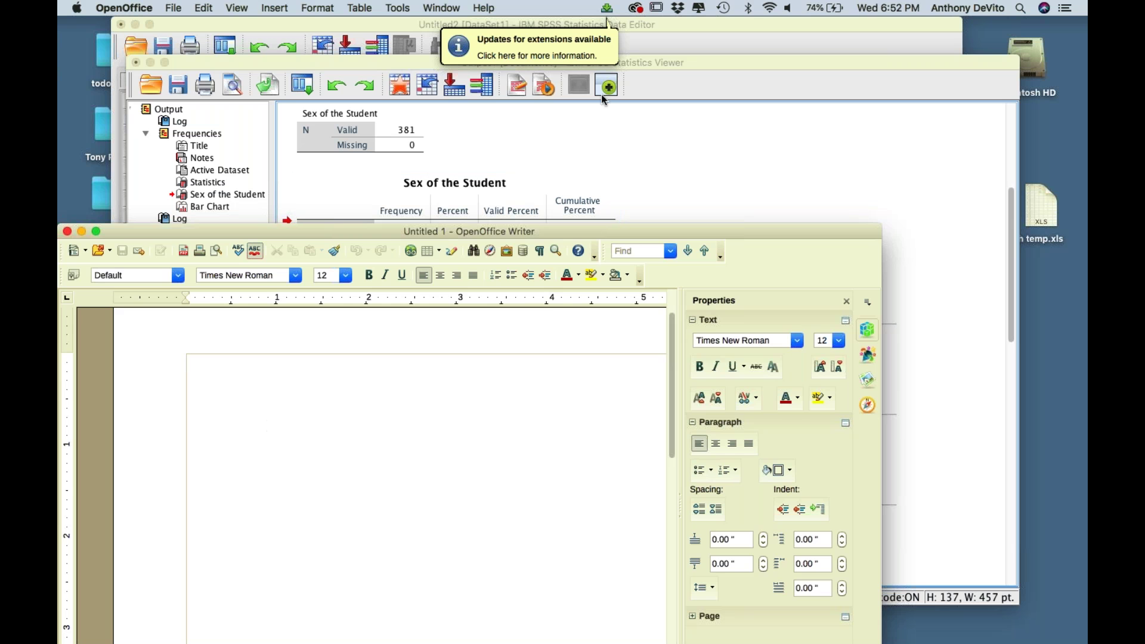
- Copy the Sex of the Student bar chart from SPSS and paste it into Writer
{"action": "left_click", "coordinate": [630, 121]}
{"action": "left_click", "coordinate": [456, 398]}
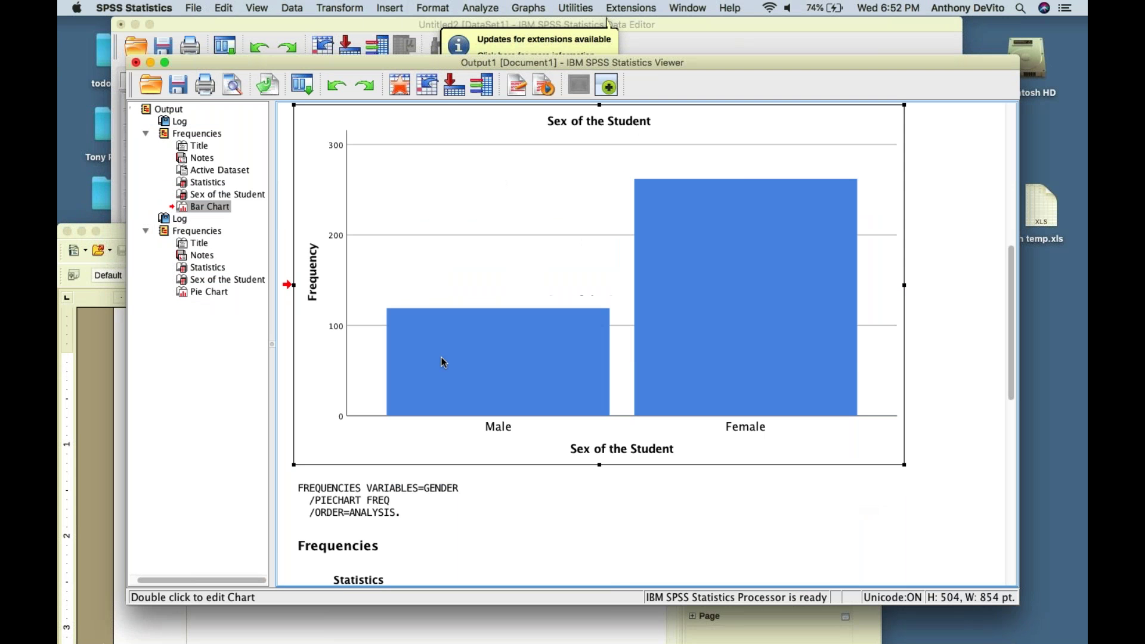
{"action": "double_click", "coordinate": [400, 287]}
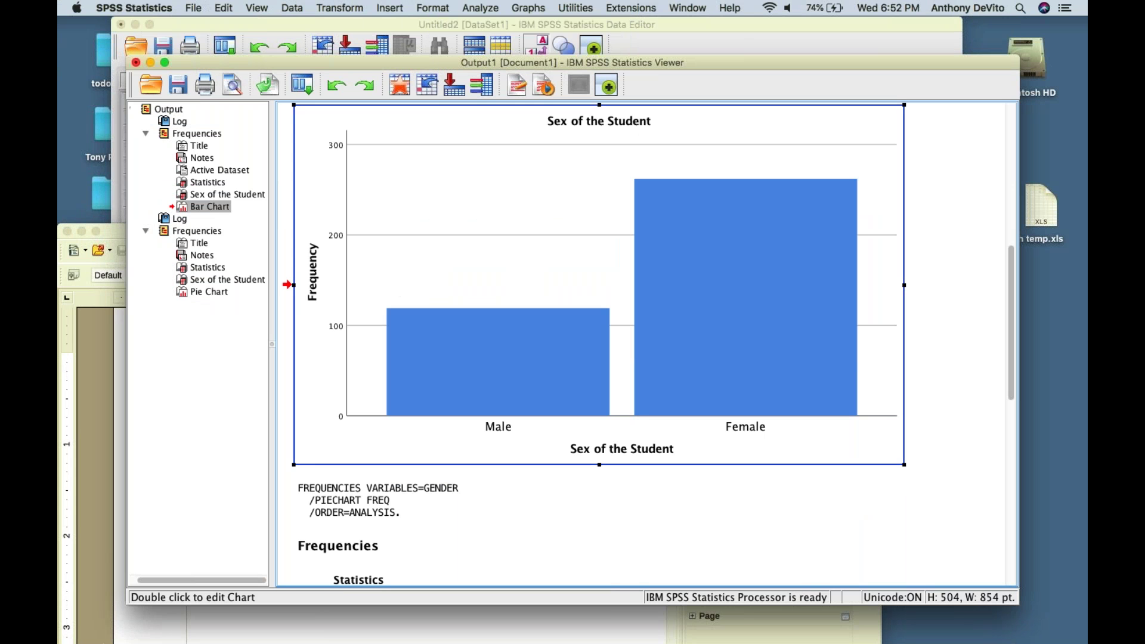
{"action": "key", "text": "super+Tab"}
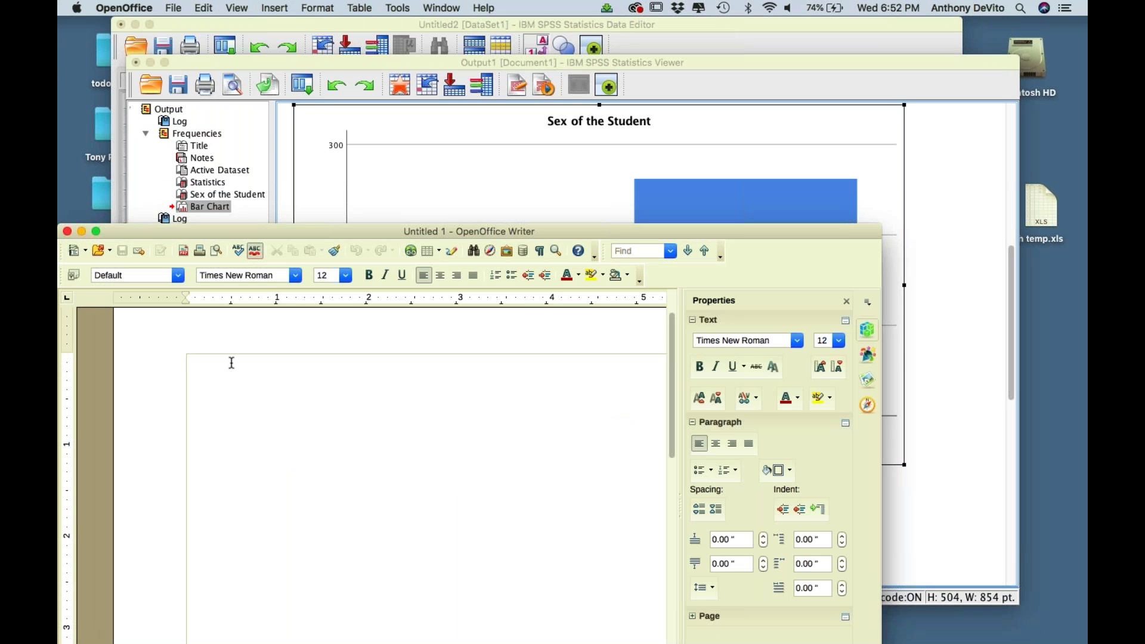
{"action": "left_click", "coordinate": [421, 201]}
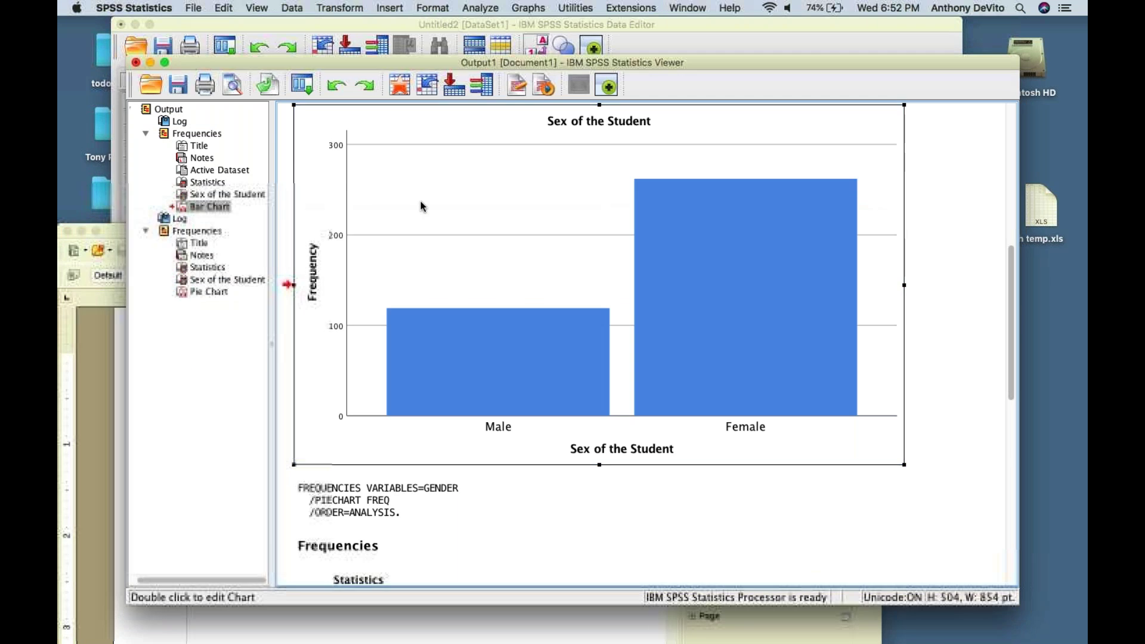
{"action": "key", "text": "super+c"}
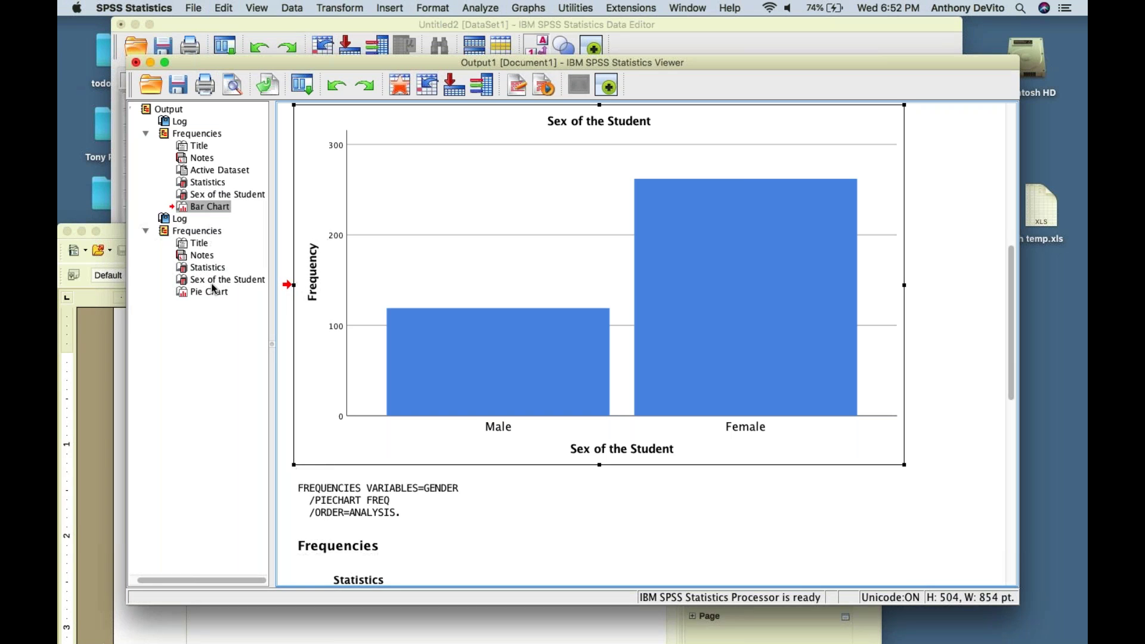
{"action": "left_click", "coordinate": [94, 353]}
{"action": "key", "text": "super+v"}
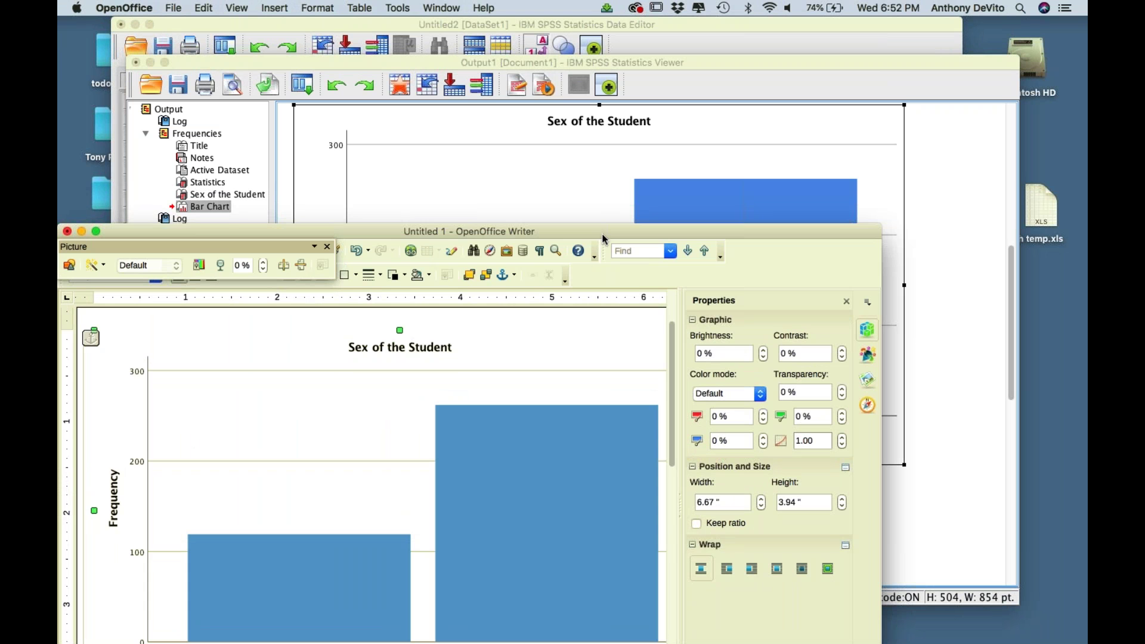
- Enlarge the Writer window and shrink the pasted bar chart to 5.68 by 2.94 inches
{"action": "left_click_drag", "start_coordinate": [607, 230], "coordinate": [656, 39]}
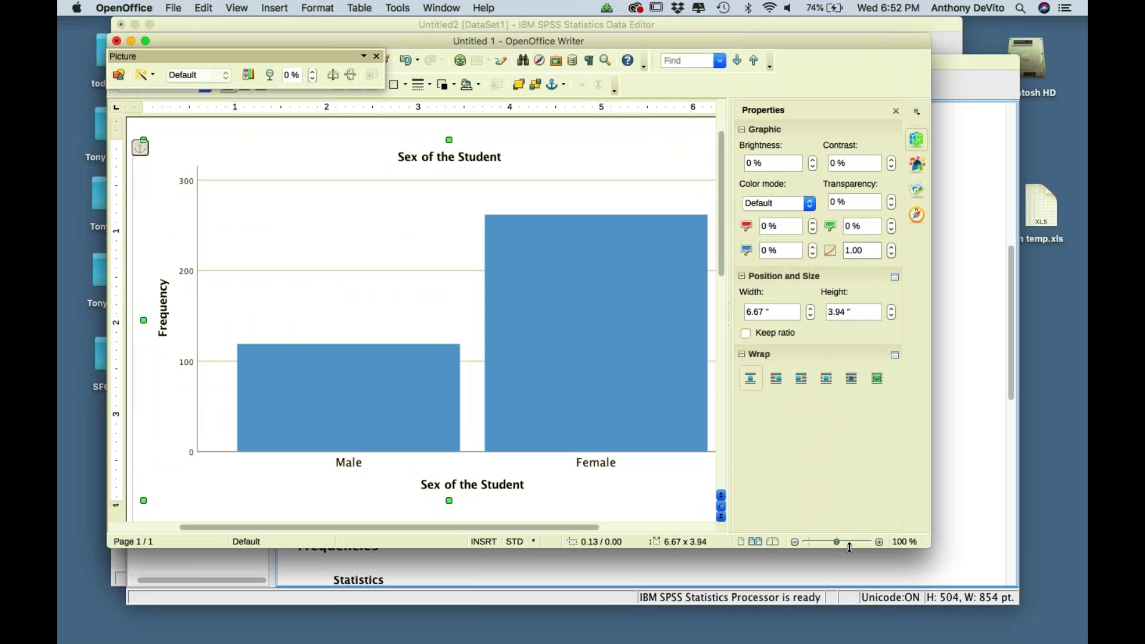
{"action": "left_click_drag", "start_coordinate": [851, 548], "coordinate": [851, 599]}
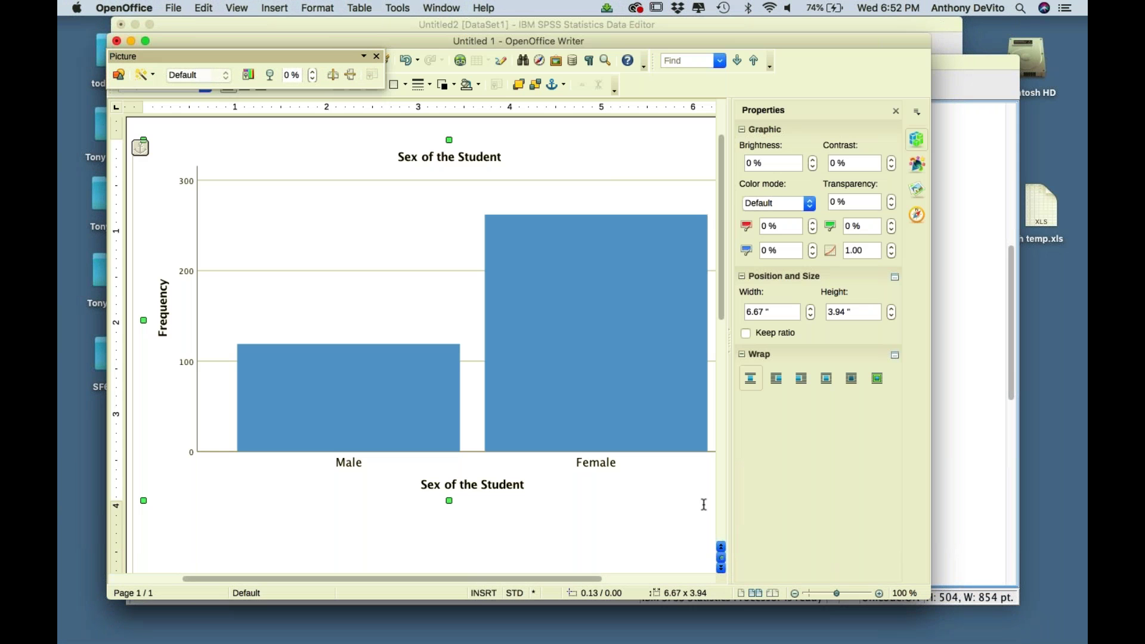
{"action": "scroll", "coordinate": [198, 474], "scroll_direction": "down", "scroll_amount": 3}
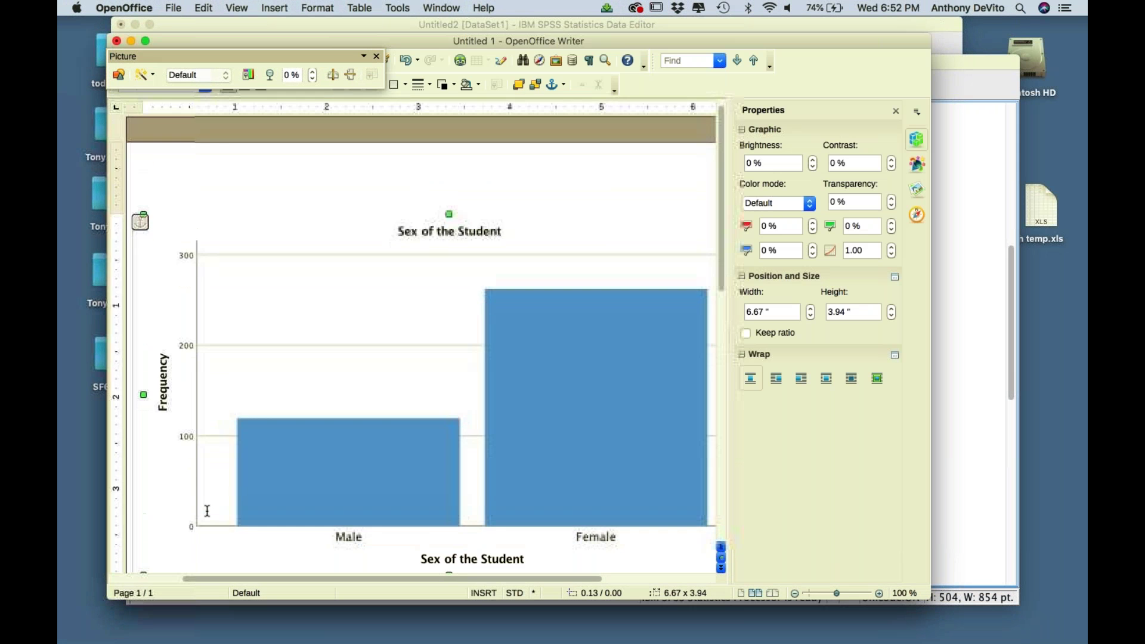
{"action": "scroll", "coordinate": [198, 474], "scroll_direction": "down", "scroll_amount": 10}
{"action": "scroll", "coordinate": [238, 418], "scroll_direction": "left", "scroll_amount": 3}
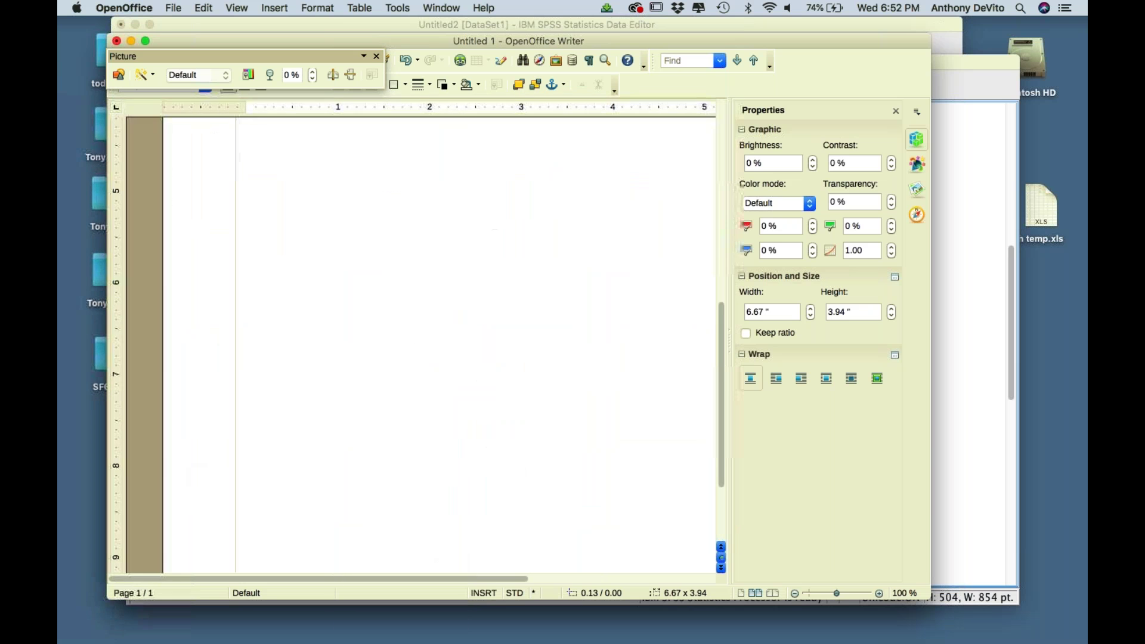
{"action": "scroll", "coordinate": [296, 399], "scroll_direction": "up", "scroll_amount": 10}
{"action": "scroll", "coordinate": [304, 382], "scroll_direction": "right", "scroll_amount": 1}
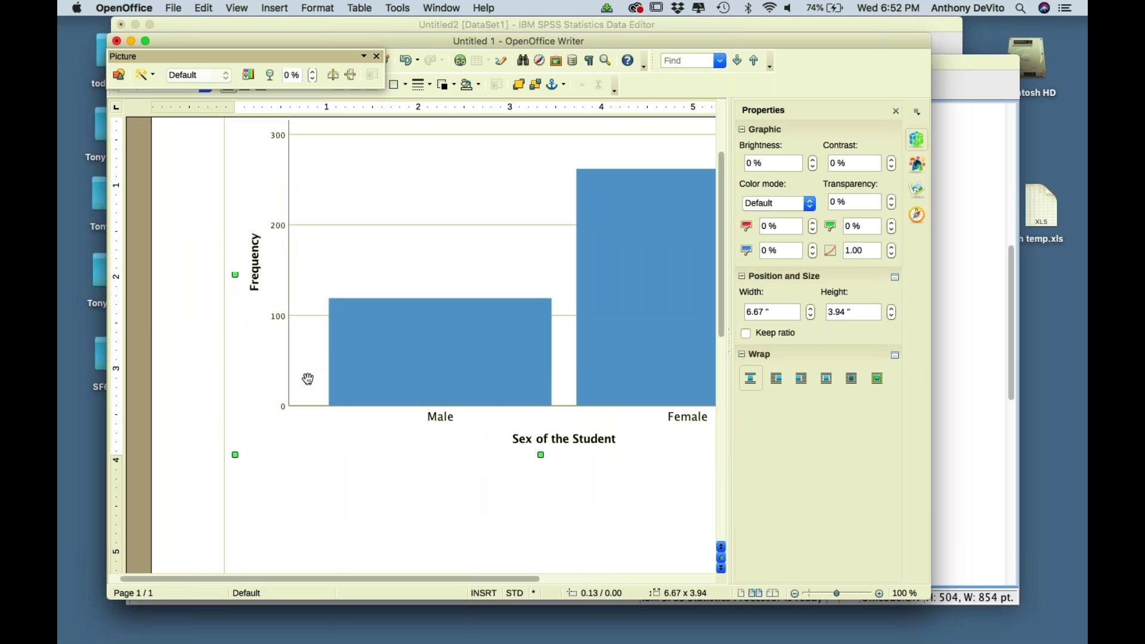
{"action": "left_click_drag", "start_coordinate": [236, 455], "coordinate": [327, 363]}
{"action": "scroll", "coordinate": [327, 364], "scroll_direction": "up", "scroll_amount": 5}
{"action": "scroll", "coordinate": [327, 363], "scroll_direction": "right", "scroll_amount": 3}
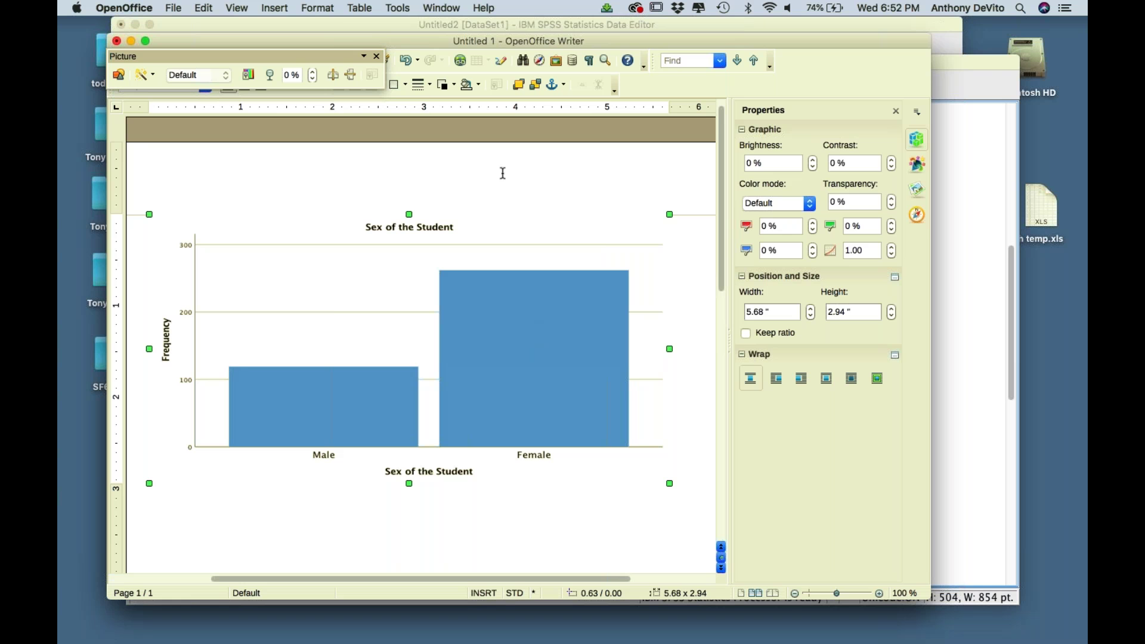
- Move Writer aside and bring up the SPSS Data Editor with the HEIGHT and GENDER data
{"action": "left_click_drag", "start_coordinate": [341, 46], "coordinate": [289, 87]}
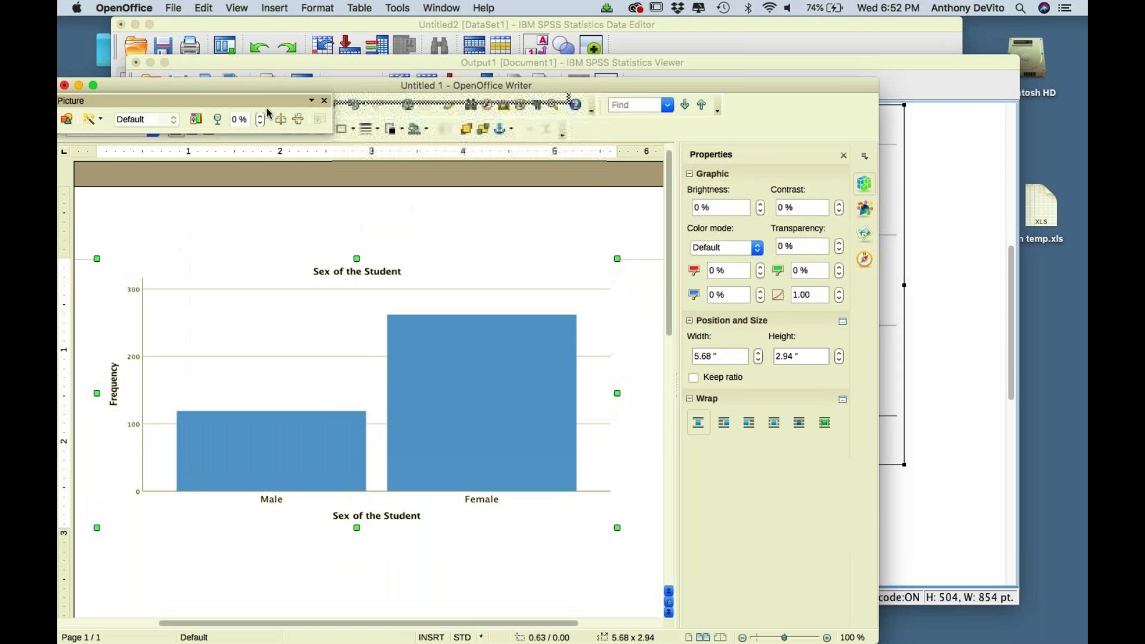
{"action": "left_click", "coordinate": [292, 26]}
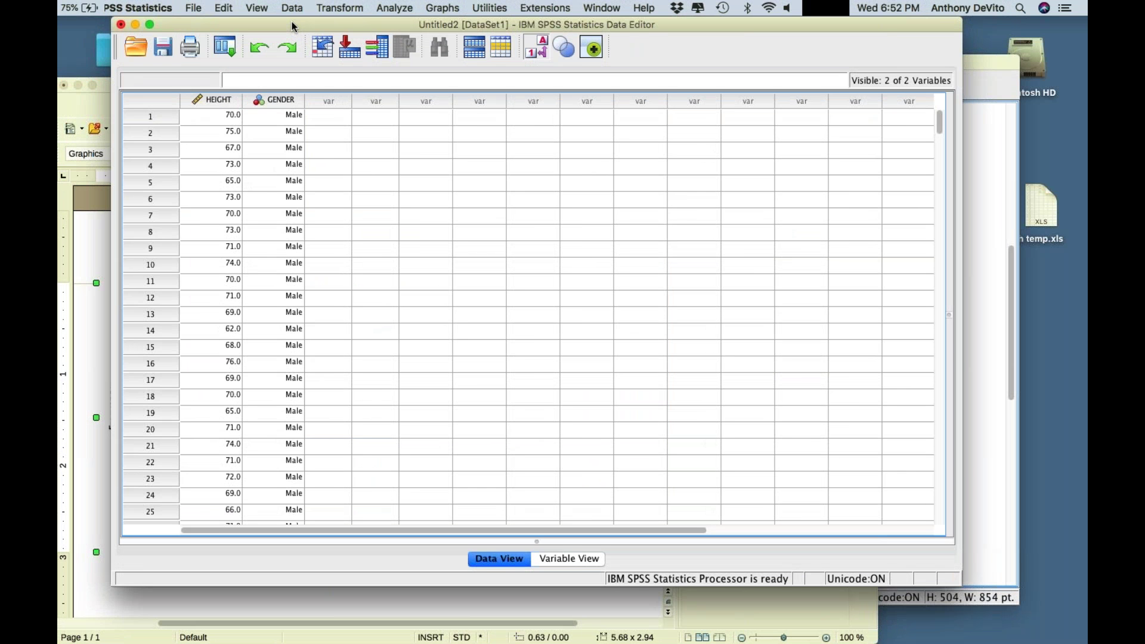
{"action": "scroll", "coordinate": [364, 170], "scroll_direction": "down", "scroll_amount": 3}
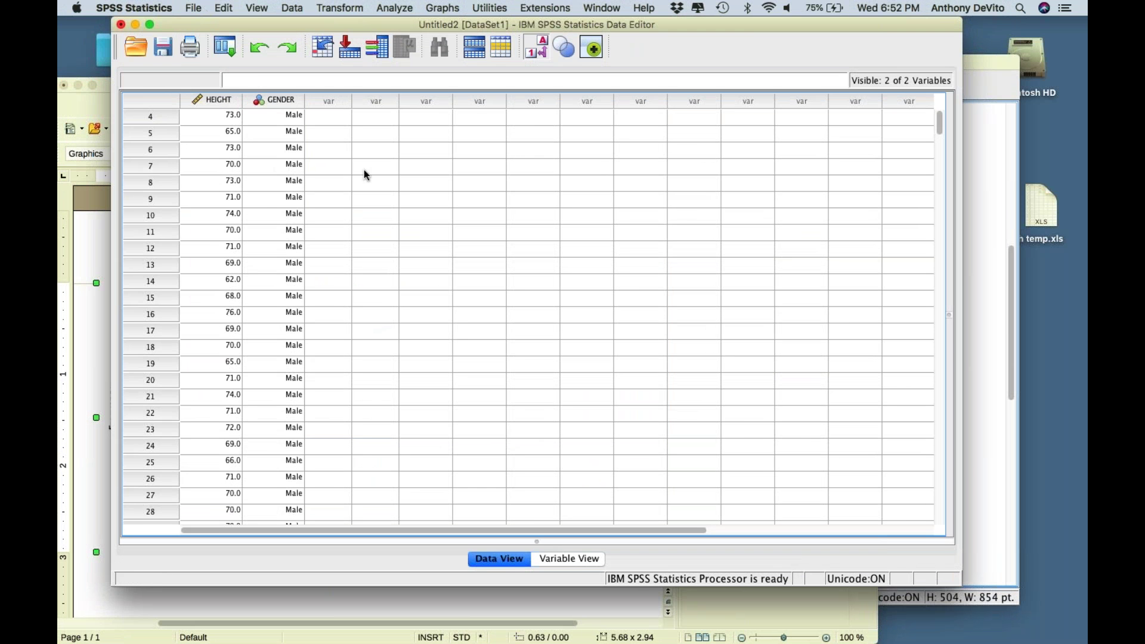
{"action": "scroll", "coordinate": [261, 204], "scroll_direction": "down", "scroll_amount": 1}
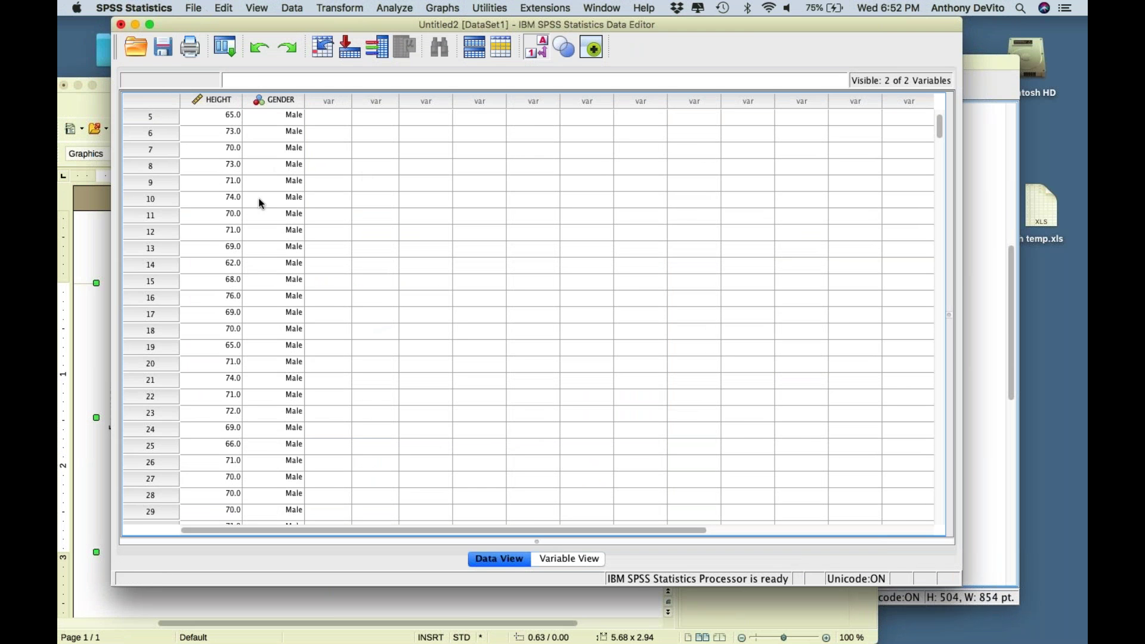
- Switch to the Untitled 1 Writer document showing the Sex of the Student bar chart
{"action": "left_click", "coordinate": [83, 316]}
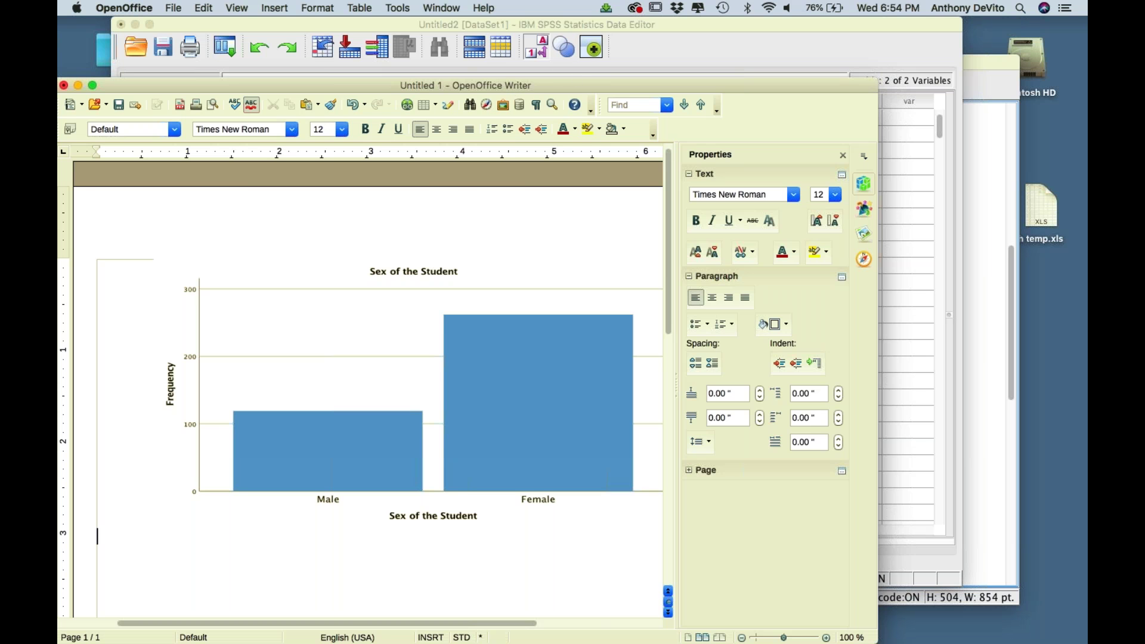
{"action": "mouse_move", "coordinate": [591, 81]}
{"action": "left_mouse_down"}
{"action": "mouse_move", "coordinate": [614, 80]}
{"action": "mouse_move", "coordinate": [598, 76]}
{"action": "left_mouse_up"}
{"action": "scroll", "coordinate": [450, 381], "scroll_direction": "down", "scroll_amount": 3}
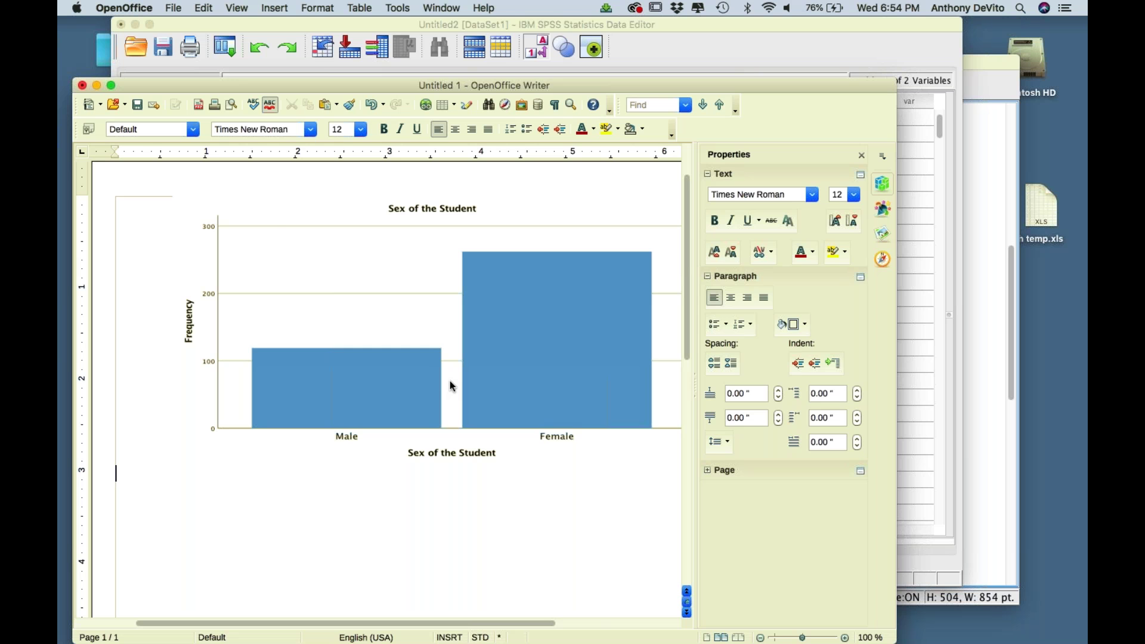
{"action": "left_click", "coordinate": [97, 86]}
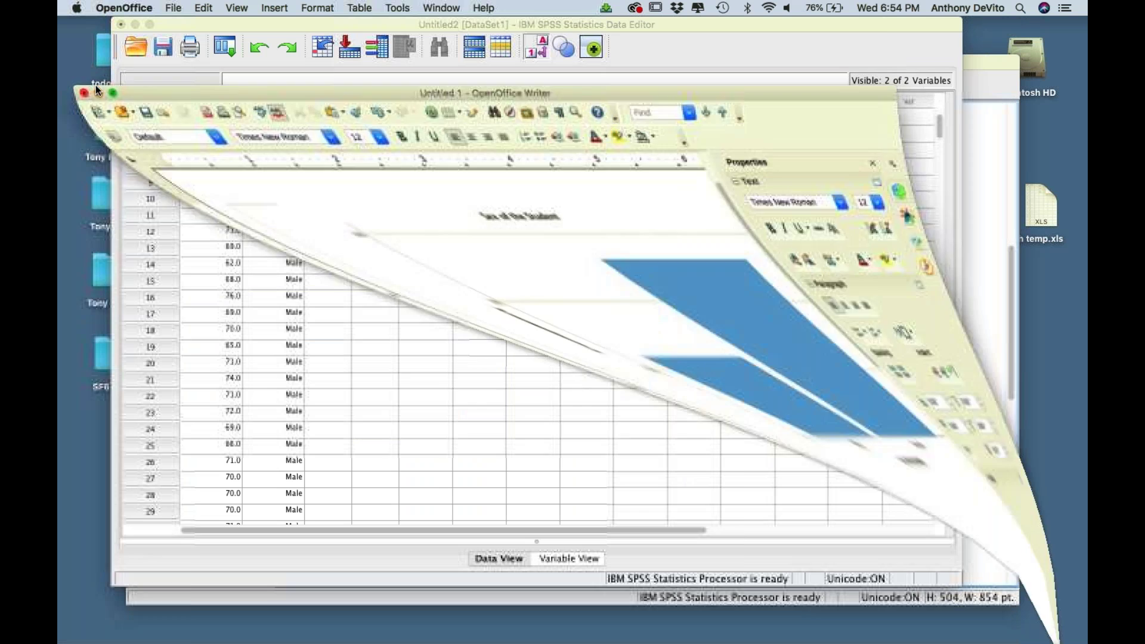
- Bring the HEIGHT/GENDER Data Editor forward, shift it left, and open Graphs > Legacy Dialogs
{"action": "left_click", "coordinate": [433, 304]}
{"action": "scroll", "coordinate": [430, 304], "scroll_direction": "up", "scroll_amount": 2}
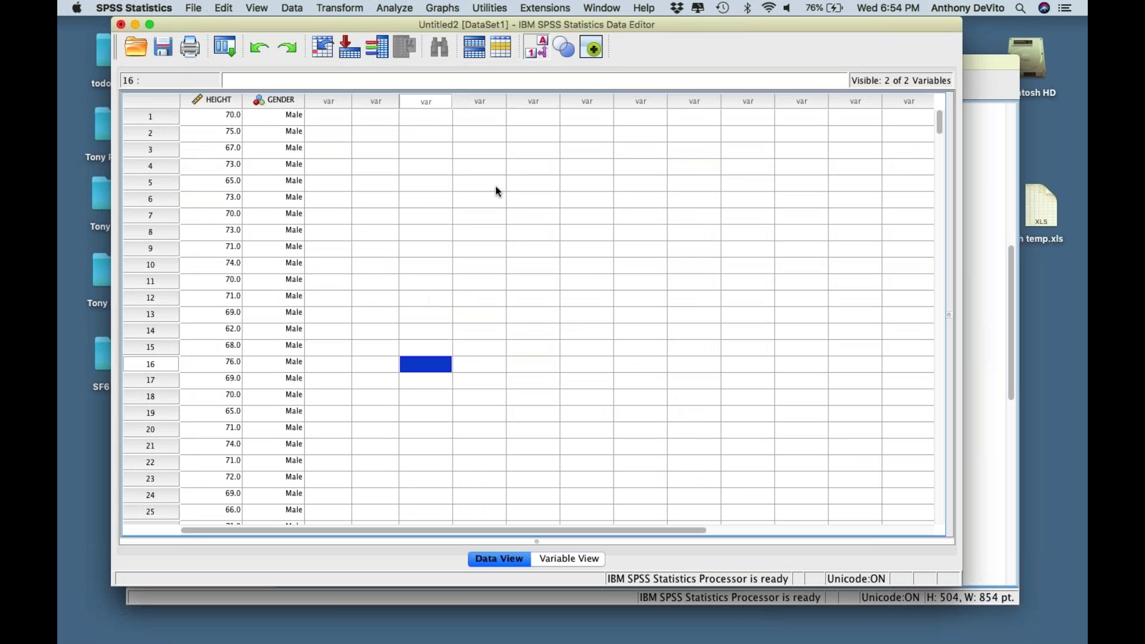
{"action": "left_click_drag", "start_coordinate": [587, 23], "coordinate": [539, 23]}
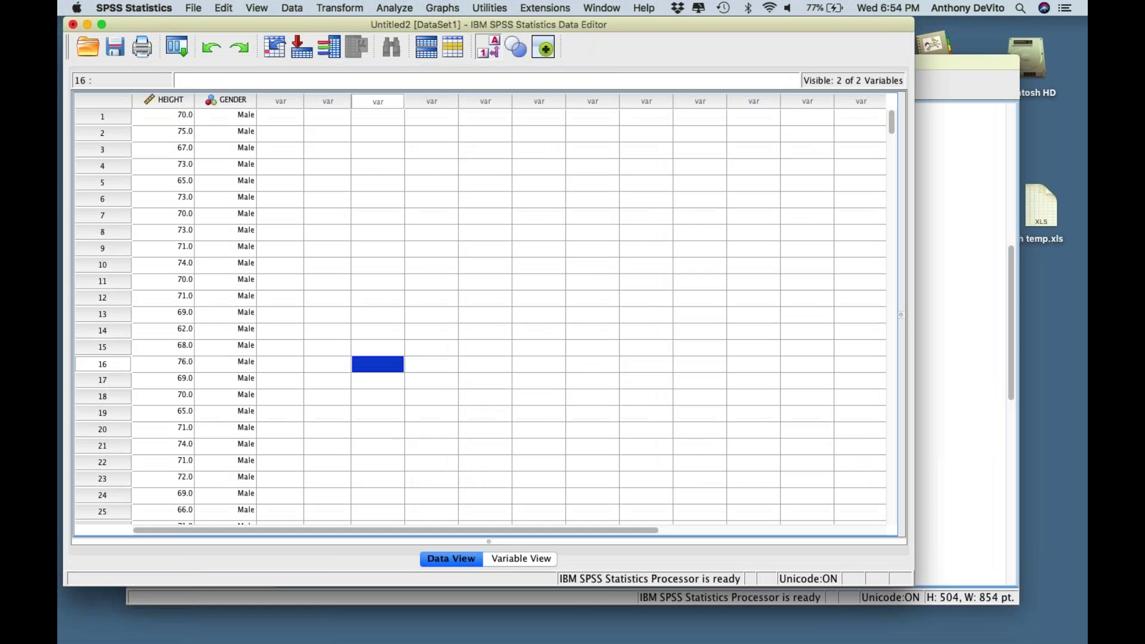
{"action": "left_click", "coordinate": [444, 7]}
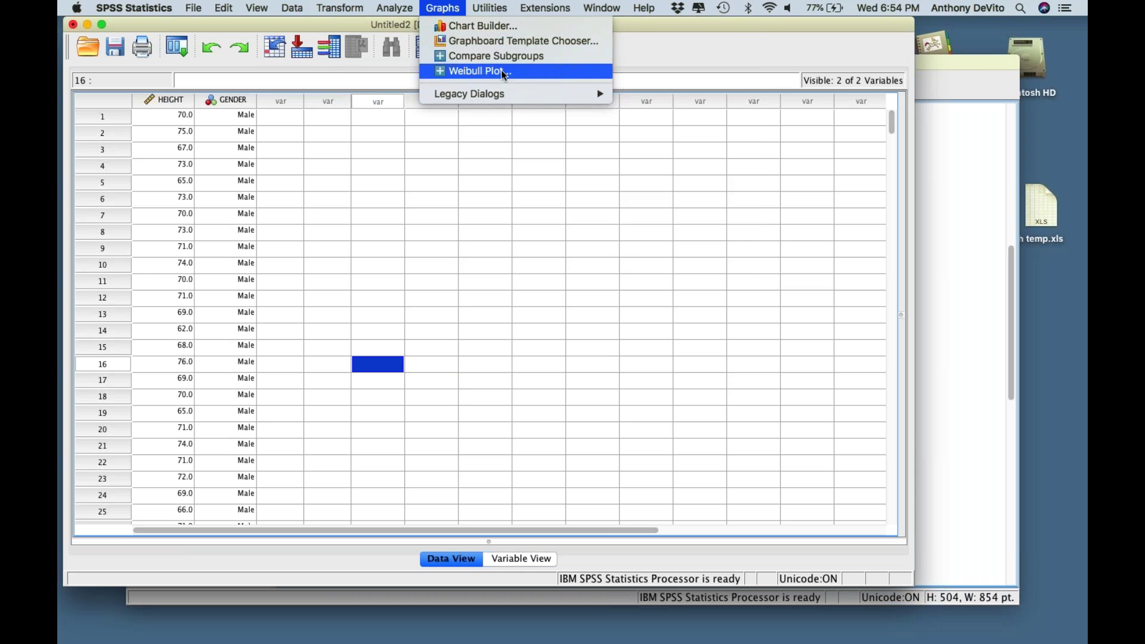
{"action": "mouse_move", "coordinate": [523, 91]}
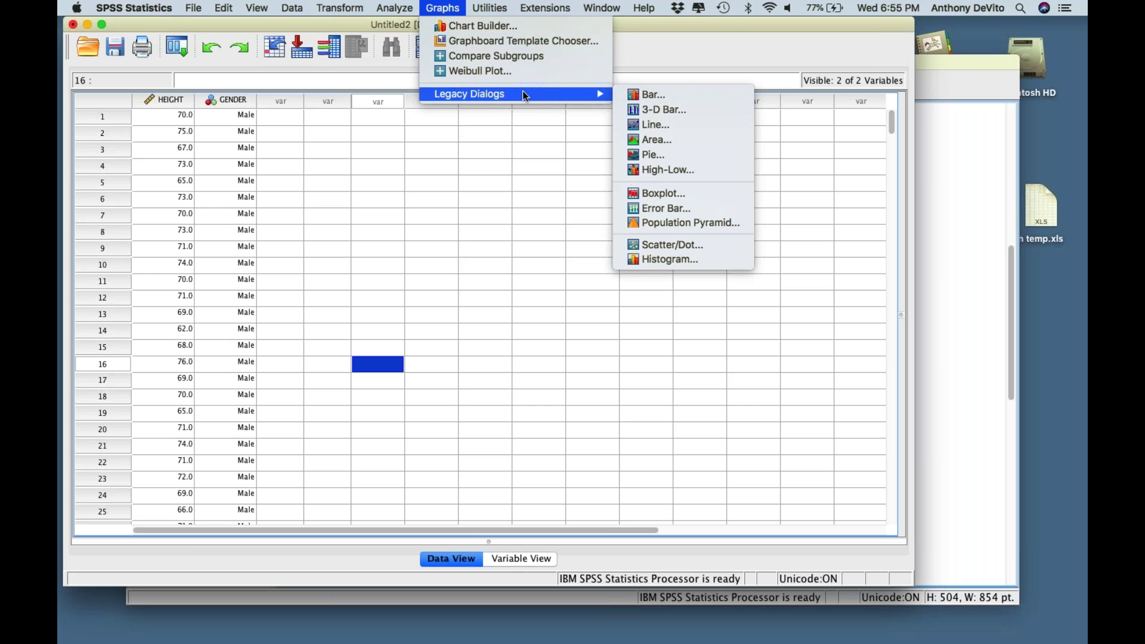
- Create a simple bar chart of counts with Sex of the Student on the category axis
{"action": "left_click", "coordinate": [668, 100]}
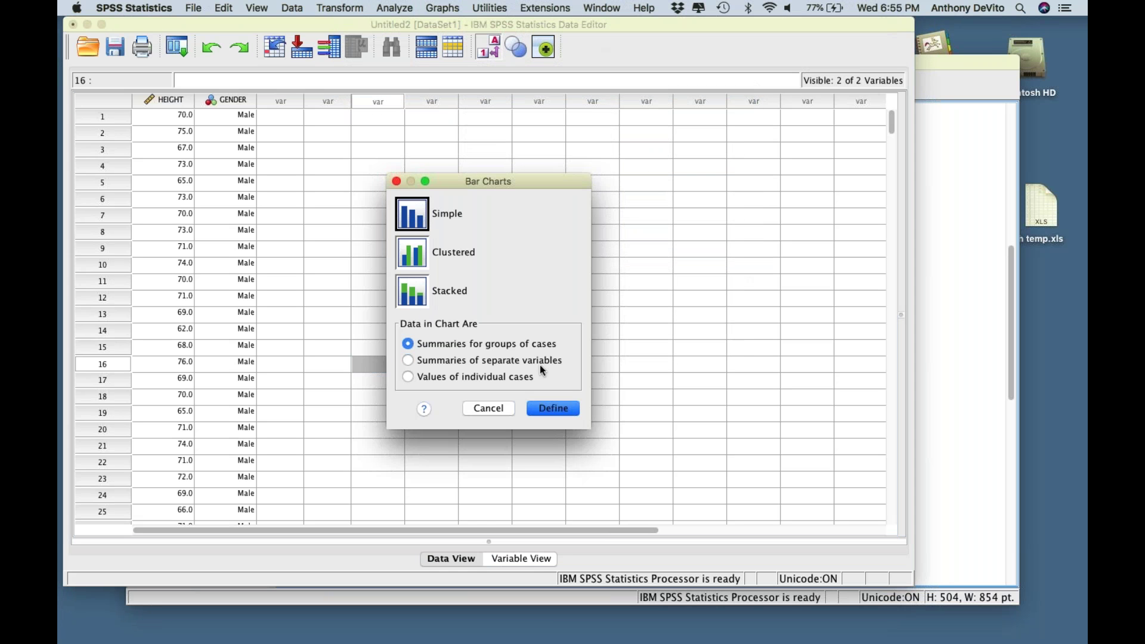
{"action": "left_click", "coordinate": [555, 408]}
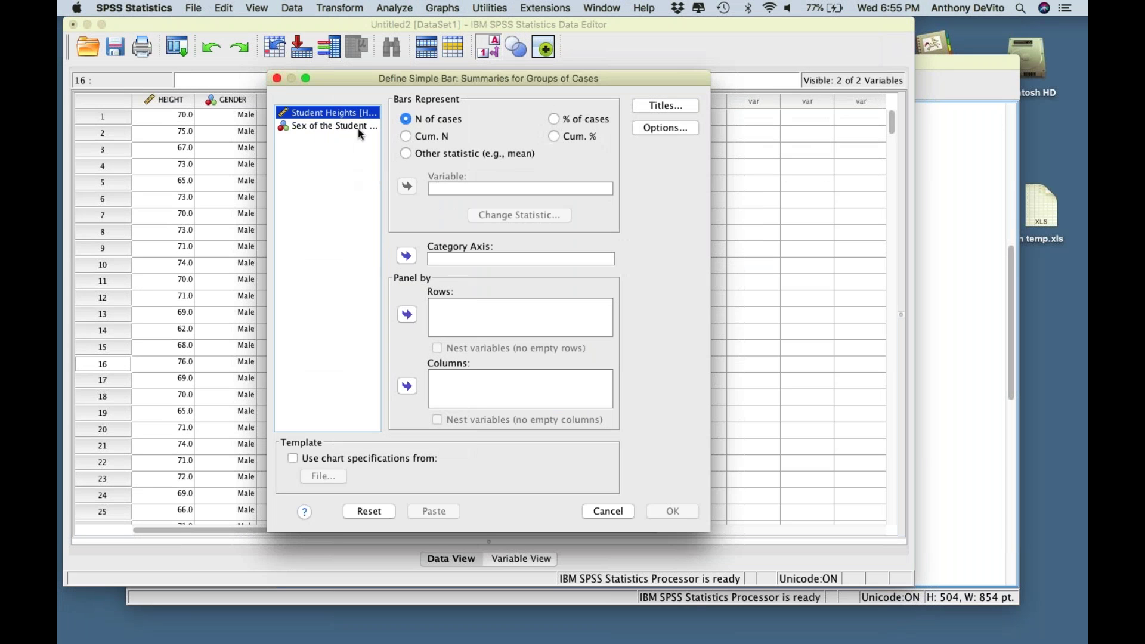
{"action": "left_click", "coordinate": [335, 126]}
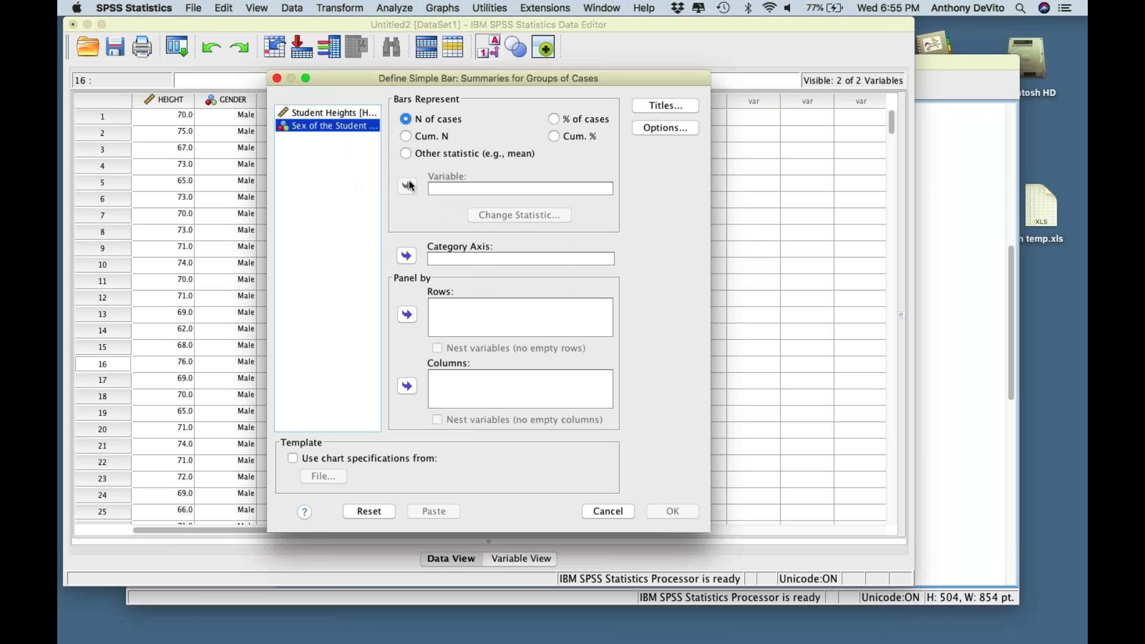
{"action": "left_click", "coordinate": [407, 255]}
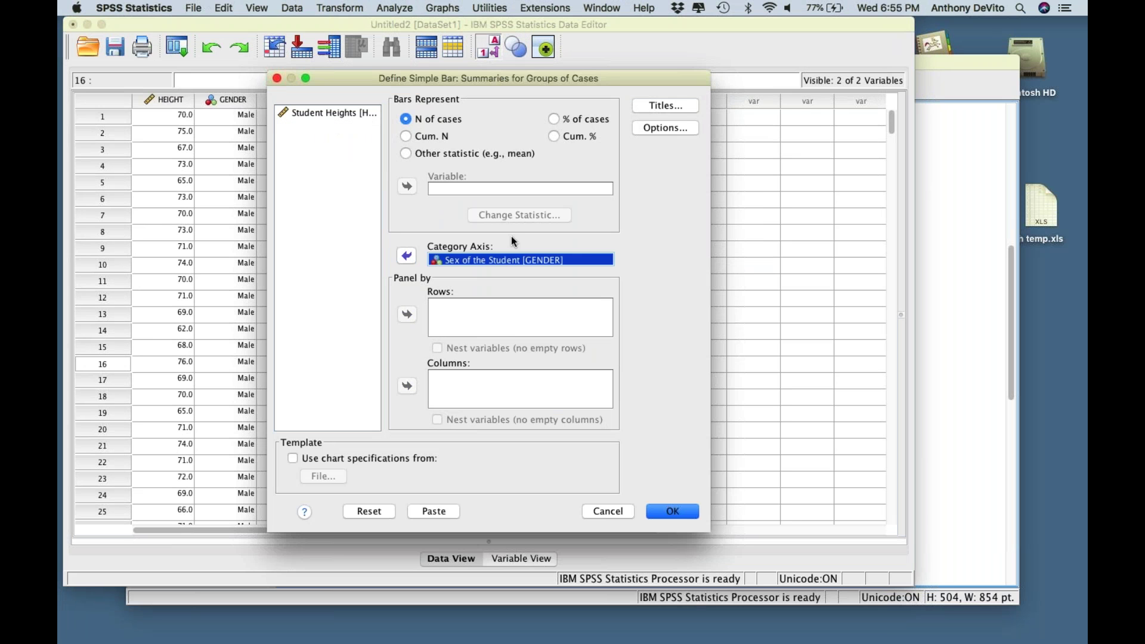
{"action": "left_click", "coordinate": [673, 512]}
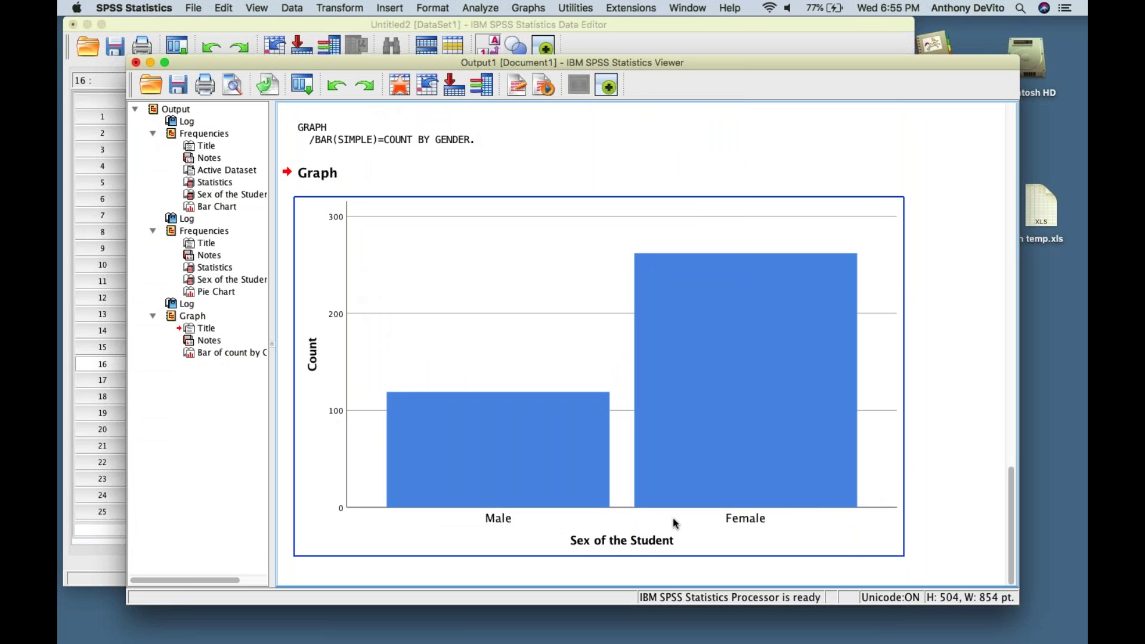
- Select the new bar chart in the output, then return to the Data Editor at row 16
{"action": "left_click", "coordinate": [460, 172]}
{"action": "left_click", "coordinate": [281, 126]}
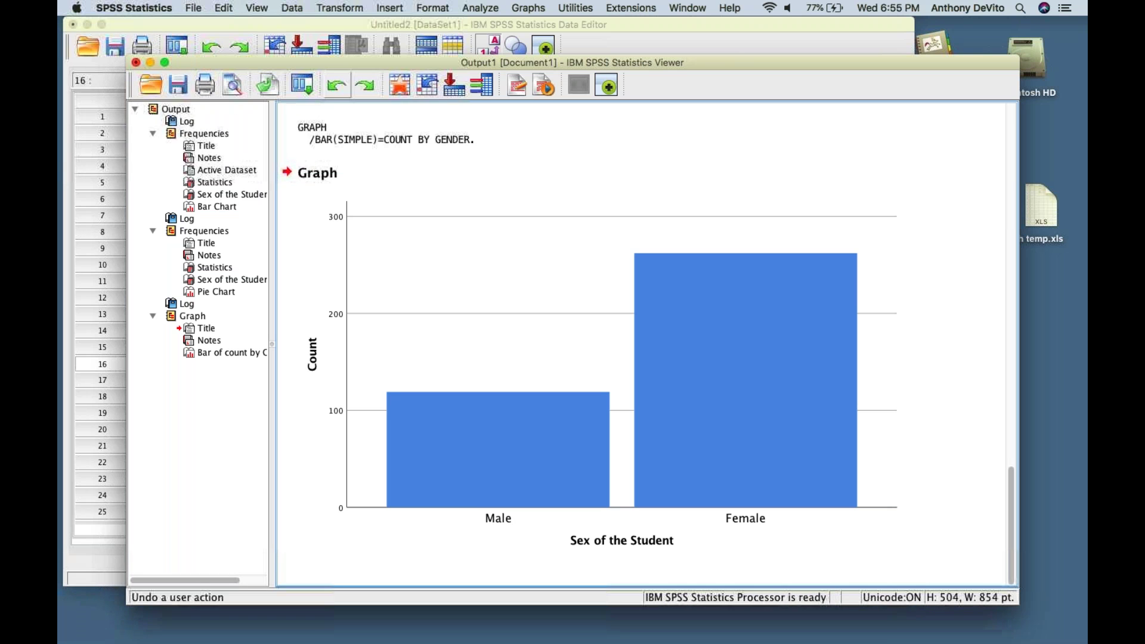
{"action": "scroll", "coordinate": [209, 340], "scroll_direction": "right", "scroll_amount": 3}
{"action": "left_click", "coordinate": [423, 354]}
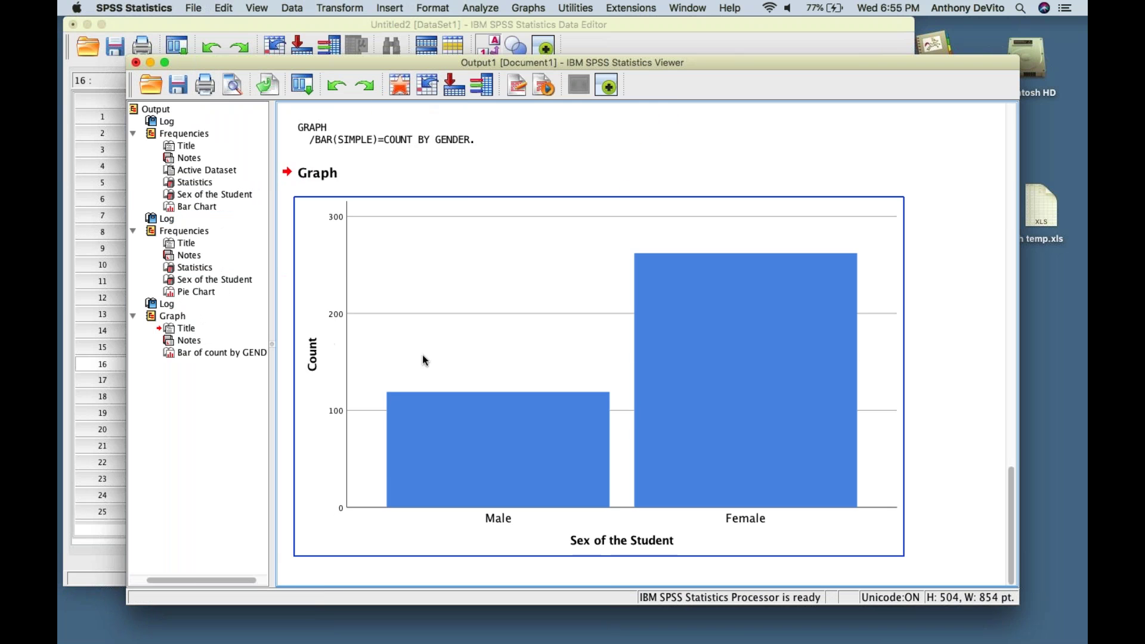
{"action": "scroll", "coordinate": [422, 354], "scroll_direction": "up", "scroll_amount": 2}
{"action": "scroll", "coordinate": [422, 354], "scroll_direction": "down", "scroll_amount": 2}
{"action": "left_click", "coordinate": [93, 370]}
{"action": "left_click", "coordinate": [93, 370]}
- From a row 17 cell, show the Analyze > Descriptive Statistics submenu after briefly checking Help
{"action": "left_click", "coordinate": [354, 373]}
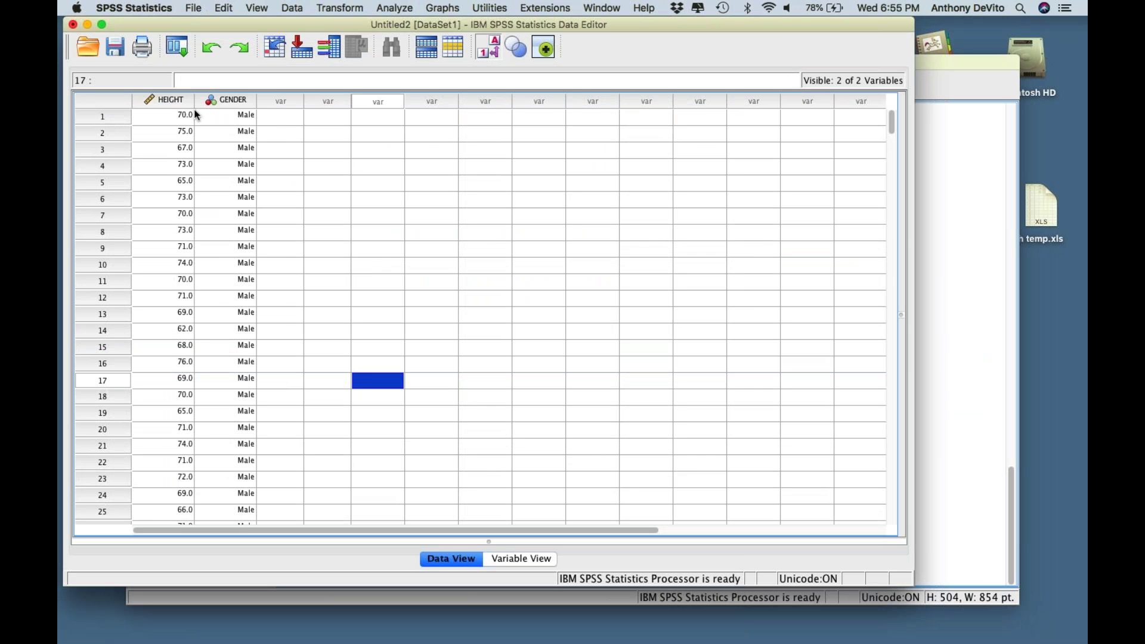
{"action": "mouse_move", "coordinate": [176, 100]}
{"action": "left_click", "coordinate": [394, 9]}
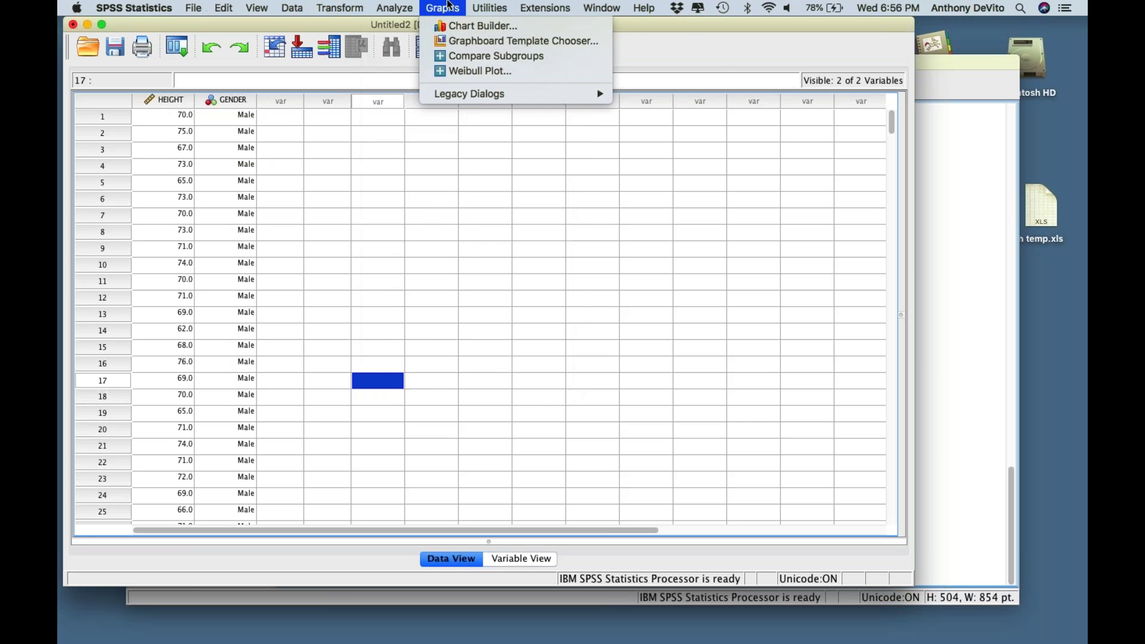
{"action": "mouse_move", "coordinate": [404, 42]}
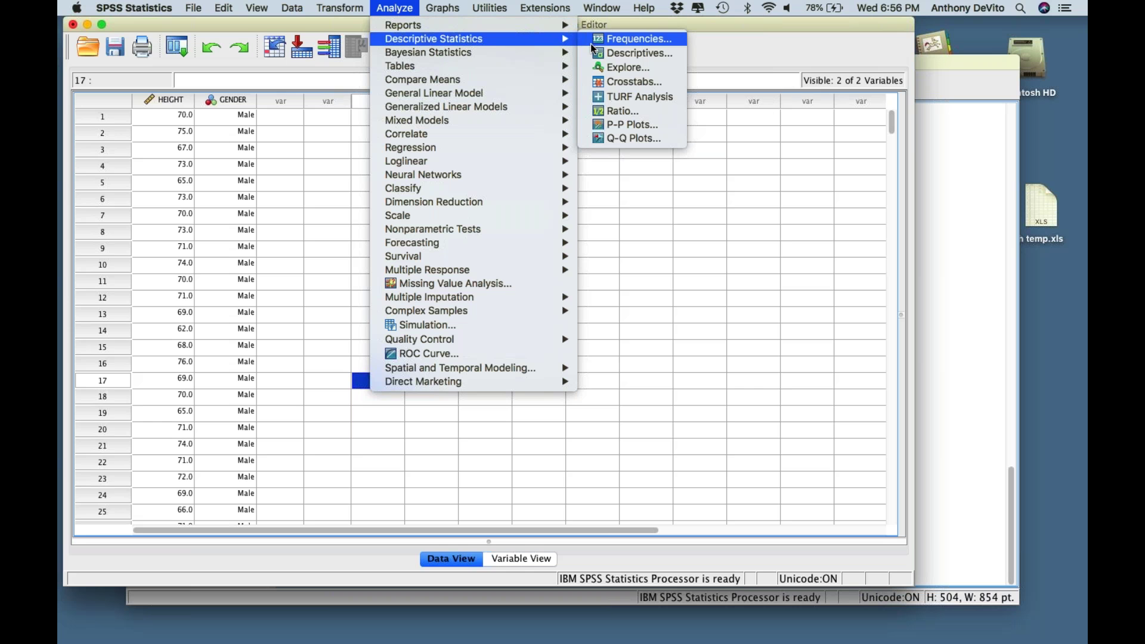
{"action": "left_click", "coordinate": [591, 44]}
{"action": "left_click", "coordinate": [645, 7]}
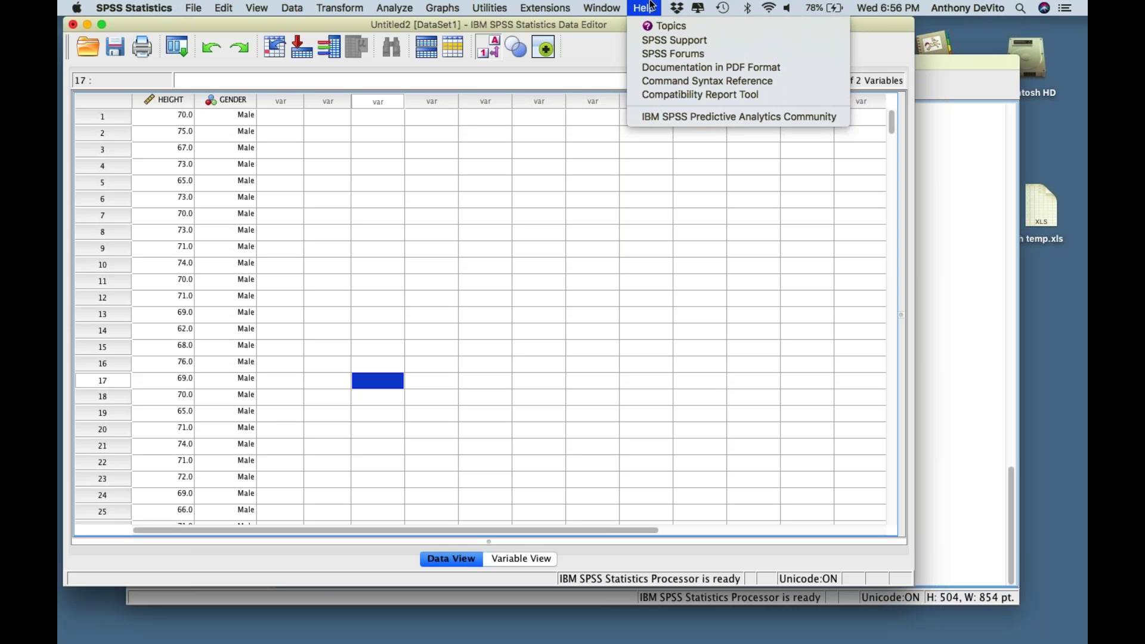
{"action": "left_click", "coordinate": [652, 5]}
{"action": "left_click", "coordinate": [645, 7]}
{"action": "mouse_move", "coordinate": [394, 8]}
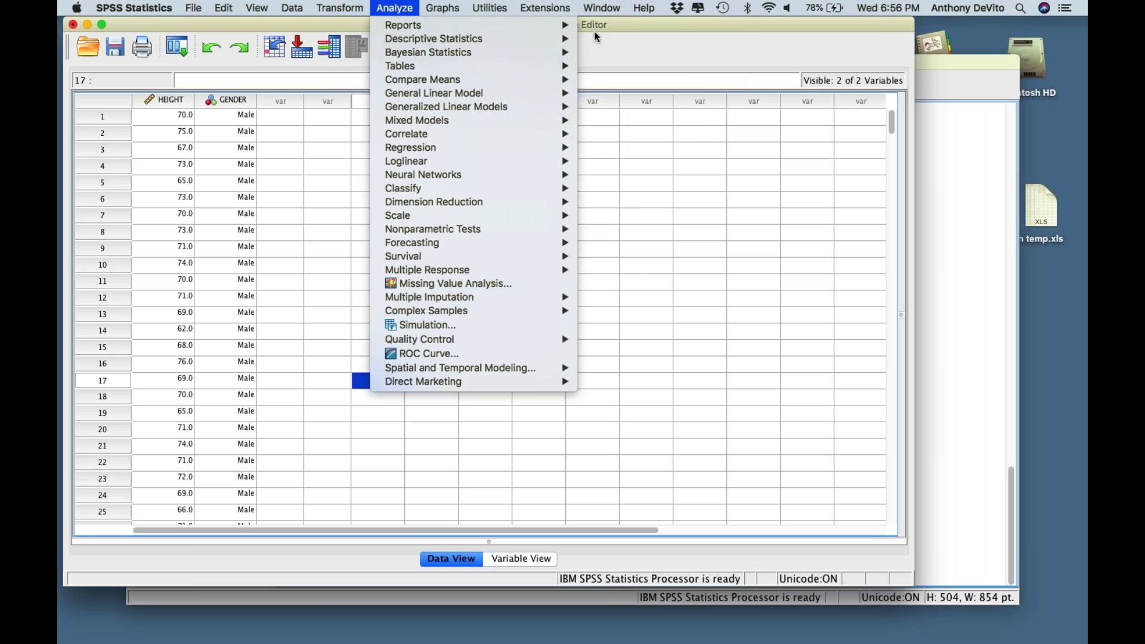
- Run Descriptives on Student Heights with Variance and Range added to the reported statistics
{"action": "mouse_move", "coordinate": [563, 38]}
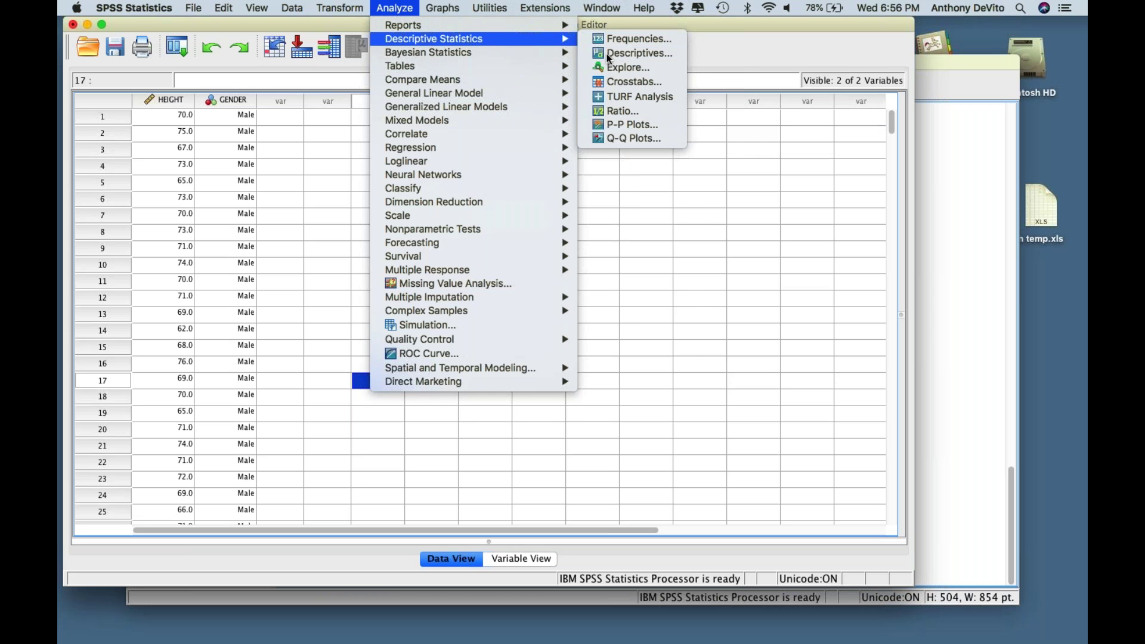
{"action": "left_click", "coordinate": [609, 53]}
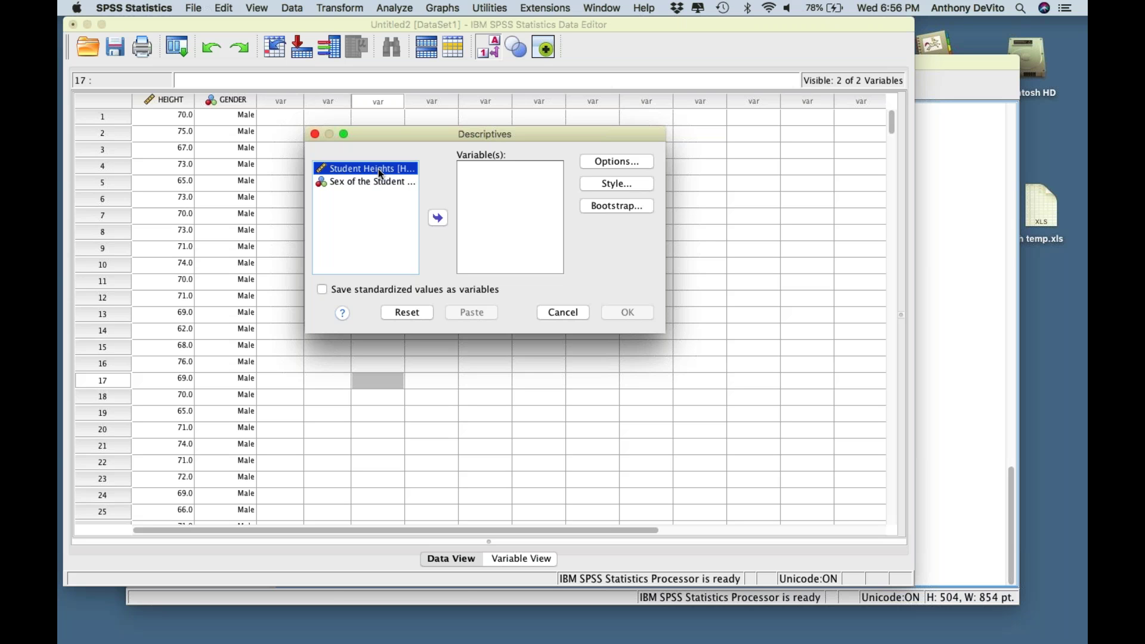
{"action": "left_click", "coordinate": [437, 218]}
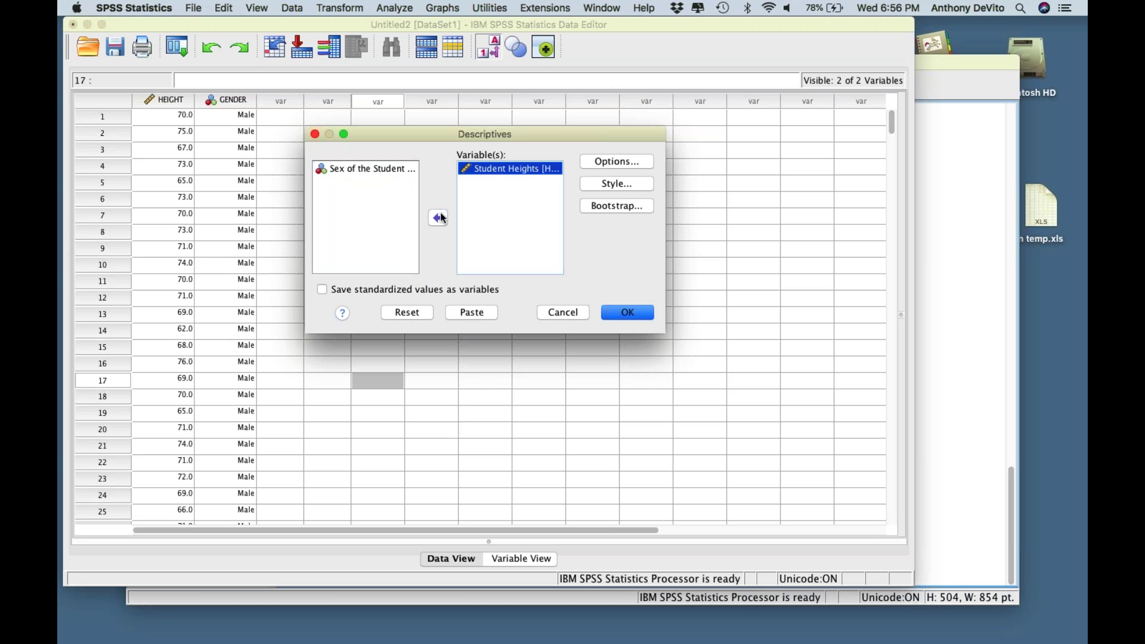
{"action": "left_click", "coordinate": [612, 164]}
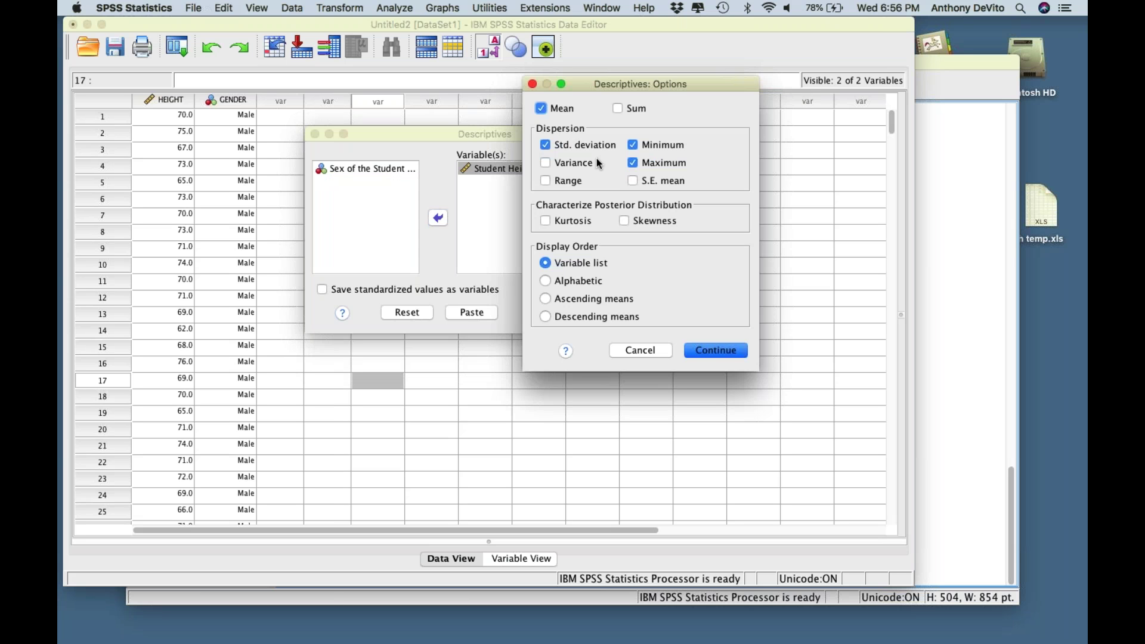
{"action": "left_click", "coordinate": [546, 163]}
{"action": "left_click", "coordinate": [545, 181]}
{"action": "left_click", "coordinate": [710, 355]}
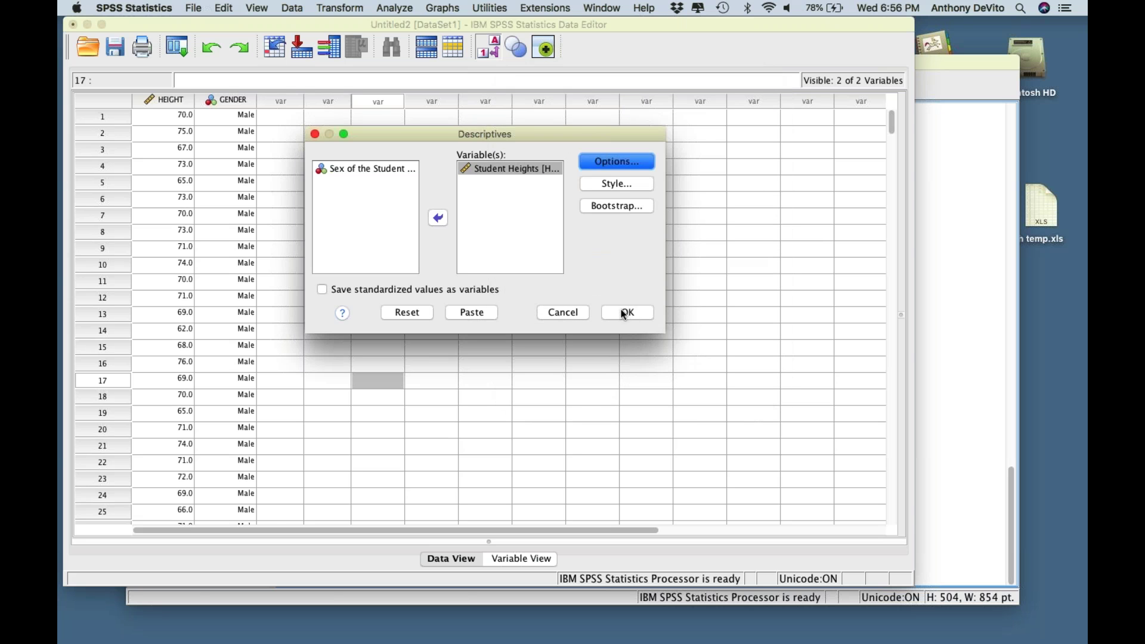
{"action": "left_click", "coordinate": [623, 313]}
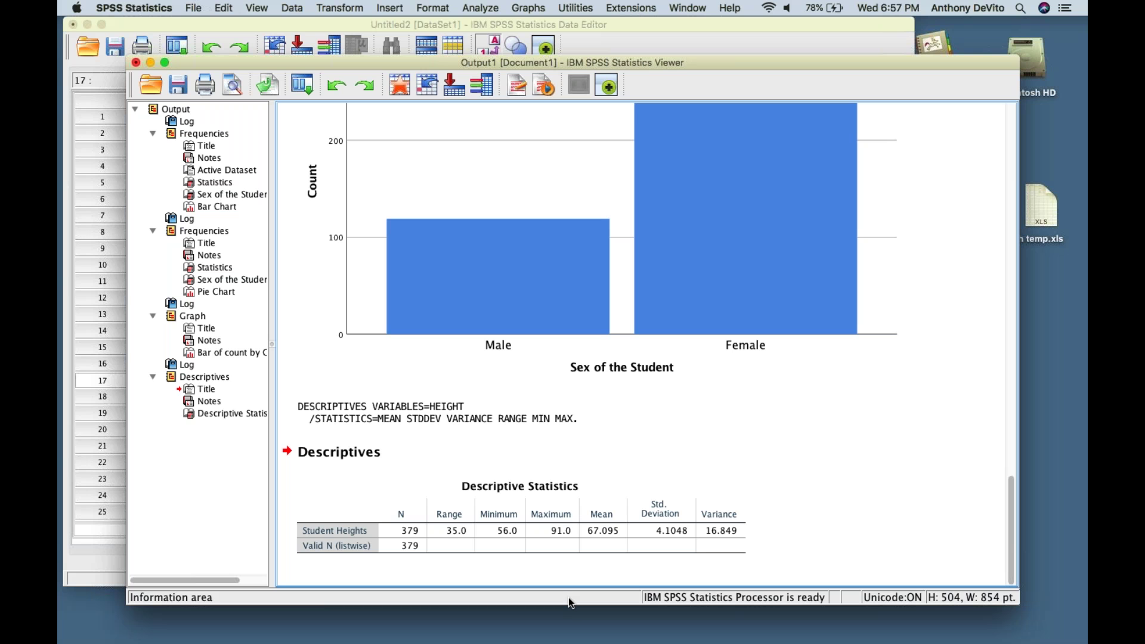
- Shorten the Viewer and select the Student Heights Descriptive Statistics table (mean 67.095, range 35.0)
{"action": "left_click_drag", "start_coordinate": [563, 554], "coordinate": [570, 441]}
{"action": "left_click", "coordinate": [633, 292]}
{"action": "left_click", "coordinate": [592, 386]}
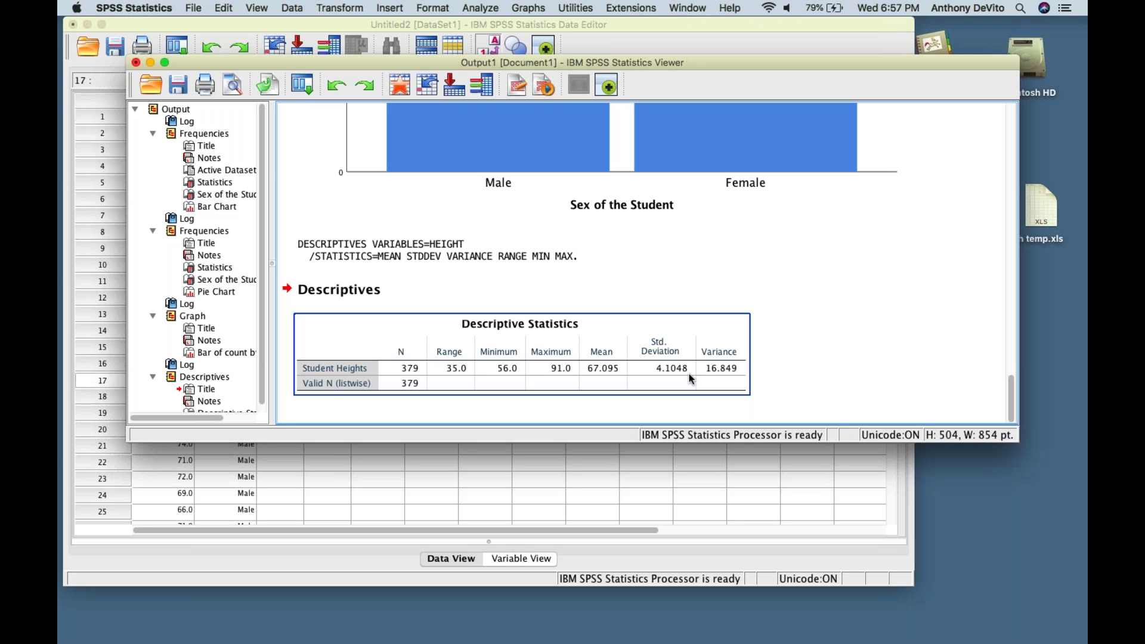
- Reselect the Descriptive Statistics table and show Analyze > Descriptive Statistics with Explore listed
{"action": "left_click", "coordinate": [755, 362]}
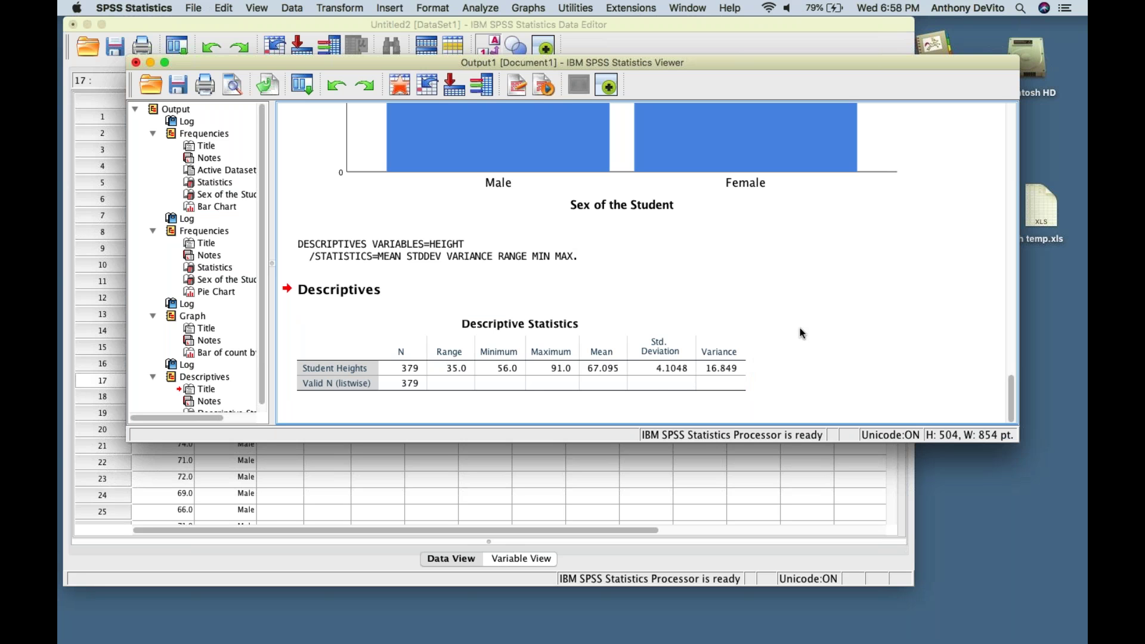
{"action": "scroll", "coordinate": [801, 333], "scroll_direction": "up", "scroll_amount": 2}
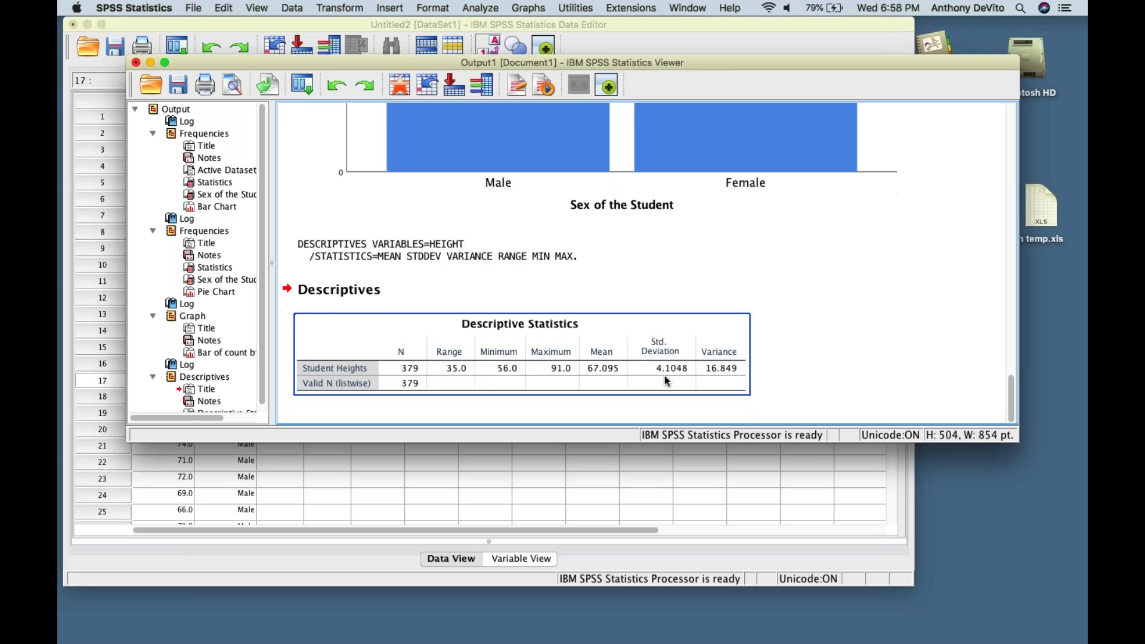
{"action": "scroll", "coordinate": [733, 382], "scroll_direction": "down", "scroll_amount": 1}
{"action": "scroll", "coordinate": [733, 382], "scroll_direction": "up", "scroll_amount": 1}
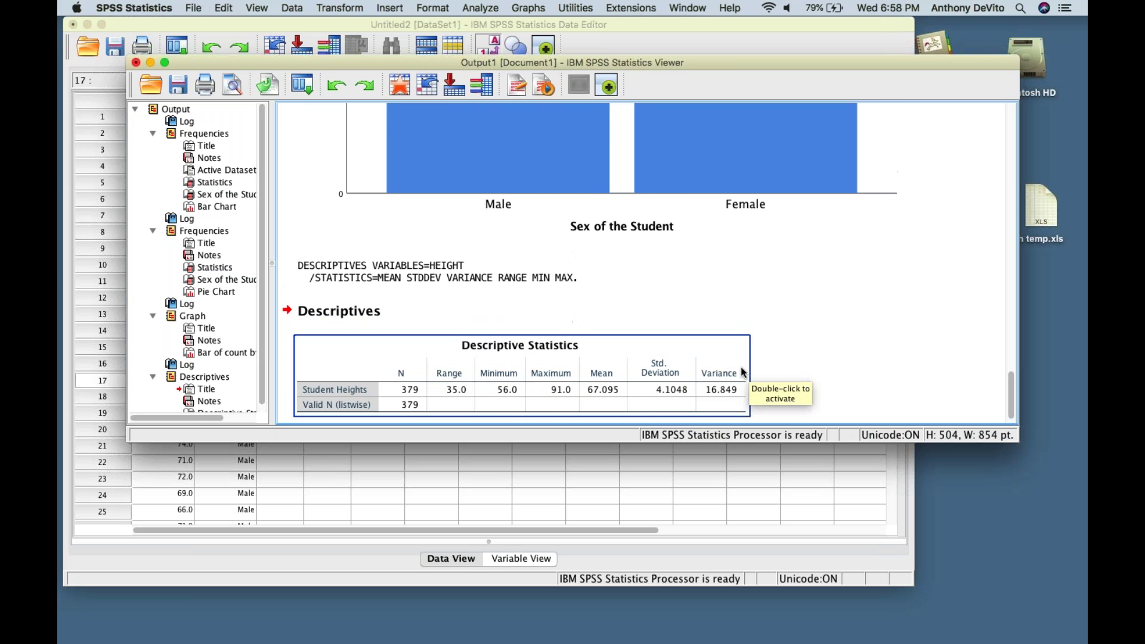
{"action": "left_click", "coordinate": [593, 391]}
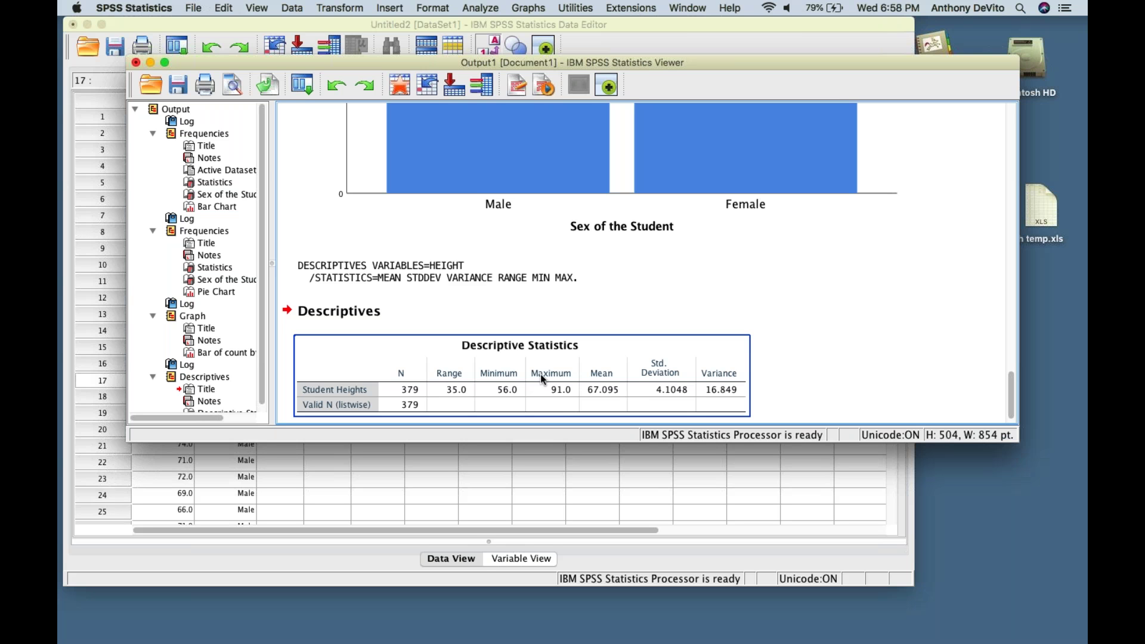
{"action": "left_click", "coordinate": [481, 8]}
{"action": "mouse_move", "coordinate": [577, 38]}
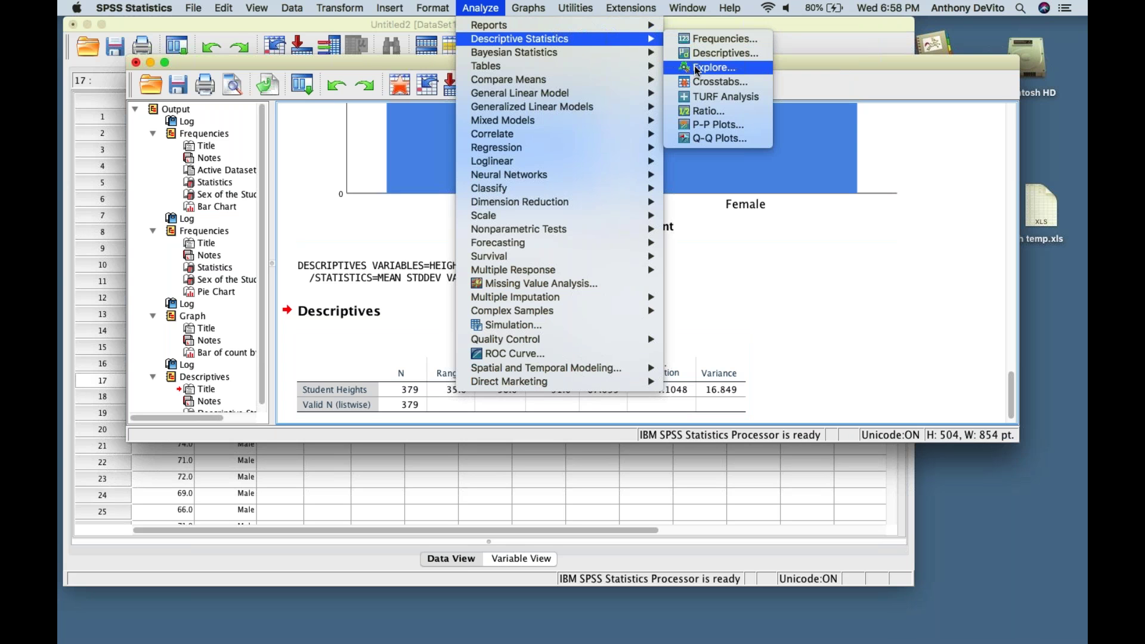
- Start Explore with Student Heights as dependent and Sex of the Student as factor
{"action": "left_click", "coordinate": [695, 68]}
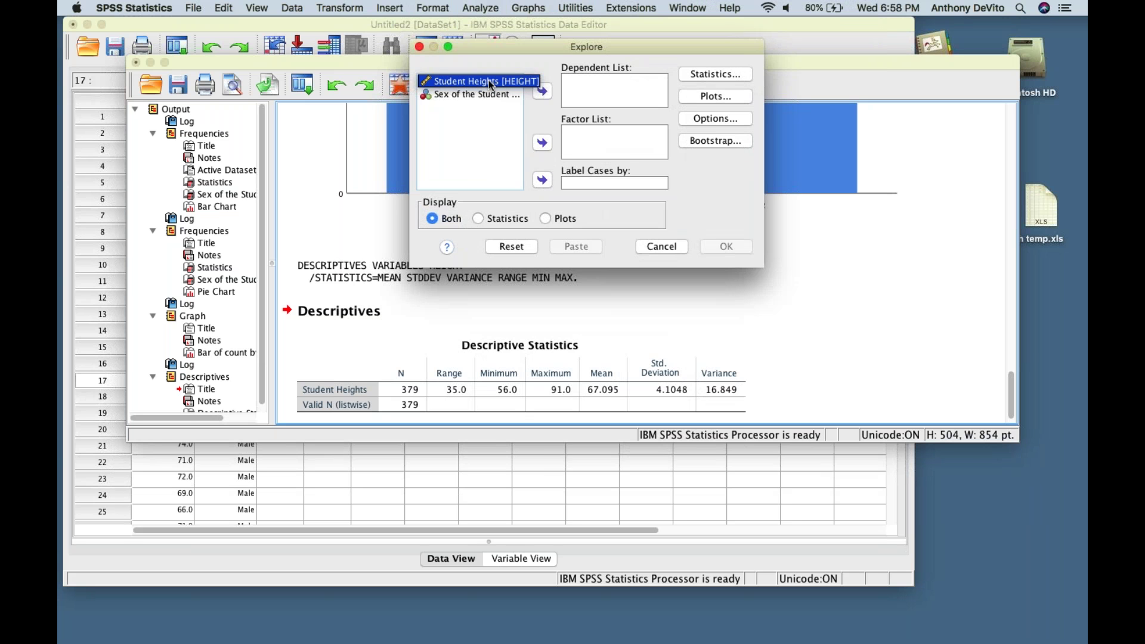
{"action": "left_click", "coordinate": [540, 91]}
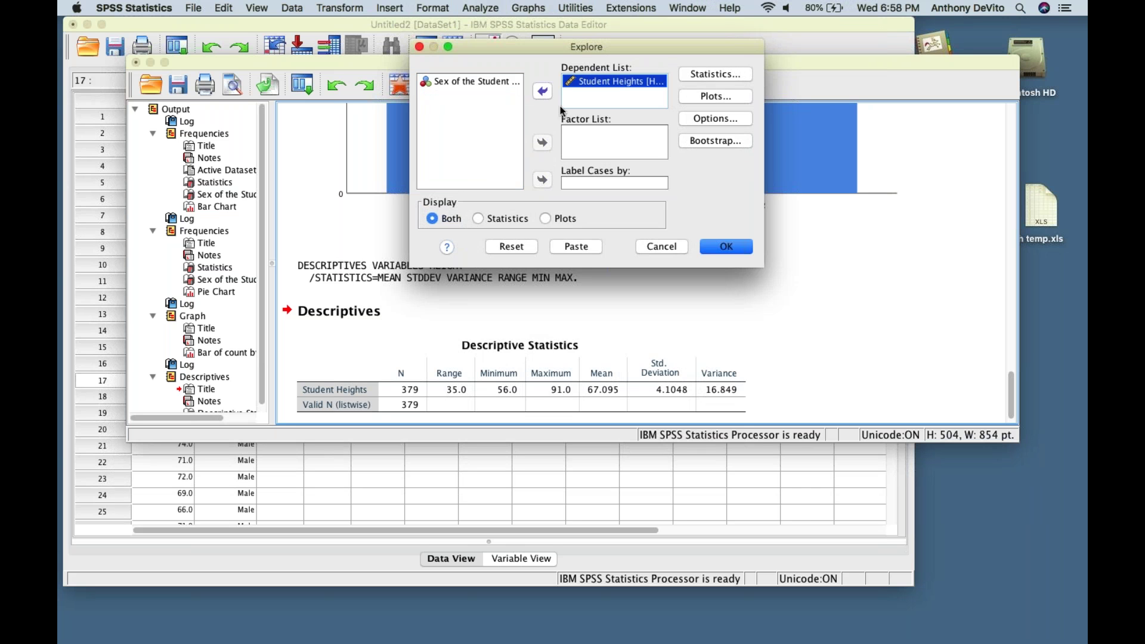
{"action": "left_click", "coordinate": [587, 139]}
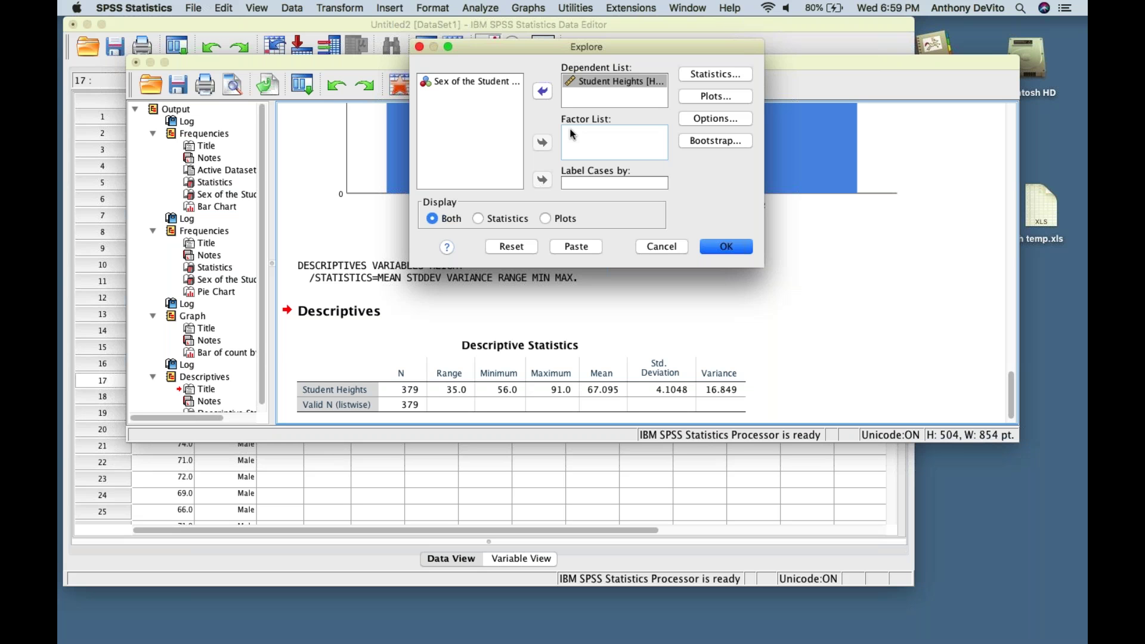
{"action": "left_click", "coordinate": [502, 82]}
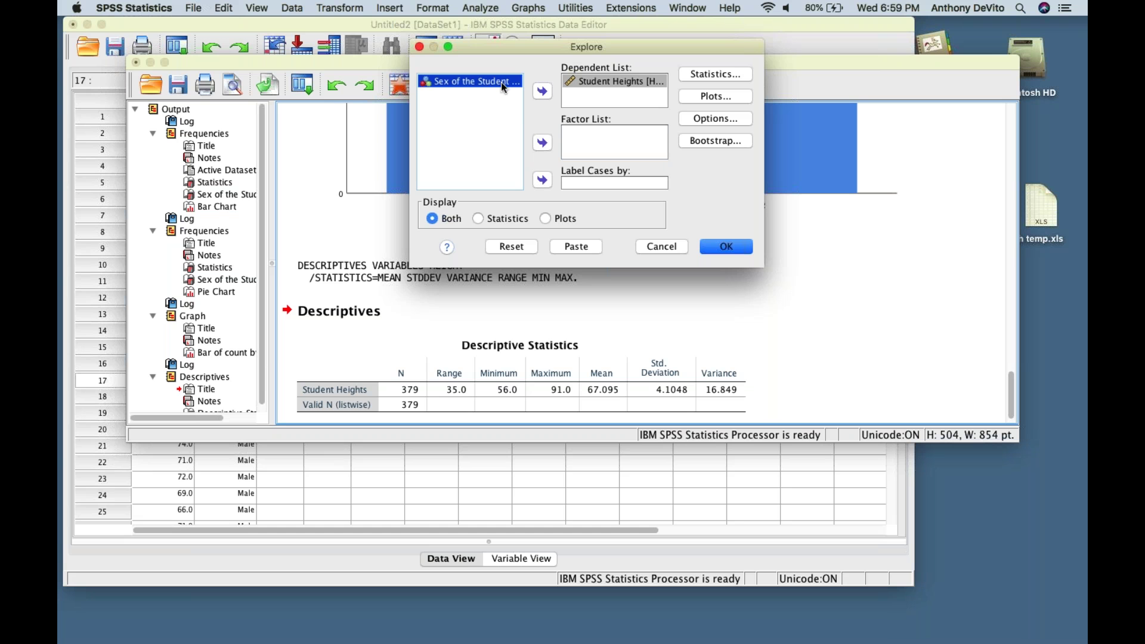
{"action": "left_click", "coordinate": [543, 144]}
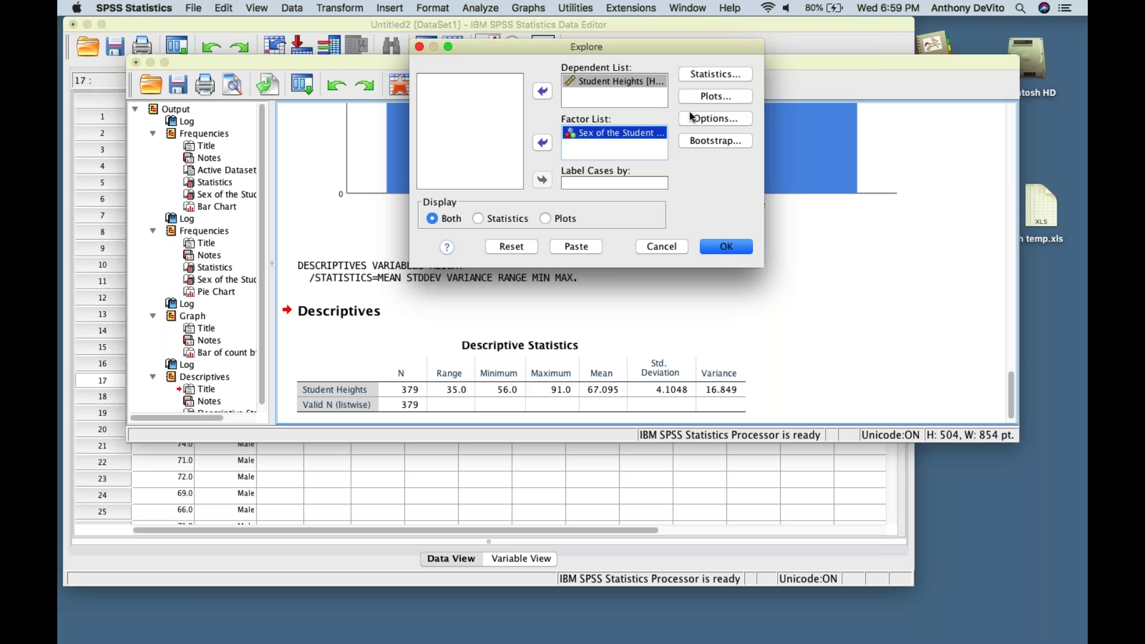
- Keep descriptives at 95% confidence and request histograms instead of stem-and-leaf plots
{"action": "left_click", "coordinate": [712, 73]}
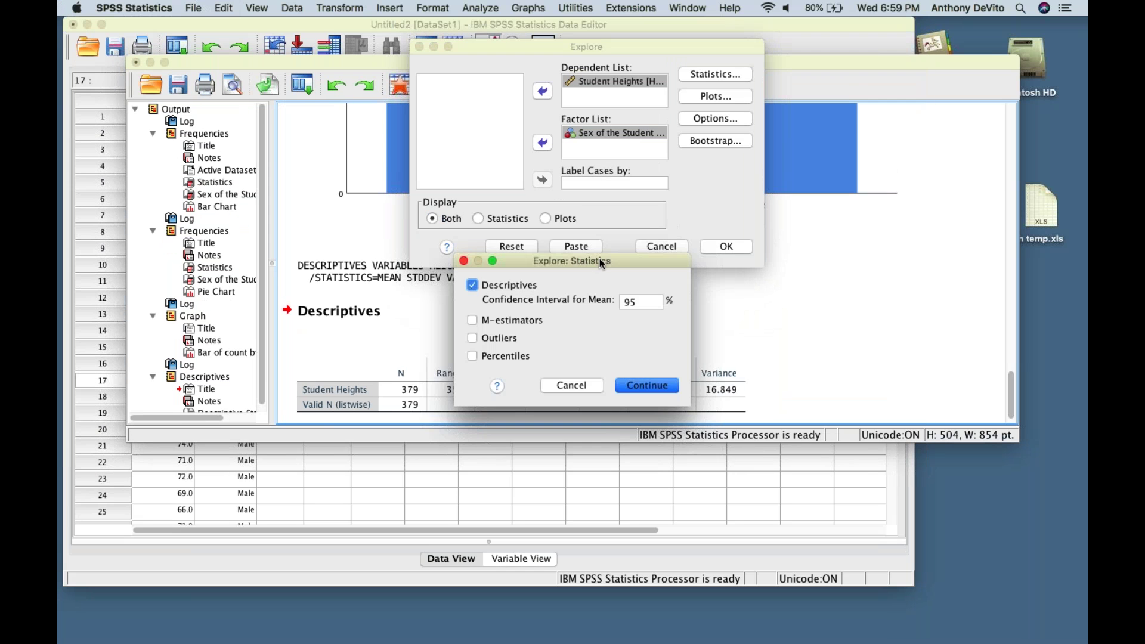
{"action": "left_click_drag", "start_coordinate": [600, 259], "coordinate": [758, 51]}
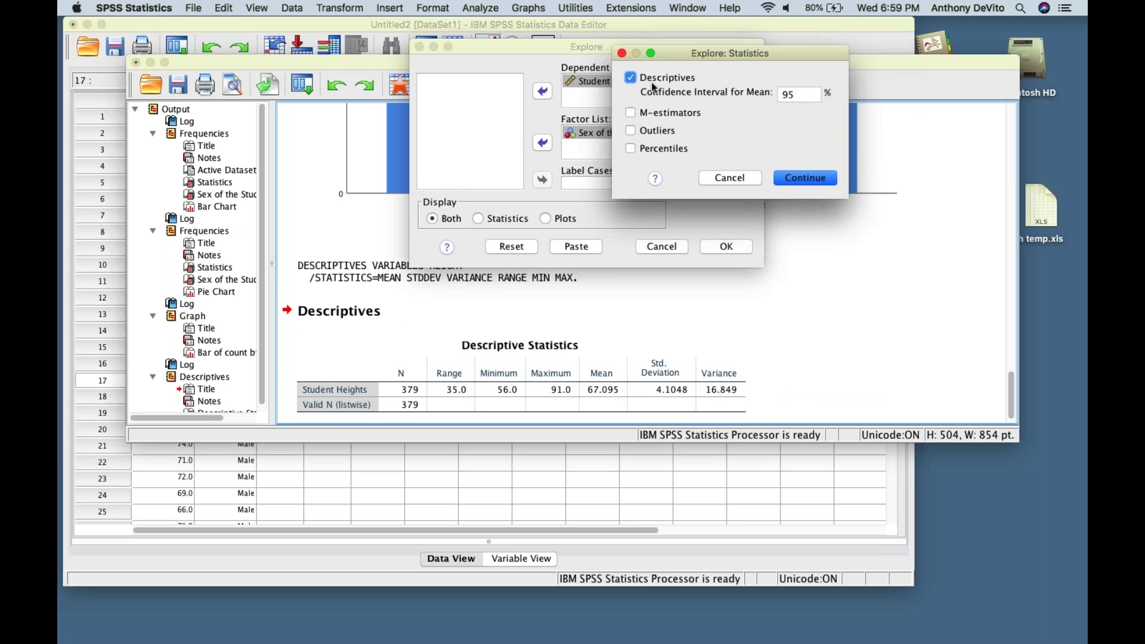
{"action": "left_click", "coordinate": [797, 177]}
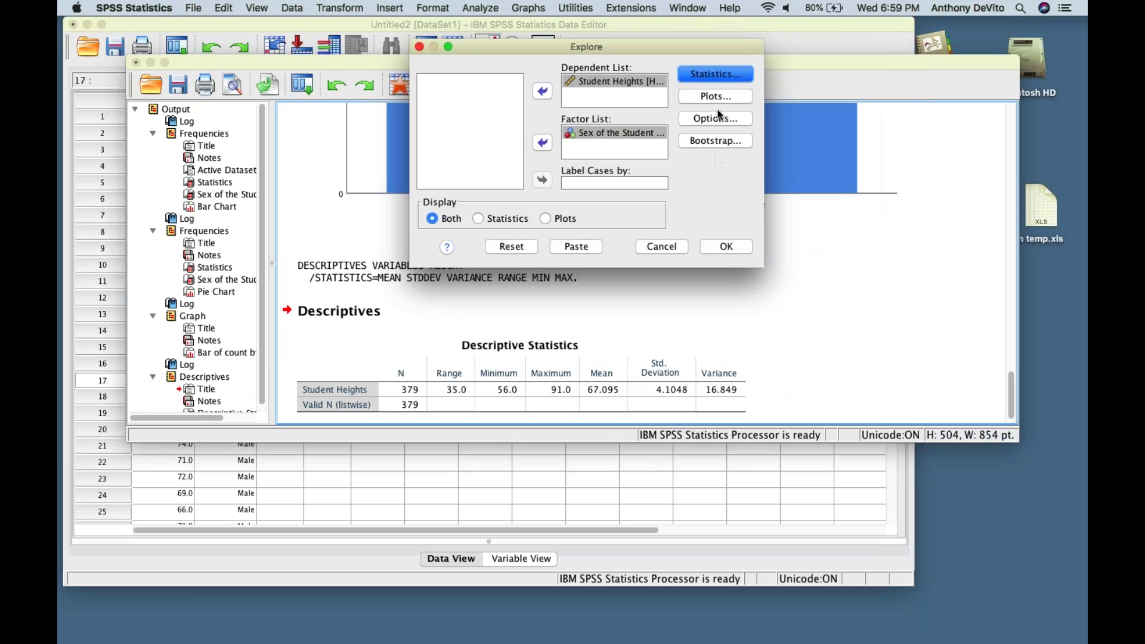
{"action": "left_click", "coordinate": [715, 95]}
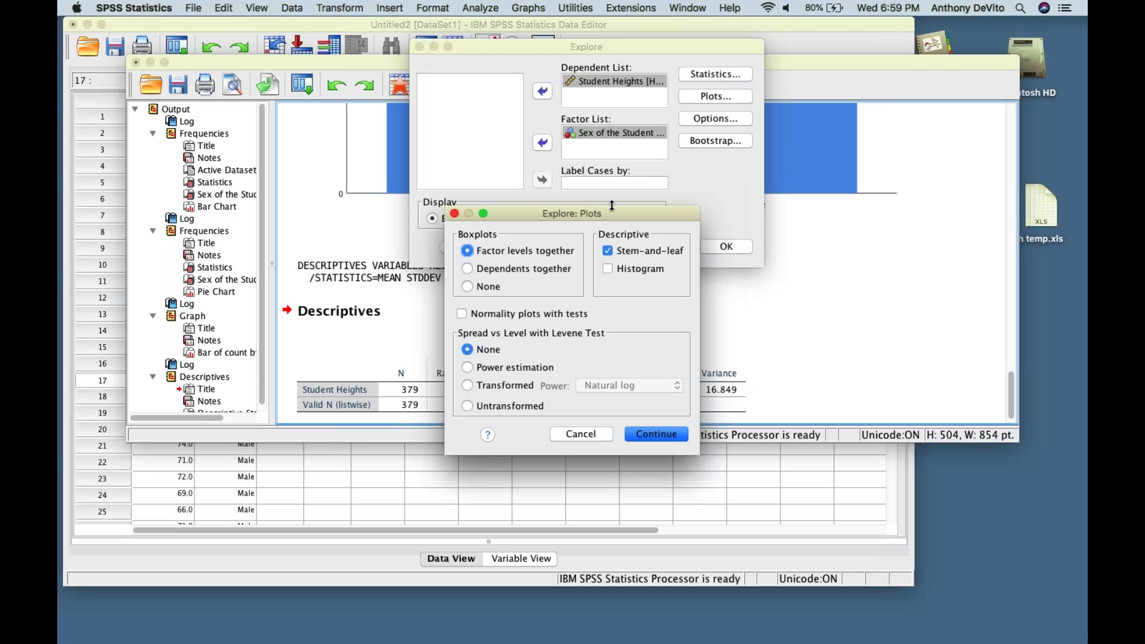
{"action": "left_click_drag", "start_coordinate": [629, 212], "coordinate": [788, 61]}
{"action": "left_click", "coordinate": [771, 120]}
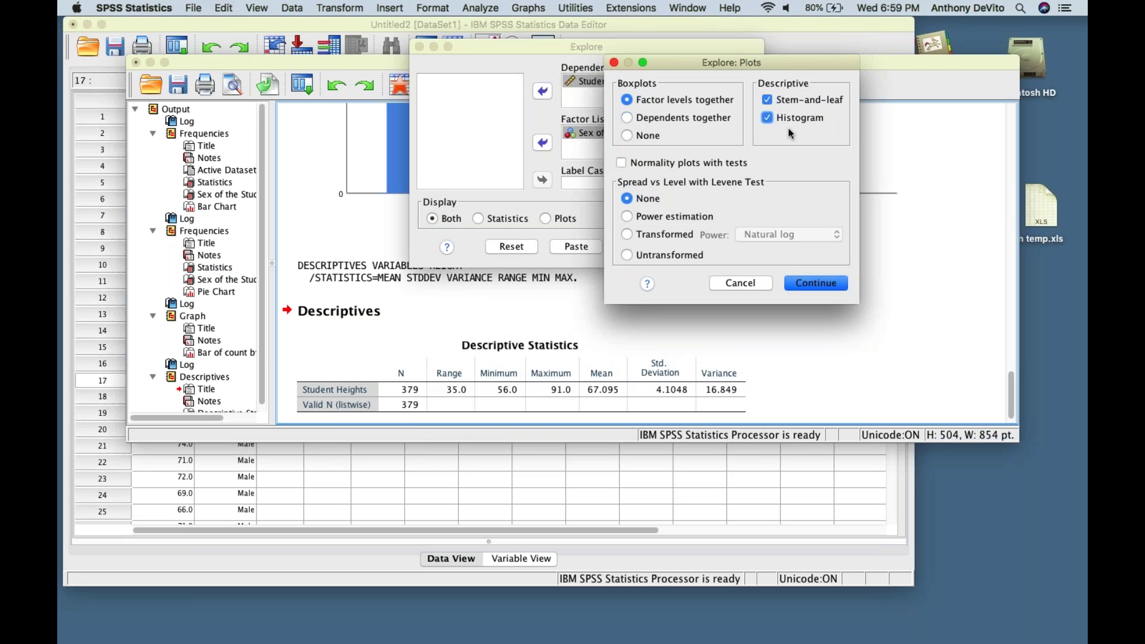
{"action": "left_click", "coordinate": [768, 100]}
{"action": "left_click", "coordinate": [812, 285]}
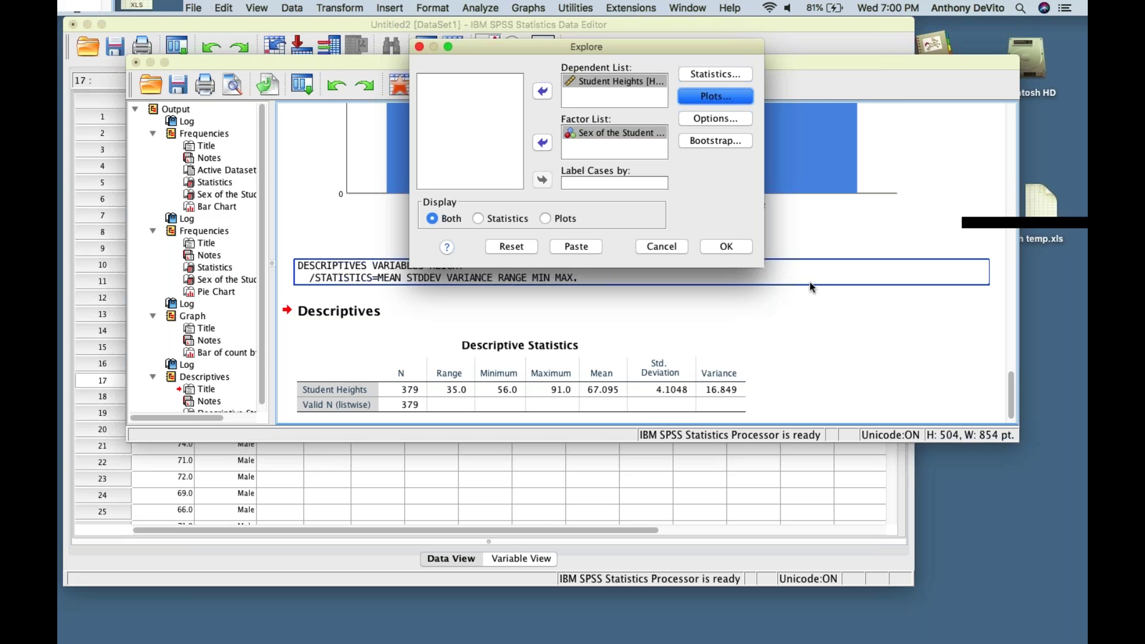
- Run the Explore analysis and review its syntax, Case Processing Summary and Descriptives by sex
{"action": "left_click", "coordinate": [727, 247]}
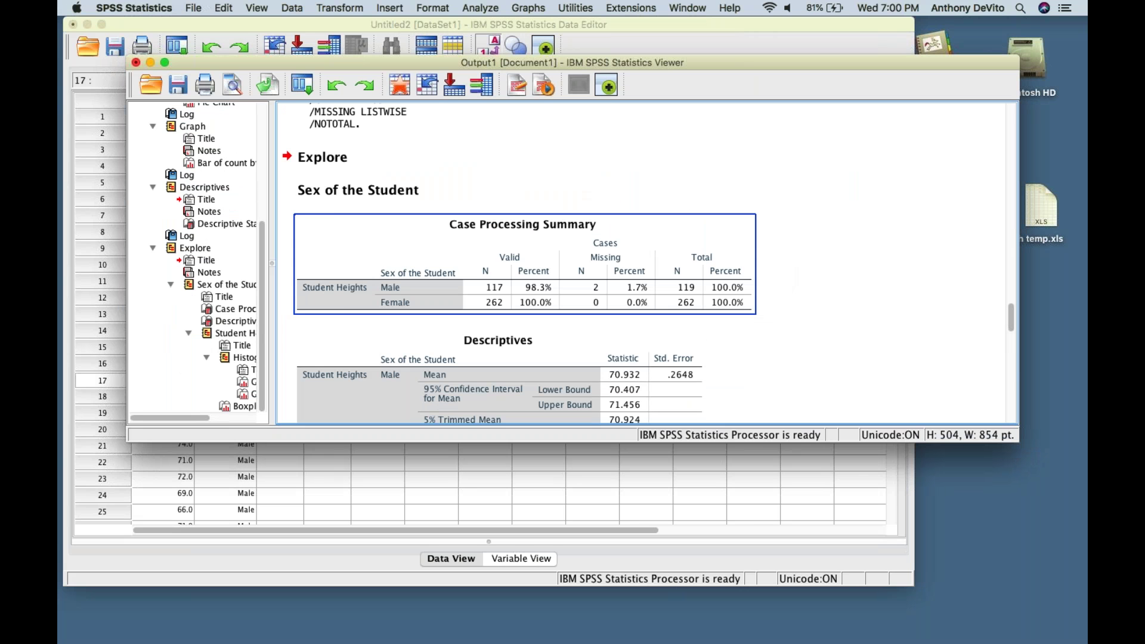
{"action": "scroll", "coordinate": [339, 209], "scroll_direction": "up", "scroll_amount": 4}
{"action": "left_click", "coordinate": [339, 209]}
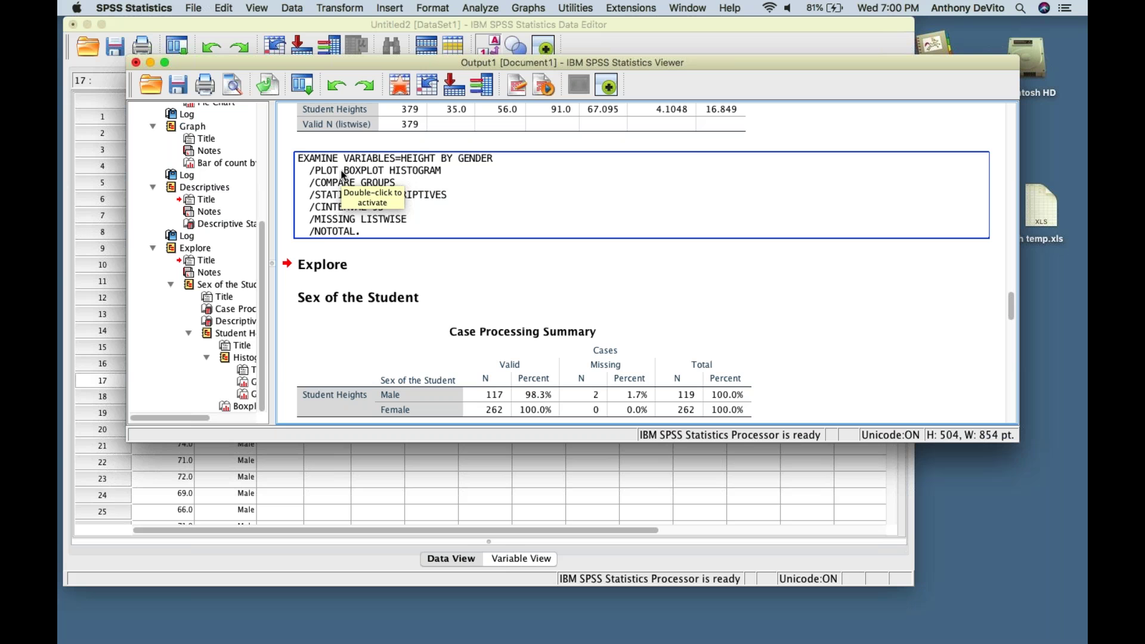
{"action": "scroll", "coordinate": [343, 174], "scroll_direction": "up", "scroll_amount": 1}
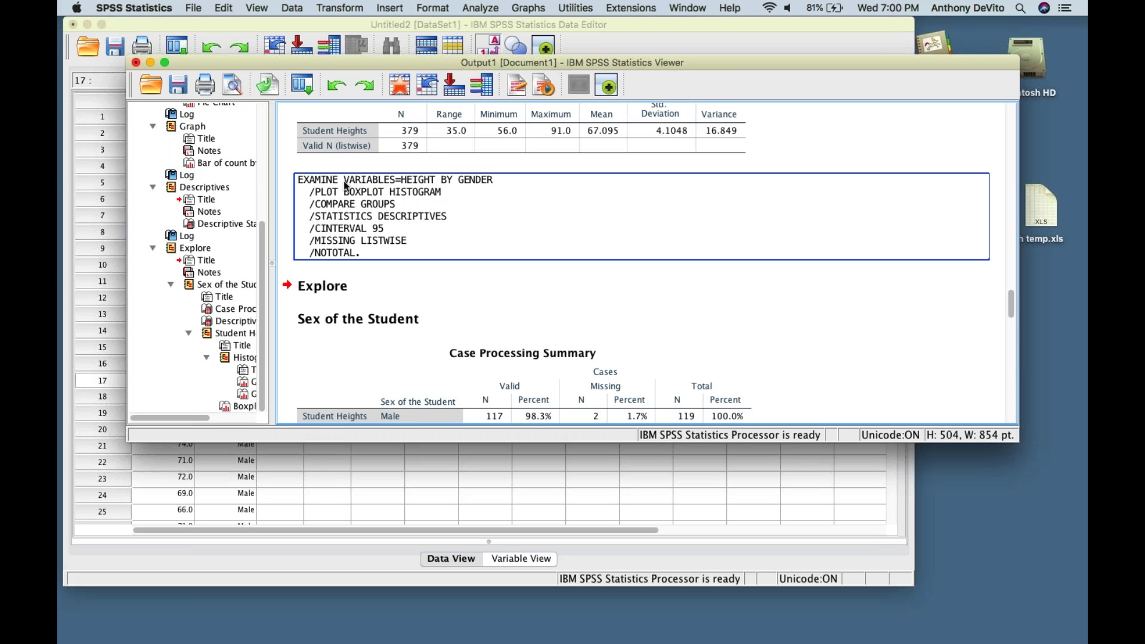
{"action": "scroll", "coordinate": [393, 228], "scroll_direction": "down", "scroll_amount": 8}
{"action": "scroll", "coordinate": [393, 228], "scroll_direction": "up", "scroll_amount": 5}
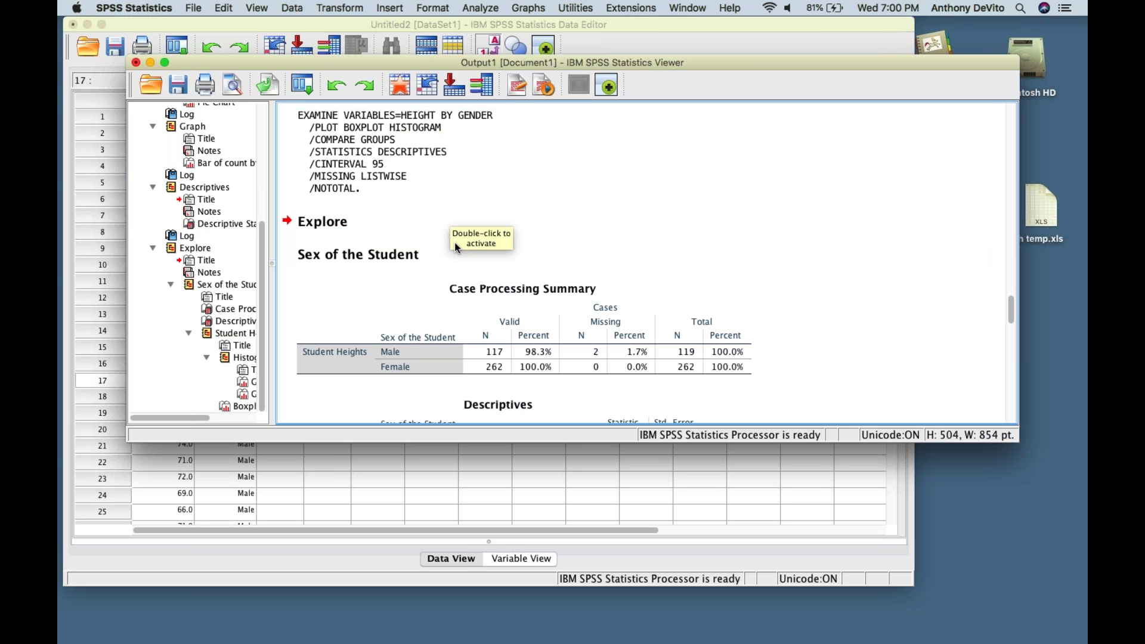
{"action": "left_click", "coordinate": [471, 254]}
{"action": "scroll", "coordinate": [507, 320], "scroll_direction": "down", "scroll_amount": 7}
{"action": "left_click", "coordinate": [507, 319]}
{"action": "scroll", "coordinate": [508, 320], "scroll_direction": "down", "scroll_amount": 3}
{"action": "scroll", "coordinate": [507, 320], "scroll_direction": "up", "scroll_amount": 2}
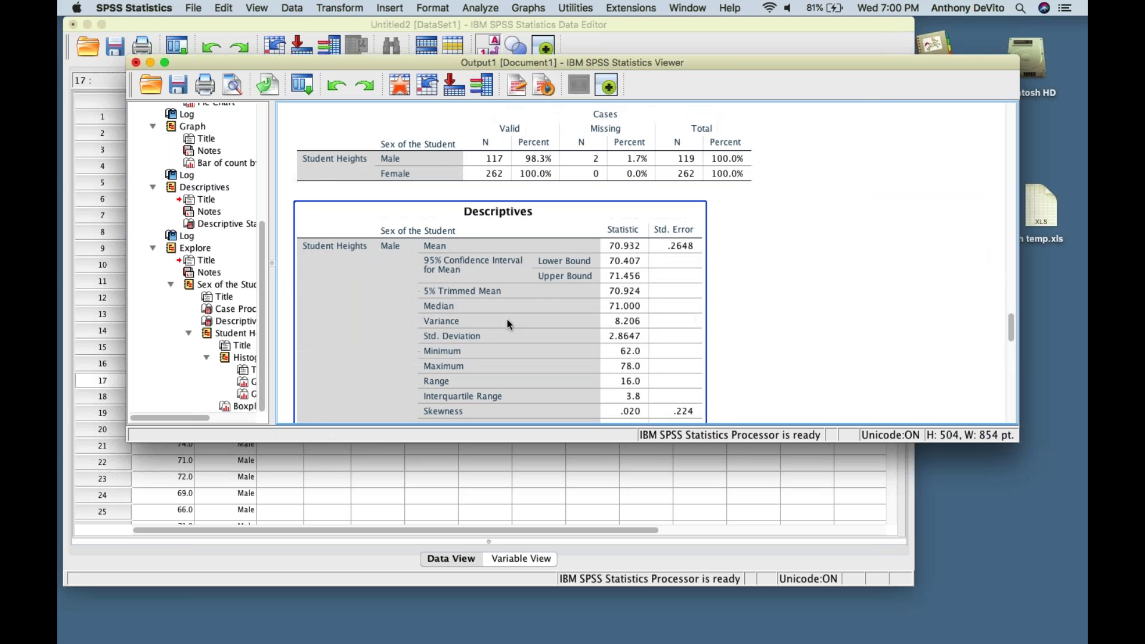
{"action": "left_click", "coordinate": [557, 156]}
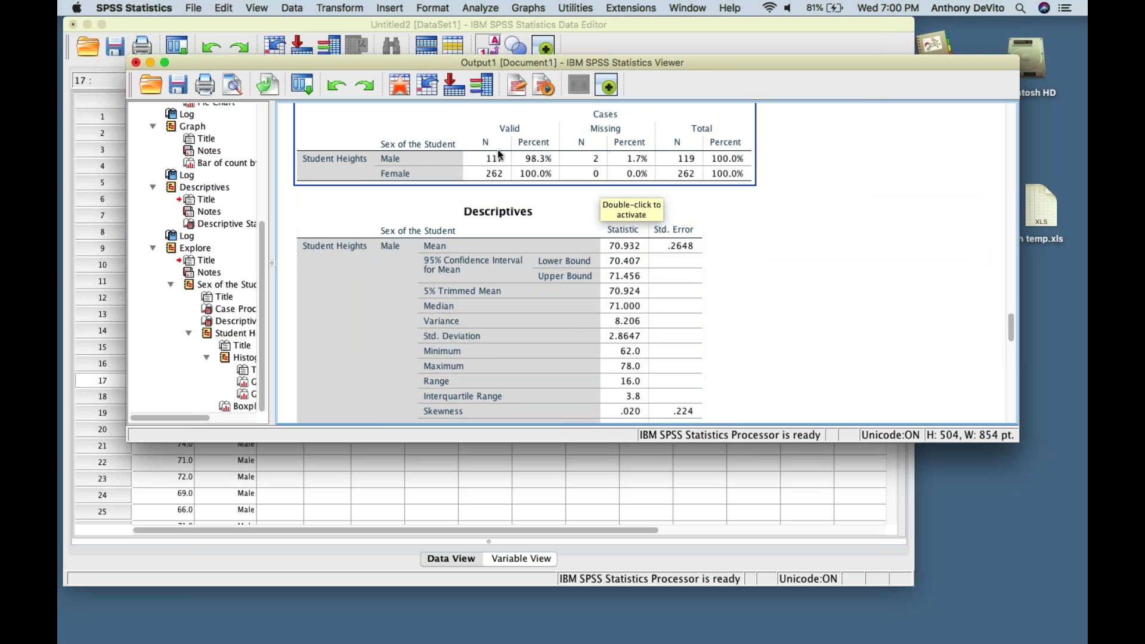
{"action": "left_click", "coordinate": [772, 220]}
{"action": "scroll", "coordinate": [772, 219], "scroll_direction": "down", "scroll_amount": 3}
{"action": "scroll", "coordinate": [772, 224], "scroll_direction": "down", "scroll_amount": 1}
- Edit the Descriptives table to highlight Skewness and Kurtosis (Male mean 70.932, Female 65.382)
{"action": "left_click", "coordinate": [465, 134]}
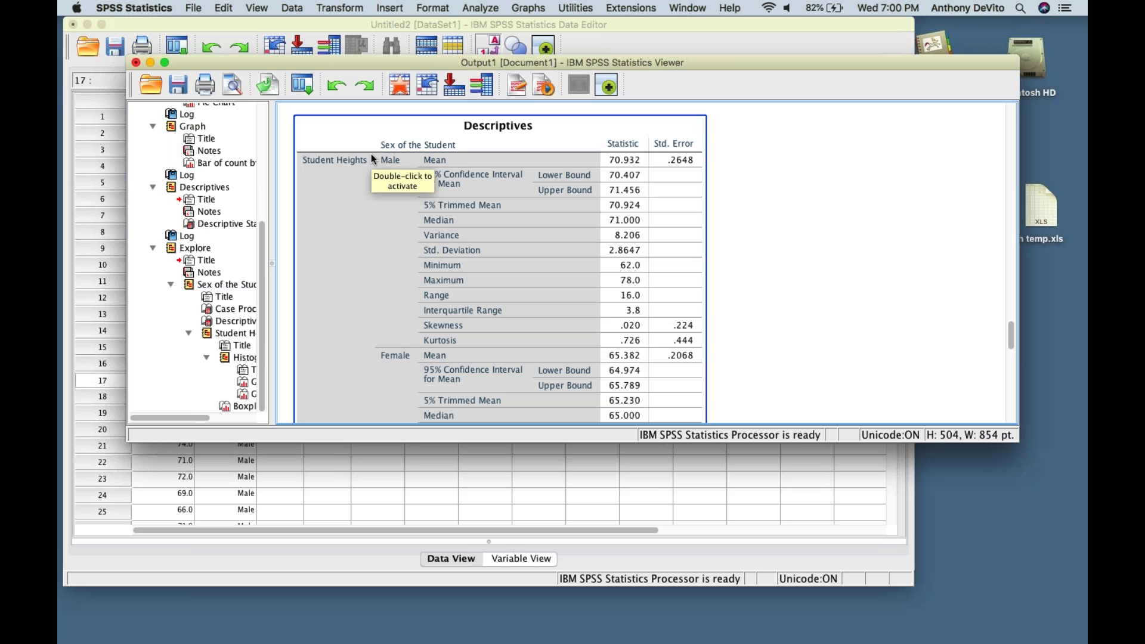
{"action": "scroll", "coordinate": [371, 154], "scroll_direction": "down", "scroll_amount": 10}
{"action": "scroll", "coordinate": [371, 154], "scroll_direction": "up", "scroll_amount": 10}
{"action": "scroll", "coordinate": [676, 259], "scroll_direction": "down", "scroll_amount": 4}
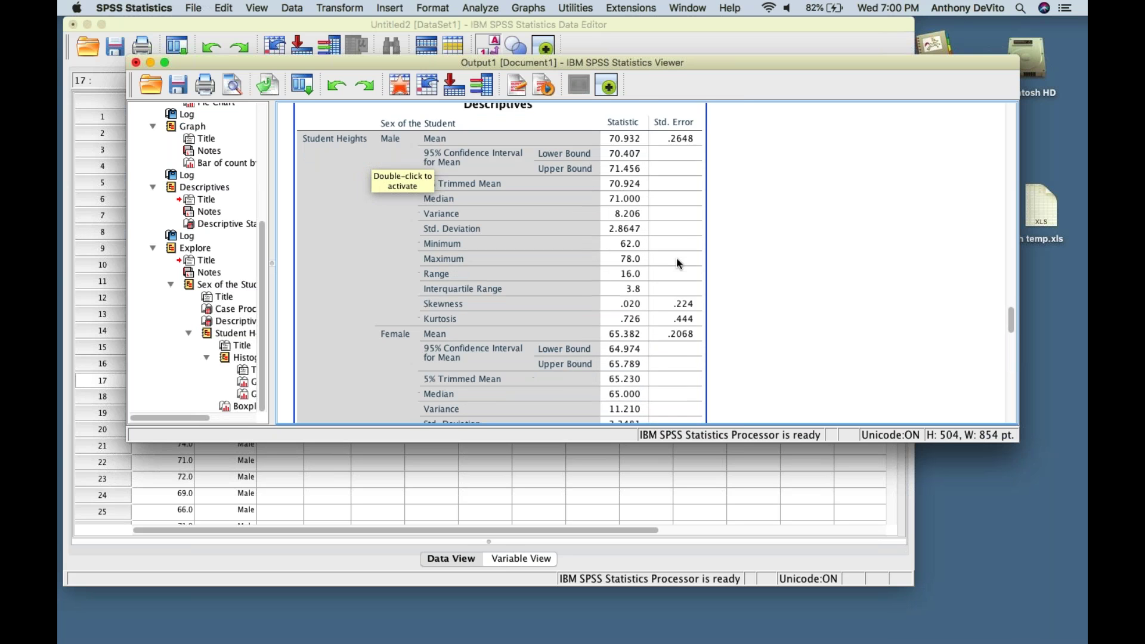
{"action": "scroll", "coordinate": [633, 270], "scroll_direction": "down", "scroll_amount": 1}
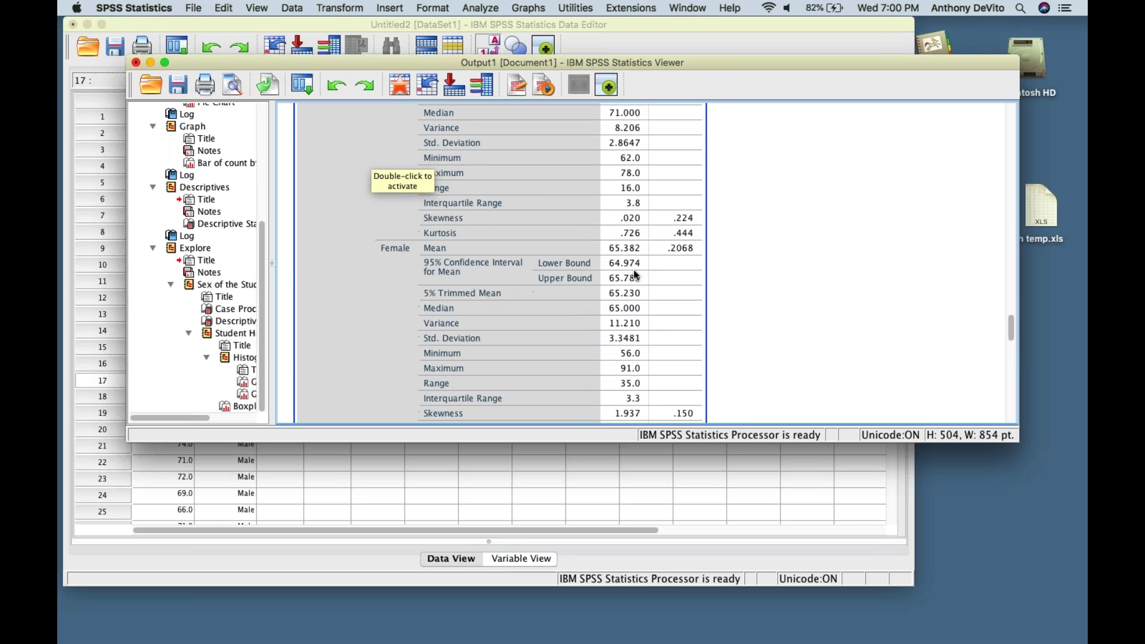
{"action": "scroll", "coordinate": [634, 269], "scroll_direction": "up", "scroll_amount": 5}
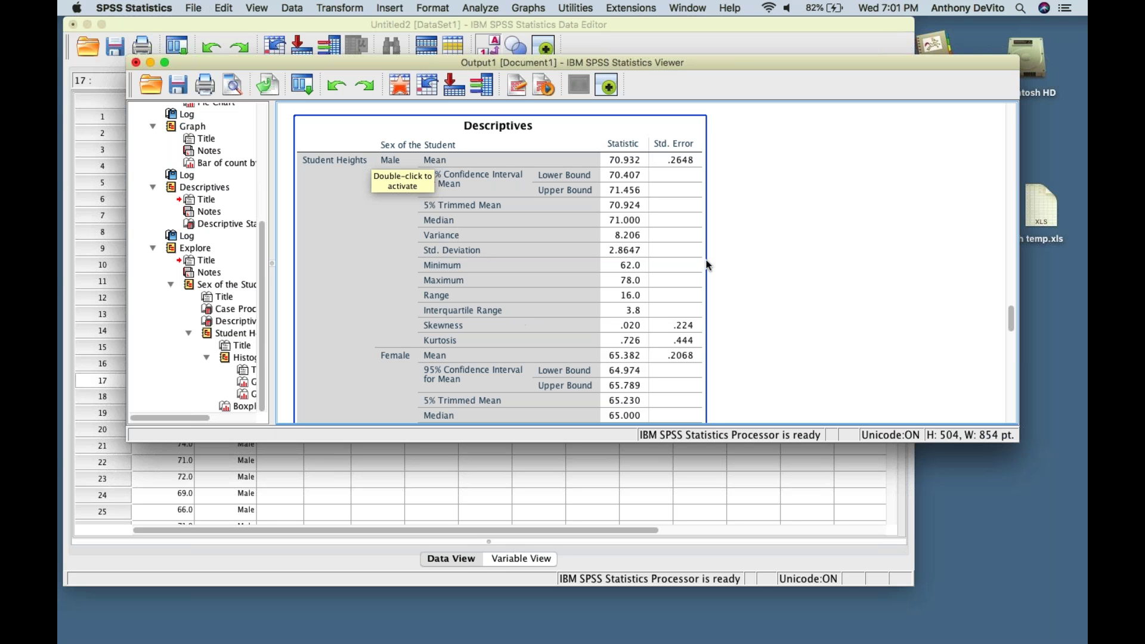
{"action": "double_click", "coordinate": [661, 153]}
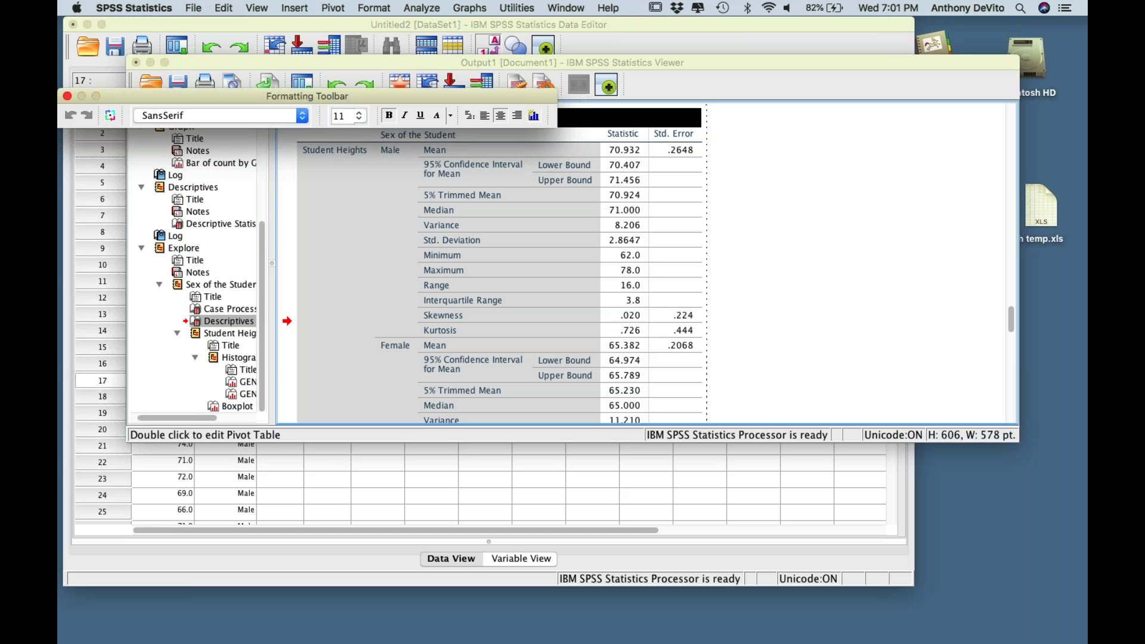
{"action": "scroll", "coordinate": [491, 263], "scroll_direction": "down", "scroll_amount": 1}
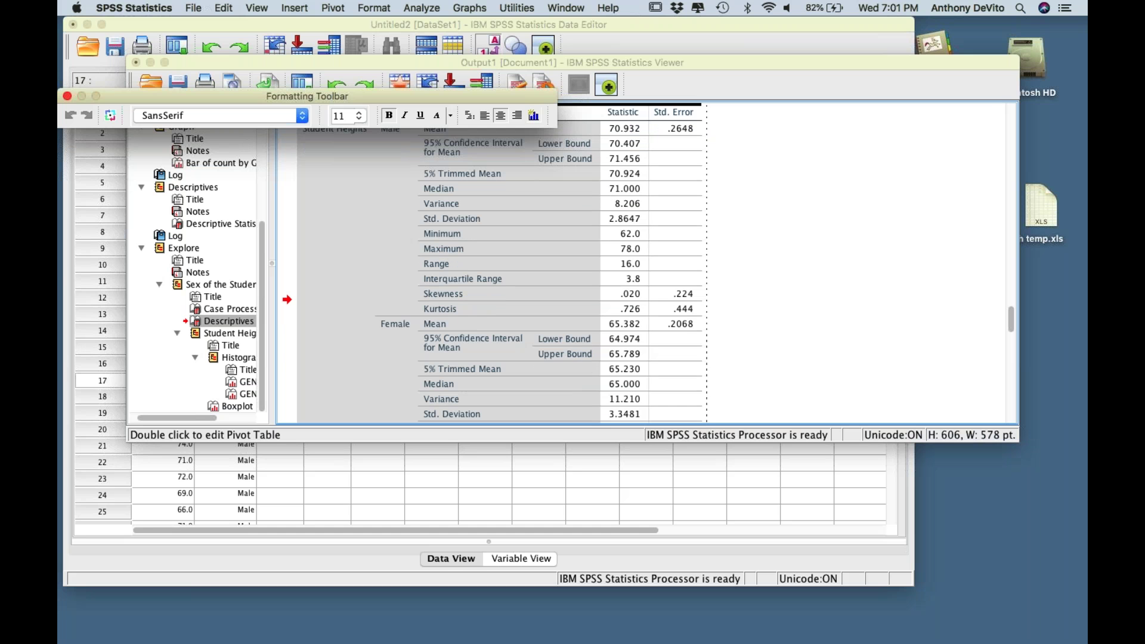
{"action": "scroll", "coordinate": [522, 214], "scroll_direction": "down", "scroll_amount": 2}
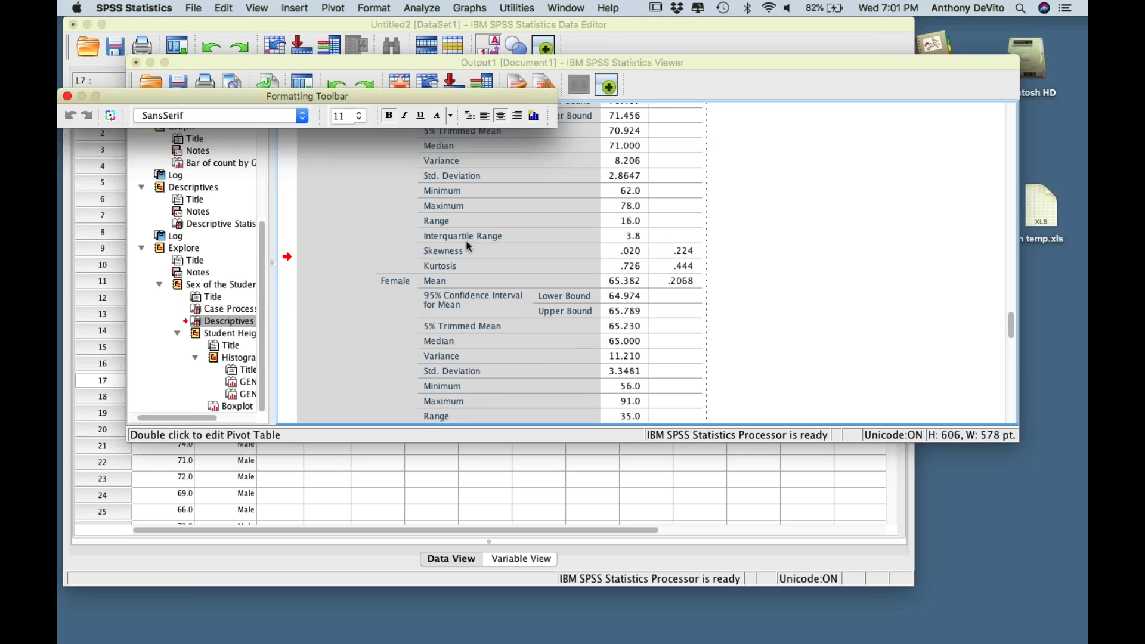
{"action": "left_click", "coordinate": [429, 255]}
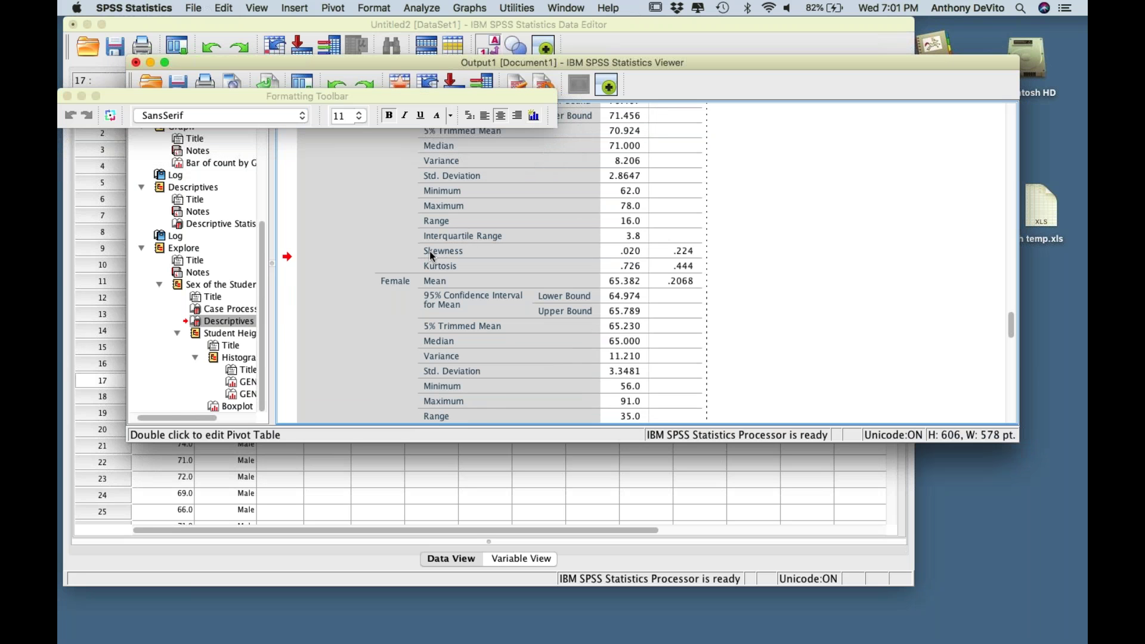
{"action": "left_click_drag", "start_coordinate": [429, 252], "coordinate": [593, 260]}
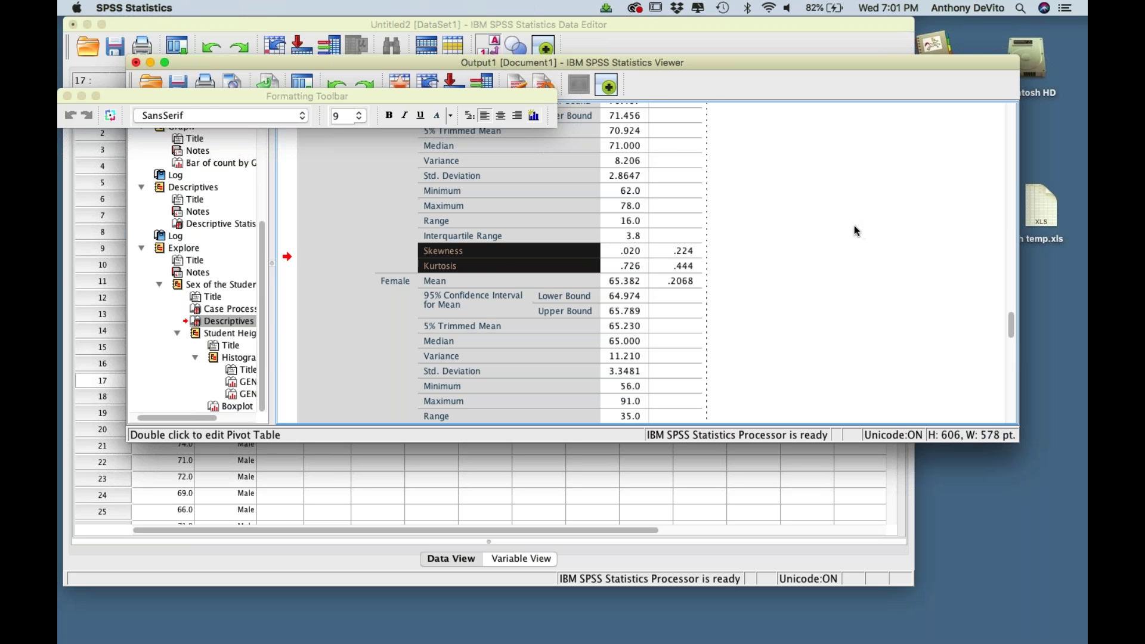
{"action": "left_click", "coordinate": [809, 216]}
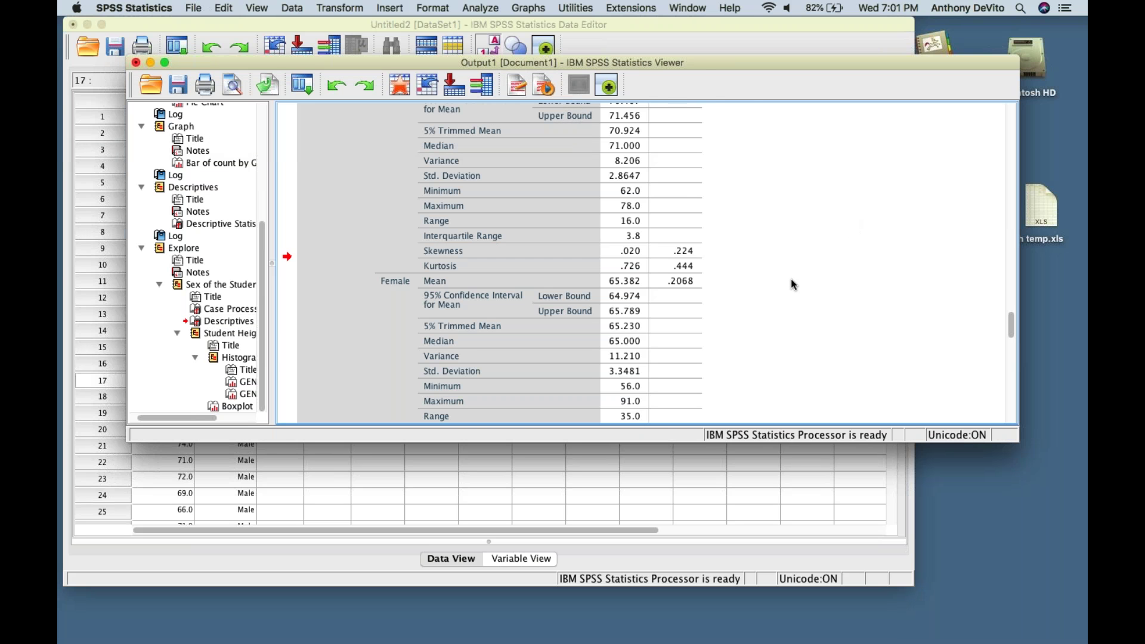
- Scroll past the Female descriptives to the Male histogram (mean 70.93, SD 2.865, N = 117)
{"action": "scroll", "coordinate": [791, 278], "scroll_direction": "up", "scroll_amount": 3}
{"action": "scroll", "coordinate": [792, 278], "scroll_direction": "up", "scroll_amount": 1}
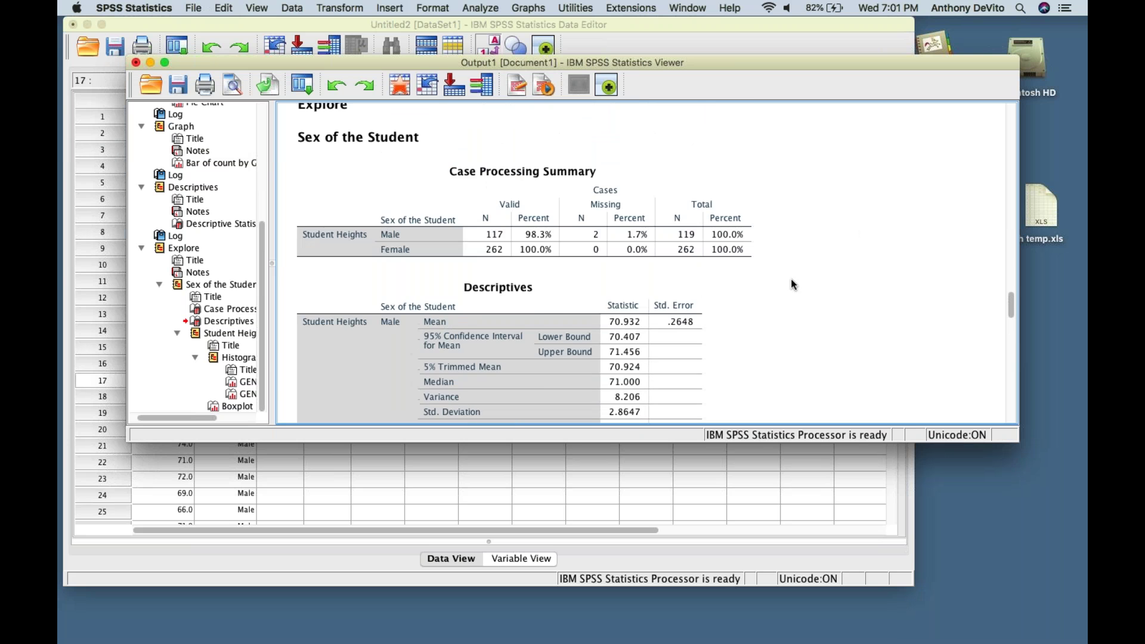
{"action": "scroll", "coordinate": [782, 280], "scroll_direction": "down", "scroll_amount": 10}
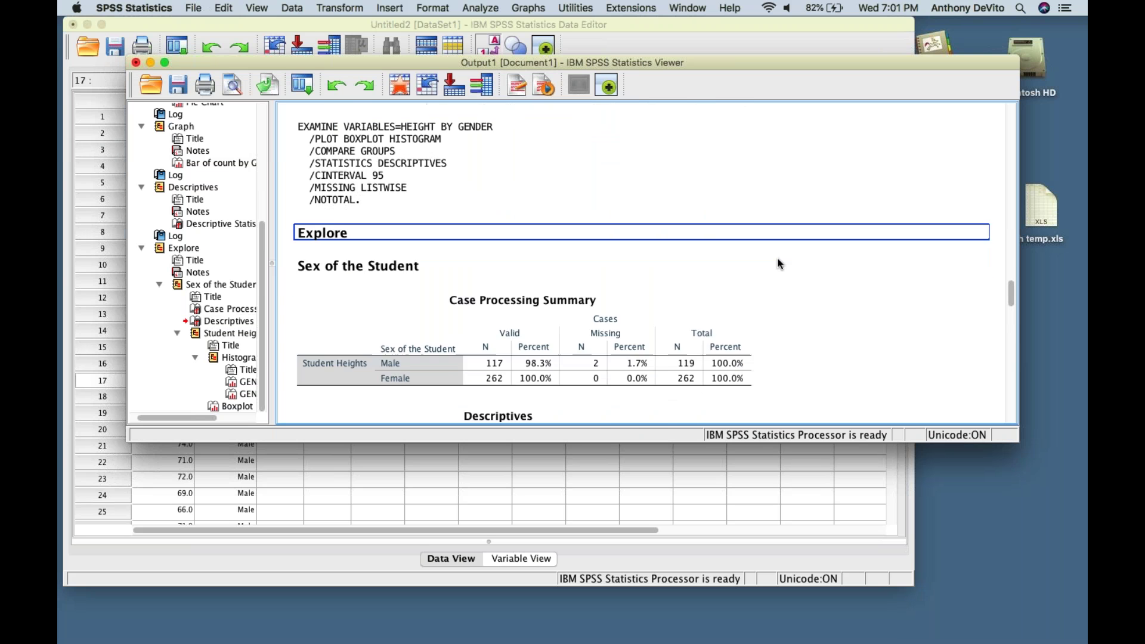
{"action": "scroll", "coordinate": [765, 278], "scroll_direction": "down", "scroll_amount": 2}
{"action": "left_click", "coordinate": [644, 230]}
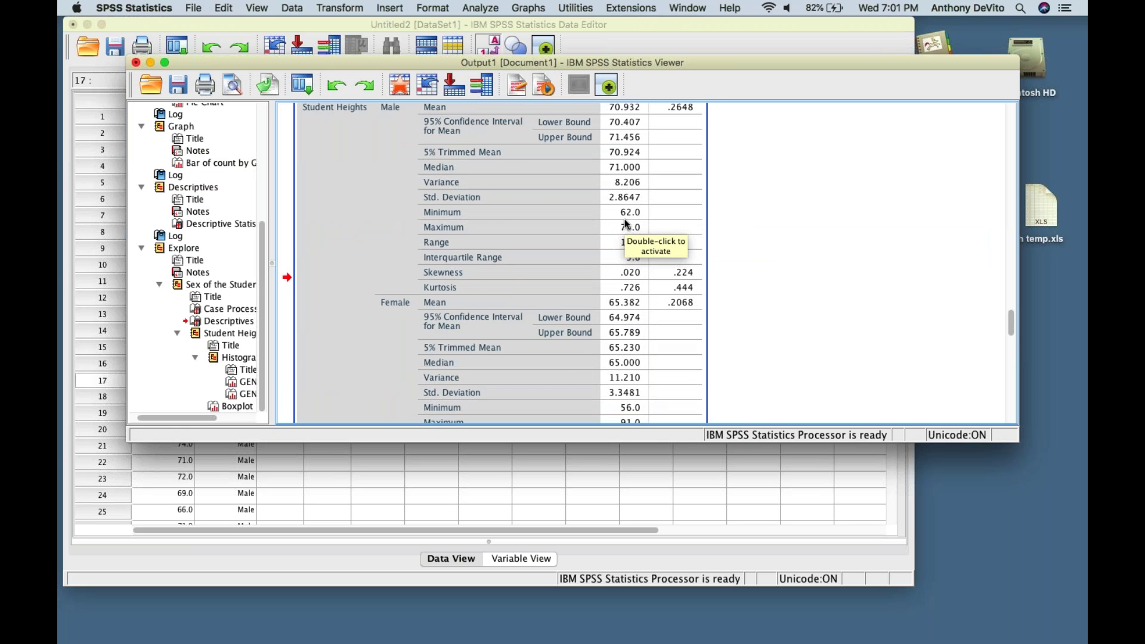
{"action": "scroll", "coordinate": [625, 219], "scroll_direction": "down", "scroll_amount": 1}
{"action": "scroll", "coordinate": [625, 220], "scroll_direction": "down", "scroll_amount": 5}
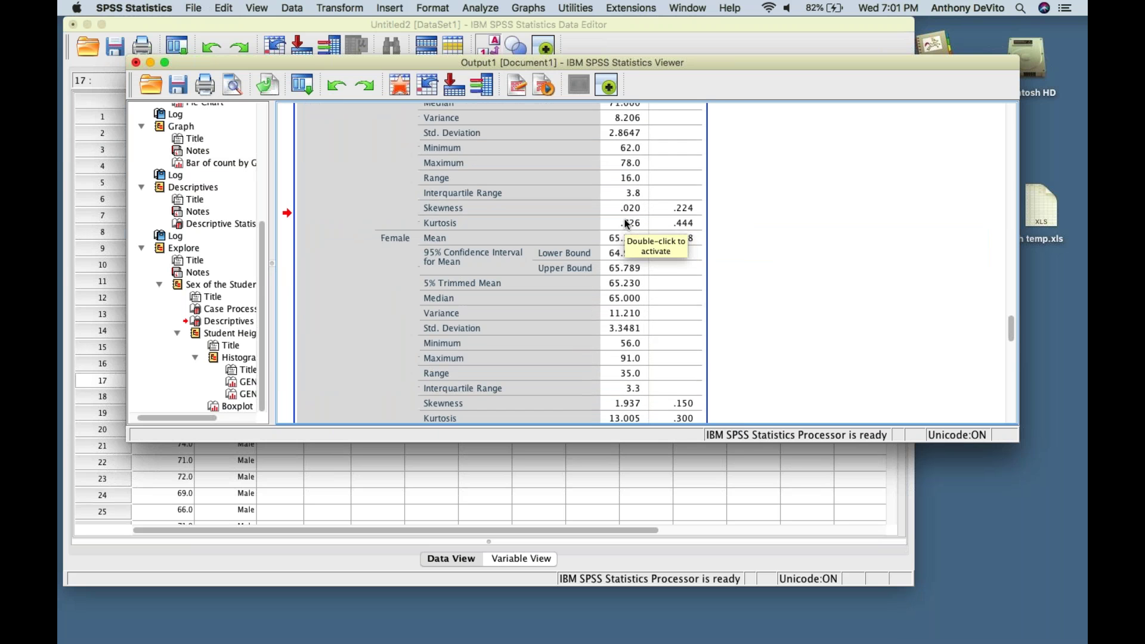
{"action": "scroll", "coordinate": [626, 223], "scroll_direction": "up", "scroll_amount": 8}
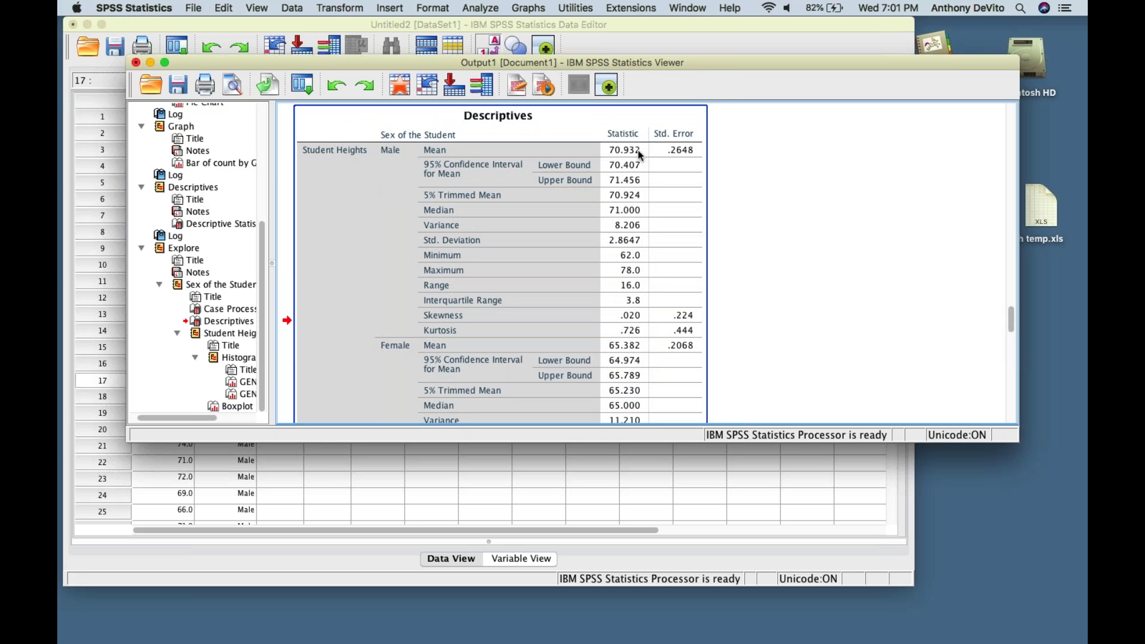
{"action": "scroll", "coordinate": [642, 287], "scroll_direction": "down", "scroll_amount": 3}
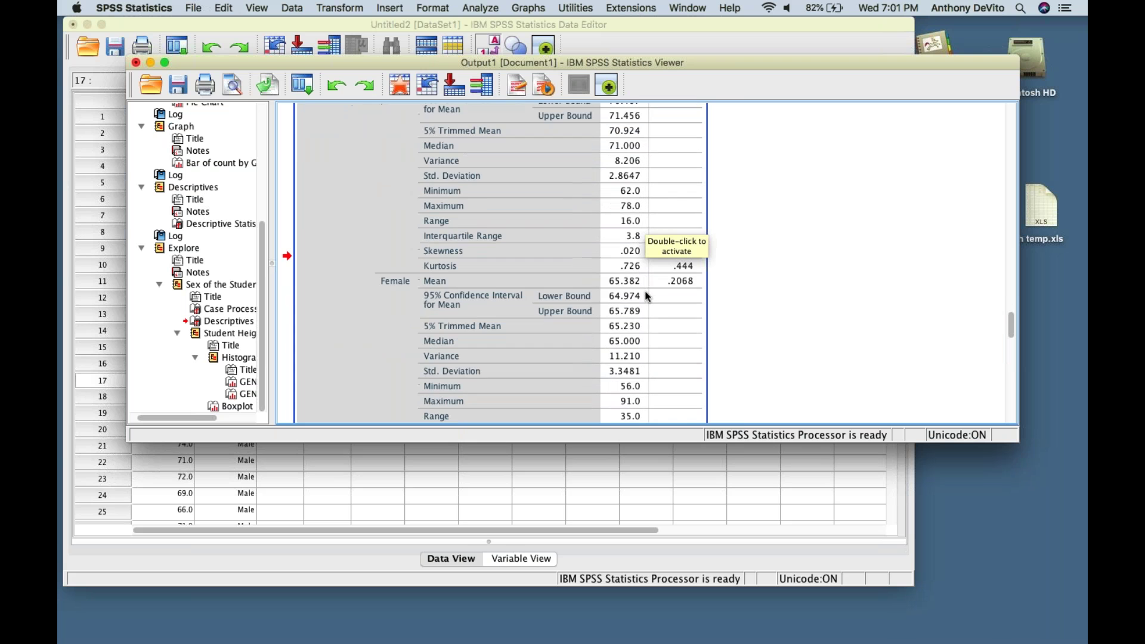
{"action": "scroll", "coordinate": [639, 291], "scroll_direction": "down", "scroll_amount": 4}
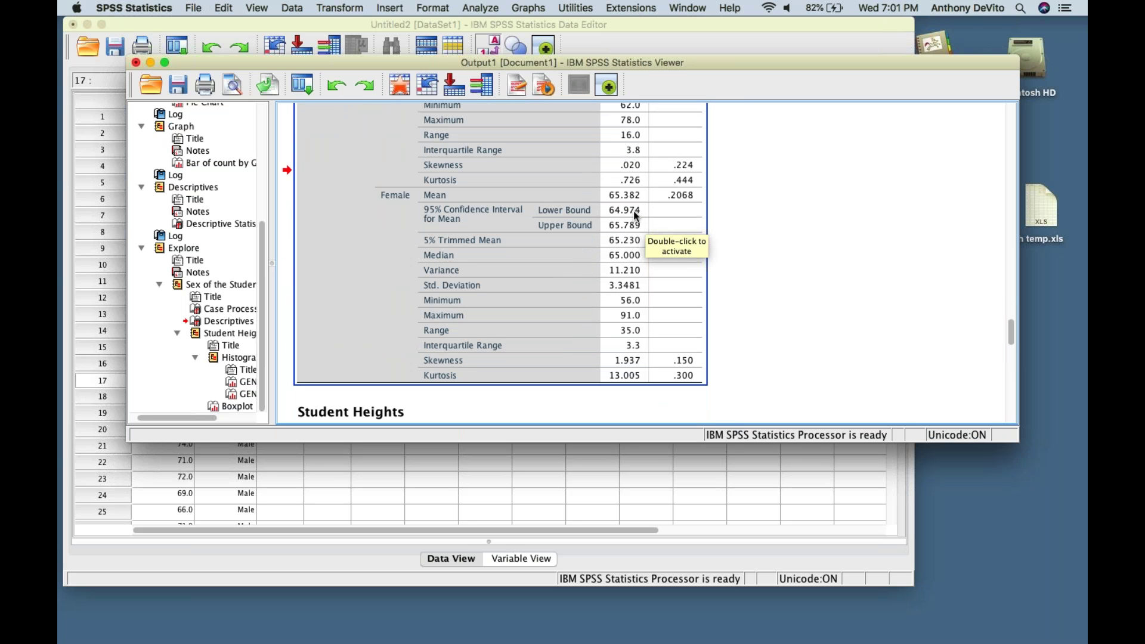
{"action": "scroll", "coordinate": [634, 215], "scroll_direction": "down", "scroll_amount": 1}
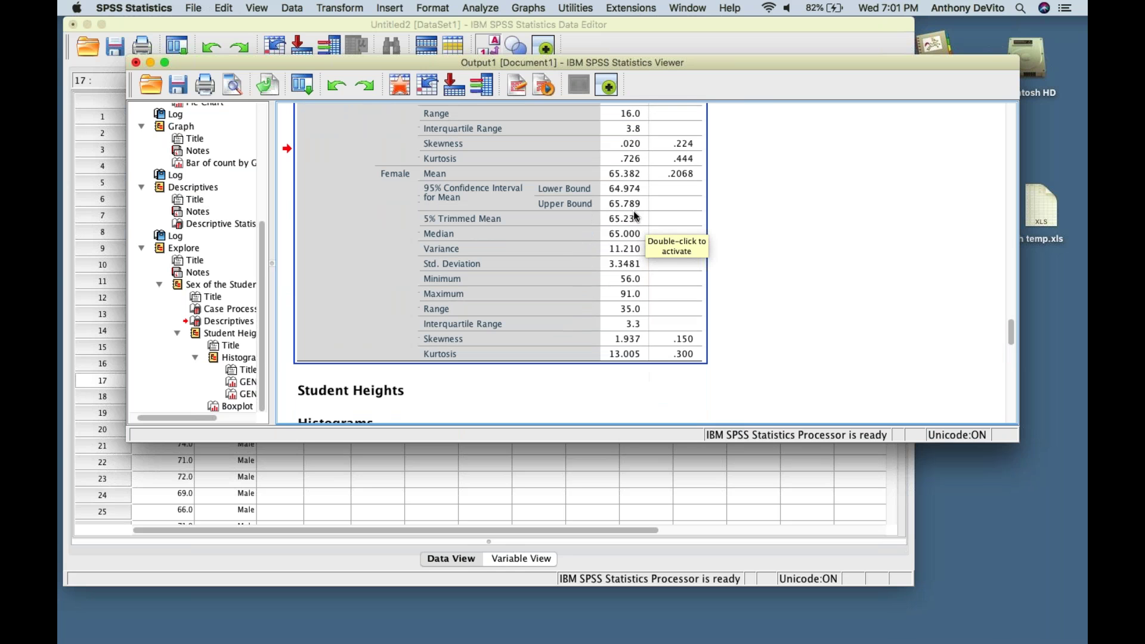
{"action": "scroll", "coordinate": [636, 216], "scroll_direction": "down", "scroll_amount": 11}
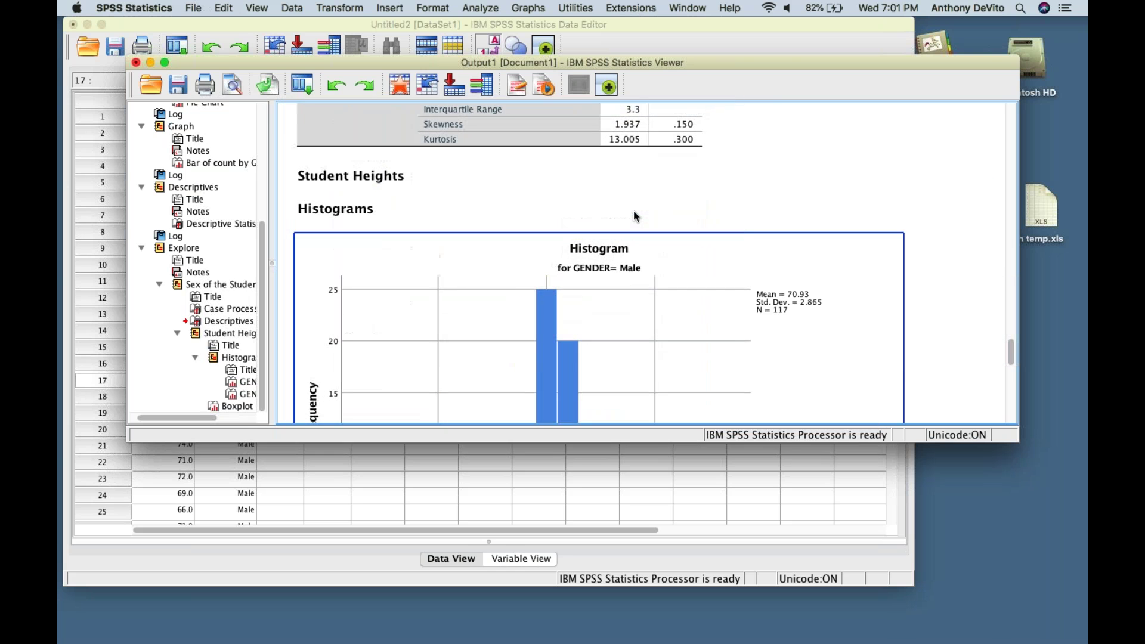
- Move past the Male histogram and select the Female histogram (mean 65.38, SD 3.348, N = 262)
{"action": "scroll", "coordinate": [635, 211], "scroll_direction": "down", "scroll_amount": 7}
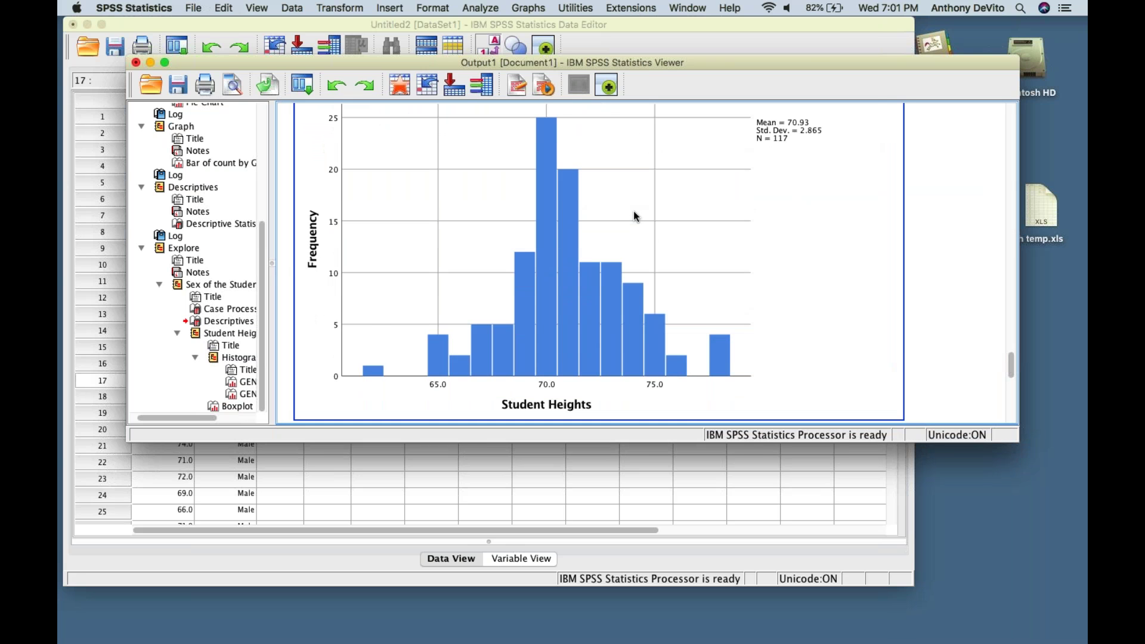
{"action": "scroll", "coordinate": [635, 214], "scroll_direction": "down", "scroll_amount": 5}
{"action": "scroll", "coordinate": [635, 214], "scroll_direction": "up", "scroll_amount": 7}
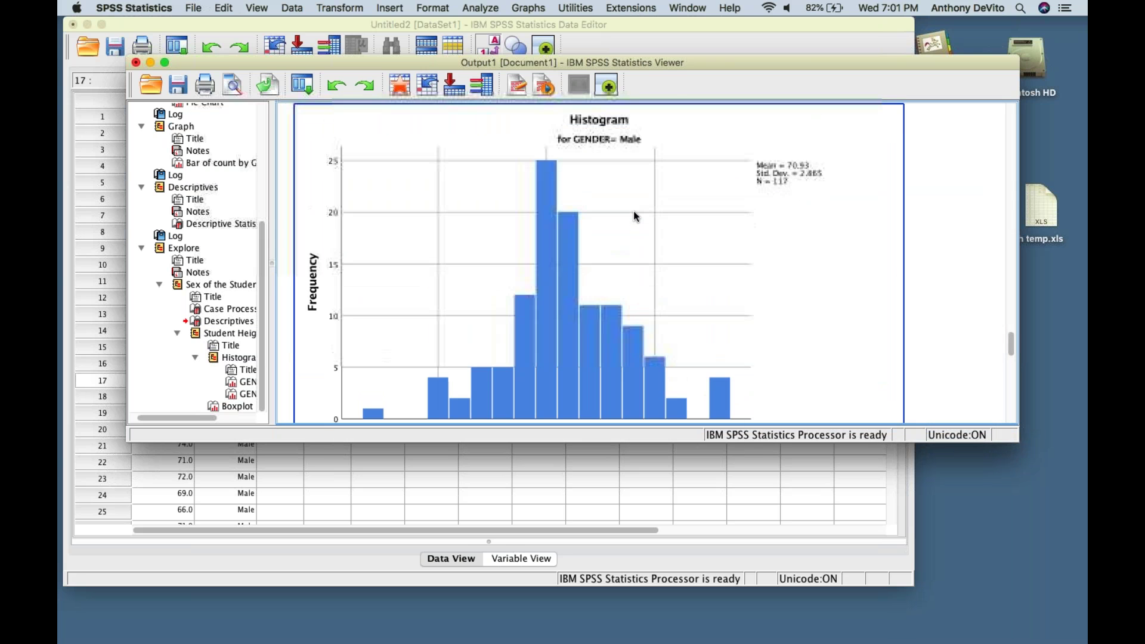
{"action": "scroll", "coordinate": [635, 215], "scroll_direction": "down", "scroll_amount": 2}
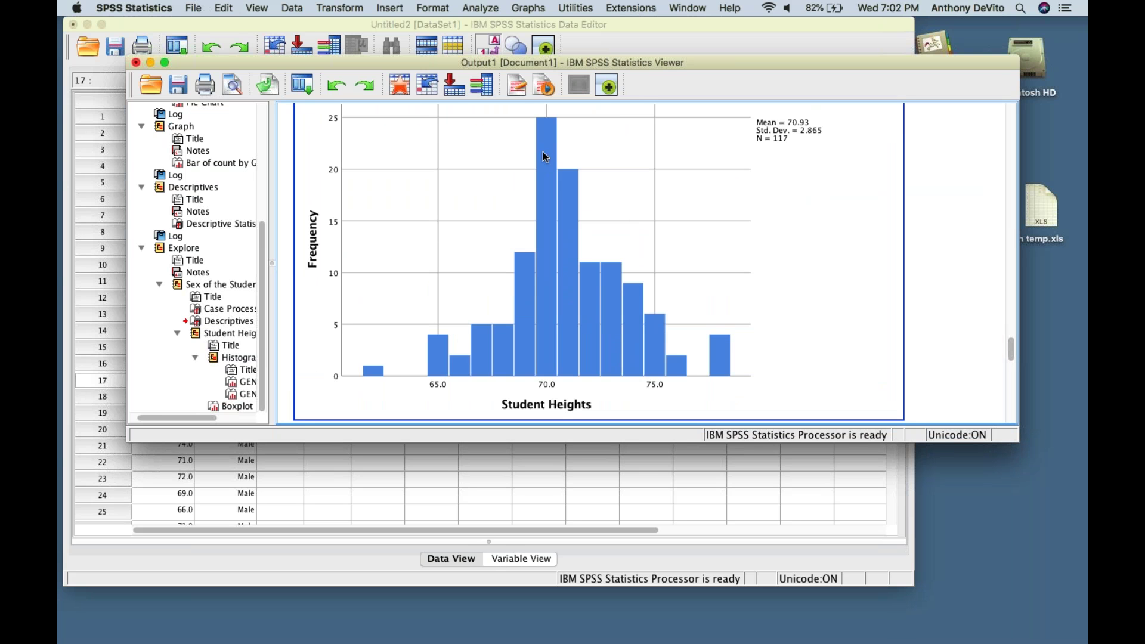
{"action": "scroll", "coordinate": [659, 325], "scroll_direction": "down", "scroll_amount": 12}
{"action": "scroll", "coordinate": [660, 330], "scroll_direction": "down", "scroll_amount": 6}
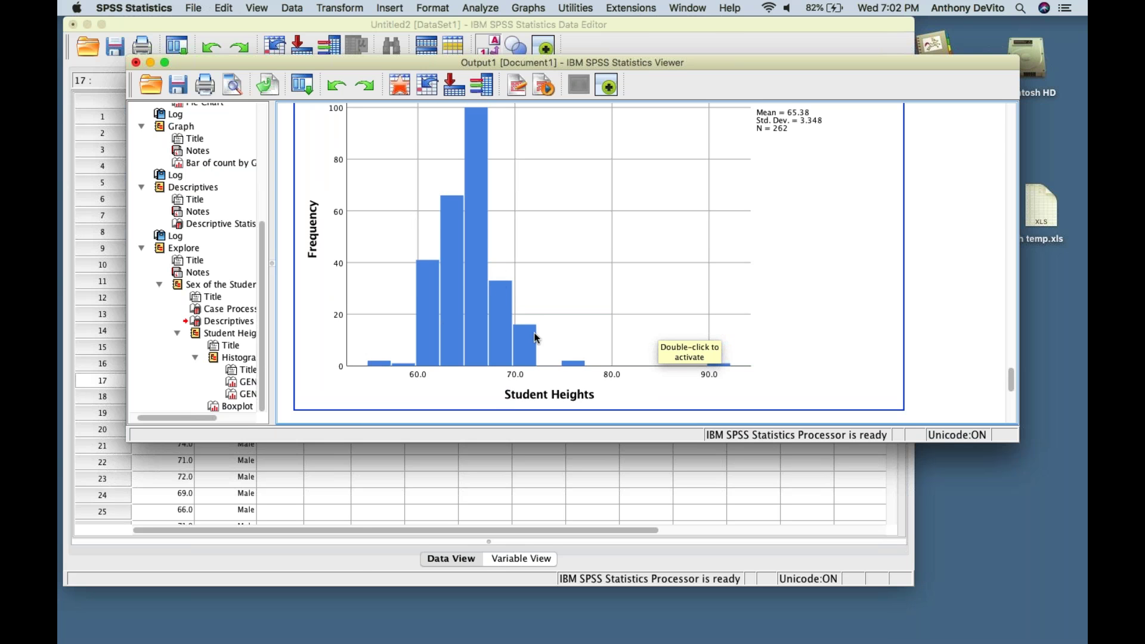
{"action": "left_click", "coordinate": [823, 278]}
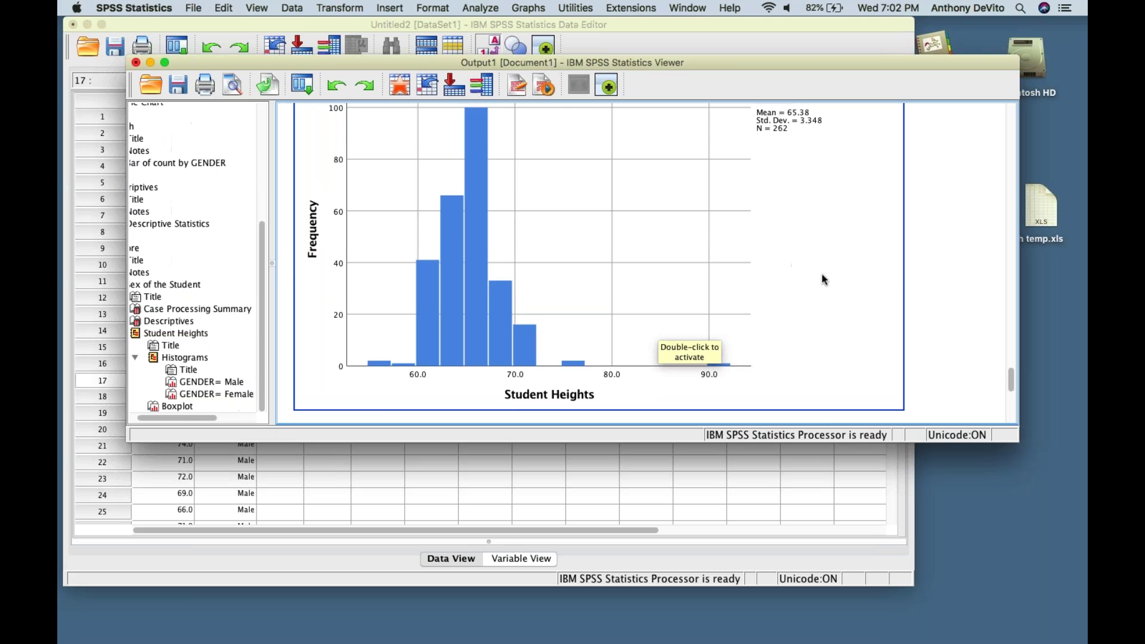
- Scroll the Viewer past the Female histogram to show the full Student Heights by sex boxplot
{"action": "scroll", "coordinate": [823, 273], "scroll_direction": "down", "scroll_amount": 3}
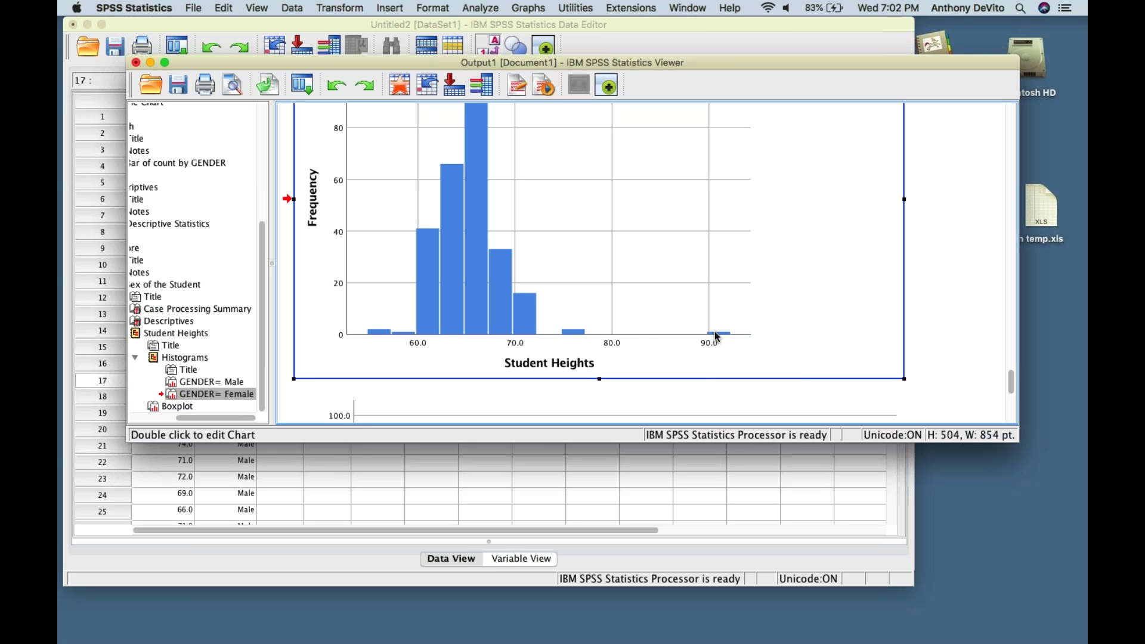
{"action": "scroll", "coordinate": [717, 337], "scroll_direction": "down", "scroll_amount": 1}
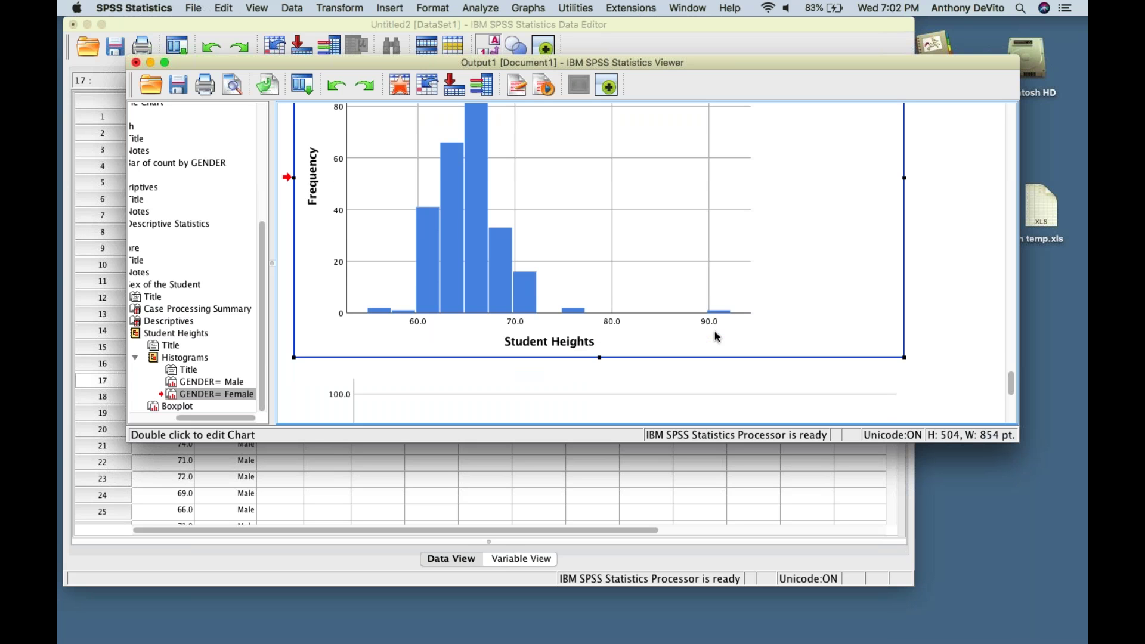
{"action": "scroll", "coordinate": [715, 334], "scroll_direction": "down", "scroll_amount": 2}
{"action": "scroll", "coordinate": [715, 334], "scroll_direction": "up", "scroll_amount": 2}
{"action": "scroll", "coordinate": [678, 311], "scroll_direction": "up", "scroll_amount": 2}
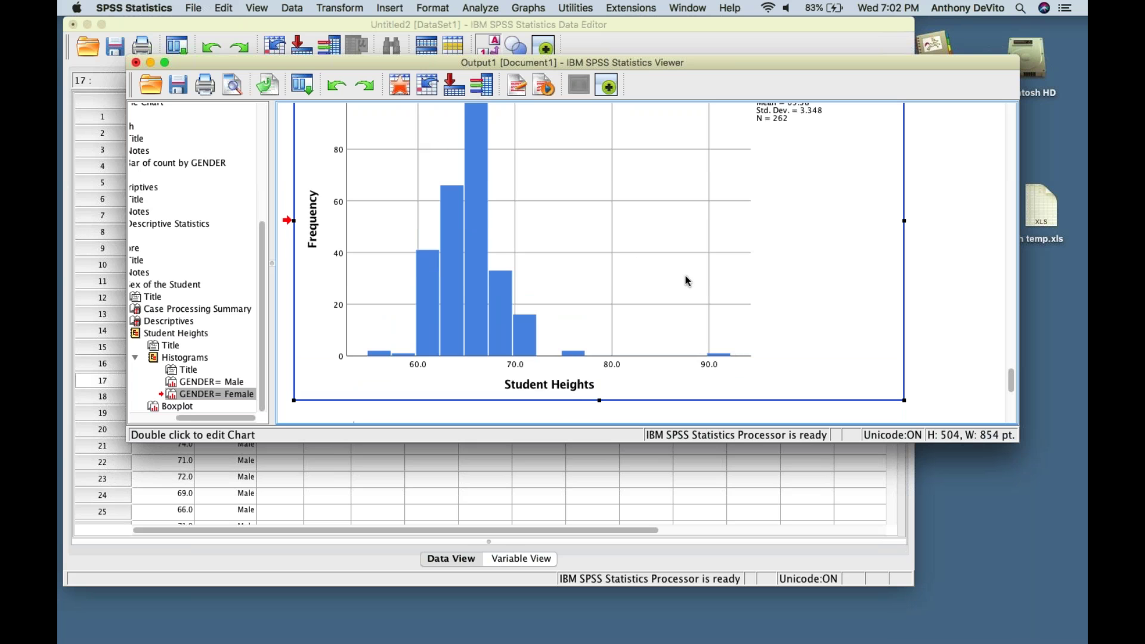
{"action": "scroll", "coordinate": [688, 280], "scroll_direction": "down", "scroll_amount": 4}
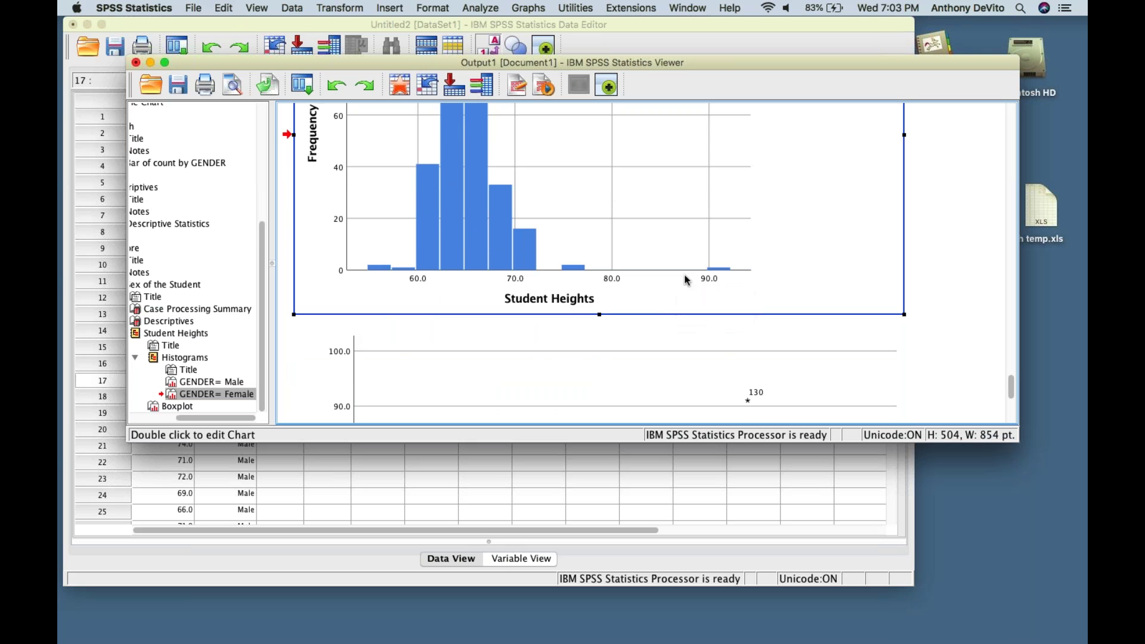
{"action": "scroll", "coordinate": [687, 280], "scroll_direction": "down", "scroll_amount": 1}
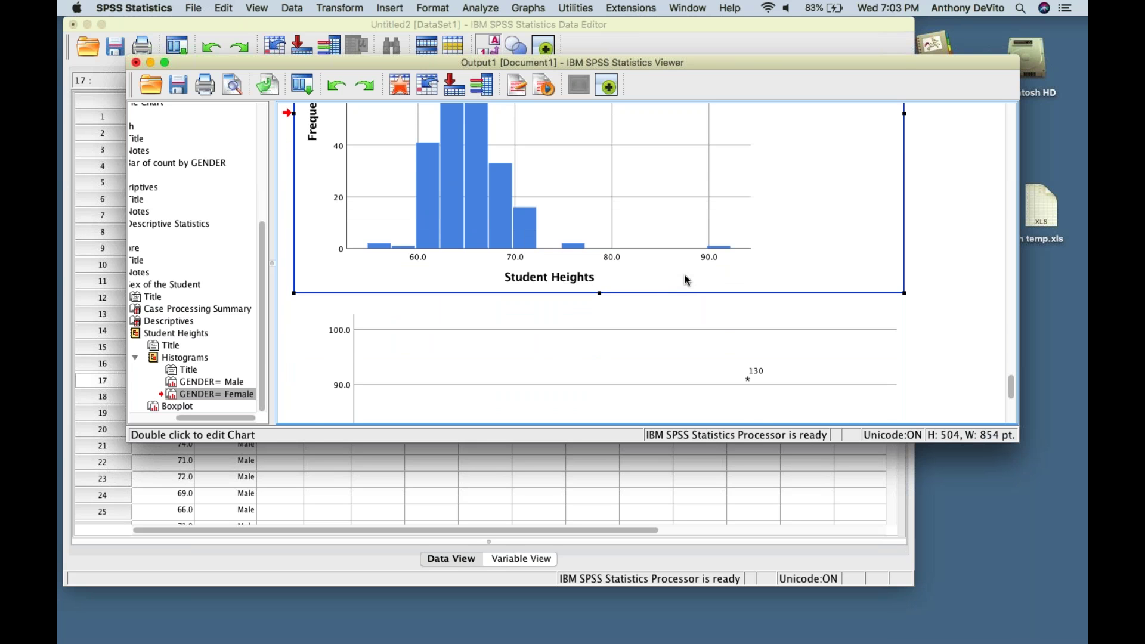
{"action": "scroll", "coordinate": [687, 280], "scroll_direction": "down", "scroll_amount": 2}
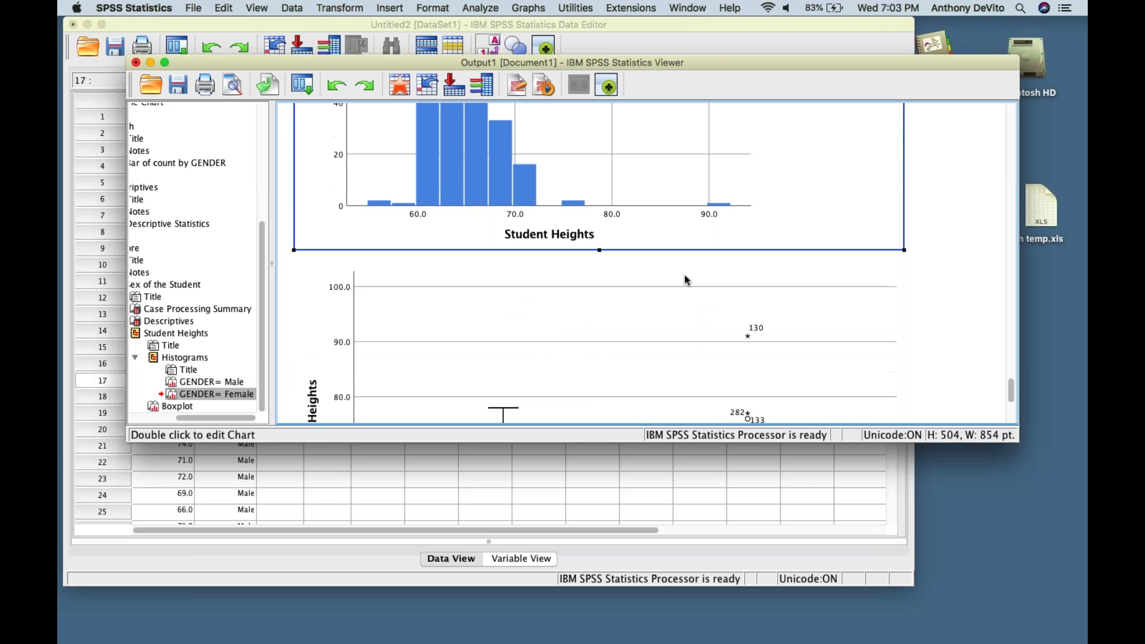
{"action": "scroll", "coordinate": [686, 280], "scroll_direction": "down", "scroll_amount": 1}
{"action": "scroll", "coordinate": [685, 280], "scroll_direction": "up", "scroll_amount": 3}
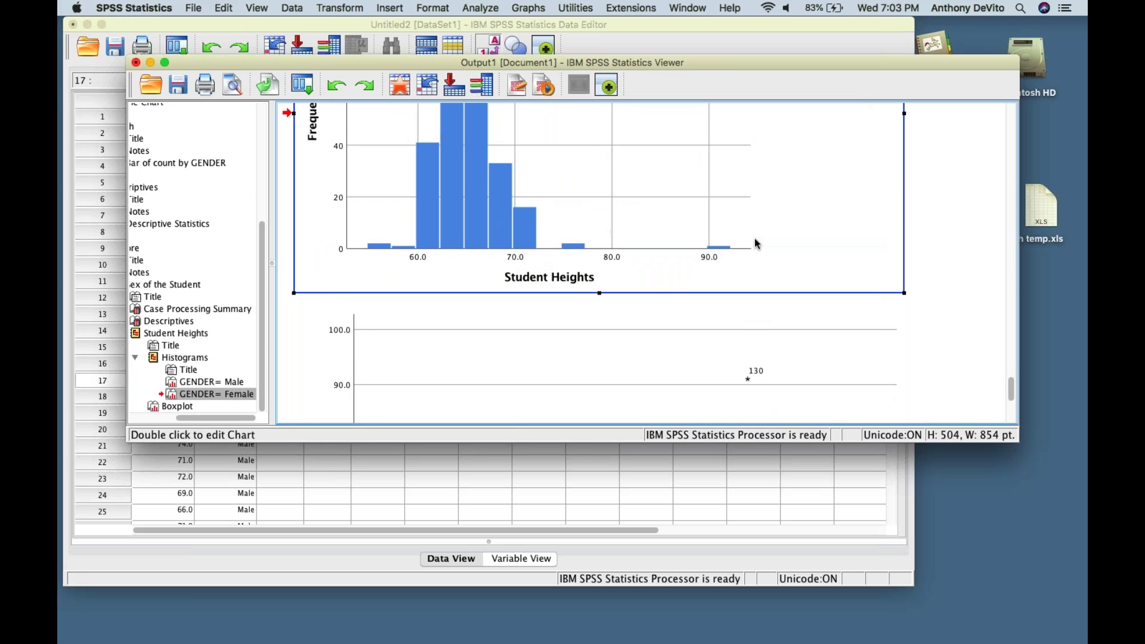
{"action": "scroll", "coordinate": [687, 306], "scroll_direction": "down", "scroll_amount": 10}
{"action": "scroll", "coordinate": [688, 306], "scroll_direction": "down", "scroll_amount": 1}
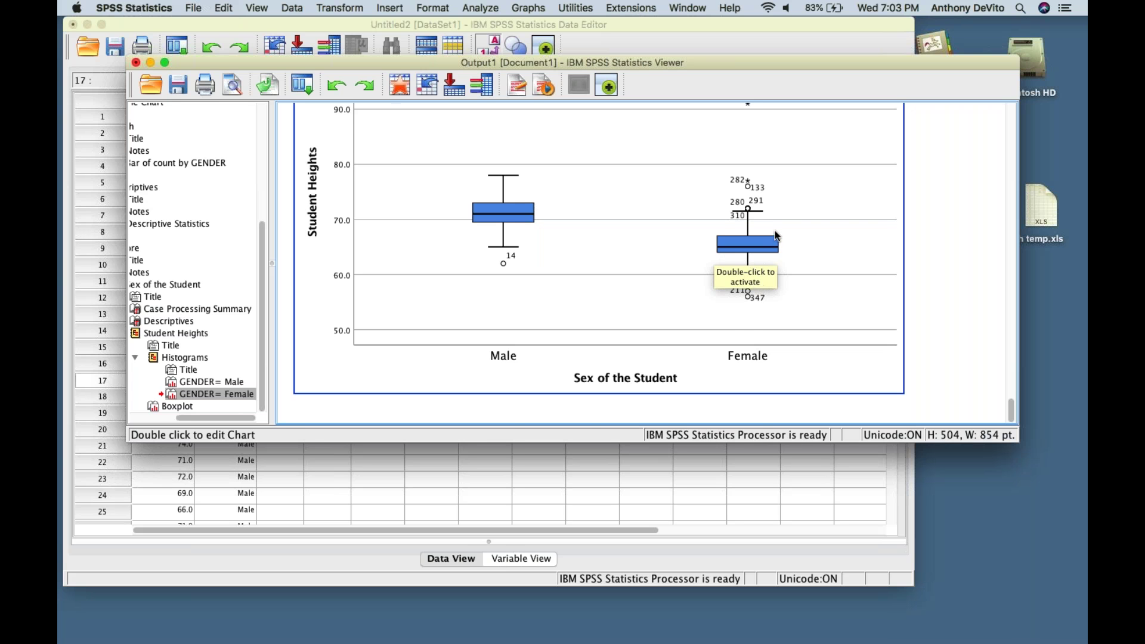
{"action": "scroll", "coordinate": [776, 237], "scroll_direction": "up", "scroll_amount": 2}
{"action": "scroll", "coordinate": [777, 237], "scroll_direction": "up", "scroll_amount": 1}
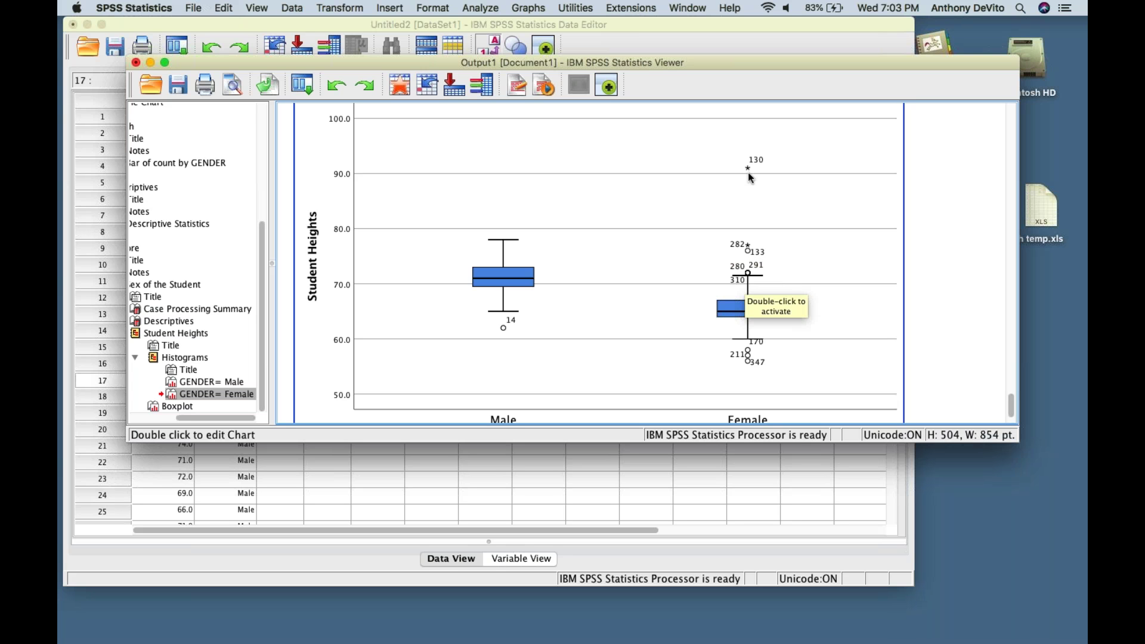
{"action": "scroll", "coordinate": [847, 271], "scroll_direction": "up", "scroll_amount": 1}
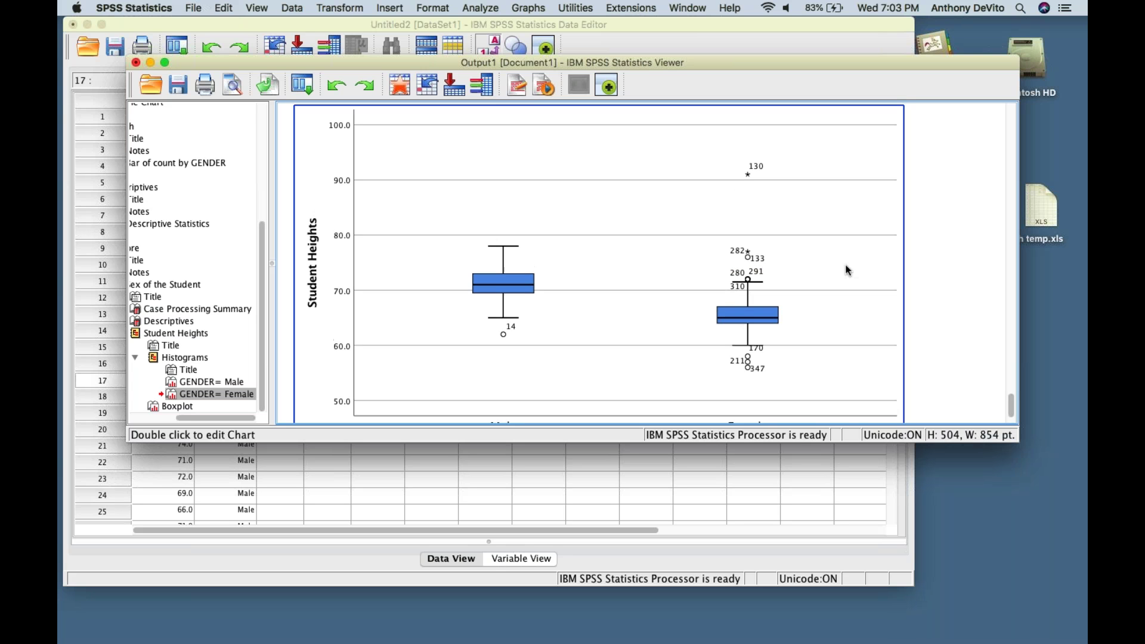
{"action": "left_click", "coordinate": [835, 269]}
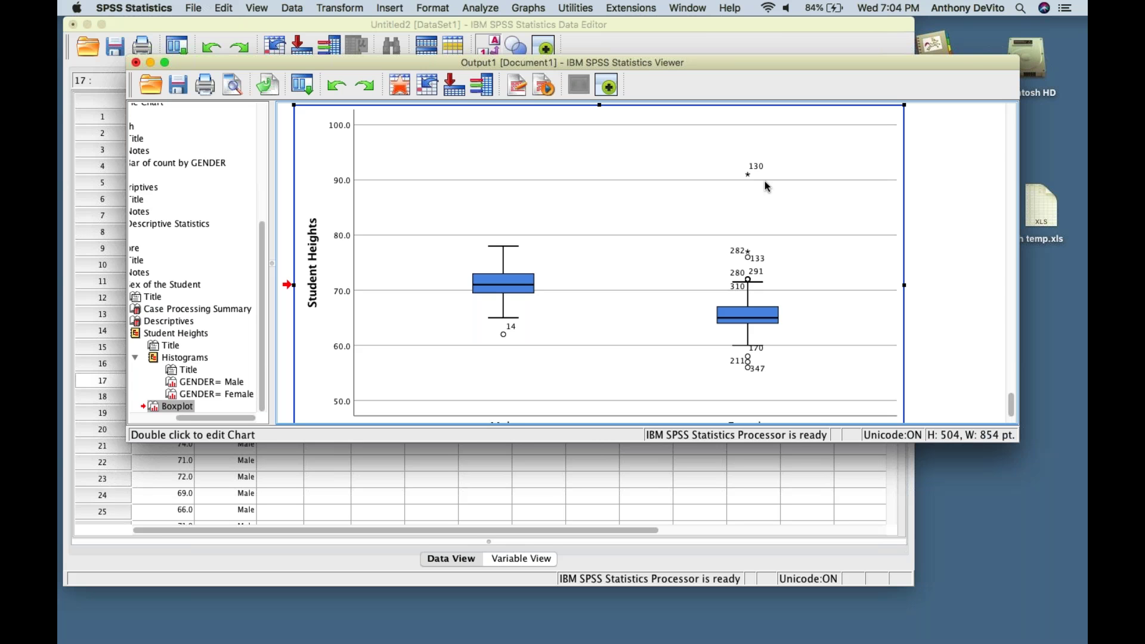
{"action": "scroll", "coordinate": [768, 186], "scroll_direction": "down", "scroll_amount": 1}
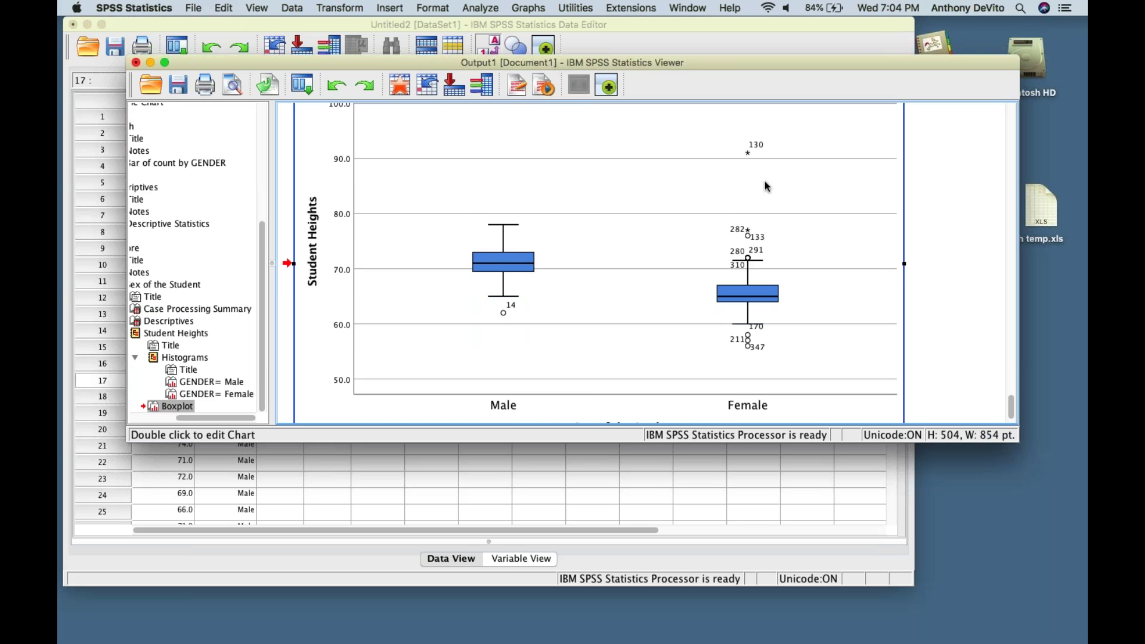
{"action": "scroll", "coordinate": [765, 181], "scroll_direction": "down", "scroll_amount": 1}
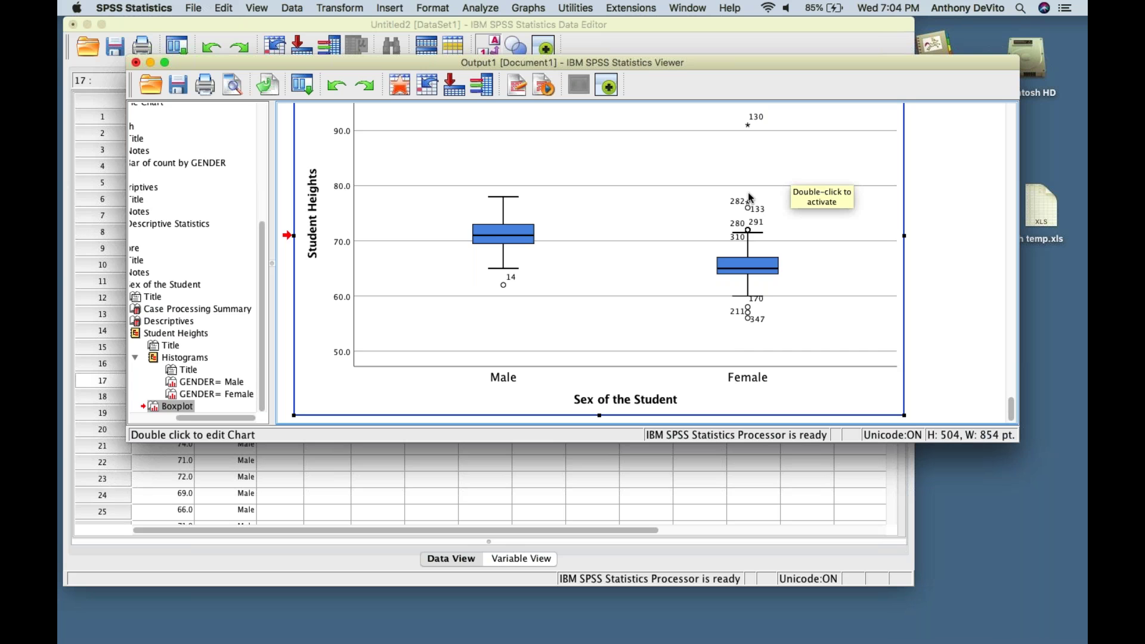
{"action": "scroll", "coordinate": [748, 192], "scroll_direction": "down", "scroll_amount": 2}
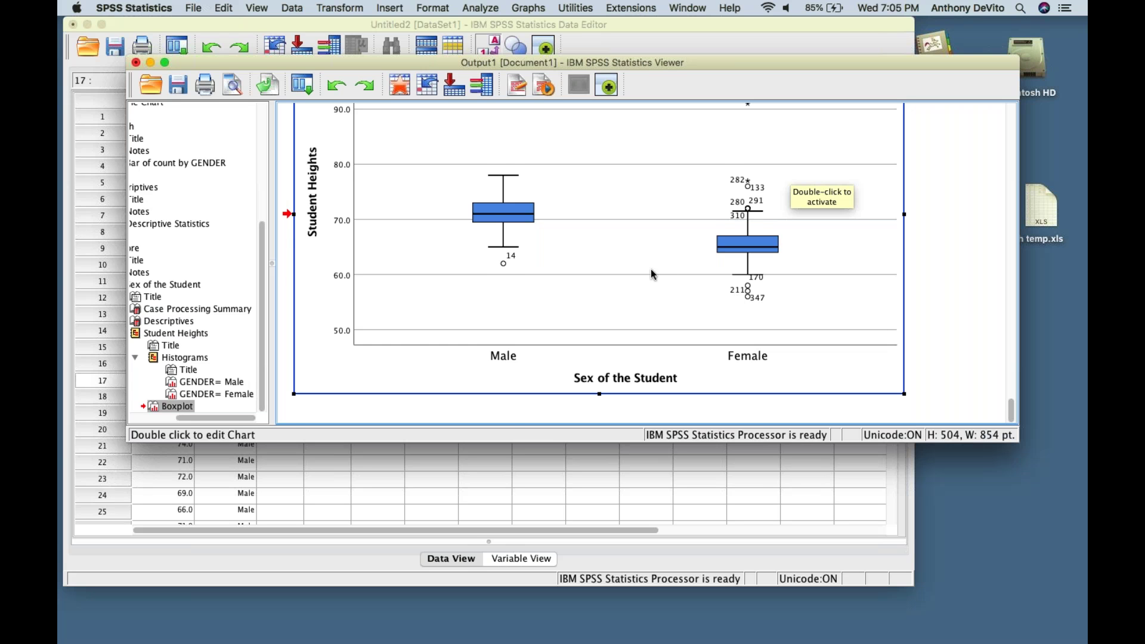
{"action": "scroll", "coordinate": [650, 270], "scroll_direction": "up", "scroll_amount": 2}
{"action": "scroll", "coordinate": [509, 298], "scroll_direction": "down", "scroll_amount": 2}
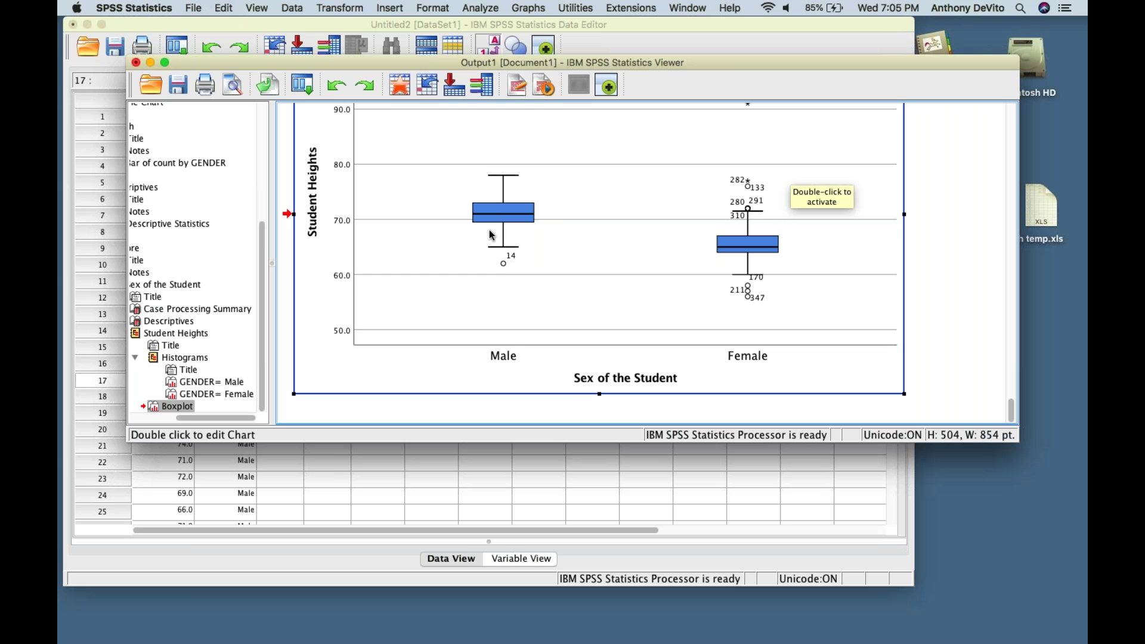
- Bring the Student Heights boxplot output back to the front of the Viewer
{"action": "scroll", "coordinate": [504, 240], "scroll_direction": "up", "scroll_amount": 2}
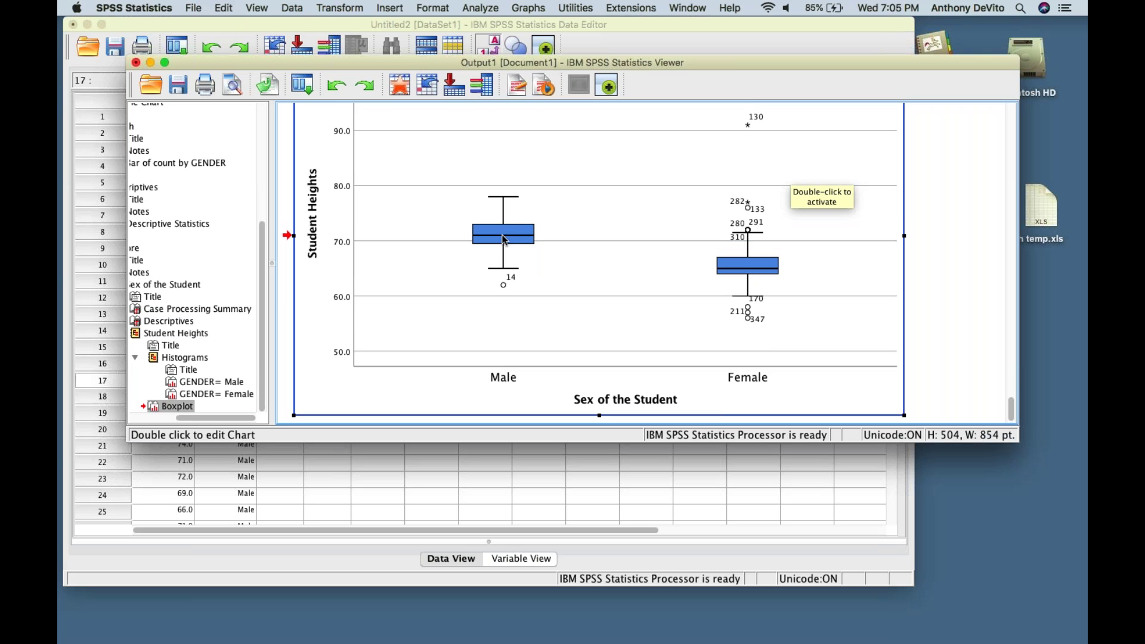
{"action": "scroll", "coordinate": [504, 241], "scroll_direction": "down", "scroll_amount": 2}
{"action": "scroll", "coordinate": [504, 240], "scroll_direction": "up", "scroll_amount": 2}
{"action": "scroll", "coordinate": [504, 240], "scroll_direction": "down", "scroll_amount": 2}
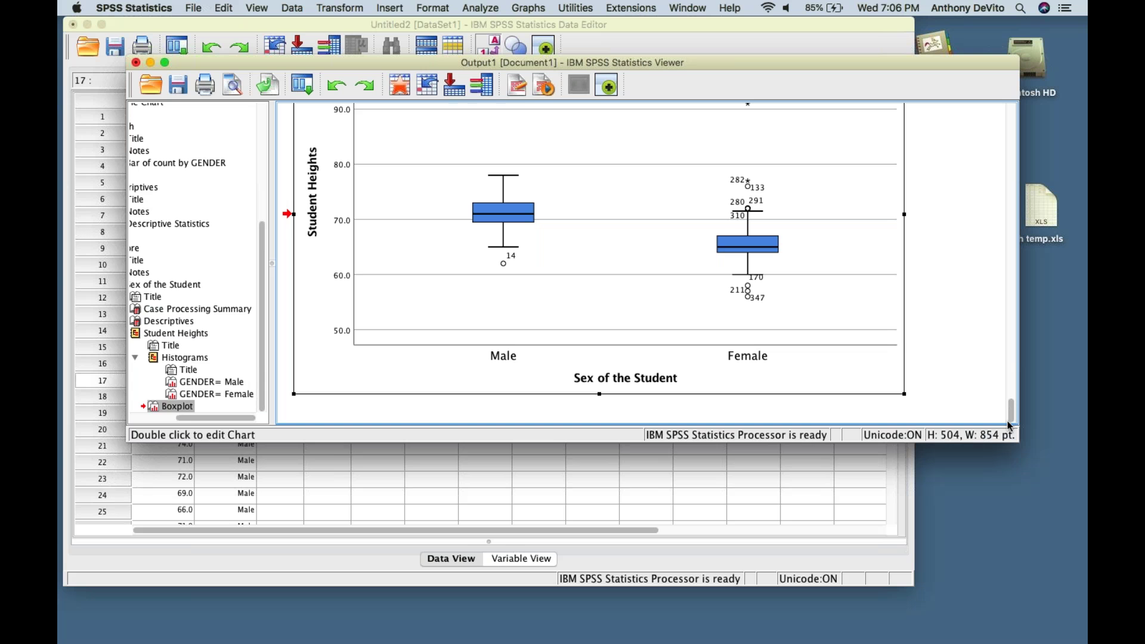
{"action": "key", "text": "super+Tab"}
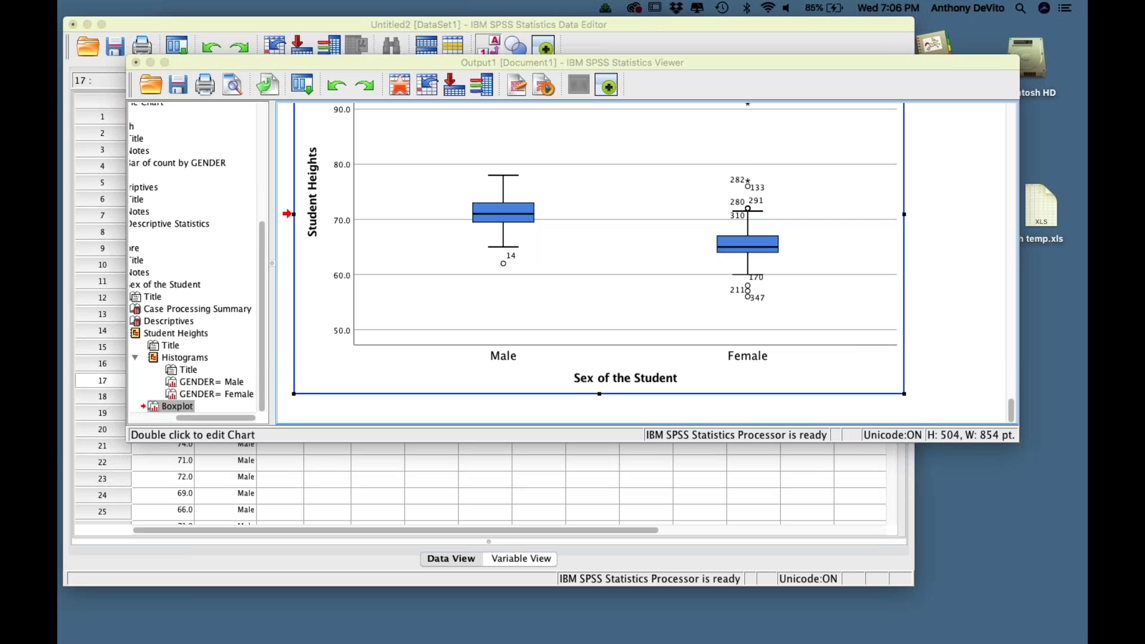
{"action": "left_click", "coordinate": [854, 346]}
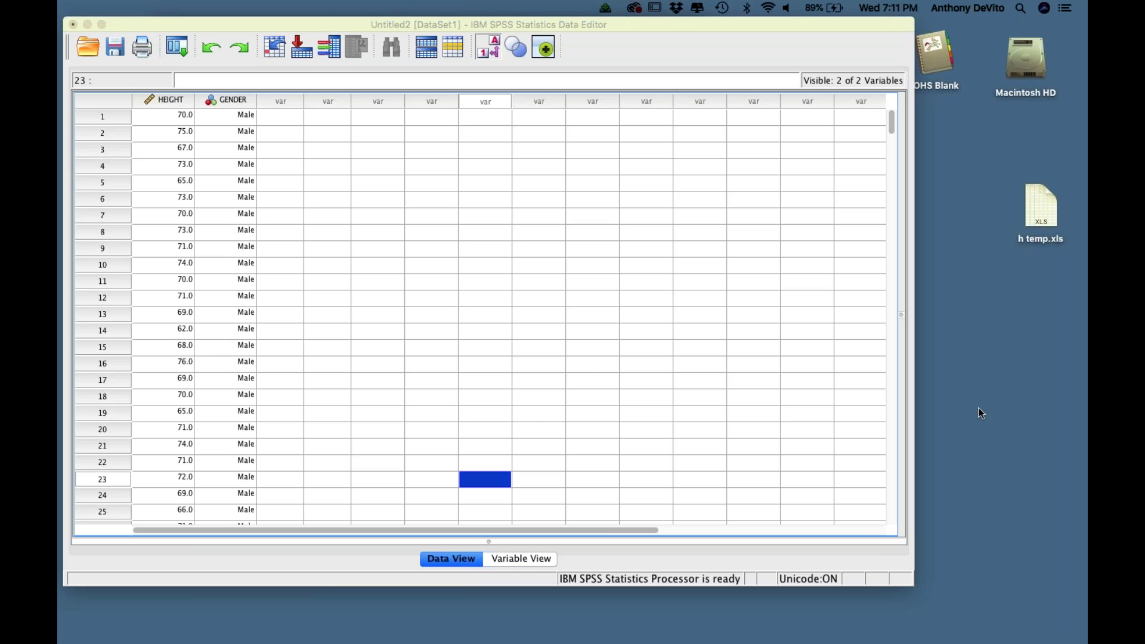
- Bring the HEIGHT and GENDER data forward, close the window, and decline quitting SPSS
{"action": "left_click", "coordinate": [530, 429]}
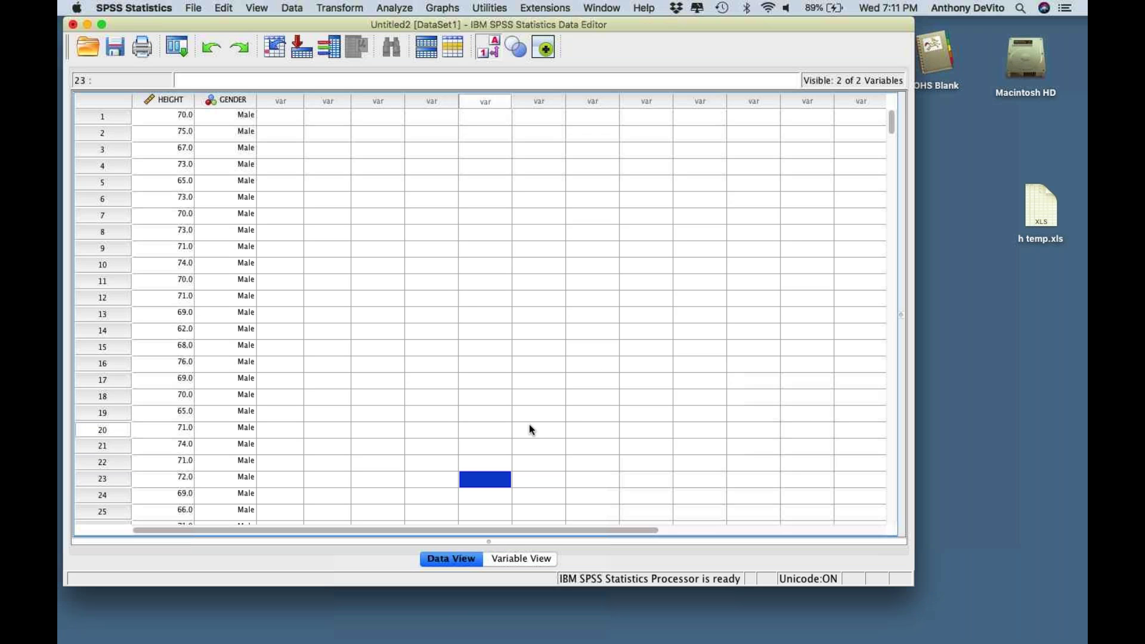
{"action": "left_click", "coordinate": [530, 429]}
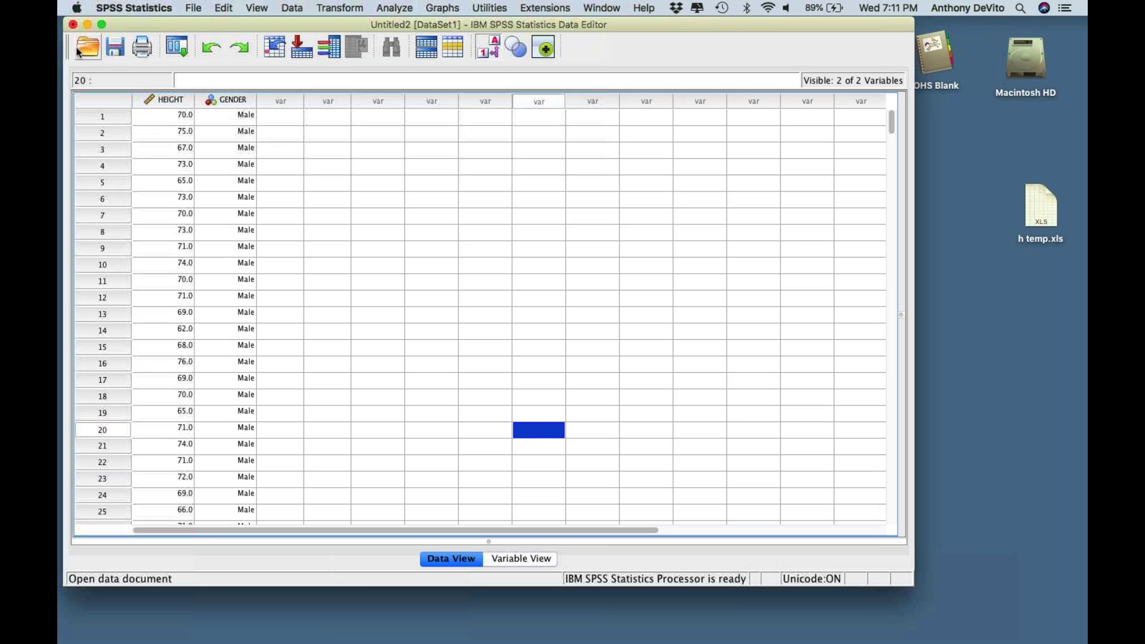
{"action": "left_click", "coordinate": [74, 25]}
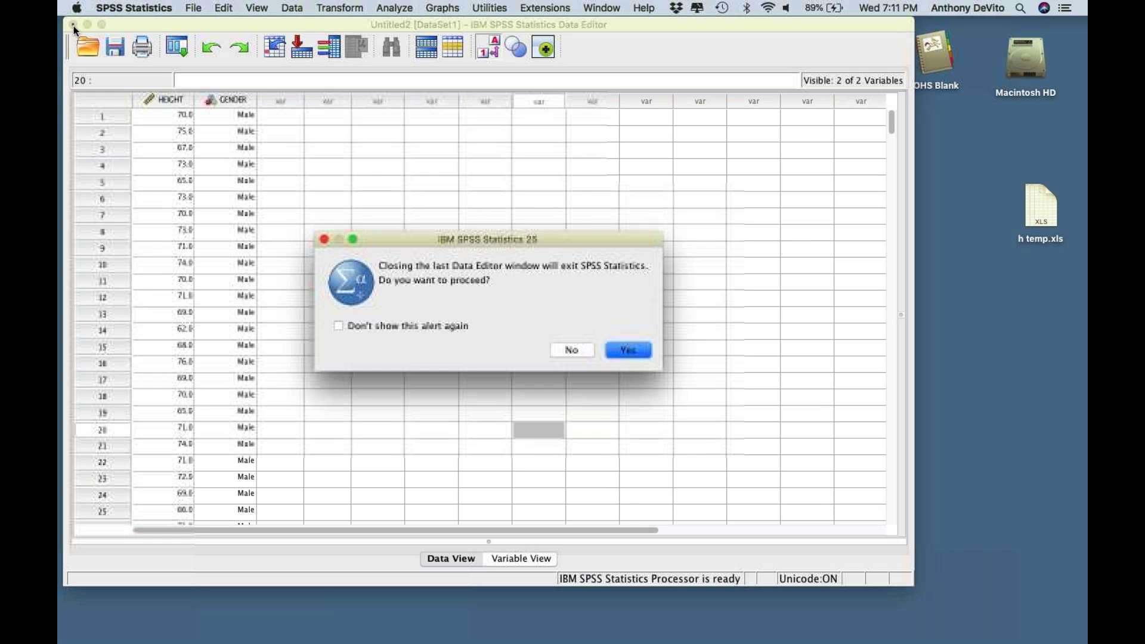
{"action": "left_click", "coordinate": [576, 355]}
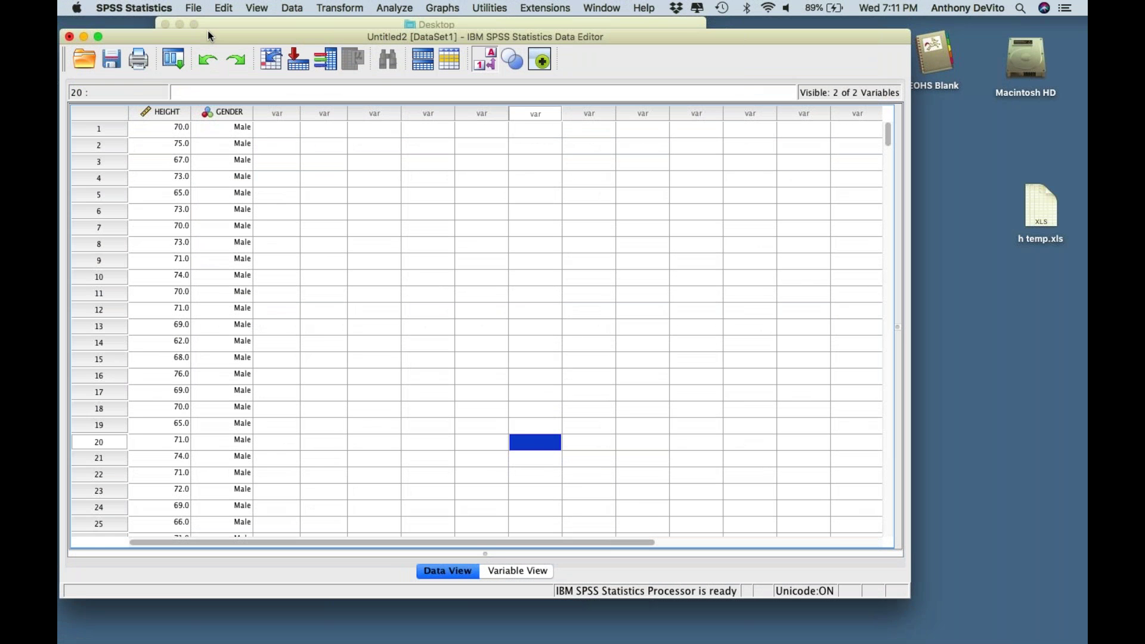
- Open NCBIRTH800mod_spss_file.sav from the session 2 folder, accepting minimum string widths
{"action": "left_click", "coordinate": [188, 7]}
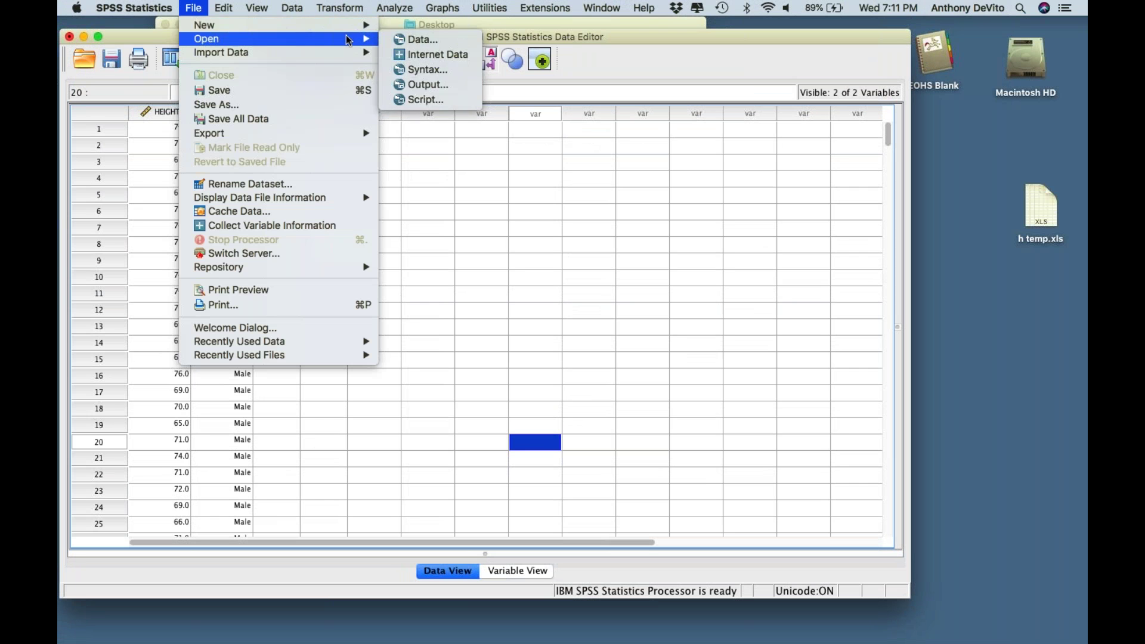
{"action": "mouse_move", "coordinate": [358, 37]}
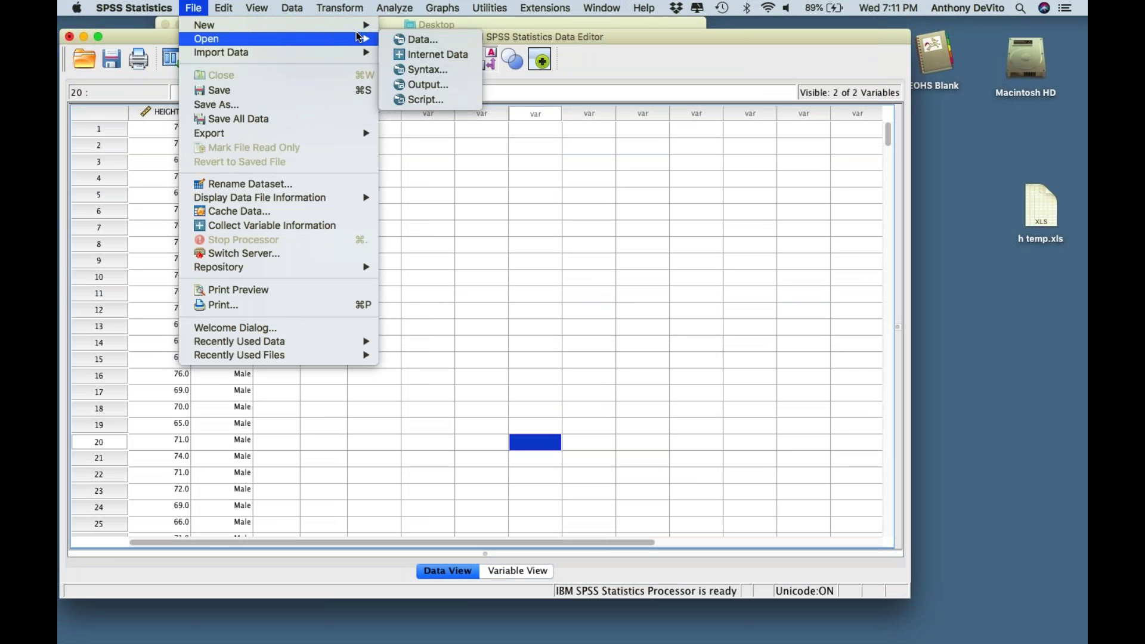
{"action": "left_click", "coordinate": [411, 40]}
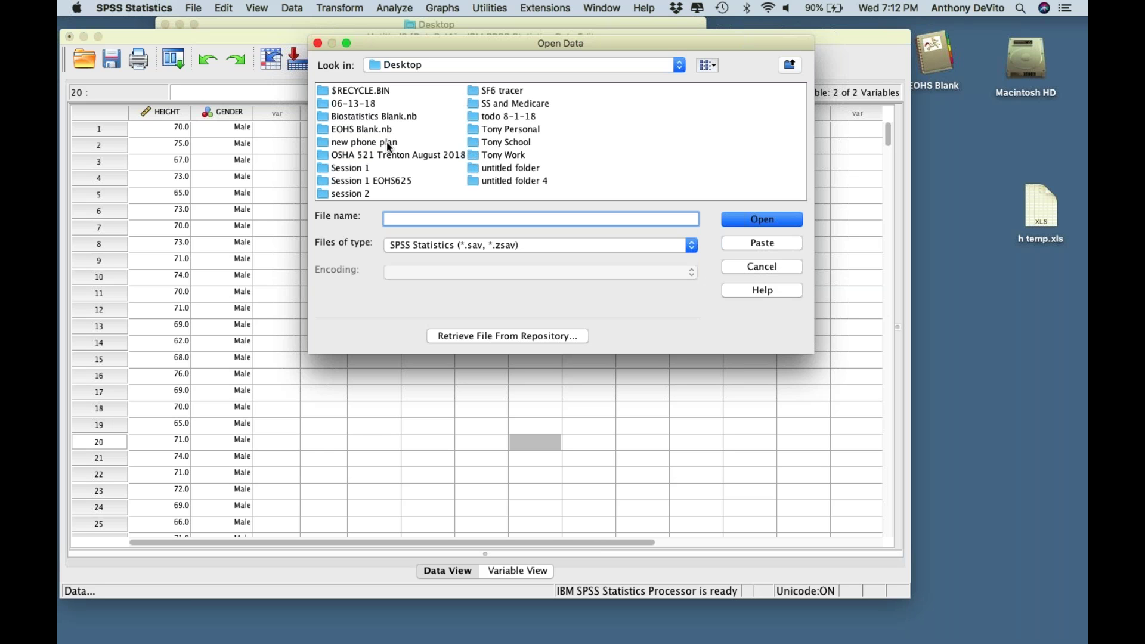
{"action": "double_click", "coordinate": [355, 194]}
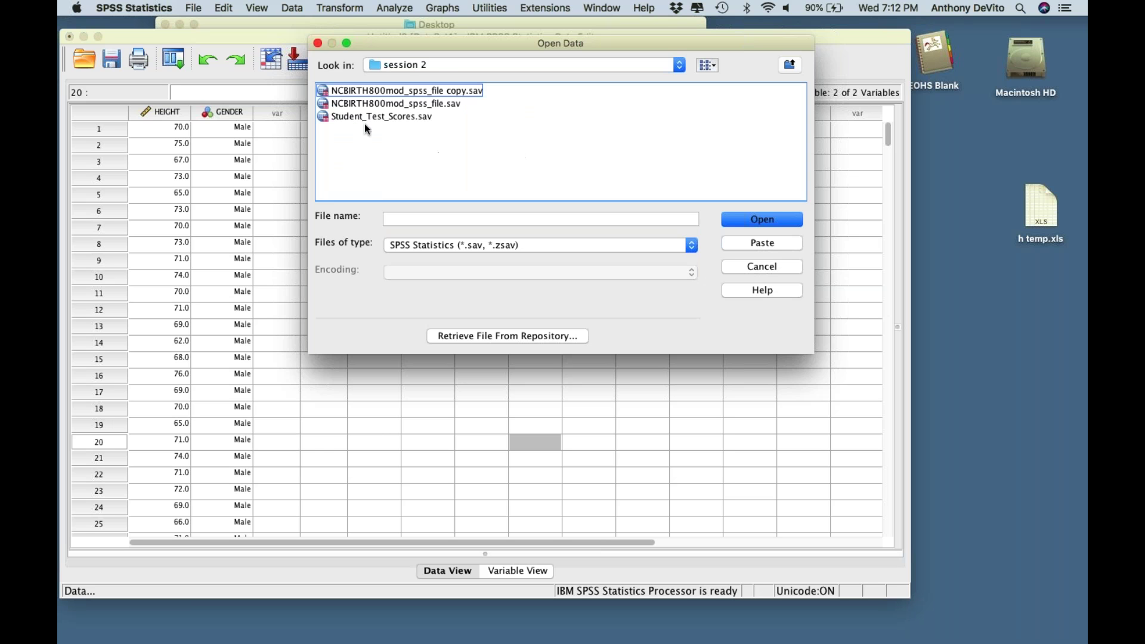
{"action": "left_click", "coordinate": [323, 104]}
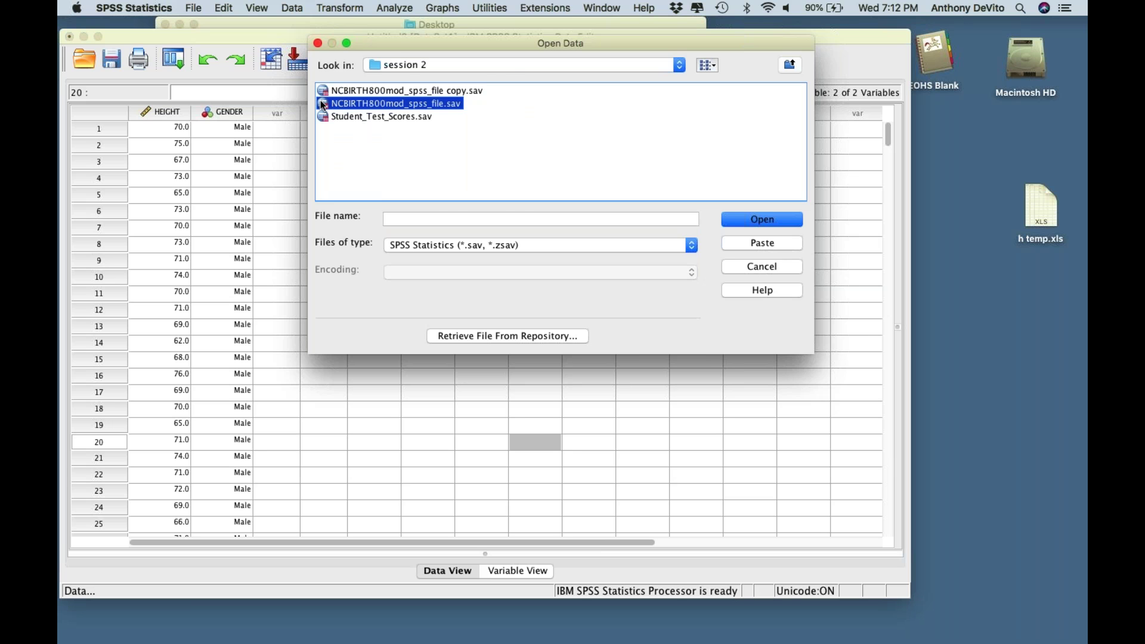
{"action": "double_click", "coordinate": [322, 104]}
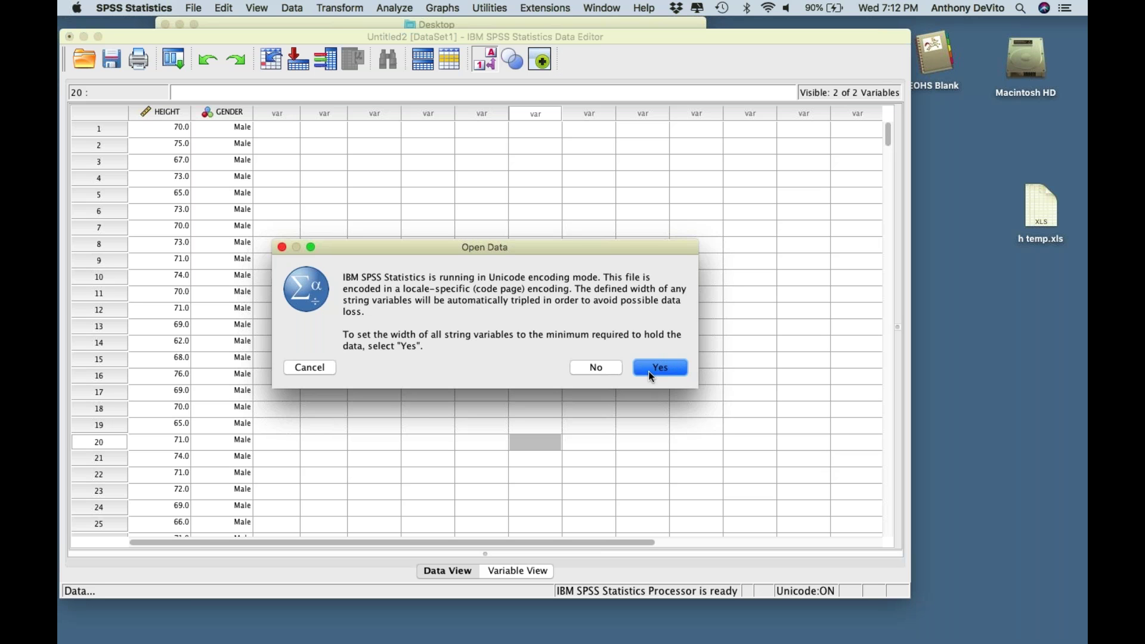
{"action": "left_click", "coordinate": [652, 373]}
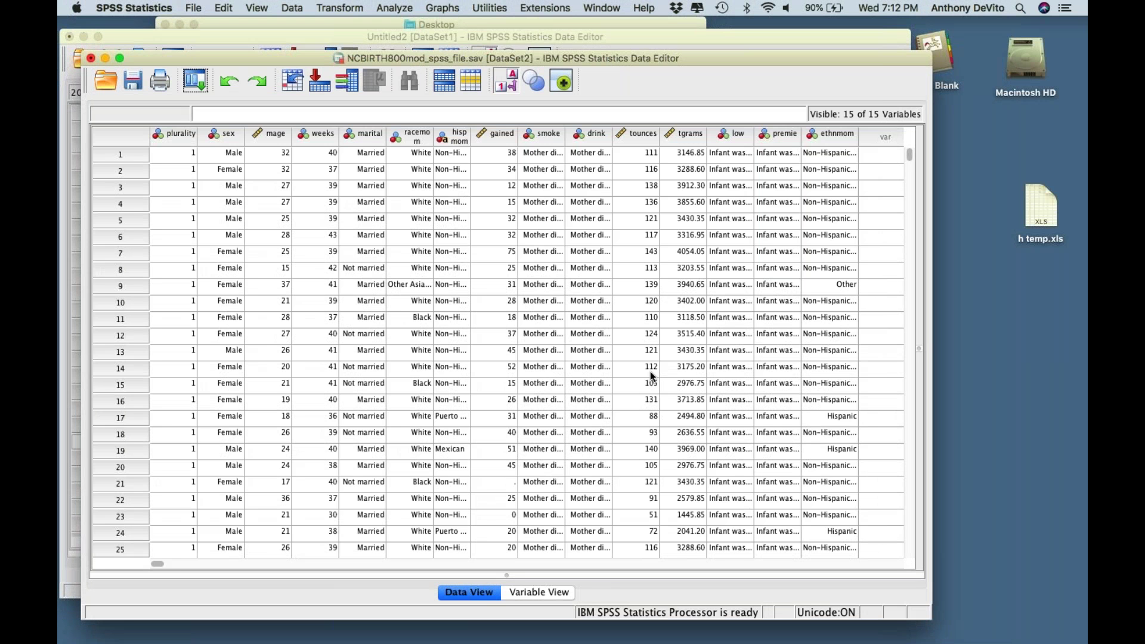
{"action": "scroll", "coordinate": [652, 376], "scroll_direction": "down", "scroll_amount": 2}
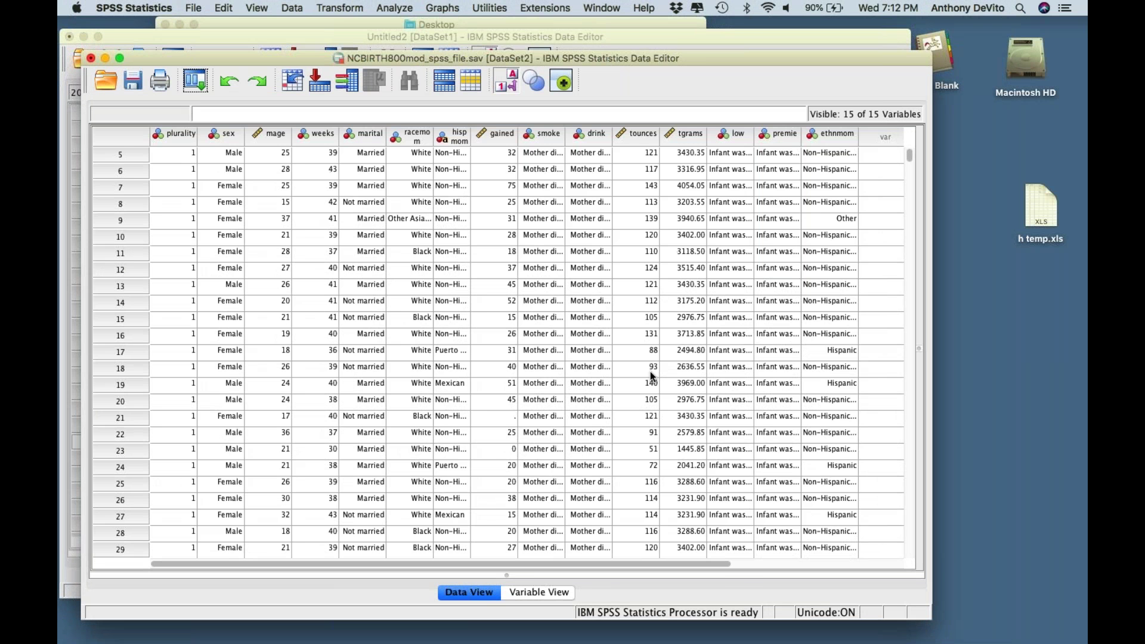
{"action": "scroll", "coordinate": [652, 376], "scroll_direction": "down", "scroll_amount": 20}
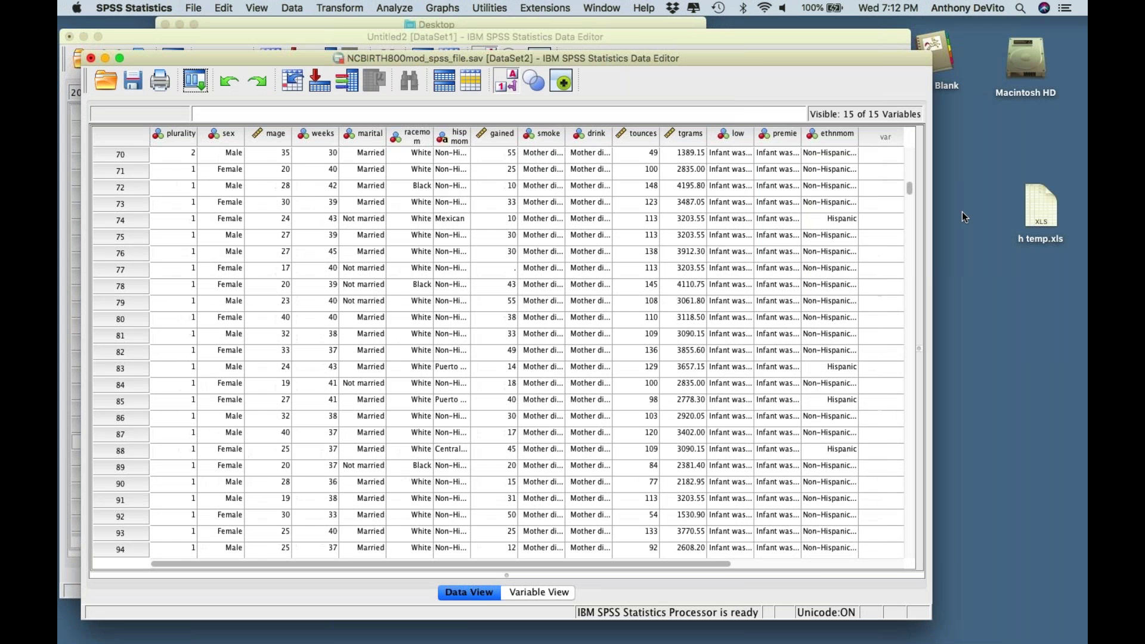
{"action": "scroll", "coordinate": [754, 352], "scroll_direction": "down", "scroll_amount": 20}
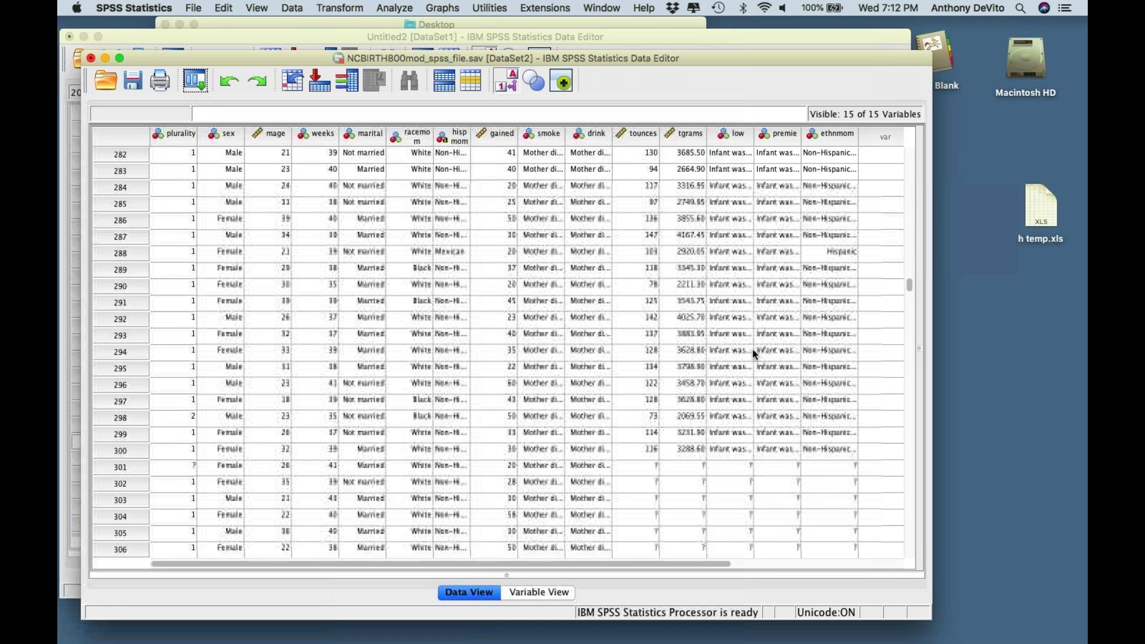
{"action": "scroll", "coordinate": [753, 352], "scroll_direction": "right", "scroll_amount": 2}
{"action": "scroll", "coordinate": [753, 351], "scroll_direction": "up", "scroll_amount": 5}
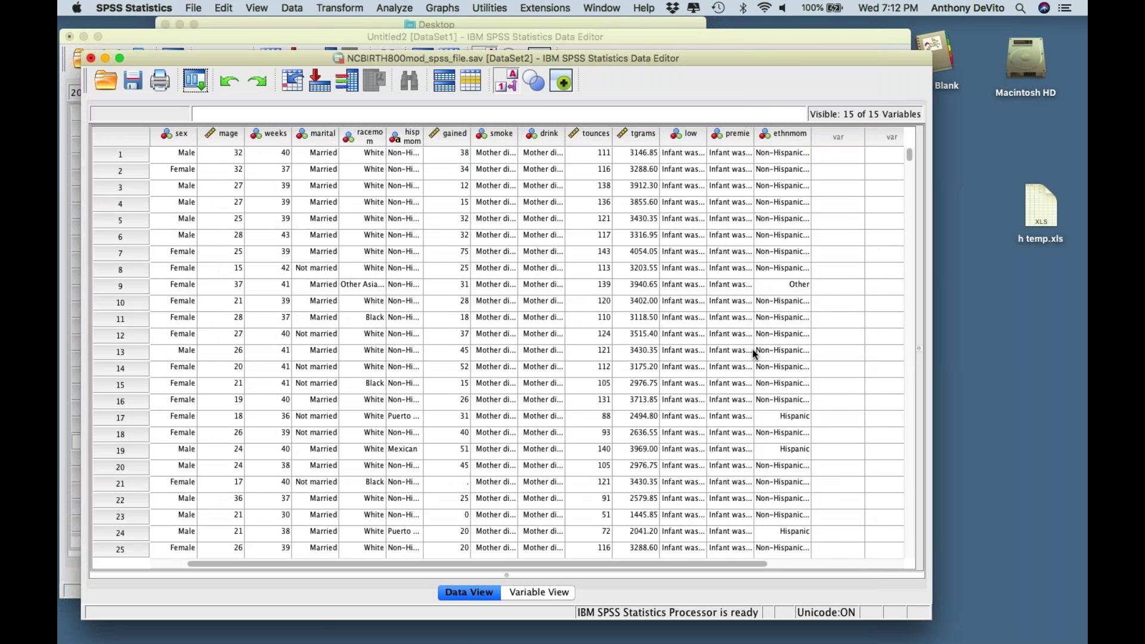
{"action": "scroll", "coordinate": [753, 351], "scroll_direction": "left", "scroll_amount": 1}
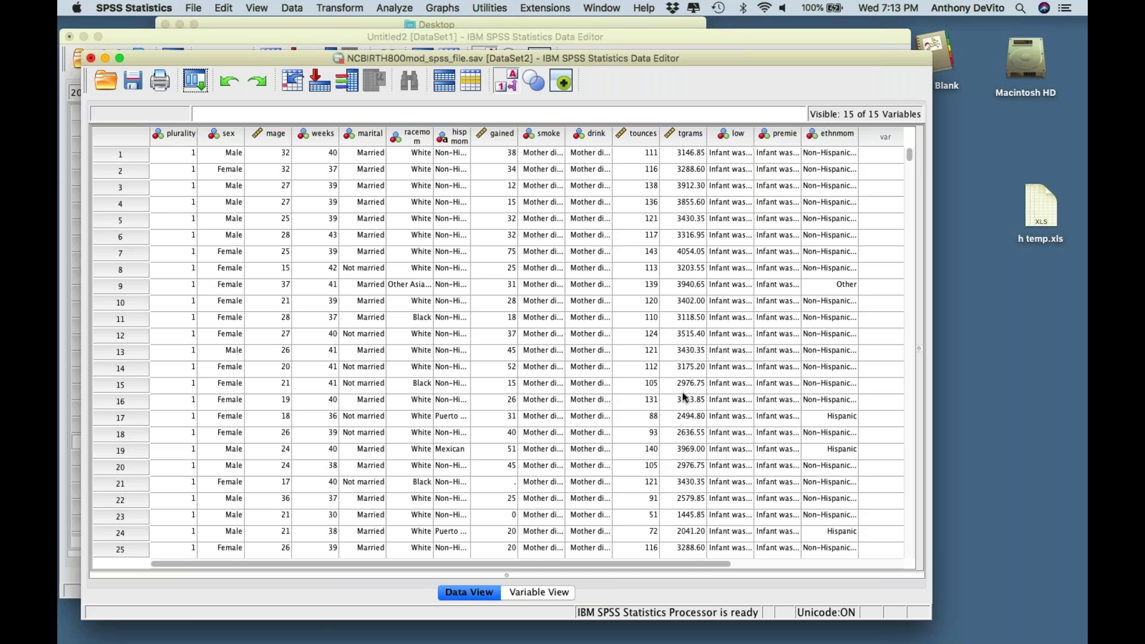
- In Variable View, widen the Name and Label columns and set plurality's Measure to Scale
{"action": "left_click", "coordinate": [536, 593]}
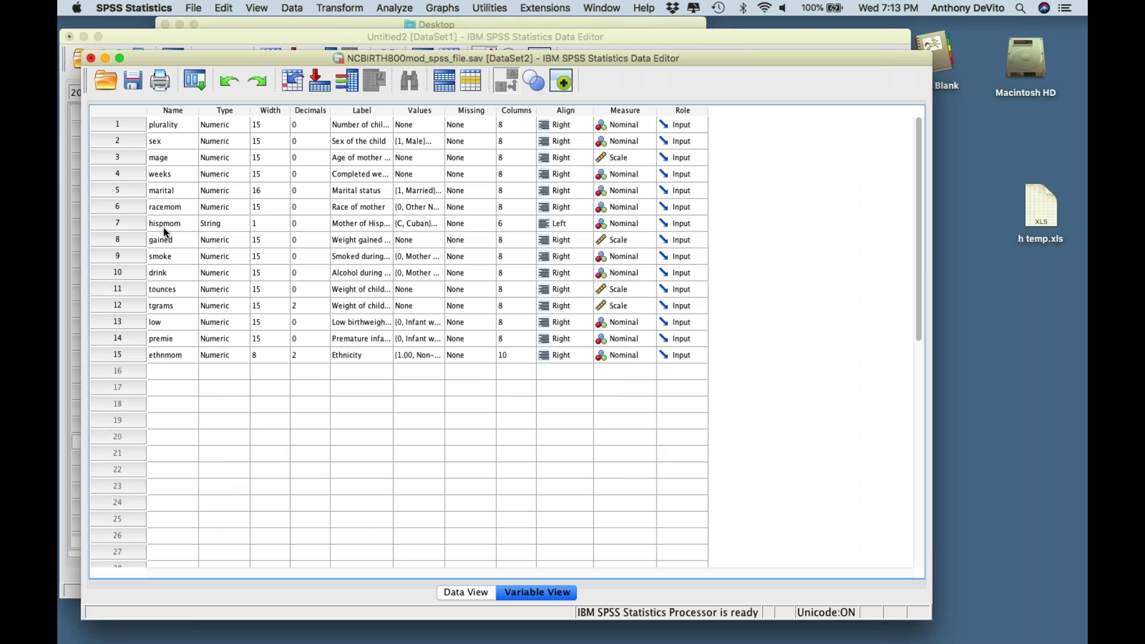
{"action": "left_click_drag", "start_coordinate": [198, 111], "coordinate": [224, 112]}
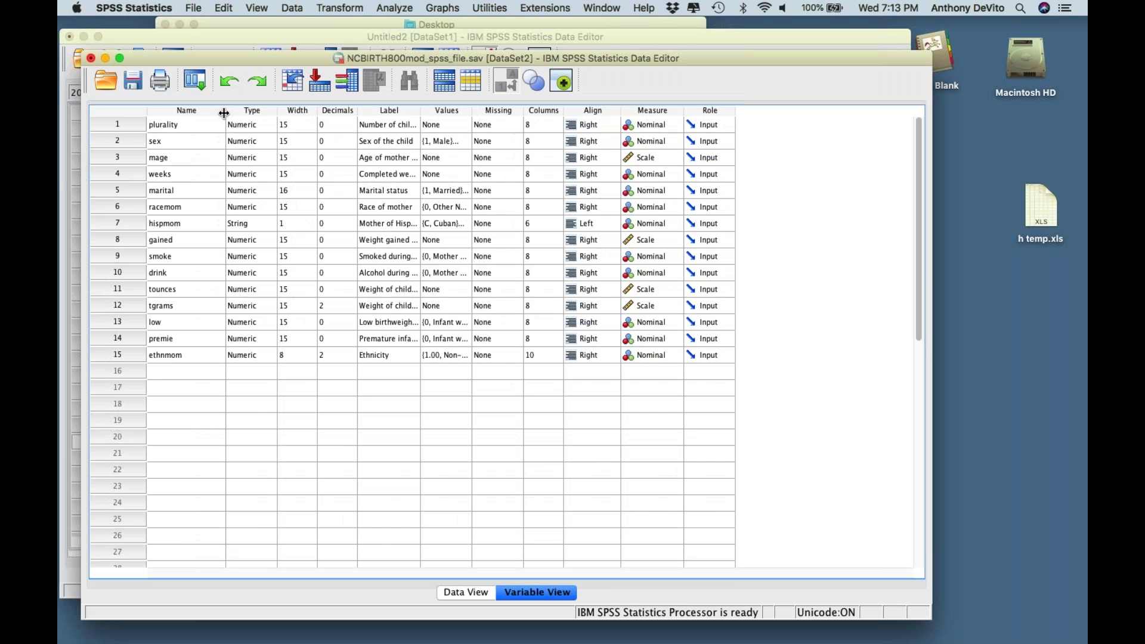
{"action": "left_click", "coordinate": [180, 127]}
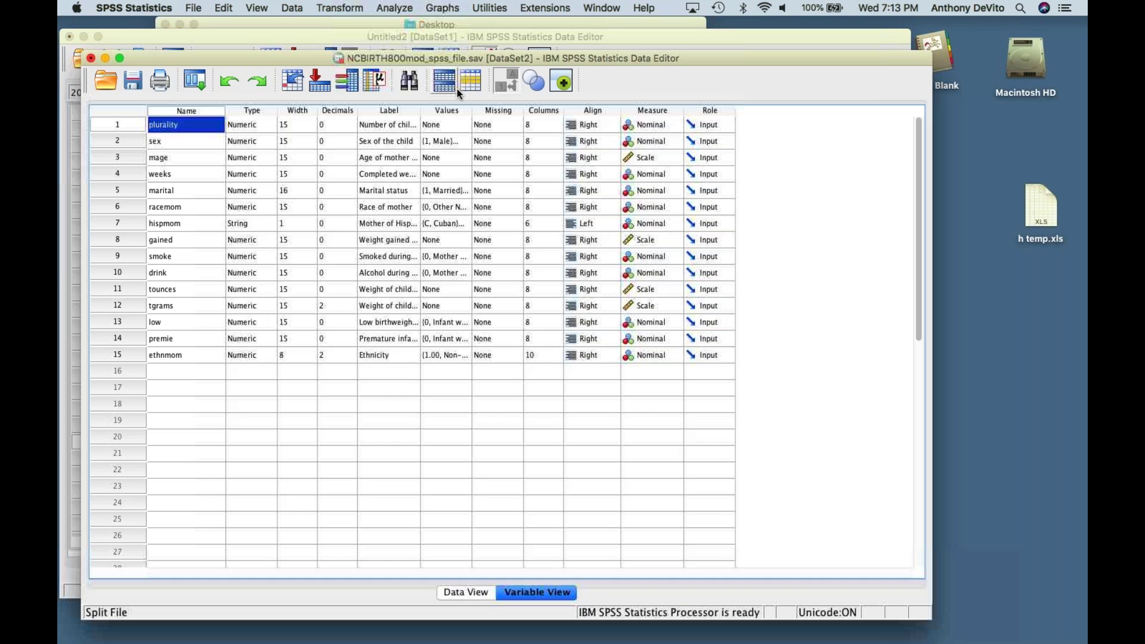
{"action": "left_click", "coordinate": [195, 140]}
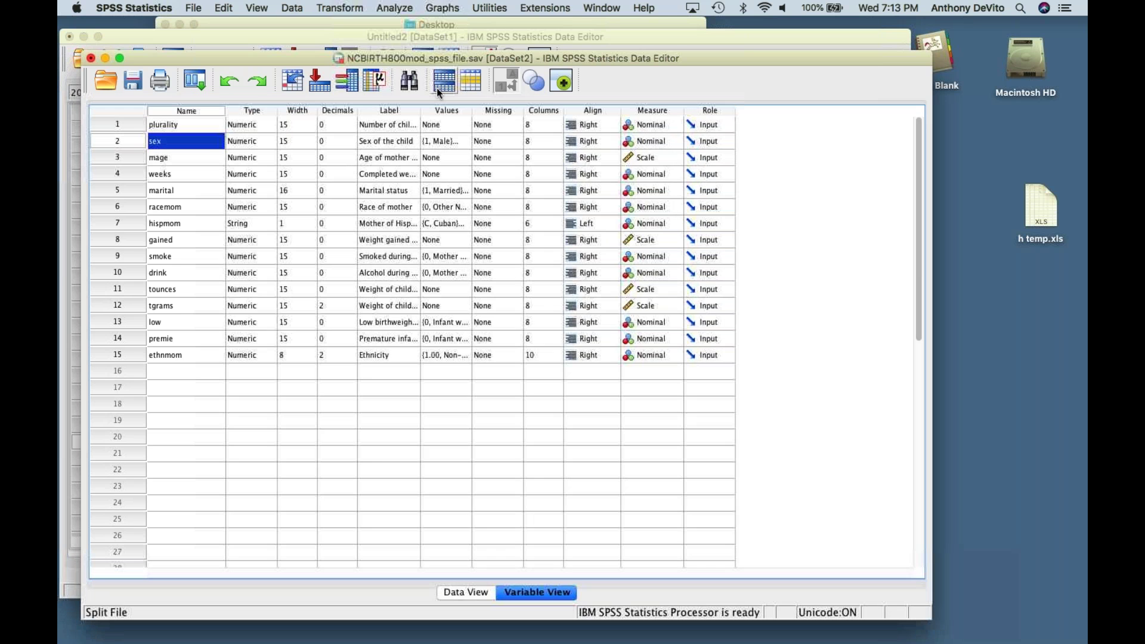
{"action": "left_click_drag", "start_coordinate": [421, 111], "coordinate": [543, 111]}
{"action": "left_click", "coordinate": [461, 125]}
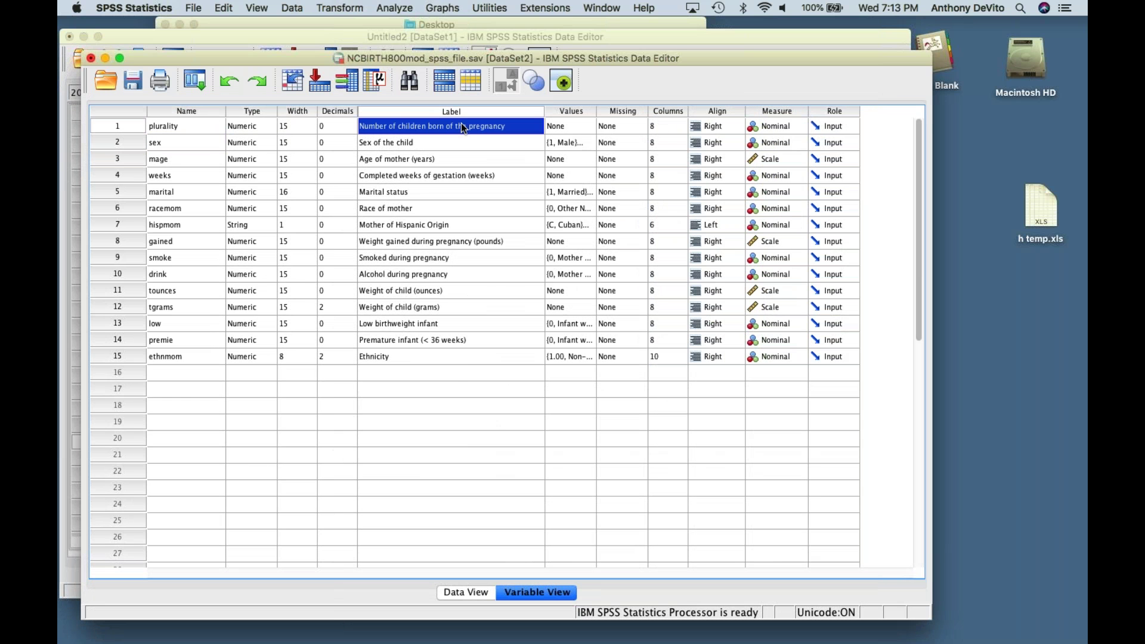
{"action": "left_click", "coordinate": [475, 156]}
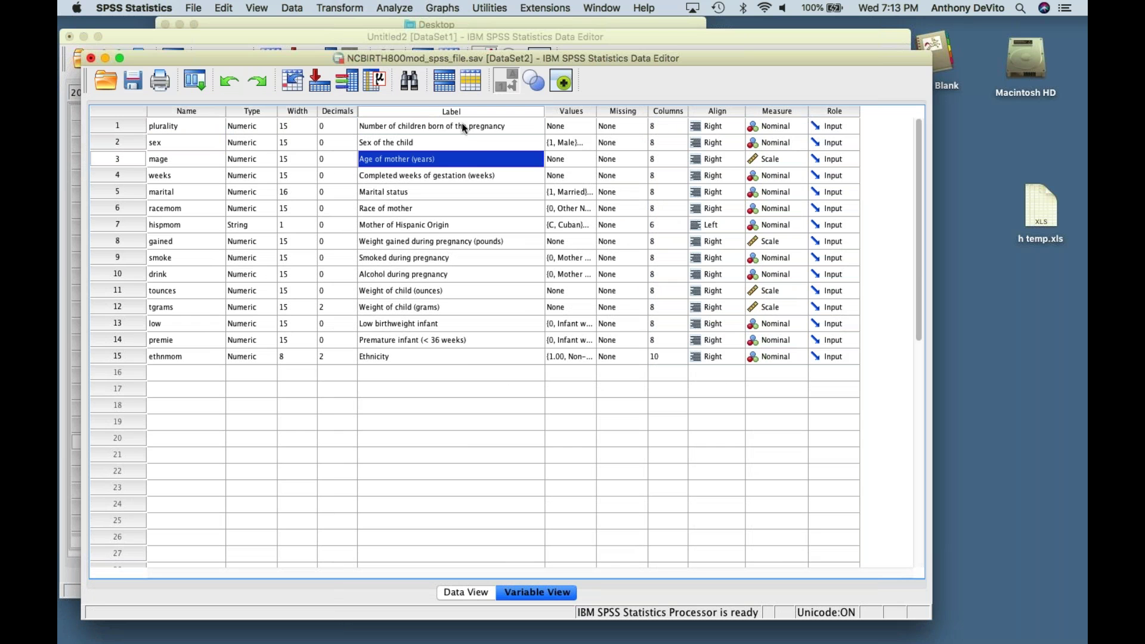
{"action": "left_click", "coordinate": [461, 123]}
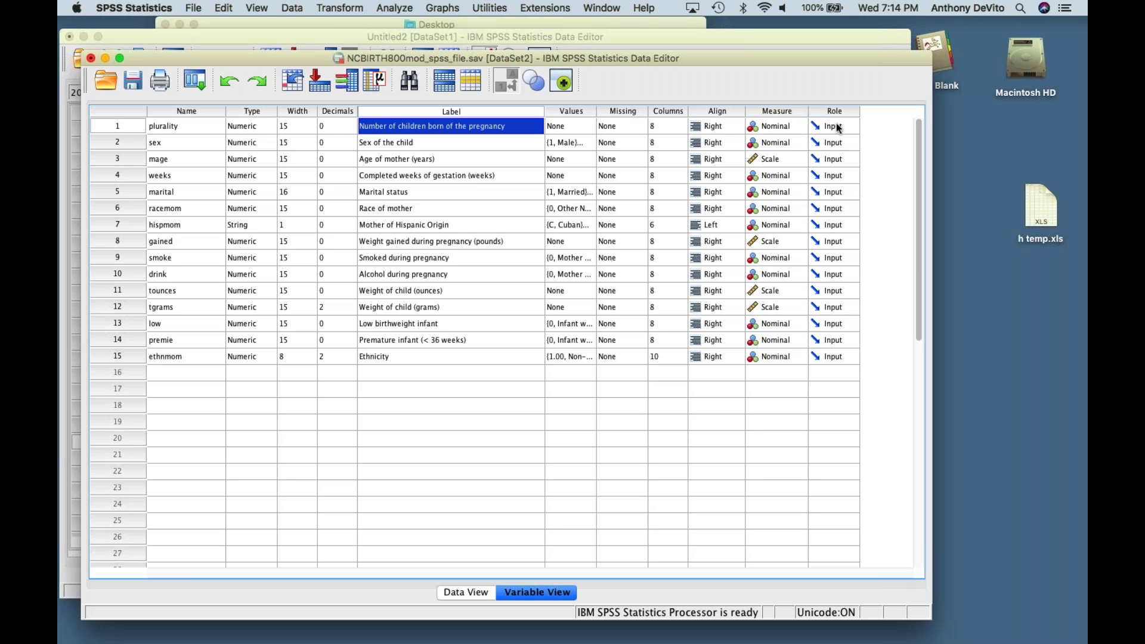
{"action": "left_click", "coordinate": [802, 126]}
{"action": "left_click", "coordinate": [787, 99]}
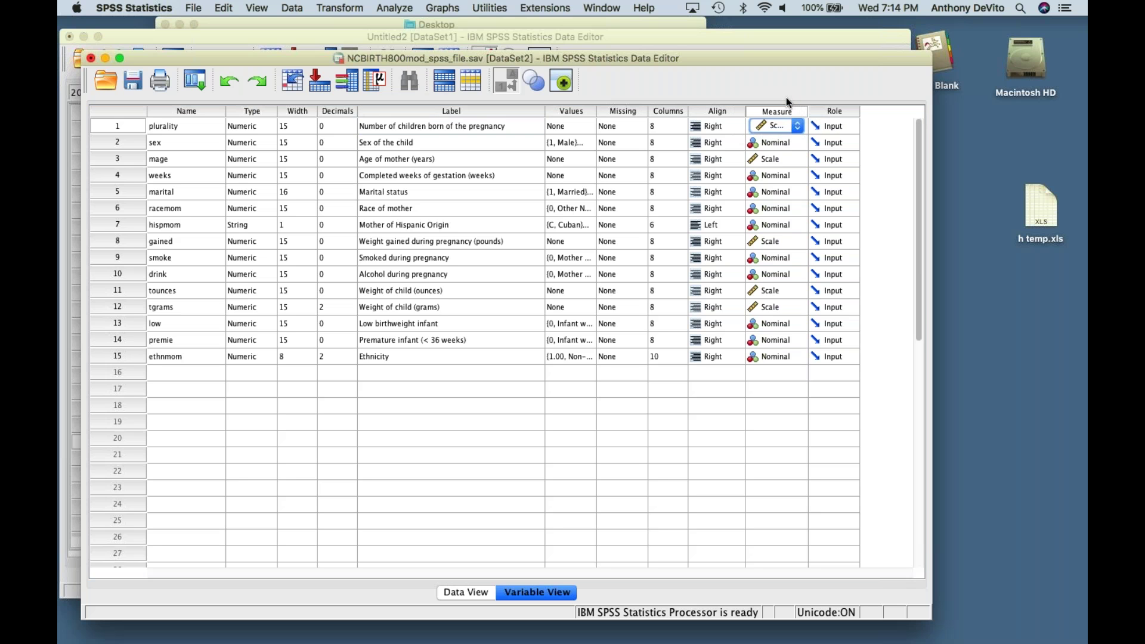
{"action": "left_click", "coordinate": [833, 410]}
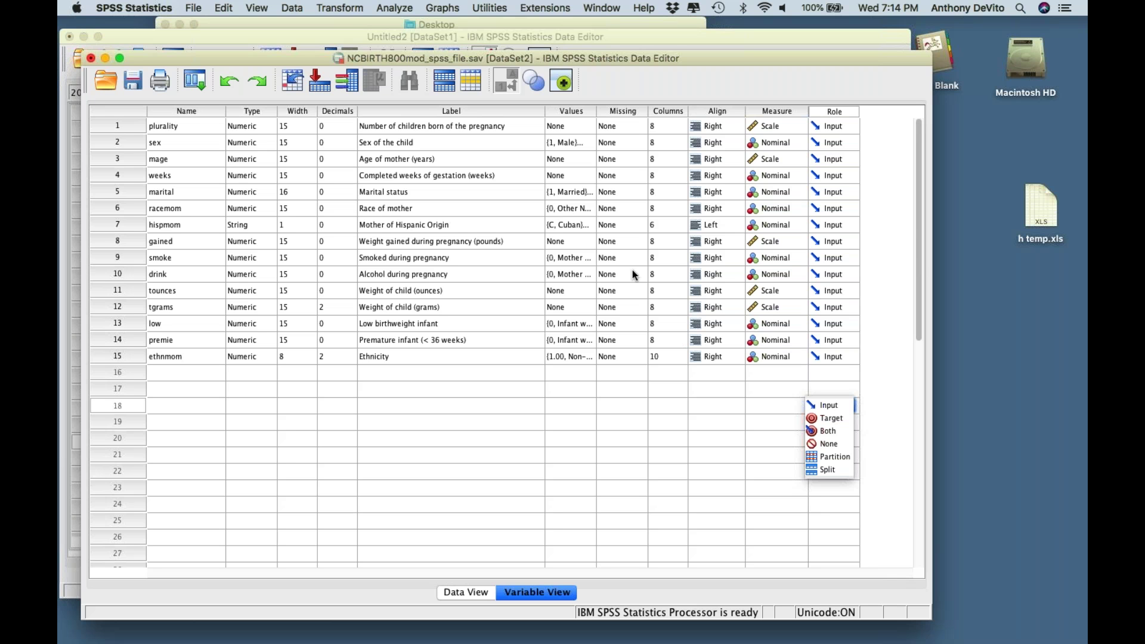
{"action": "key", "text": "Escape"}
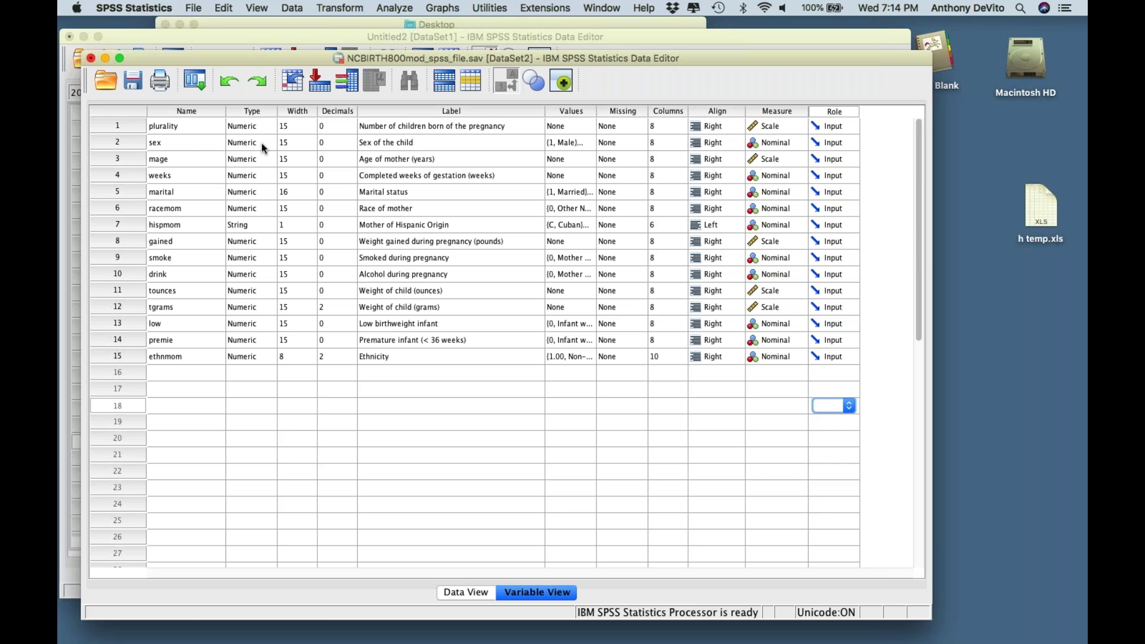
{"action": "left_click", "coordinate": [178, 143]}
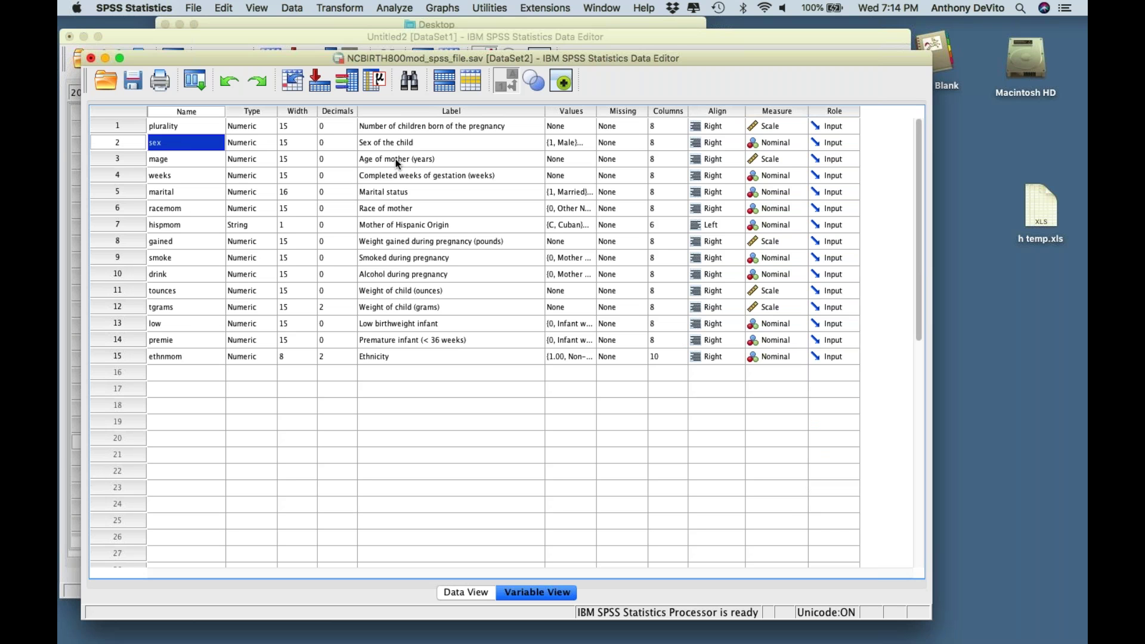
{"action": "left_click", "coordinate": [486, 142]}
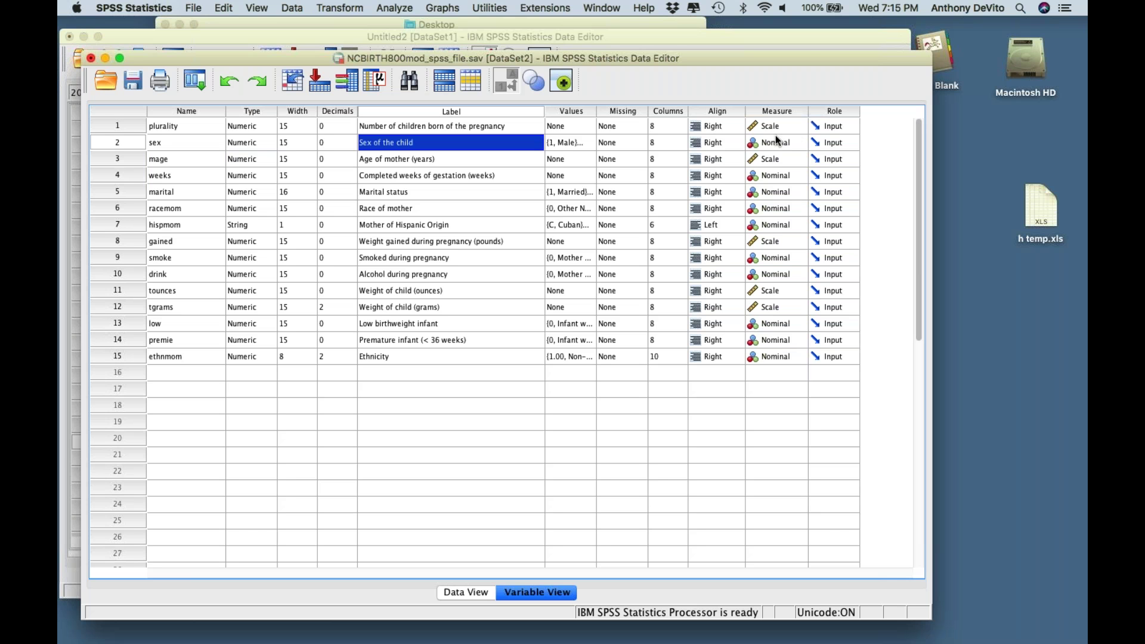
{"action": "left_click", "coordinate": [588, 145]}
{"action": "left_click", "coordinate": [588, 144]}
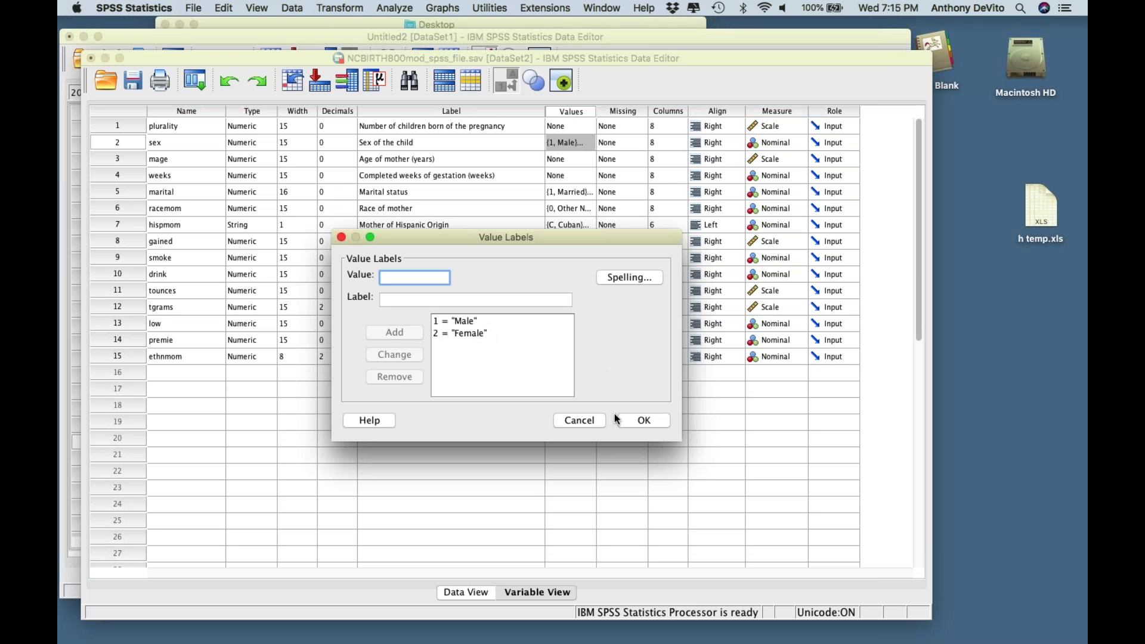
{"action": "left_click", "coordinate": [580, 420]}
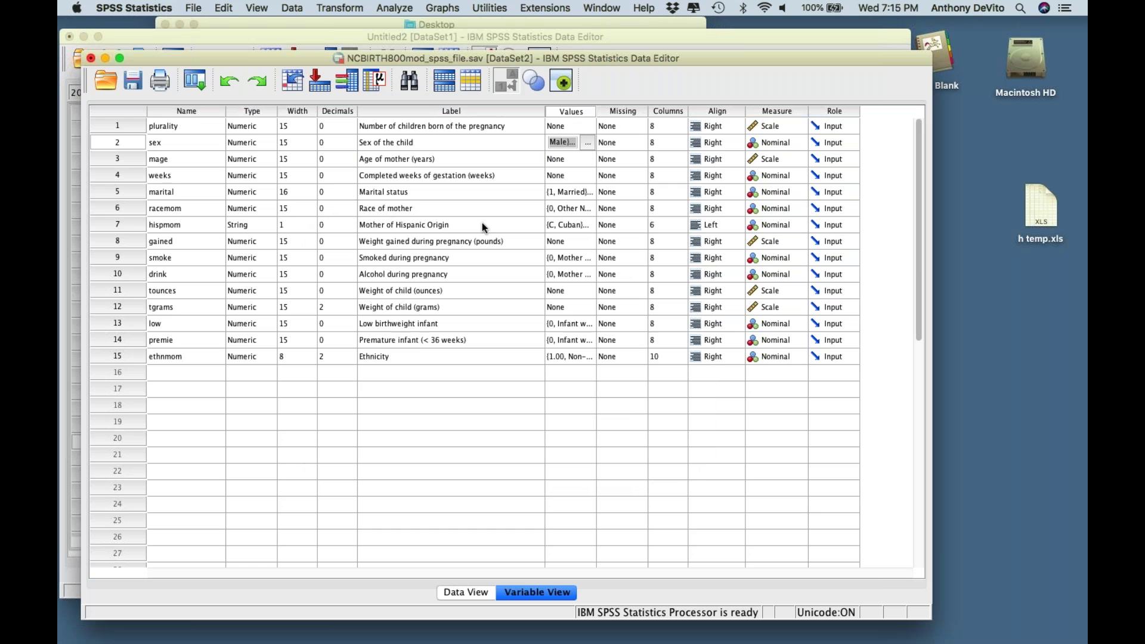
{"action": "scroll", "coordinate": [481, 225], "scroll_direction": "down", "scroll_amount": 1}
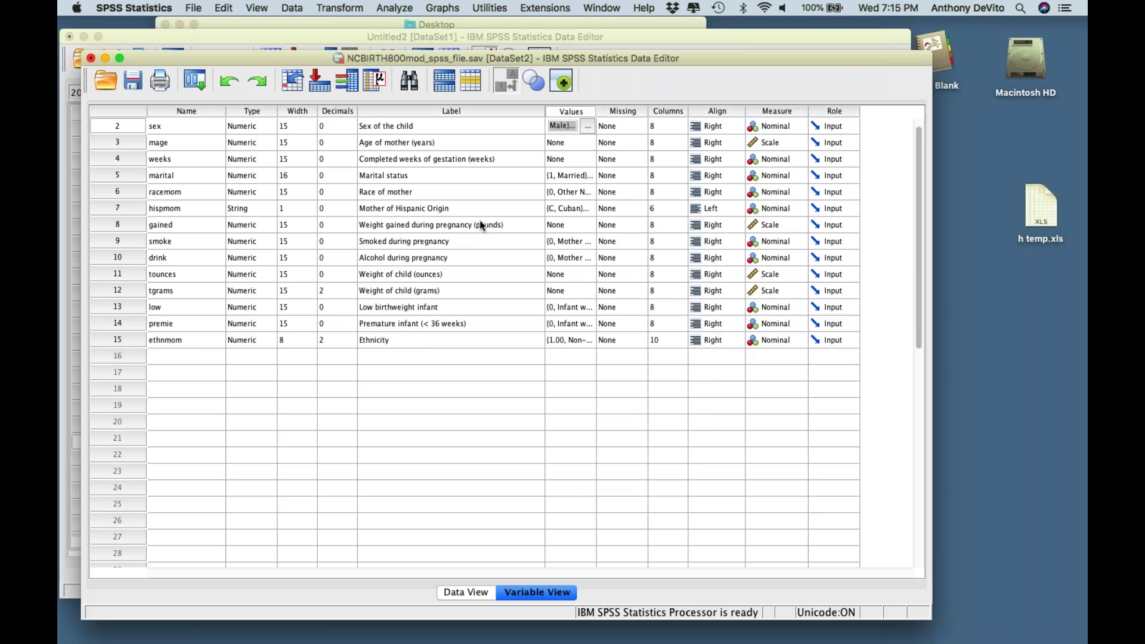
{"action": "left_click", "coordinate": [591, 173]}
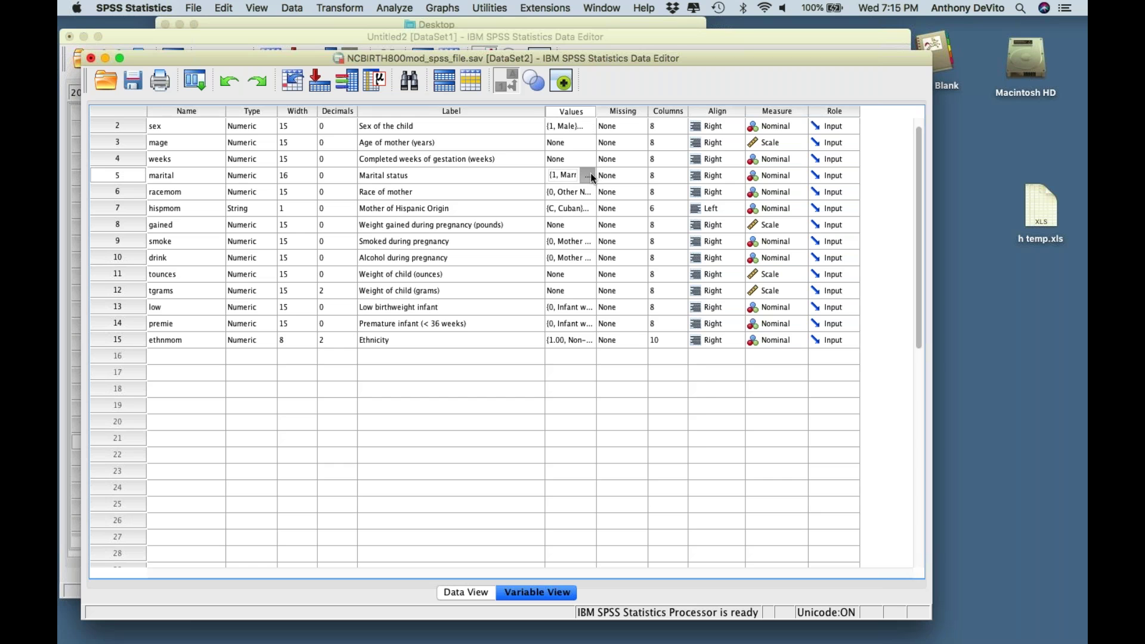
{"action": "left_click", "coordinate": [591, 173]}
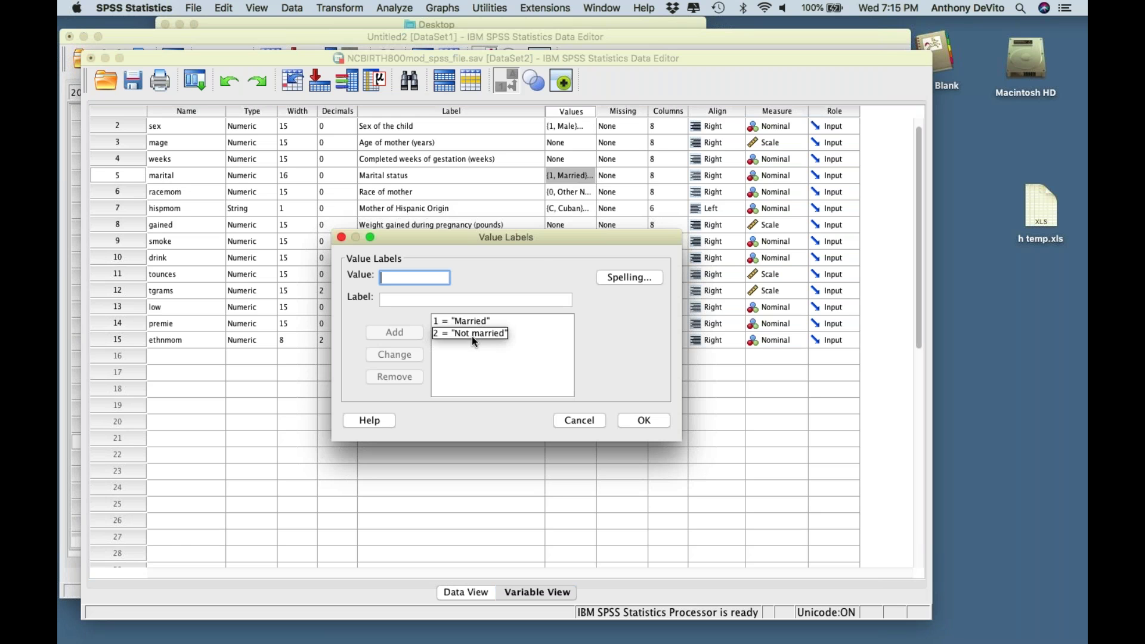
{"action": "left_click", "coordinate": [340, 237]}
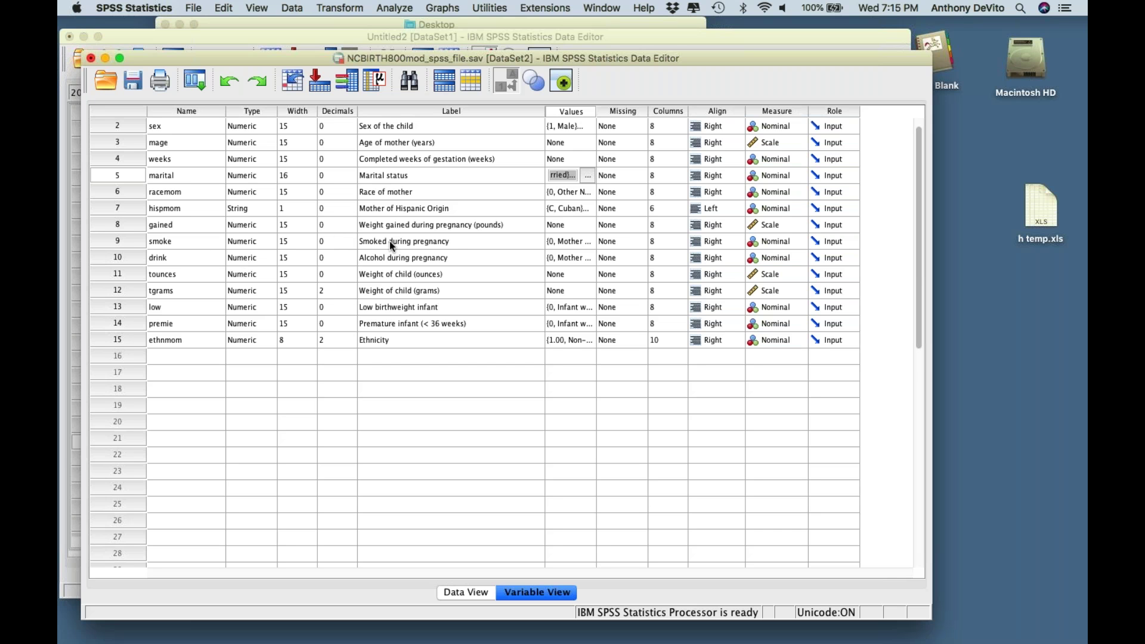
{"action": "left_click", "coordinate": [591, 241]}
{"action": "left_click", "coordinate": [588, 241]}
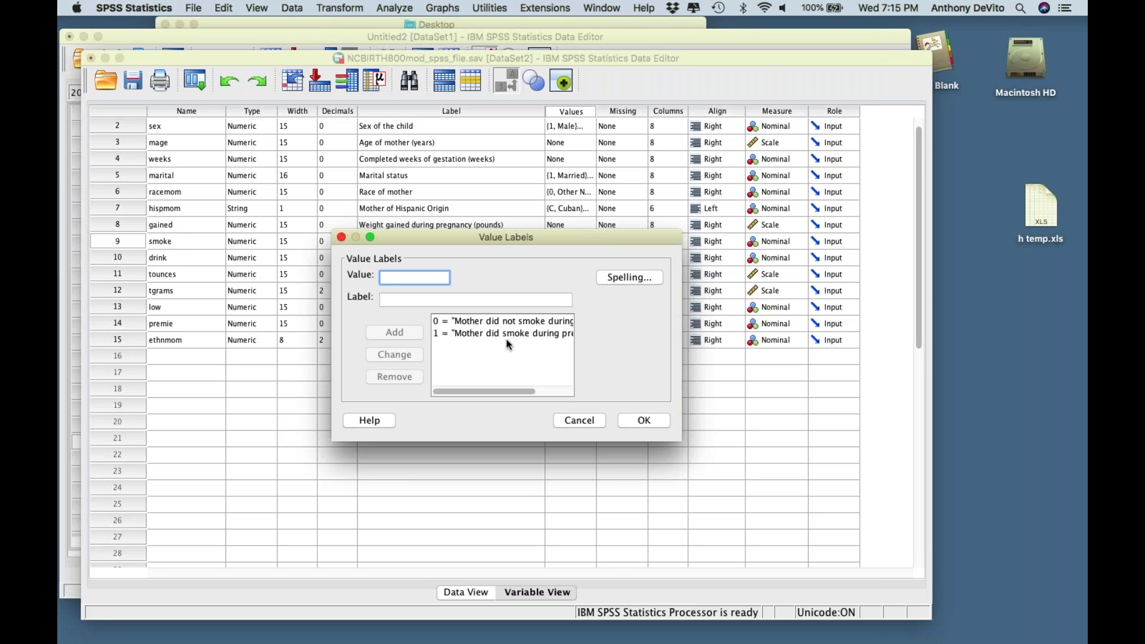
{"action": "left_click", "coordinate": [583, 420]}
{"action": "left_click", "coordinate": [584, 423]}
{"action": "left_click", "coordinate": [584, 421]}
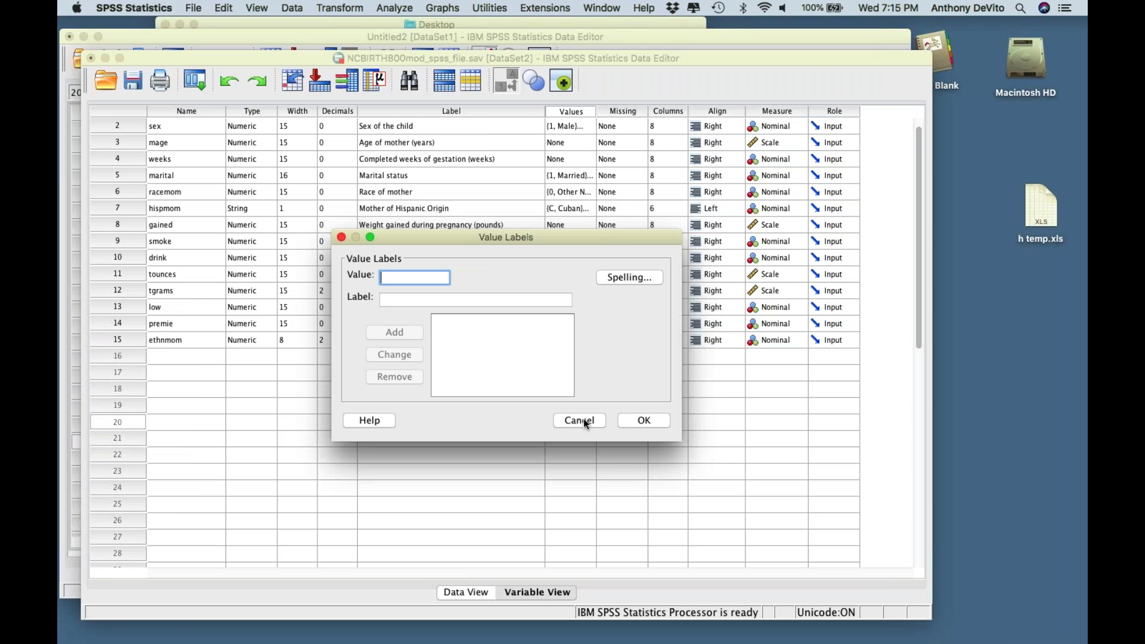
{"action": "left_click", "coordinate": [341, 237]}
{"action": "left_click", "coordinate": [437, 419]}
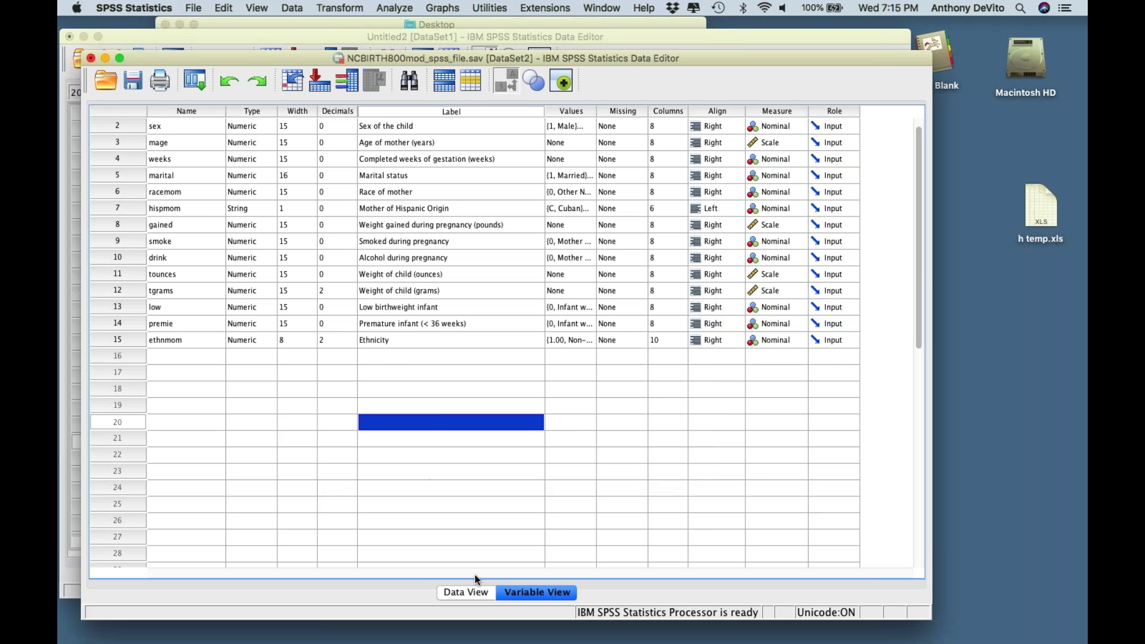
- Switch to Data View and select the marital, smoke, drink, tounces and tgrams columns
{"action": "left_click", "coordinate": [462, 592]}
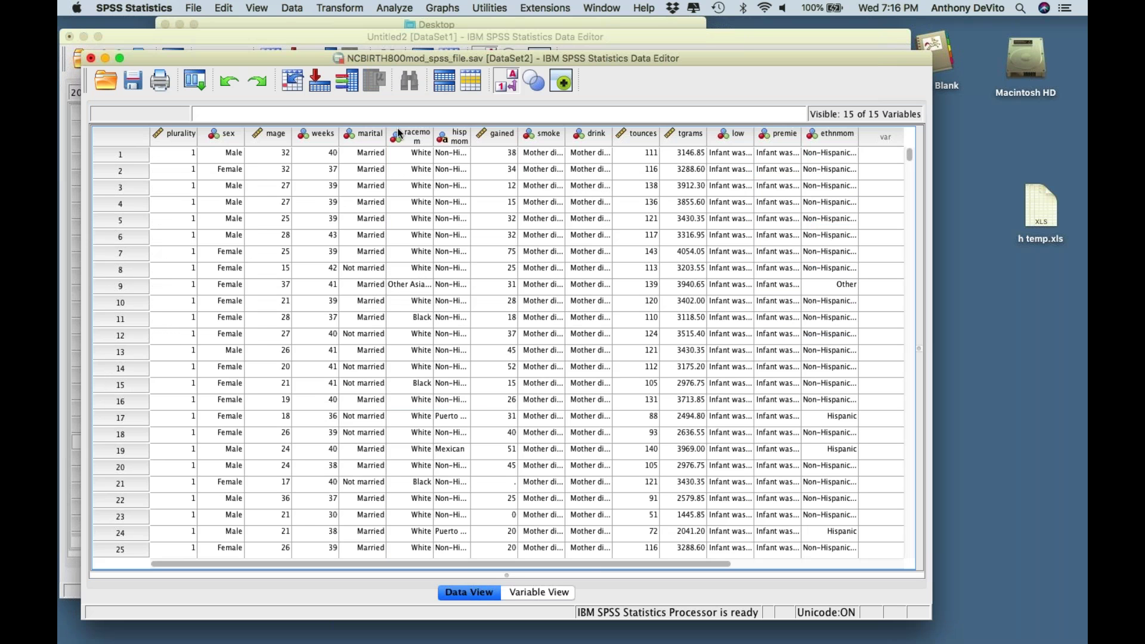
{"action": "left_click", "coordinate": [363, 135]}
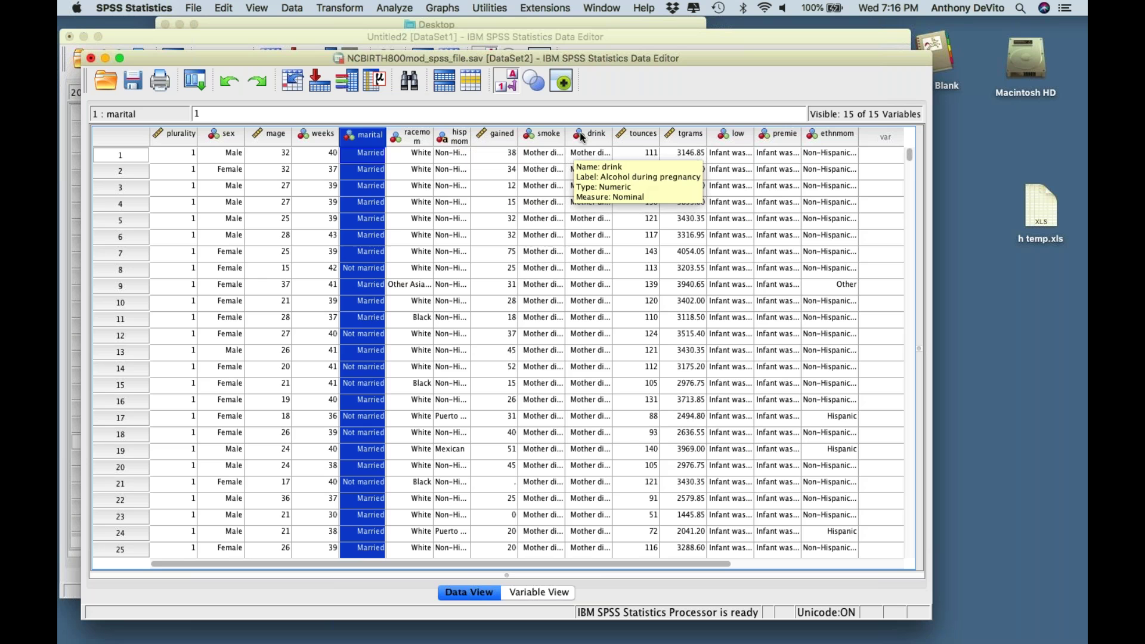
{"action": "left_click", "coordinate": [545, 137]}
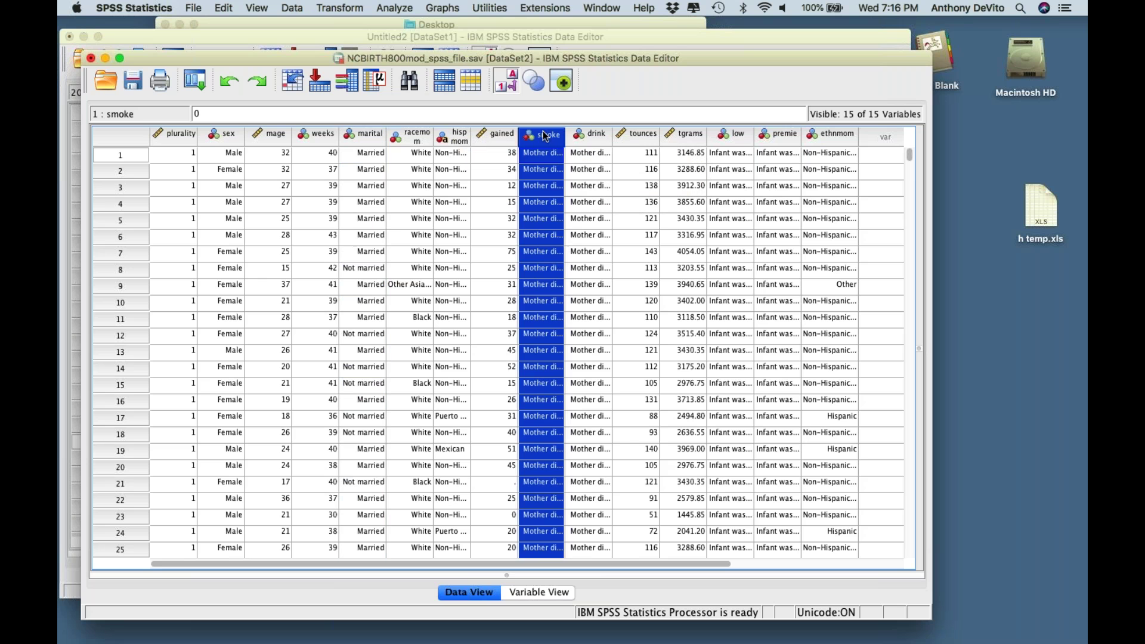
{"action": "left_click", "coordinate": [583, 135]}
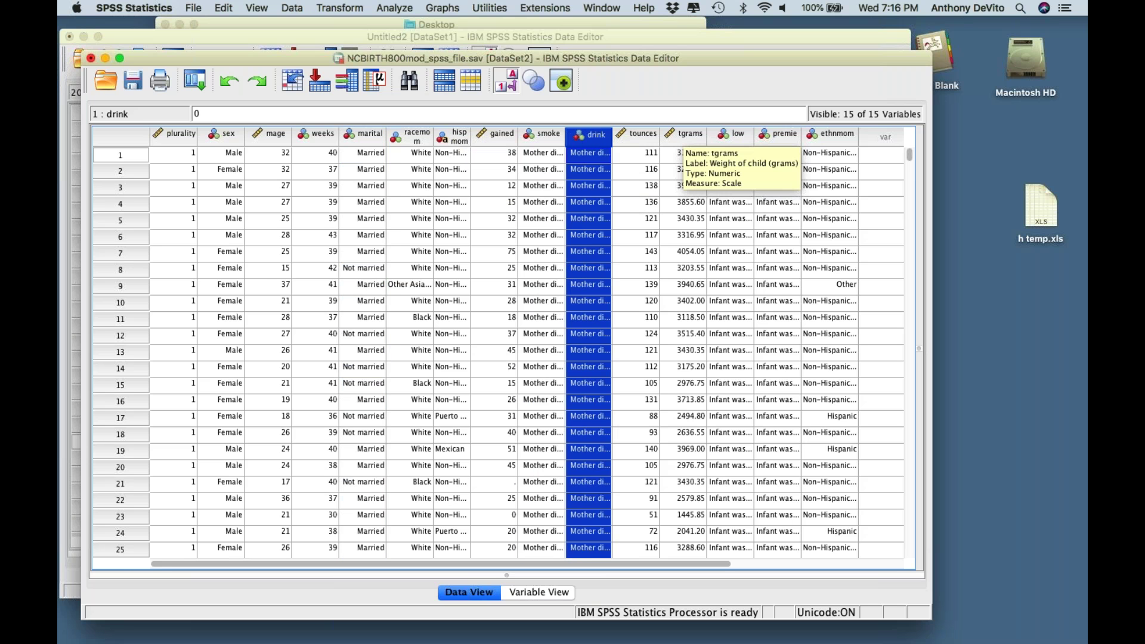
{"action": "left_click_drag", "start_coordinate": [652, 136], "coordinate": [676, 136]}
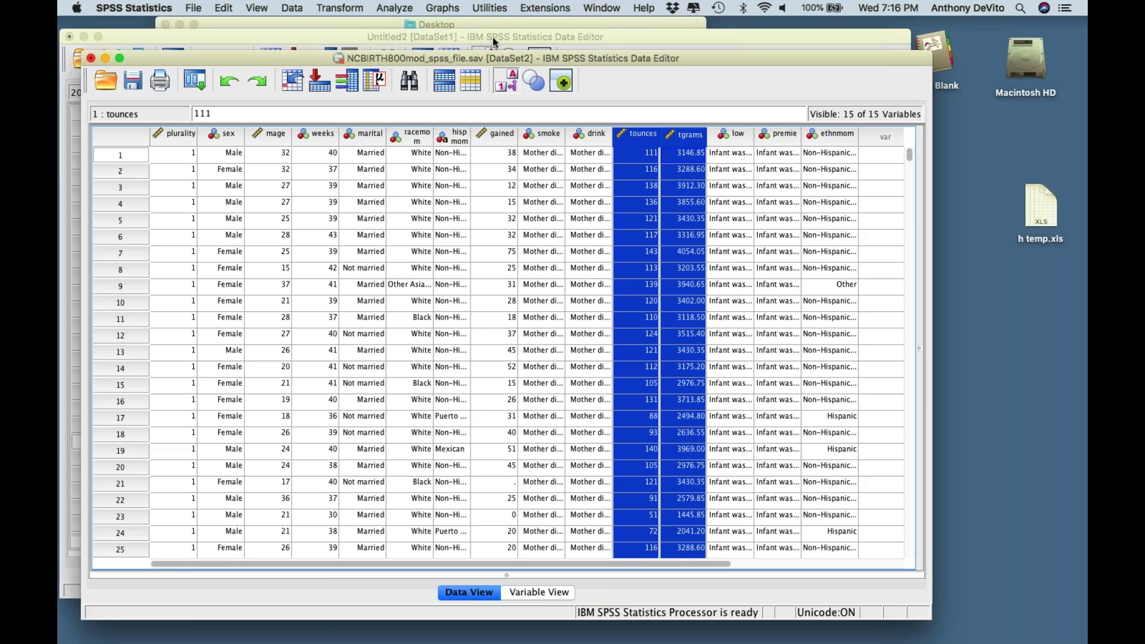
{"action": "left_click", "coordinate": [392, 7]}
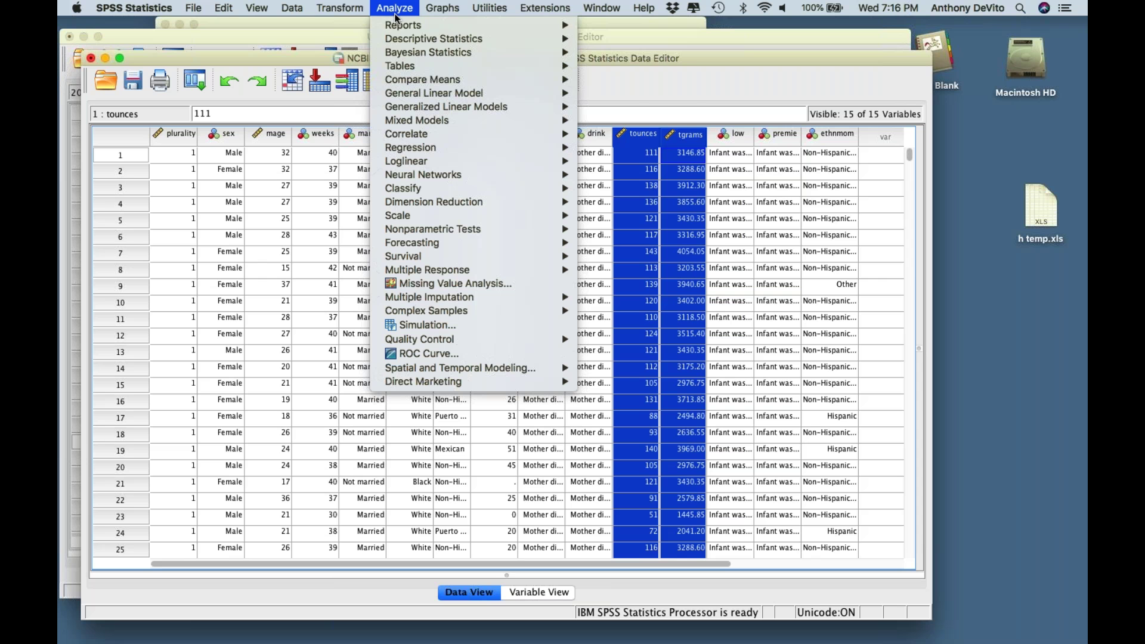
- Open Explore from Analyze > Descriptive Statistics
{"action": "mouse_move", "coordinate": [404, 43]}
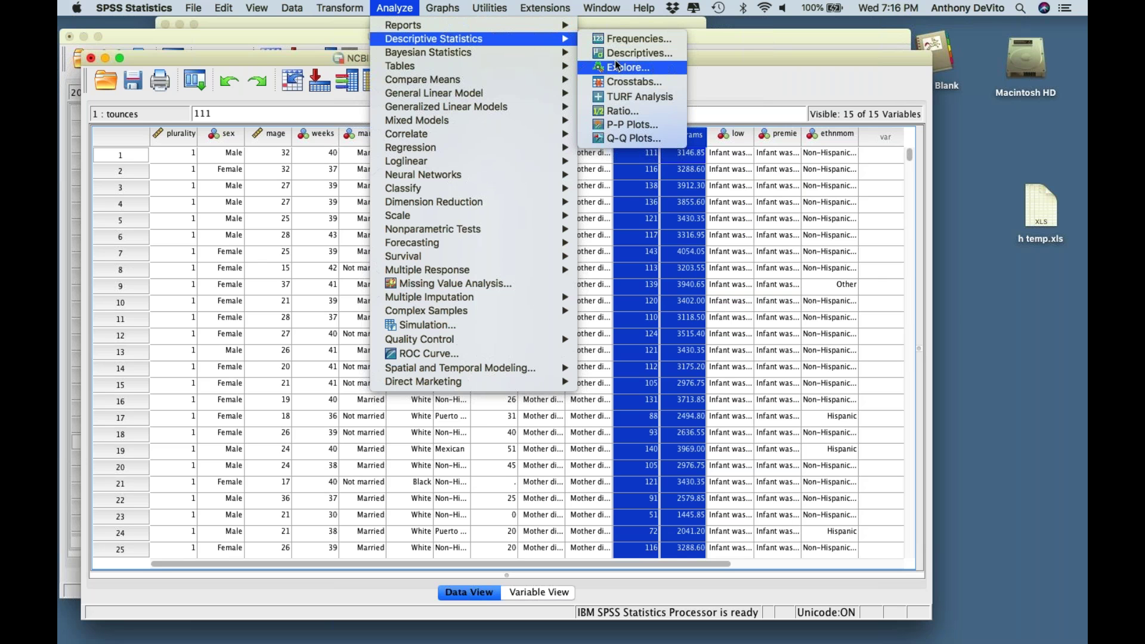
{"action": "left_click", "coordinate": [616, 62]}
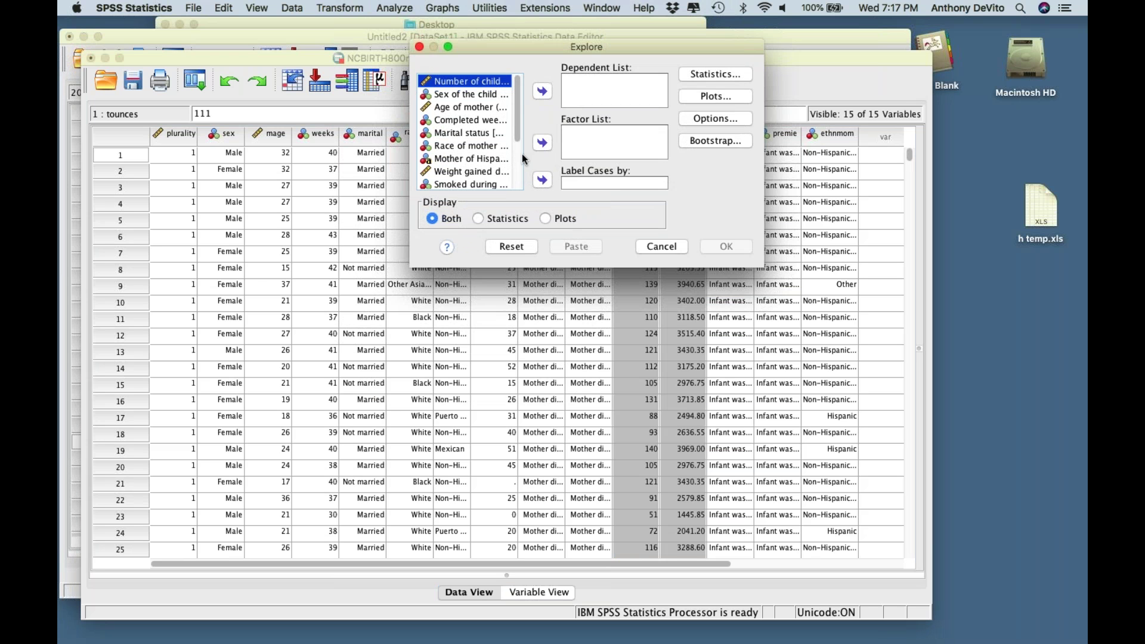
- Make Weight of child (grams) the dependent variable and Smoked during pregnancy the factor
{"action": "left_click_drag", "start_coordinate": [515, 106], "coordinate": [514, 142]}
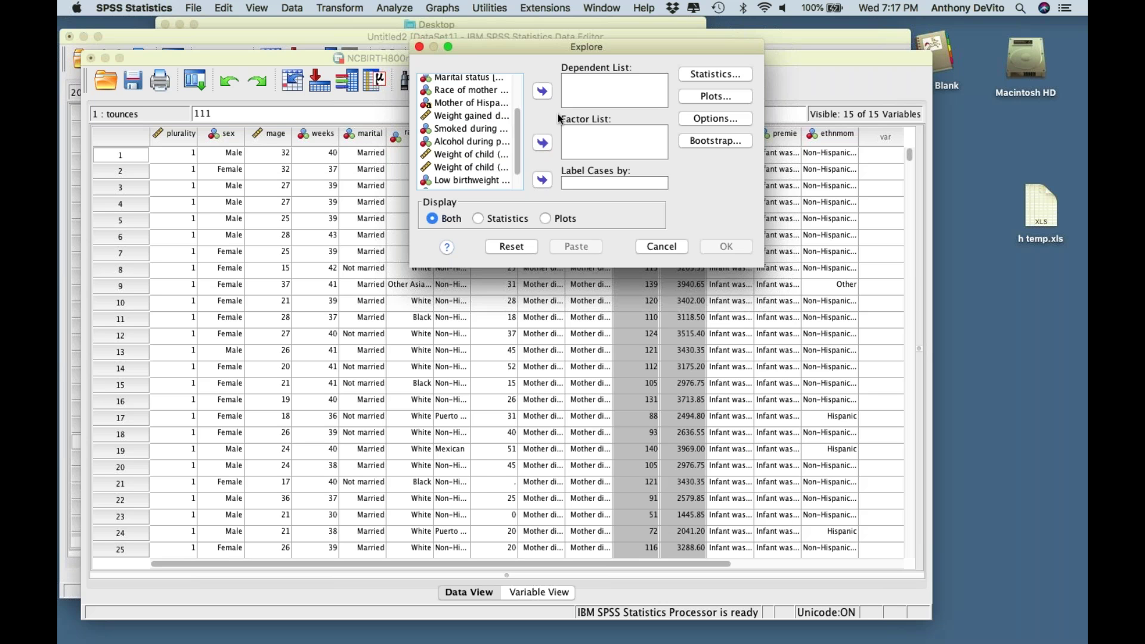
{"action": "scroll", "coordinate": [495, 168], "scroll_direction": "down", "scroll_amount": 2}
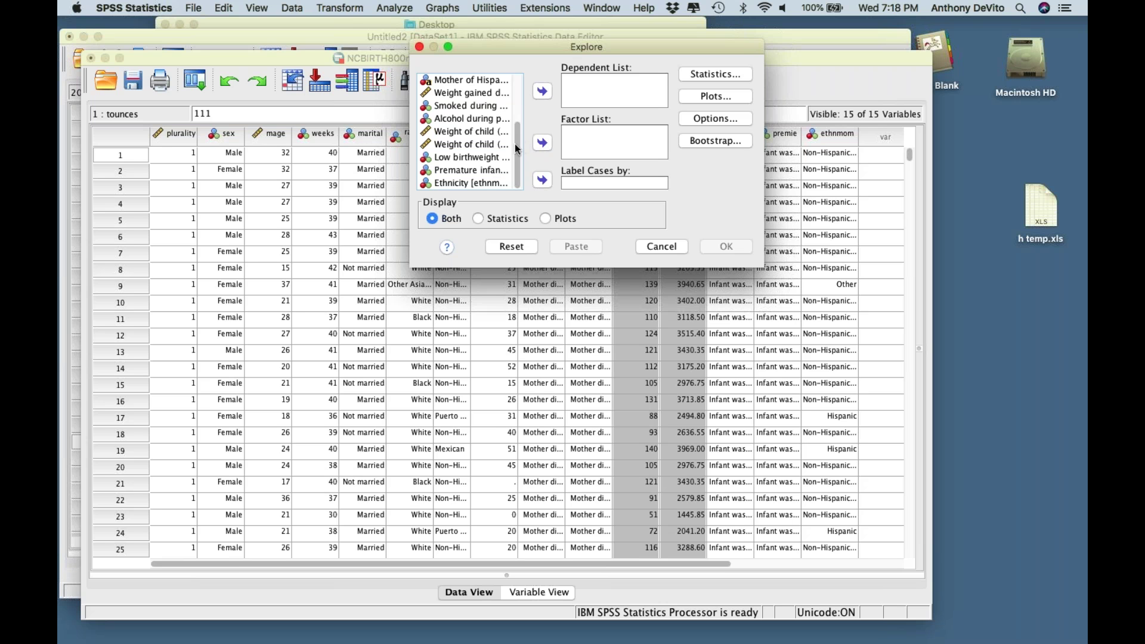
{"action": "scroll", "coordinate": [515, 146], "scroll_direction": "up", "scroll_amount": 2}
{"action": "scroll", "coordinate": [515, 147], "scroll_direction": "down", "scroll_amount": 2}
{"action": "left_click", "coordinate": [480, 146]}
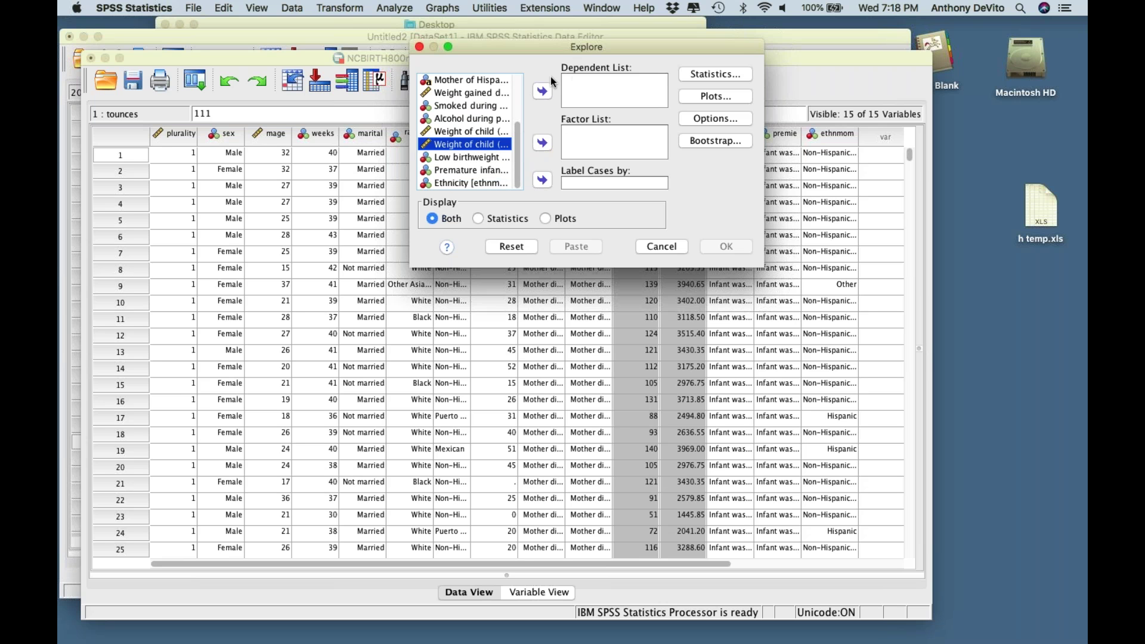
{"action": "left_click", "coordinate": [543, 90]}
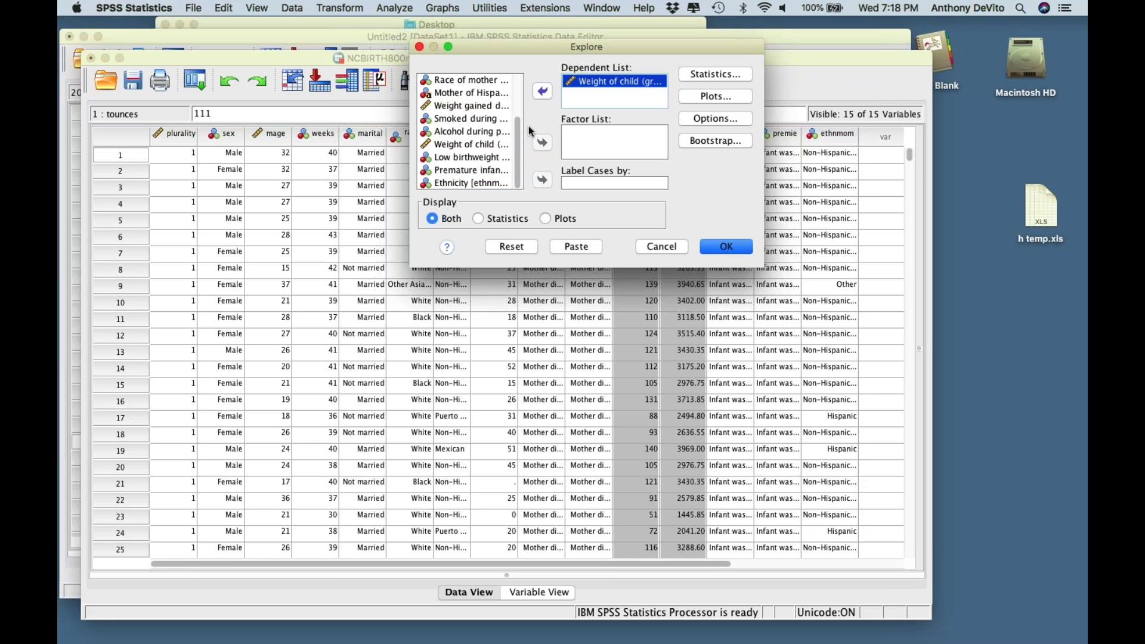
{"action": "left_click", "coordinate": [471, 118]}
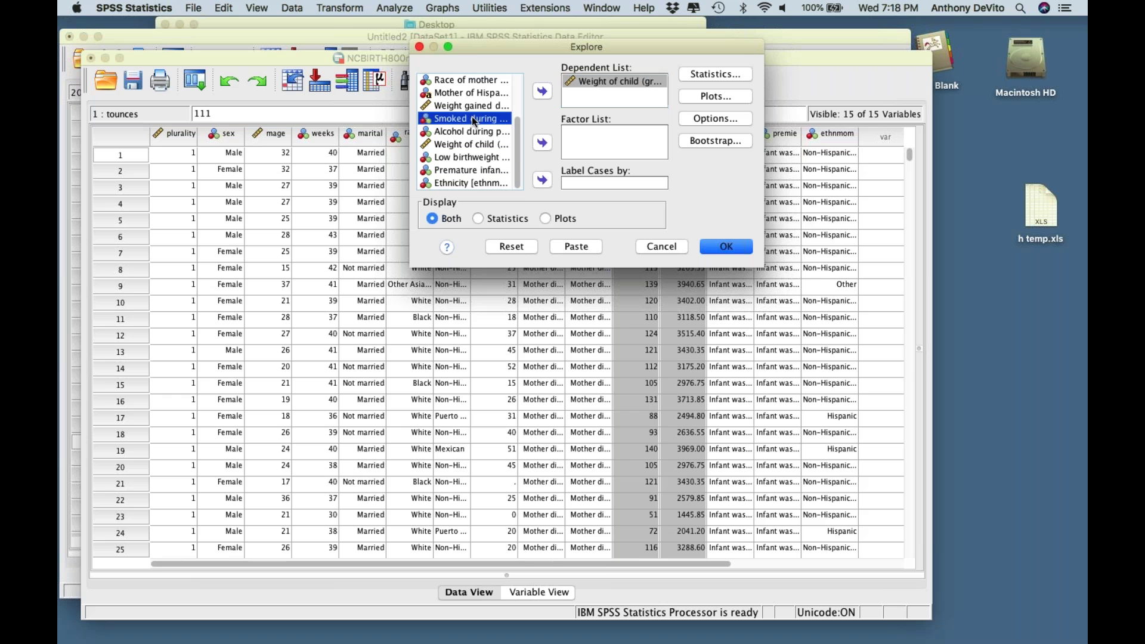
{"action": "left_click", "coordinate": [543, 143]}
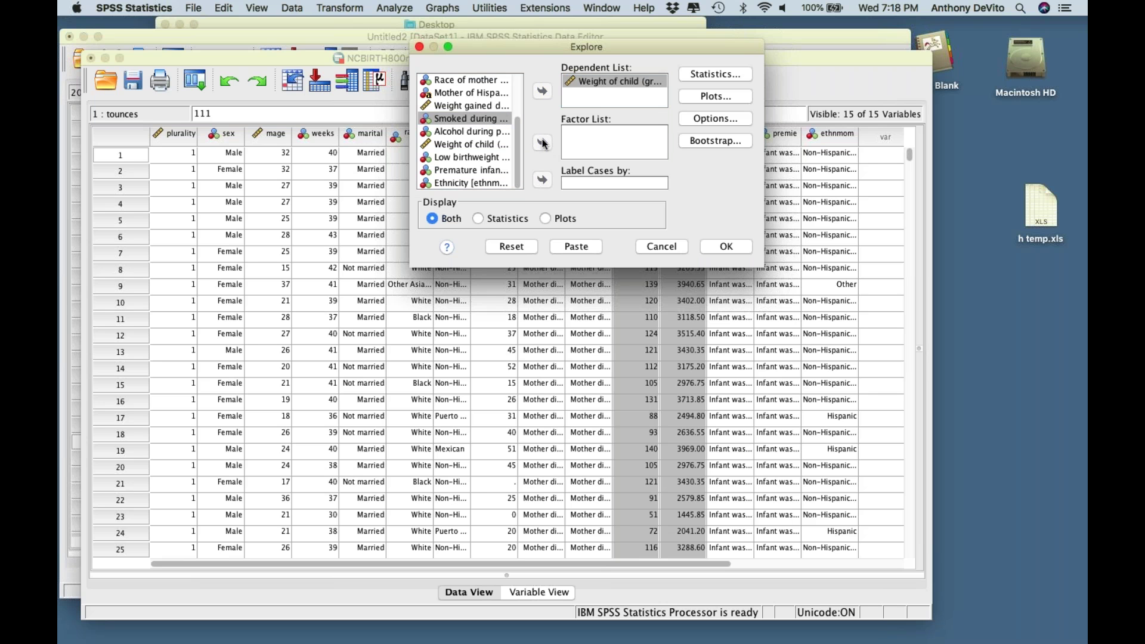
{"action": "left_click", "coordinate": [704, 69]}
{"action": "left_click_drag", "start_coordinate": [725, 52], "coordinate": [365, 37]}
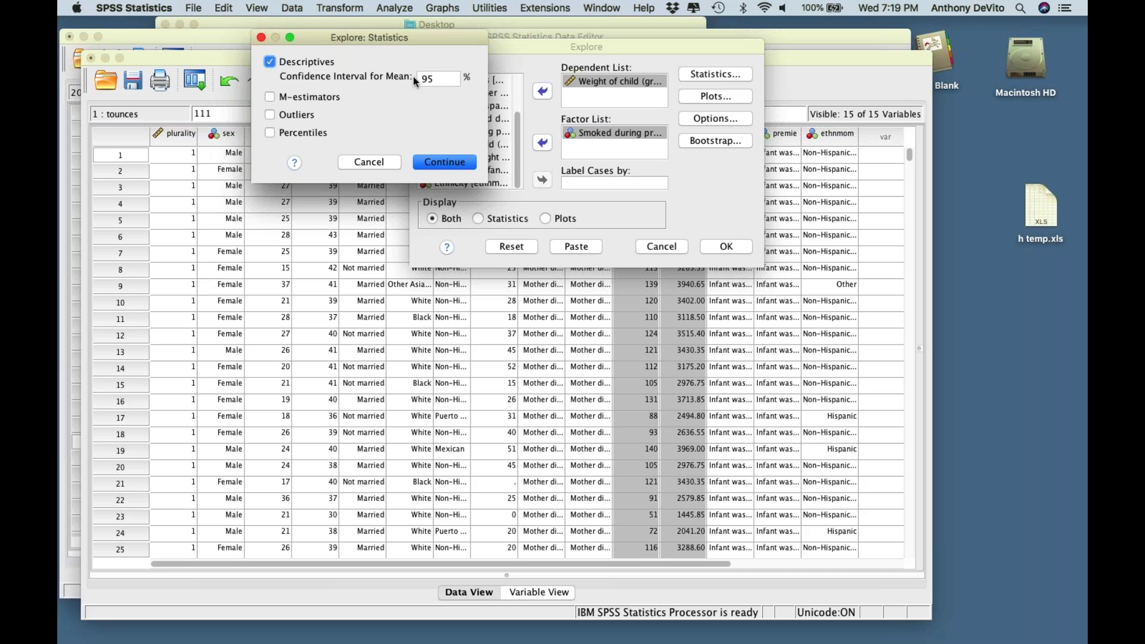
- Keep Descriptives at 95% confidence with M-estimators and Outliers unchecked, and continue
{"action": "left_click", "coordinate": [439, 79]}
{"action": "left_click_drag", "start_coordinate": [438, 78], "coordinate": [417, 73]}
{"action": "key", "text": "Tab"}
{"action": "key", "text": "space"}
{"action": "key", "text": "Tab"}
{"action": "key", "text": "space"}
{"action": "left_click", "coordinate": [272, 99]}
{"action": "left_click", "coordinate": [270, 114]}
{"action": "left_click", "coordinate": [455, 162]}
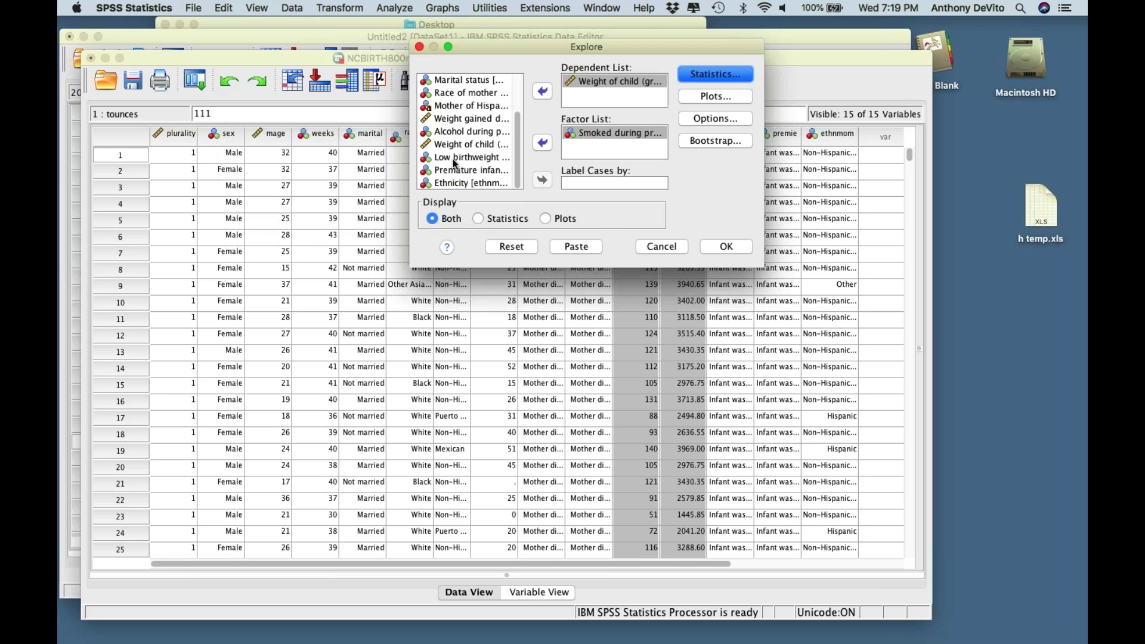
- Review the Plots options, set Display to Both, and run the Explore analysis
{"action": "left_click", "coordinate": [712, 98]}
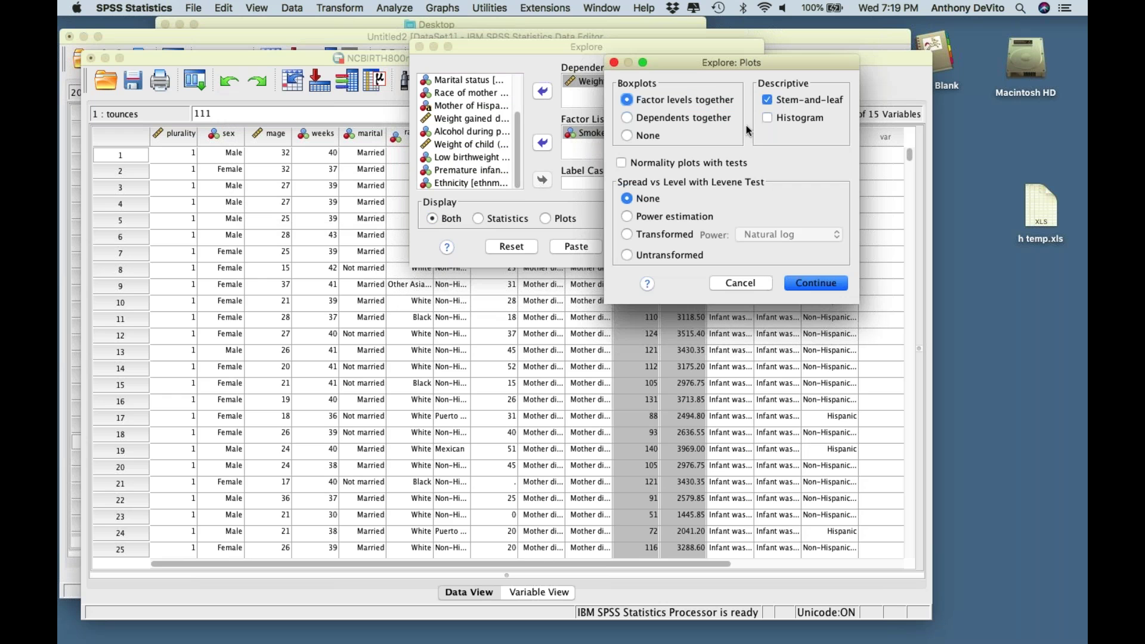
{"action": "left_click", "coordinate": [769, 117]}
{"action": "left_click", "coordinate": [836, 286]}
{"action": "left_click", "coordinate": [830, 286]}
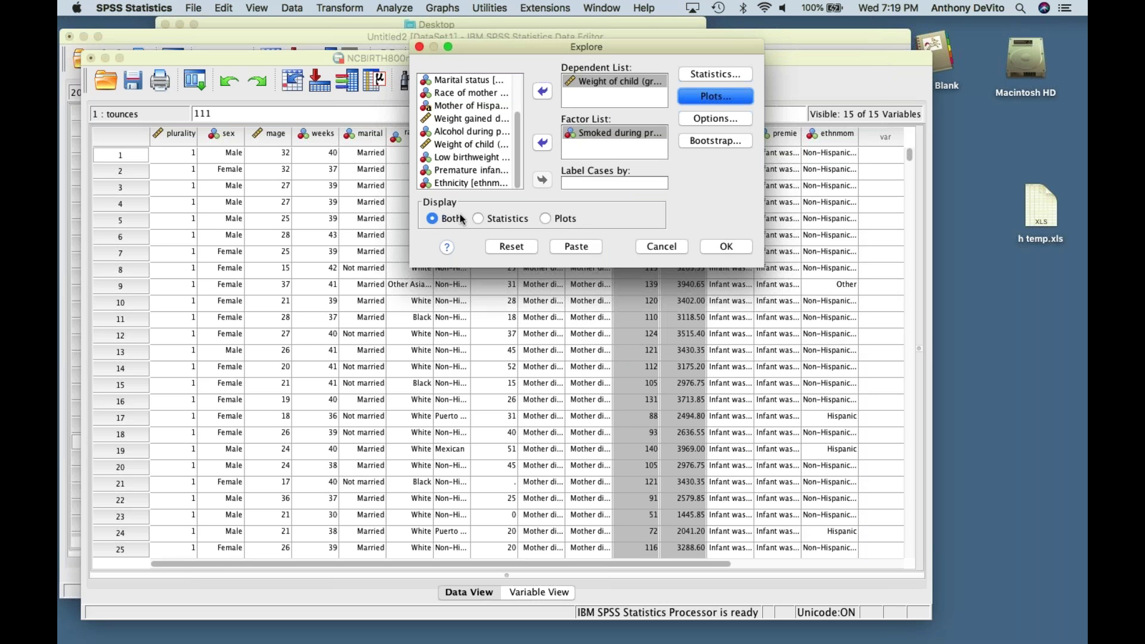
{"action": "left_click", "coordinate": [482, 220]}
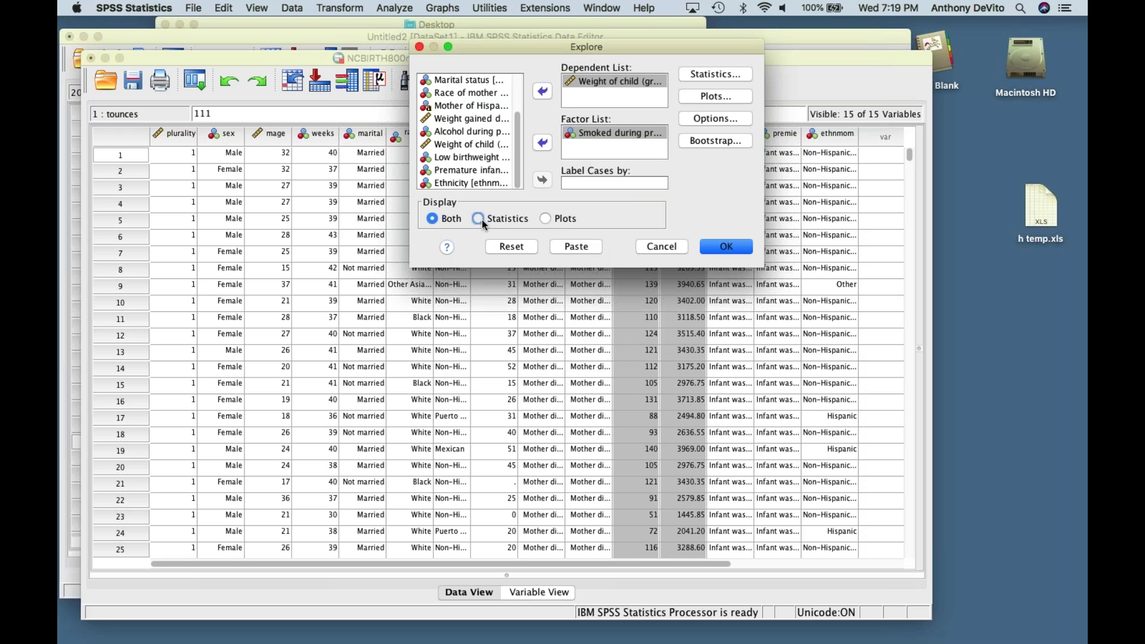
{"action": "left_click", "coordinate": [547, 218]}
{"action": "left_click", "coordinate": [432, 219]}
{"action": "left_click", "coordinate": [725, 247]}
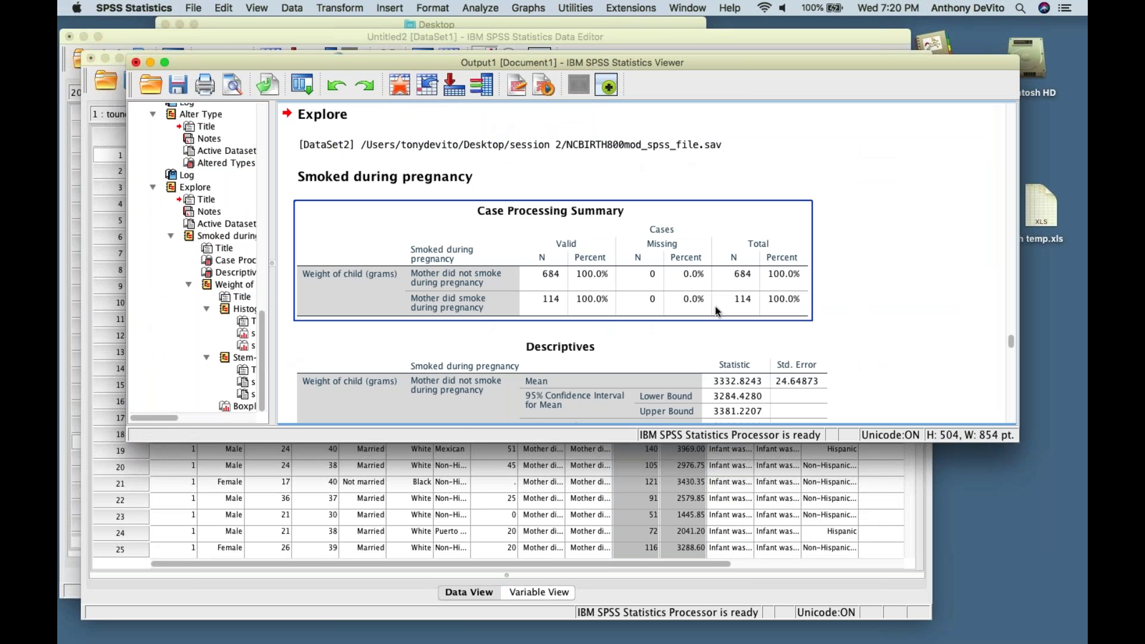
- Scroll through the Case Processing Summary and Descriptives tables down to the Histograms heading
{"action": "scroll", "coordinate": [712, 320], "scroll_direction": "down", "scroll_amount": 6}
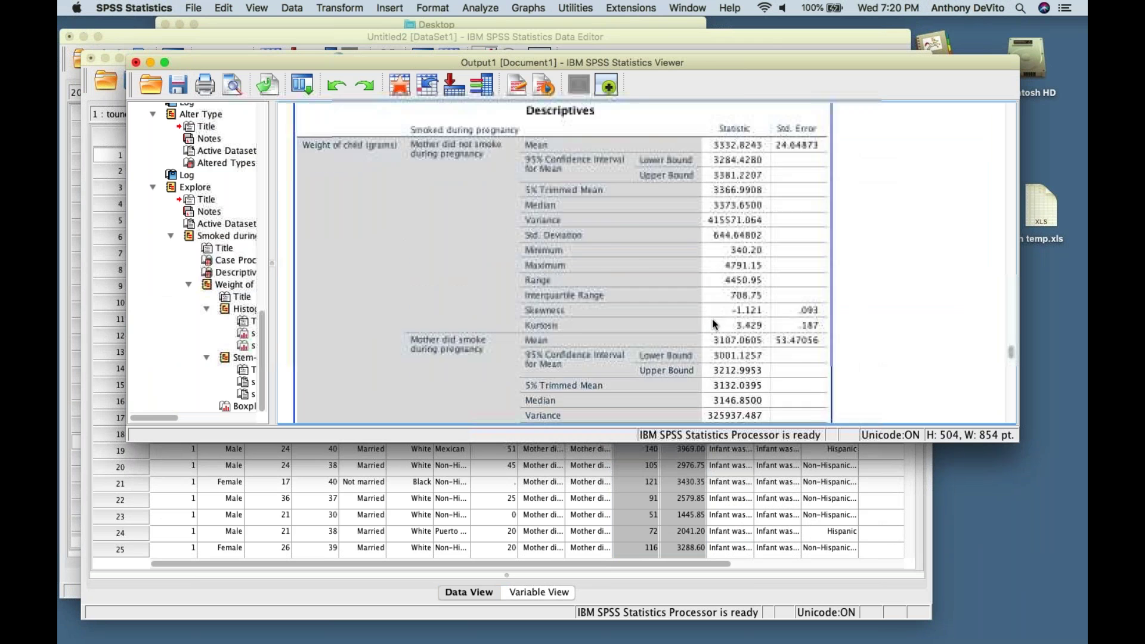
{"action": "scroll", "coordinate": [713, 320], "scroll_direction": "up", "scroll_amount": 2}
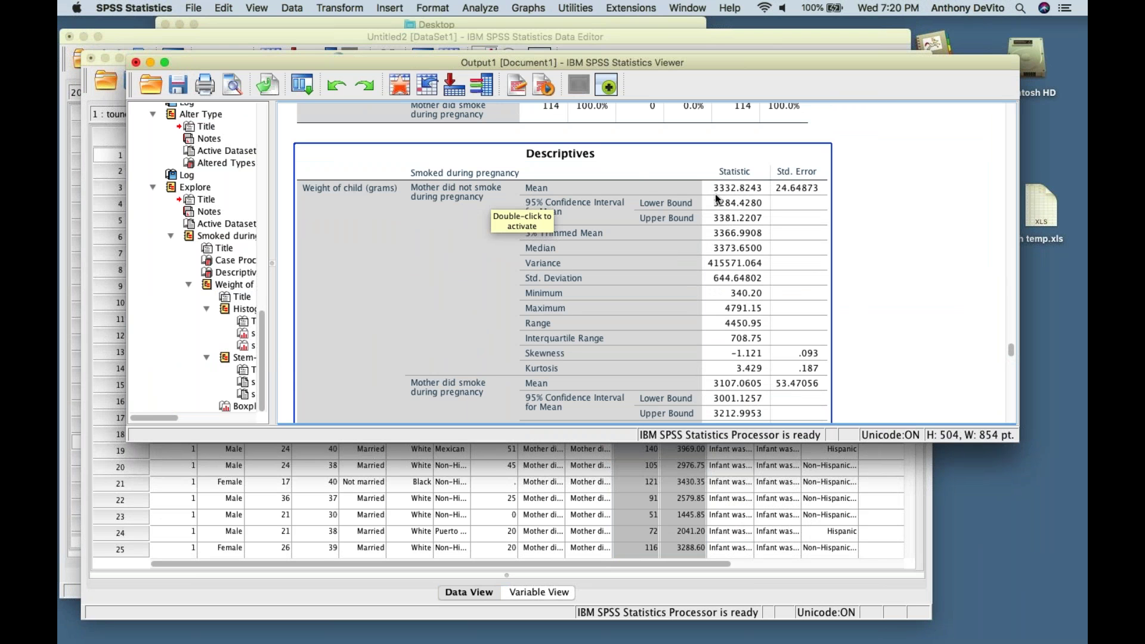
{"action": "scroll", "coordinate": [759, 252], "scroll_direction": "down", "scroll_amount": 5}
{"action": "scroll", "coordinate": [759, 251], "scroll_direction": "down", "scroll_amount": 1}
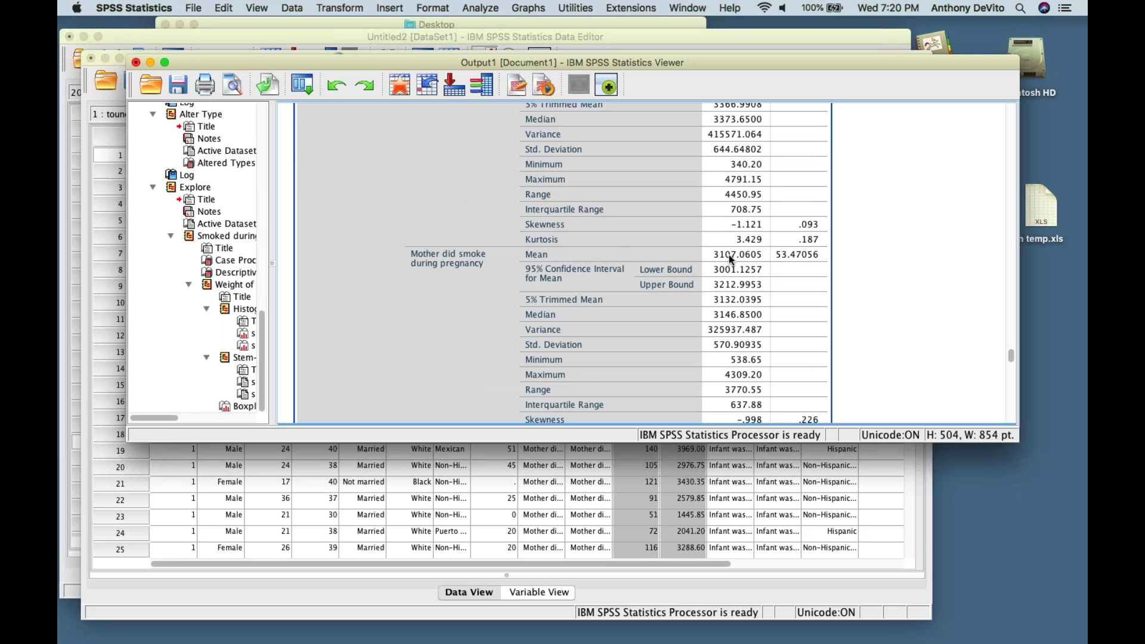
{"action": "scroll", "coordinate": [729, 255], "scroll_direction": "down", "scroll_amount": 1}
{"action": "scroll", "coordinate": [729, 255], "scroll_direction": "up", "scroll_amount": 2}
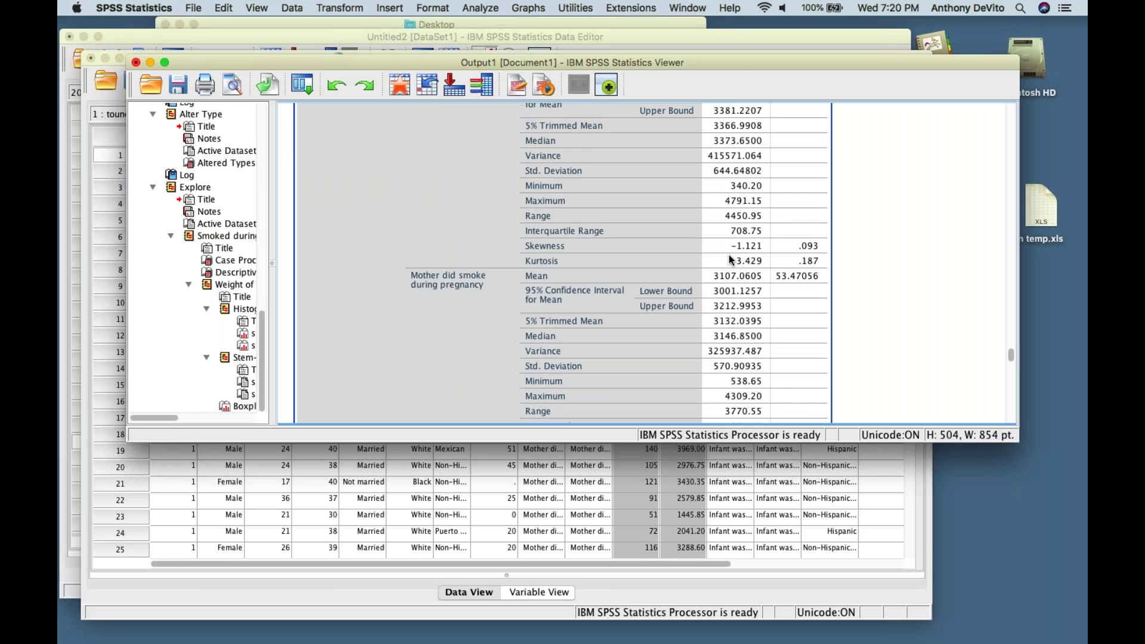
{"action": "scroll", "coordinate": [729, 255], "scroll_direction": "down", "scroll_amount": 1}
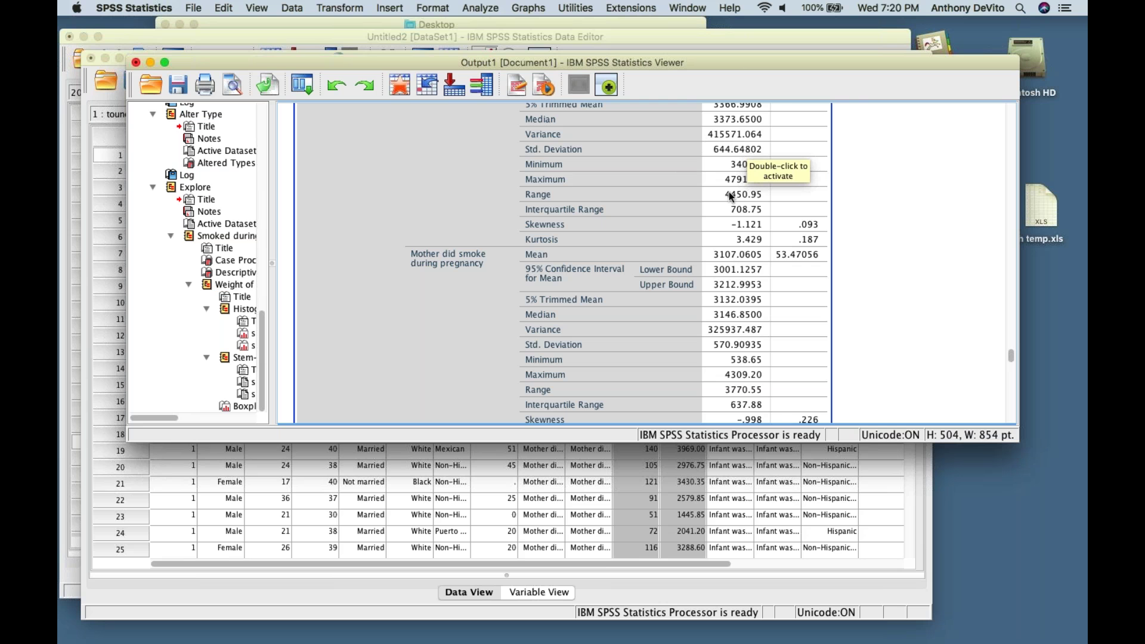
{"action": "scroll", "coordinate": [730, 195], "scroll_direction": "down", "scroll_amount": 4}
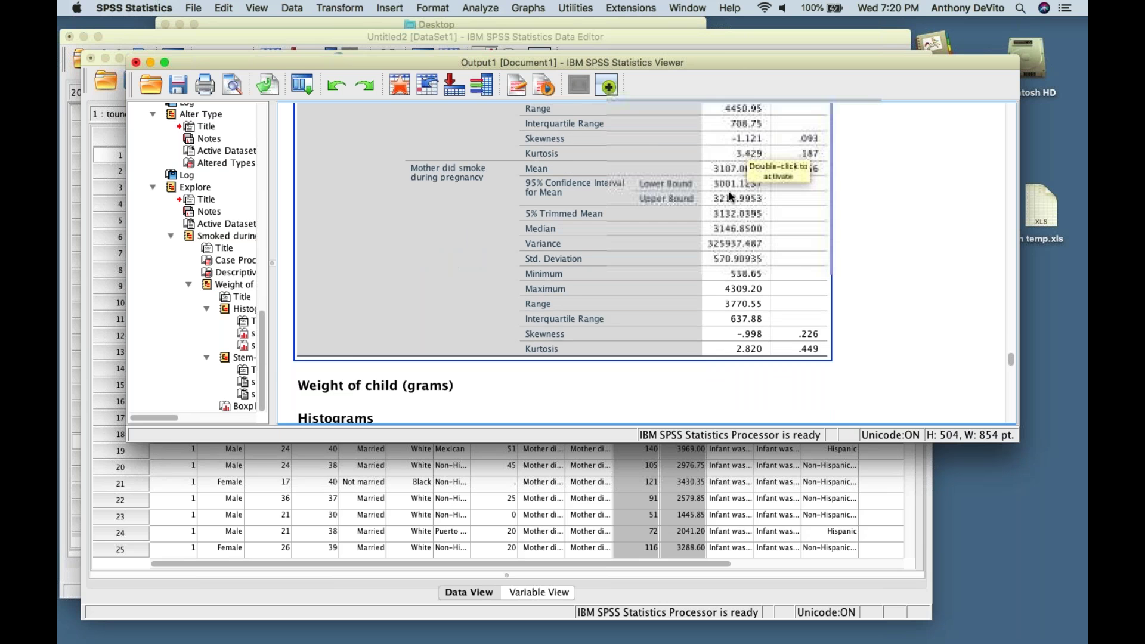
{"action": "scroll", "coordinate": [718, 216], "scroll_direction": "up", "scroll_amount": 1}
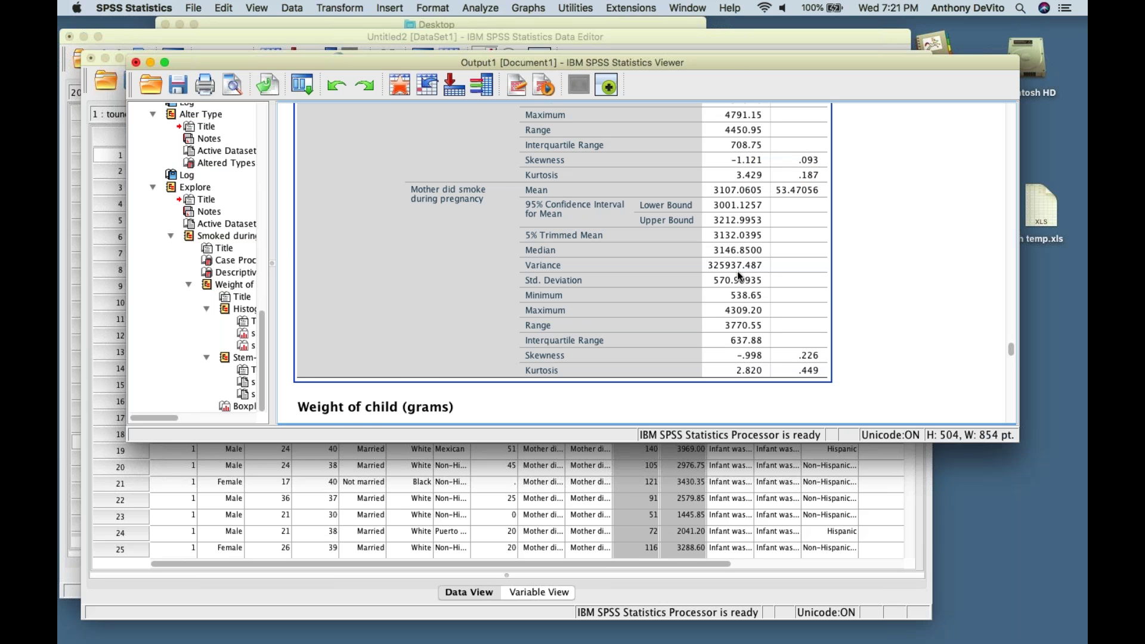
{"action": "scroll", "coordinate": [738, 271], "scroll_direction": "down", "scroll_amount": 10}
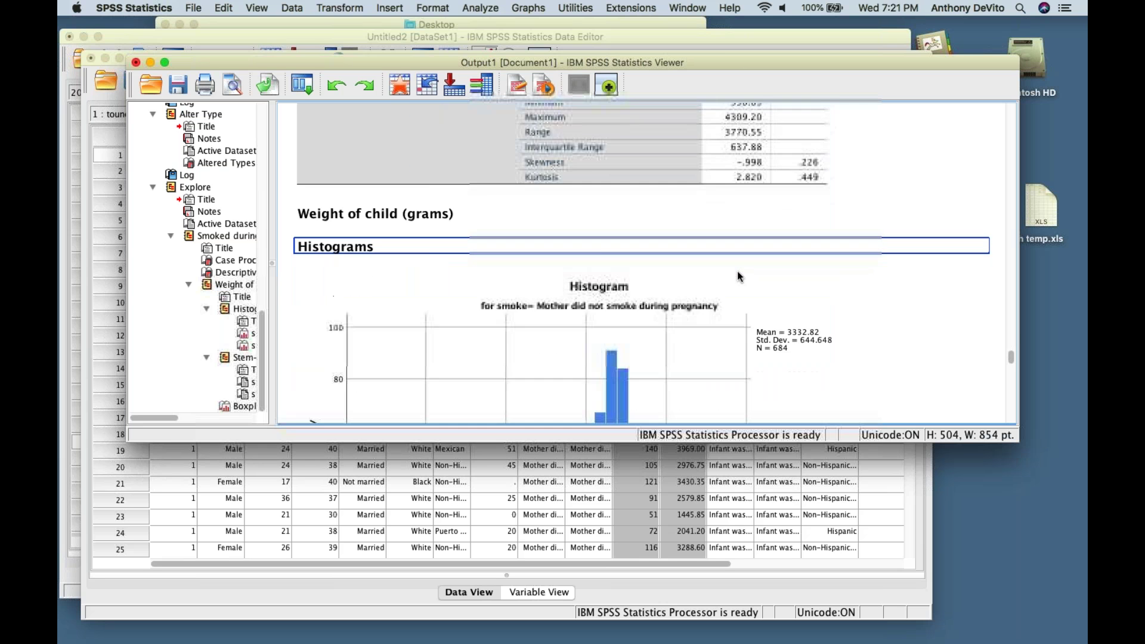
{"action": "scroll", "coordinate": [737, 271], "scroll_direction": "down", "scroll_amount": 5}
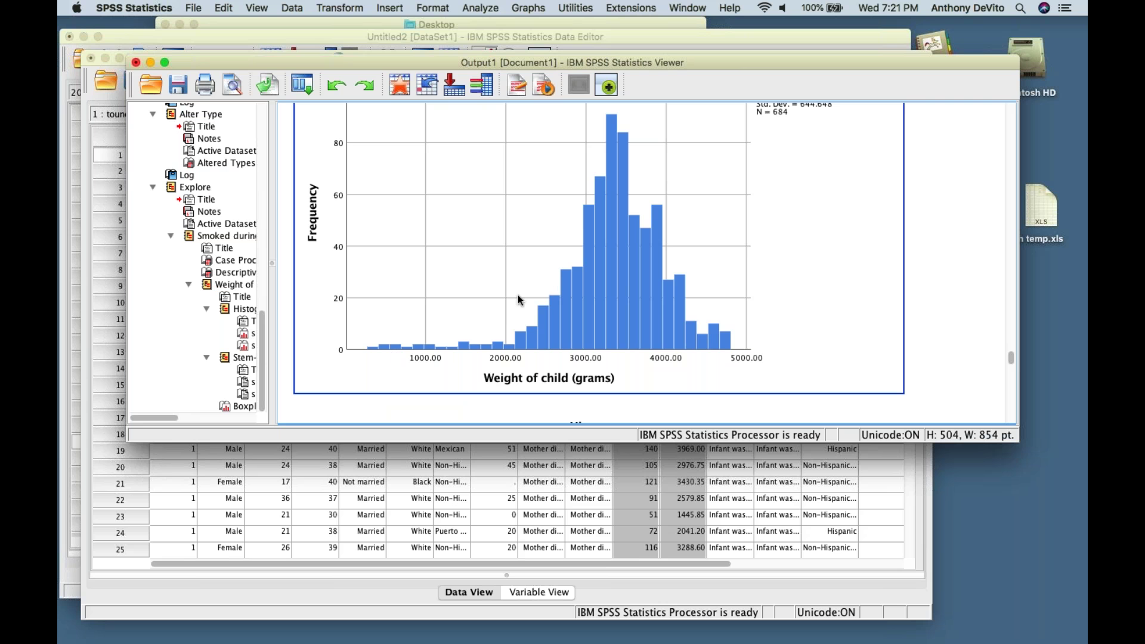
{"action": "scroll", "coordinate": [541, 304], "scroll_direction": "down", "scroll_amount": 10}
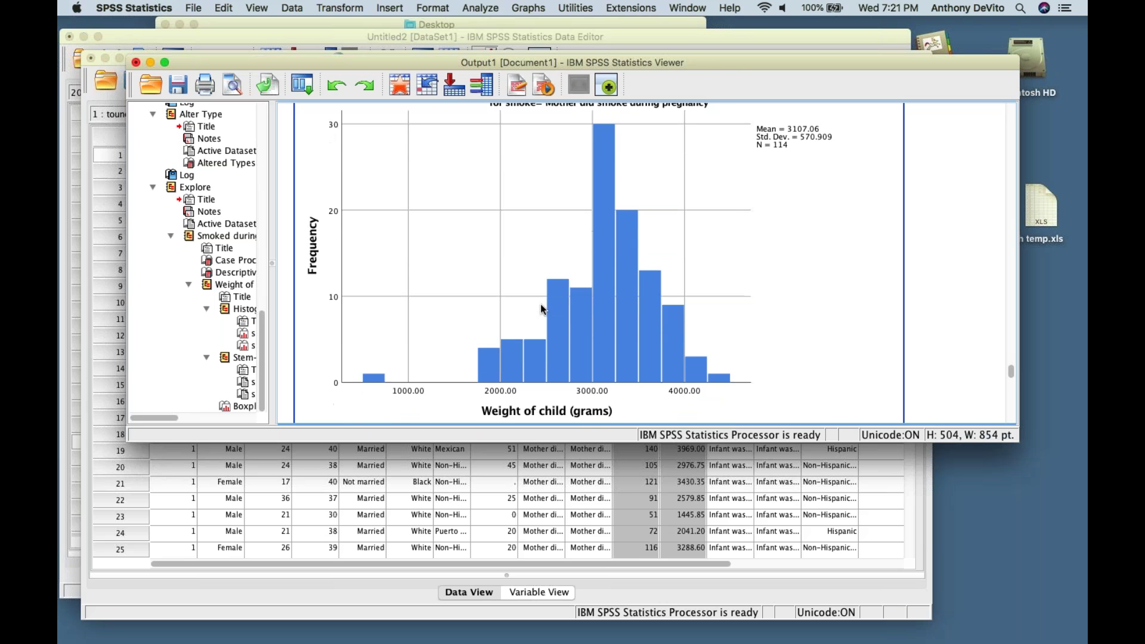
{"action": "scroll", "coordinate": [540, 304], "scroll_direction": "down", "scroll_amount": 2}
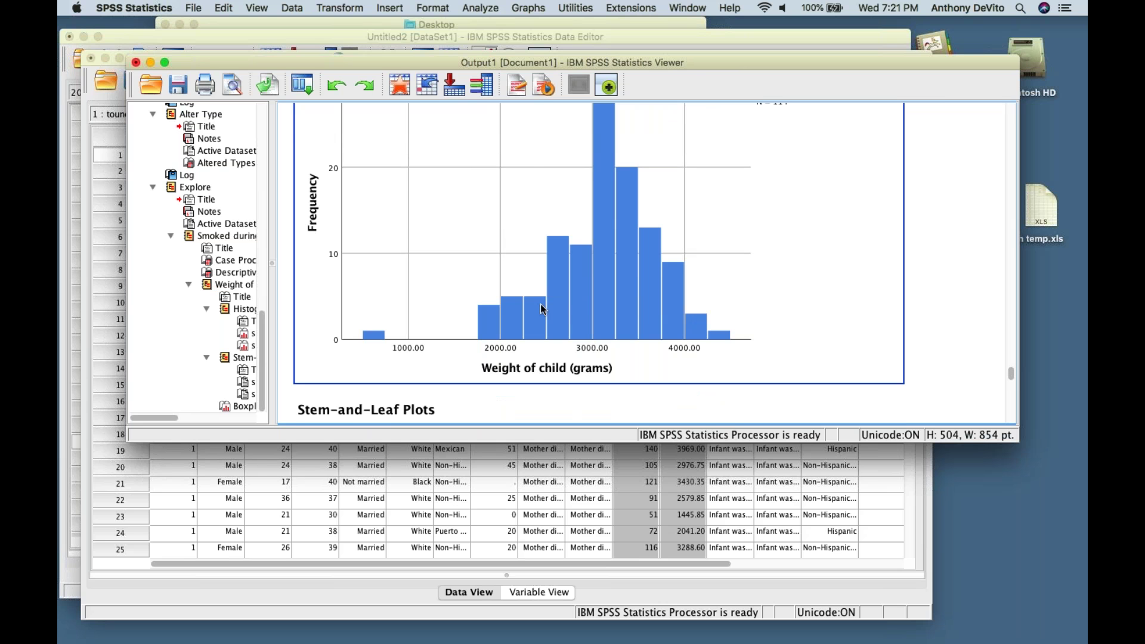
{"action": "scroll", "coordinate": [541, 306], "scroll_direction": "up", "scroll_amount": 5}
{"action": "scroll", "coordinate": [540, 305], "scroll_direction": "up", "scroll_amount": 3}
{"action": "scroll", "coordinate": [540, 305], "scroll_direction": "down", "scroll_amount": 5}
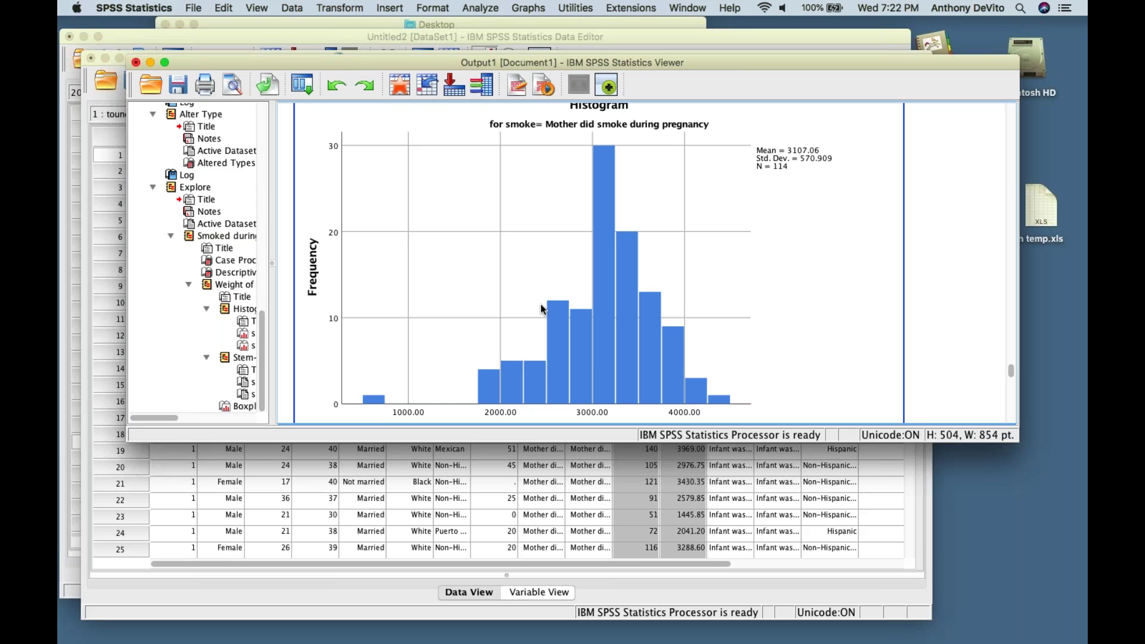
{"action": "scroll", "coordinate": [541, 306], "scroll_direction": "up", "scroll_amount": 1}
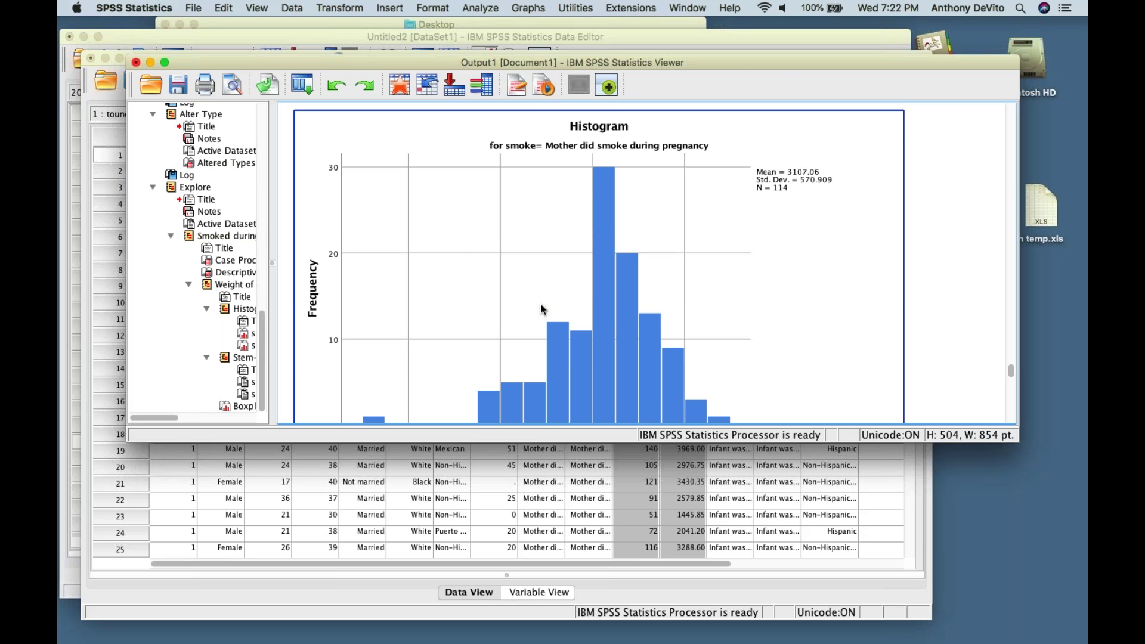
{"action": "scroll", "coordinate": [541, 309], "scroll_direction": "up", "scroll_amount": 10}
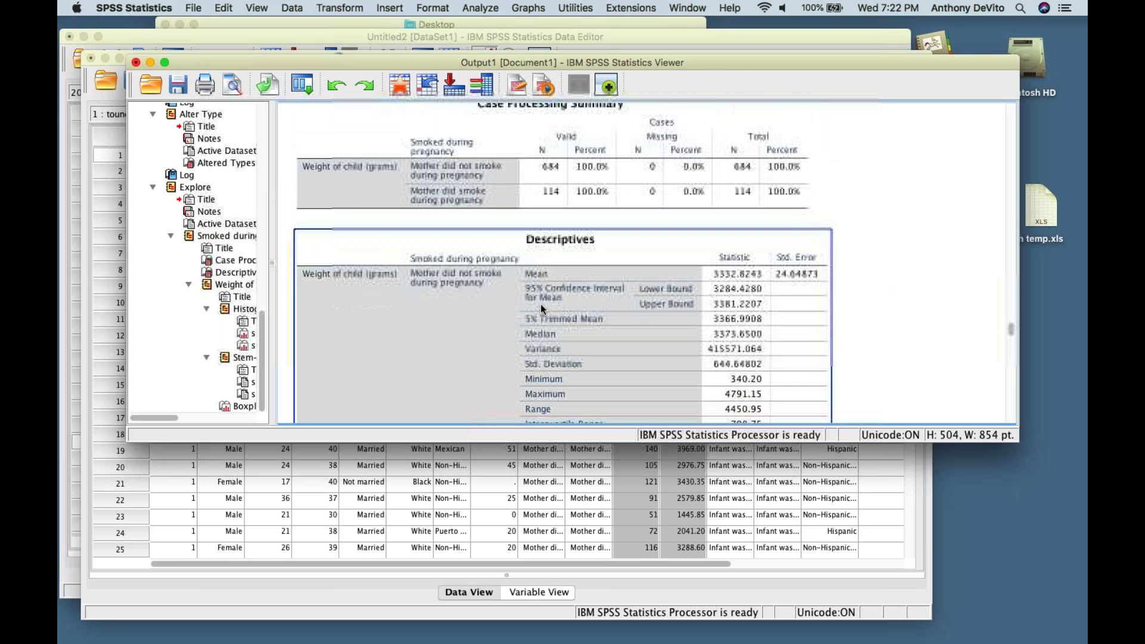
{"action": "scroll", "coordinate": [540, 303], "scroll_direction": "down", "scroll_amount": 1}
{"action": "left_click", "coordinate": [546, 170]}
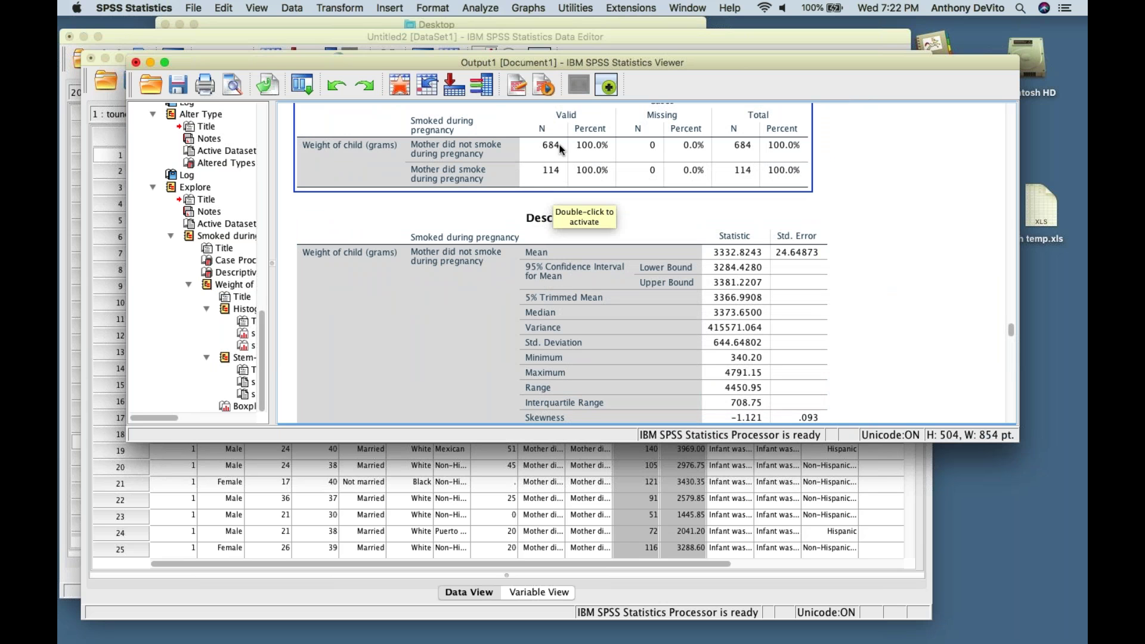
{"action": "left_click", "coordinate": [536, 194]}
{"action": "scroll", "coordinate": [558, 223], "scroll_direction": "down", "scroll_amount": 10}
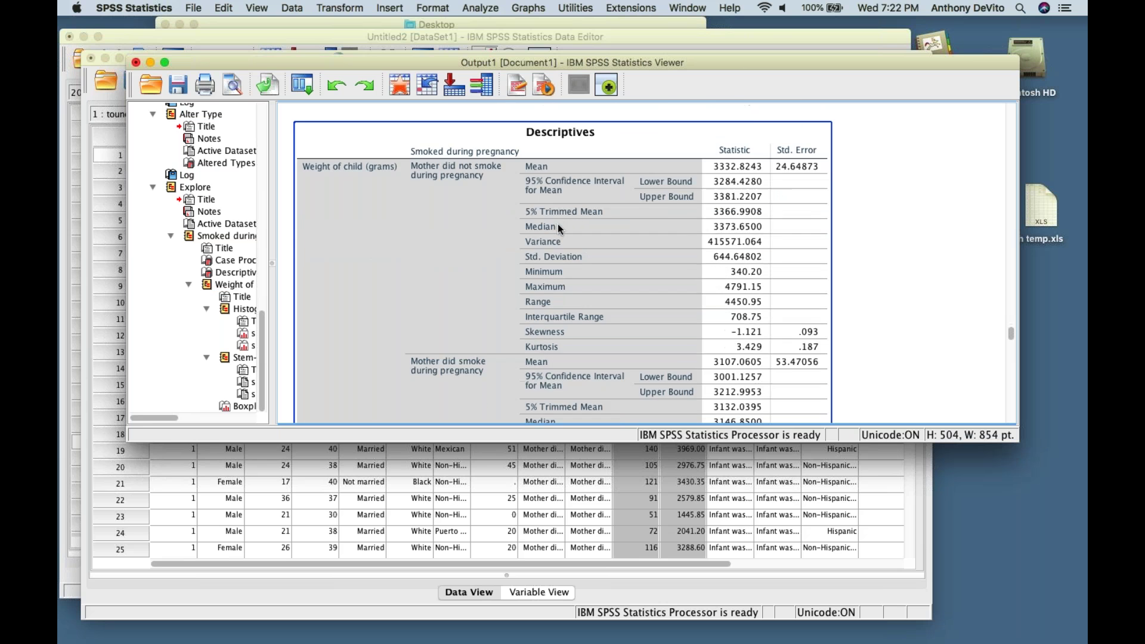
{"action": "scroll", "coordinate": [558, 225], "scroll_direction": "down", "scroll_amount": 15}
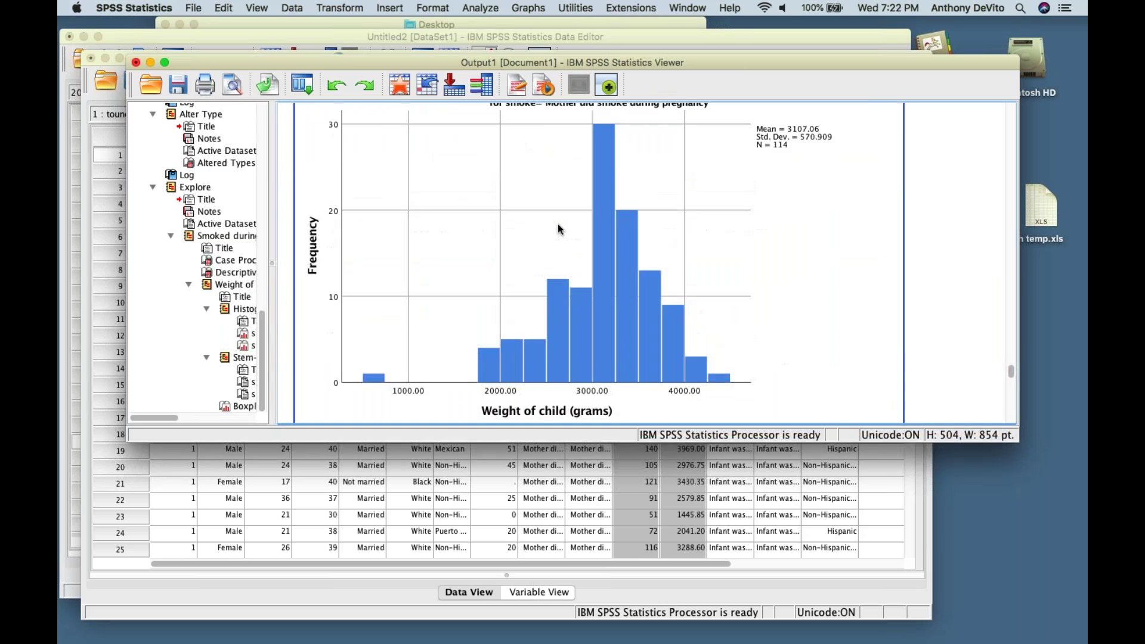
{"action": "scroll", "coordinate": [557, 224], "scroll_direction": "down", "scroll_amount": 8}
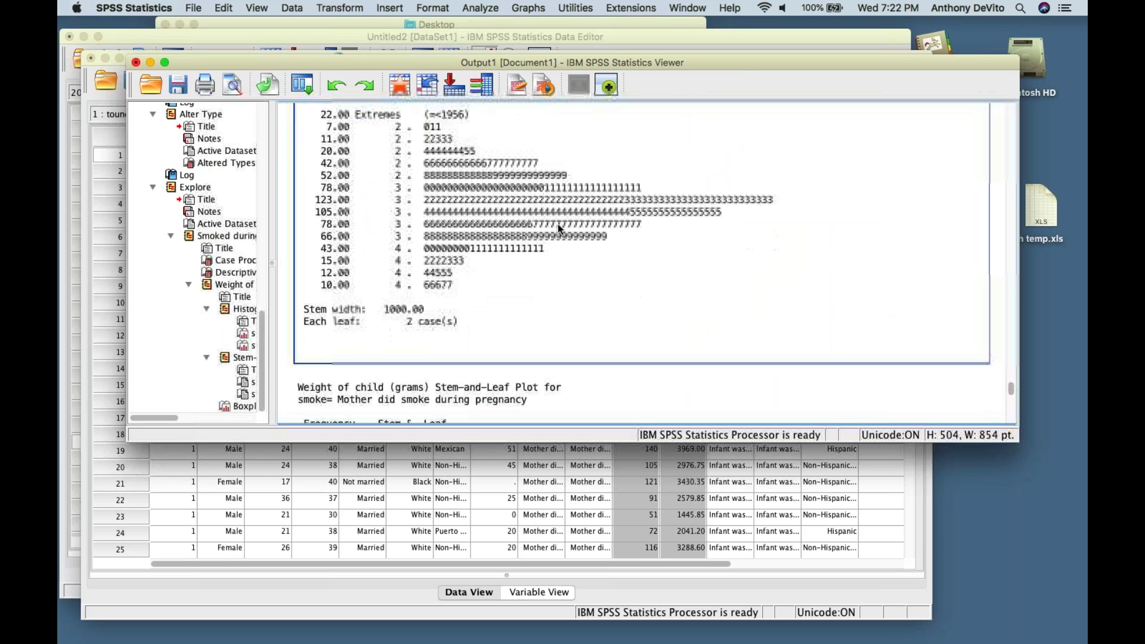
{"action": "scroll", "coordinate": [557, 223], "scroll_direction": "up", "scroll_amount": 4}
{"action": "left_click", "coordinate": [557, 224]}
{"action": "scroll", "coordinate": [559, 229], "scroll_direction": "up", "scroll_amount": 1}
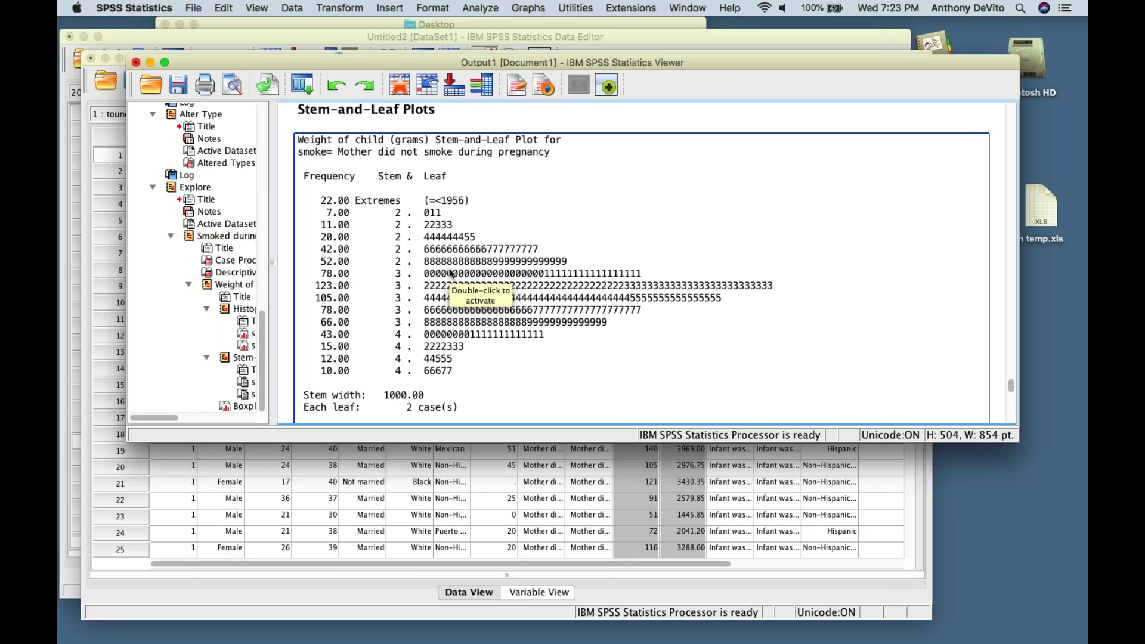
{"action": "scroll", "coordinate": [580, 314], "scroll_direction": "down", "scroll_amount": 10}
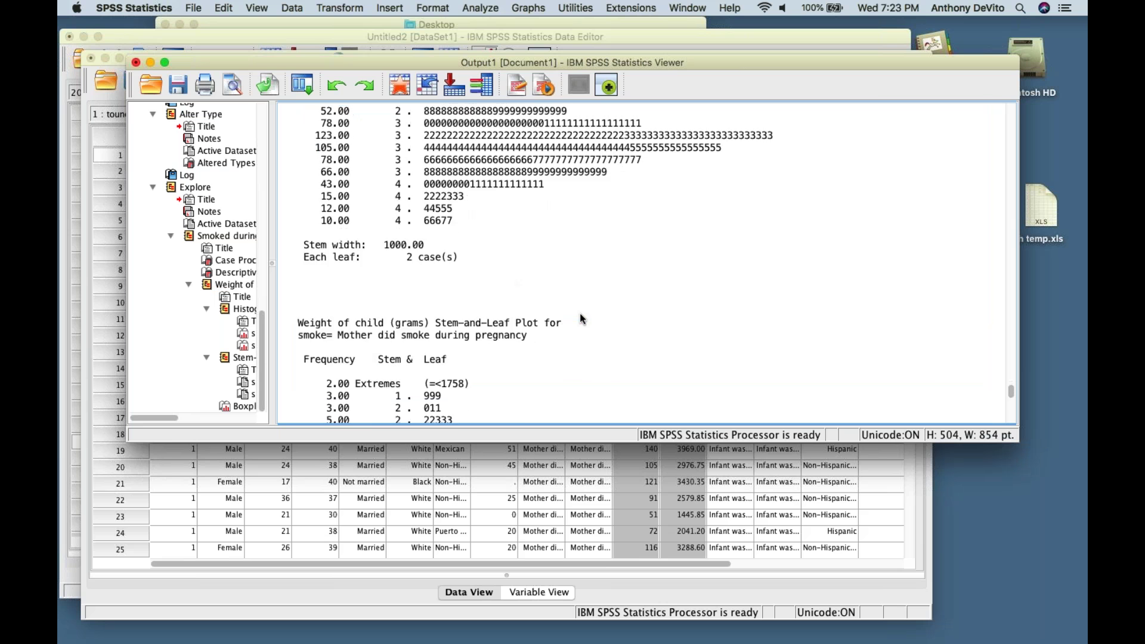
{"action": "scroll", "coordinate": [580, 313], "scroll_direction": "up", "scroll_amount": 10}
{"action": "scroll", "coordinate": [580, 313], "scroll_direction": "down", "scroll_amount": 5}
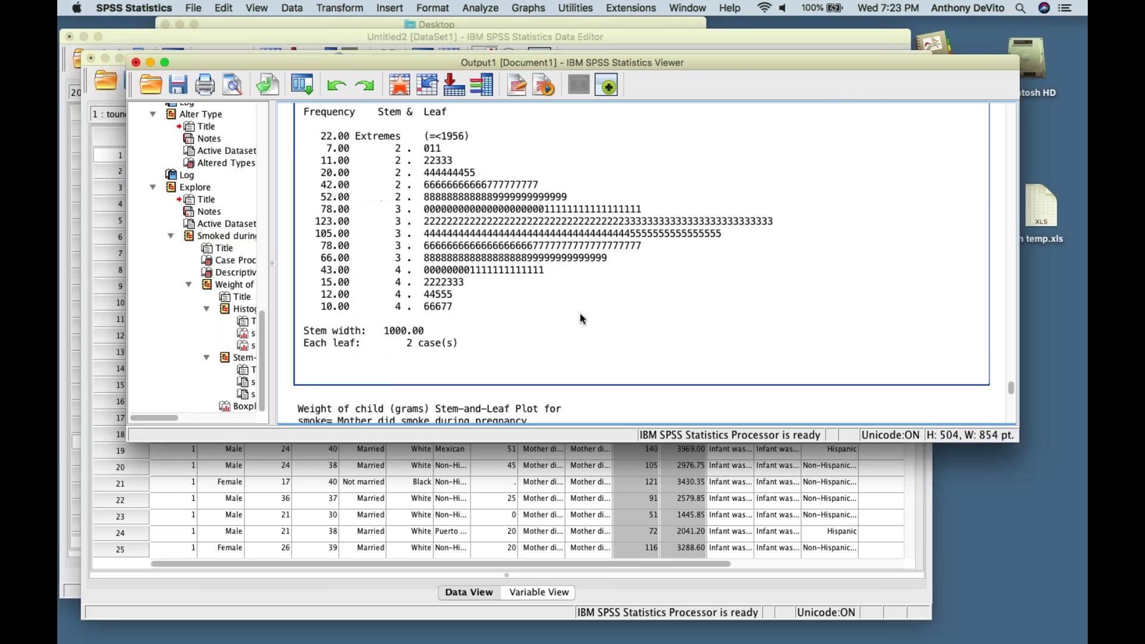
{"action": "scroll", "coordinate": [580, 313], "scroll_direction": "down", "scroll_amount": 1}
{"action": "scroll", "coordinate": [580, 313], "scroll_direction": "down", "scroll_amount": 15}
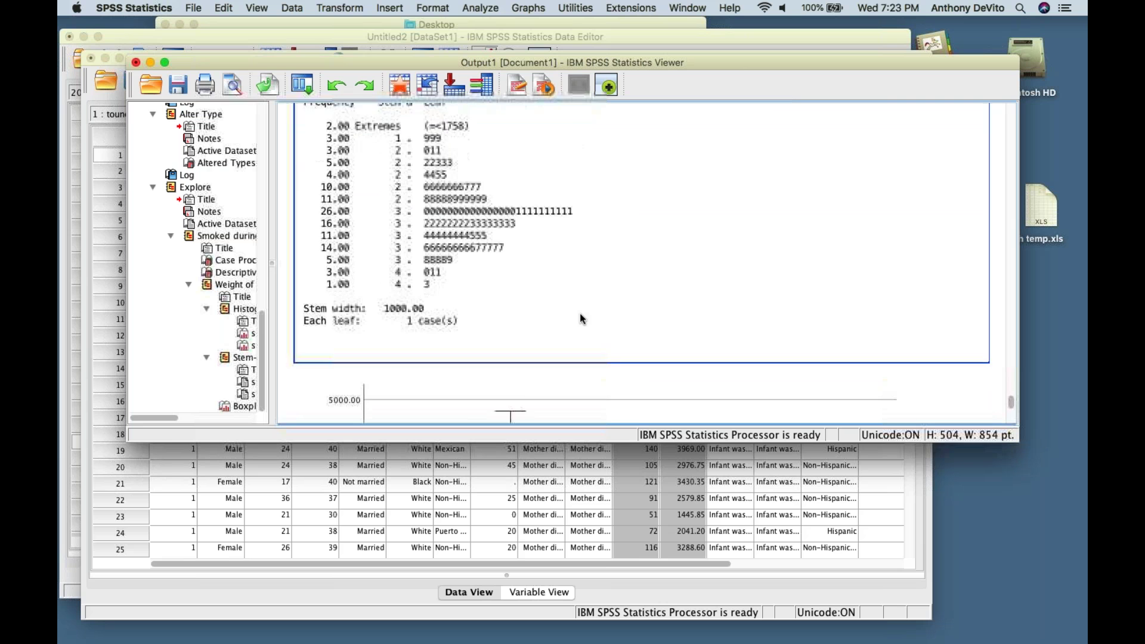
{"action": "scroll", "coordinate": [580, 317], "scroll_direction": "up", "scroll_amount": 8}
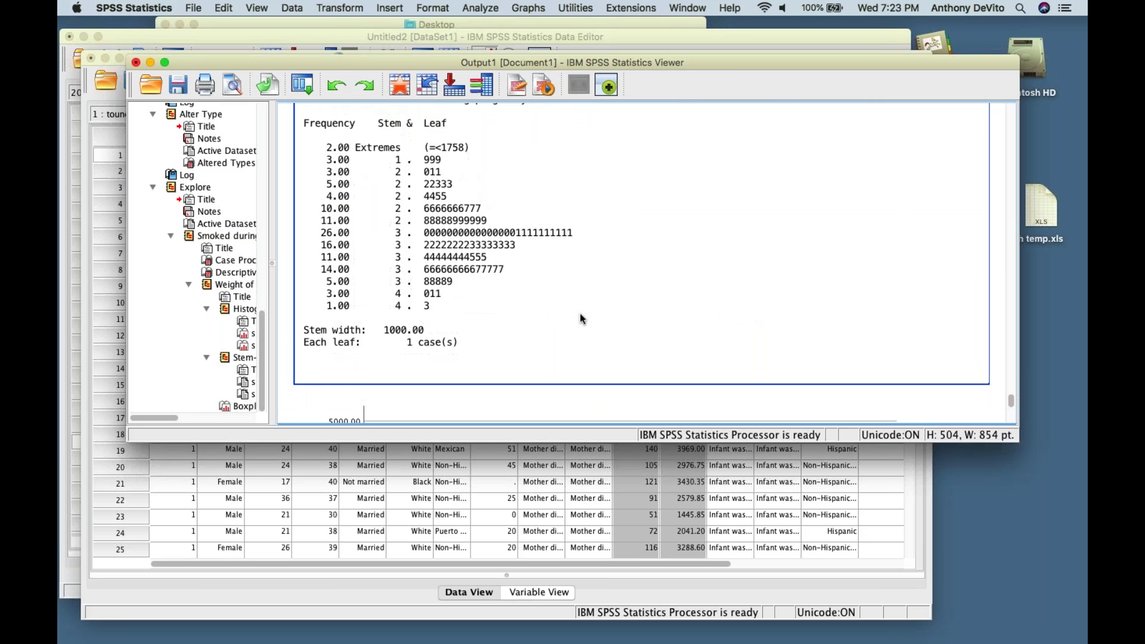
{"action": "scroll", "coordinate": [580, 317], "scroll_direction": "down", "scroll_amount": 4}
{"action": "scroll", "coordinate": [576, 304], "scroll_direction": "down", "scroll_amount": 2}
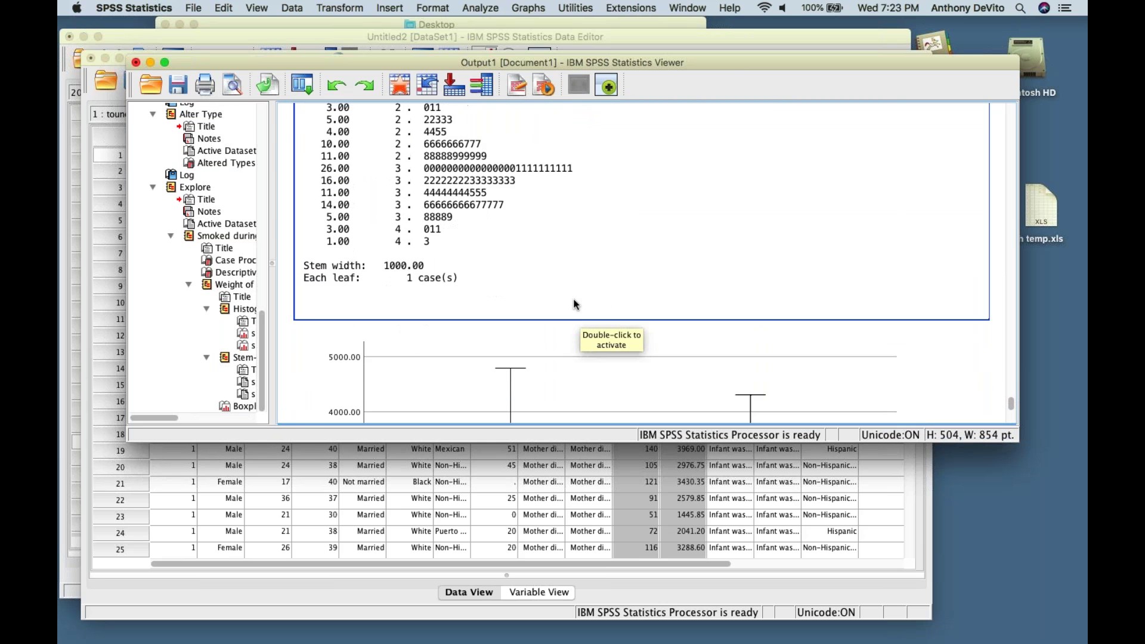
{"action": "scroll", "coordinate": [574, 298], "scroll_direction": "up", "scroll_amount": 15}
{"action": "scroll", "coordinate": [574, 299], "scroll_direction": "up", "scroll_amount": 2}
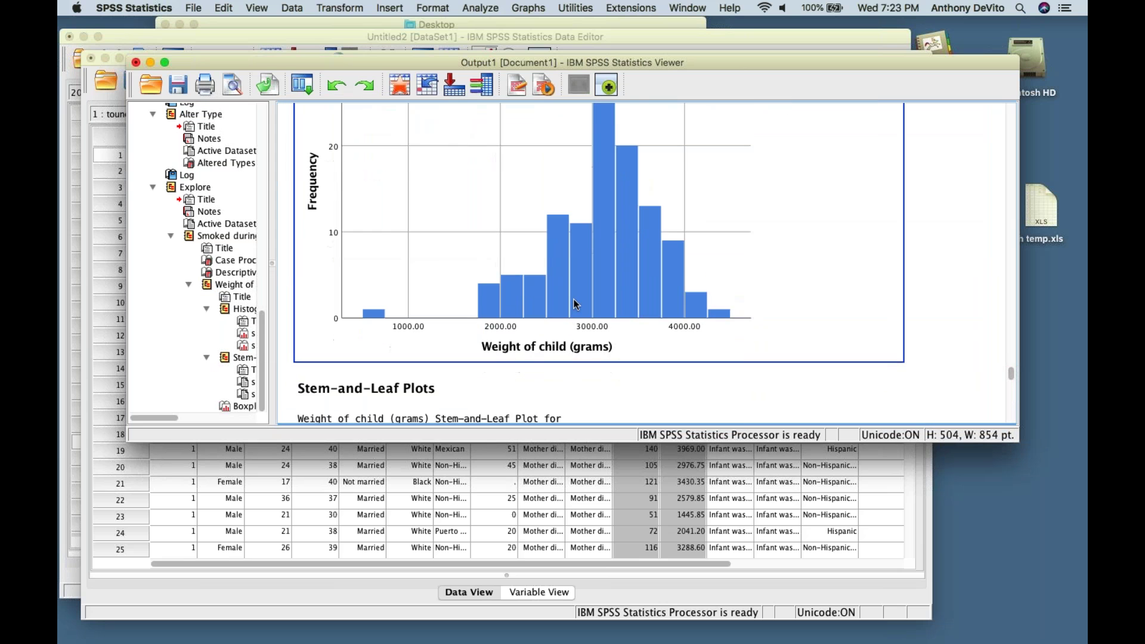
{"action": "scroll", "coordinate": [573, 298], "scroll_direction": "down", "scroll_amount": 10}
{"action": "scroll", "coordinate": [574, 304], "scroll_direction": "down", "scroll_amount": 12}
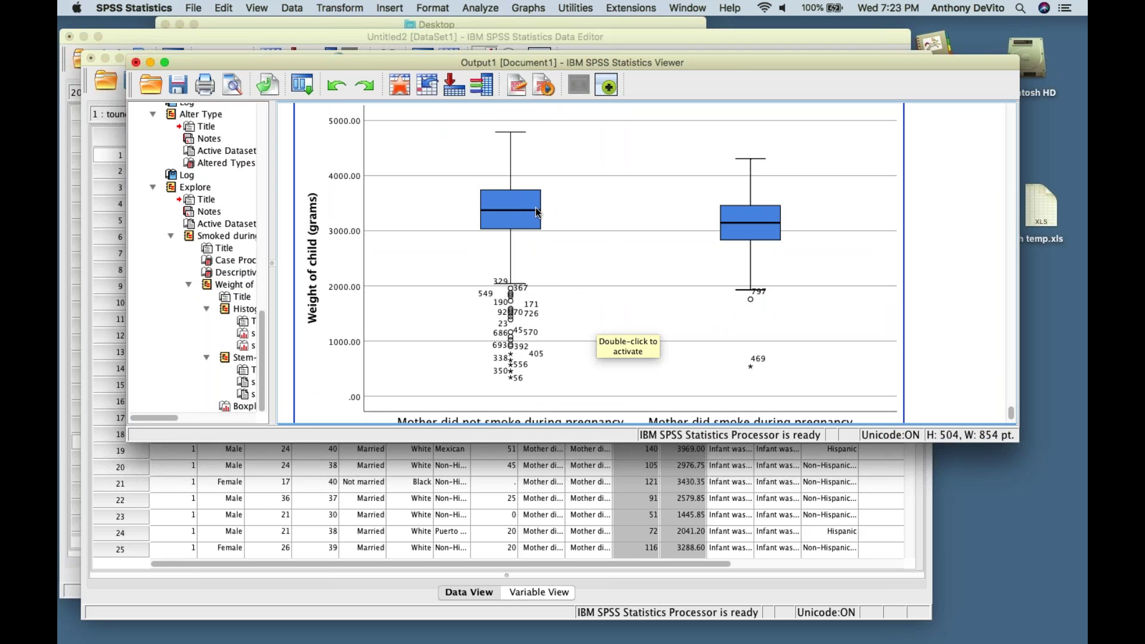
{"action": "scroll", "coordinate": [536, 210], "scroll_direction": "down", "scroll_amount": 1}
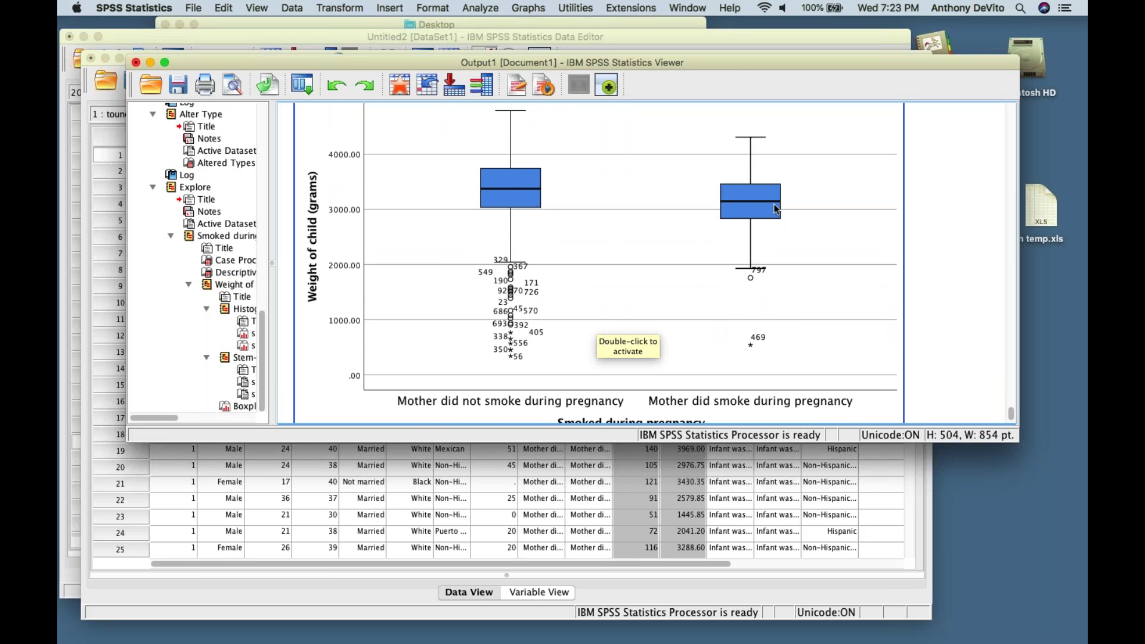
{"action": "scroll", "coordinate": [776, 209], "scroll_direction": "up", "scroll_amount": 1}
{"action": "scroll", "coordinate": [776, 209], "scroll_direction": "up", "scroll_amount": 2}
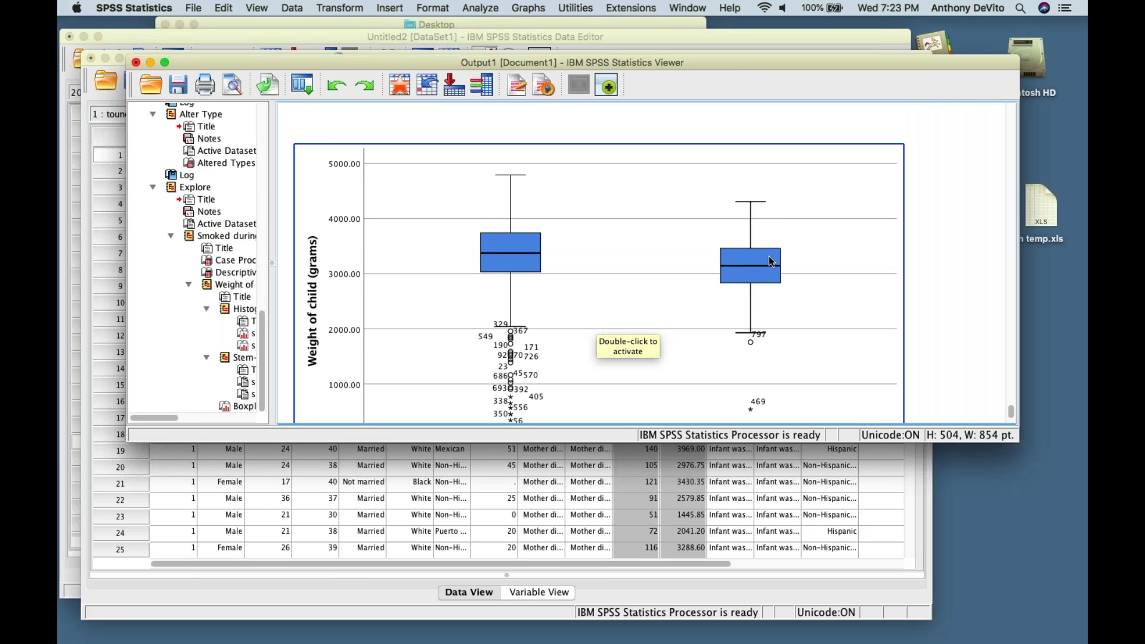
{"action": "scroll", "coordinate": [561, 286], "scroll_direction": "down", "scroll_amount": 5}
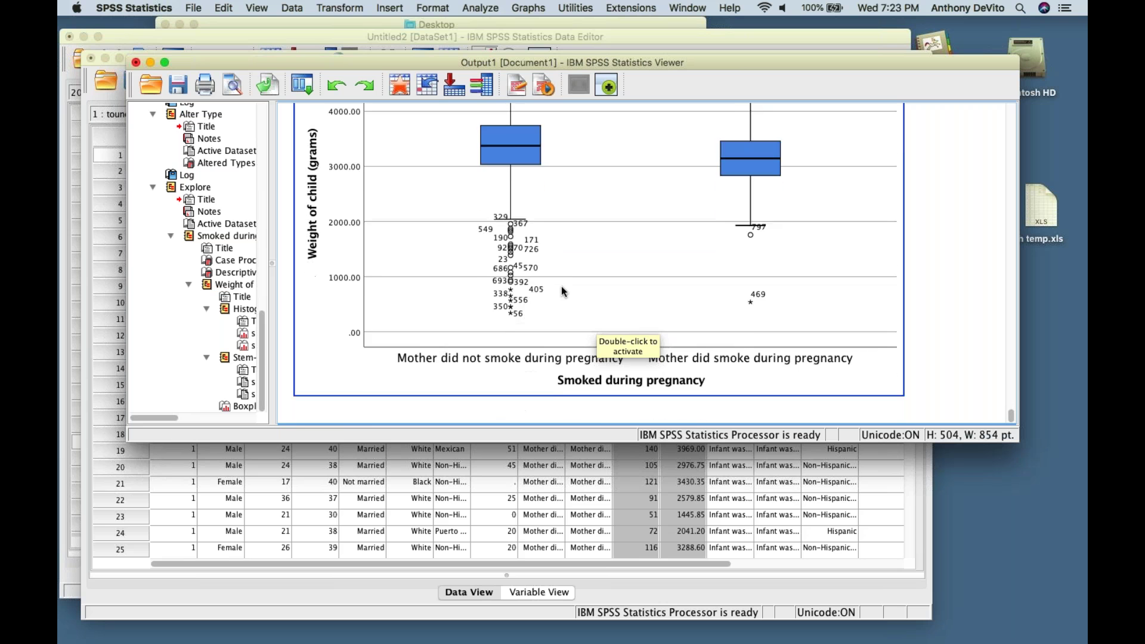
{"action": "scroll", "coordinate": [561, 285], "scroll_direction": "up", "scroll_amount": 1}
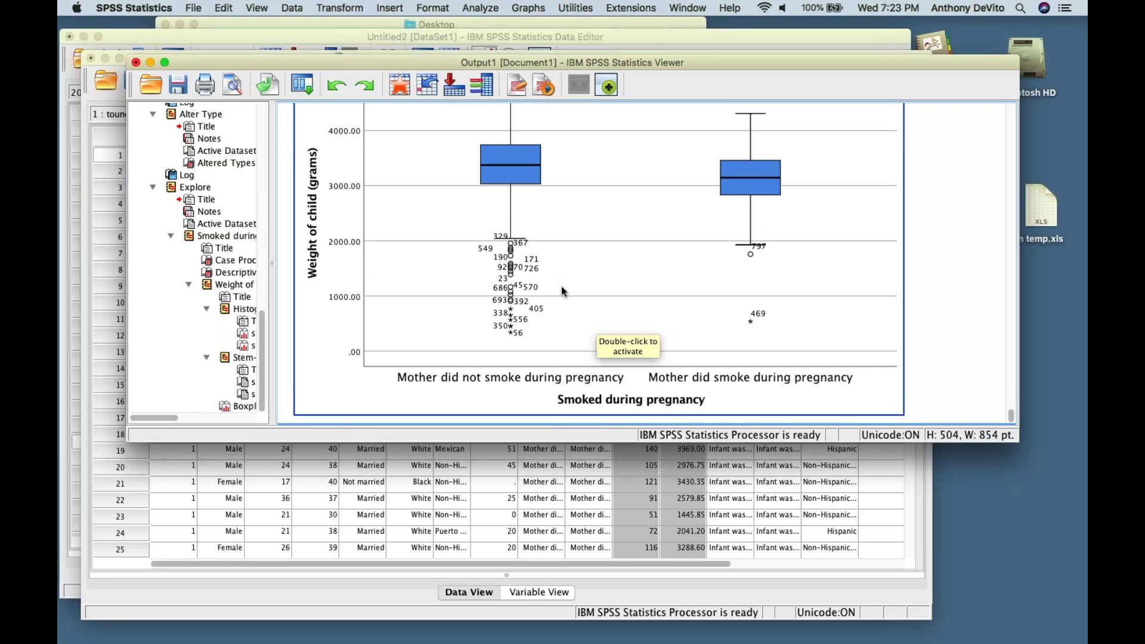
{"action": "scroll", "coordinate": [560, 285], "scroll_direction": "up", "scroll_amount": 2}
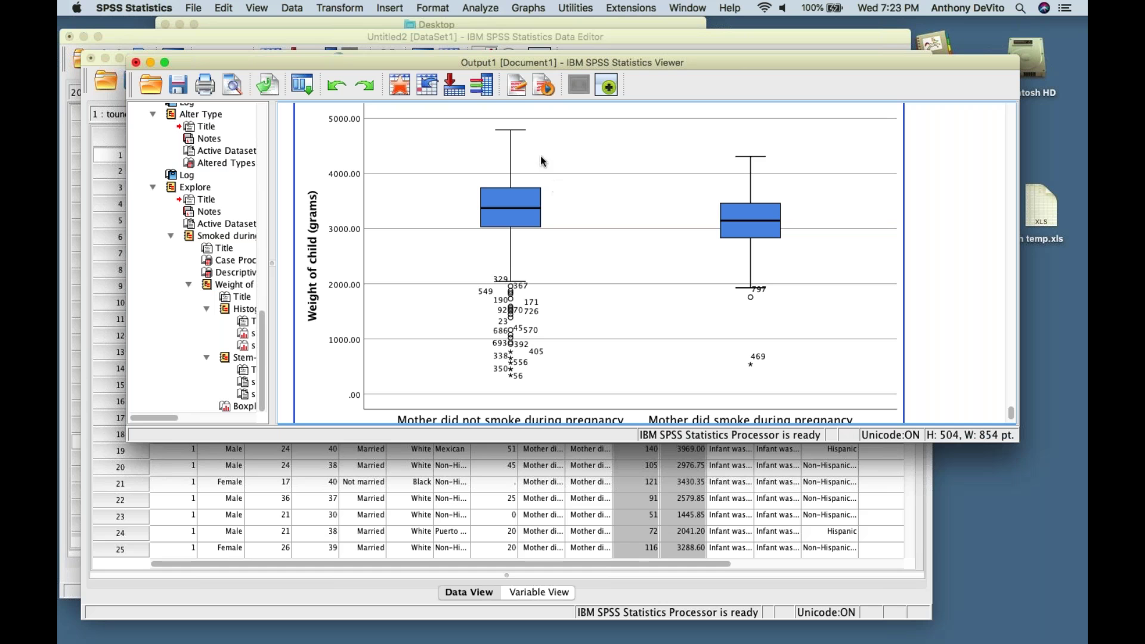
{"action": "scroll", "coordinate": [498, 278], "scroll_direction": "up", "scroll_amount": 1}
{"action": "scroll", "coordinate": [499, 282], "scroll_direction": "up", "scroll_amount": 15}
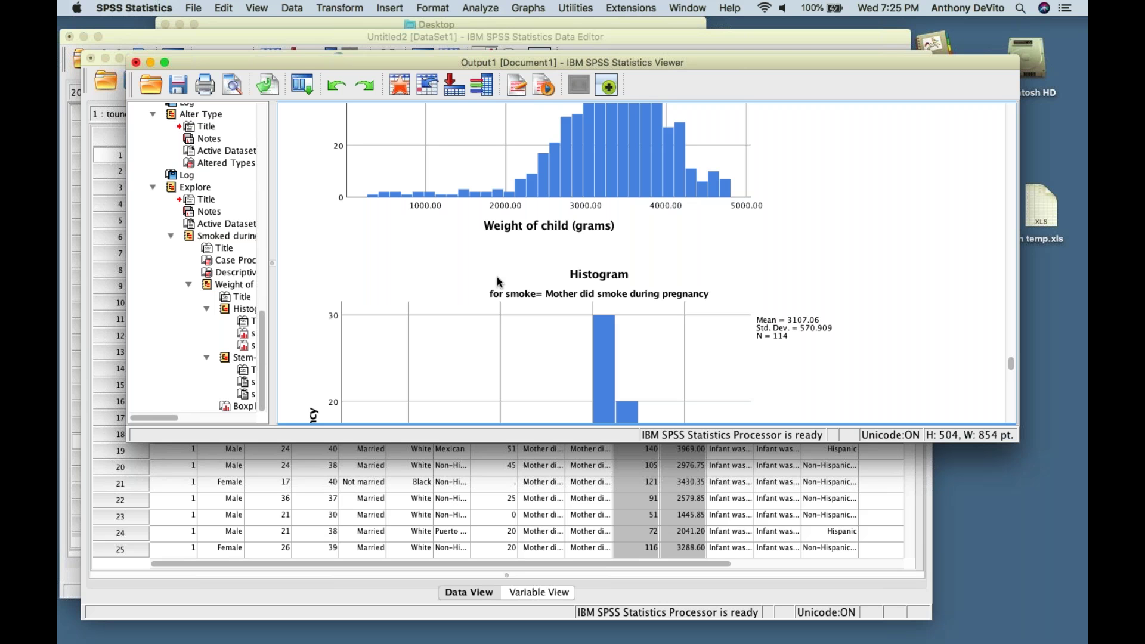
- Close the output without saving and minimise the birth data and Untitled2 windows
{"action": "left_click", "coordinate": [557, 291]}
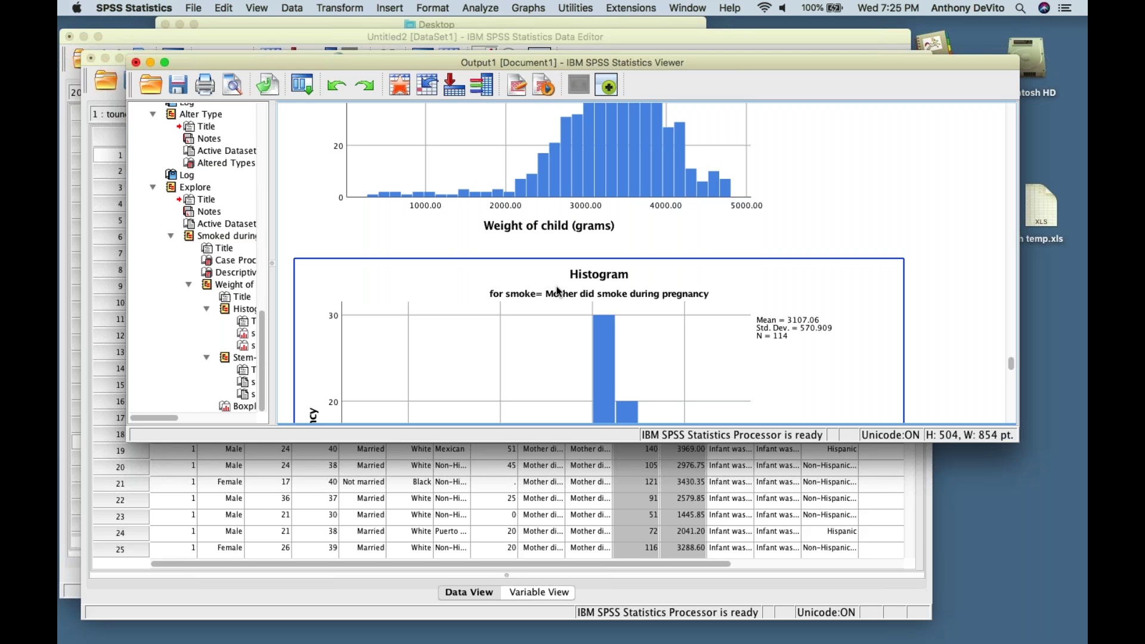
{"action": "scroll", "coordinate": [606, 275], "scroll_direction": "down", "scroll_amount": 5}
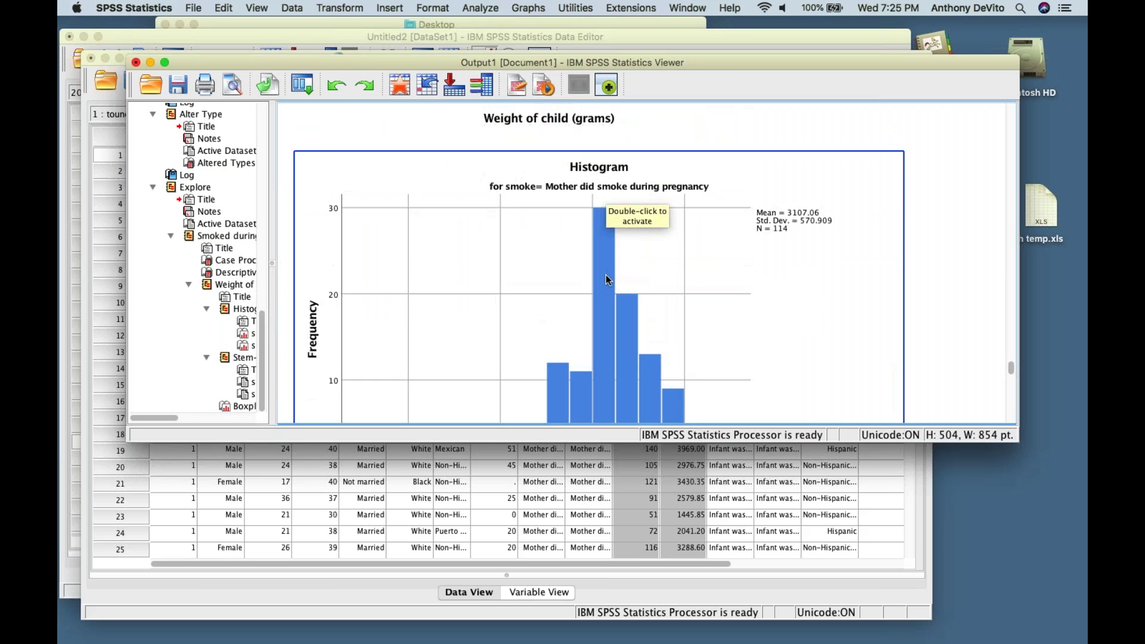
{"action": "scroll", "coordinate": [759, 345], "scroll_direction": "down", "scroll_amount": 6}
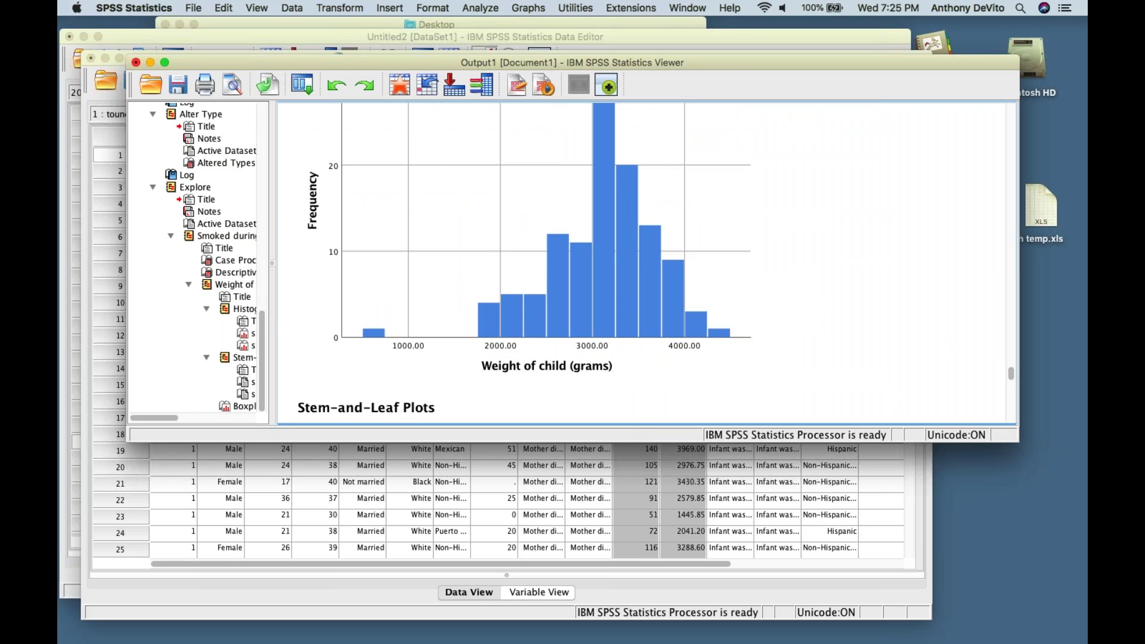
{"action": "left_click", "coordinate": [136, 62]}
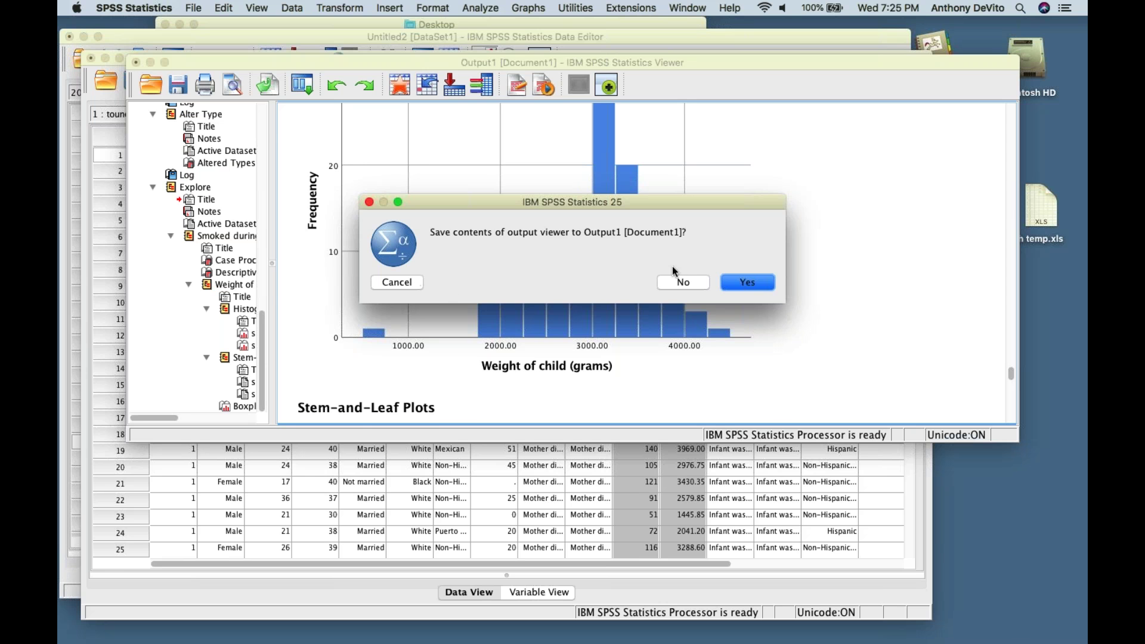
{"action": "left_click", "coordinate": [685, 282]}
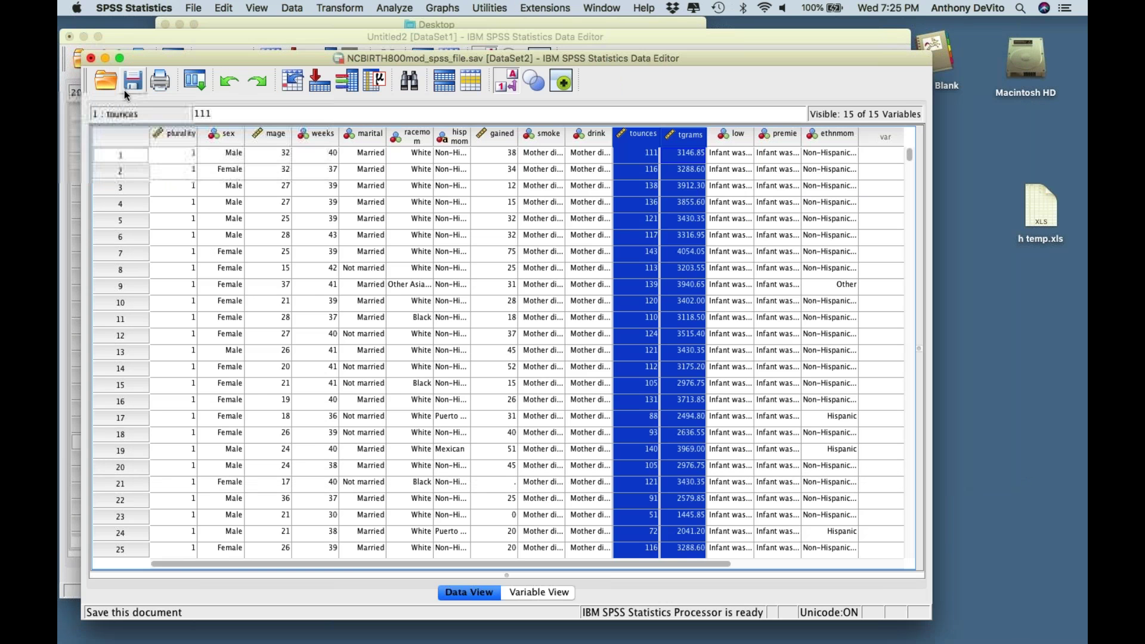
{"action": "left_click", "coordinate": [105, 57]}
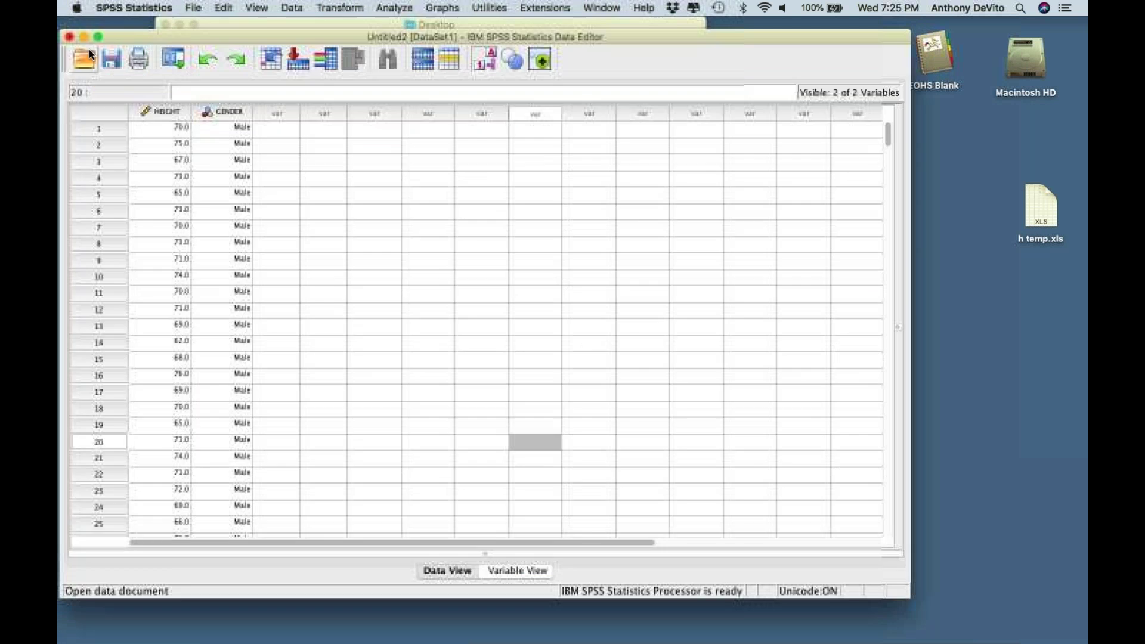
{"action": "left_click", "coordinate": [83, 36]}
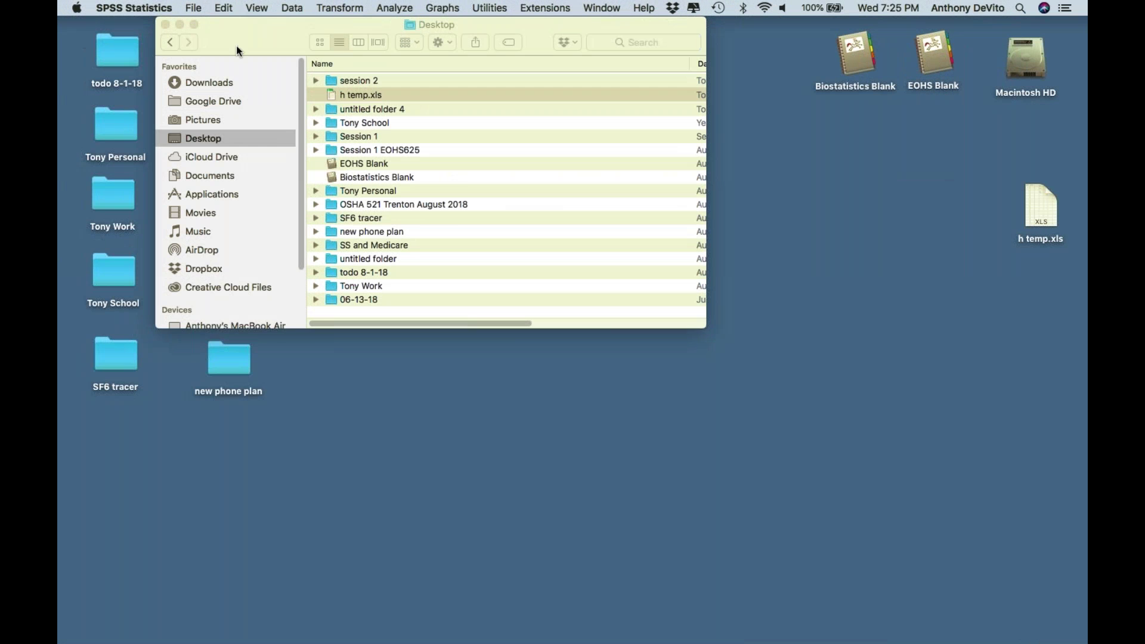
- Move the Desktop folder window aside to uncover the desktop folders
{"action": "left_click", "coordinate": [236, 46]}
{"action": "left_click_drag", "start_coordinate": [236, 45], "coordinate": [134, 40]}
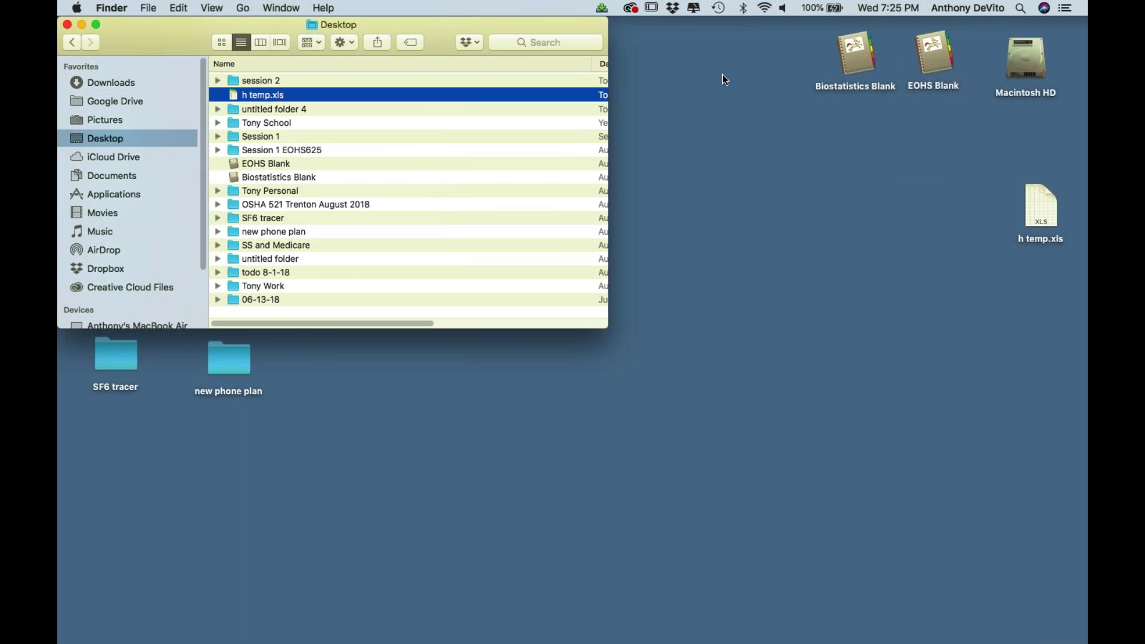
{"action": "left_click_drag", "start_coordinate": [150, 34], "coordinate": [414, 256]}
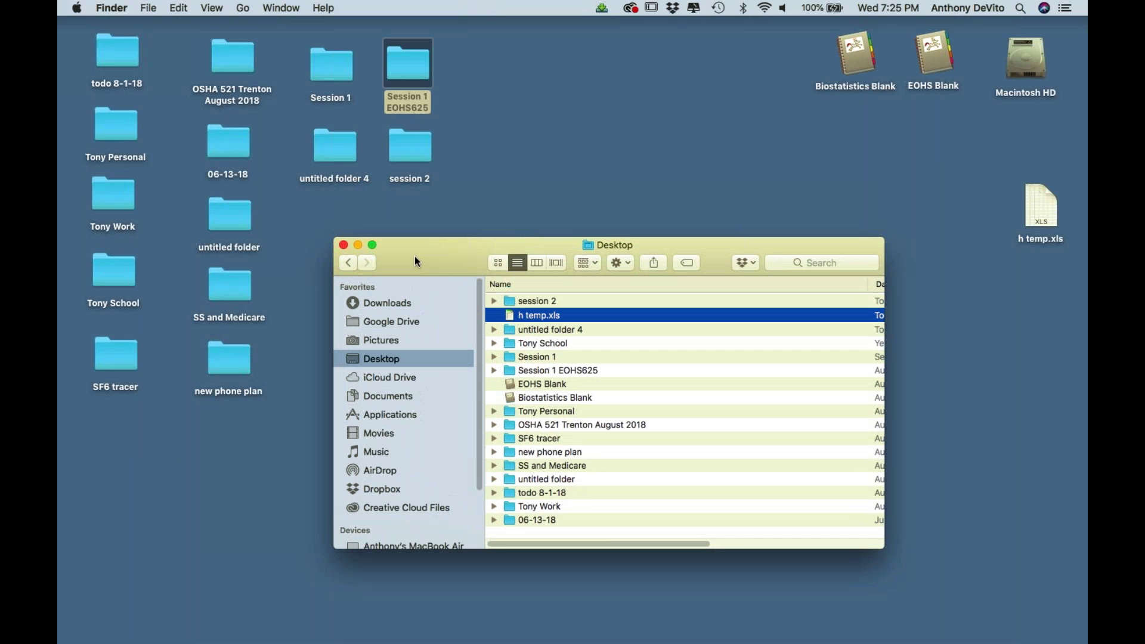
- Open the session 2 folder, then switch to Firefox
{"action": "double_click", "coordinate": [415, 144]}
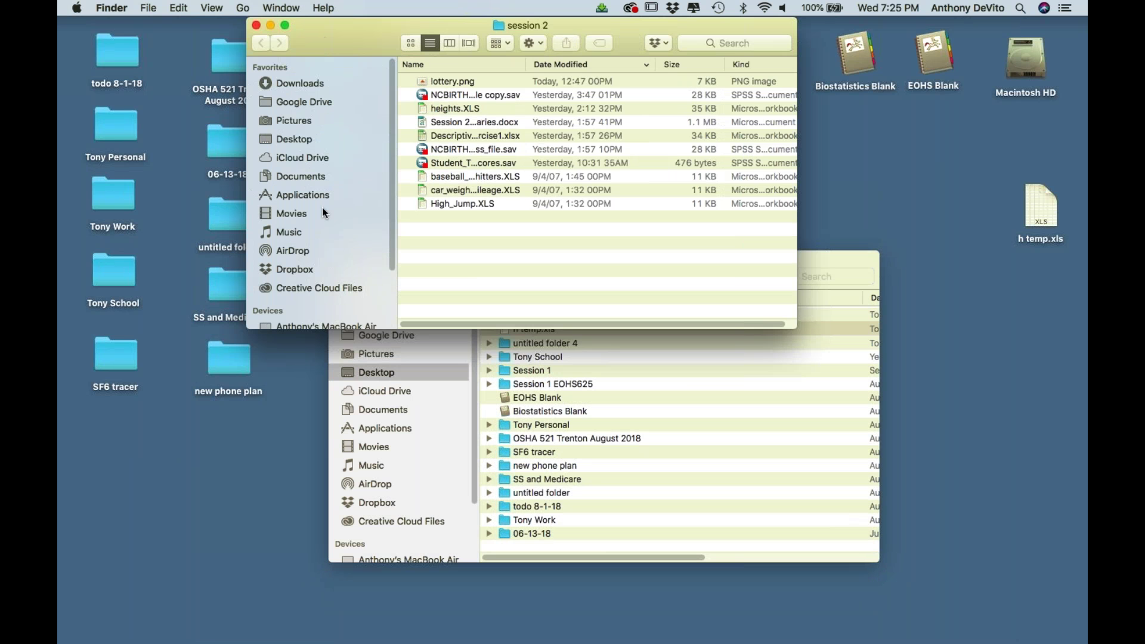
{"action": "mouse_move", "coordinate": [179, 641]}
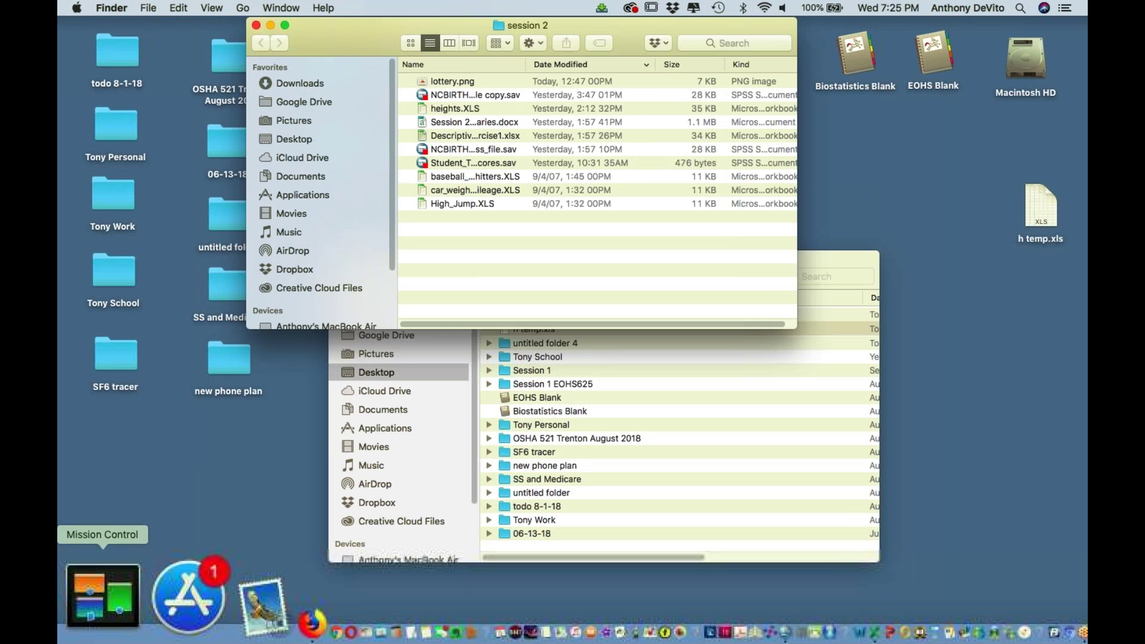
{"action": "left_click", "coordinate": [181, 605]}
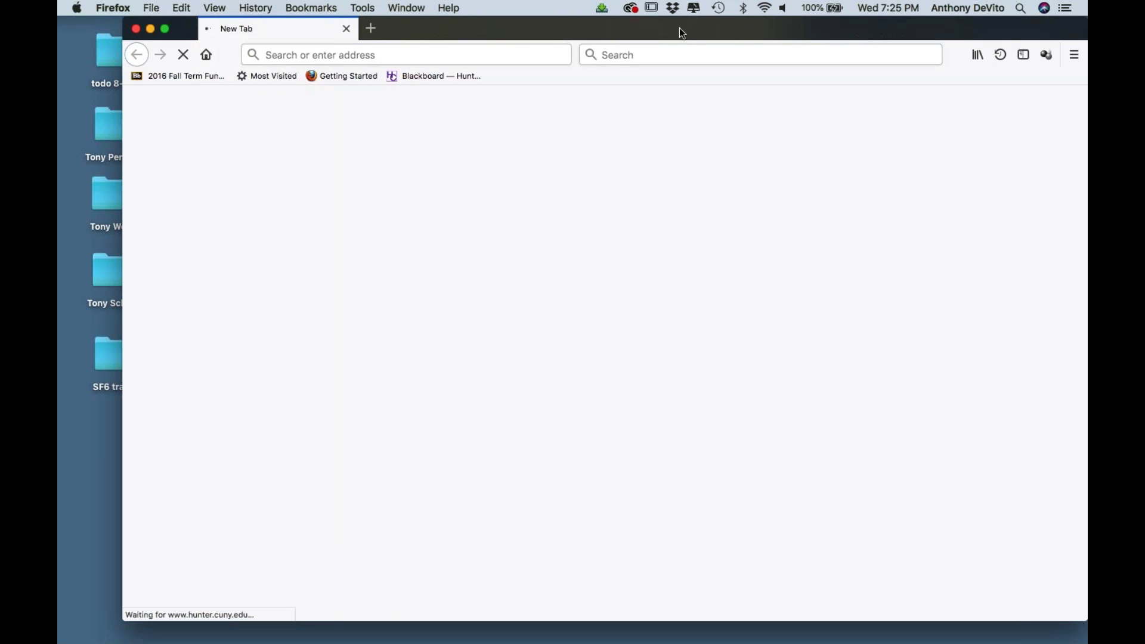
- Reposition the browser window and open direct access to CUNY Blackboard 9.1
{"action": "left_click_drag", "start_coordinate": [693, 27], "coordinate": [526, 18]}
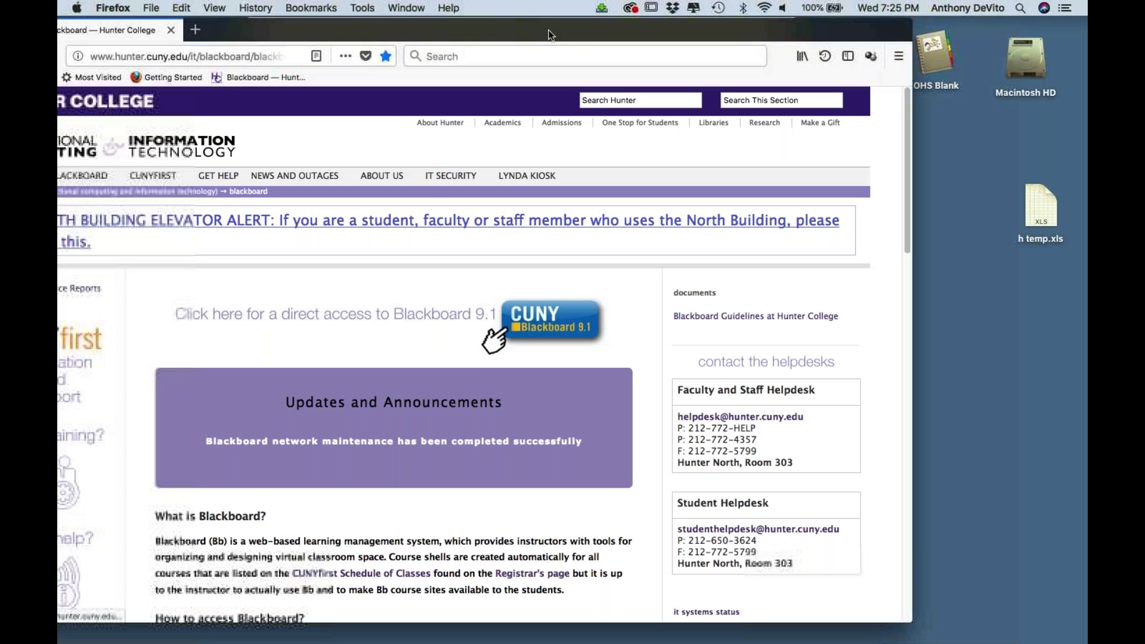
{"action": "left_click_drag", "start_coordinate": [548, 30], "coordinate": [674, 13]}
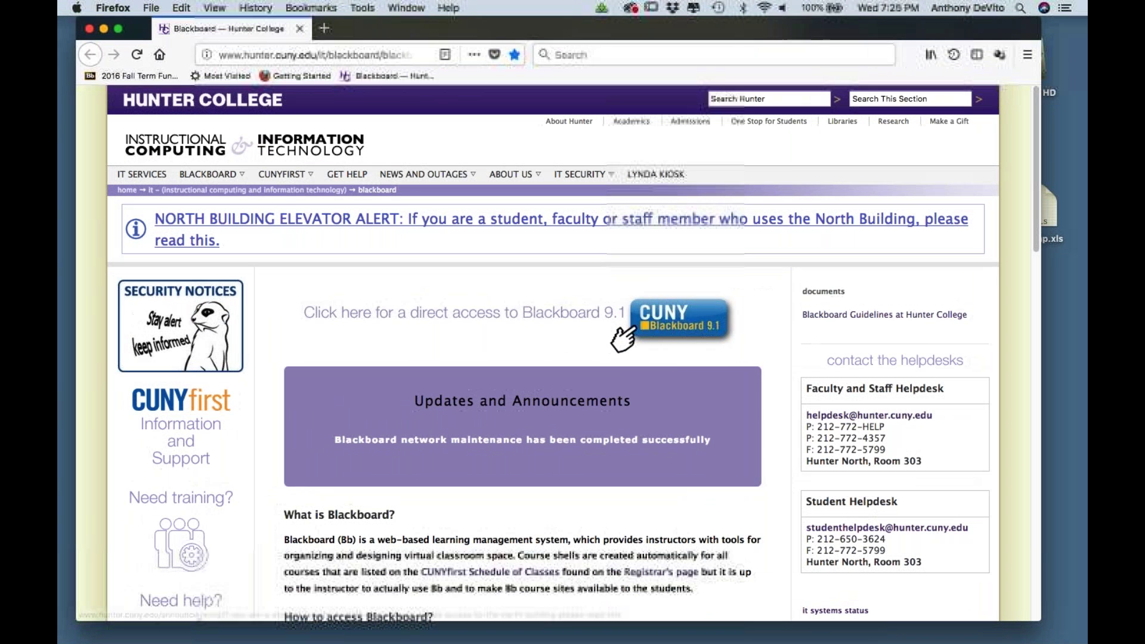
{"action": "left_click", "coordinate": [667, 320]}
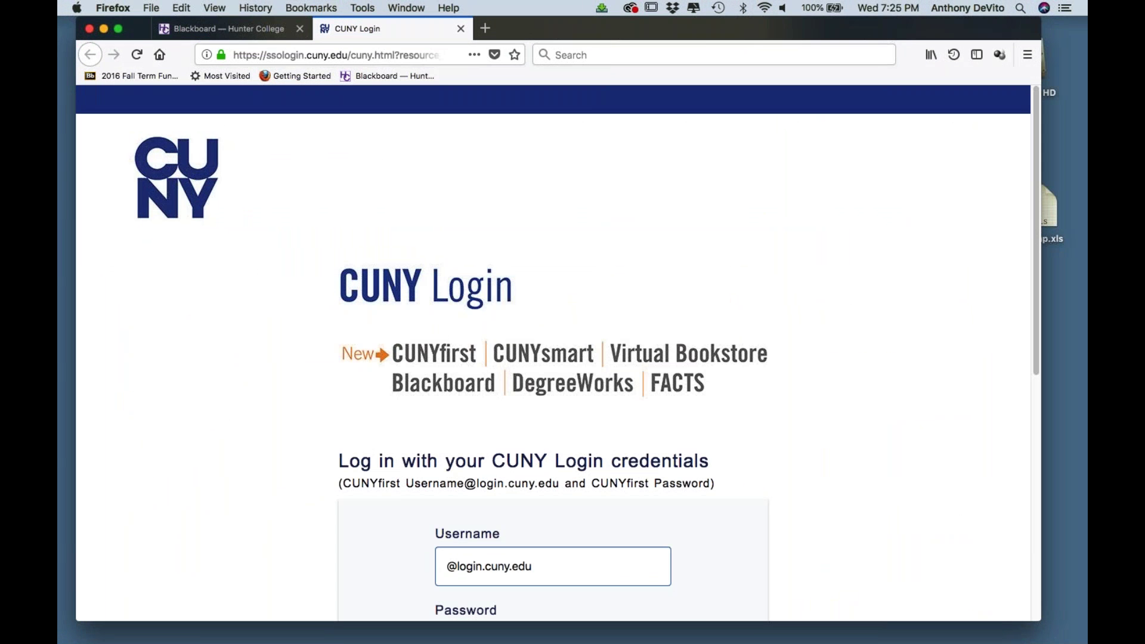
- Log in to CUNY with the saved account's username and password, then continue to Blackboard
{"action": "scroll", "coordinate": [553, 358], "scroll_direction": "down", "scroll_amount": 3}
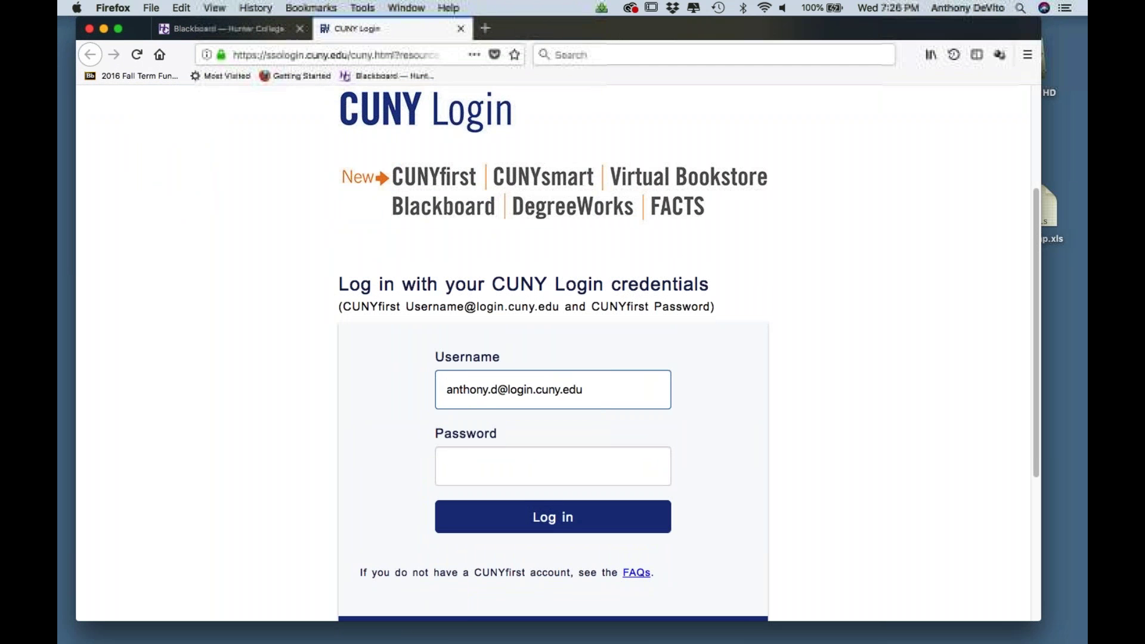
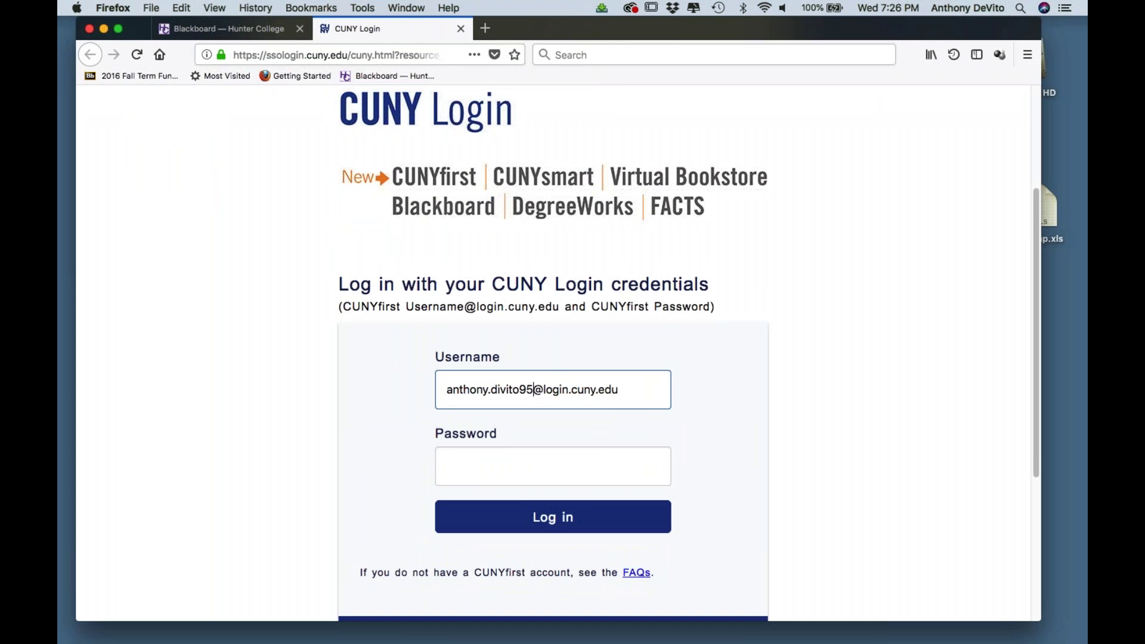
{"action": "key", "text": "Down"}
{"action": "key", "text": "Down"}
{"action": "key", "text": "Return"}
{"action": "left_click", "coordinate": [563, 520]}
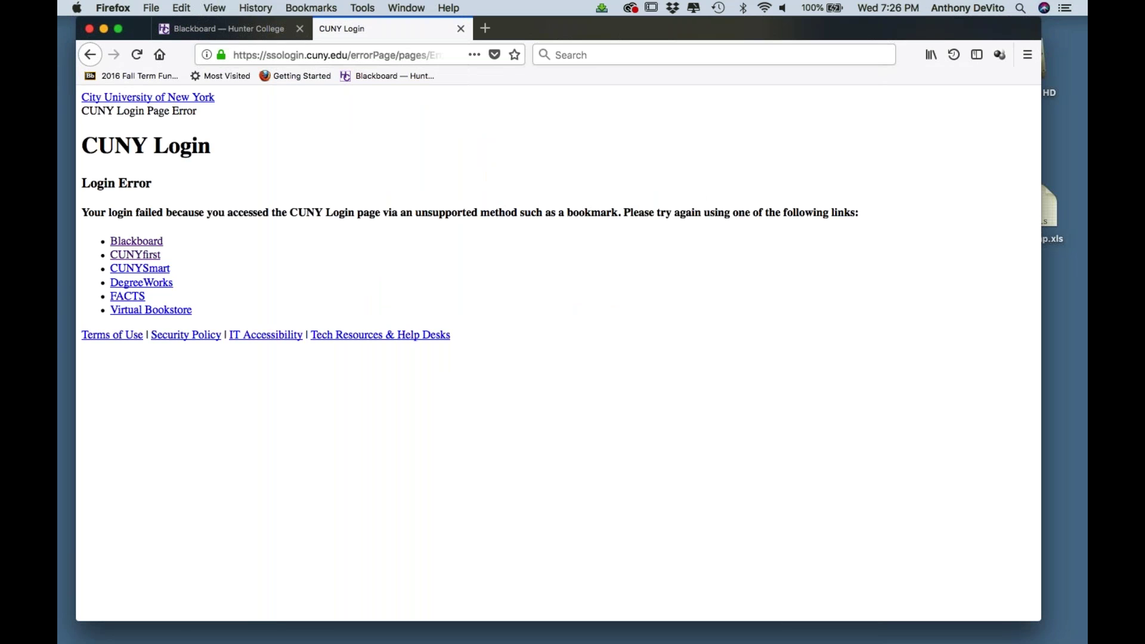
{"action": "left_click", "coordinate": [136, 241]}
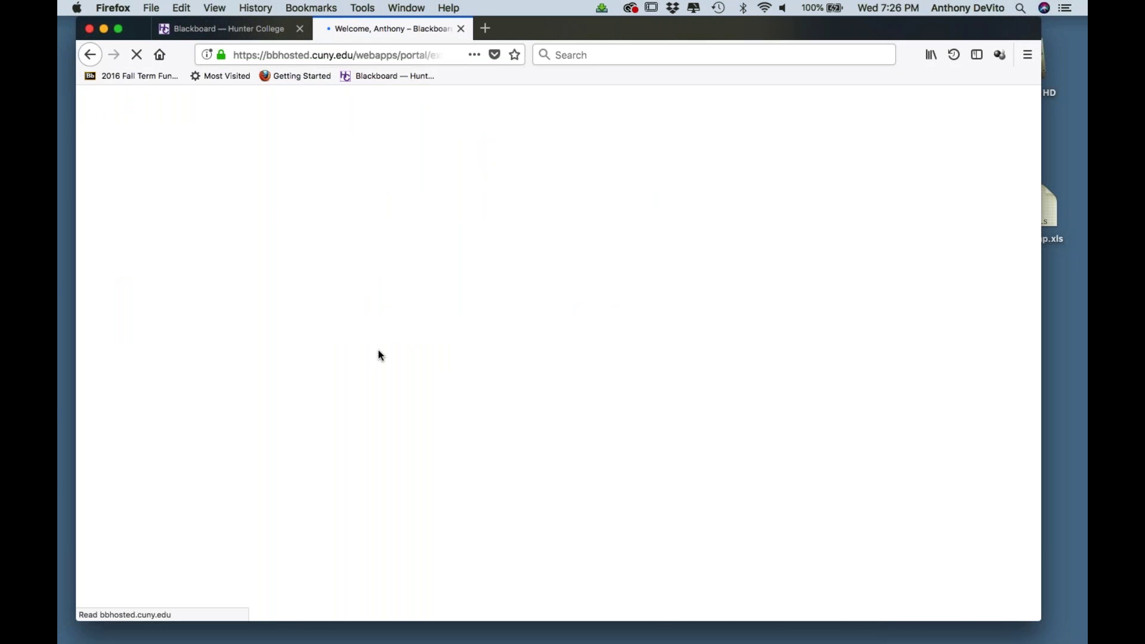
- Go from the 2018 Fall Principles of Biostatistics course through Weekly Materials and Week 2 (September 5, 2018) to Data Standardization (Age Adjustment)
{"action": "scroll", "coordinate": [558, 358], "scroll_direction": "down", "scroll_amount": 3}
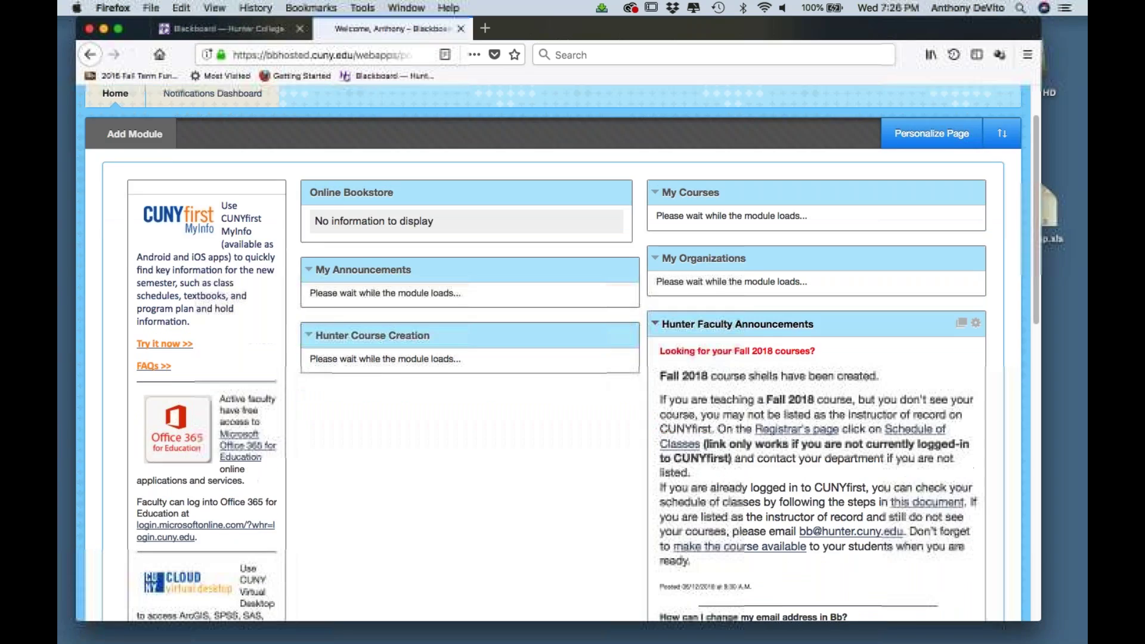
{"action": "scroll", "coordinate": [757, 330], "scroll_direction": "down", "scroll_amount": 6}
{"action": "scroll", "coordinate": [757, 330], "scroll_direction": "up", "scroll_amount": 7}
{"action": "scroll", "coordinate": [757, 330], "scroll_direction": "down", "scroll_amount": 1}
{"action": "scroll", "coordinate": [558, 352], "scroll_direction": "down", "scroll_amount": 1}
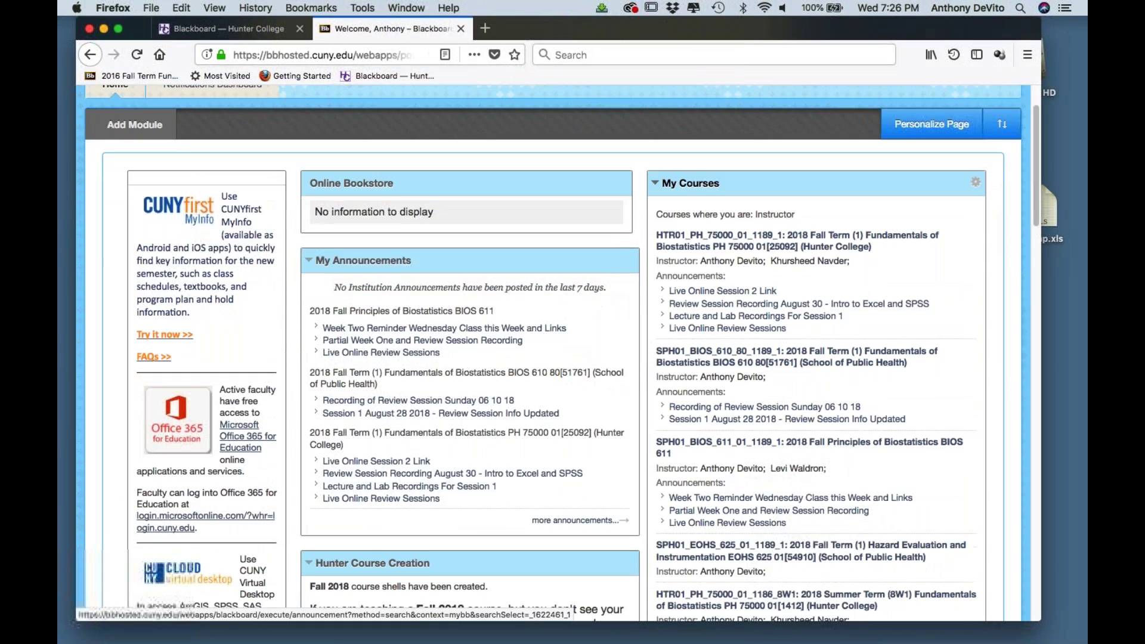
{"action": "scroll", "coordinate": [748, 413], "scroll_direction": "down", "scroll_amount": 1}
{"action": "left_click", "coordinate": [751, 412]}
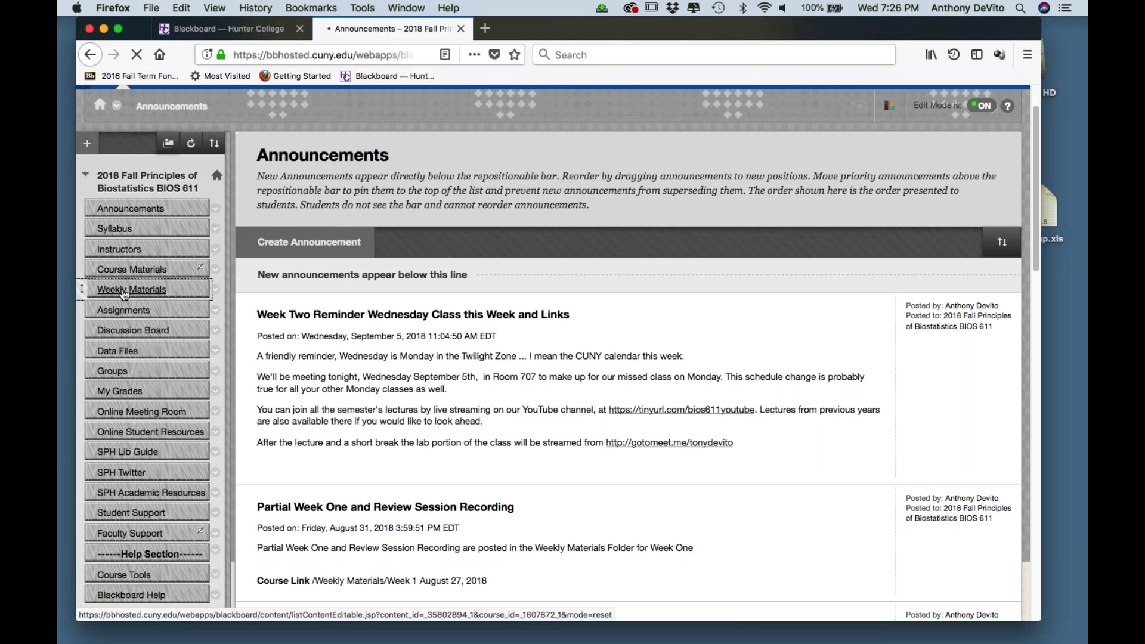
{"action": "left_click", "coordinate": [124, 291]}
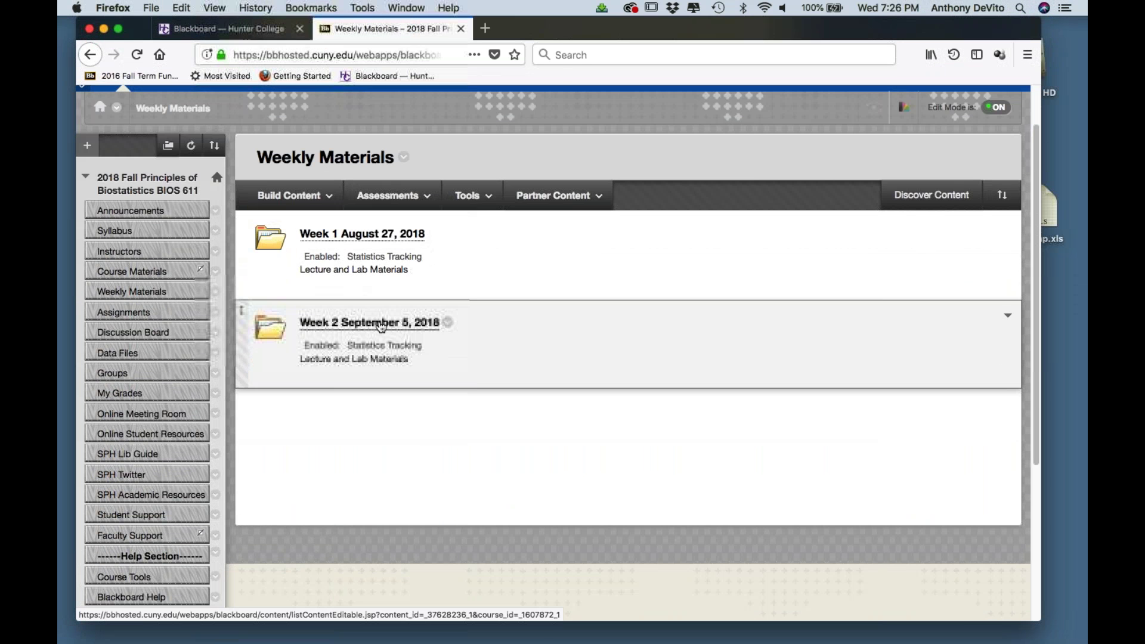
{"action": "left_click", "coordinate": [382, 325]}
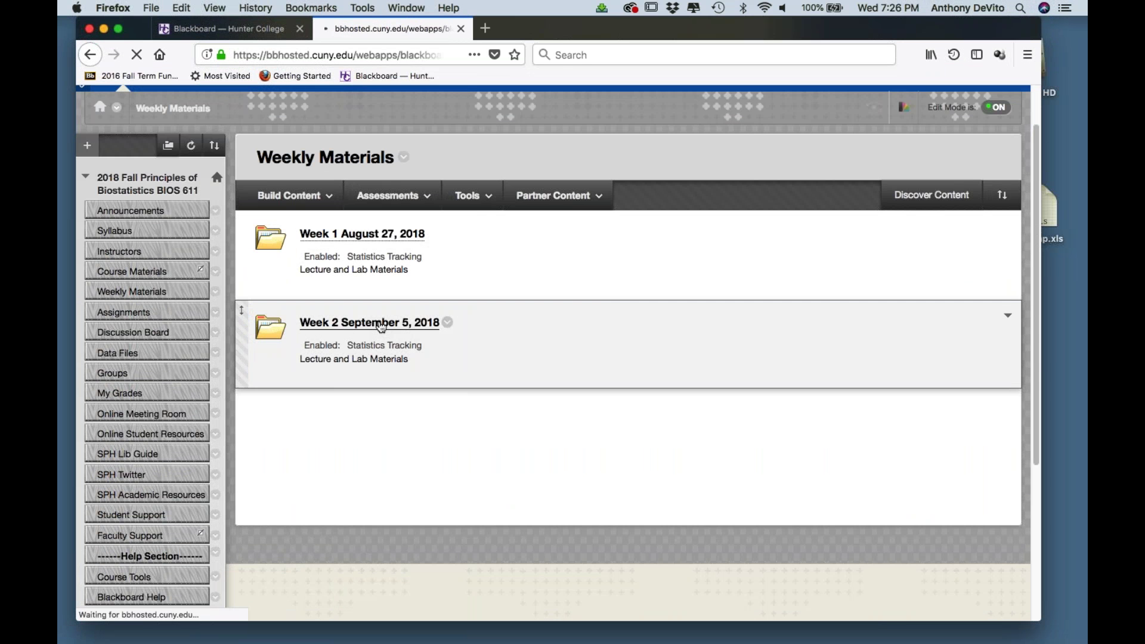
{"action": "scroll", "coordinate": [422, 355], "scroll_direction": "down", "scroll_amount": 5}
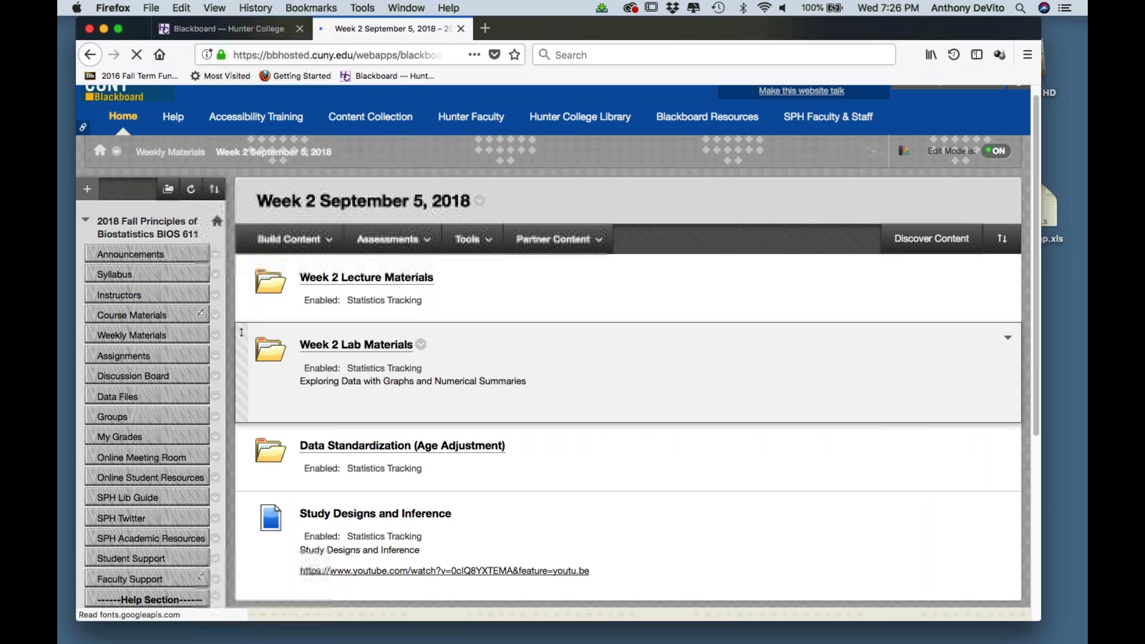
{"action": "left_click", "coordinate": [451, 324]}
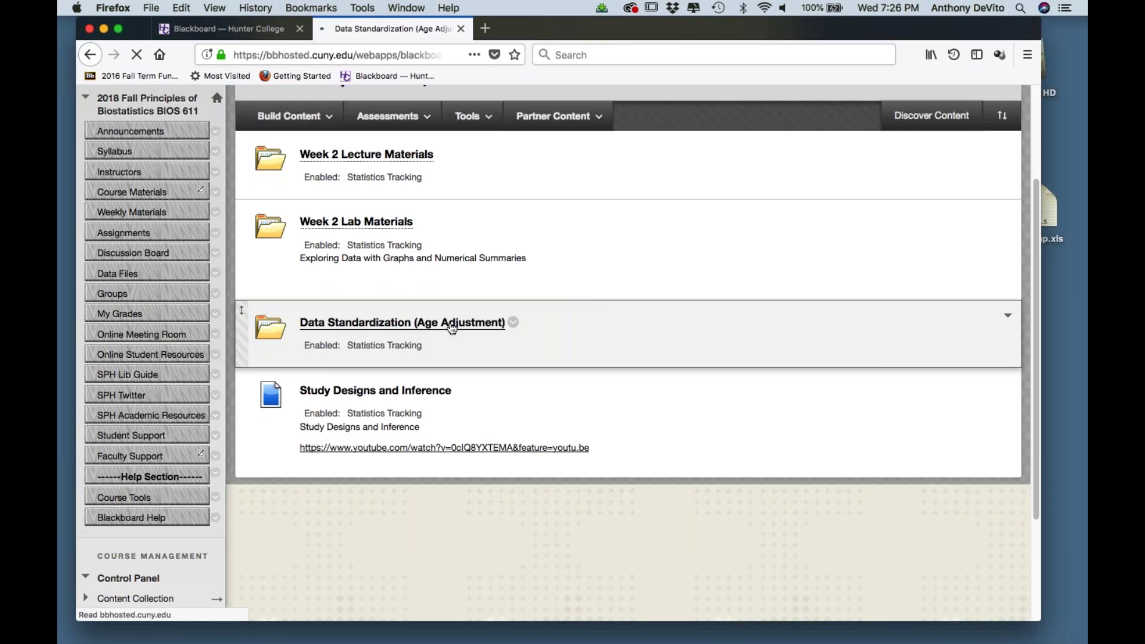
- Save the age_adjustment_direct_Exercise_1_CVD.xls attachment link to the Desktop
{"action": "scroll", "coordinate": [448, 405], "scroll_direction": "down", "scroll_amount": 1}
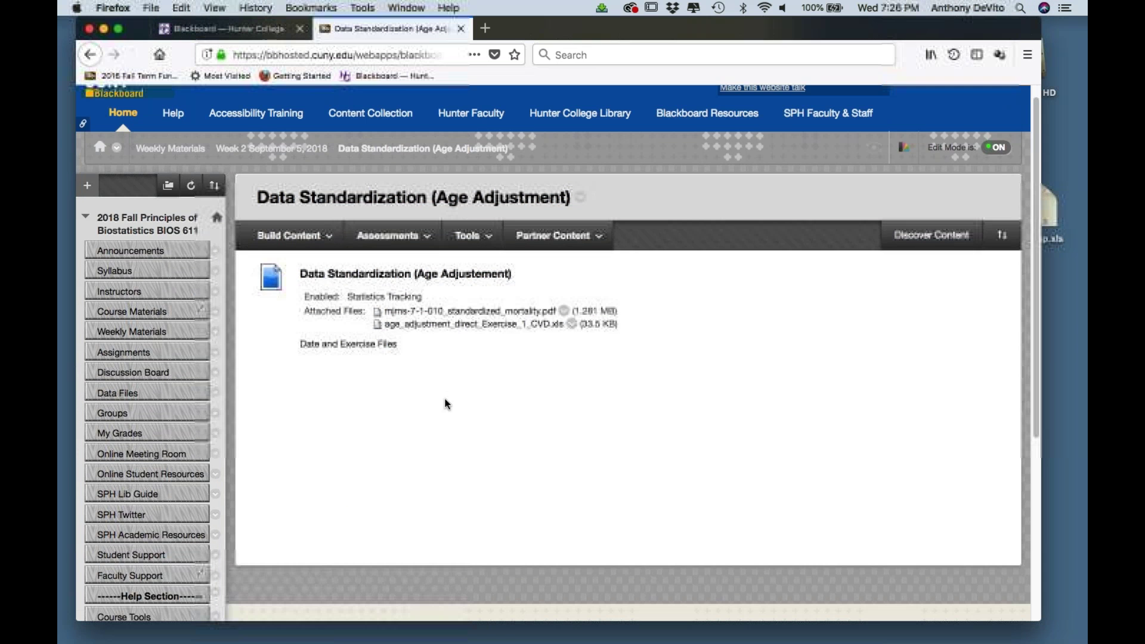
{"action": "left_click", "coordinate": [456, 319]}
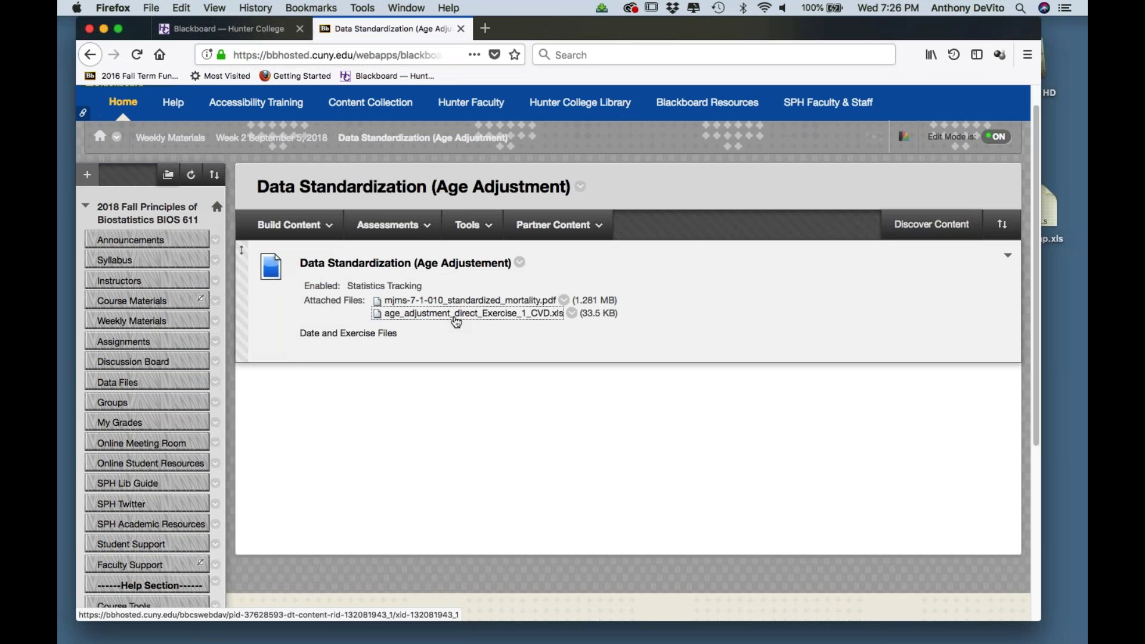
{"action": "right_click", "coordinate": [456, 323]}
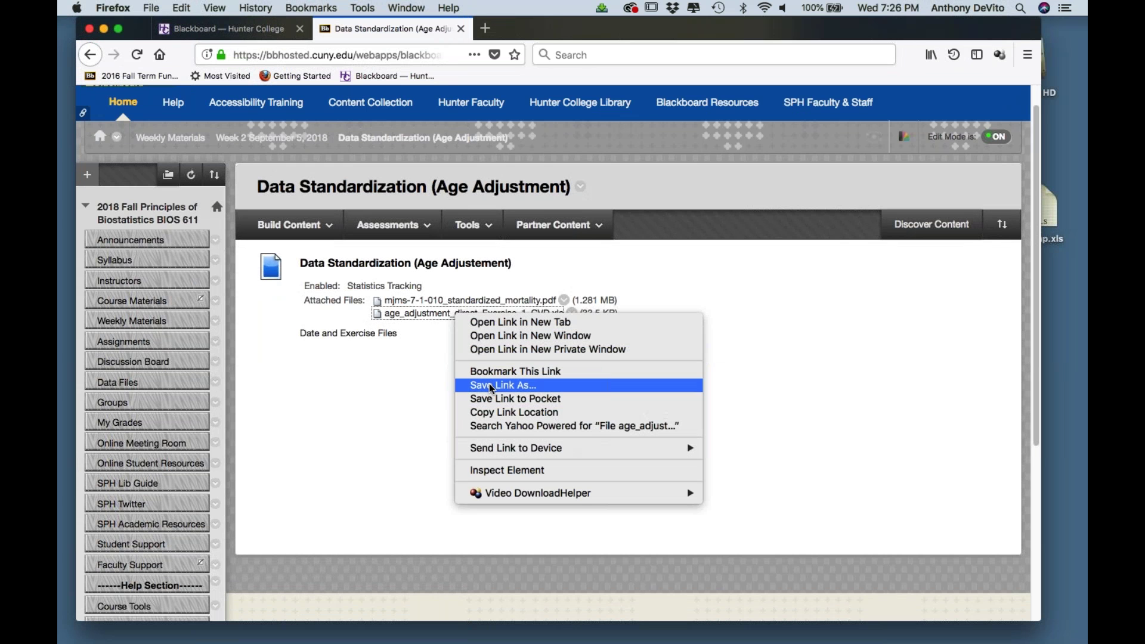
{"action": "left_click", "coordinate": [490, 387]}
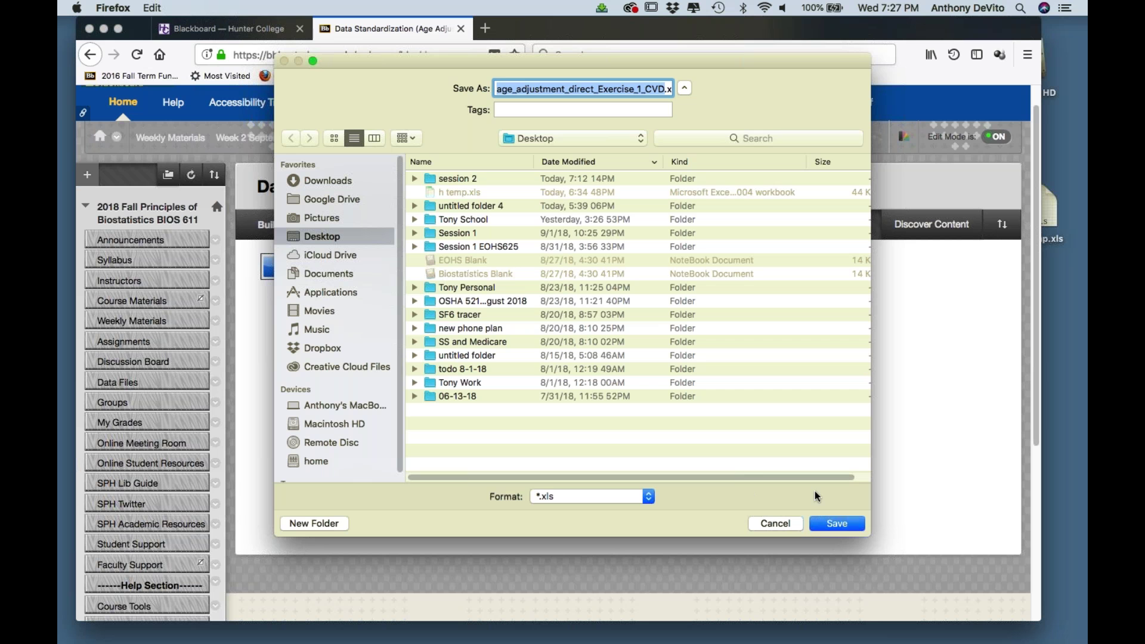
{"action": "left_click", "coordinate": [837, 524]}
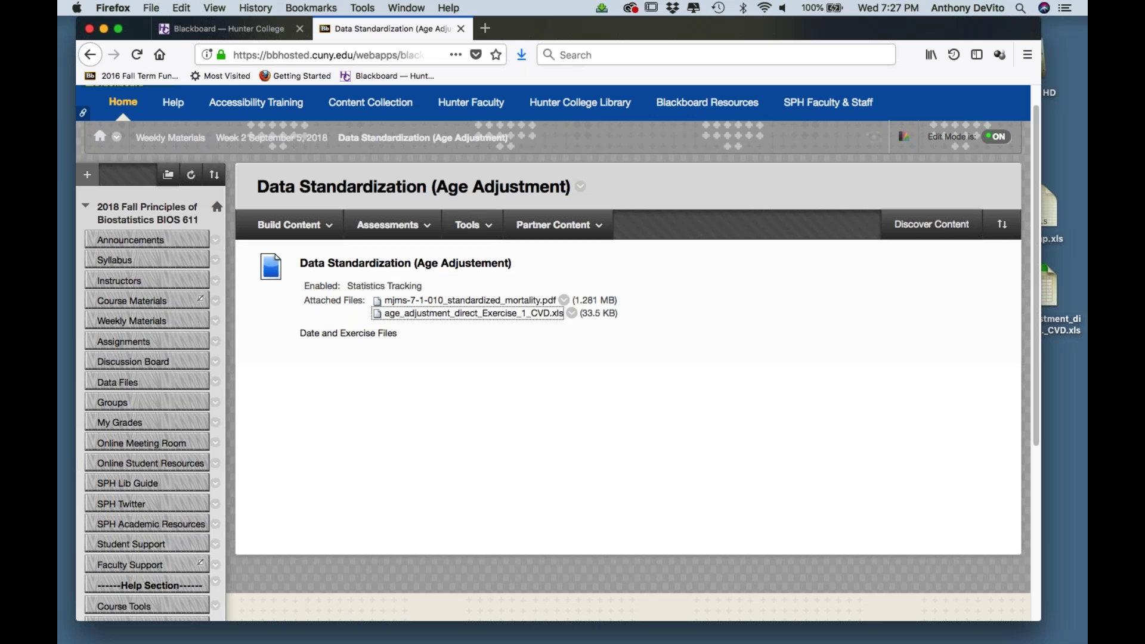
- Open age_adjustment_direct_Exercise_1_CVD.xls from the Desktop in a Finder window
{"action": "left_click_drag", "start_coordinate": [568, 29], "coordinate": [963, 478]}
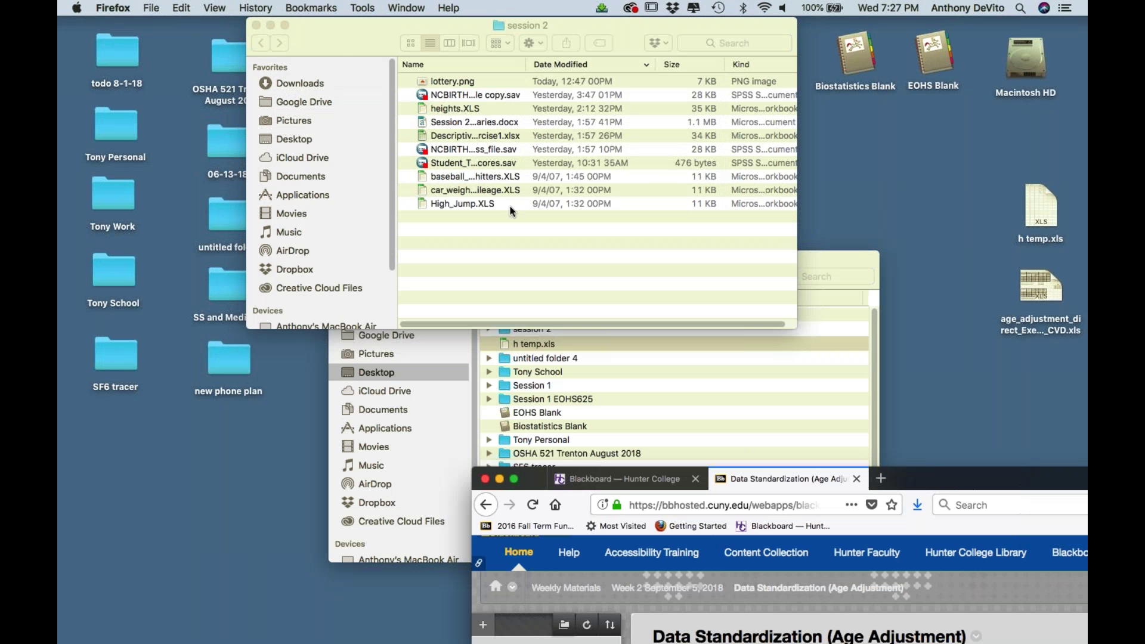
{"action": "left_click", "coordinate": [284, 40]}
{"action": "left_click", "coordinate": [270, 25]}
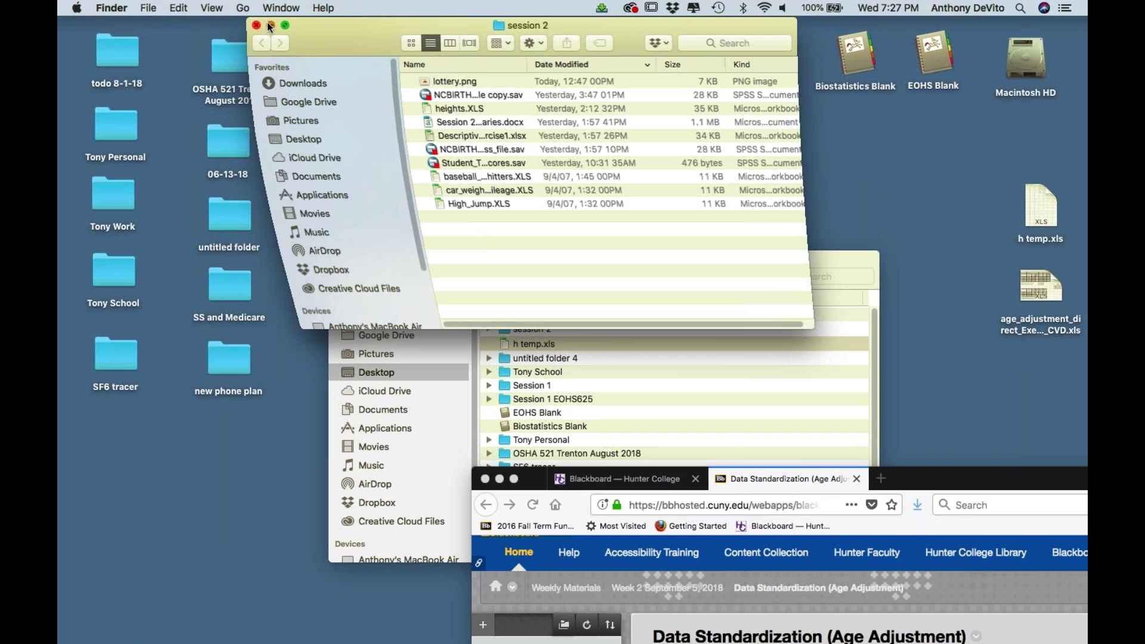
{"action": "left_click_drag", "start_coordinate": [375, 270], "coordinate": [204, 415]}
{"action": "double_click", "coordinate": [410, 140]}
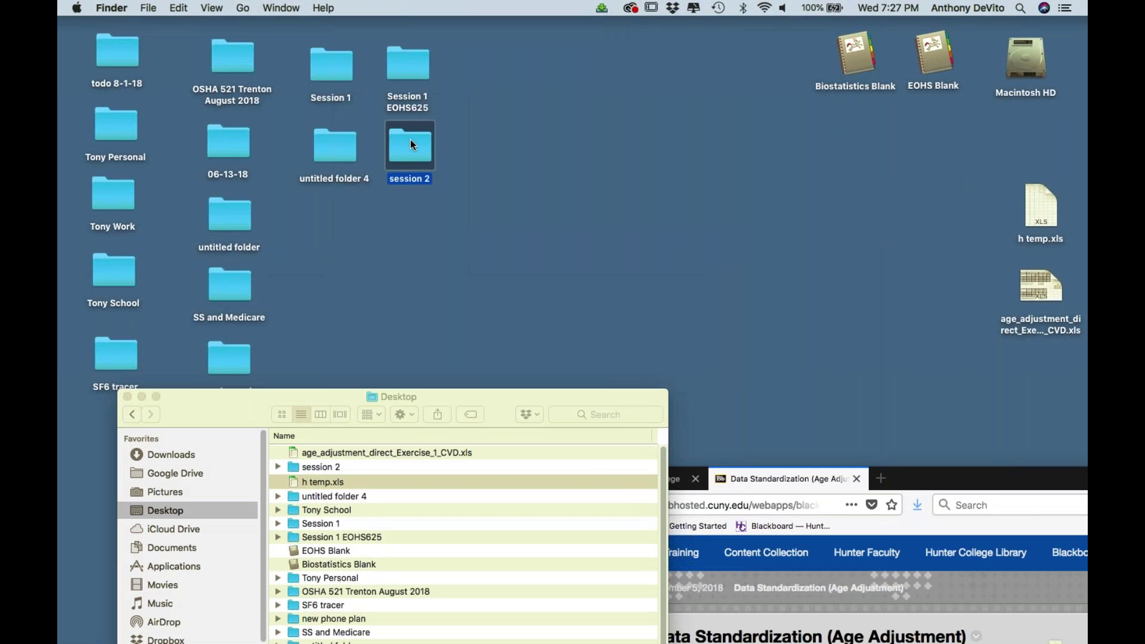
{"action": "left_click", "coordinate": [299, 140]}
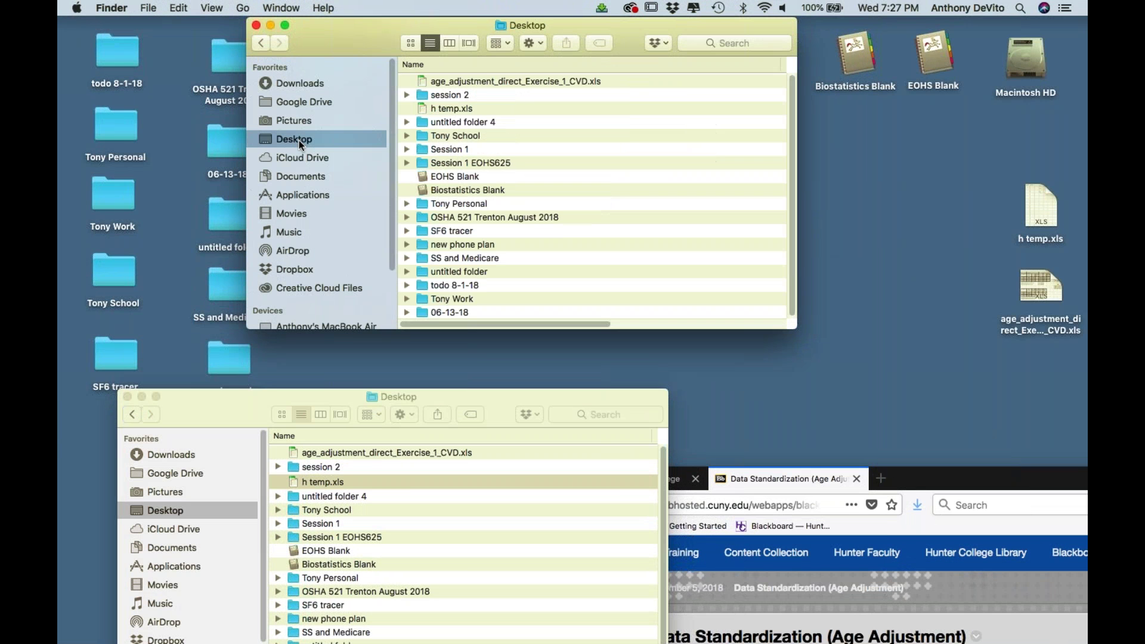
{"action": "double_click", "coordinate": [442, 81]}
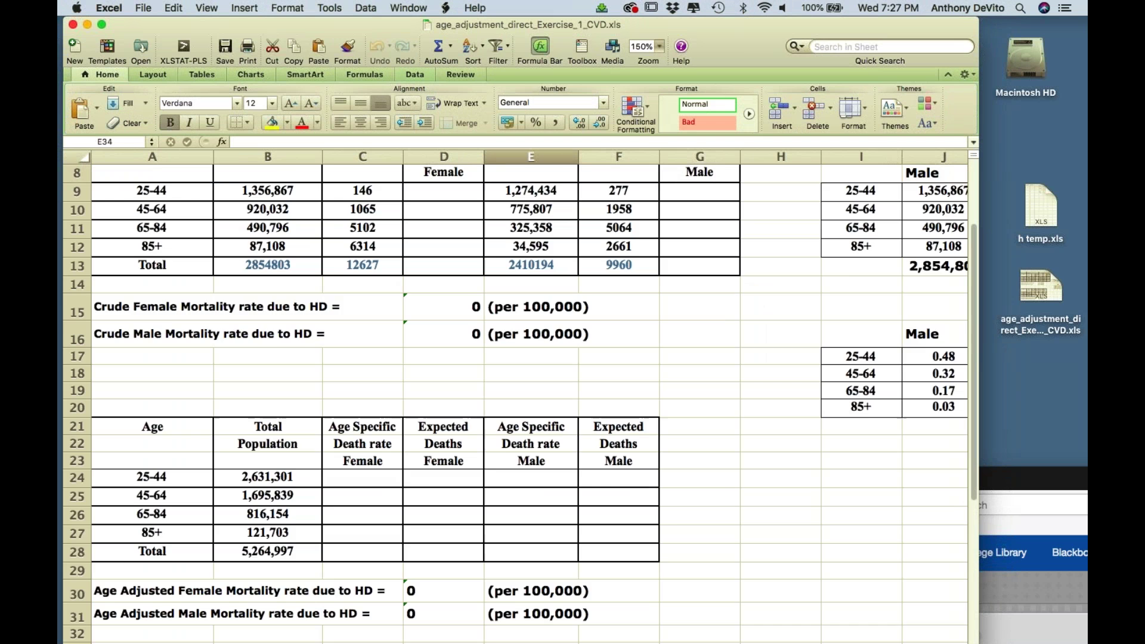
{"action": "scroll", "coordinate": [515, 405], "scroll_direction": "up", "scroll_amount": 5}
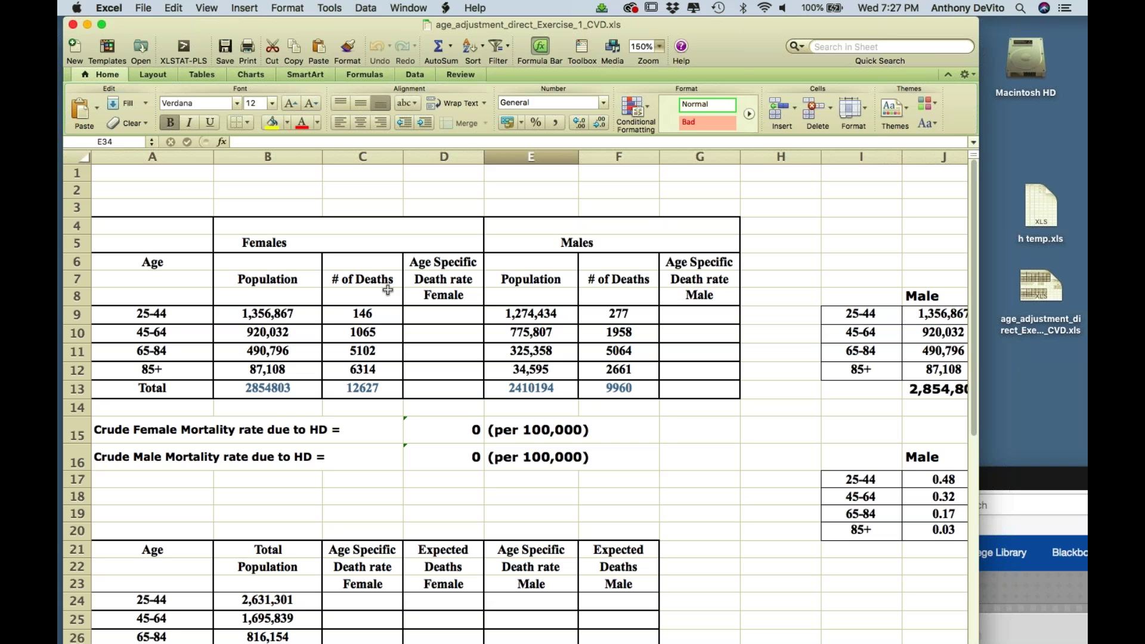
{"action": "scroll", "coordinate": [387, 290], "scroll_direction": "down", "scroll_amount": 3}
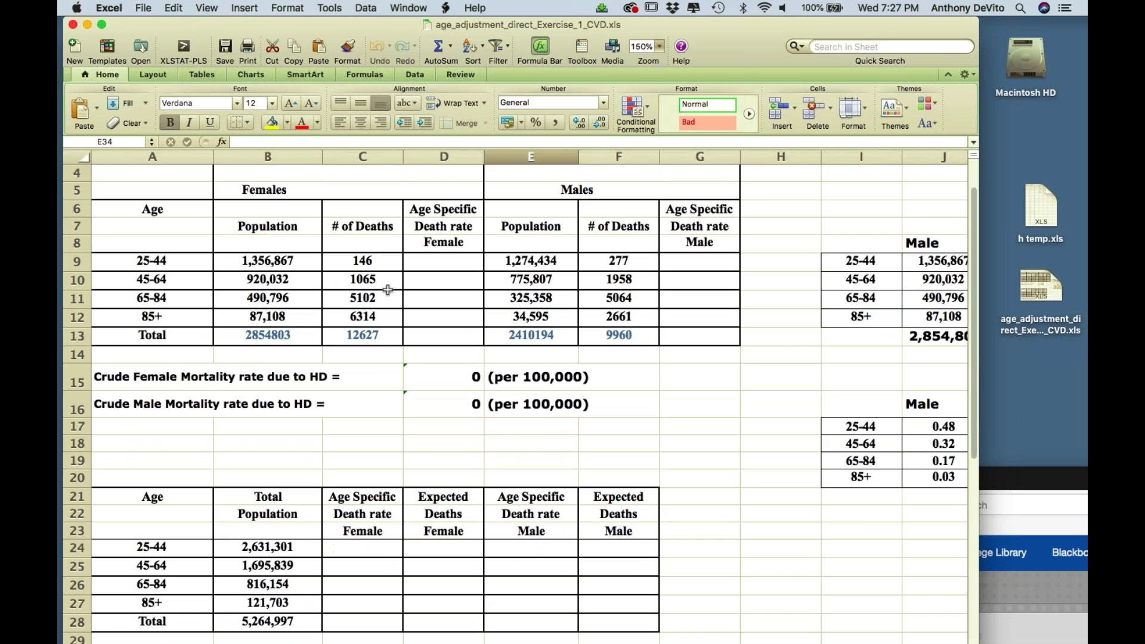
{"action": "left_click", "coordinate": [368, 262]}
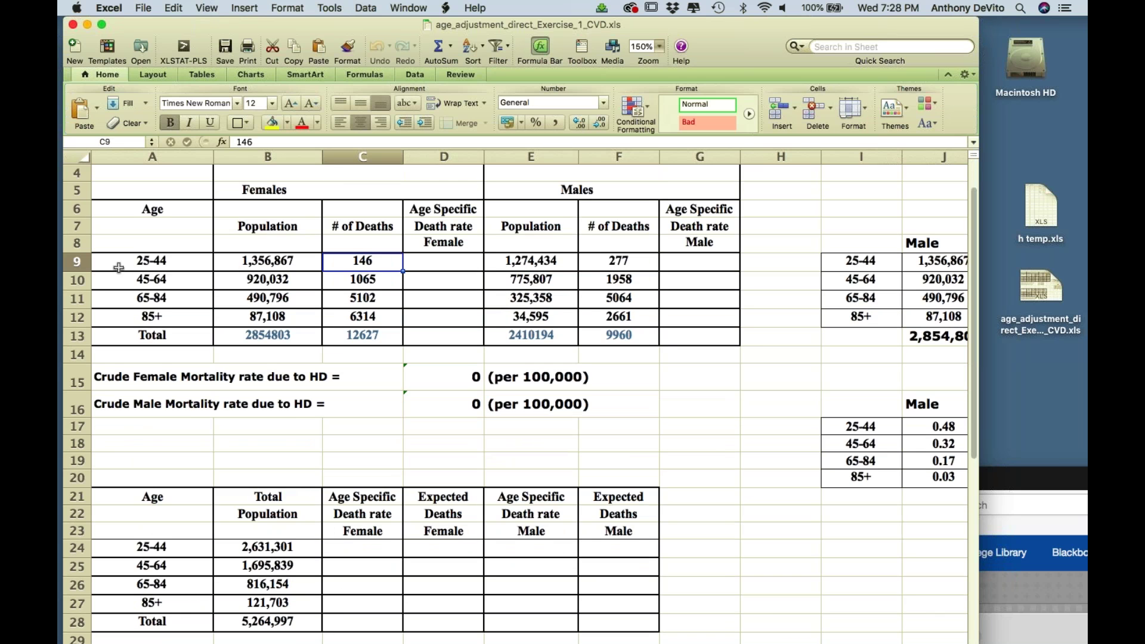
{"action": "left_click", "coordinate": [77, 261]}
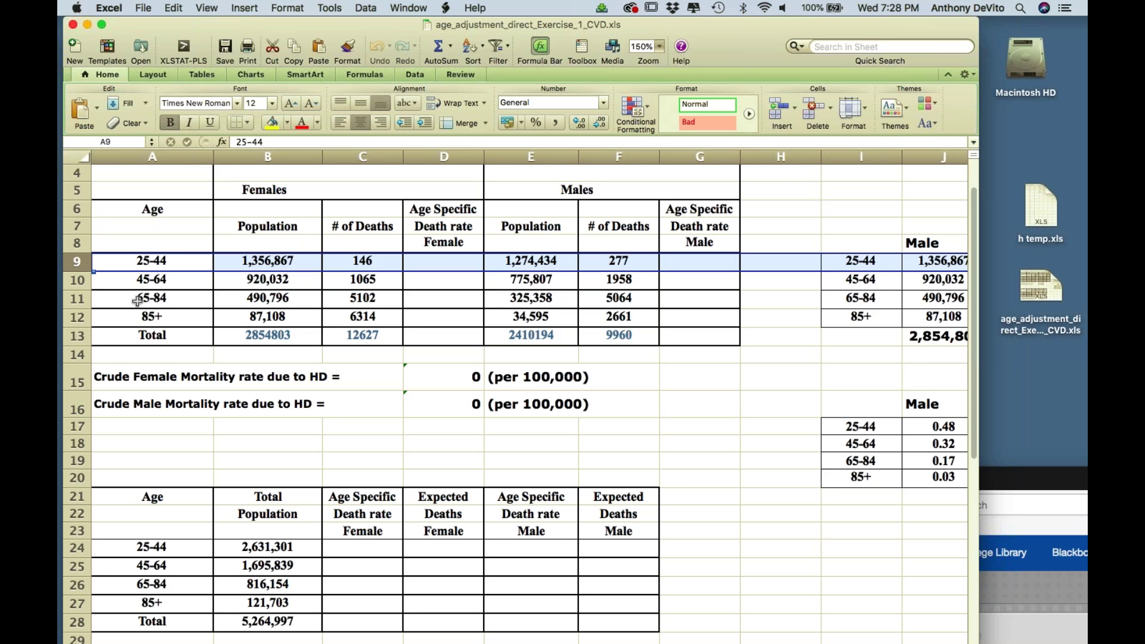
{"action": "left_click", "coordinate": [279, 190]}
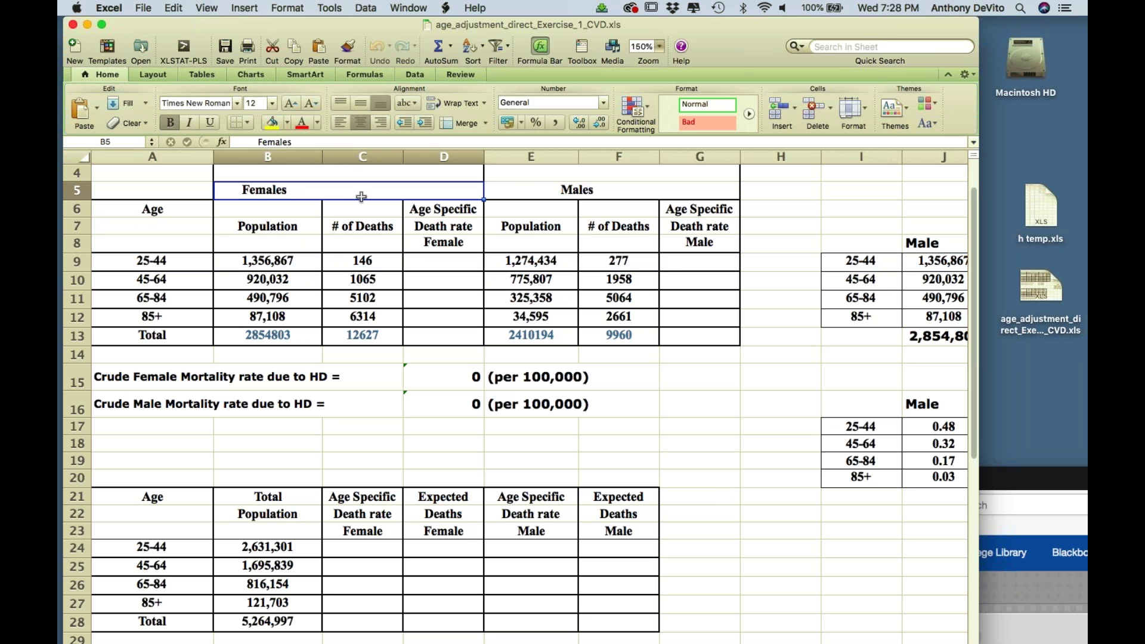
{"action": "left_click", "coordinate": [537, 191]}
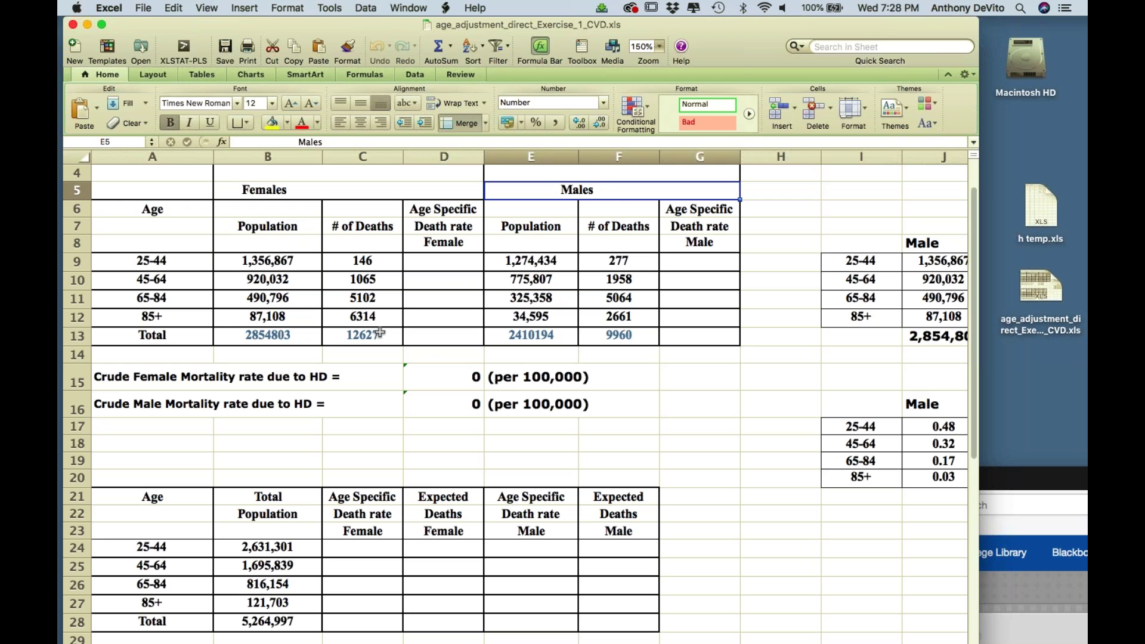
{"action": "left_click", "coordinate": [377, 336]}
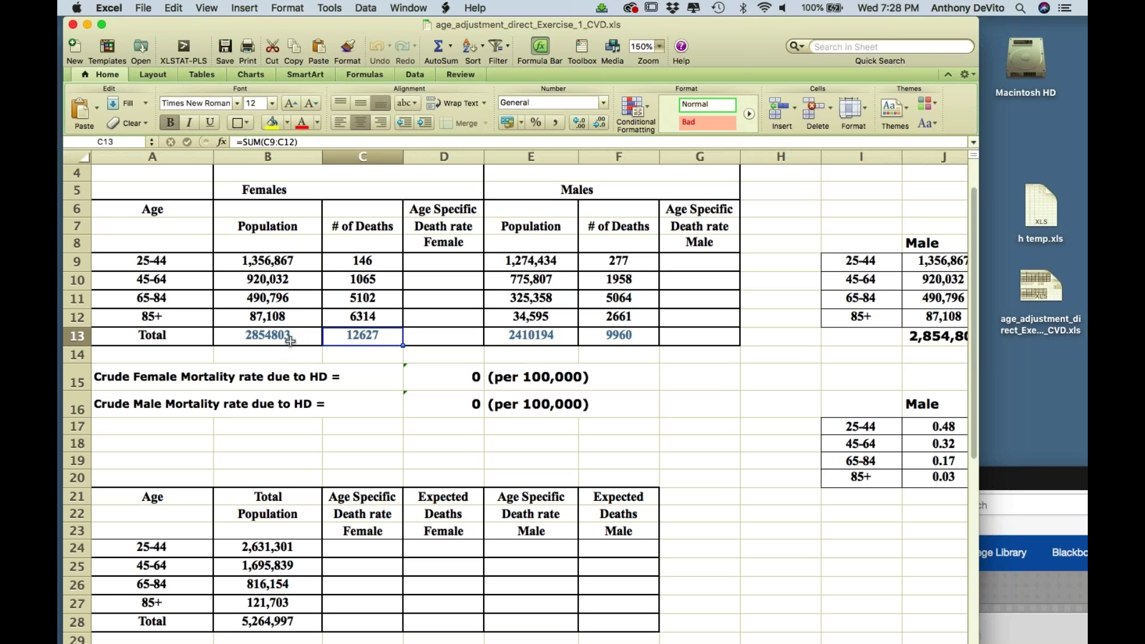
- Enter =C13/B13 in D15 as the crude female rate
{"action": "left_click", "coordinate": [453, 377]}
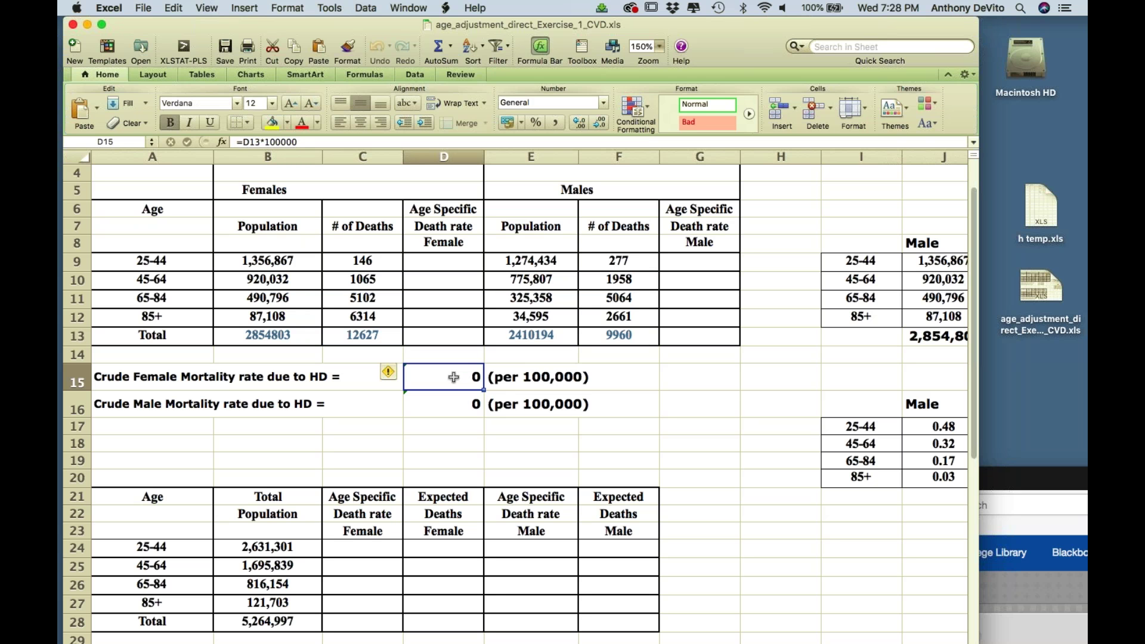
{"action": "type", "text": "="}
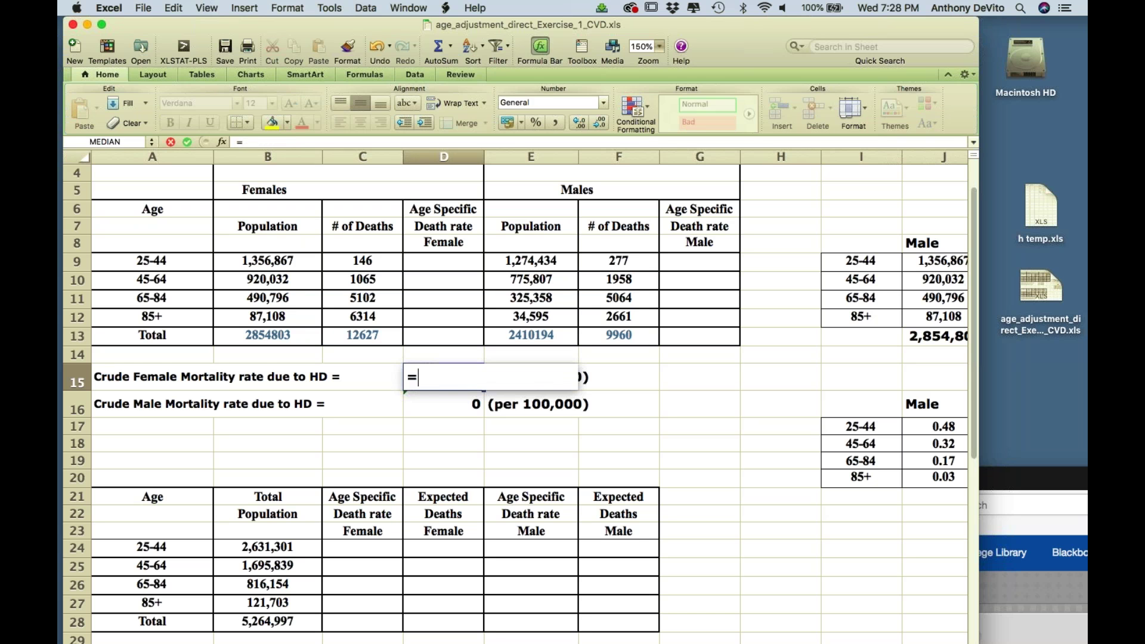
{"action": "left_click", "coordinate": [362, 377]}
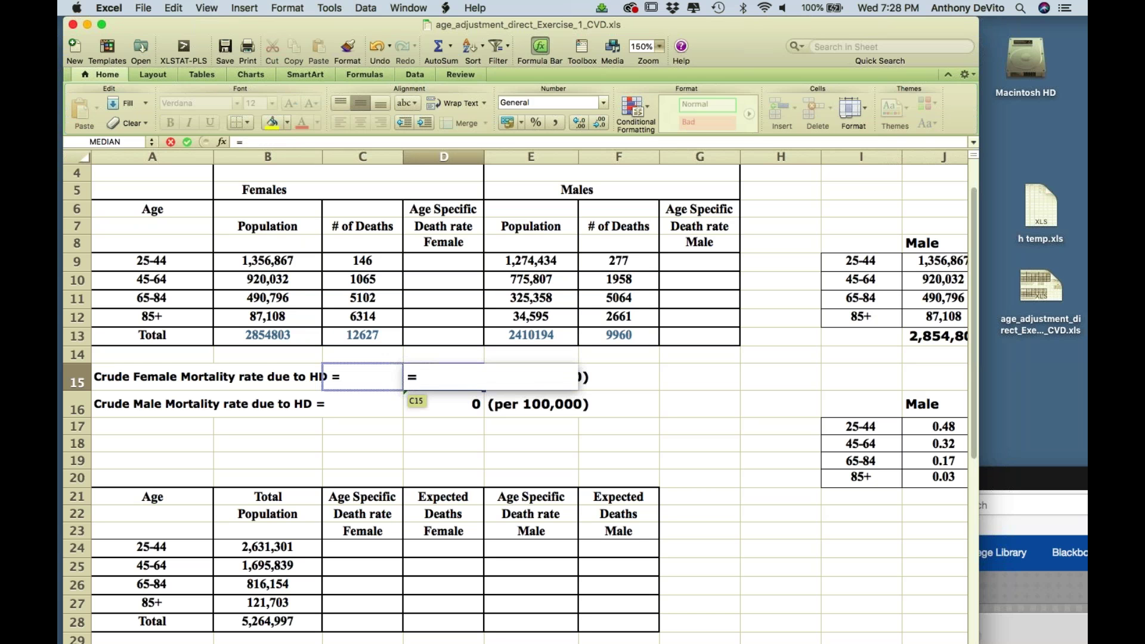
{"action": "left_click", "coordinate": [363, 336]}
{"action": "type", "text": "/"}
{"action": "left_click", "coordinate": [293, 335]}
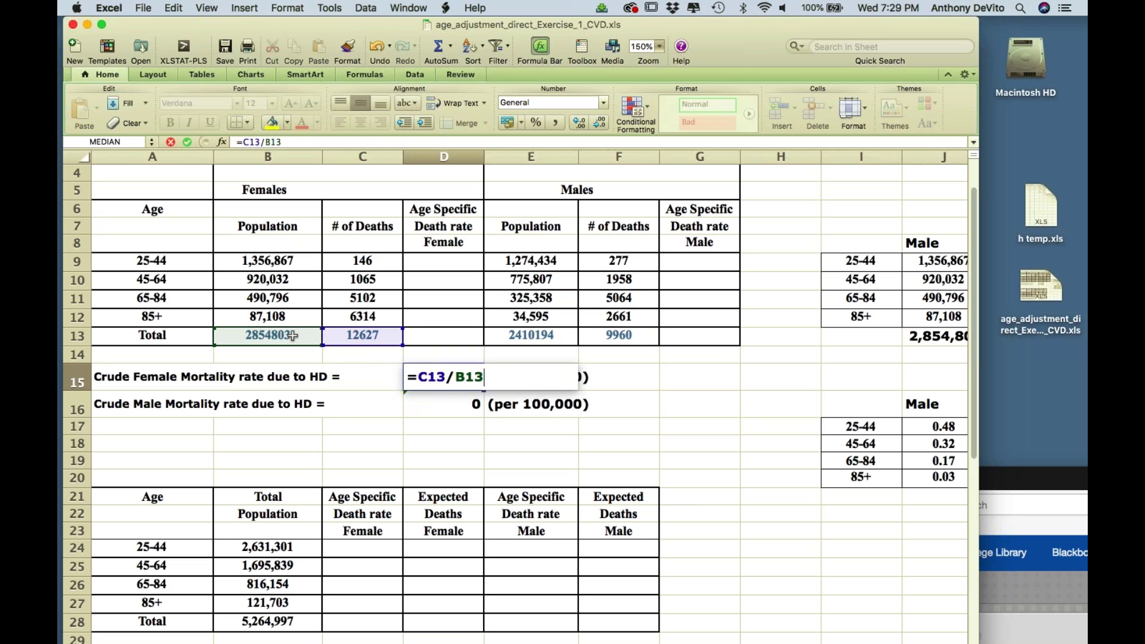
{"action": "key", "text": "Return"}
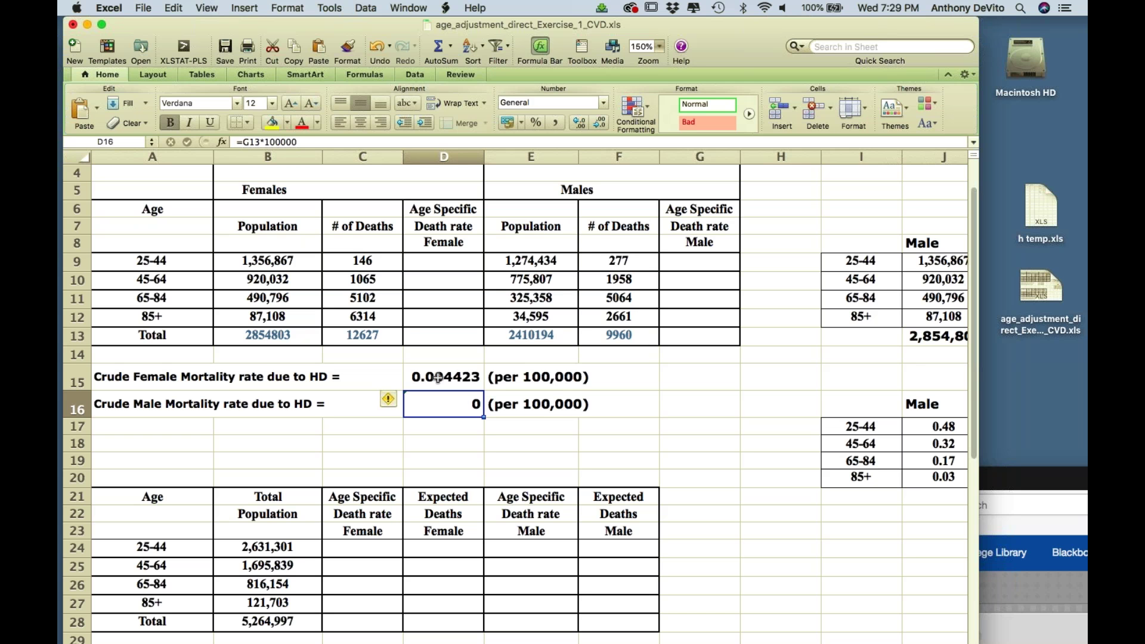
- Revise D15 to =C13*100000/B13, giving 442.3072 per 100,000
{"action": "left_click", "coordinate": [418, 377]}
{"action": "left_click", "coordinate": [294, 143]}
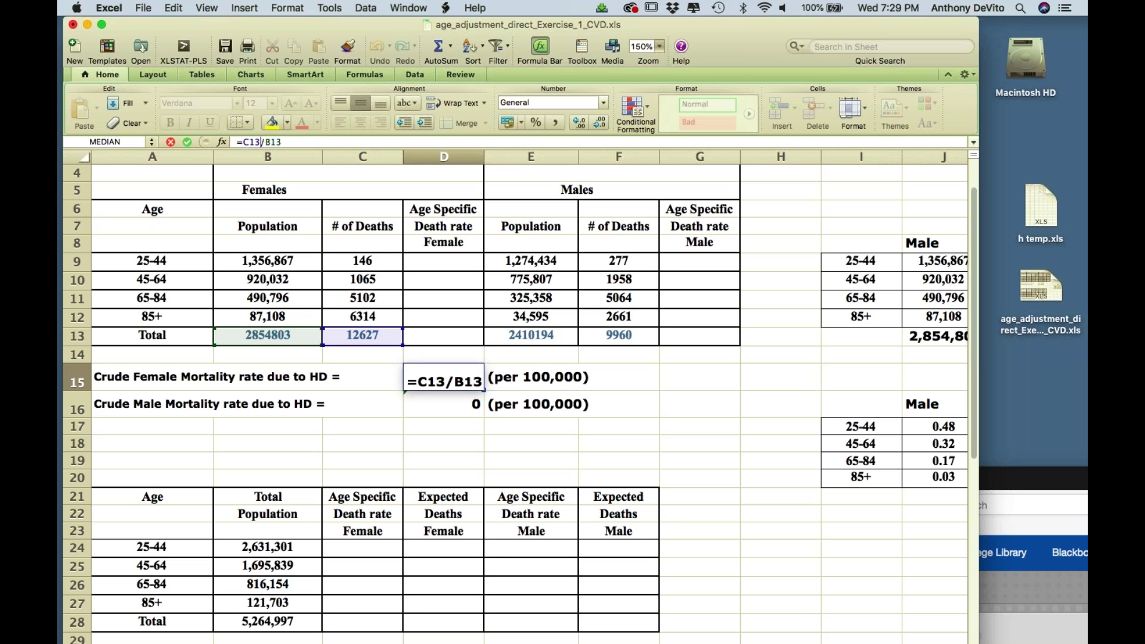
{"action": "type", "text": "*1000"}
{"action": "type", "text": "00"}
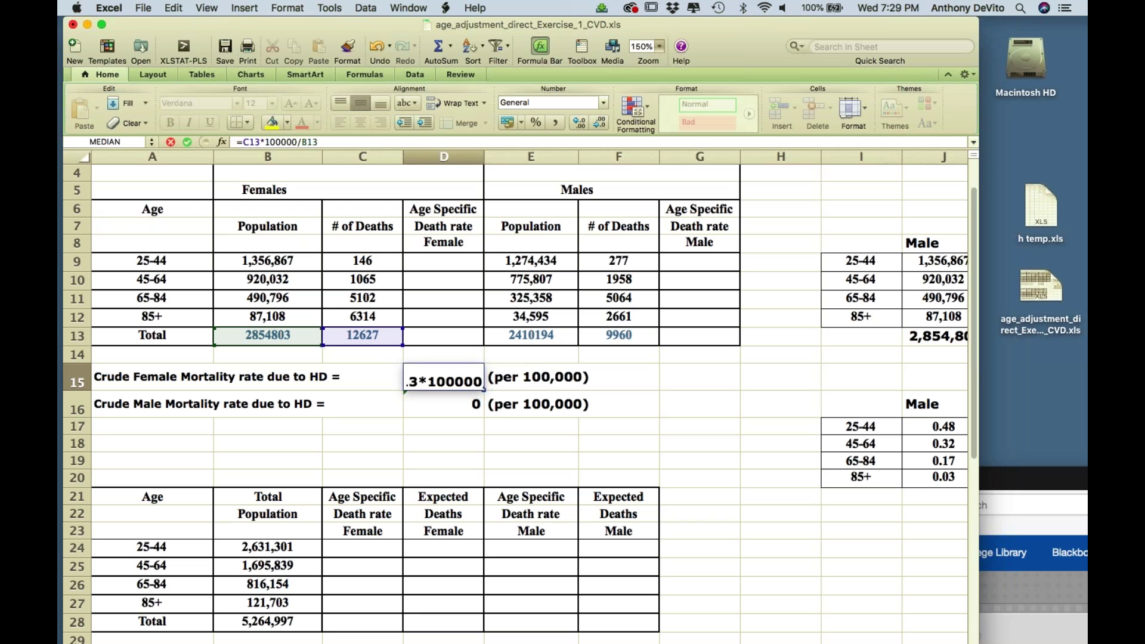
{"action": "key", "text": "Return"}
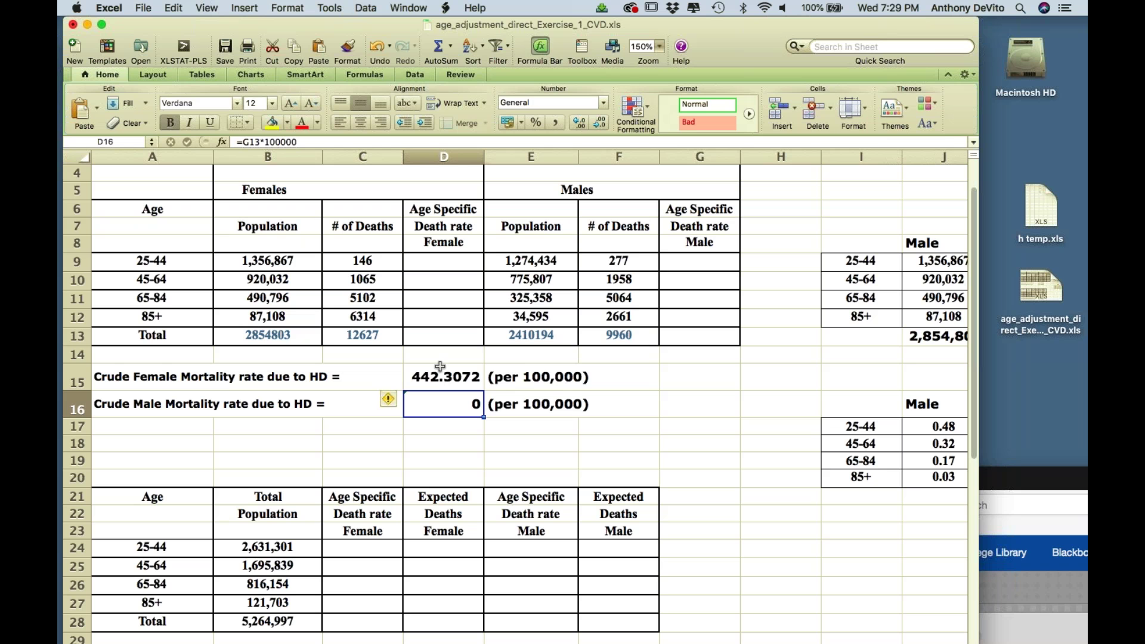
{"action": "key", "text": "ctrl+u"}
- Enter =F13*100000/E13 in D16 for a crude male rate of 413.2447 per 100,000
{"action": "key", "text": "Escape"}
{"action": "type", "text": "="}
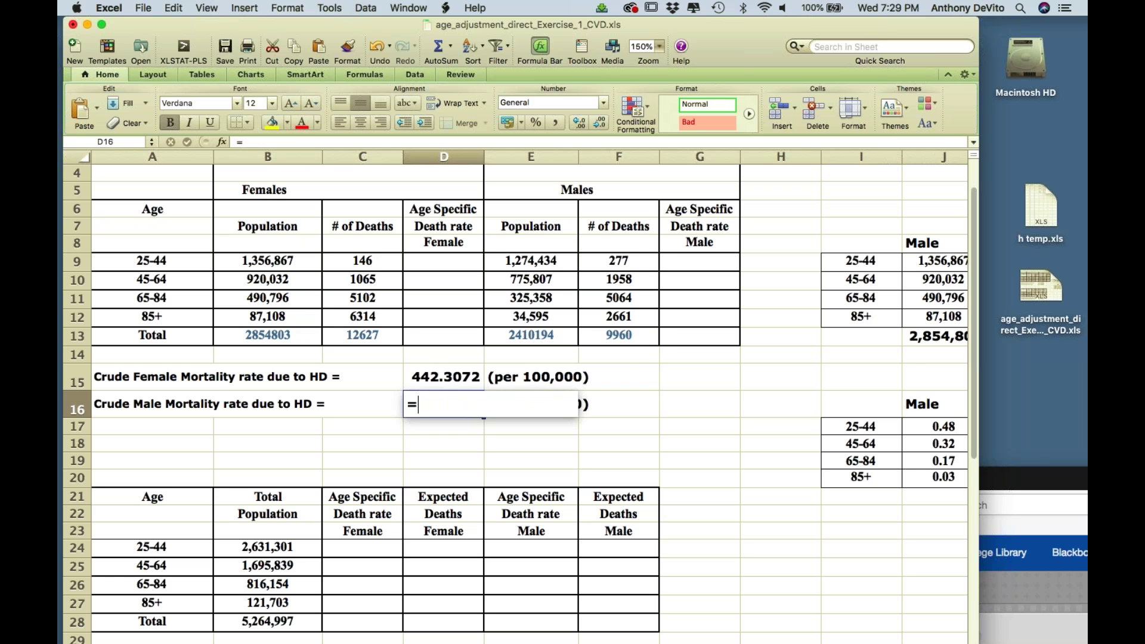
{"action": "left_click", "coordinate": [631, 338]}
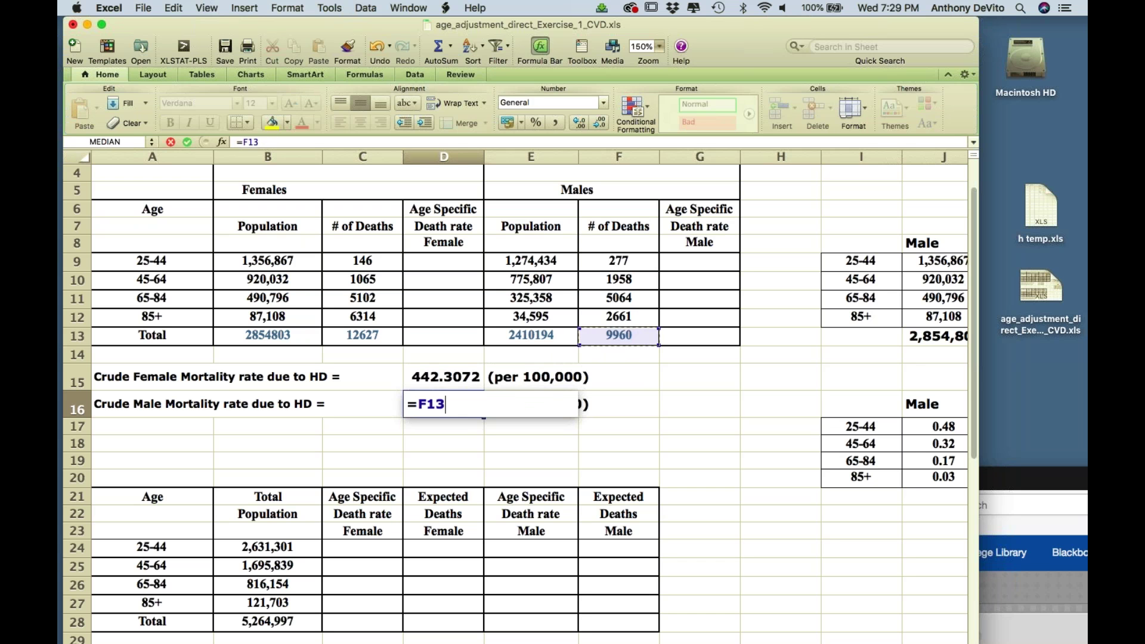
{"action": "type", "text": "/"}
{"action": "left_click", "coordinate": [559, 338]}
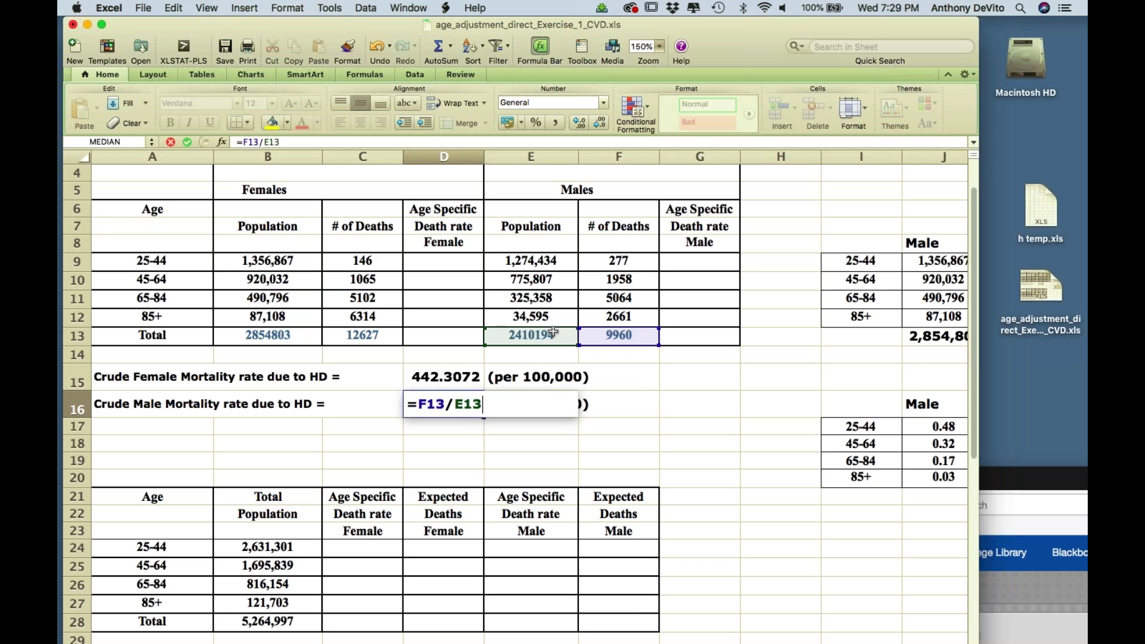
{"action": "left_click", "coordinate": [449, 405]}
{"action": "type", "text": "*100000"}
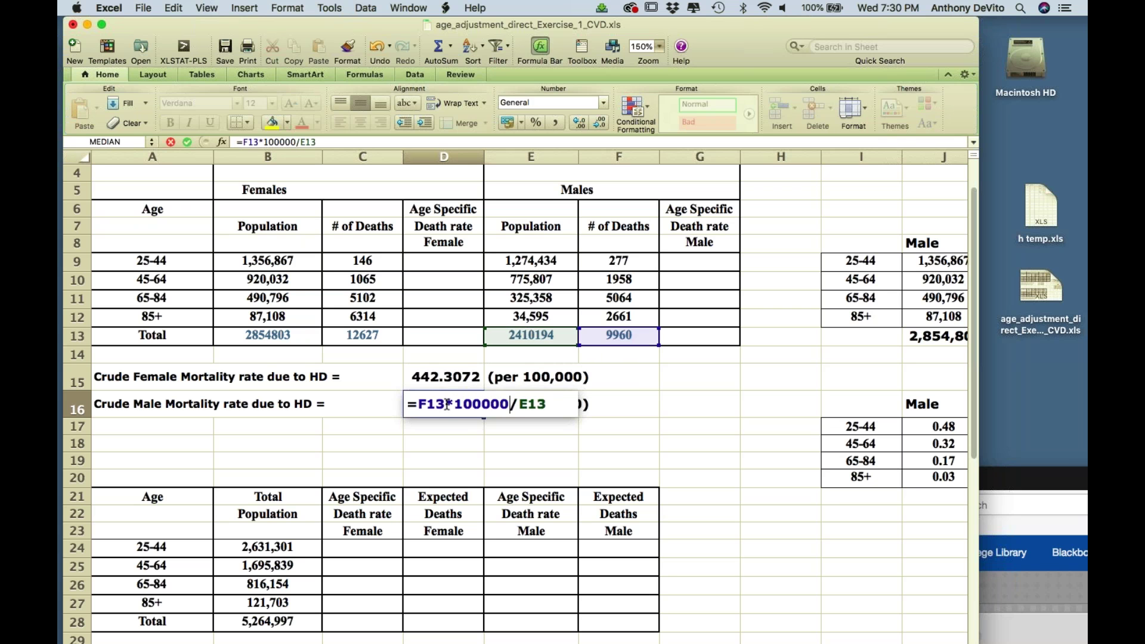
{"action": "key", "text": "Return"}
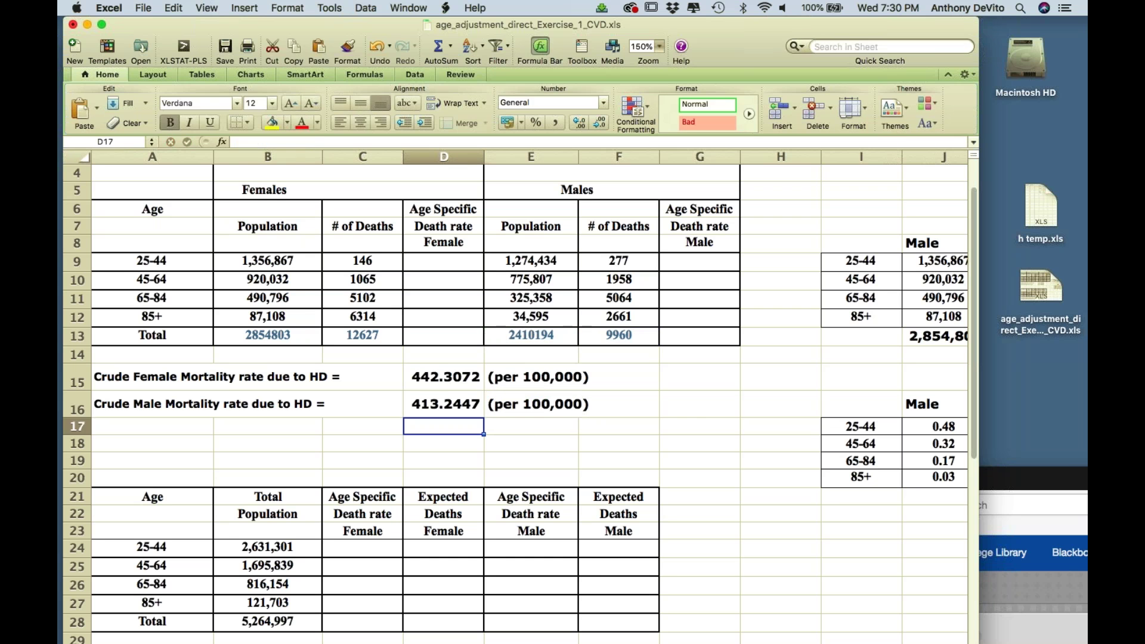
{"action": "left_click", "coordinate": [434, 382]}
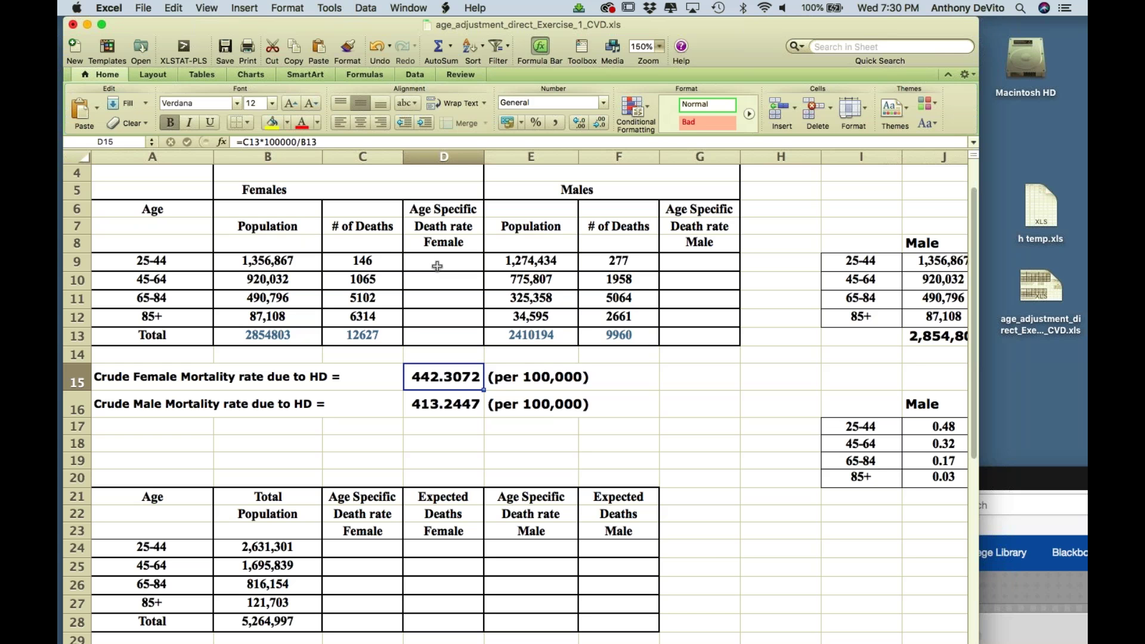
- Try a D9 division formula and accept Excel's suggested correction for it
{"action": "type", "text": "="}
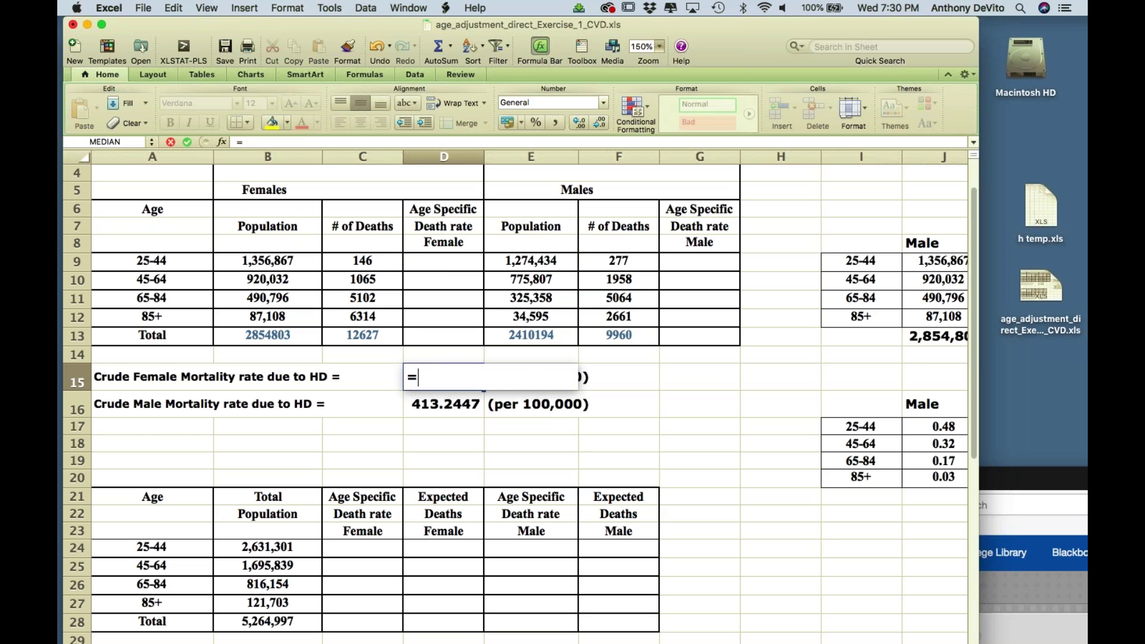
{"action": "key", "text": "Escape"}
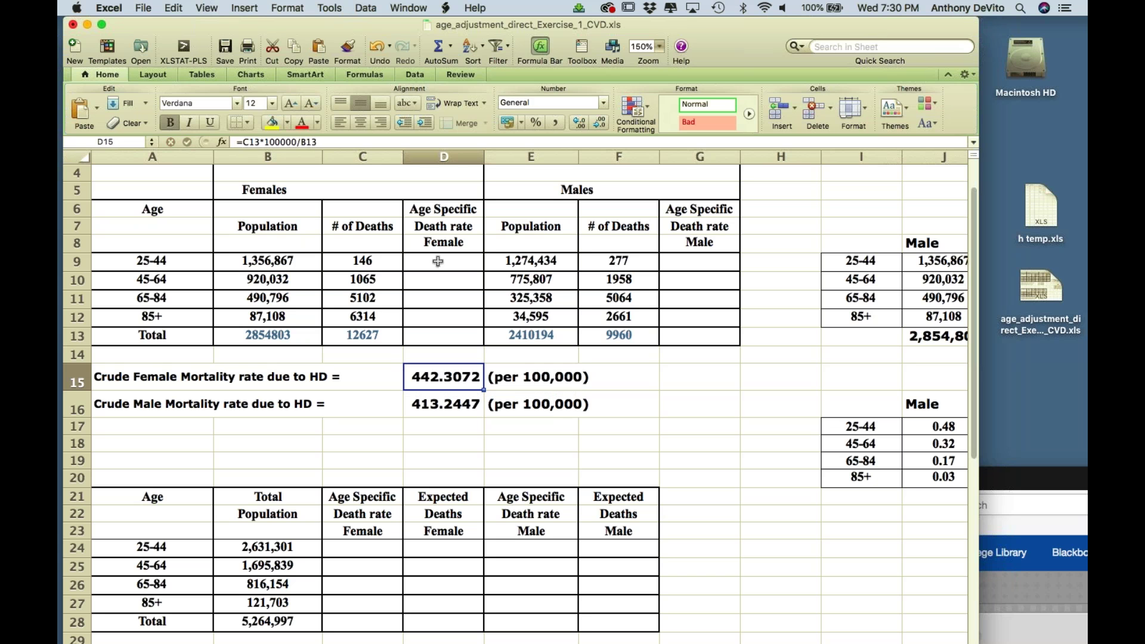
{"action": "left_click", "coordinate": [444, 263]}
{"action": "type", "text": "="}
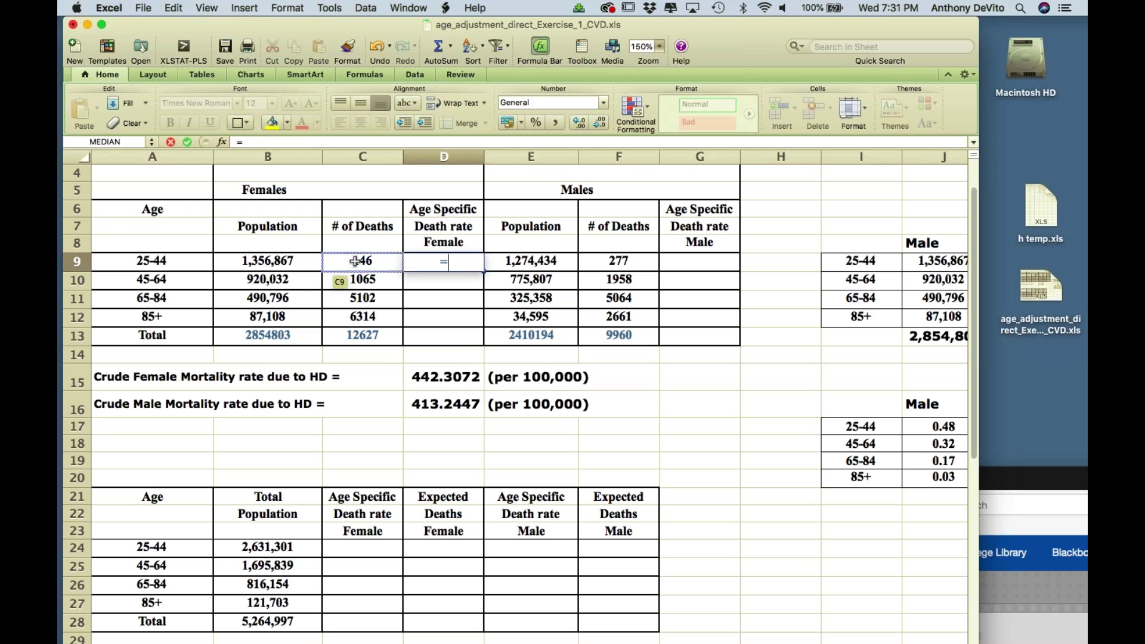
{"action": "type", "text": "/"}
{"action": "left_click", "coordinate": [300, 260]}
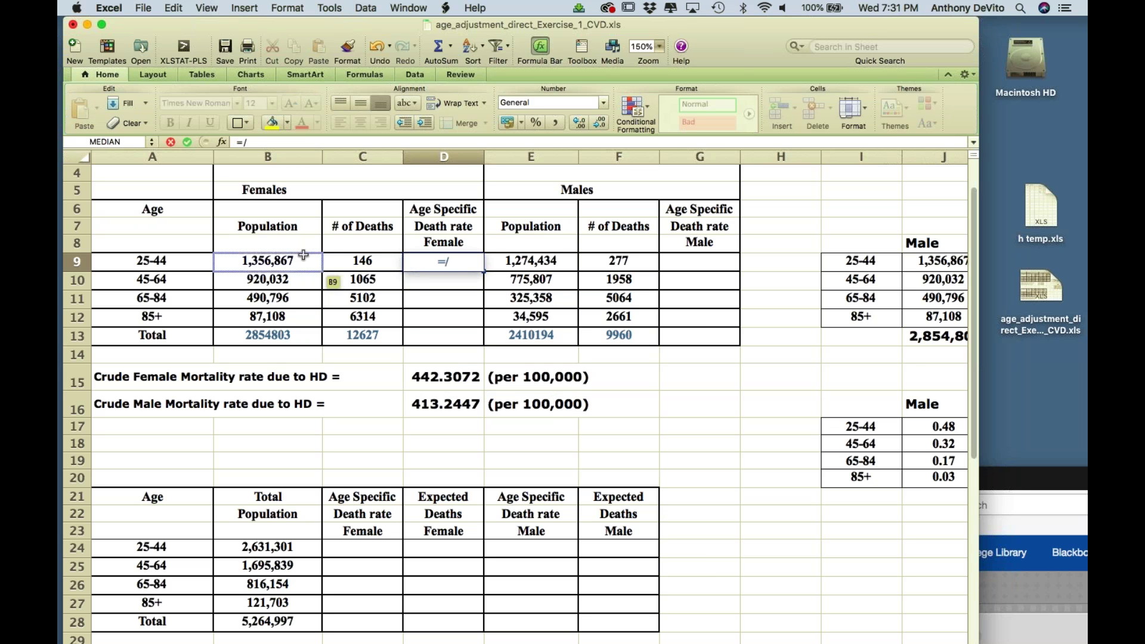
{"action": "key", "text": "Return"}
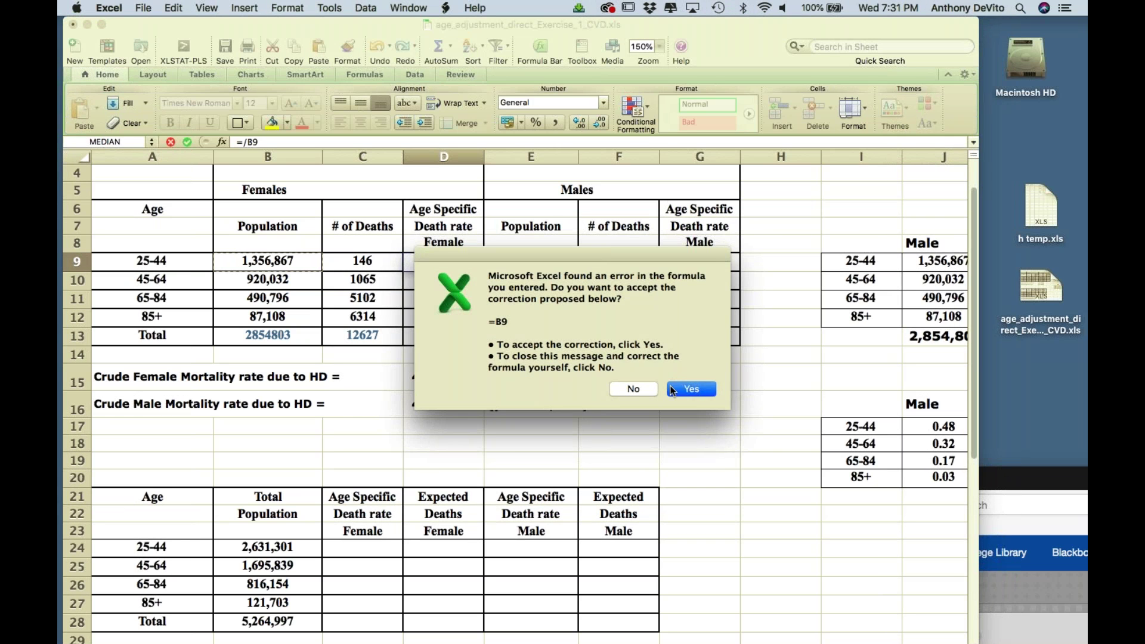
{"action": "left_click", "coordinate": [693, 388]}
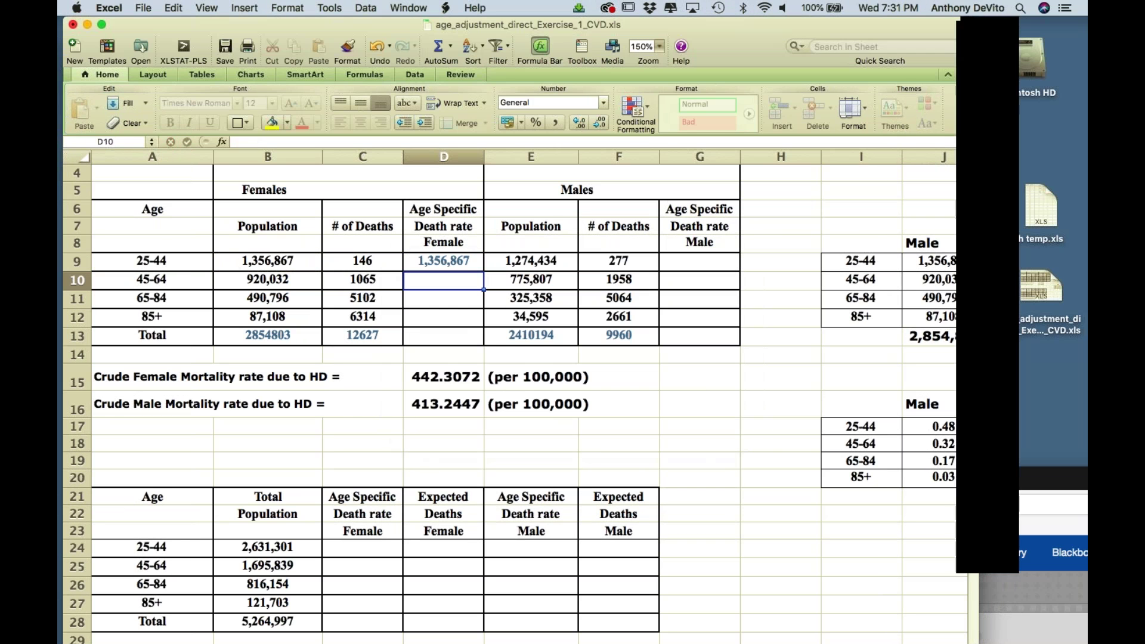
- Rewrite D9 as =C9/B9 for the 25-44 female death rate
{"action": "left_click", "coordinate": [460, 269]}
{"action": "key", "text": "BackSpace"}
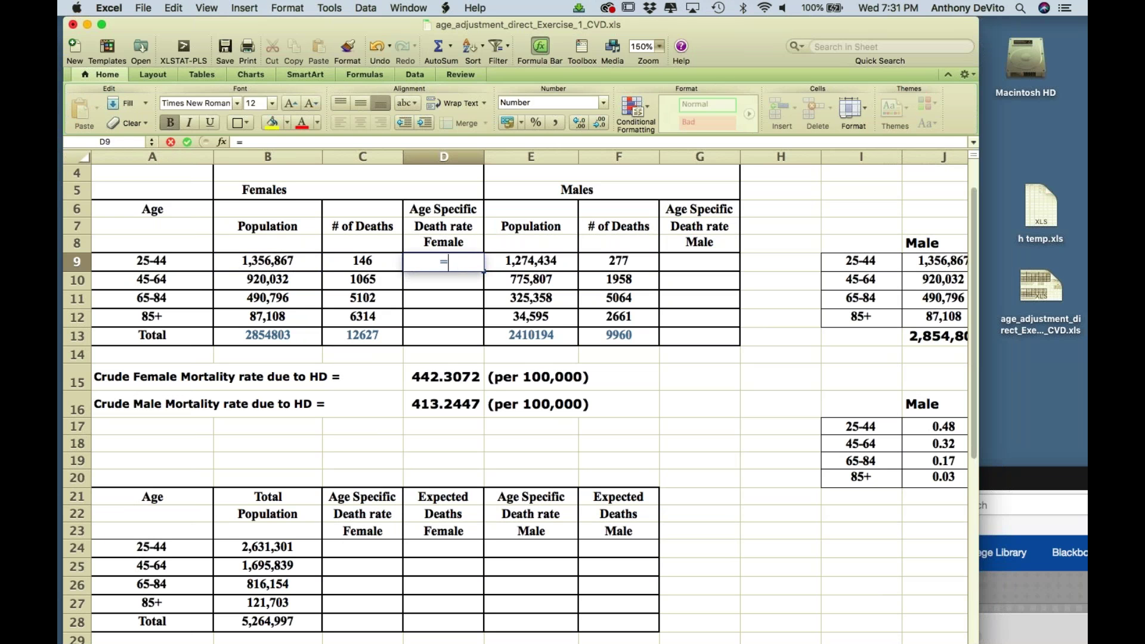
{"action": "type", "text": "="}
{"action": "left_click", "coordinate": [374, 262]}
{"action": "type", "text": "/"}
{"action": "left_click", "coordinate": [303, 257]}
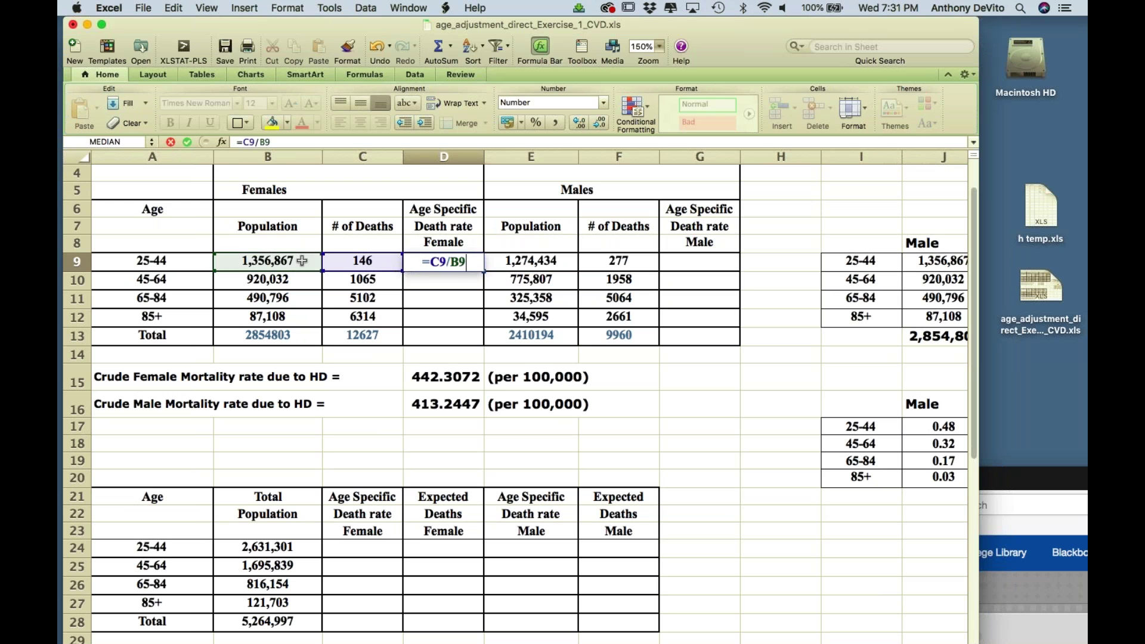
{"action": "key", "text": "Return"}
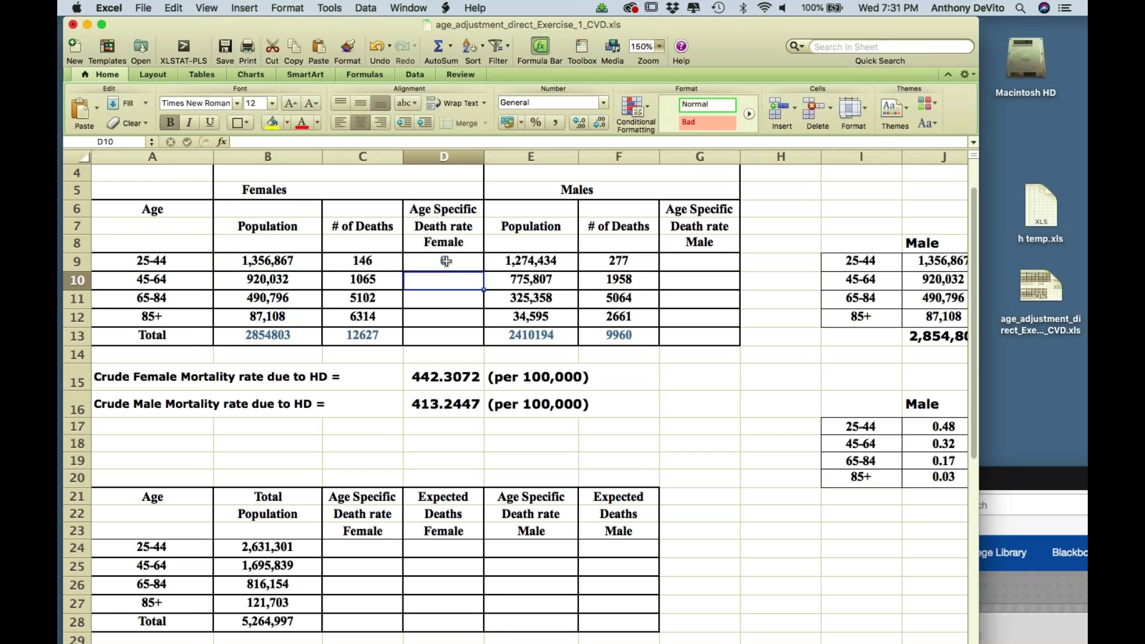
- Format D9:D12 as Number with 5 decimal places
{"action": "left_click_drag", "start_coordinate": [446, 261], "coordinate": [448, 317]}
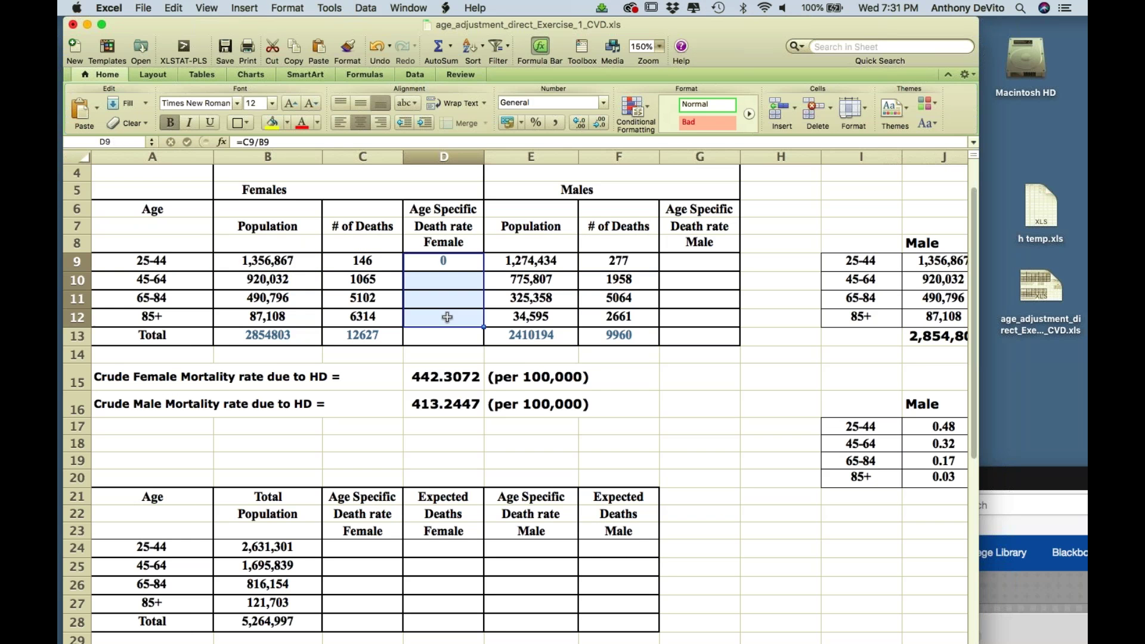
{"action": "right_click", "coordinate": [473, 261]}
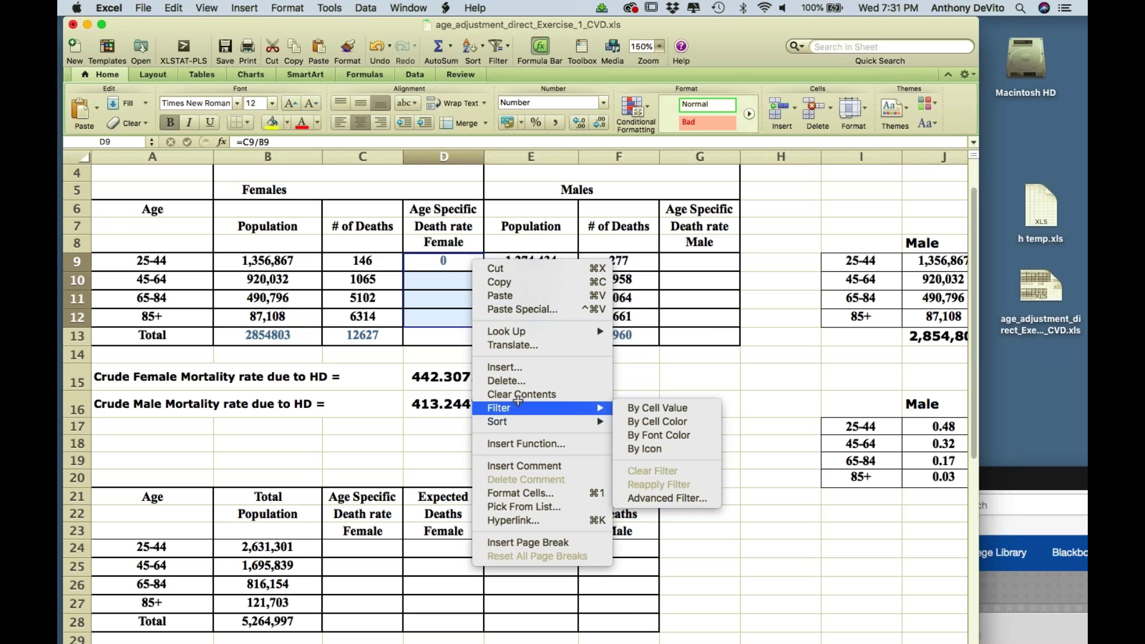
{"action": "left_click", "coordinate": [520, 494]}
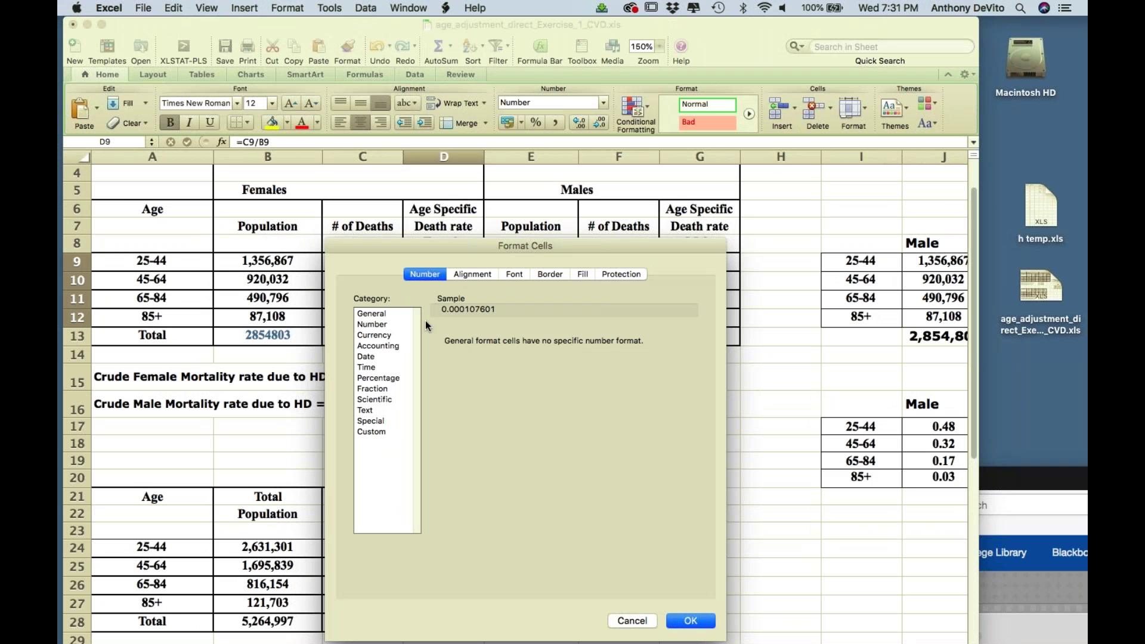
{"action": "left_click", "coordinate": [375, 324]}
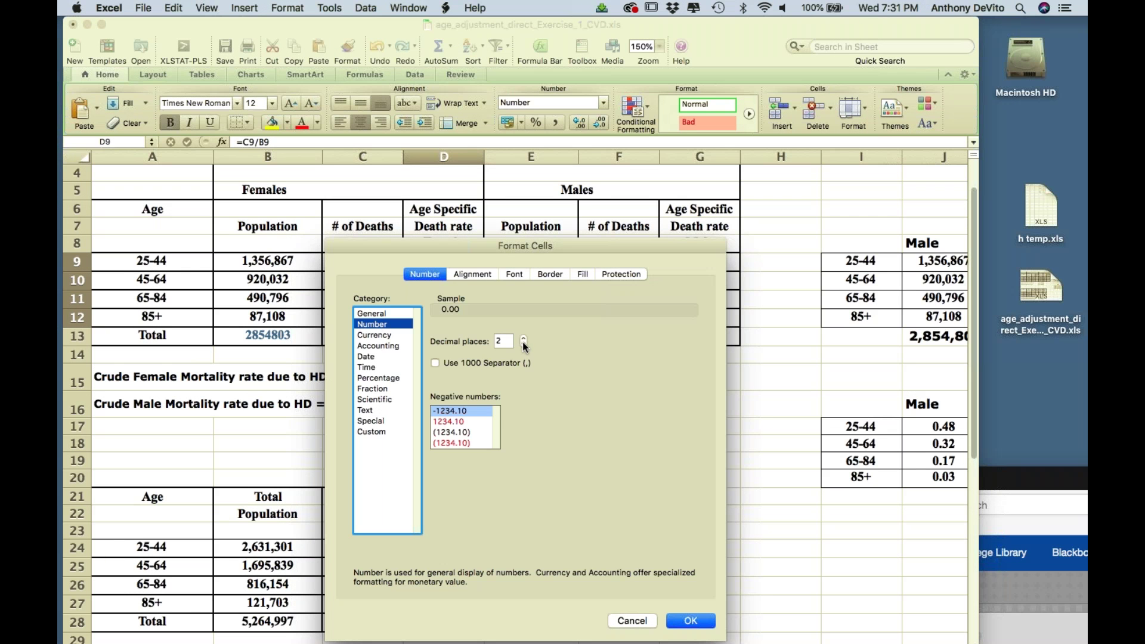
{"action": "left_click", "coordinate": [523, 339]}
{"action": "left_click", "coordinate": [523, 339]}
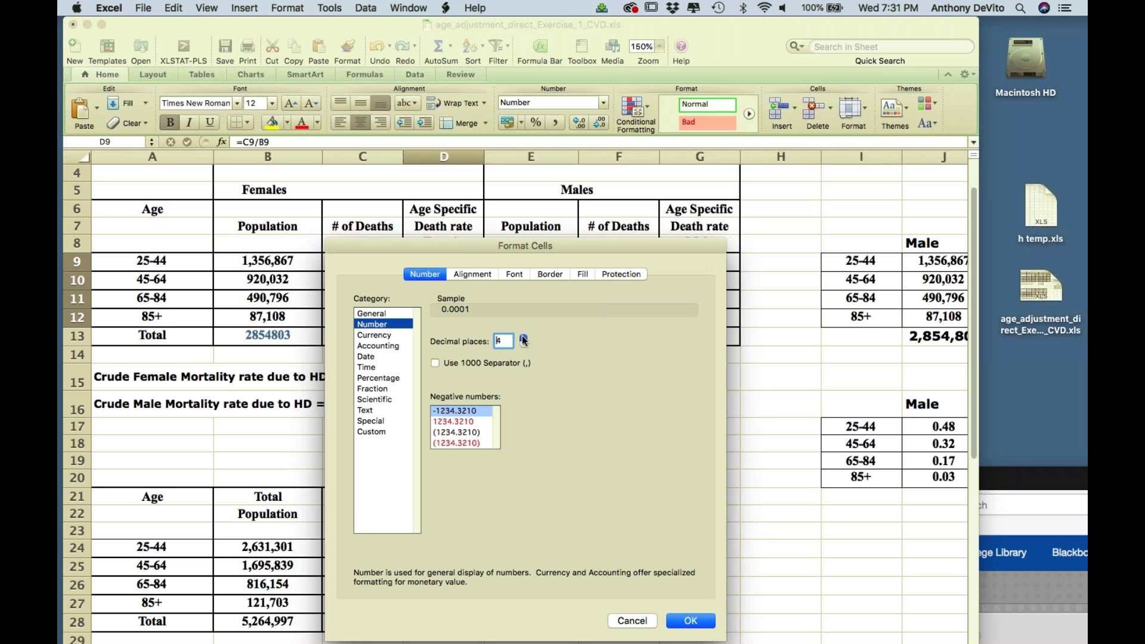
{"action": "left_click", "coordinate": [523, 339]}
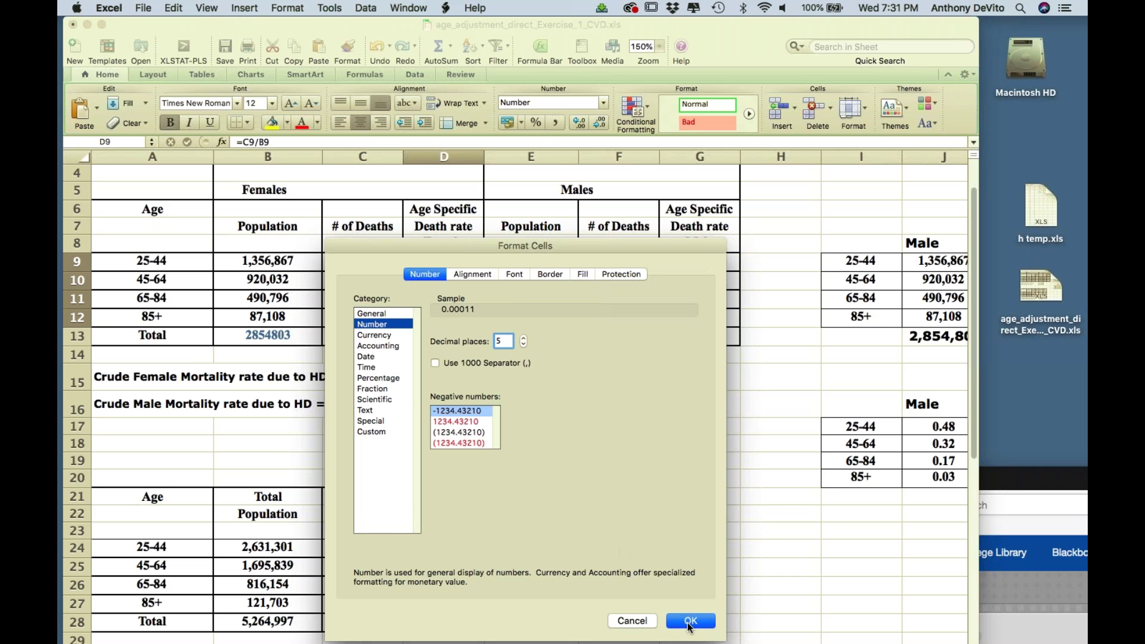
{"action": "left_click", "coordinate": [691, 622]}
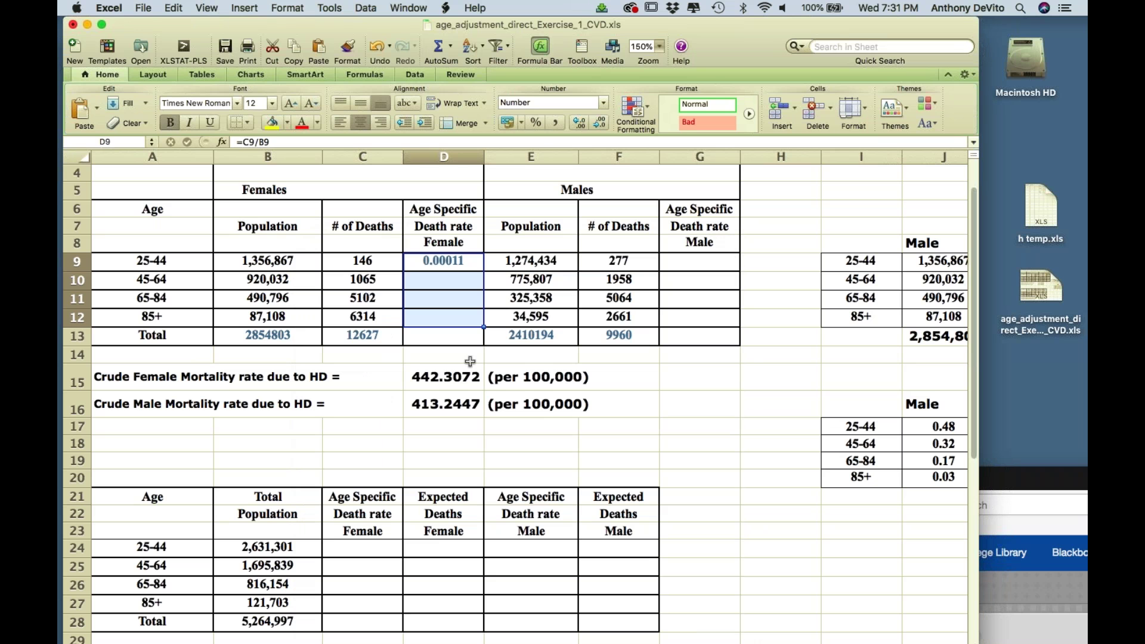
- Fill the D9 rate formula down to D12, undoing an accidental cell move first
{"action": "left_click", "coordinate": [457, 259]}
{"action": "left_click_drag", "start_coordinate": [484, 270], "coordinate": [484, 315]}
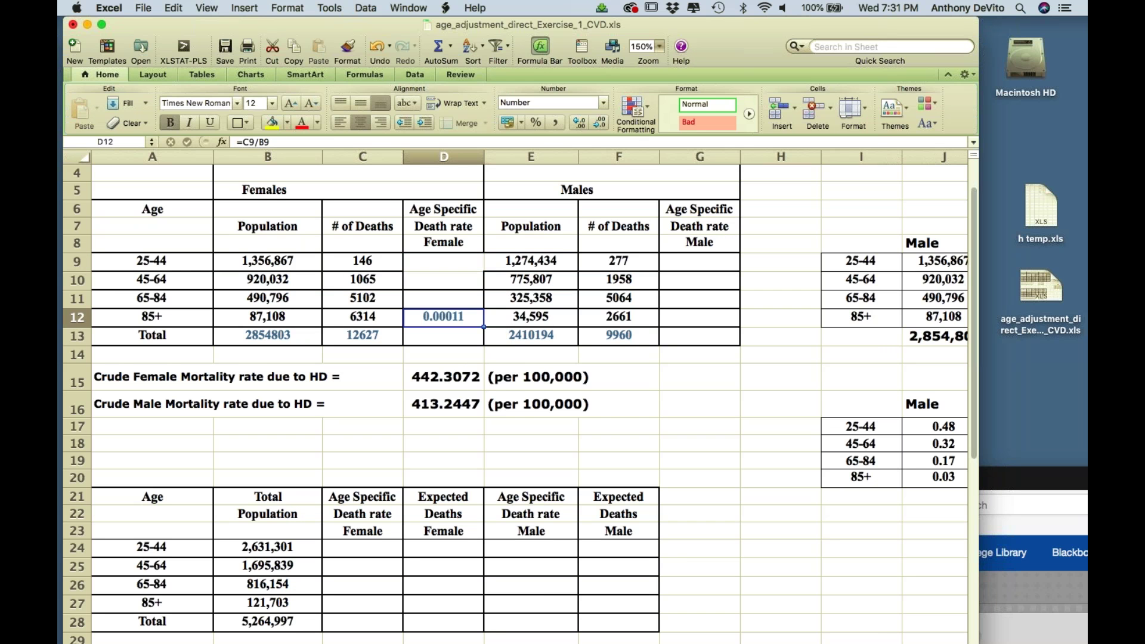
{"action": "left_click", "coordinate": [171, 8]}
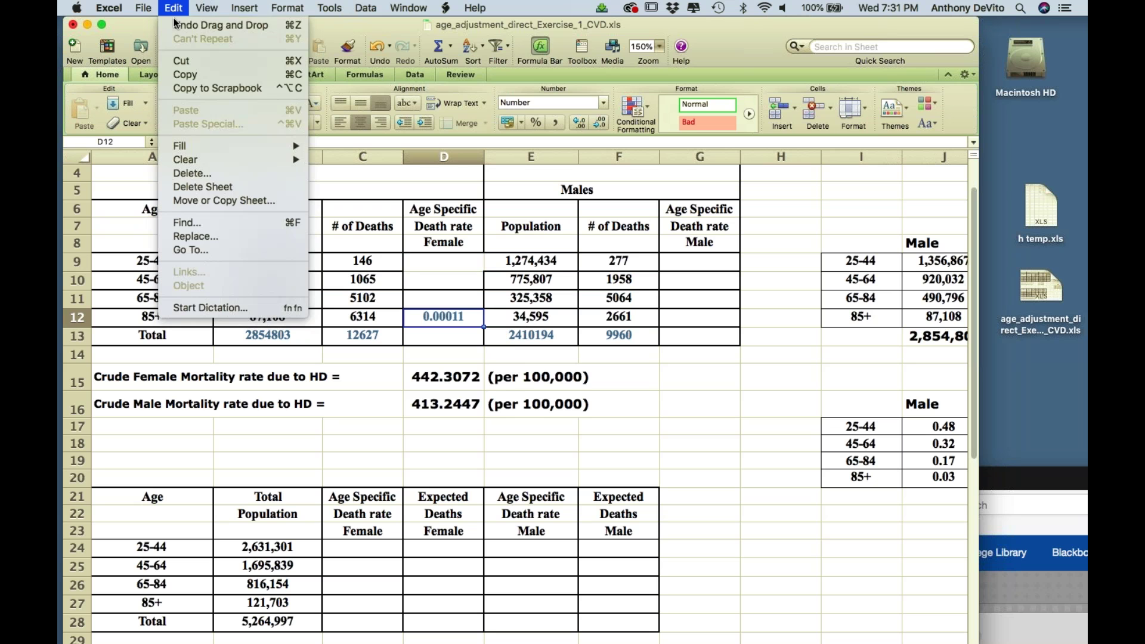
{"action": "left_click", "coordinate": [177, 27]}
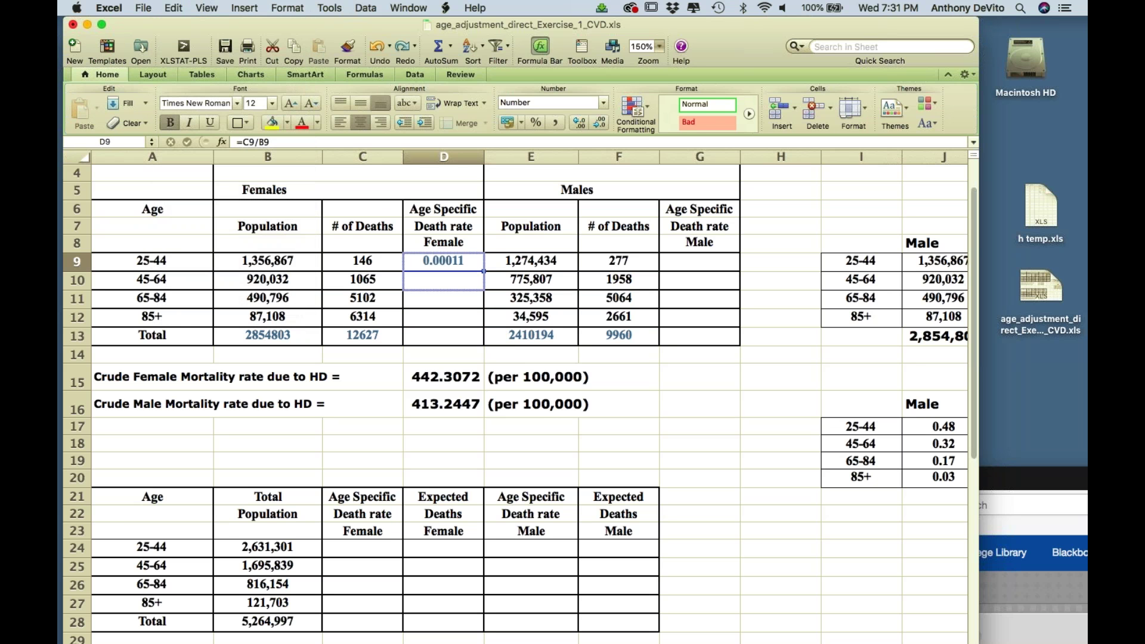
{"action": "left_click_drag", "start_coordinate": [484, 290], "coordinate": [482, 321]}
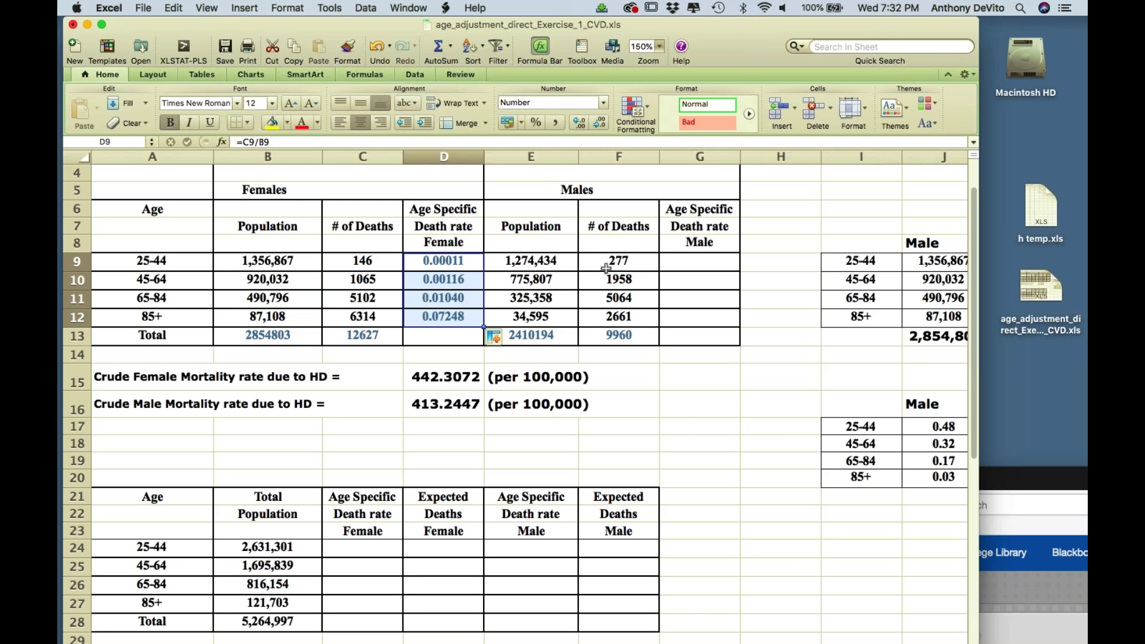
- Enter =F9/E9 in G9 and fill it down through G12
{"action": "left_click", "coordinate": [690, 264]}
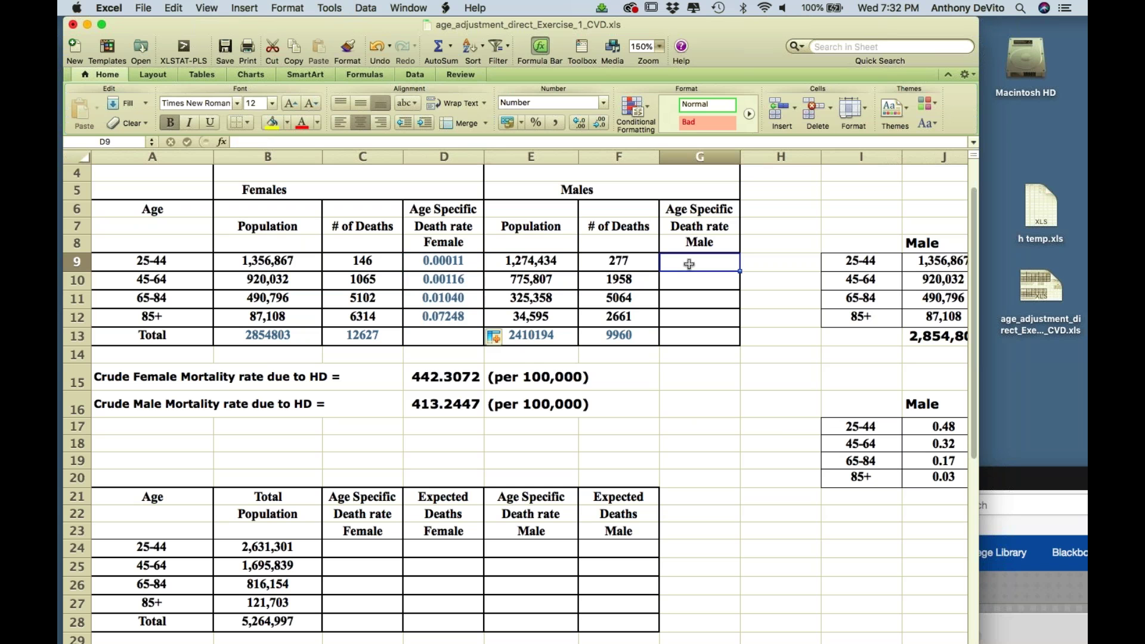
{"action": "type", "text": "="}
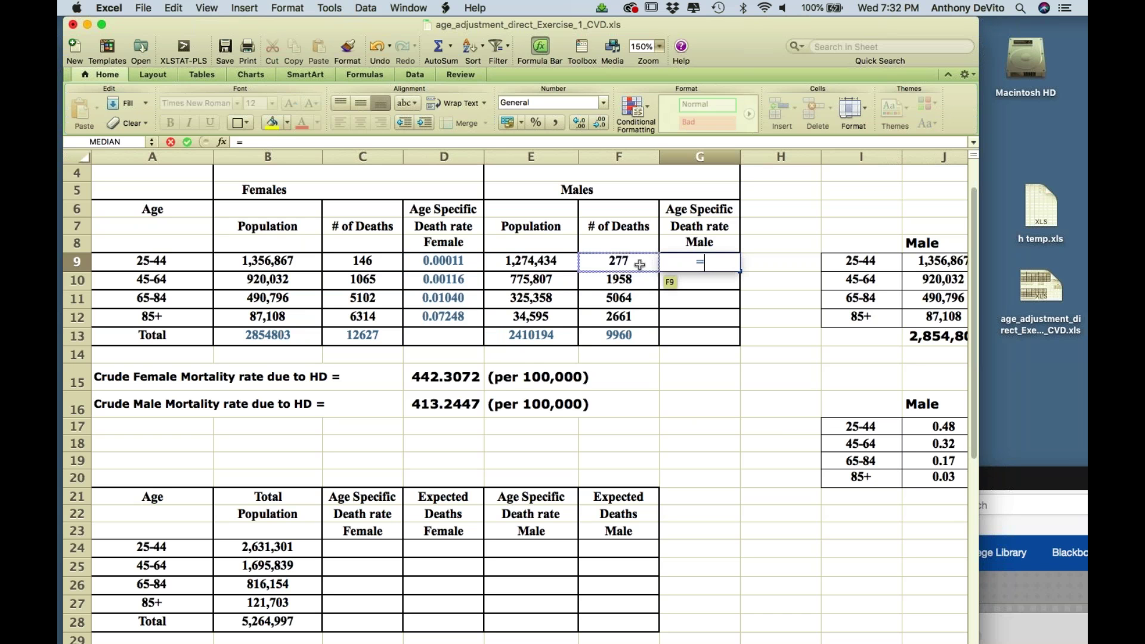
{"action": "left_click", "coordinate": [651, 262]}
{"action": "type", "text": "/"}
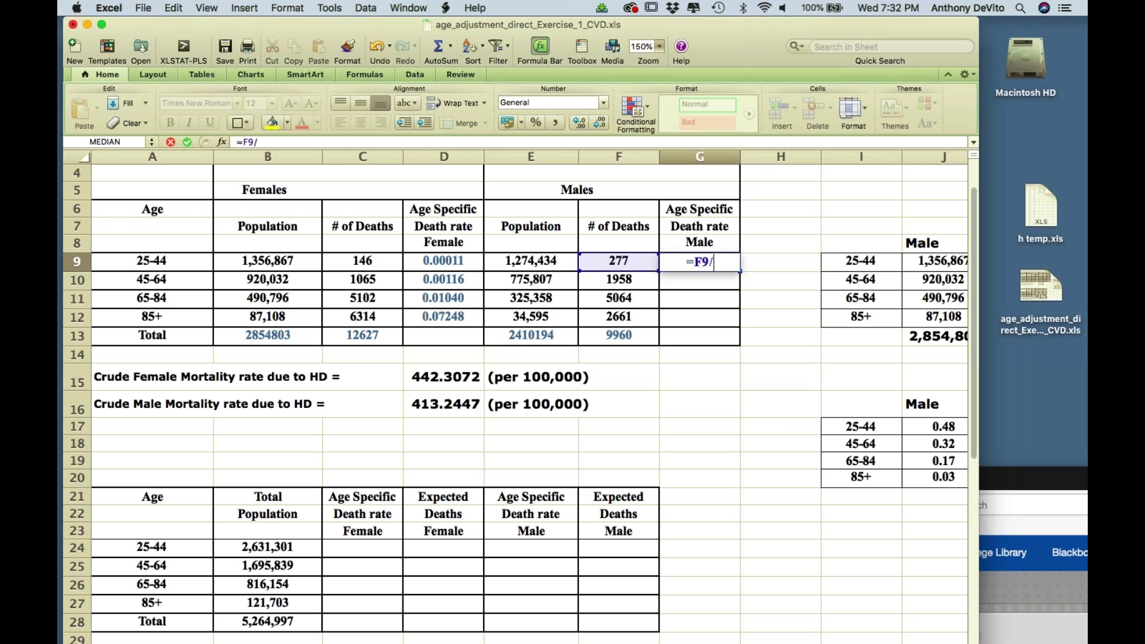
{"action": "left_click", "coordinate": [531, 261]}
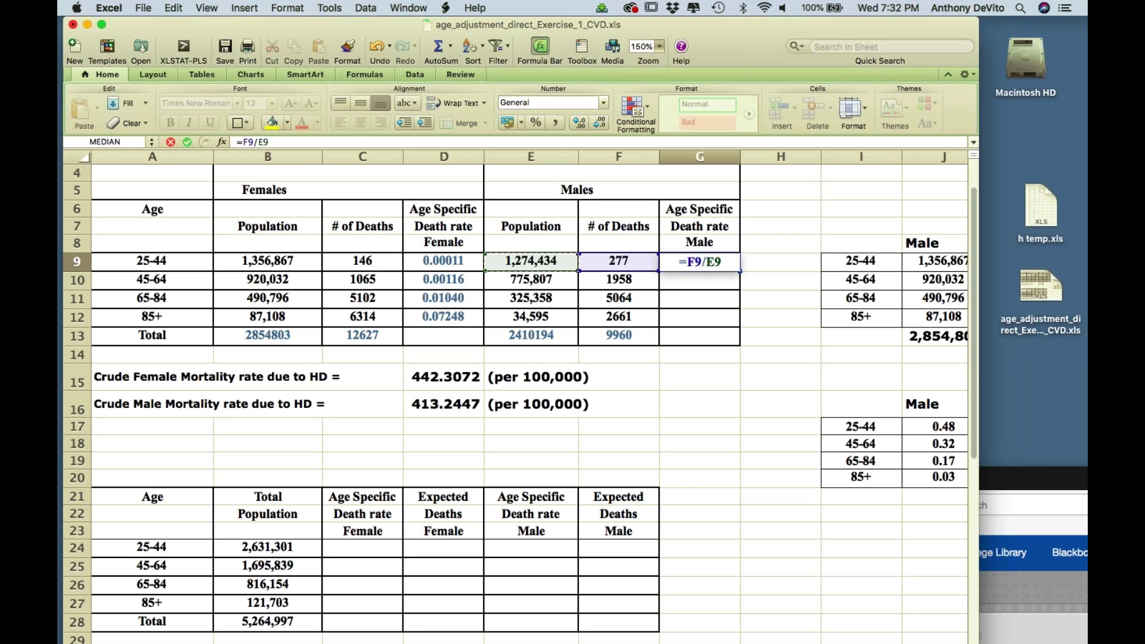
{"action": "key", "text": "Return"}
{"action": "left_click", "coordinate": [731, 261]}
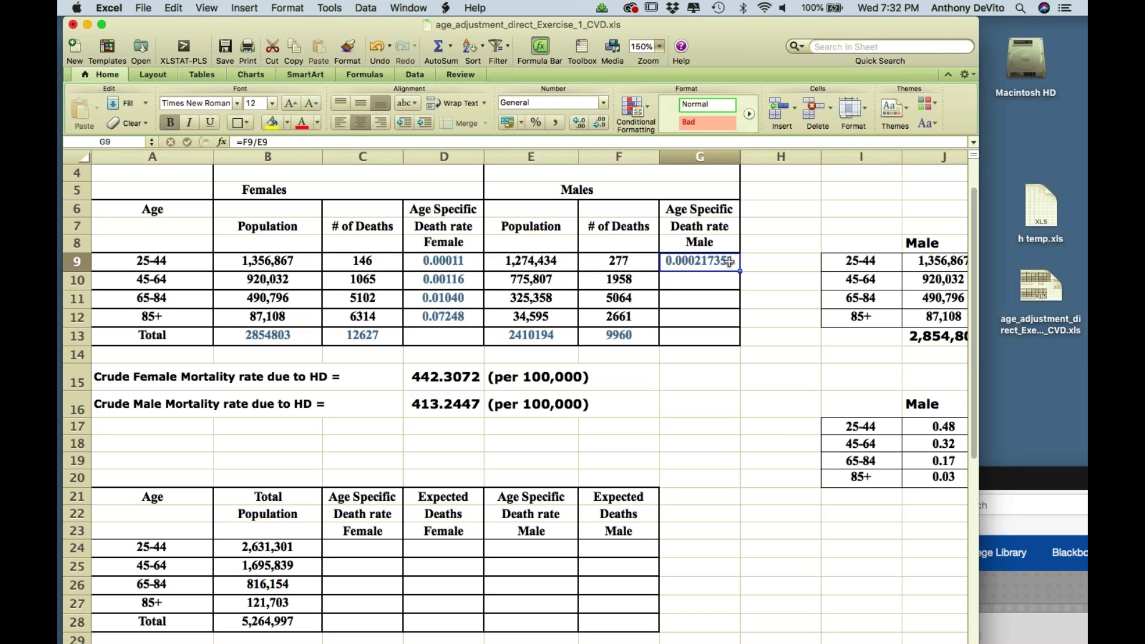
{"action": "left_click_drag", "start_coordinate": [740, 270], "coordinate": [740, 320]}
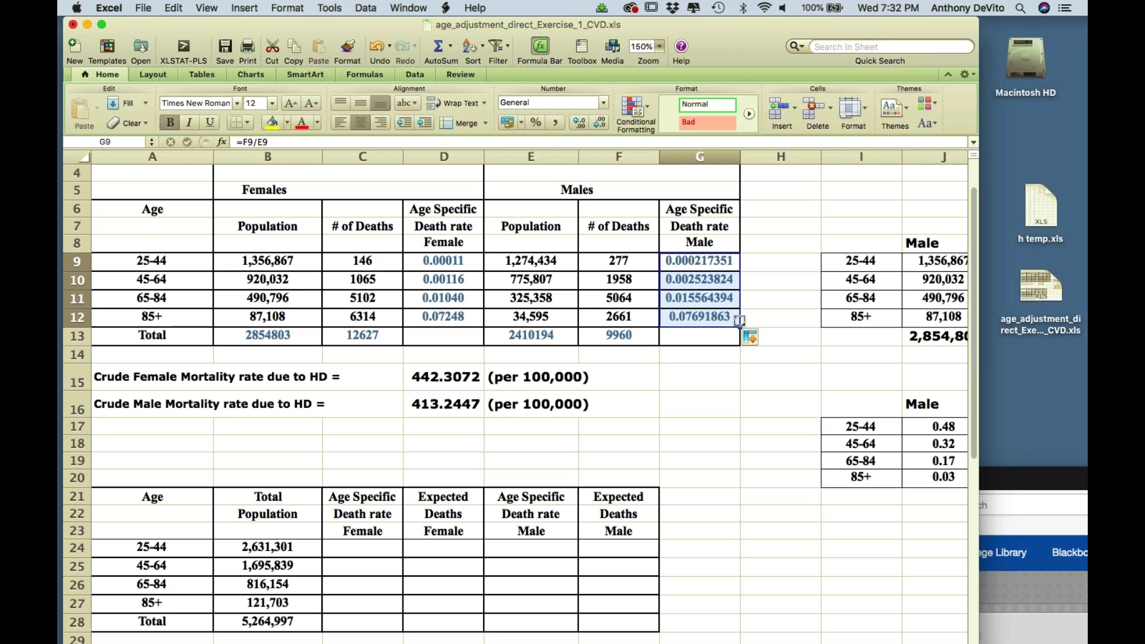
{"action": "left_click", "coordinate": [734, 427]}
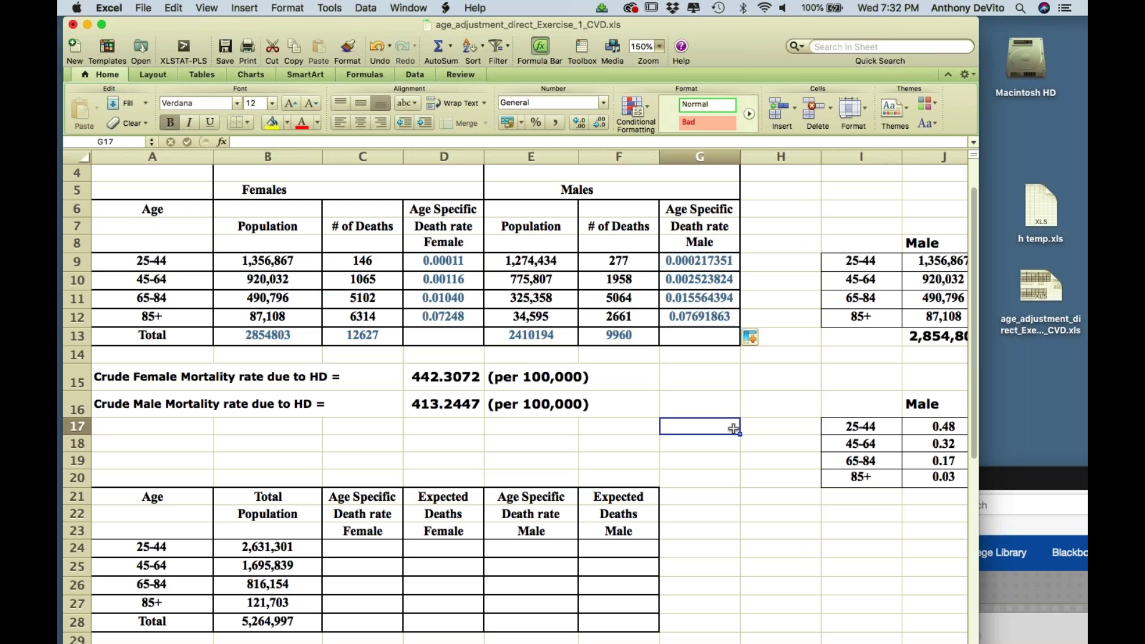
- Review the 85+ population figures and the =C9/B9 rate formula, then move the window right to reveal row numbers
{"action": "left_click", "coordinate": [756, 507]}
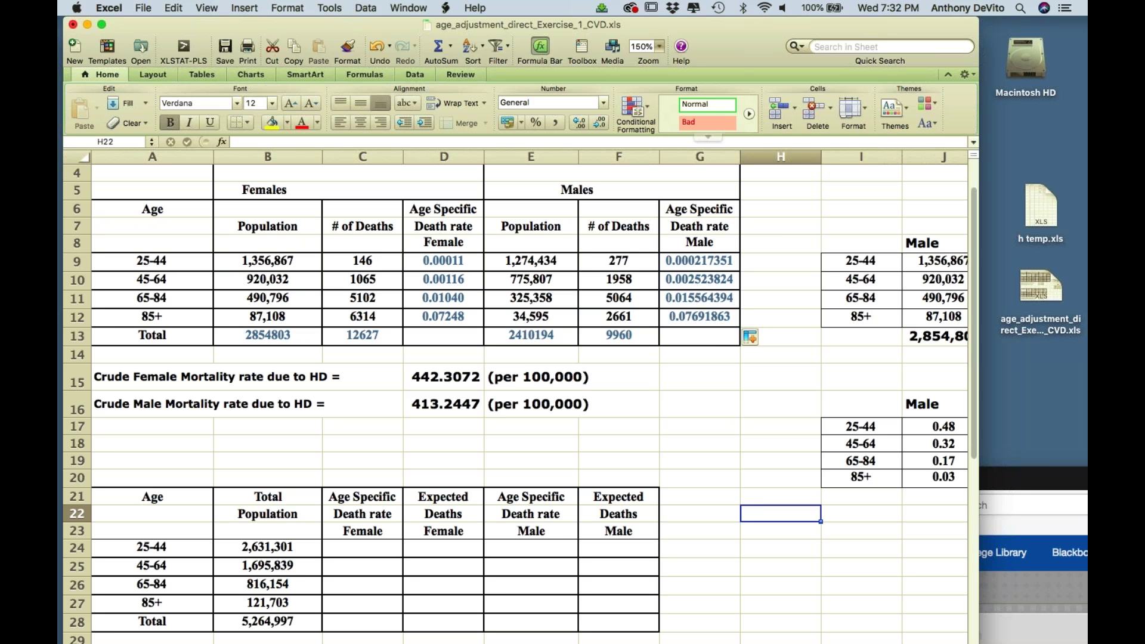
{"action": "left_click_drag", "start_coordinate": [707, 40], "coordinate": [662, 31]}
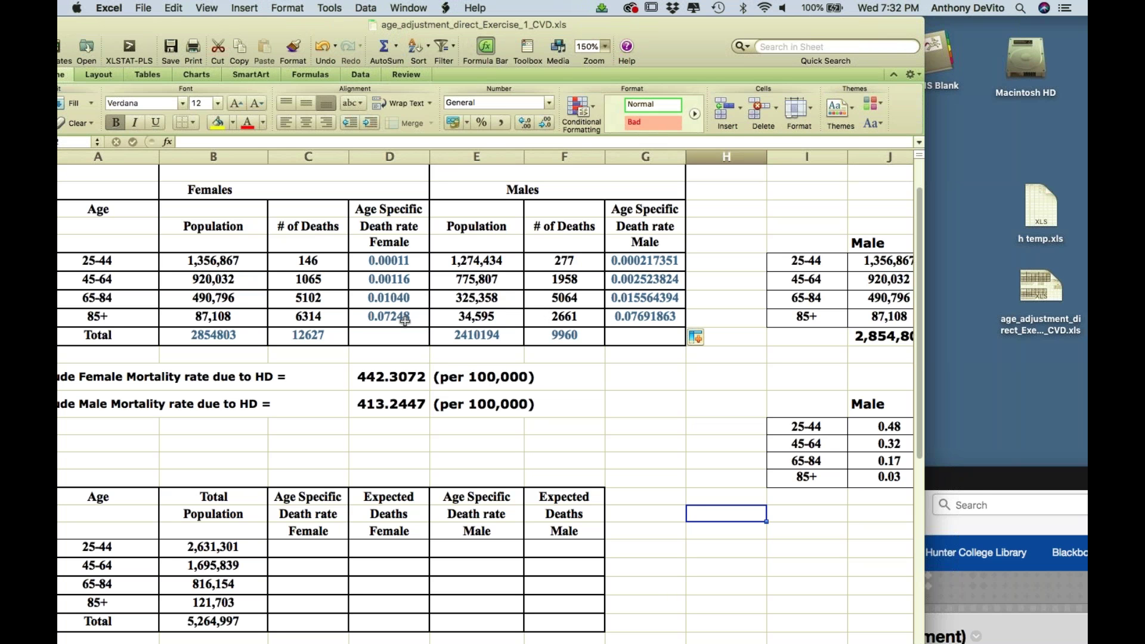
{"action": "left_click", "coordinate": [241, 318]}
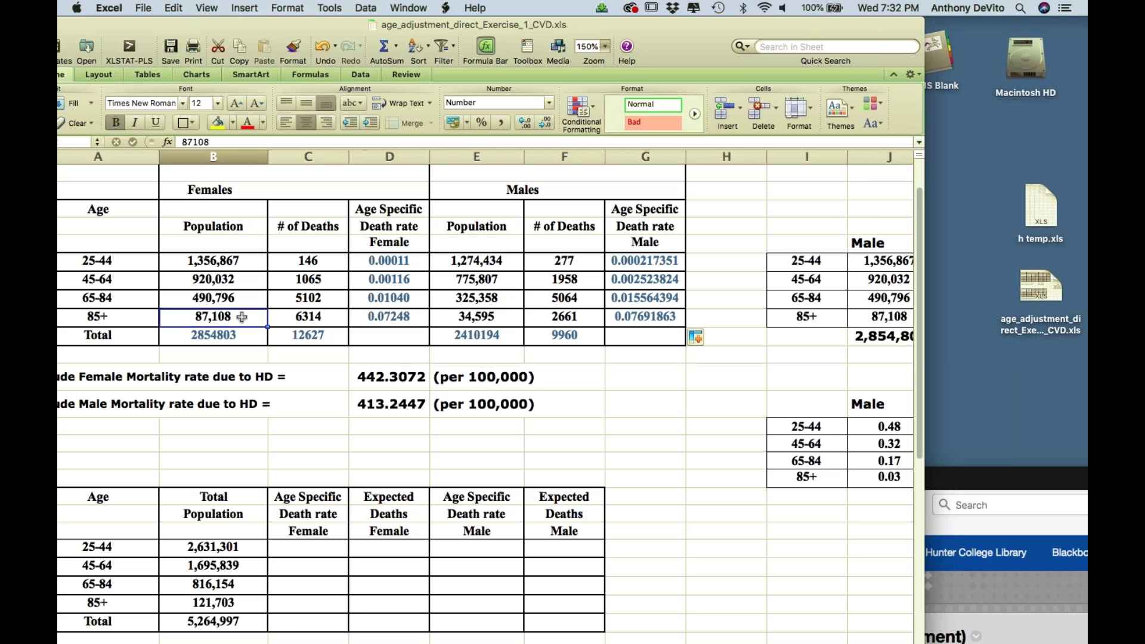
{"action": "left_click", "coordinate": [477, 321]}
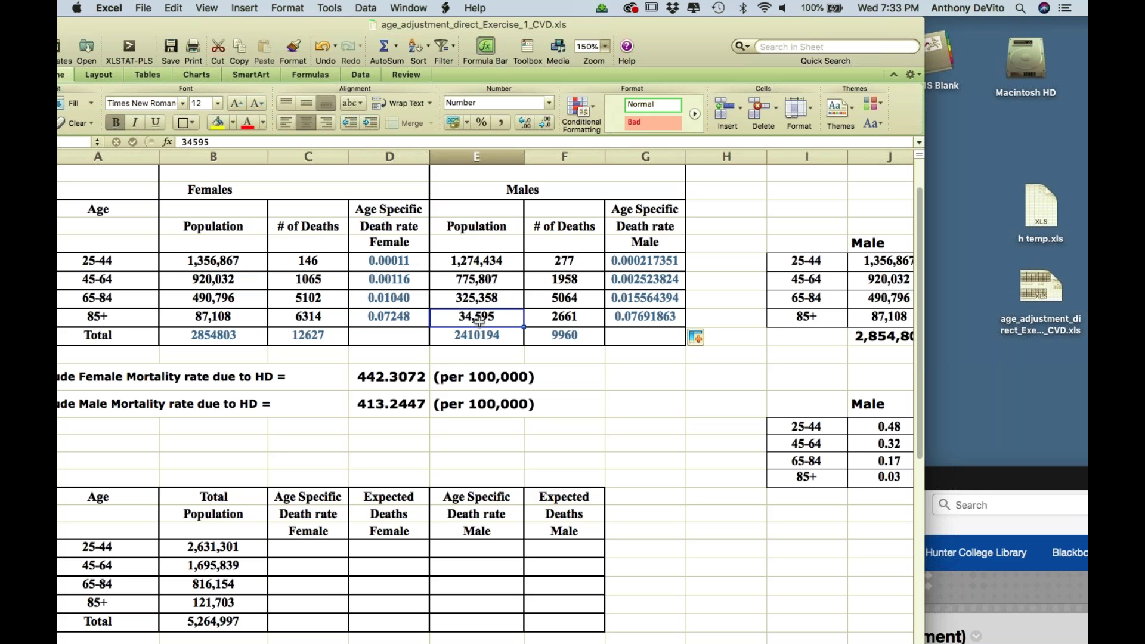
{"action": "left_click", "coordinate": [397, 259]}
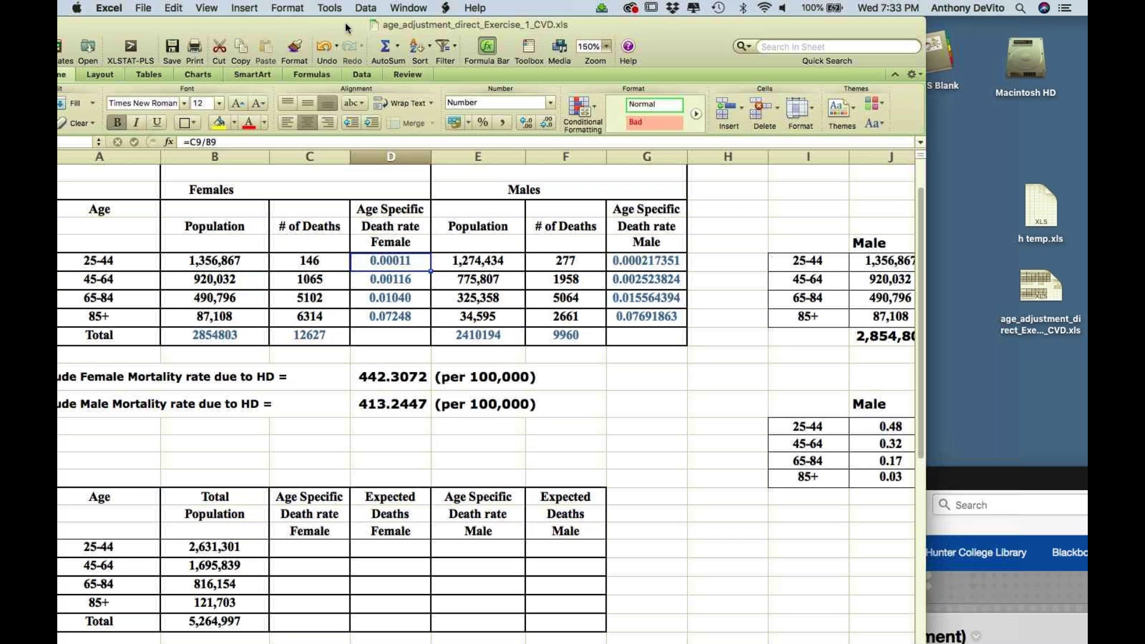
{"action": "left_click_drag", "start_coordinate": [330, 22], "coordinate": [398, 17]}
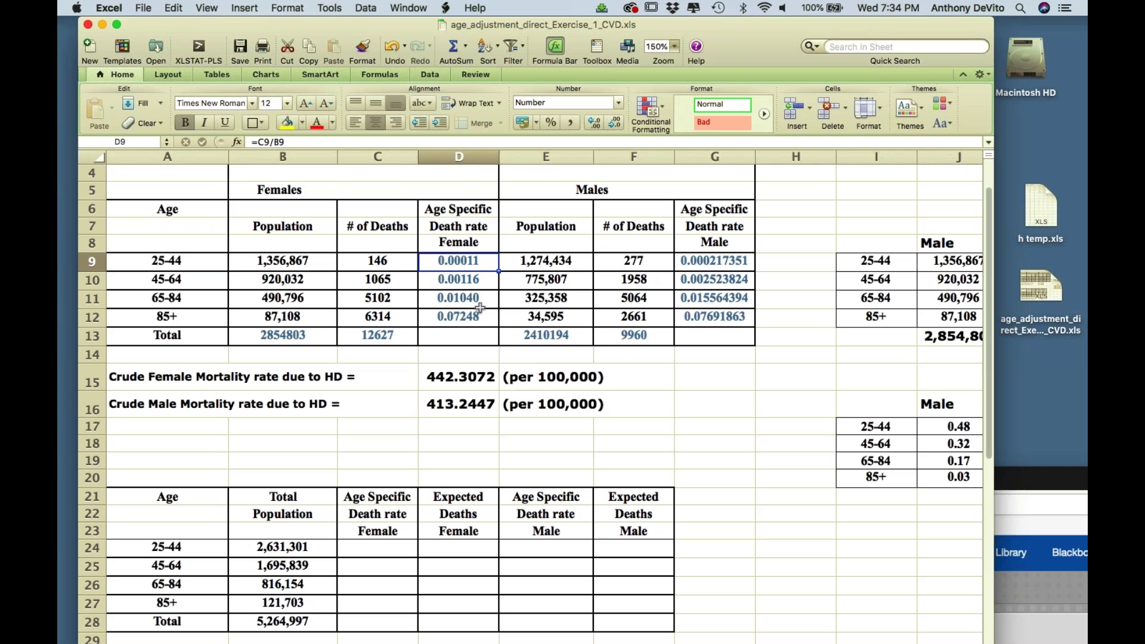
{"action": "scroll", "coordinate": [446, 366], "scroll_direction": "down", "scroll_amount": 1}
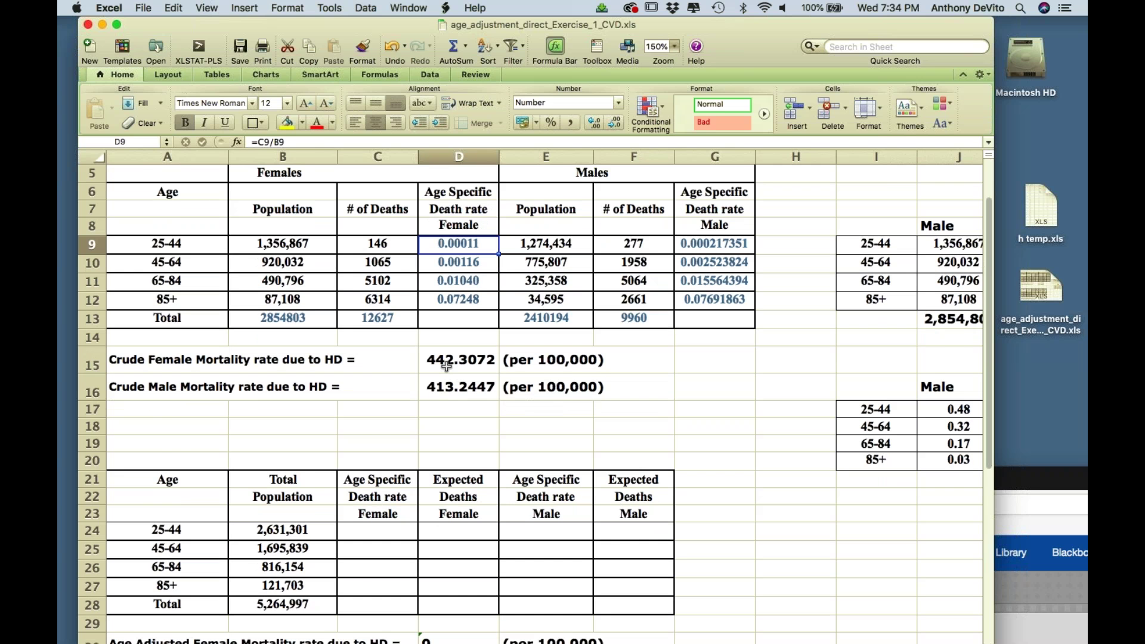
{"action": "scroll", "coordinate": [447, 366], "scroll_direction": "down", "scroll_amount": 4}
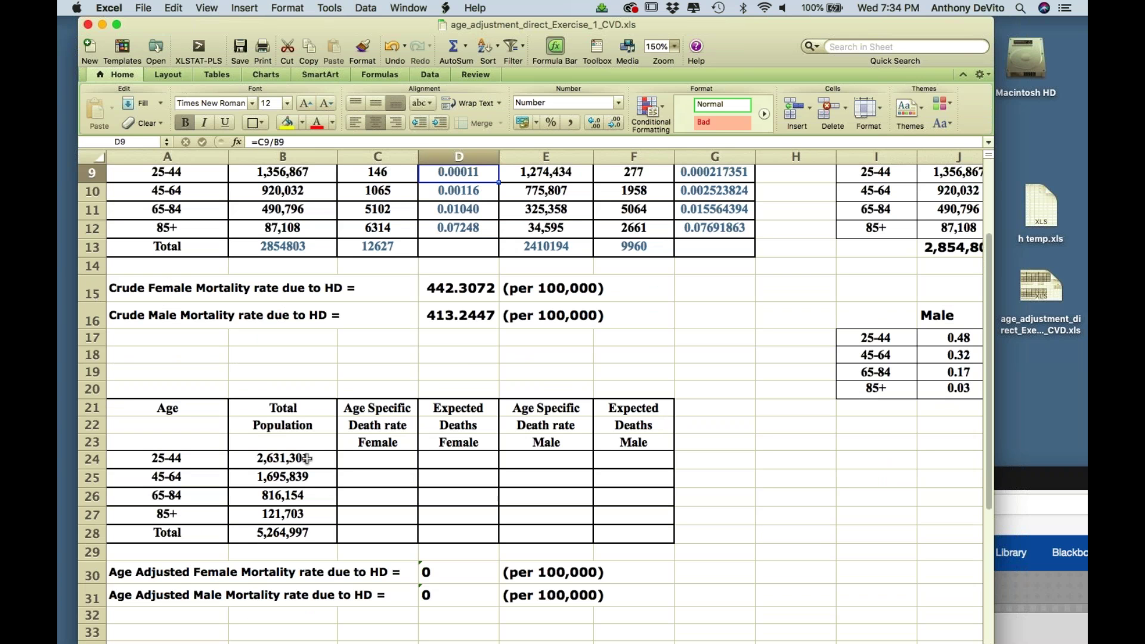
{"action": "scroll", "coordinate": [307, 459], "scroll_direction": "down", "scroll_amount": 1}
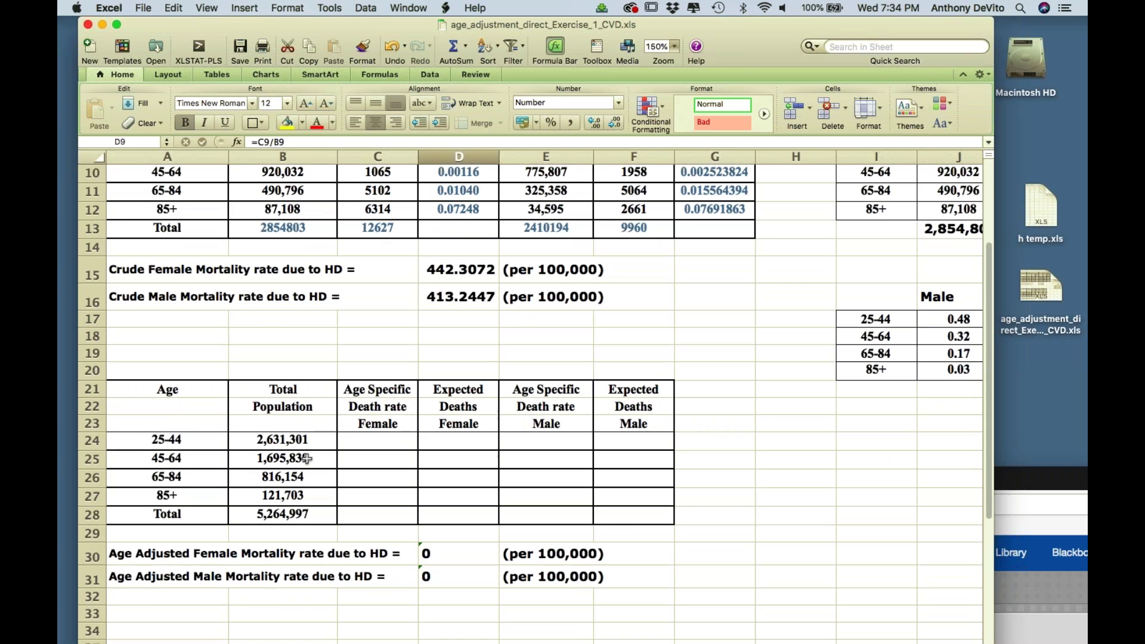
{"action": "scroll", "coordinate": [306, 459], "scroll_direction": "up", "scroll_amount": 2}
{"action": "scroll", "coordinate": [306, 459], "scroll_direction": "down", "scroll_amount": 2}
{"action": "scroll", "coordinate": [393, 418], "scroll_direction": "up", "scroll_amount": 5}
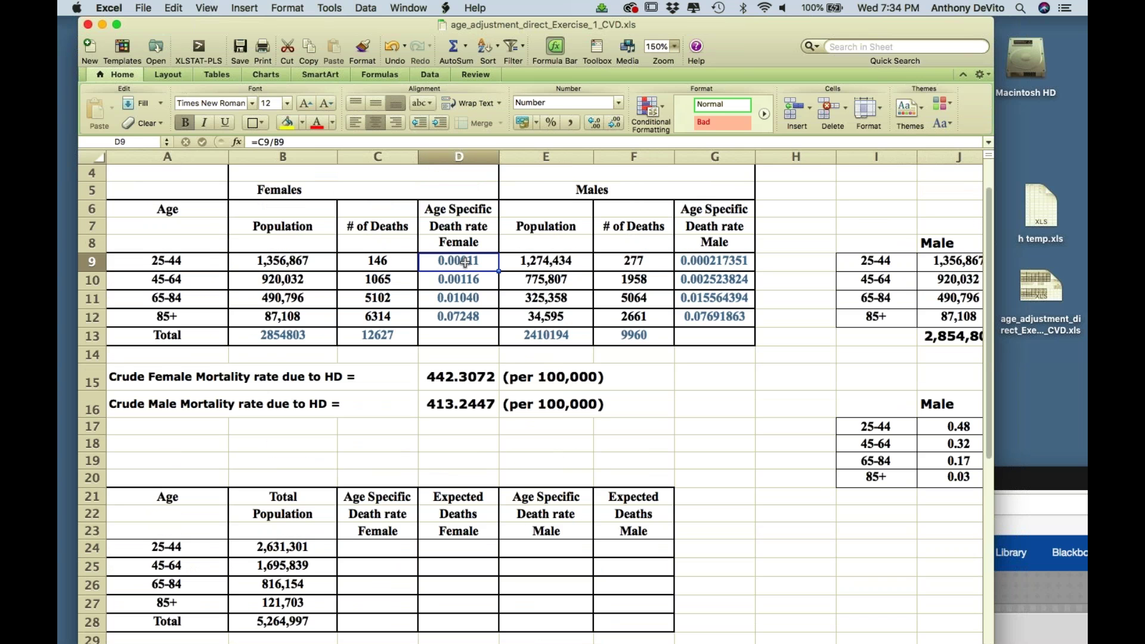
- Copy female rates D9:D12 and paste them as values into C24:C27 (0.000107601 to 0.072484732)
{"action": "left_click_drag", "start_coordinate": [465, 261], "coordinate": [464, 315]}
{"action": "key", "text": "super+c"}
{"action": "scroll", "coordinate": [430, 346], "scroll_direction": "down", "scroll_amount": 5}
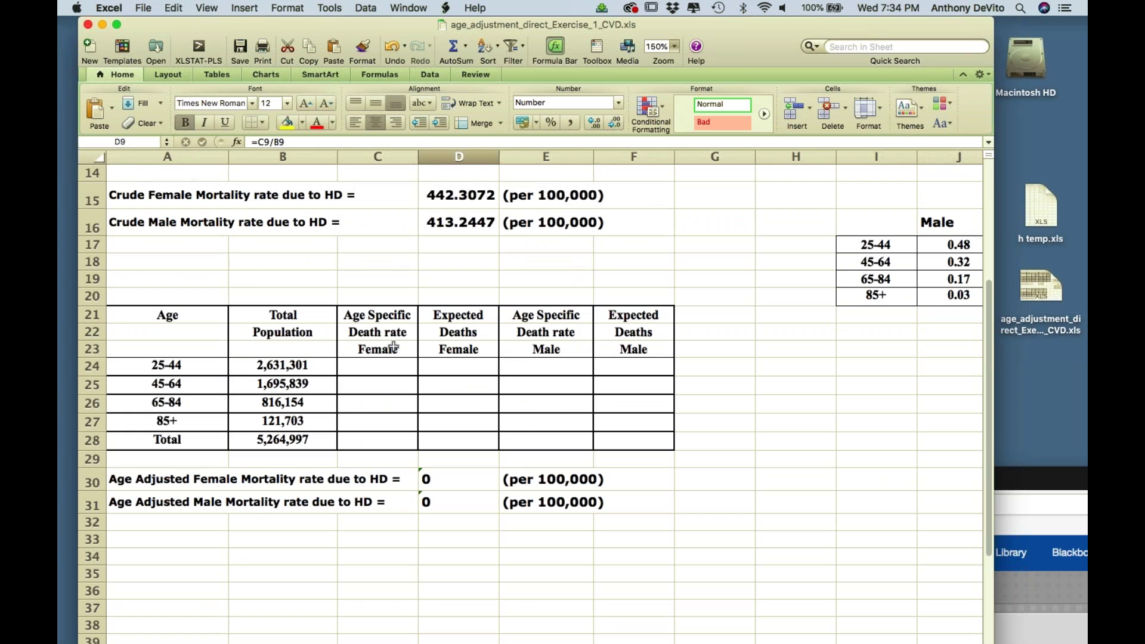
{"action": "left_click_drag", "start_coordinate": [382, 370], "coordinate": [381, 423]}
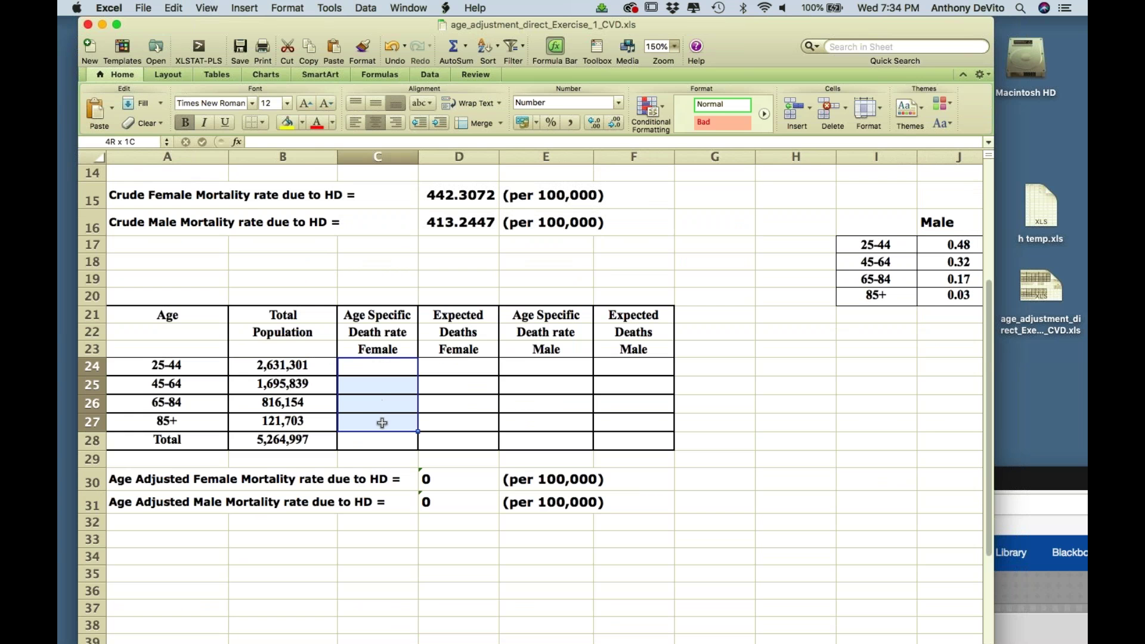
{"action": "left_click", "coordinate": [173, 8]}
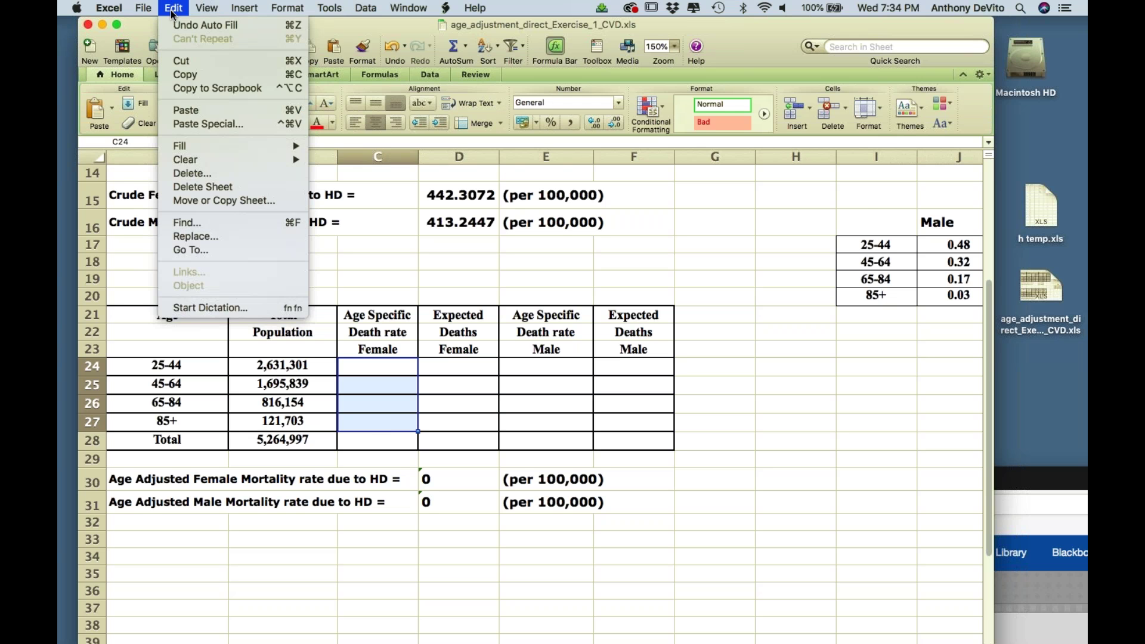
{"action": "left_click", "coordinate": [201, 124]}
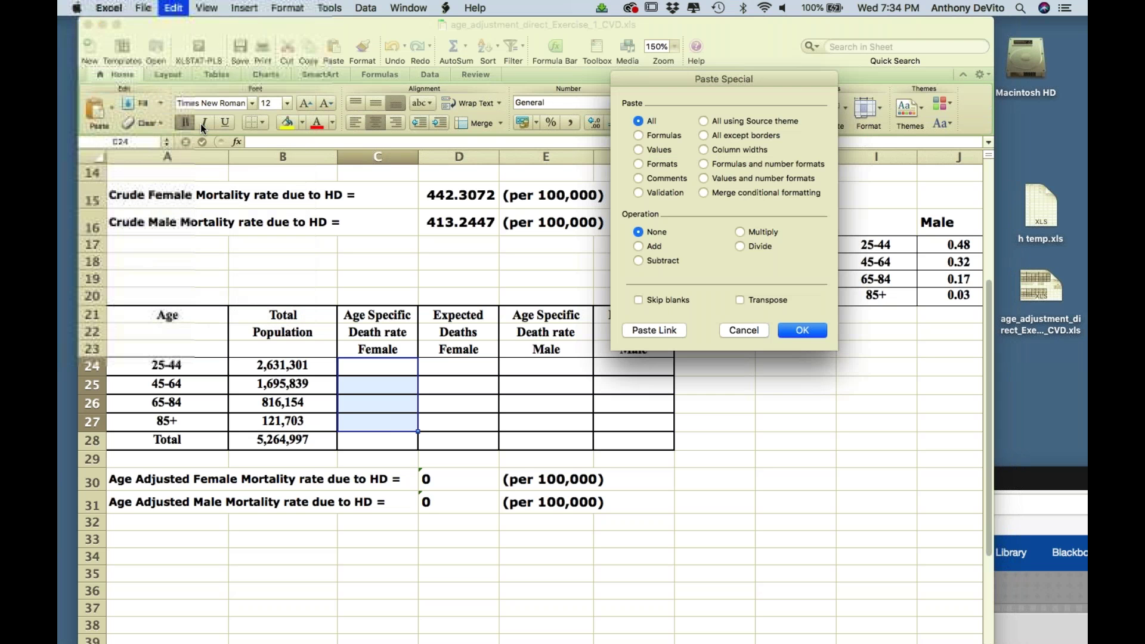
{"action": "left_click", "coordinate": [639, 150]}
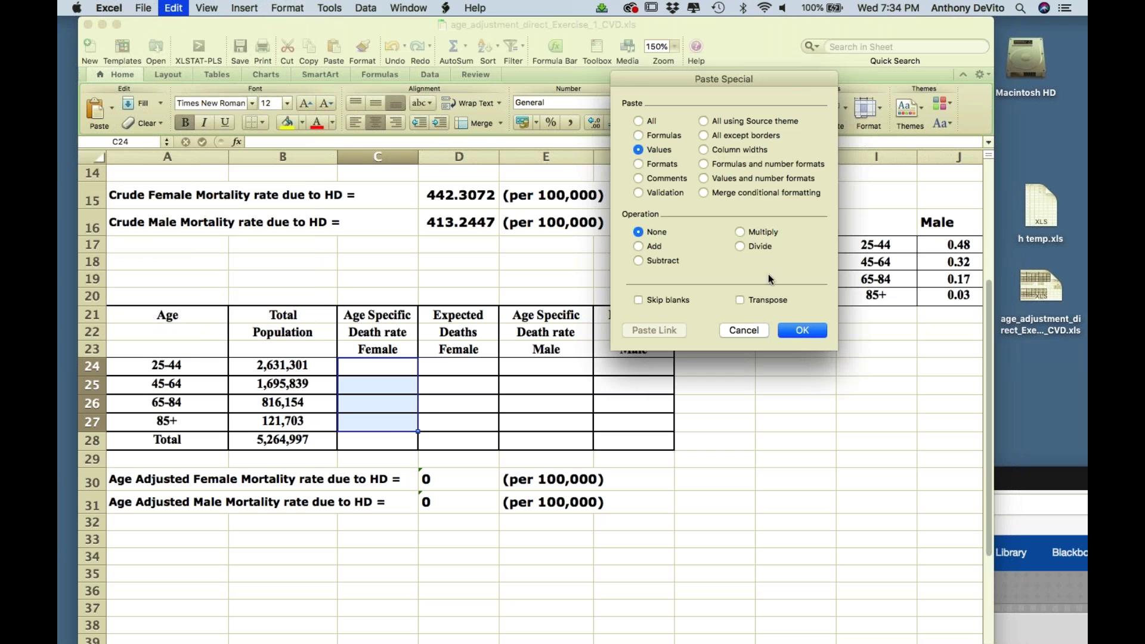
{"action": "left_click", "coordinate": [800, 329]}
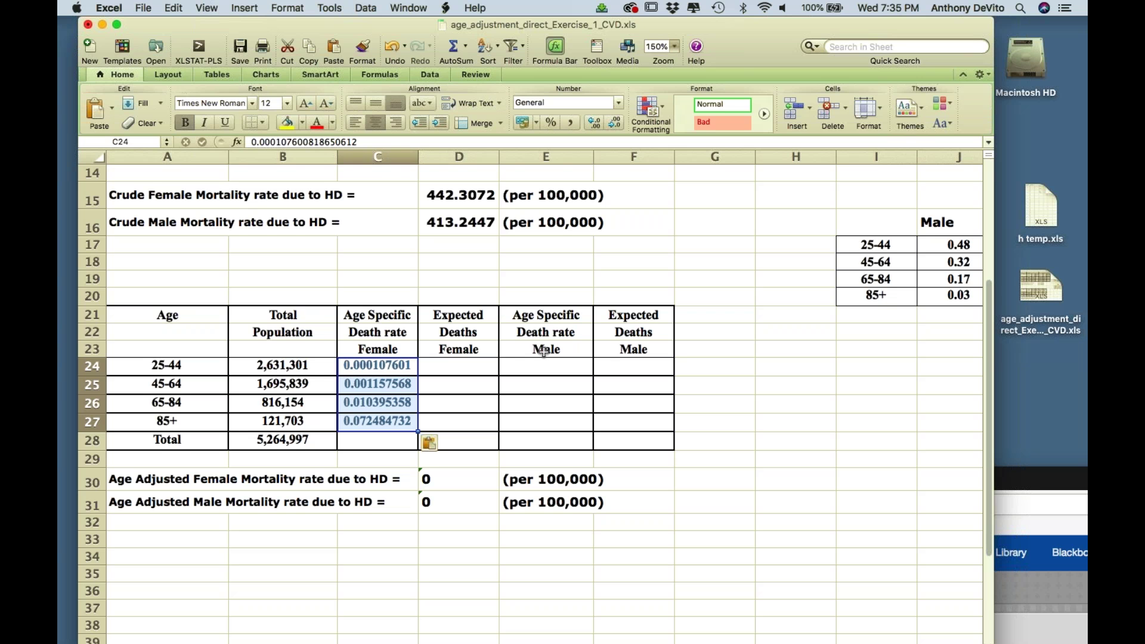
{"action": "scroll", "coordinate": [544, 352], "scroll_direction": "up", "scroll_amount": 1}
{"action": "scroll", "coordinate": [544, 352], "scroll_direction": "up", "scroll_amount": 6}
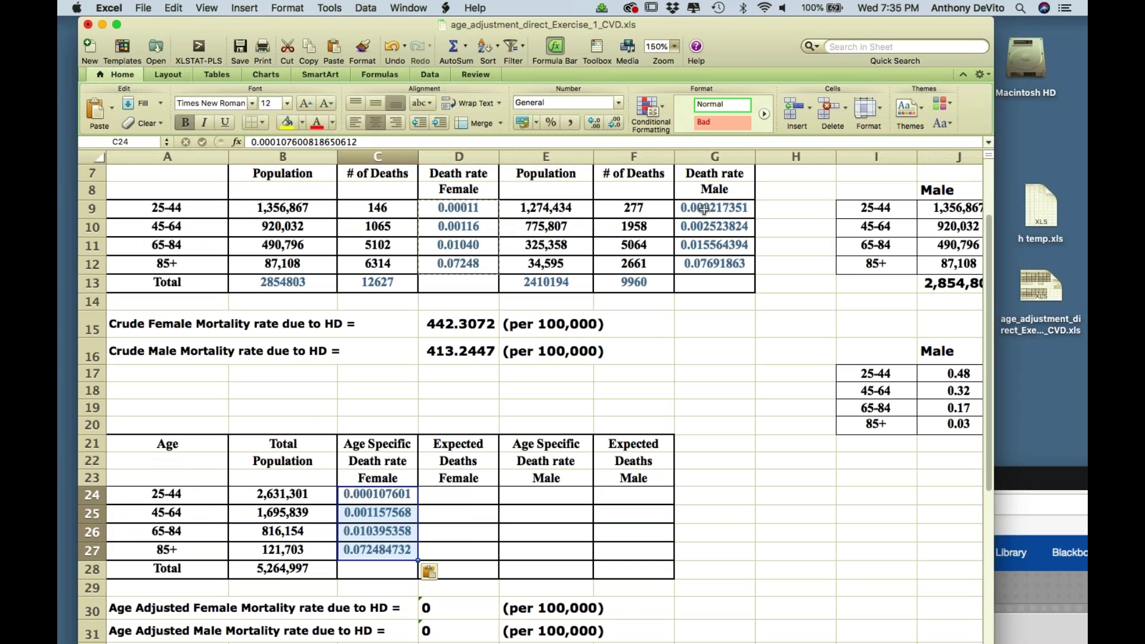
- Copy male rates G9:G12 and paste them as values into E24:E27 (0.000217351 to 0.07691863)
{"action": "left_click_drag", "start_coordinate": [705, 209], "coordinate": [708, 261]}
{"action": "key", "text": "super+c"}
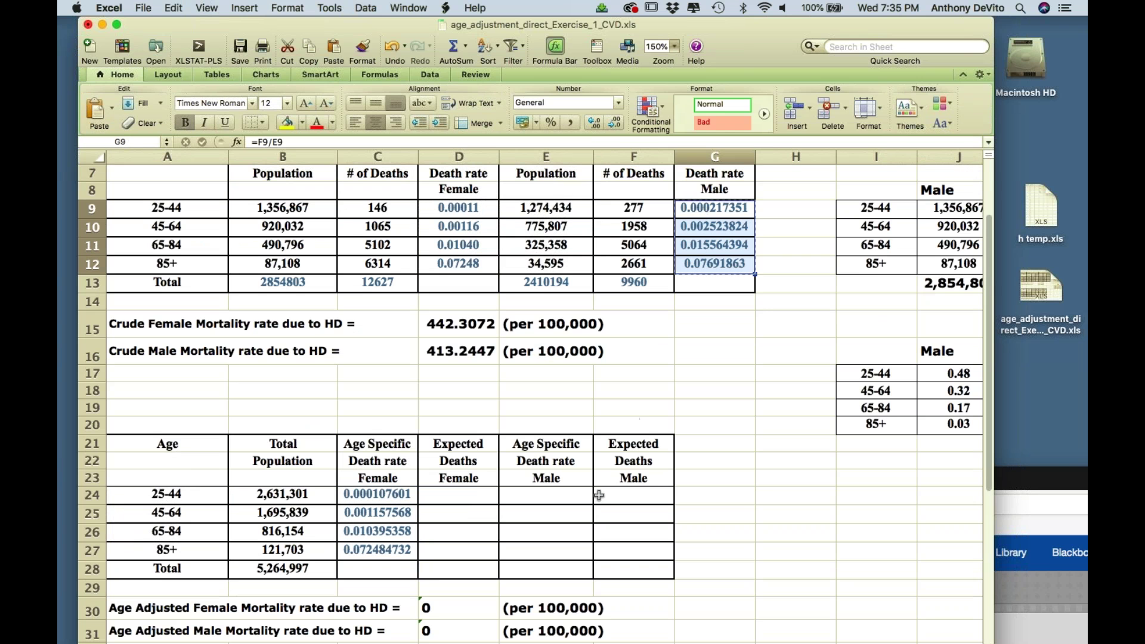
{"action": "left_click_drag", "start_coordinate": [570, 500], "coordinate": [566, 550]}
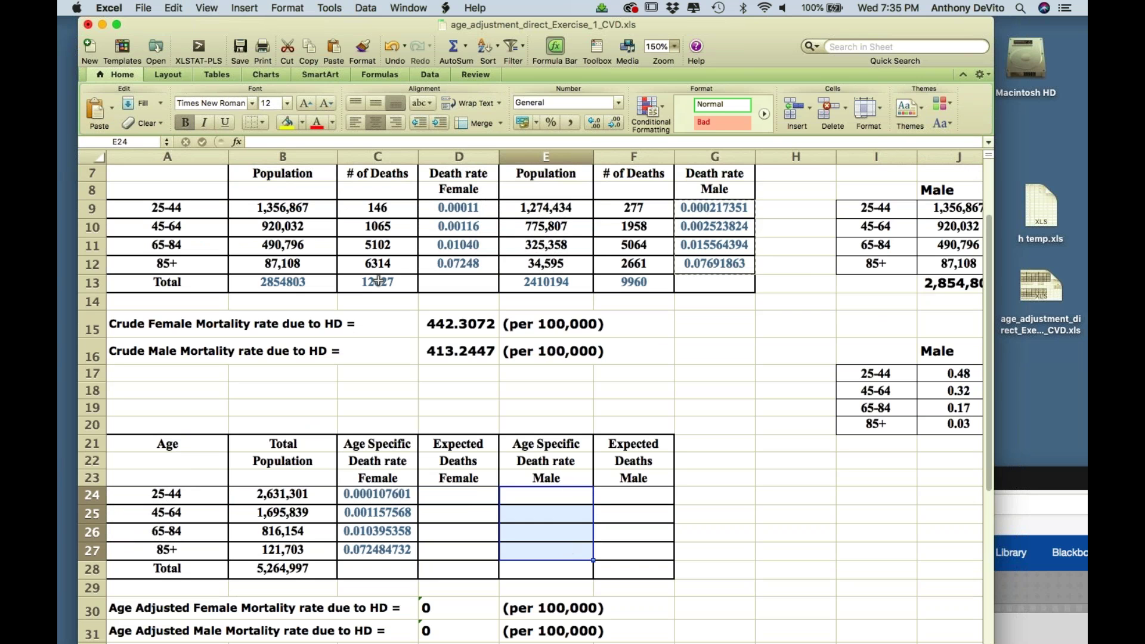
{"action": "left_click", "coordinate": [175, 8]}
{"action": "left_click", "coordinate": [209, 124]}
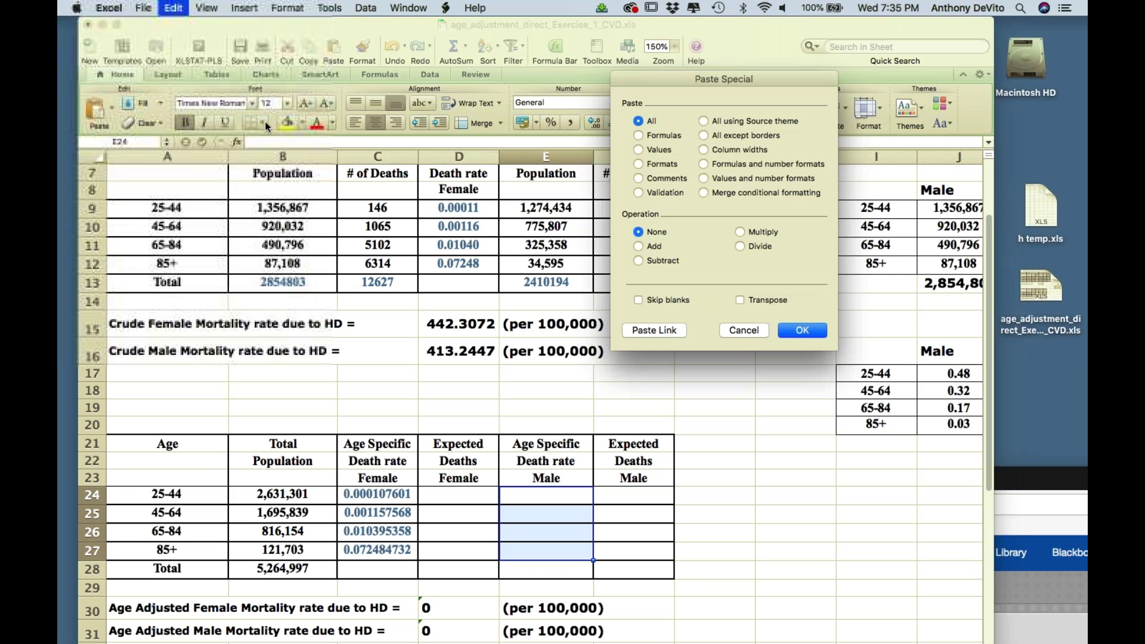
{"action": "left_click", "coordinate": [639, 150]}
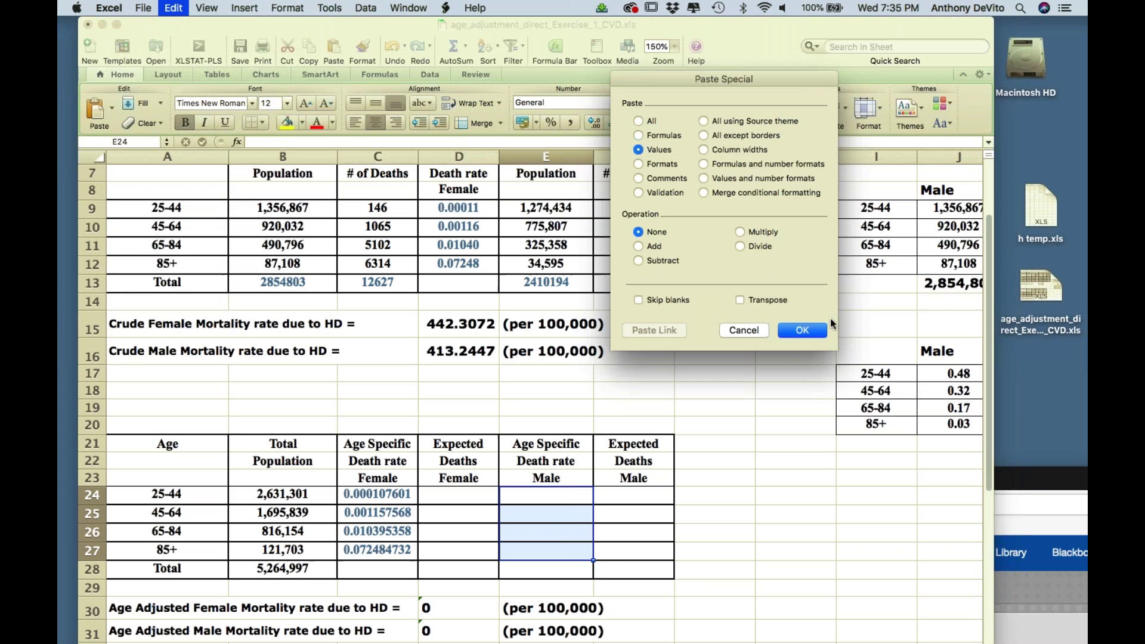
{"action": "left_click", "coordinate": [810, 329]}
{"action": "scroll", "coordinate": [806, 368], "scroll_direction": "down", "scroll_amount": 4}
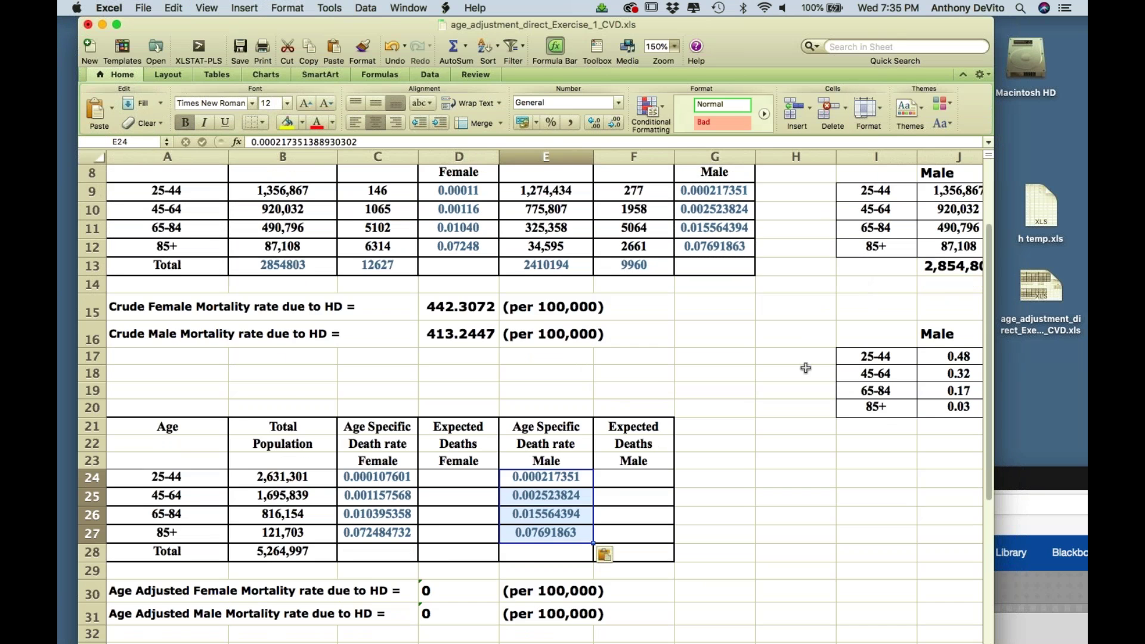
{"action": "left_click", "coordinate": [457, 427]}
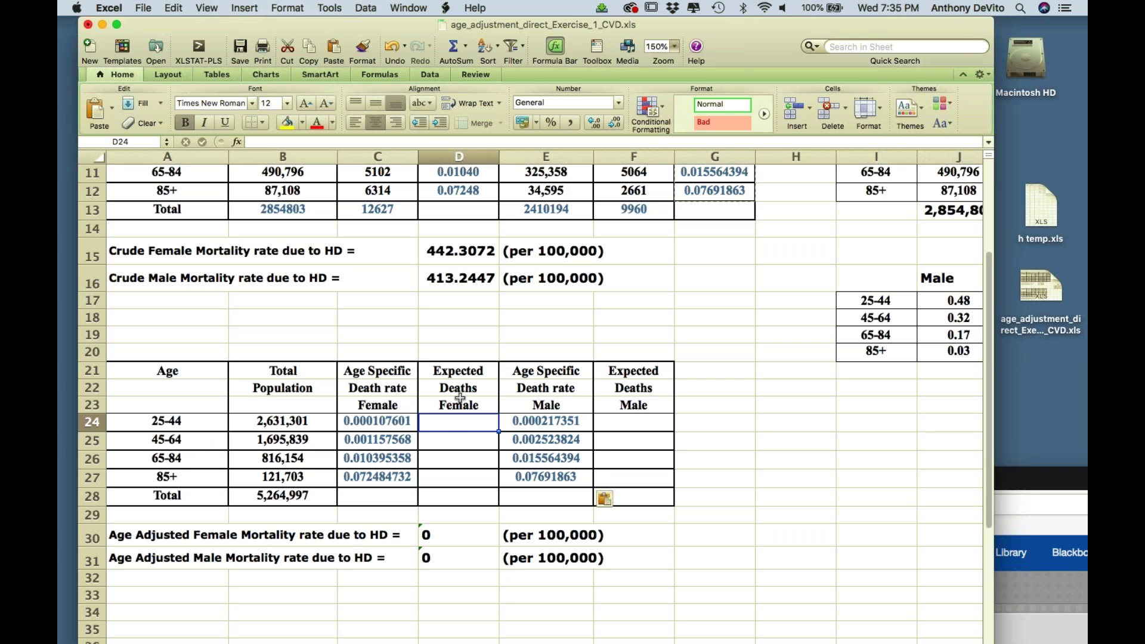
- Enter =B24*C24 in D24 and fill it down to D27 for female expected deaths
{"action": "key", "text": "Escape"}
{"action": "type", "text": "="}
{"action": "left_click", "coordinate": [302, 423]}
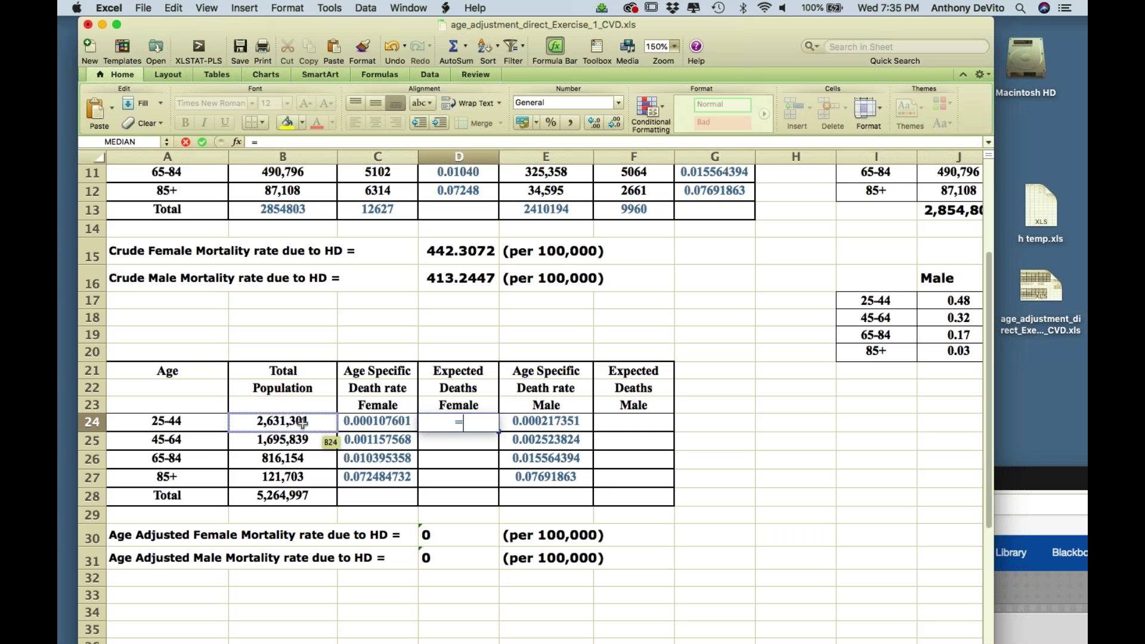
{"action": "left_click", "coordinate": [303, 424]}
{"action": "type", "text": "*"}
{"action": "left_click", "coordinate": [353, 423]}
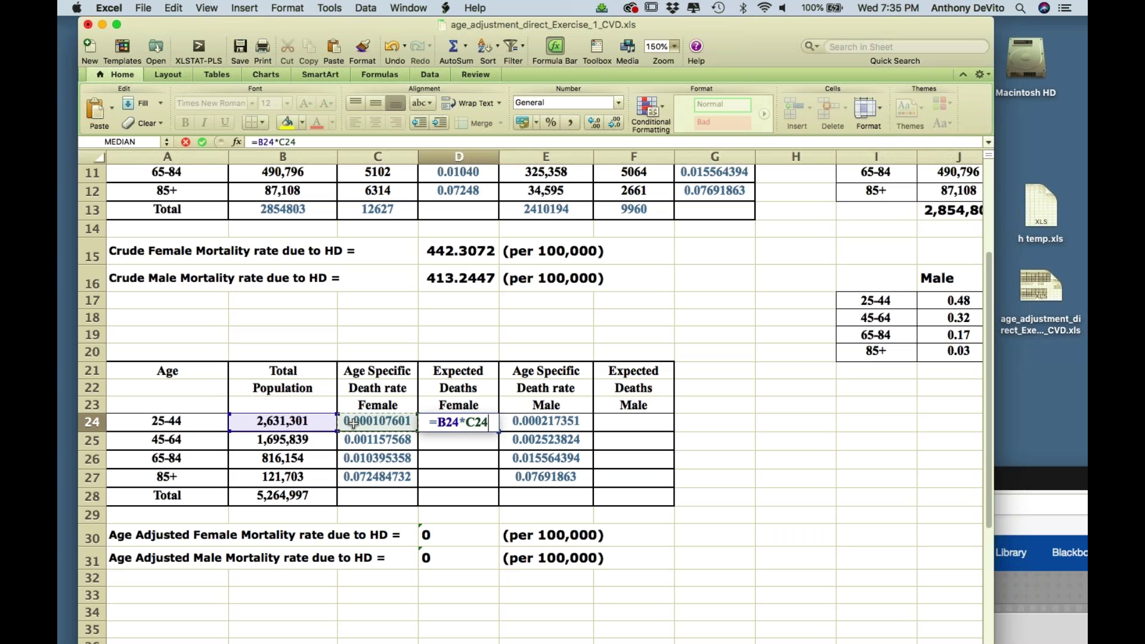
{"action": "key", "text": "Return"}
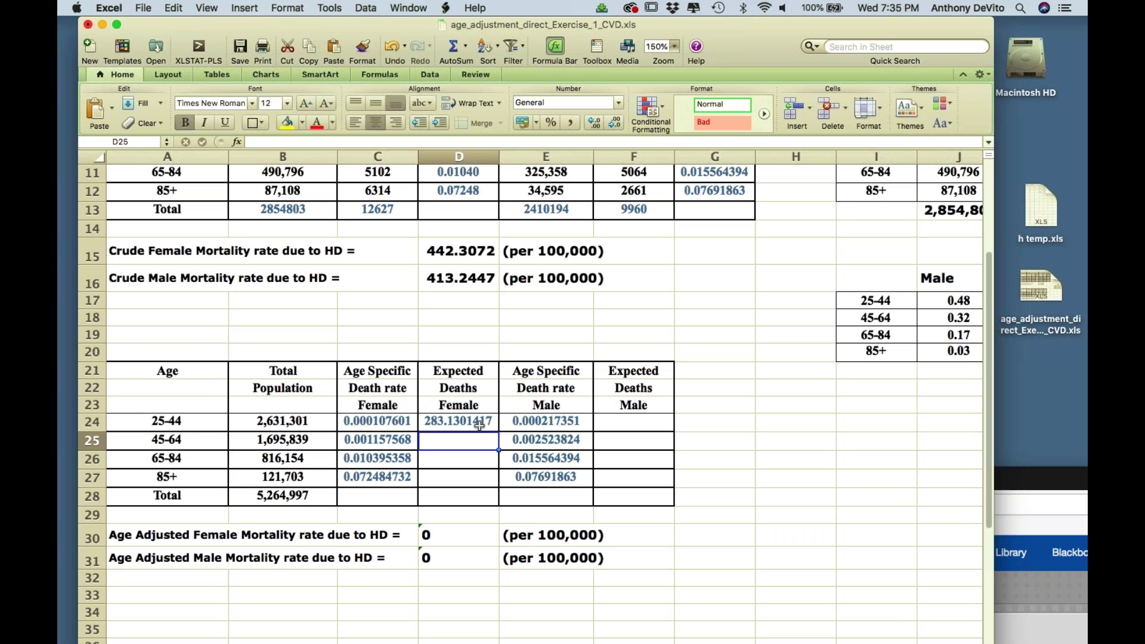
{"action": "left_click", "coordinate": [479, 424]}
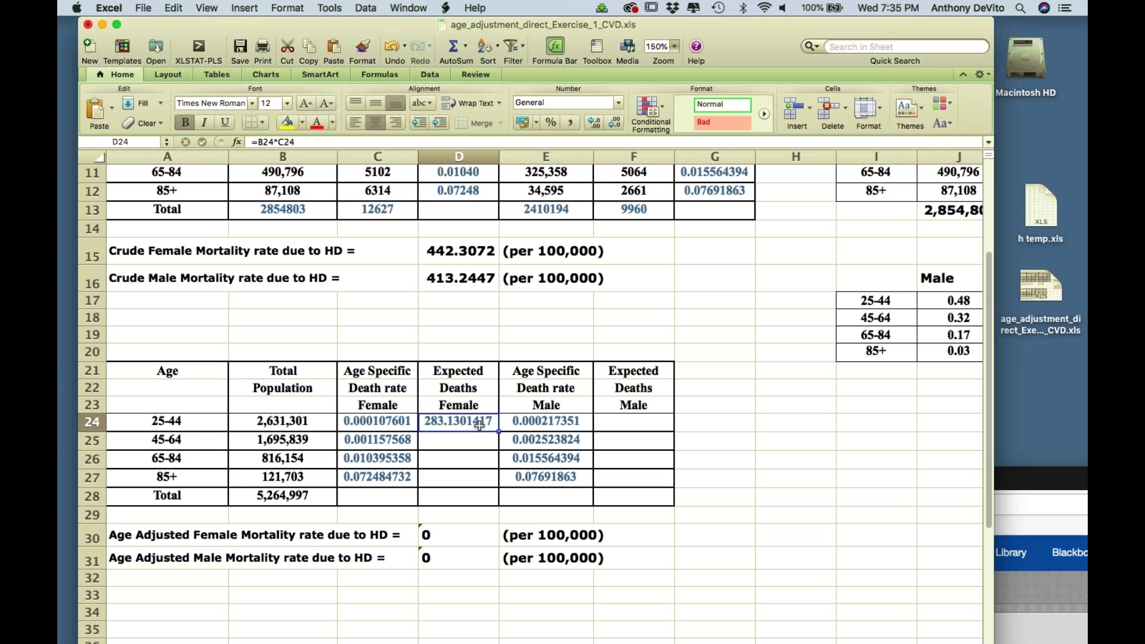
{"action": "left_click_drag", "start_coordinate": [499, 431], "coordinate": [497, 485]}
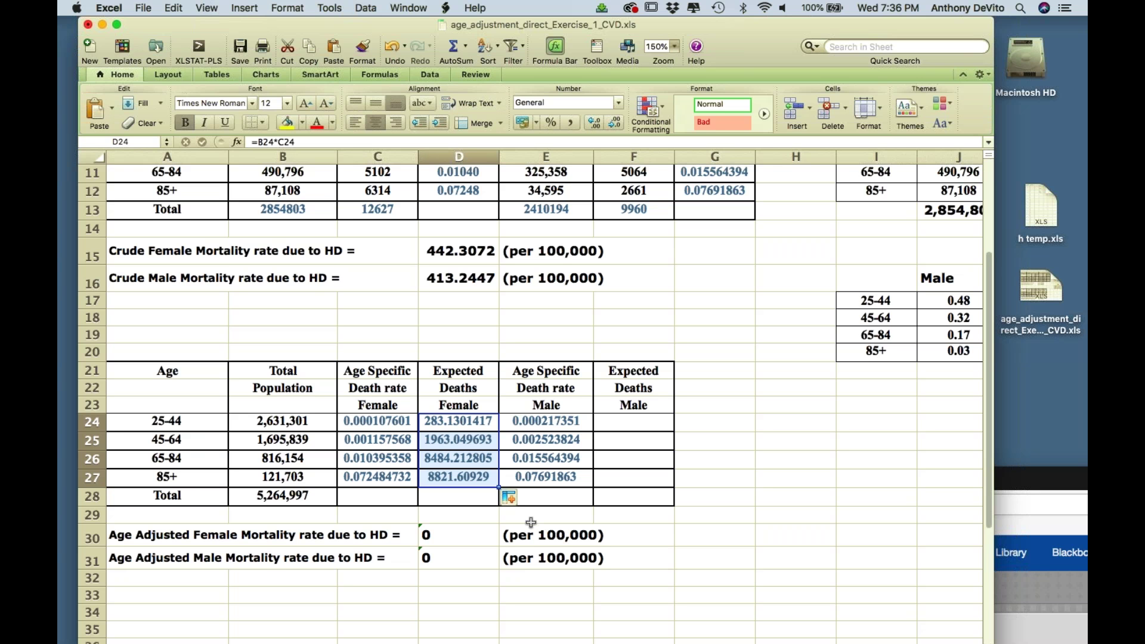
- Enter =B24*E24 in F24 and fill it down to F27 for male expected deaths
{"action": "left_click", "coordinate": [632, 421]}
{"action": "type", "text": "="}
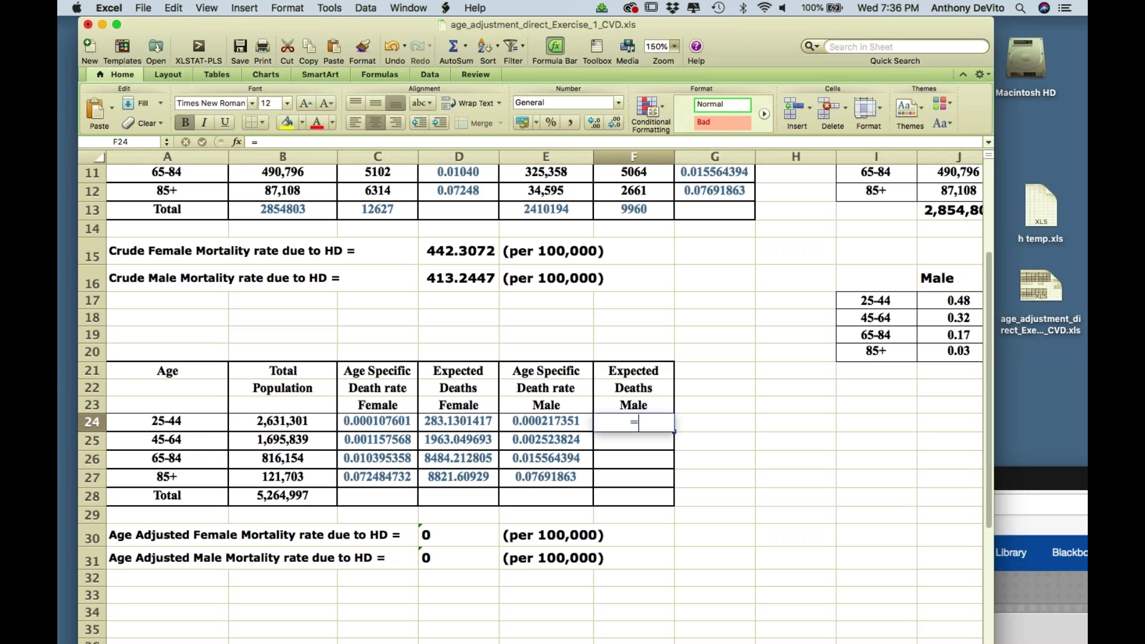
{"action": "left_click", "coordinate": [303, 422]}
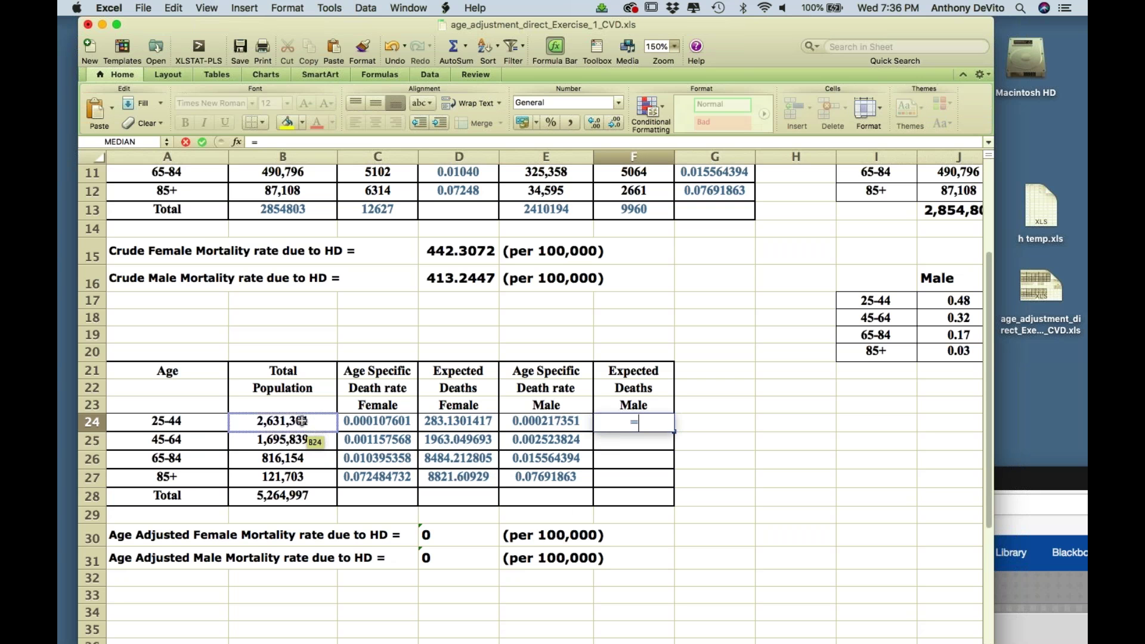
{"action": "left_click", "coordinate": [302, 421]}
{"action": "type", "text": "*"}
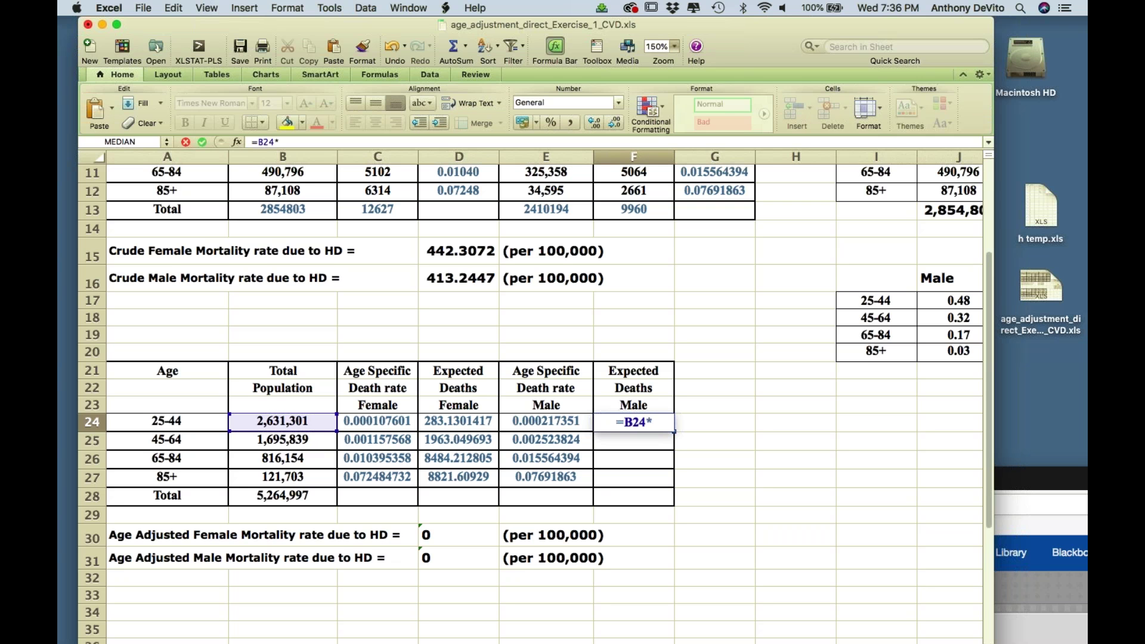
{"action": "left_click", "coordinate": [559, 423]}
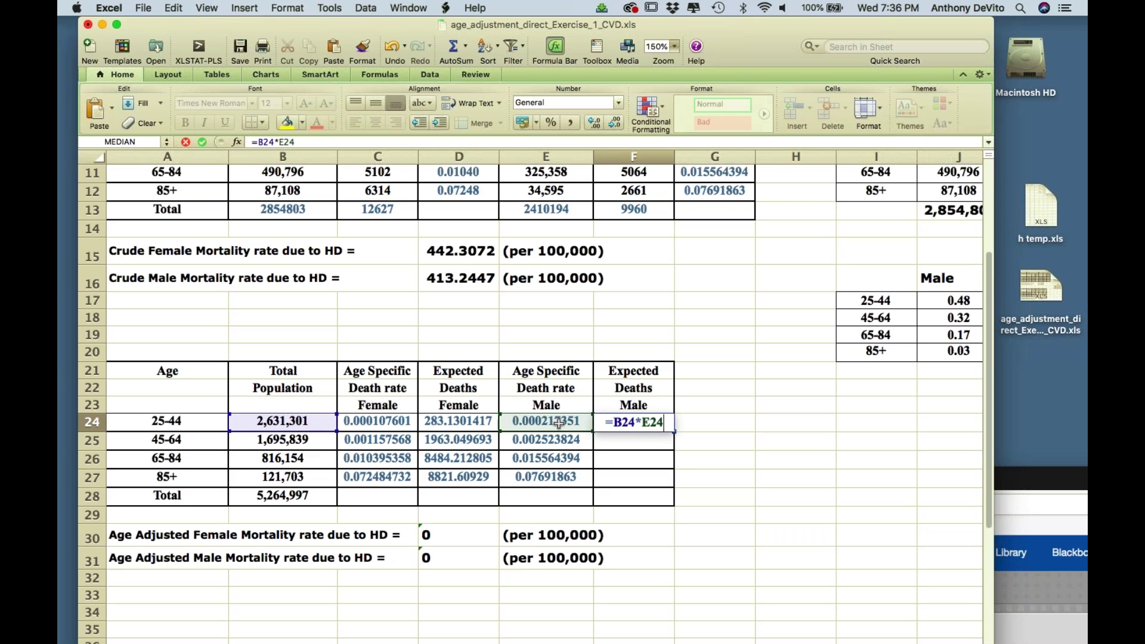
{"action": "key", "text": "Return"}
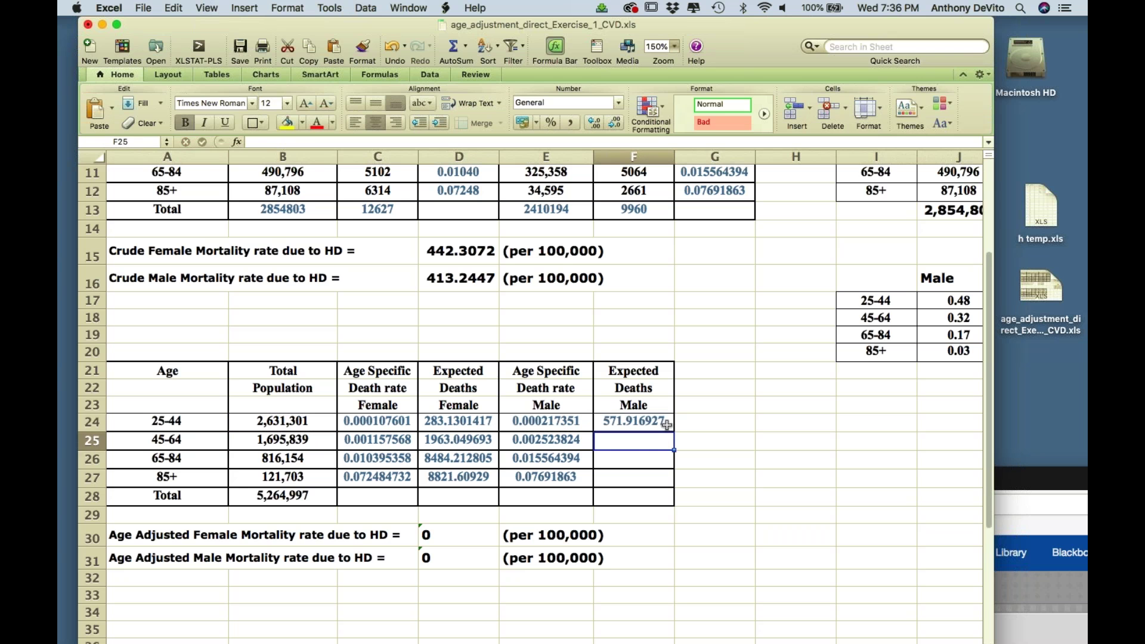
{"action": "left_click", "coordinate": [667, 425]}
{"action": "left_click_drag", "start_coordinate": [674, 430], "coordinate": [670, 480]}
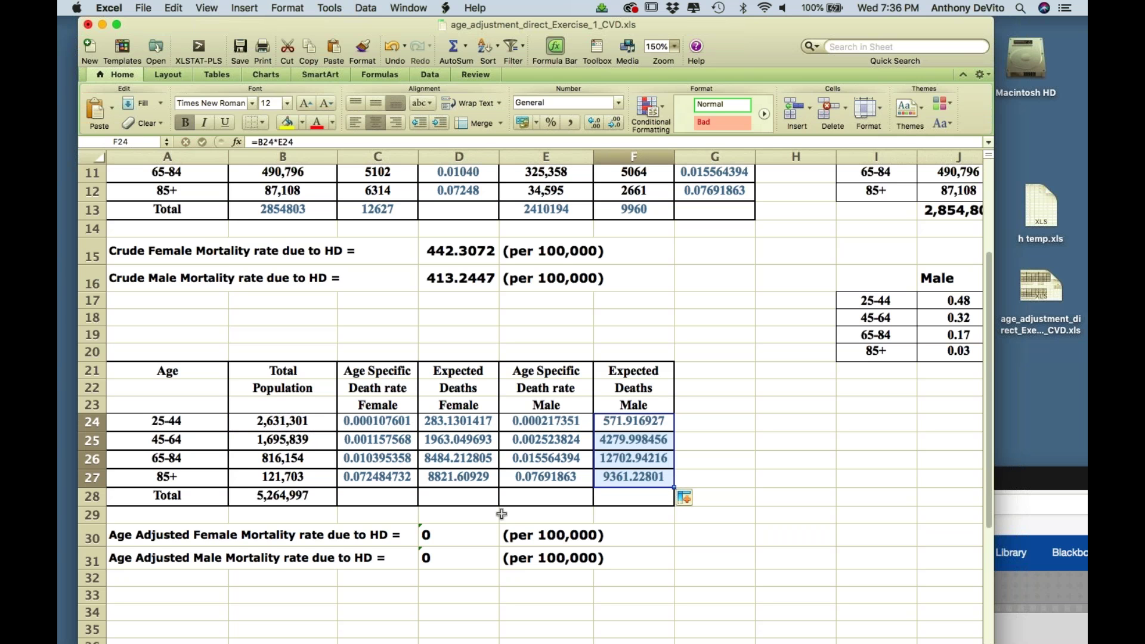
{"action": "left_click", "coordinate": [463, 502]}
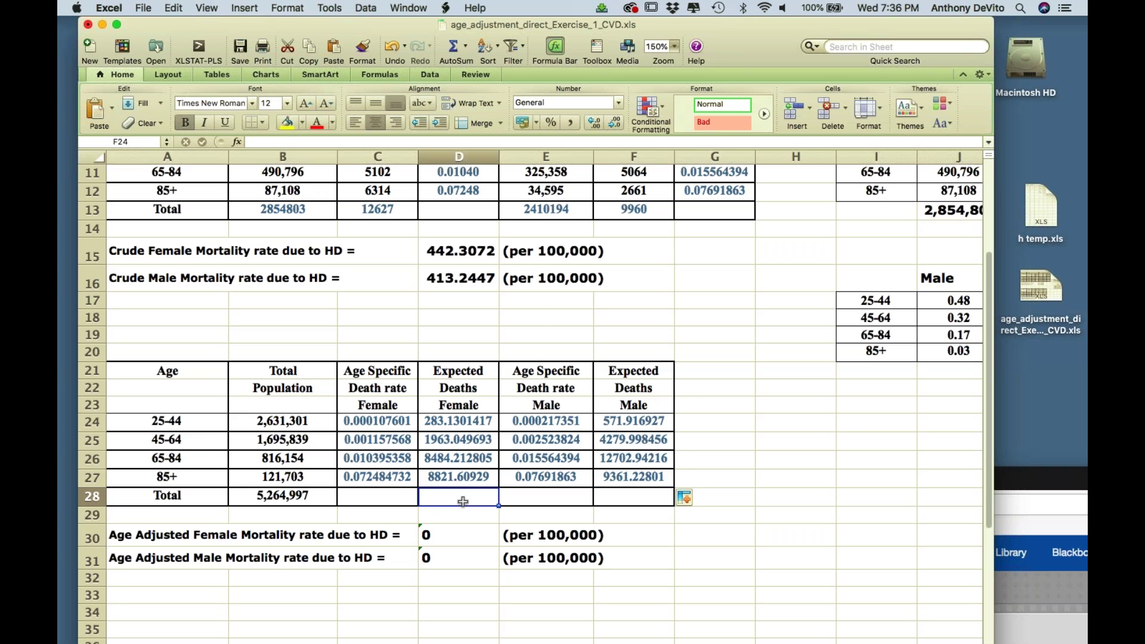
- Enter =SUM(D24:D27) in D28 and =SUM(F24:F27) in F28, giving 19552.00193 and 26916.08555
{"action": "type", "text": "=s"}
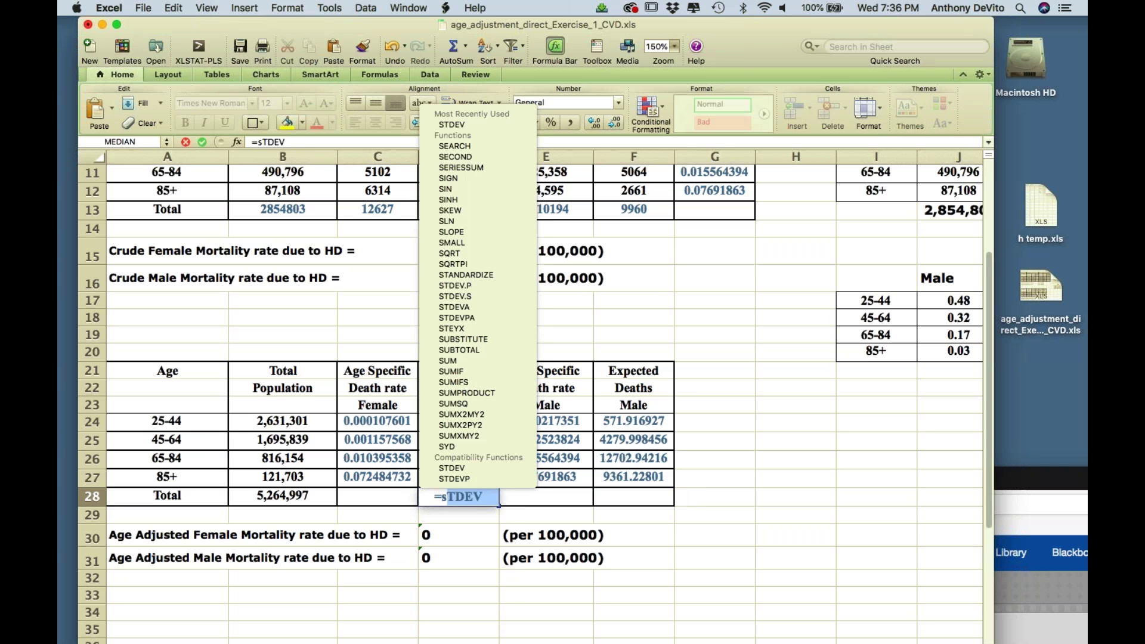
{"action": "type", "text": "um"}
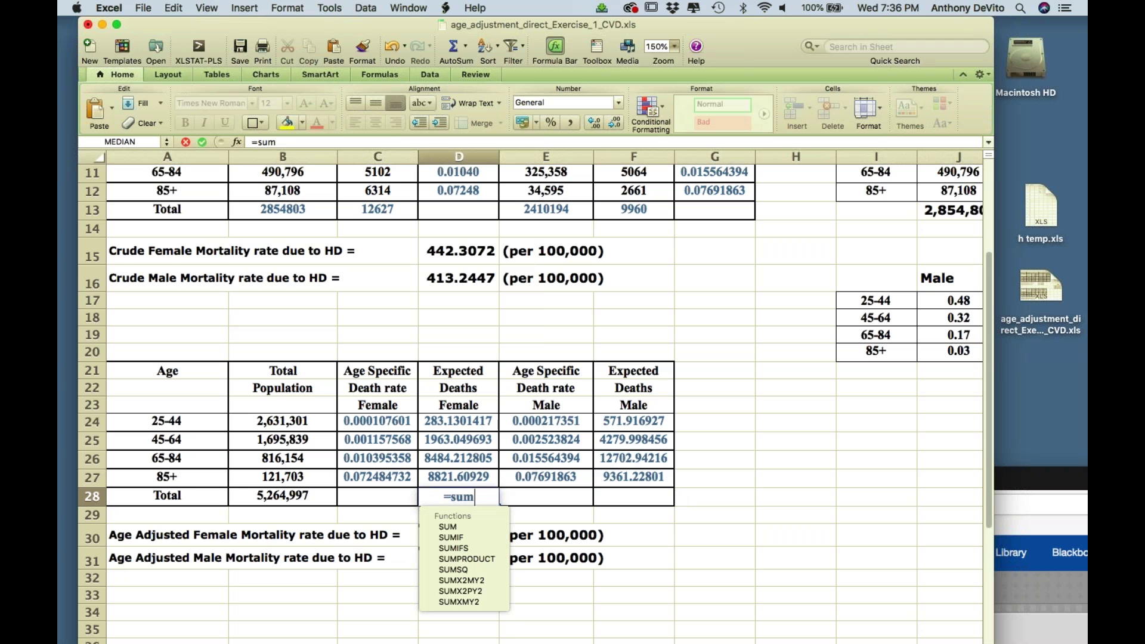
{"action": "type", "text": "("}
{"action": "left_click", "coordinate": [472, 421]}
{"action": "left_click_drag", "start_coordinate": [471, 420], "coordinate": [475, 481]}
{"action": "key", "text": "Return"}
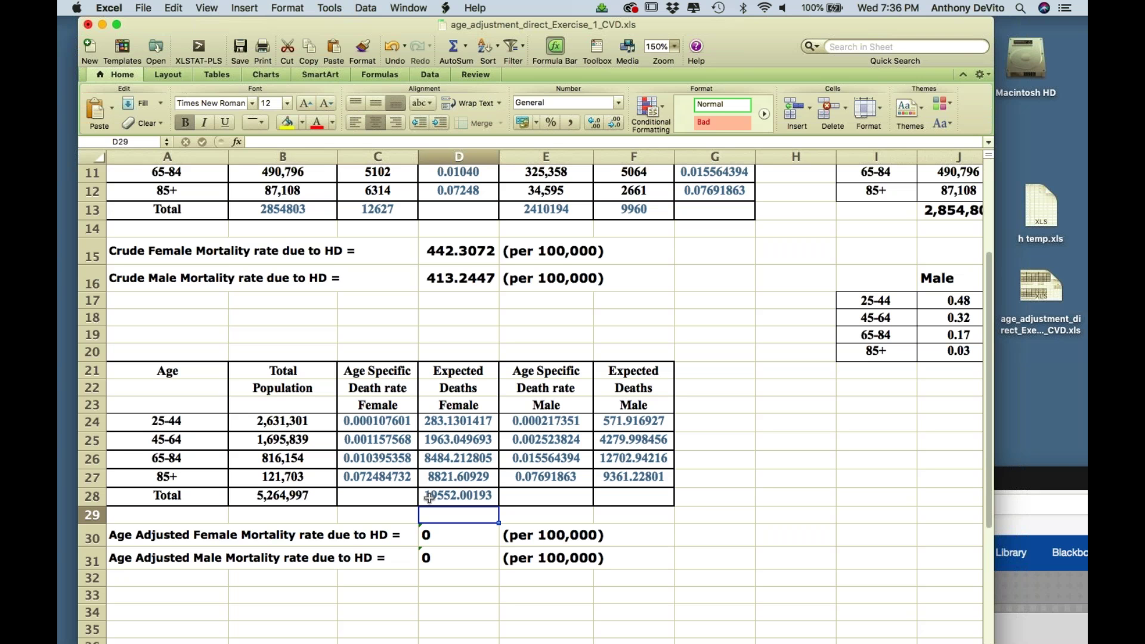
{"action": "left_click", "coordinate": [623, 502]}
{"action": "type", "text": "="}
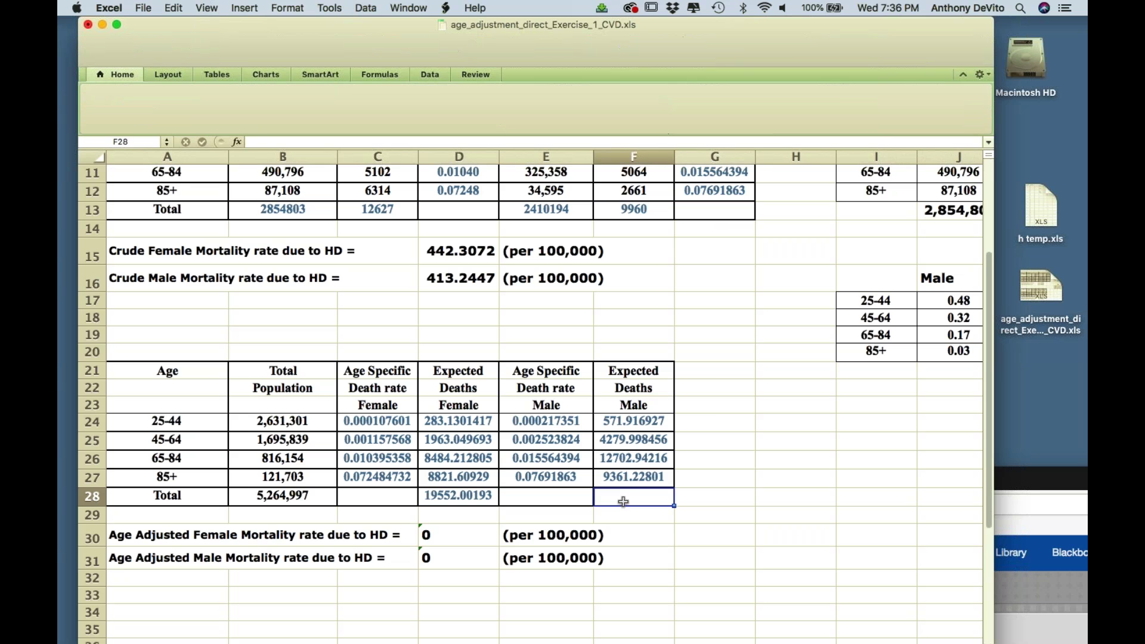
{"action": "type", "text": "sum("}
{"action": "left_click_drag", "start_coordinate": [634, 422], "coordinate": [640, 477]}
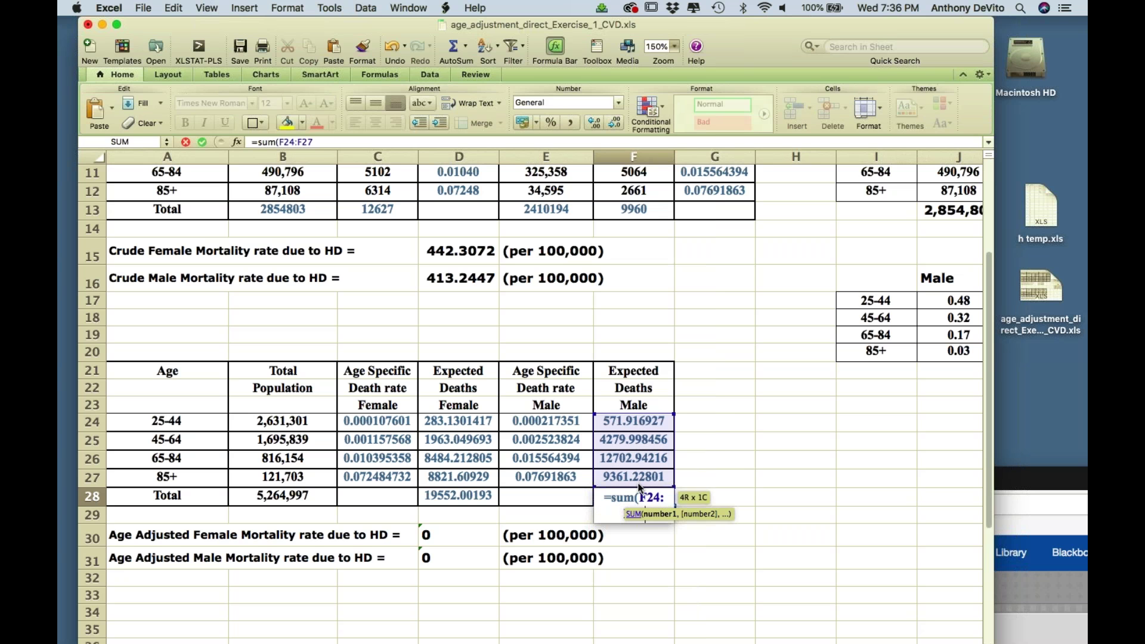
{"action": "key", "text": "Return"}
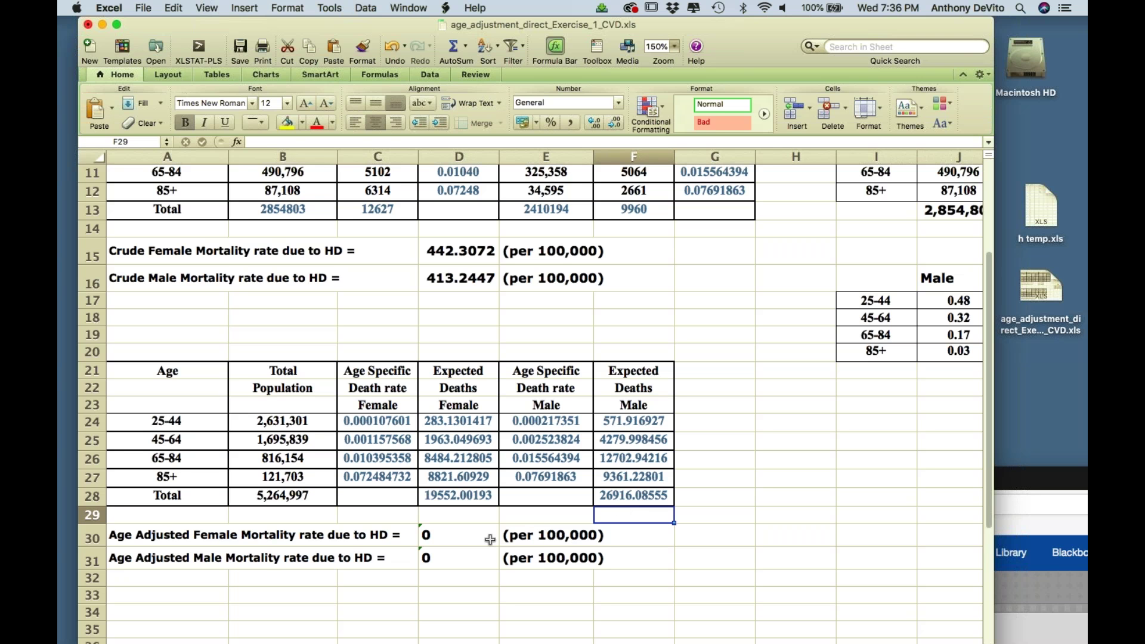
- Replace D30's formula with =D28/B28 for the female age-adjusted rate
{"action": "left_click", "coordinate": [464, 540]}
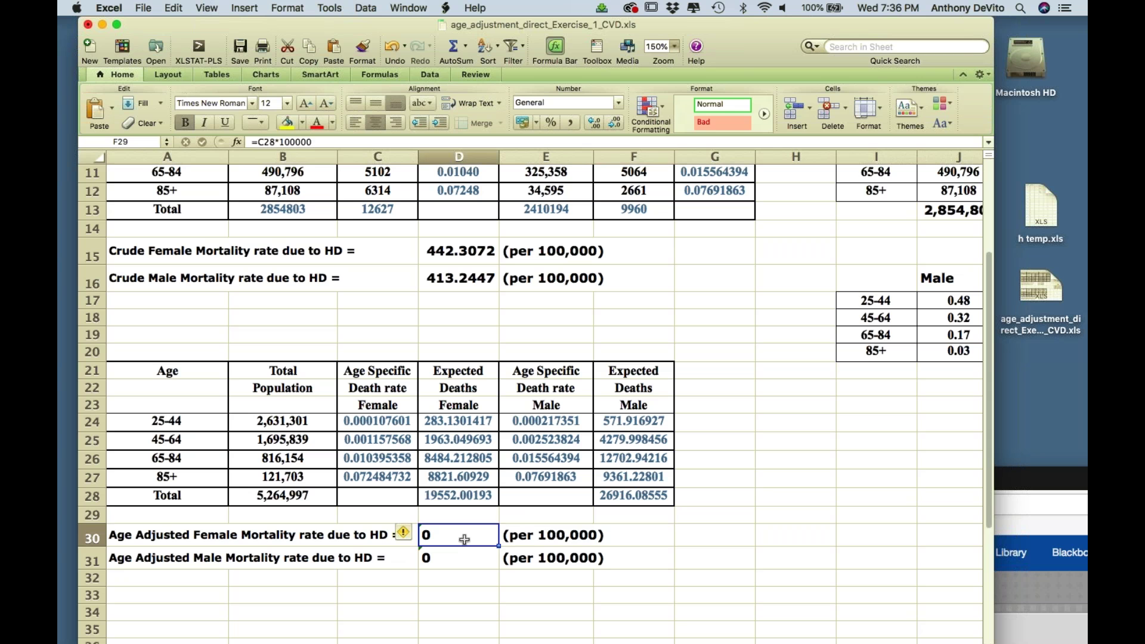
{"action": "double_click", "coordinate": [465, 540]}
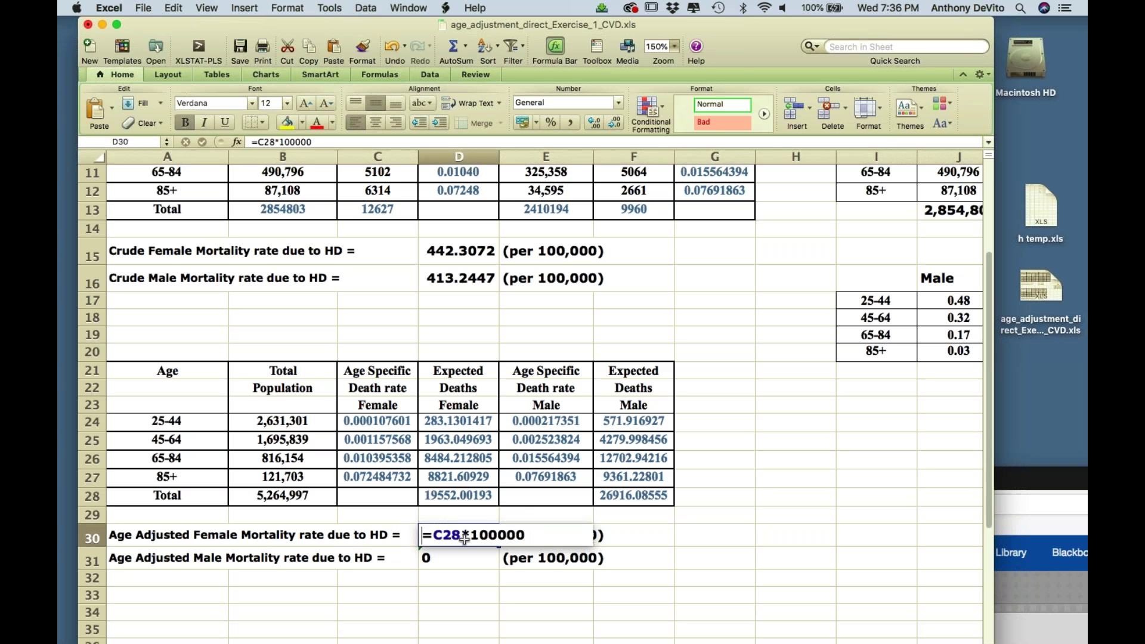
{"action": "key", "text": "BackSpace"}
{"action": "key", "text": "BackSpace"}
{"action": "key", "text": "BackSpace"}
{"action": "key", "text": "BackSpace"}
{"action": "key", "text": "BackSpace"}
{"action": "key", "text": "BackSpace"}
{"action": "key", "text": "BackSpace"}
{"action": "key", "text": "BackSpace"}
{"action": "key", "text": "BackSpace"}
{"action": "key", "text": "BackSpace"}
{"action": "left_click", "coordinate": [448, 500]}
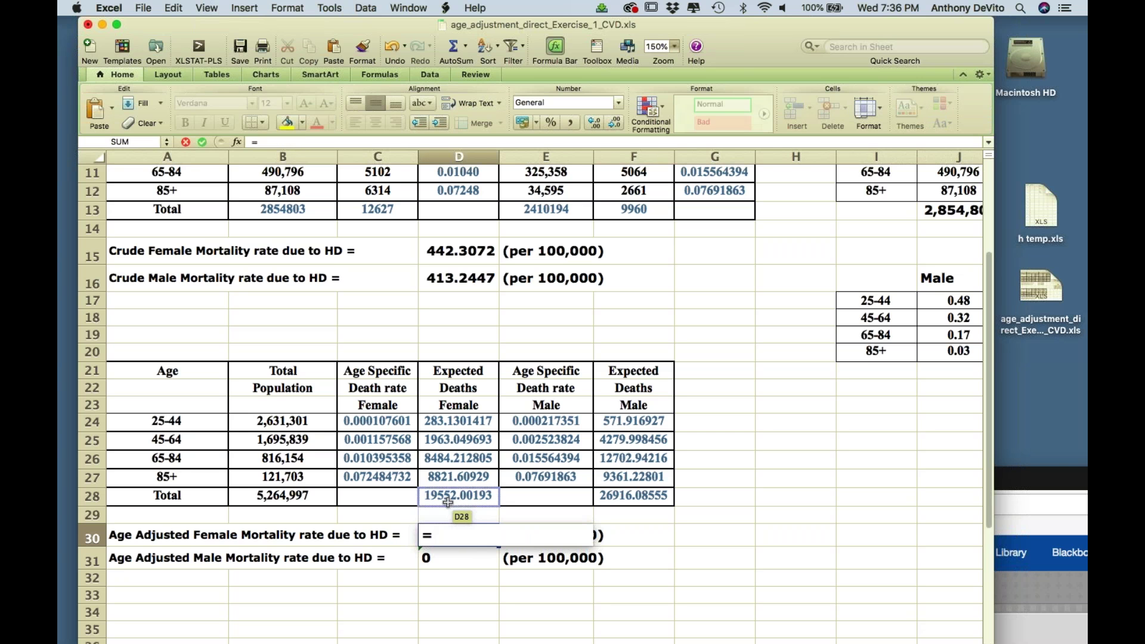
{"action": "type", "text": "/"}
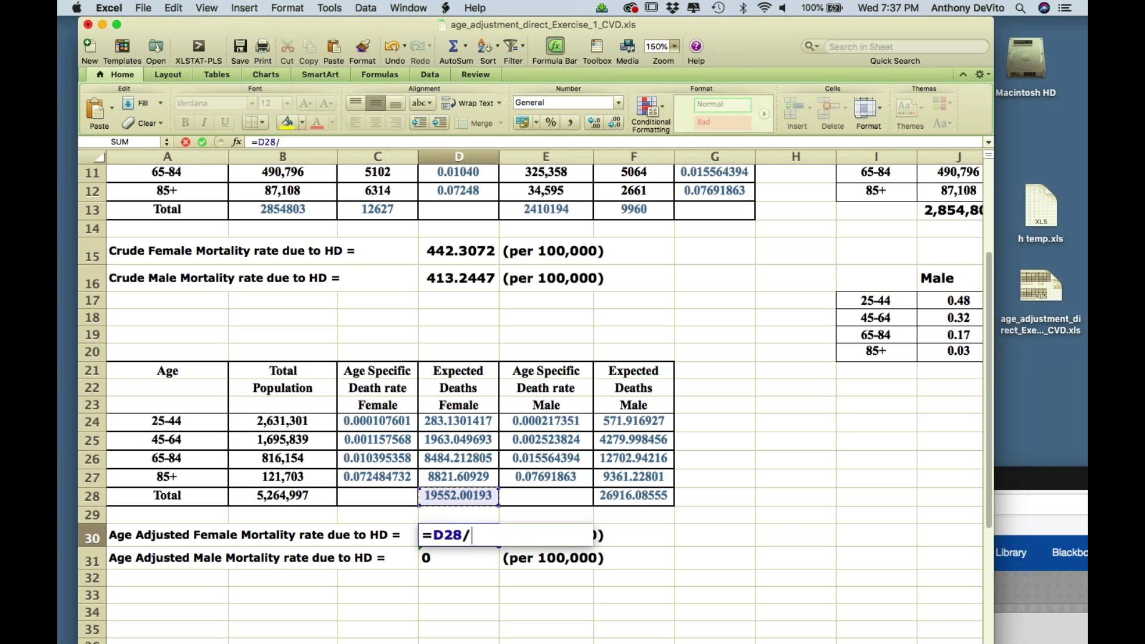
{"action": "left_click", "coordinate": [299, 497]}
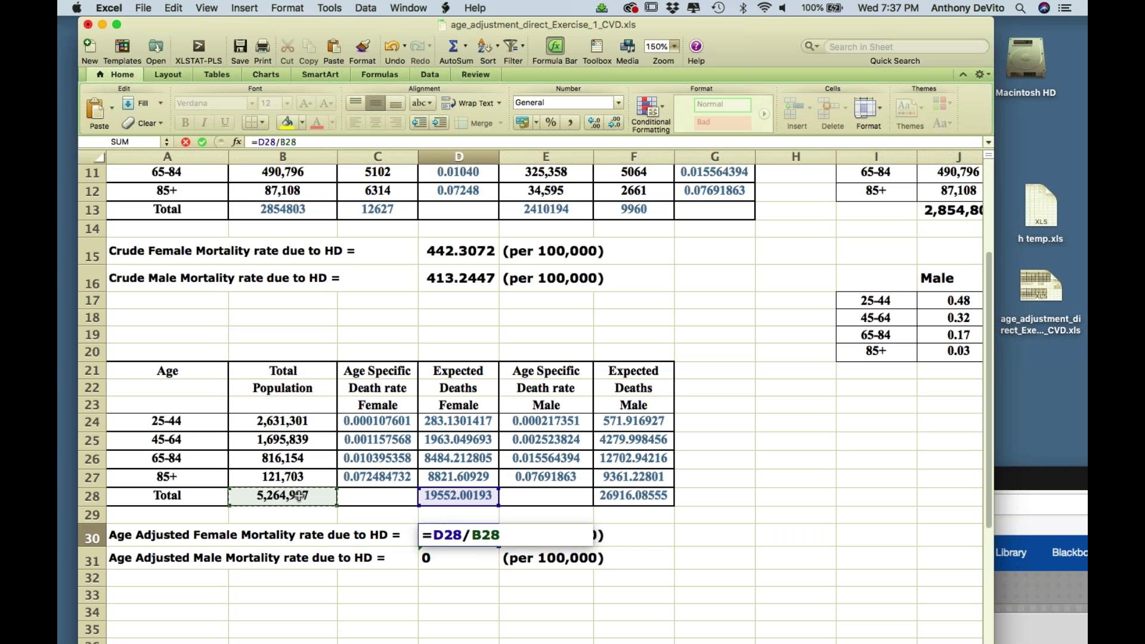
{"action": "key", "text": "Return"}
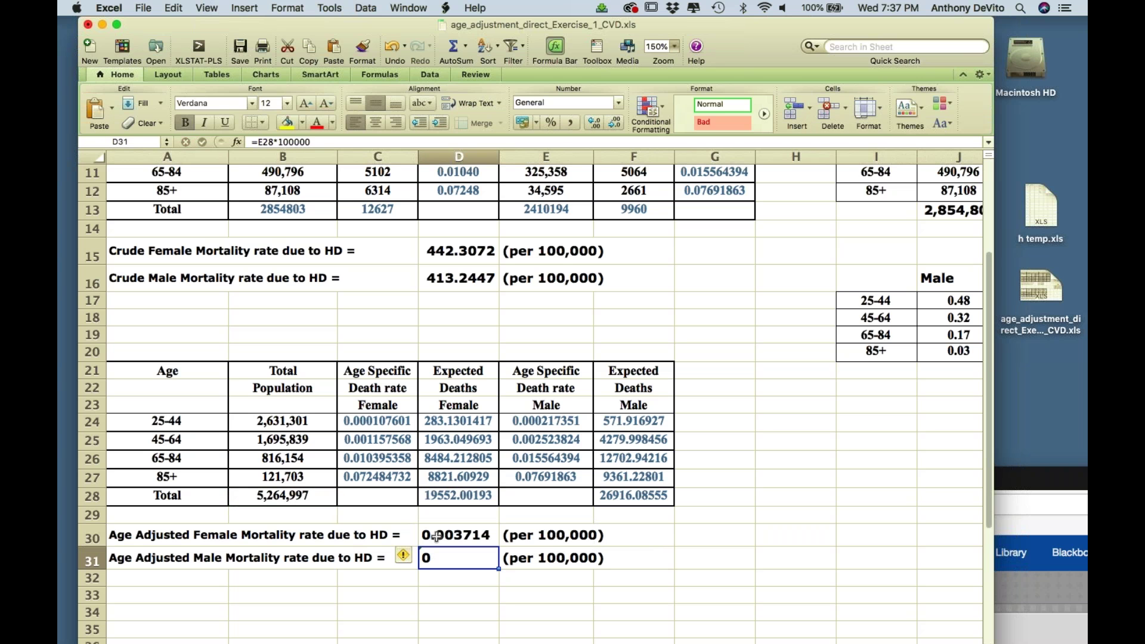
- Correct the female rate to =D28*100000/B28, giving 371.3583 per 100,000
{"action": "left_click", "coordinate": [436, 536]}
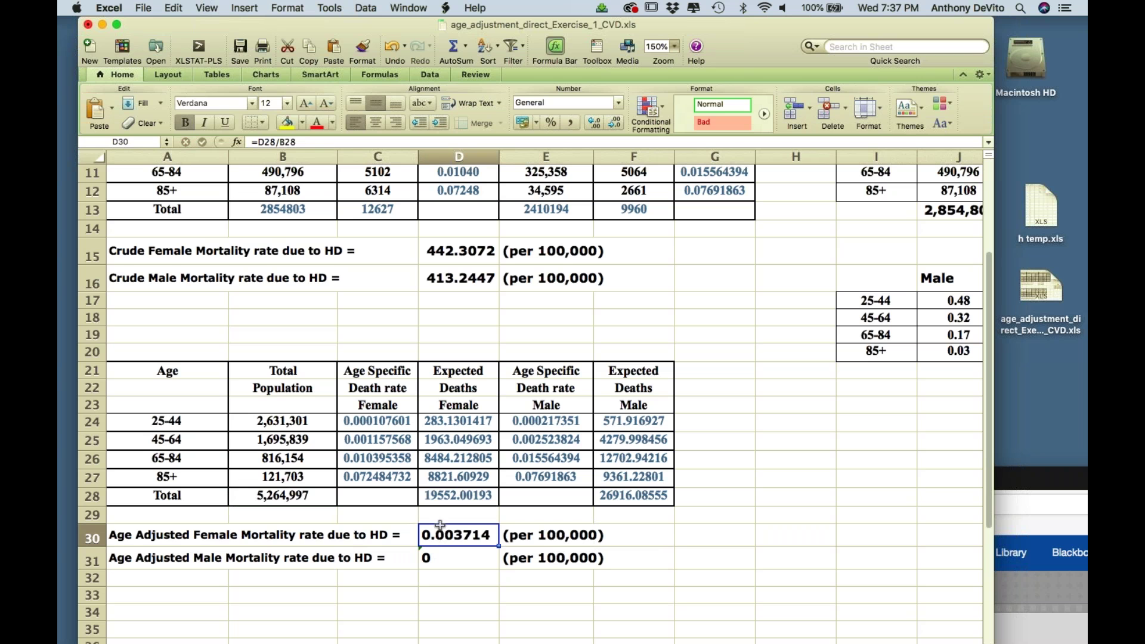
{"action": "left_click", "coordinate": [275, 142]}
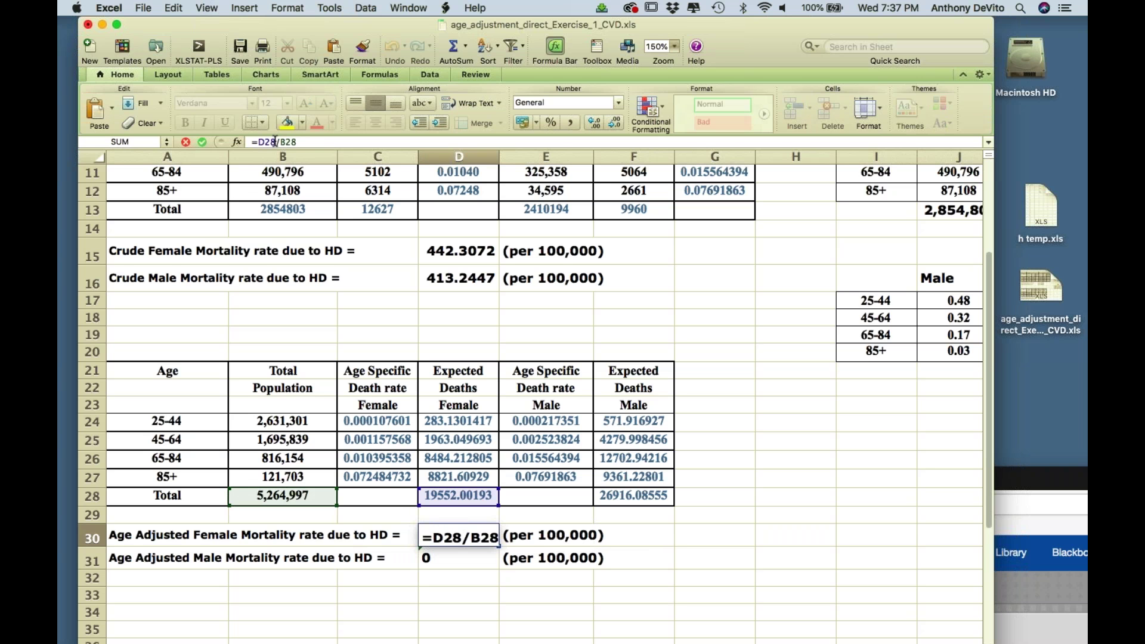
{"action": "type", "text": "*1000"}
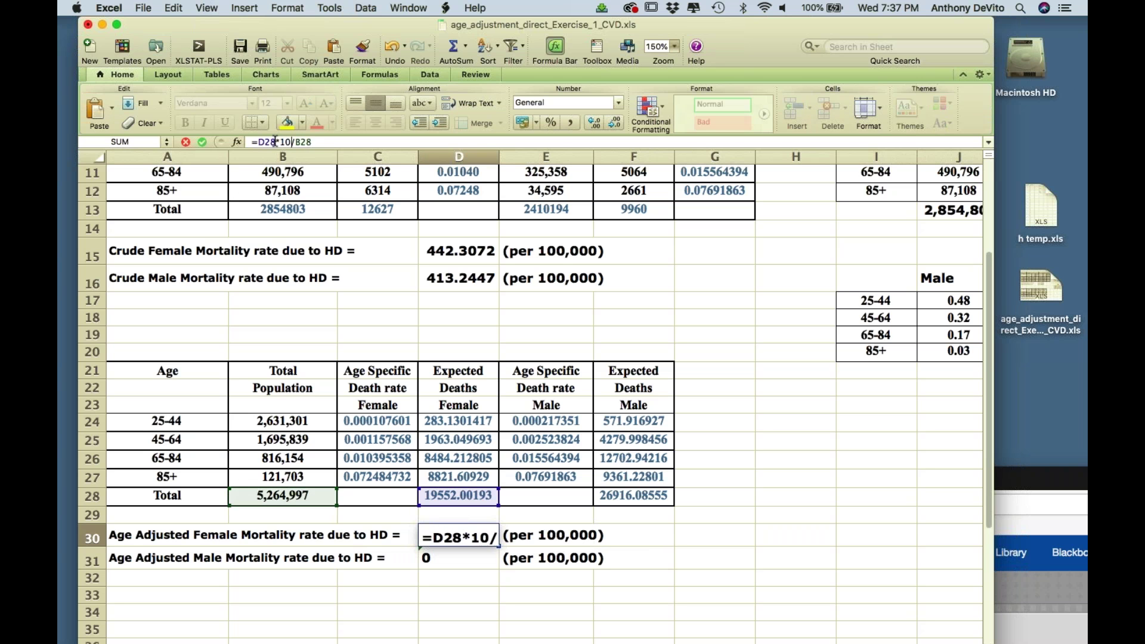
{"action": "type", "text": "00"}
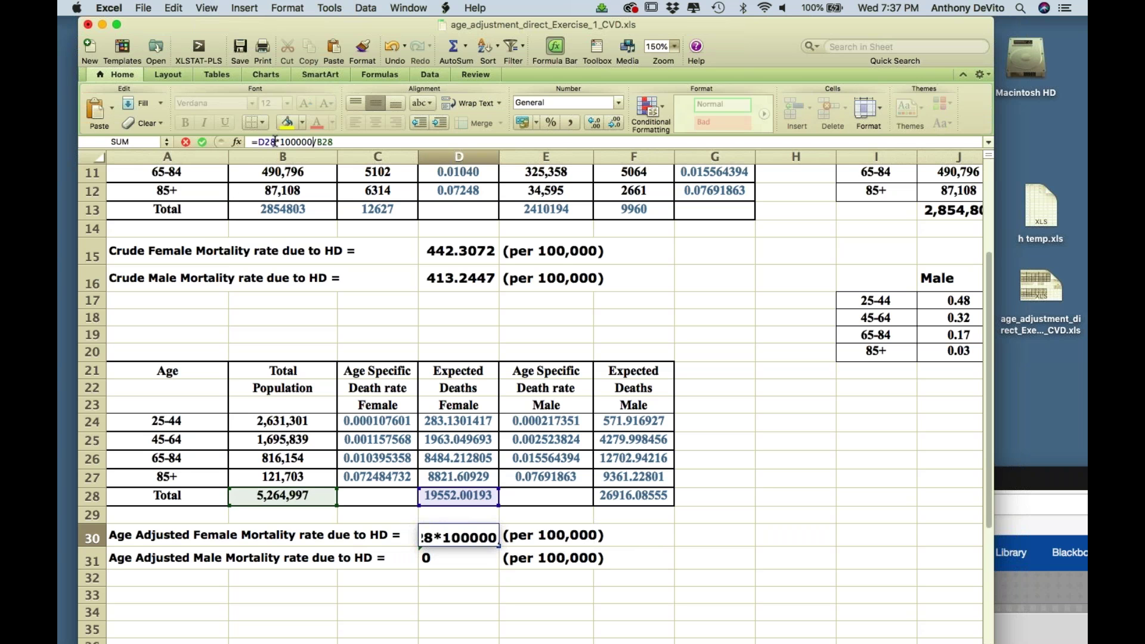
{"action": "key", "text": "Return"}
{"action": "left_click", "coordinate": [466, 556]}
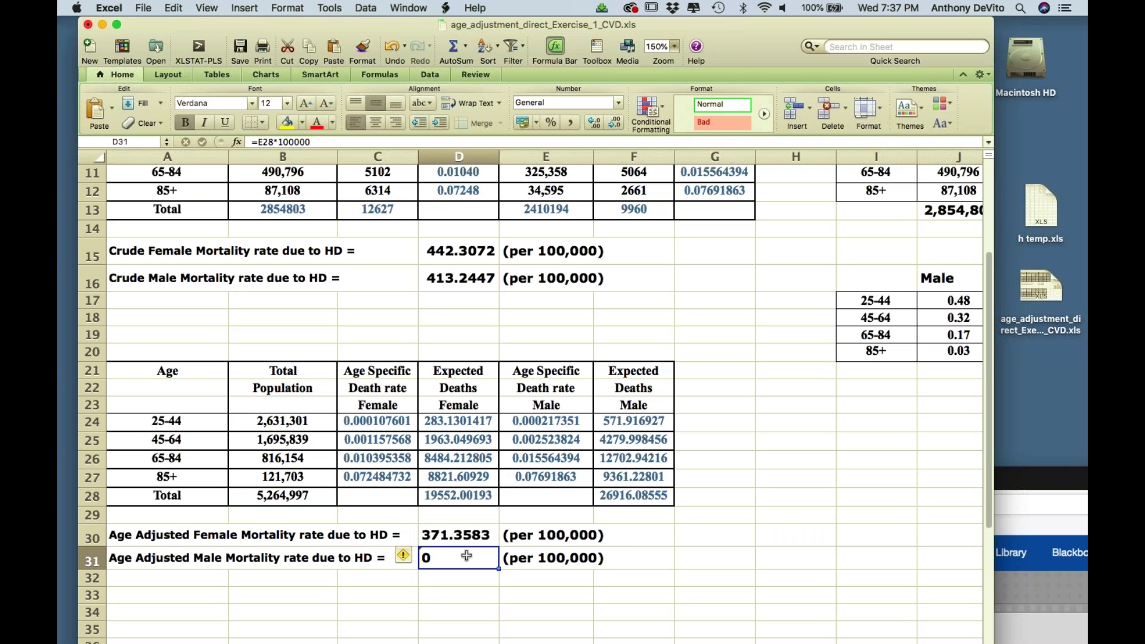
{"action": "double_click", "coordinate": [467, 556]}
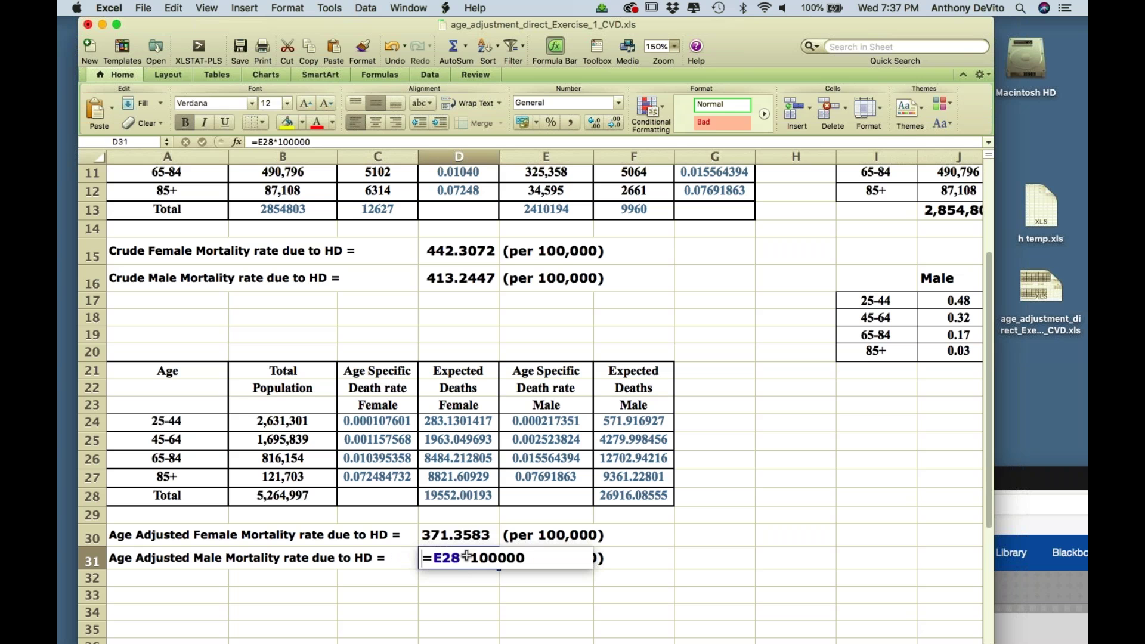
- Replace D31's formula with =F28*100000/B28, giving 511.227 per 100,000
{"action": "key", "text": "BackSpace"}
{"action": "key", "text": "BackSpace"}
{"action": "key", "text": "BackSpace"}
{"action": "key", "text": "BackSpace"}
{"action": "key", "text": "BackSpace"}
{"action": "key", "text": "BackSpace"}
{"action": "key", "text": "BackSpace"}
{"action": "key", "text": "BackSpace"}
{"action": "key", "text": "BackSpace"}
{"action": "key", "text": "BackSpace"}
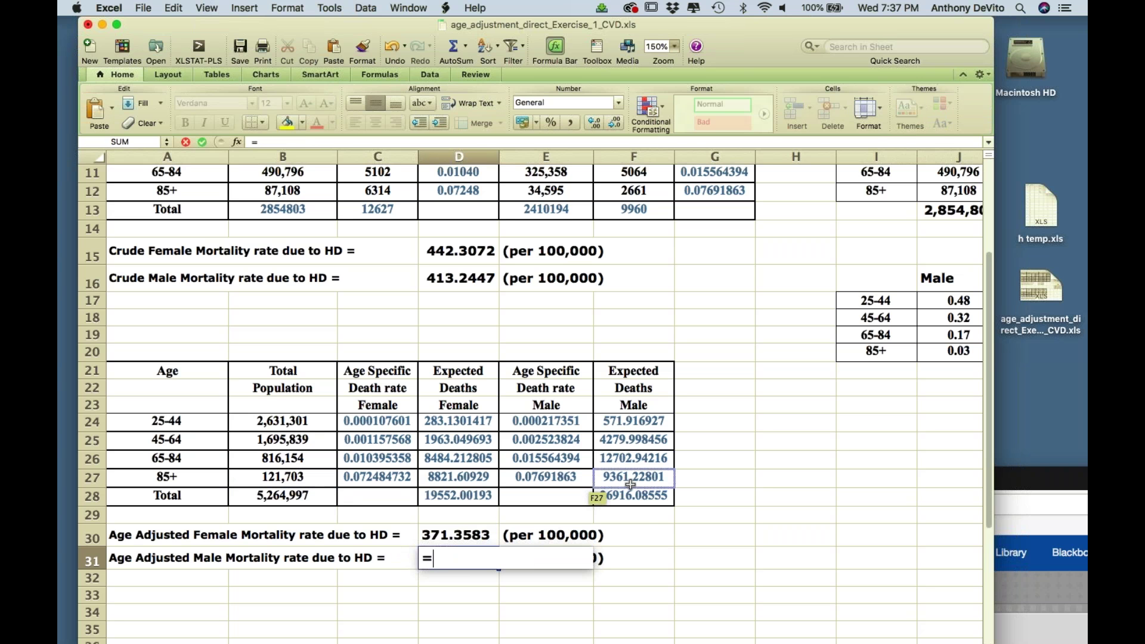
{"action": "left_click", "coordinate": [632, 496]}
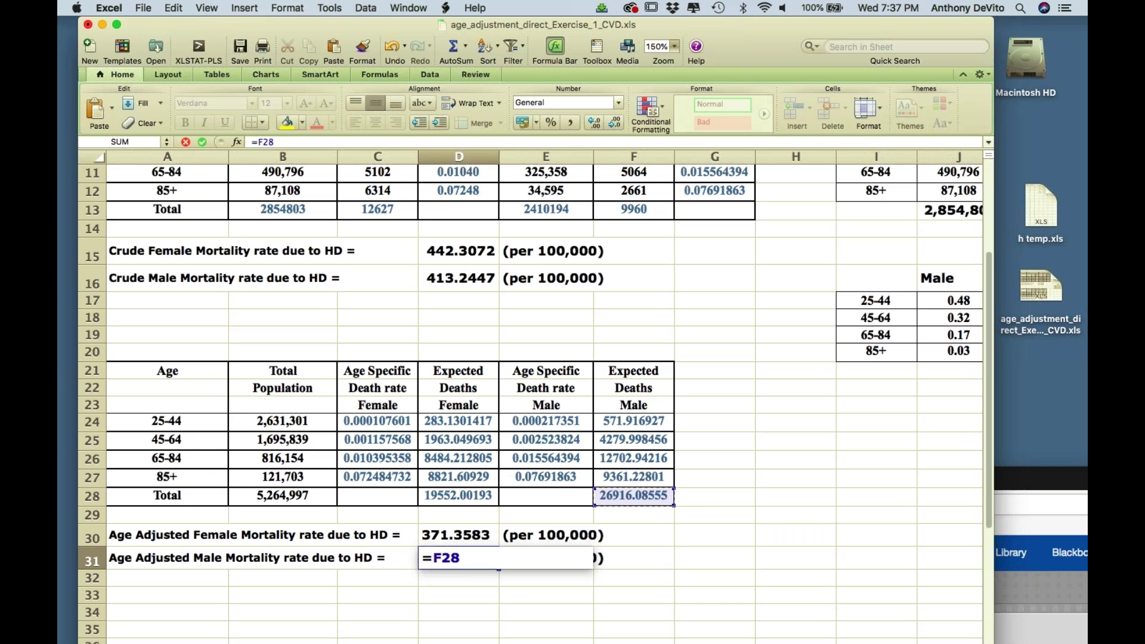
{"action": "type", "text": "*10"}
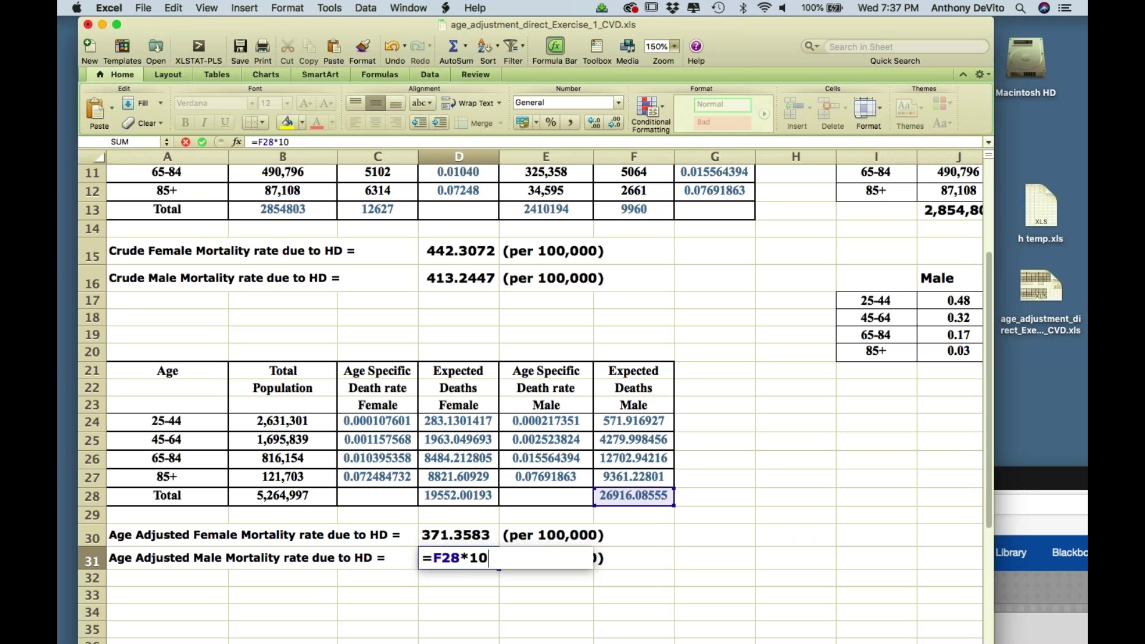
{"action": "type", "text": "0000/"}
{"action": "left_click", "coordinate": [303, 498]}
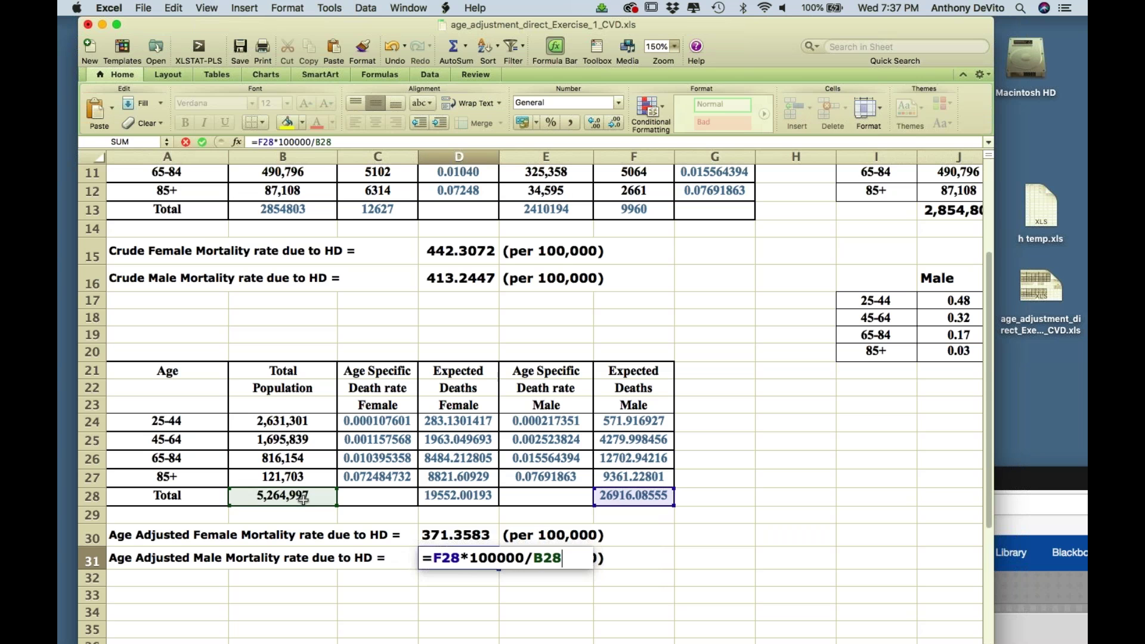
{"action": "key", "text": "Return"}
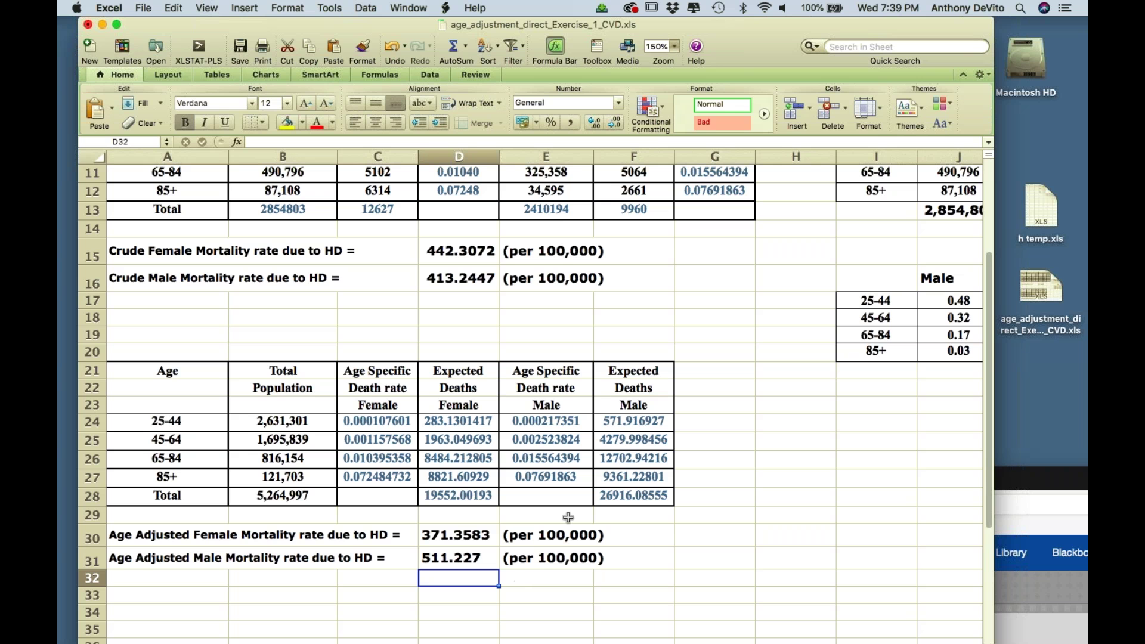
- Look over the finished age-adjustment sheet, then click the macOS menu bar to leave Excel
{"action": "scroll", "coordinate": [655, 482], "scroll_direction": "down", "scroll_amount": 2}
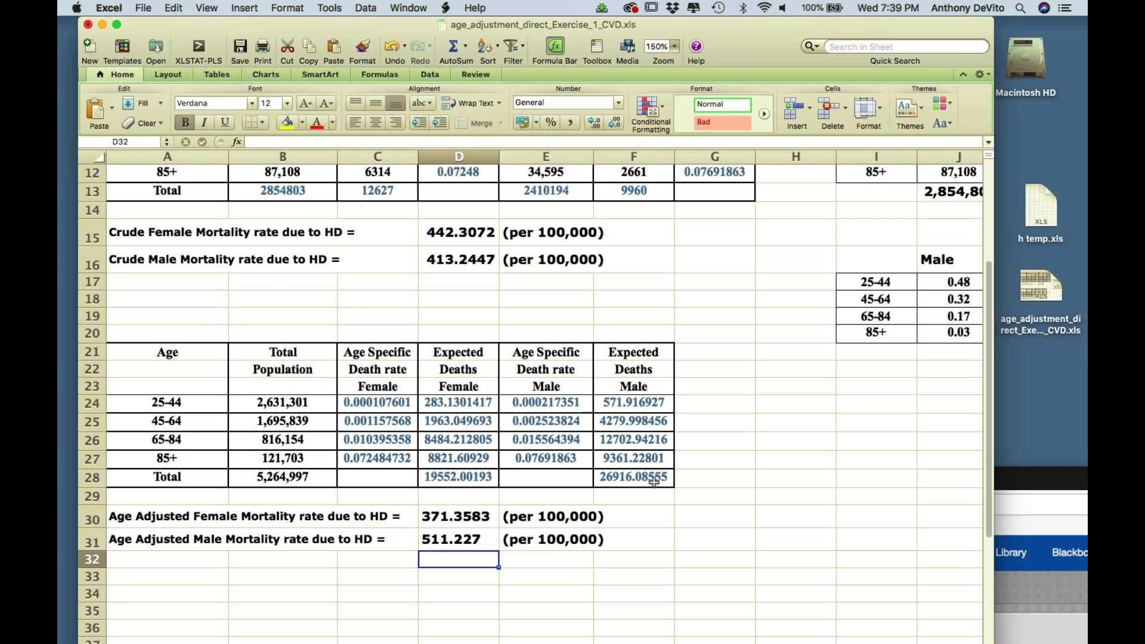
{"action": "scroll", "coordinate": [654, 482], "scroll_direction": "up", "scroll_amount": 5}
{"action": "scroll", "coordinate": [654, 482], "scroll_direction": "up", "scroll_amount": 1}
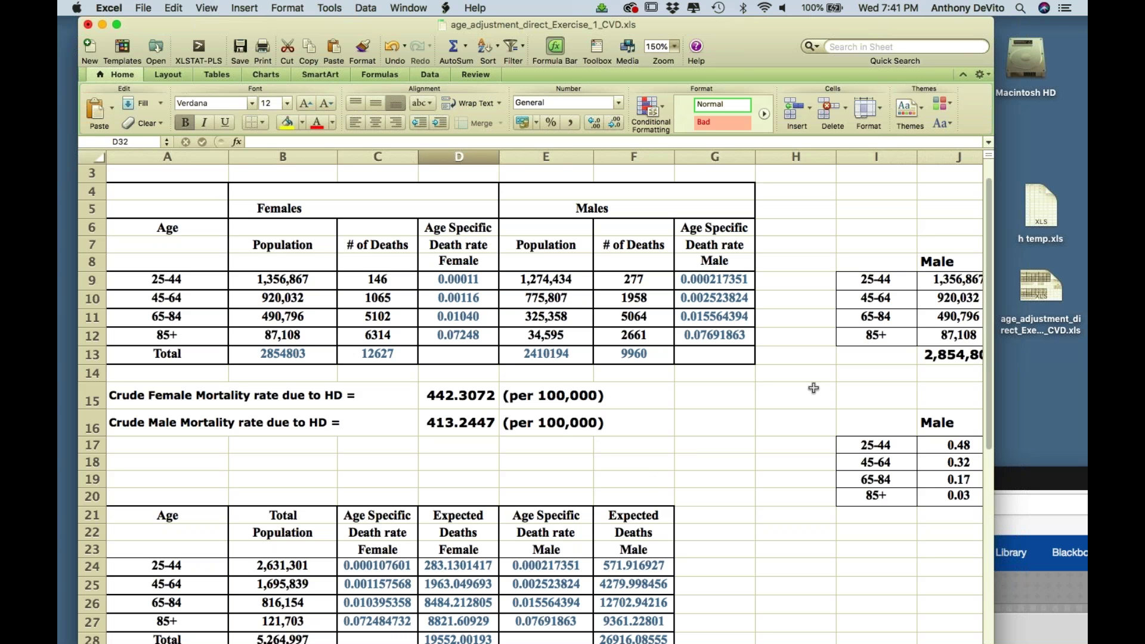
{"action": "left_click", "coordinate": [1049, 20]}
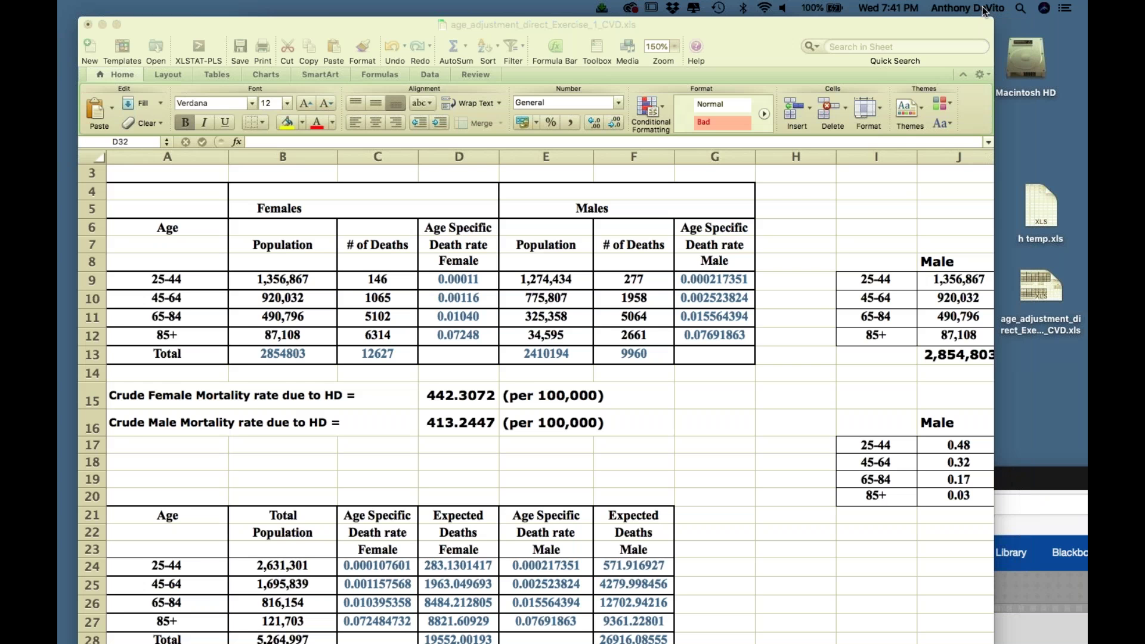